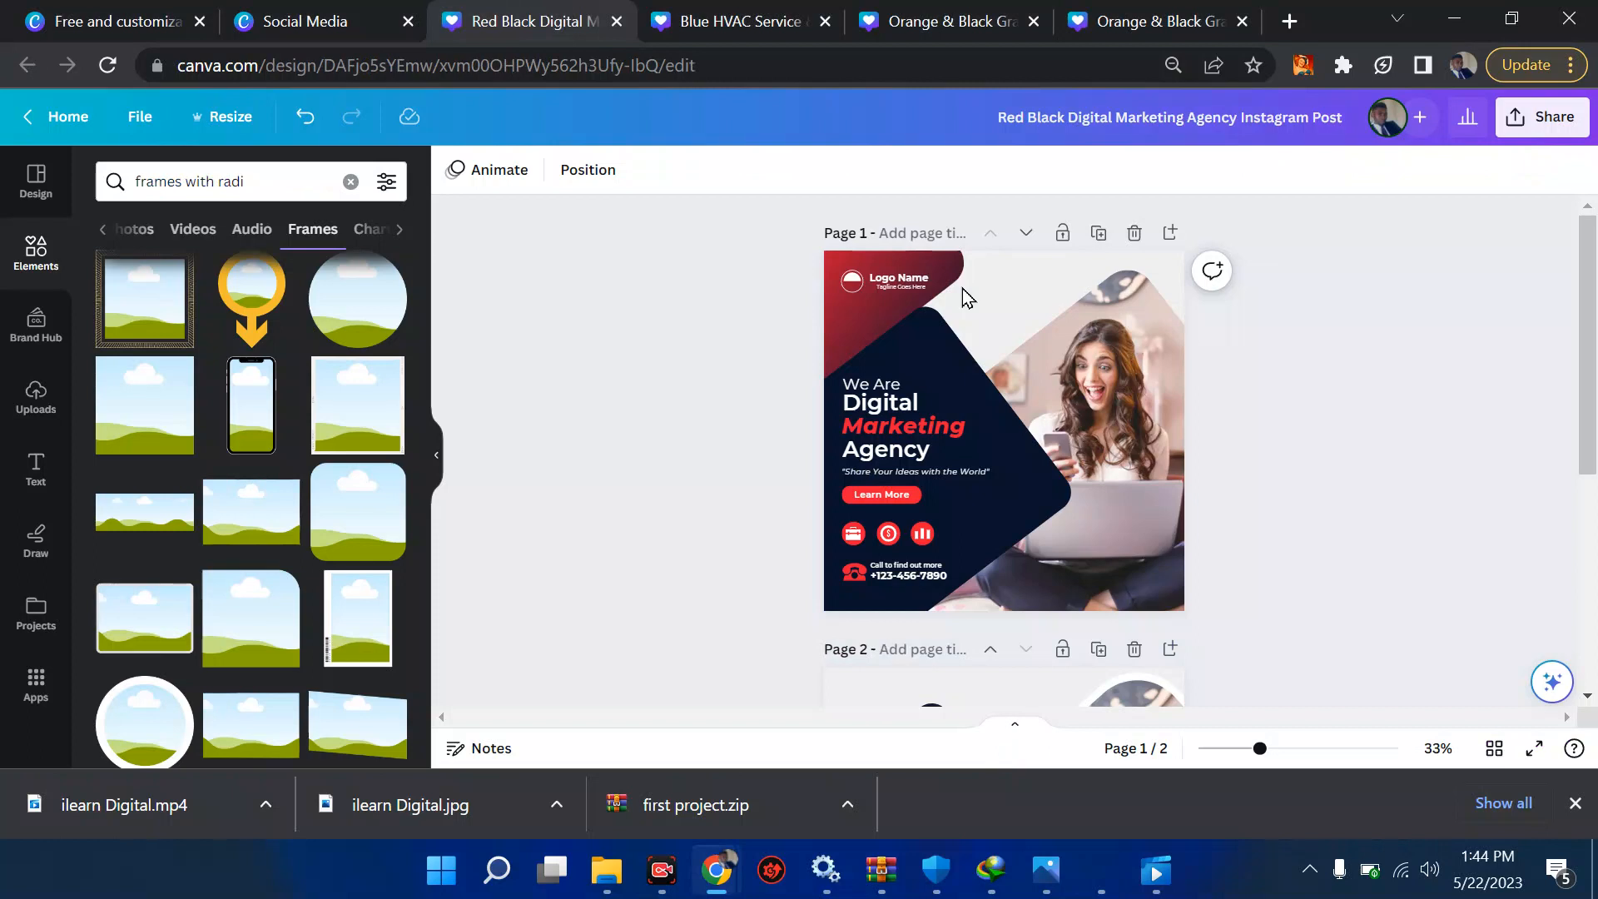
# - Look over the open Blue HVAC Service & Repairs design and return to the Instagram Story templates page
pyautogui.click(705, 11)
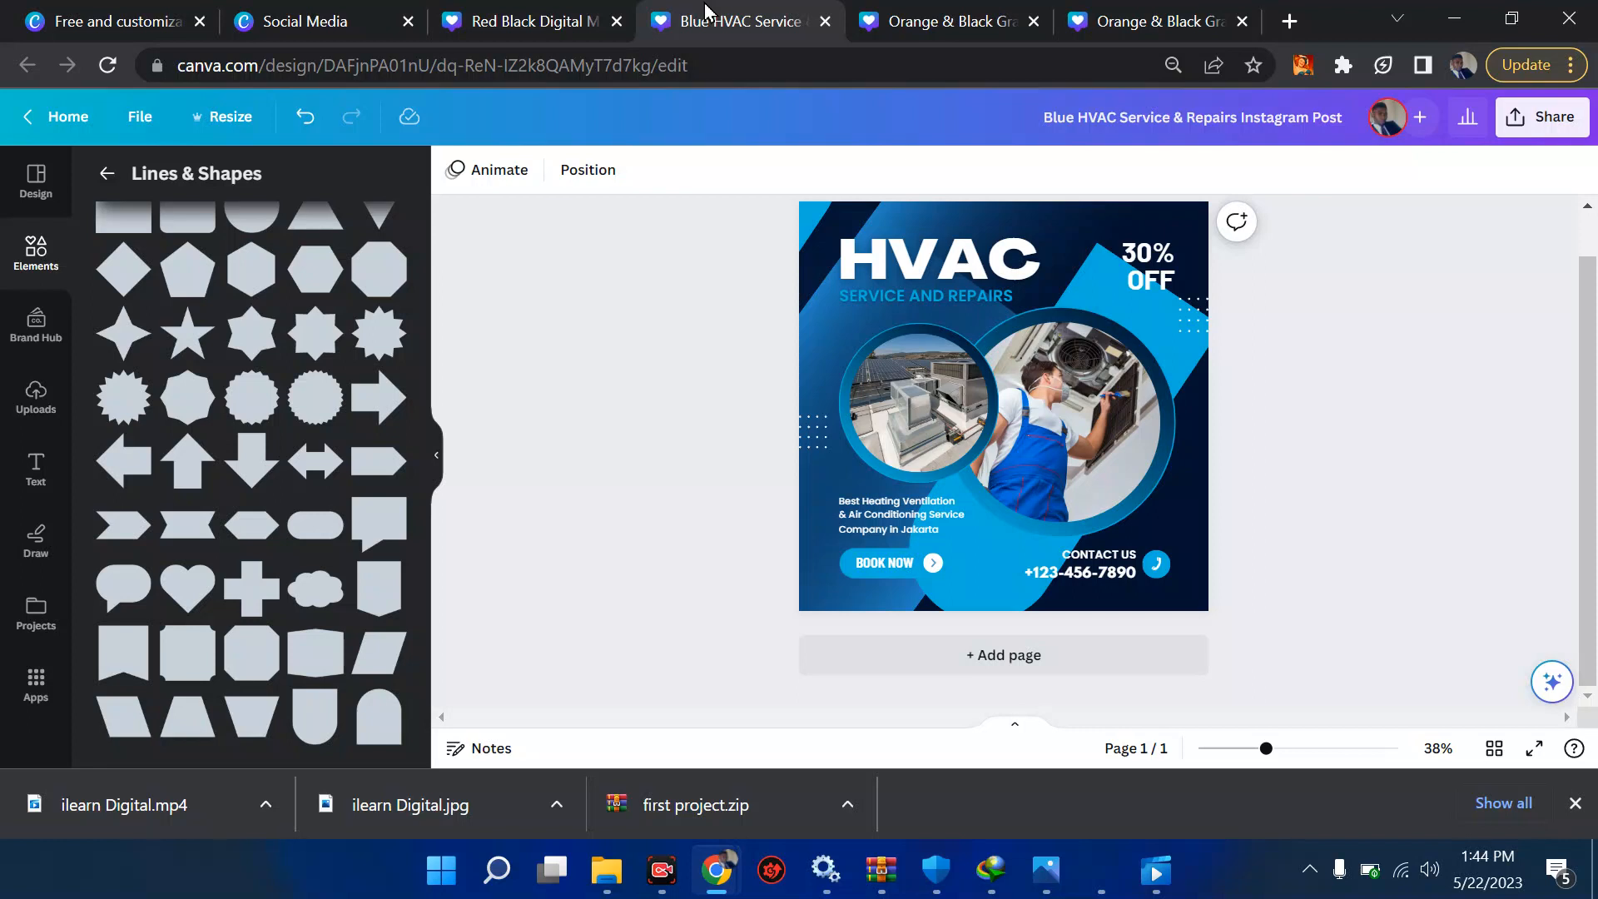
pyautogui.click(161, 13)
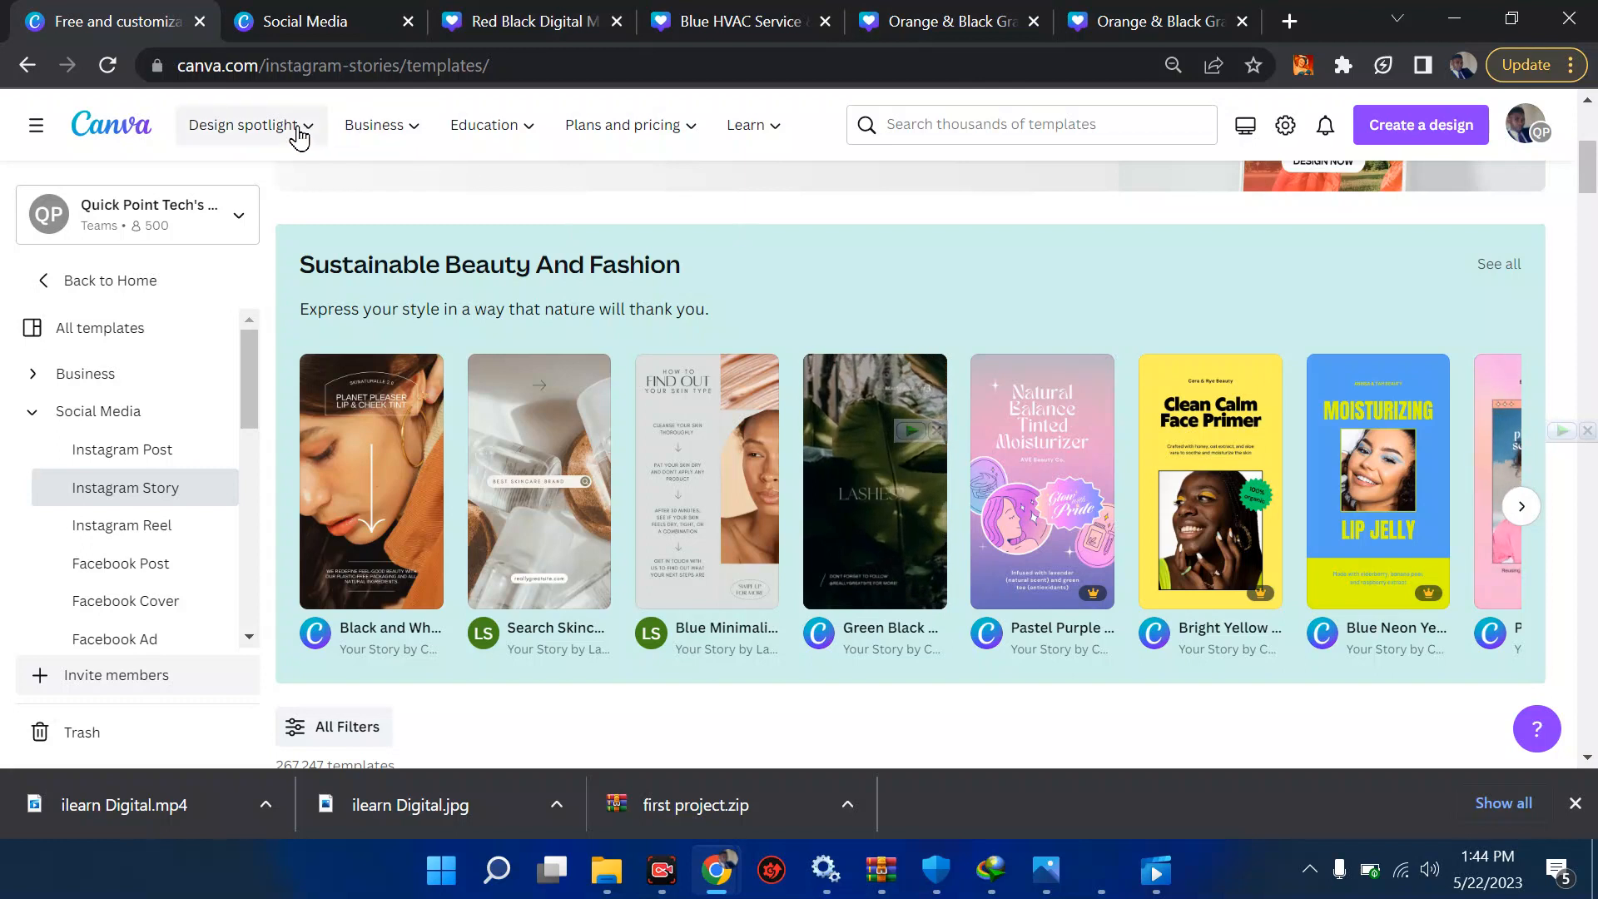
pyautogui.moveTo(300, 138)
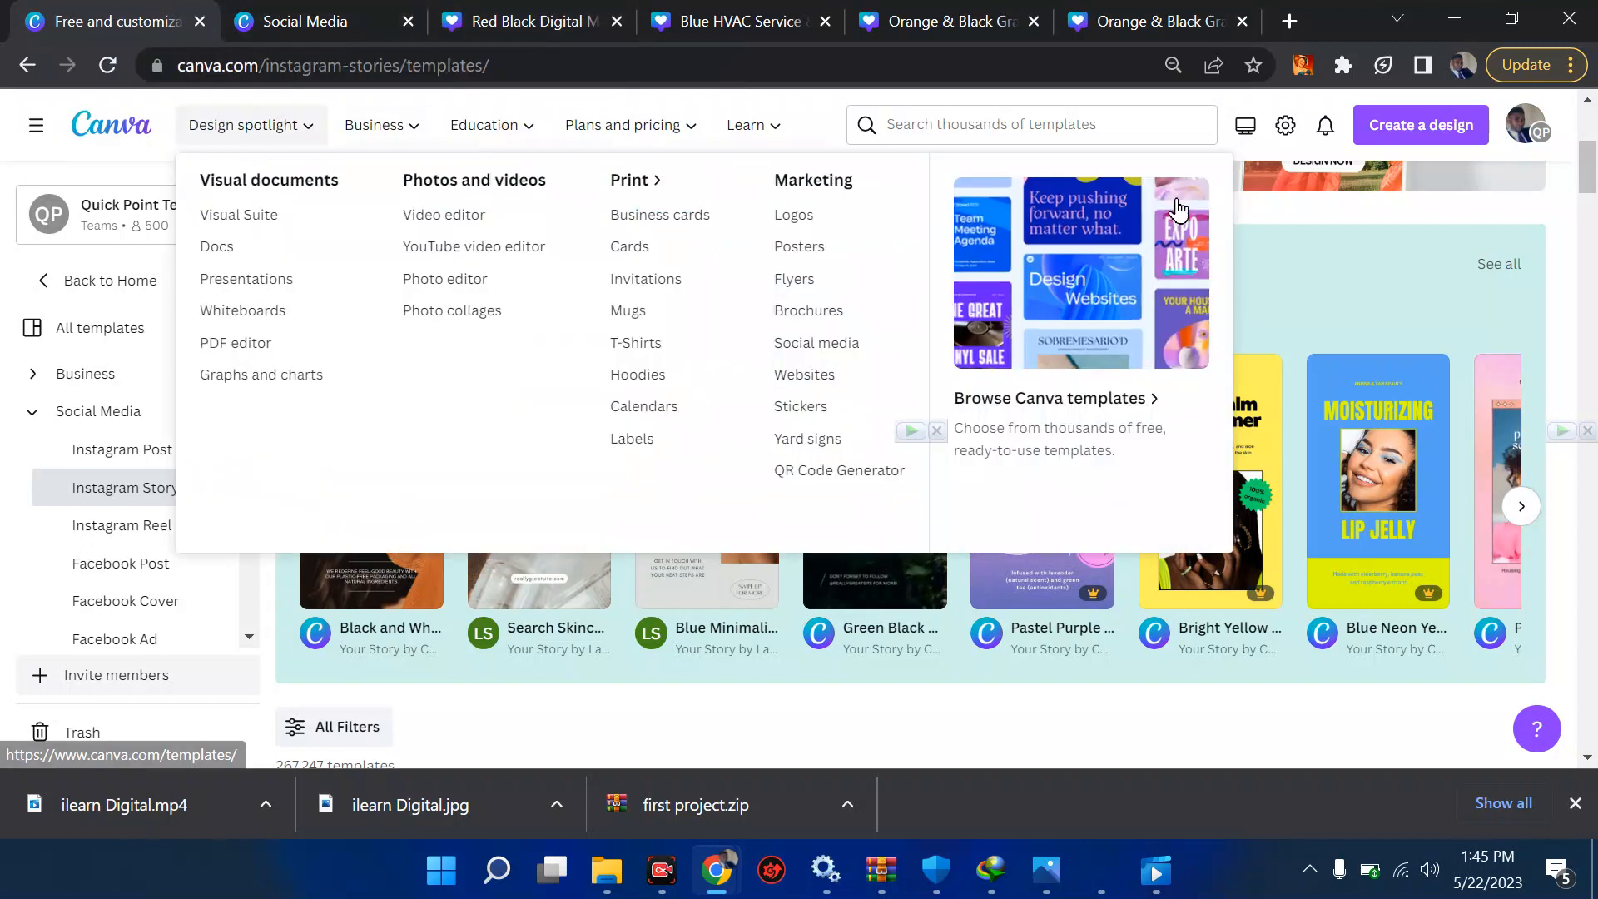
# - Search the list of new design types for "instagram" and then for "facebook" to view the available formats
pyautogui.click(1396, 138)
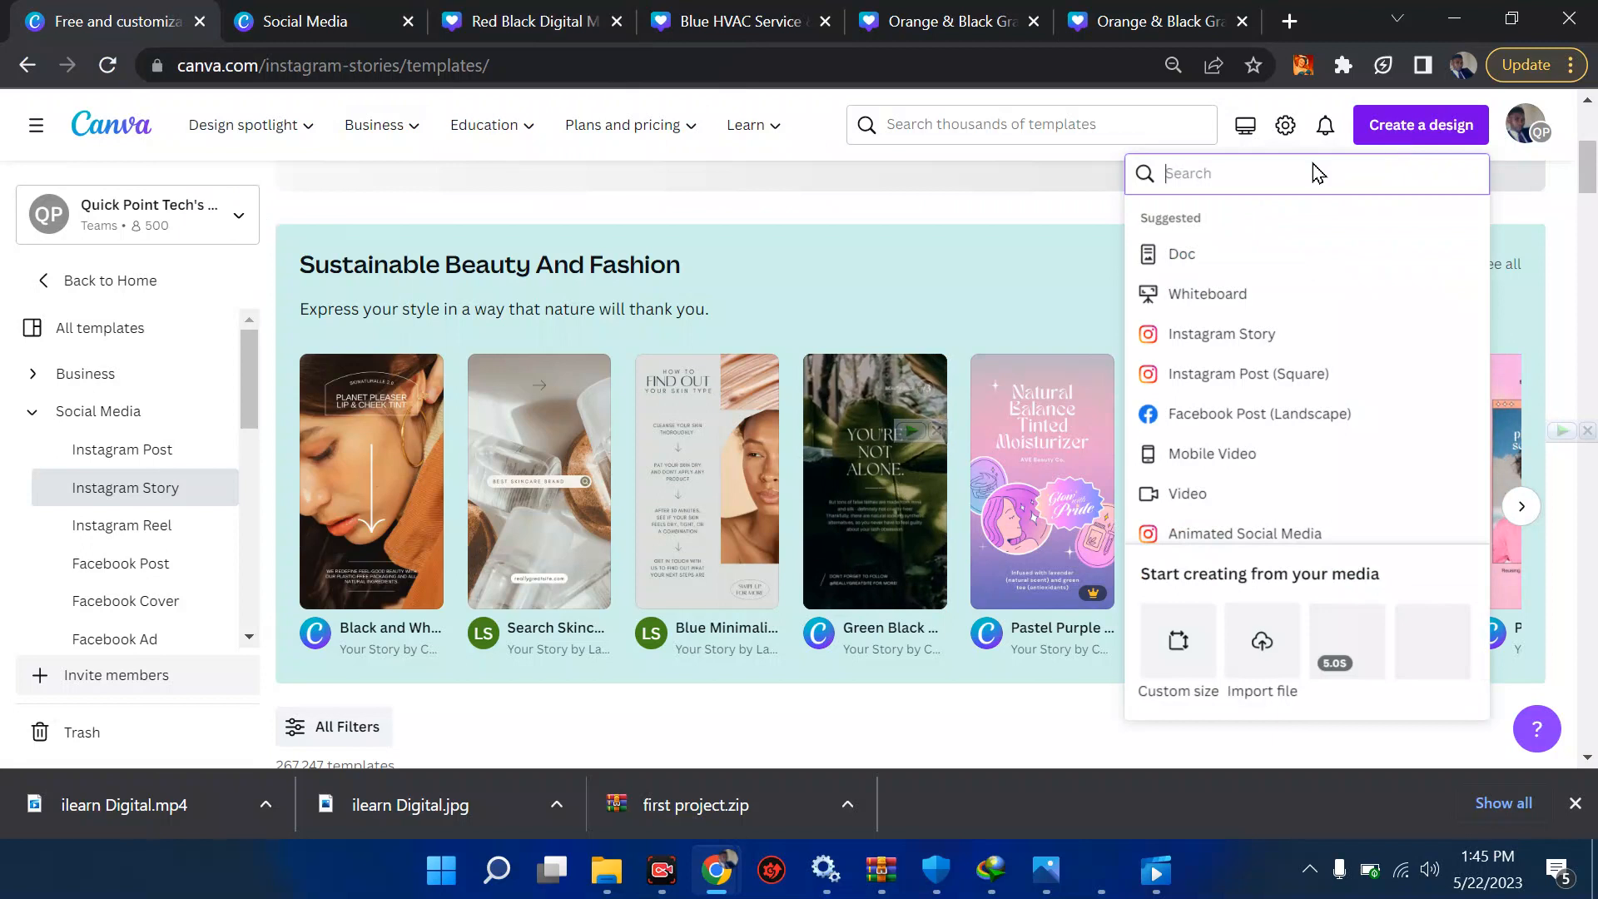
pyautogui.write('instagram')
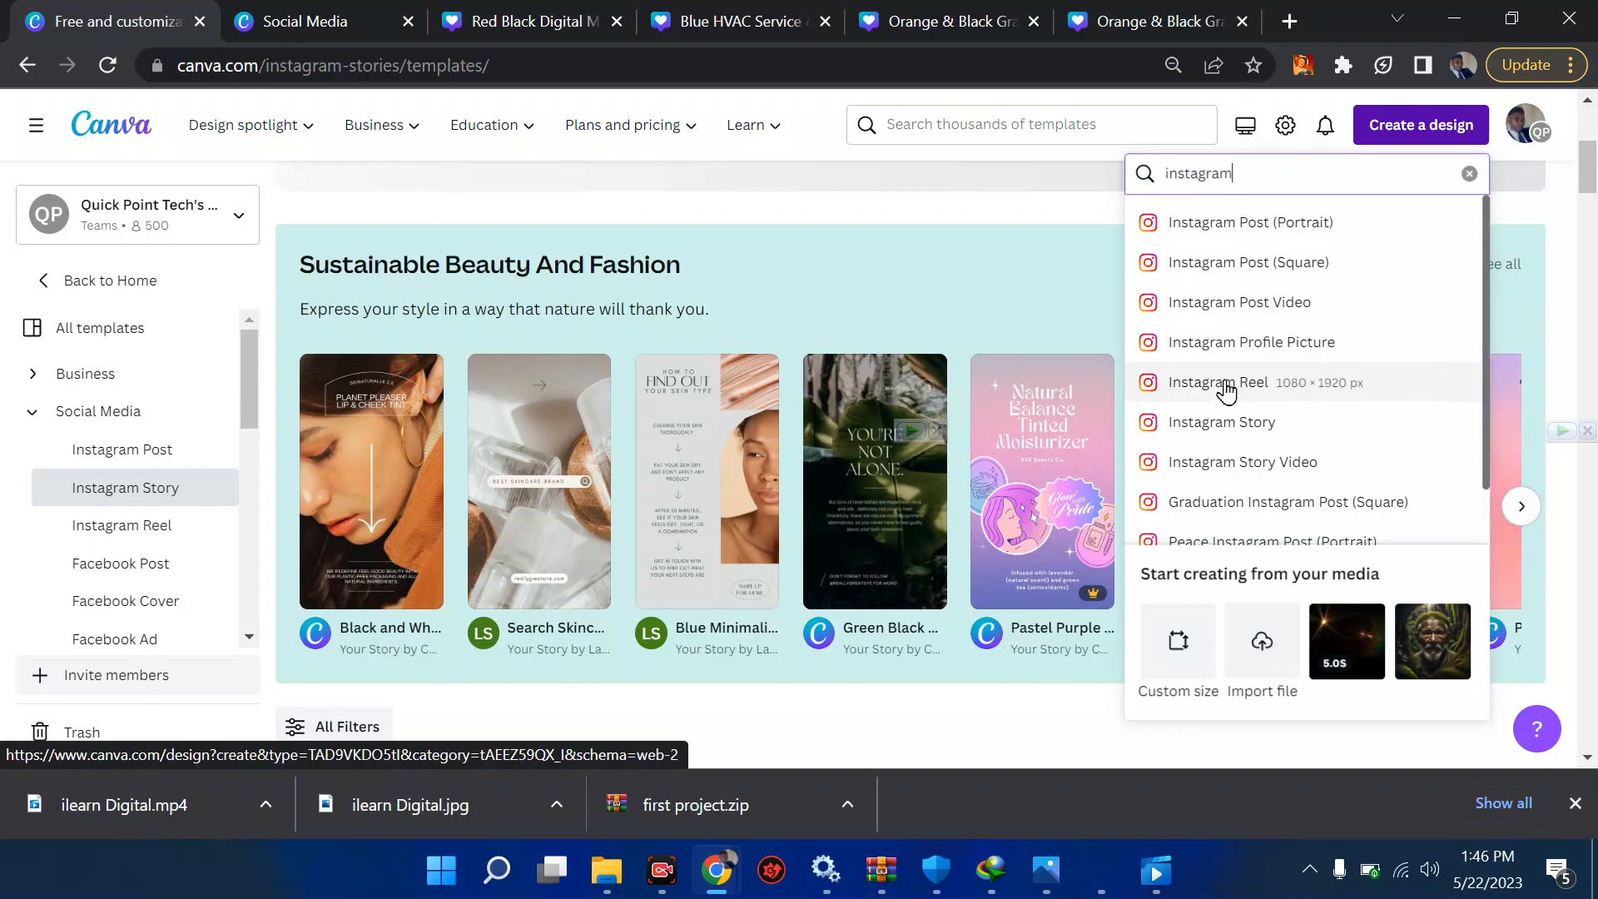
pyautogui.doubleClick(1262, 189)
pyautogui.write('face')
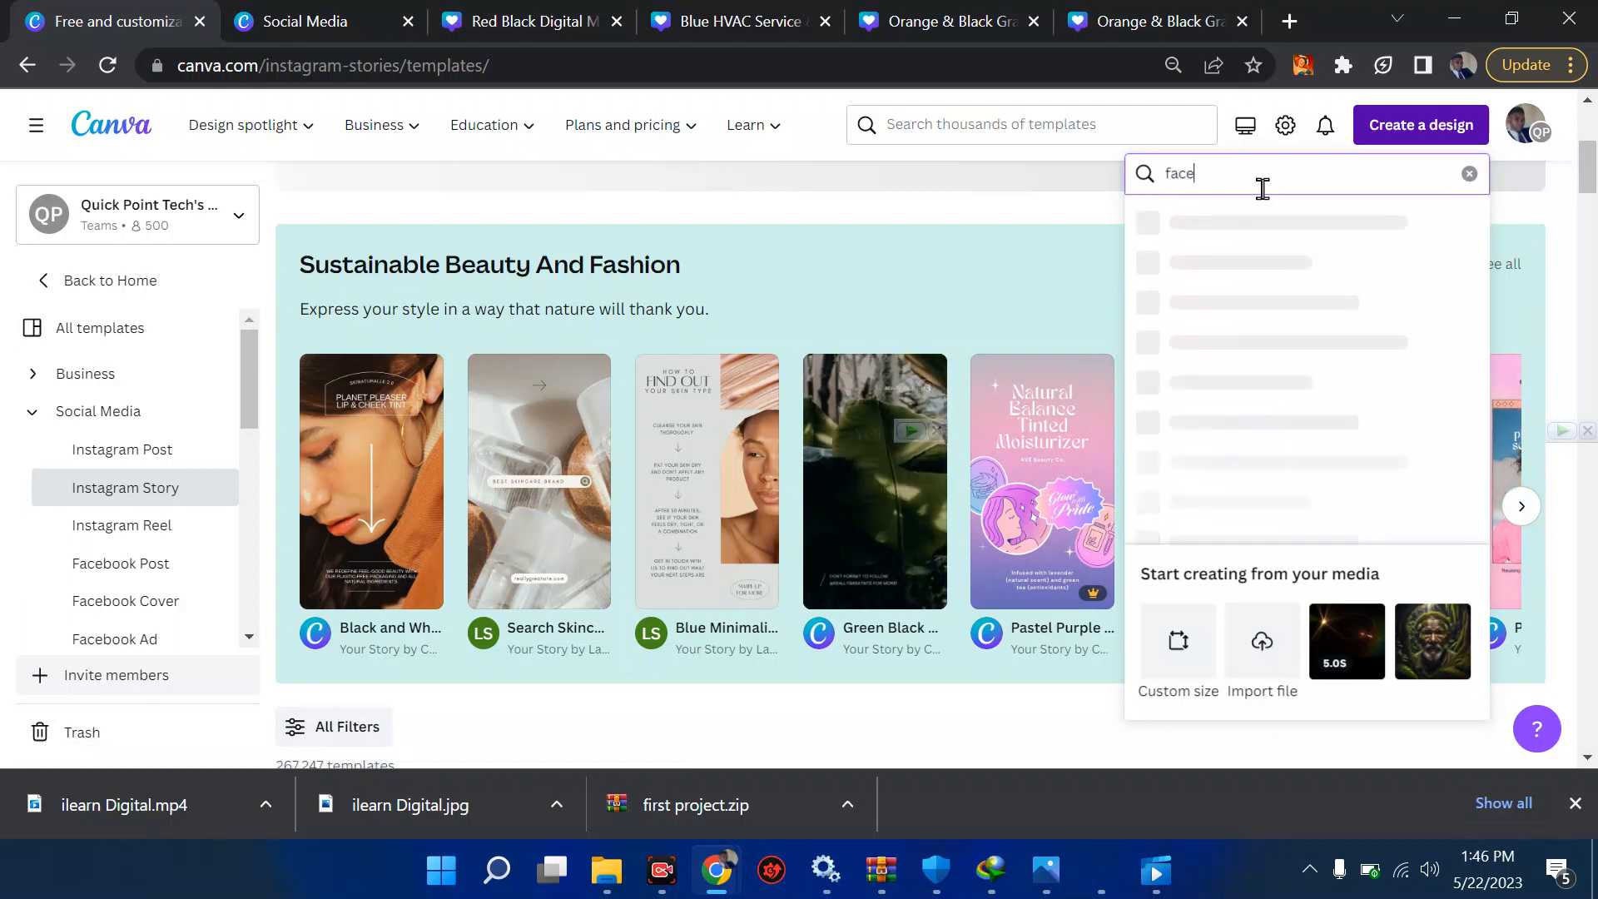
pyautogui.write('book')
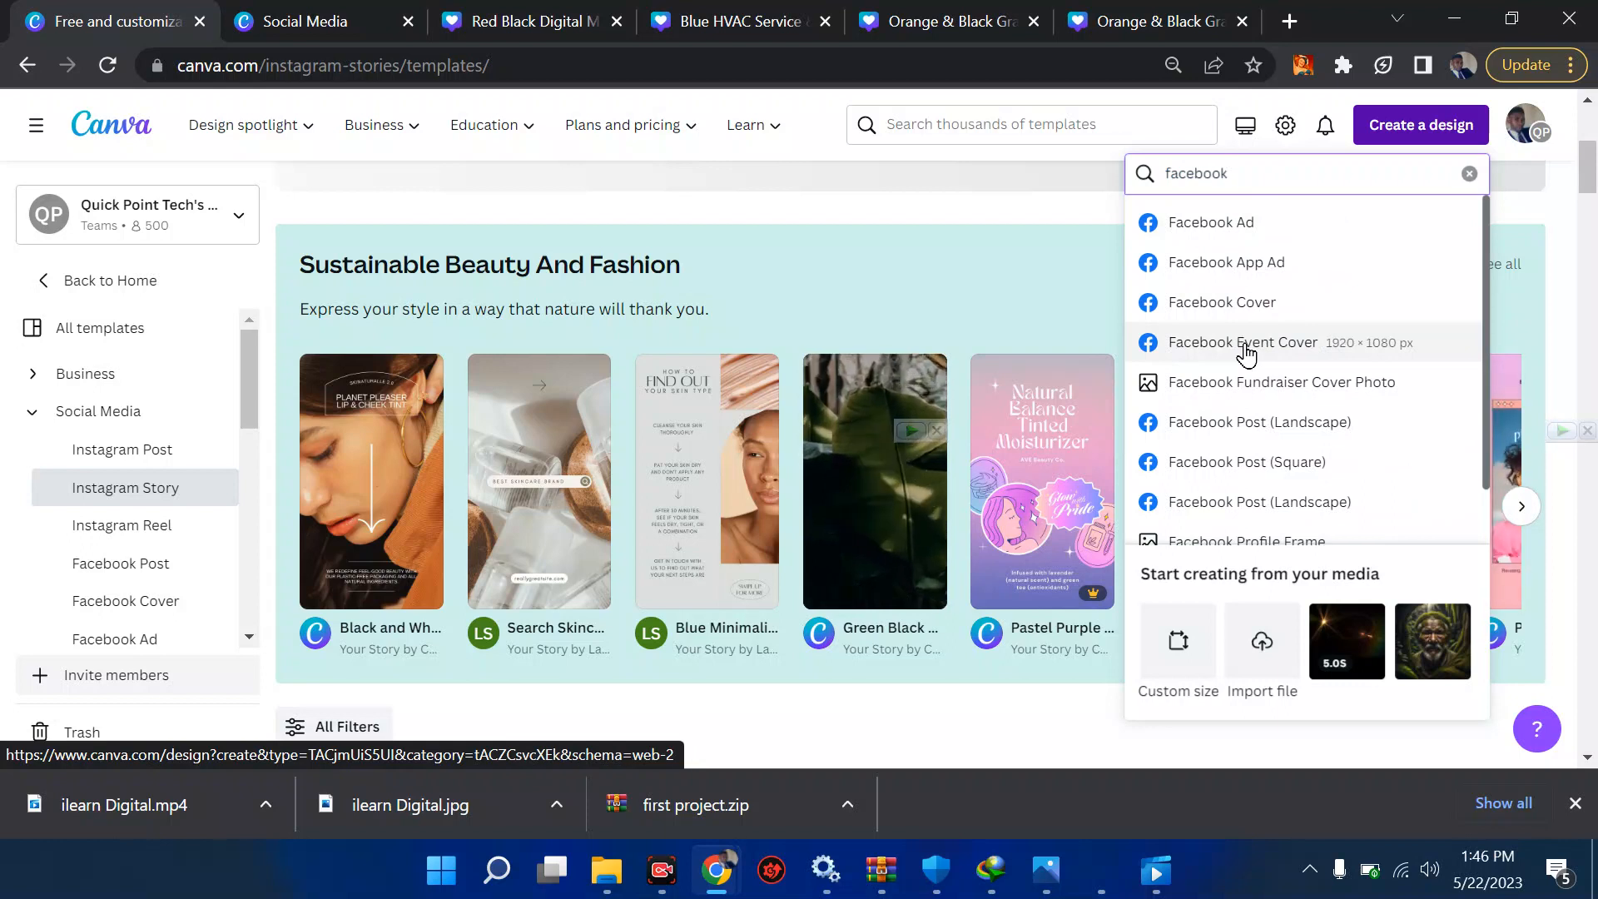
# - Look through the Instagram Story template gallery and return to the Sustainable Beauty And Fashion collection
pyautogui.scroll(-2, 766, 379)
pyautogui.scroll(-8, 766, 379)
pyautogui.scroll(-3, 767, 378)
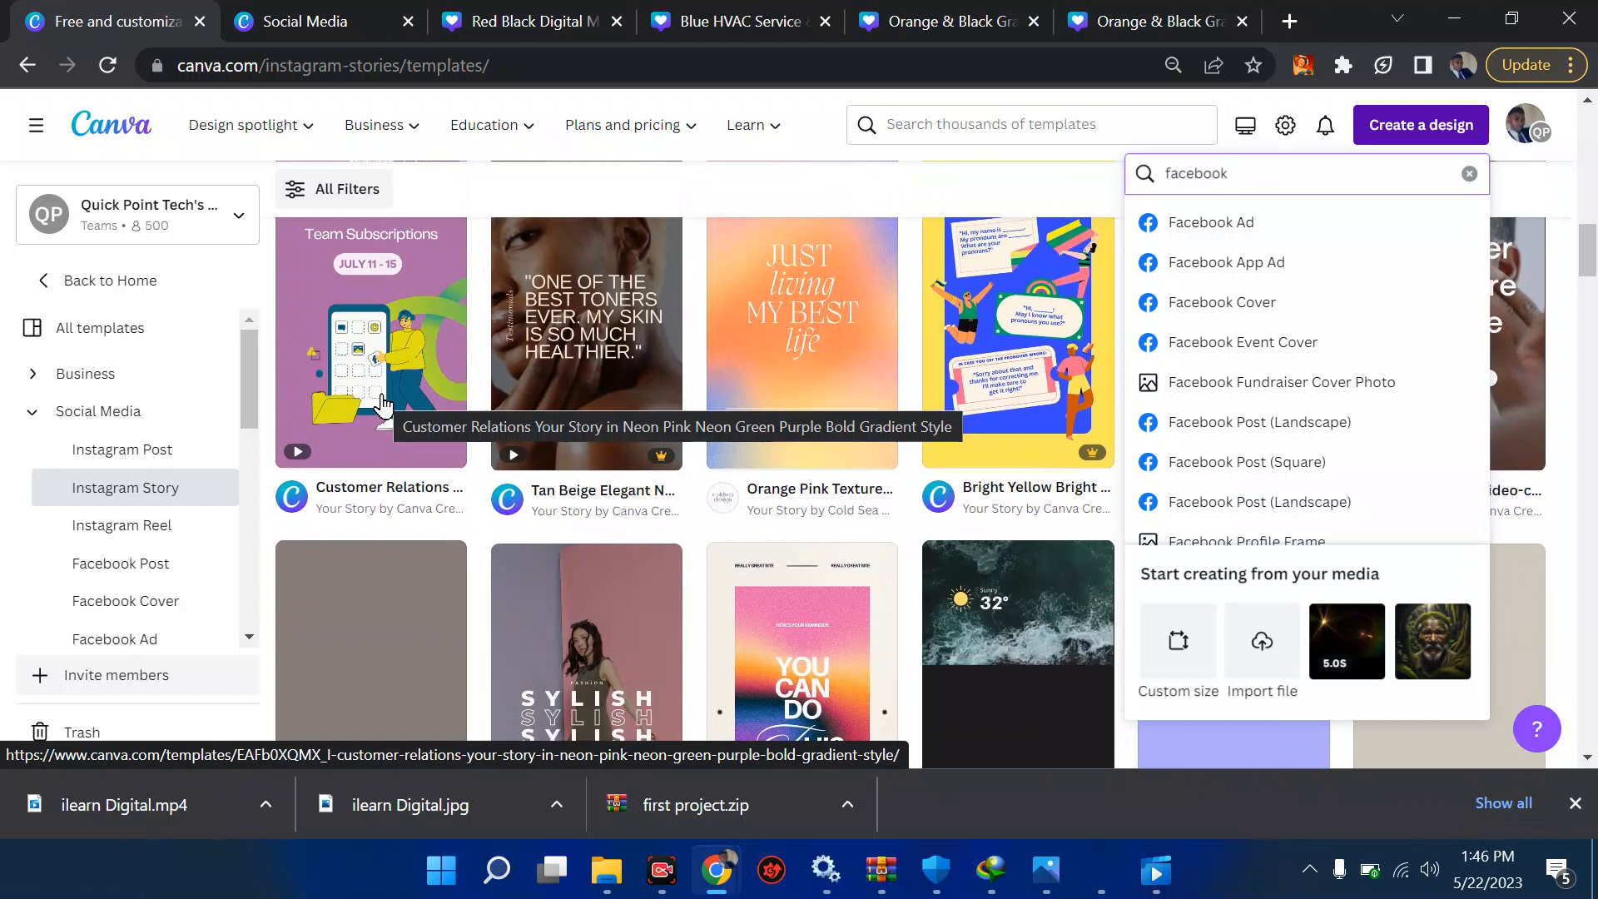
pyautogui.scroll(10, 560, 489)
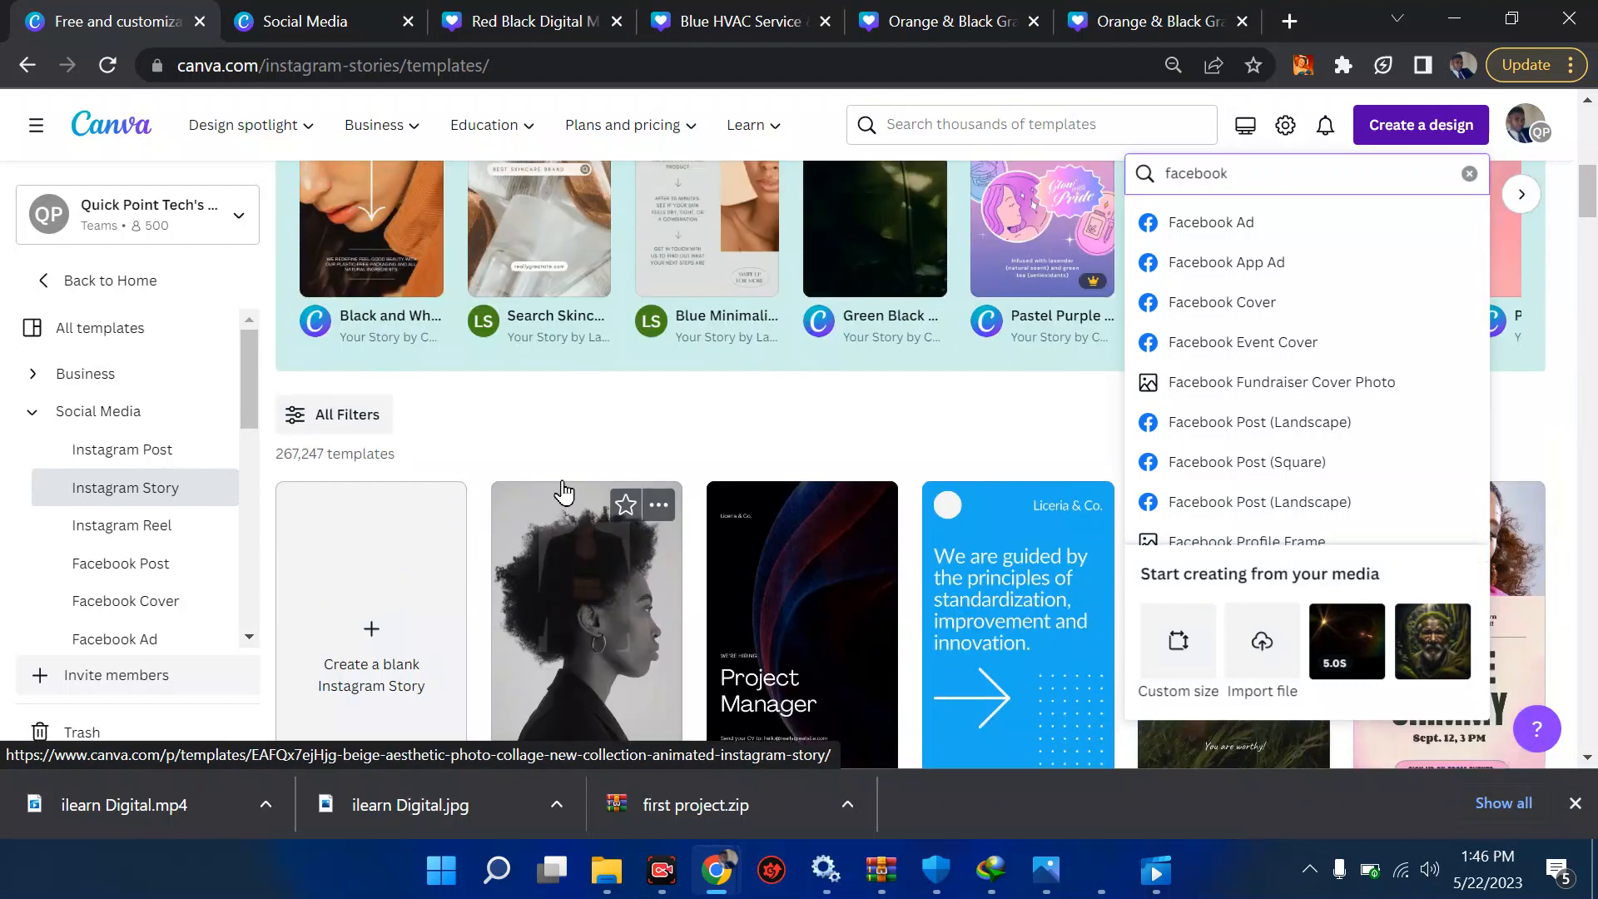
pyautogui.scroll(4, 563, 491)
# - Search the template library for "facebook" in place of "twitter" to view the suggestions
pyautogui.click(927, 118)
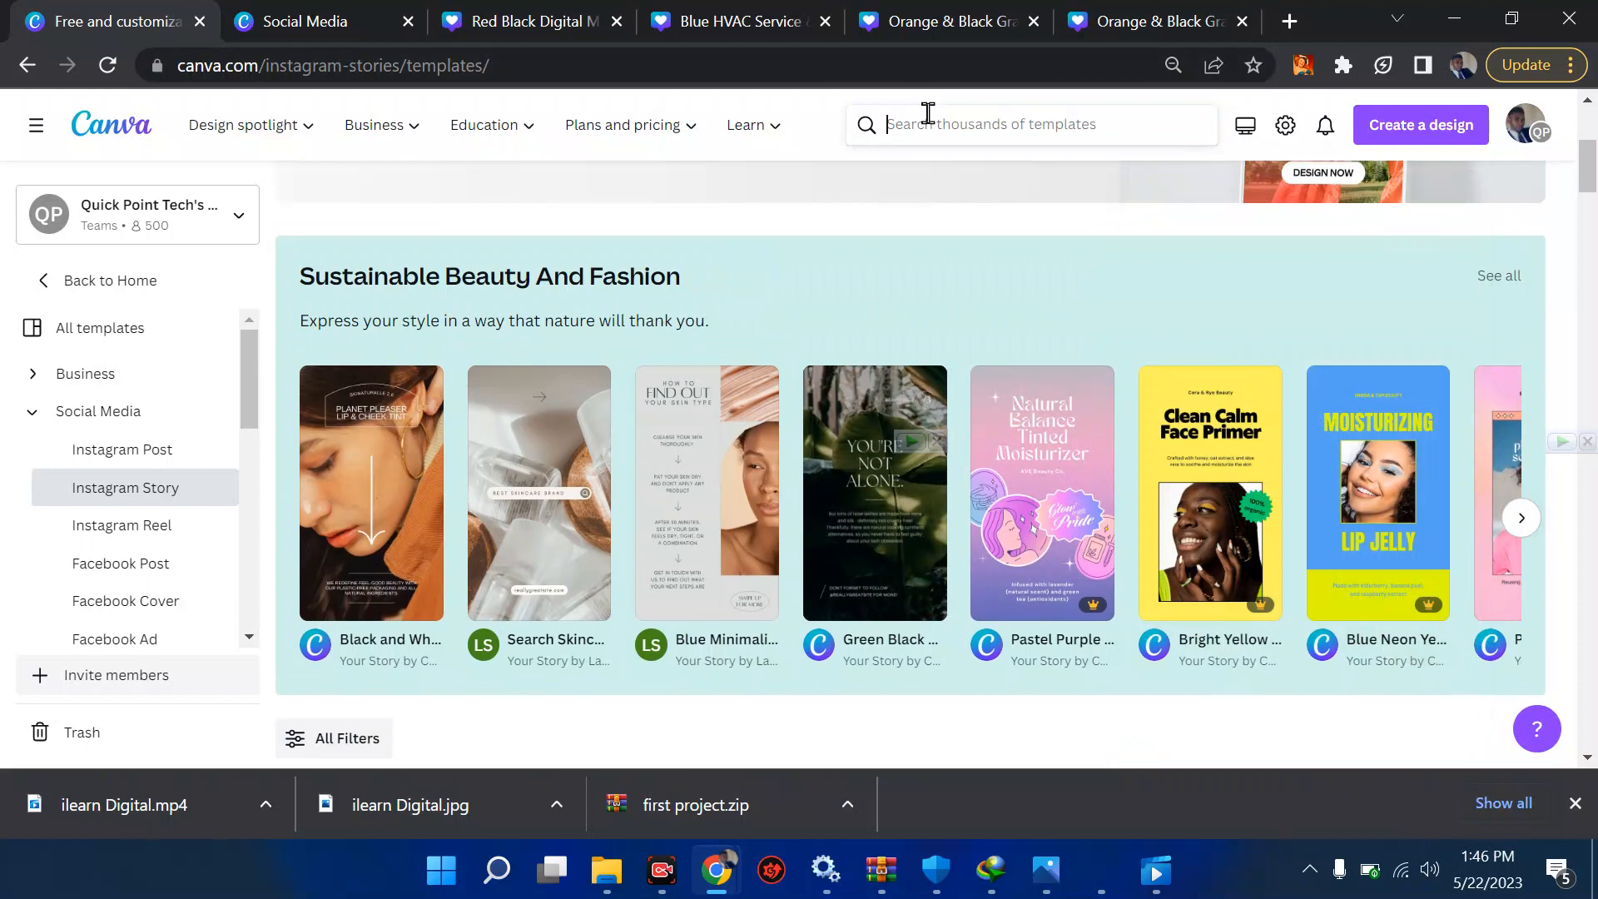
pyautogui.write('twitter')
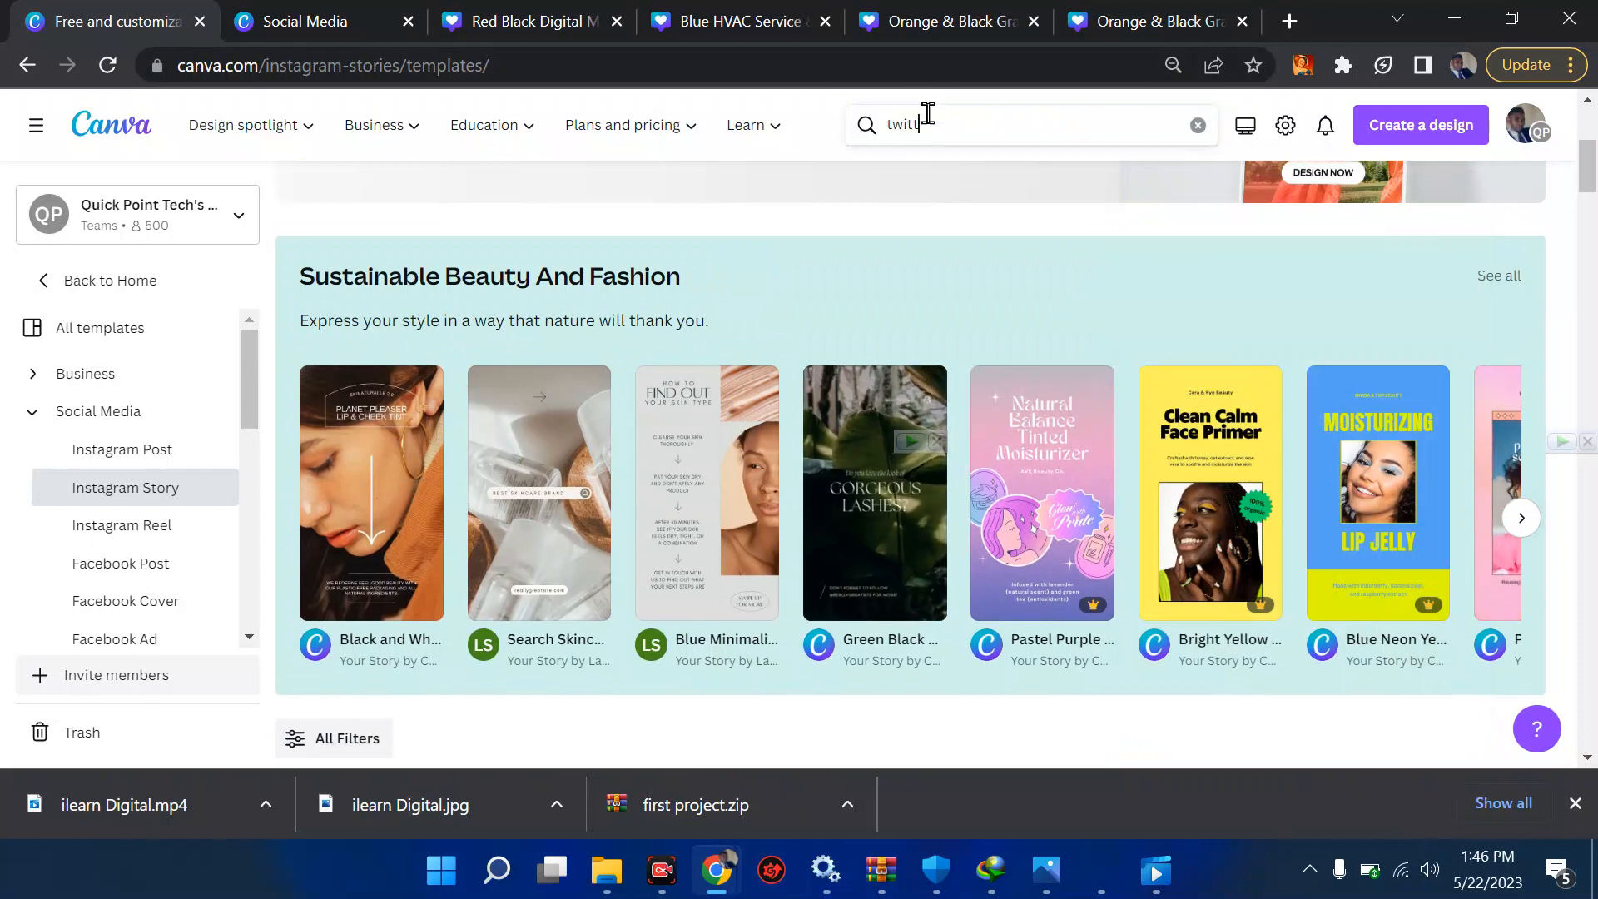
pyautogui.press('BackSpace')
pyautogui.press('BackSpace')
pyautogui.press('BackSpace')
pyautogui.press('BackSpace')
pyautogui.press('BackSpace')
pyautogui.press('BackSpace')
pyautogui.press('BackSpace')
pyautogui.write('fa')
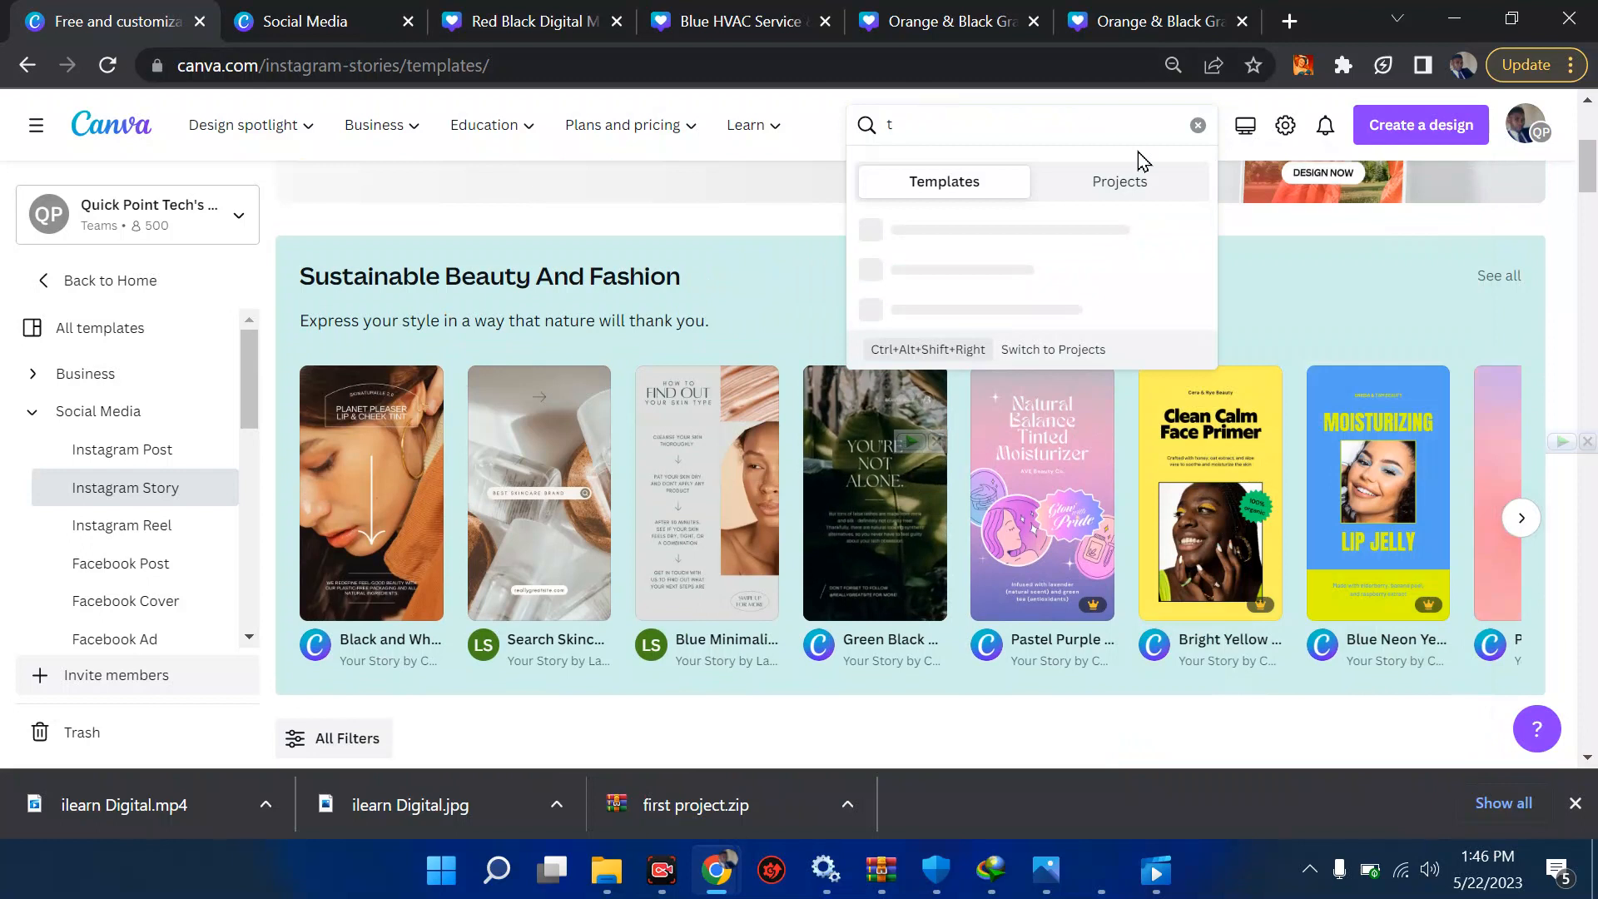
pyautogui.write('cebook')
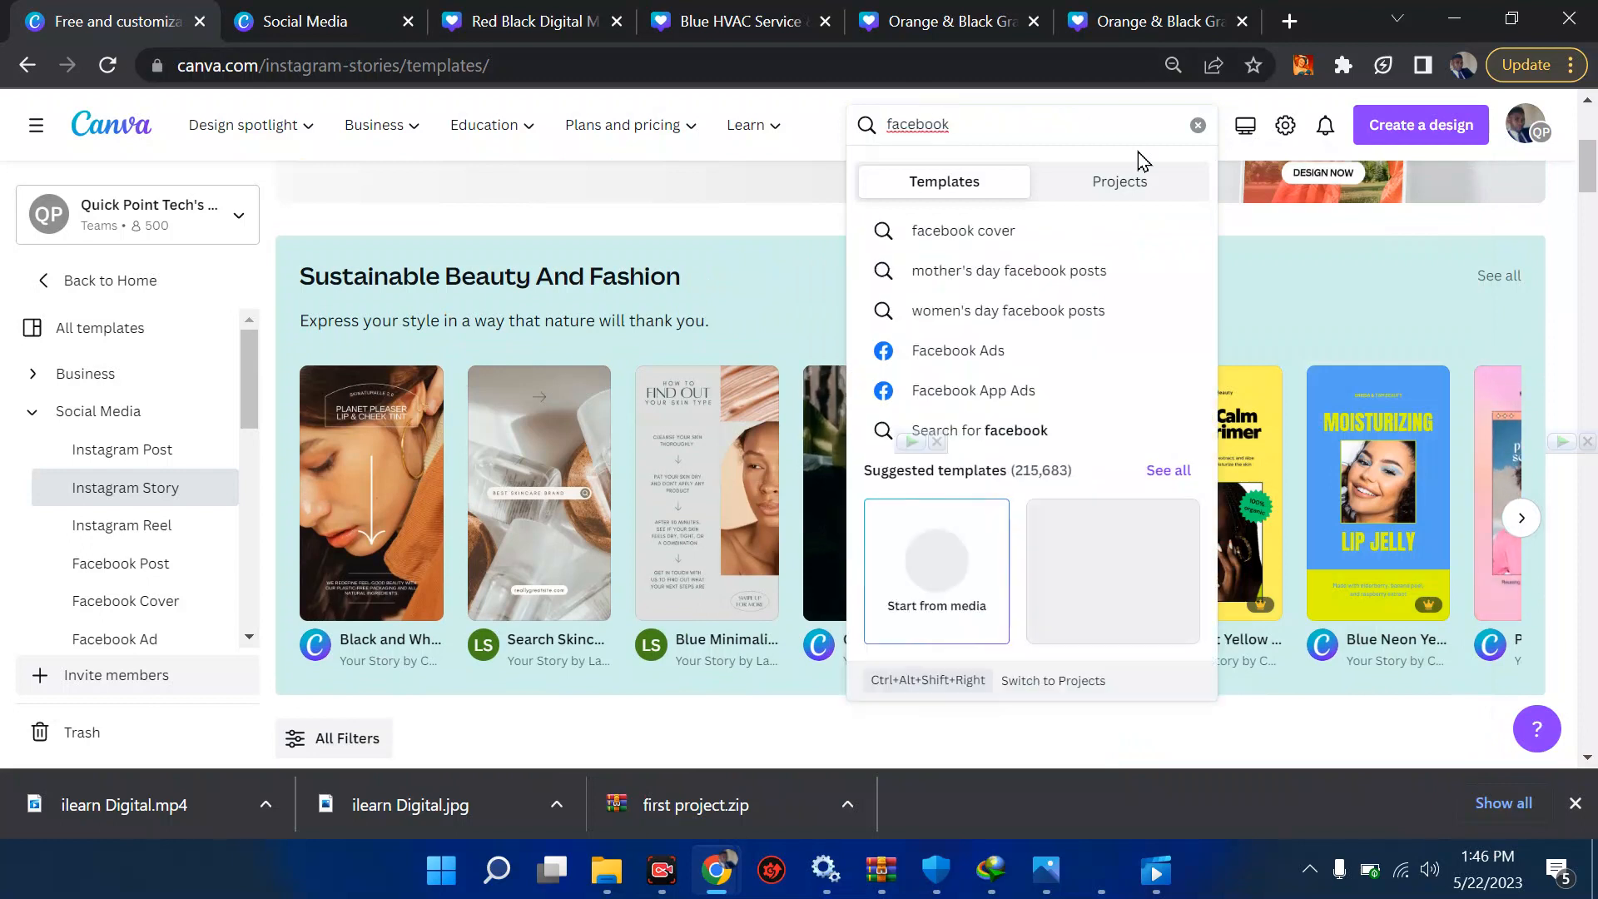
# - Open the marketing page for social media and start designing for social media from its template gallery
pyautogui.click(238, 129)
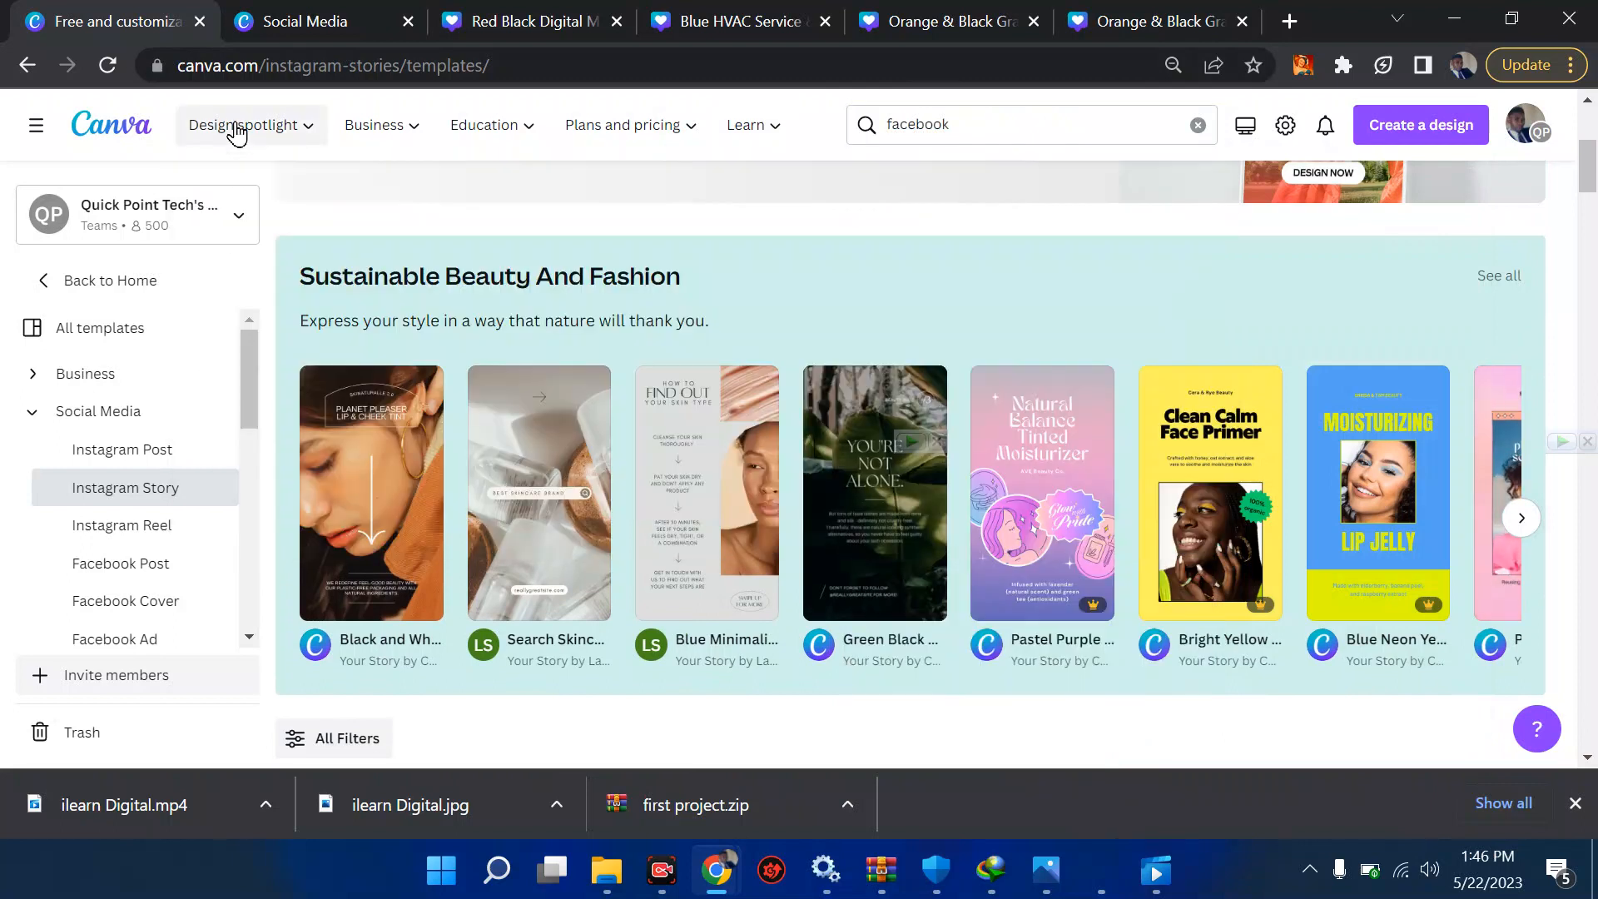
pyautogui.click(237, 129)
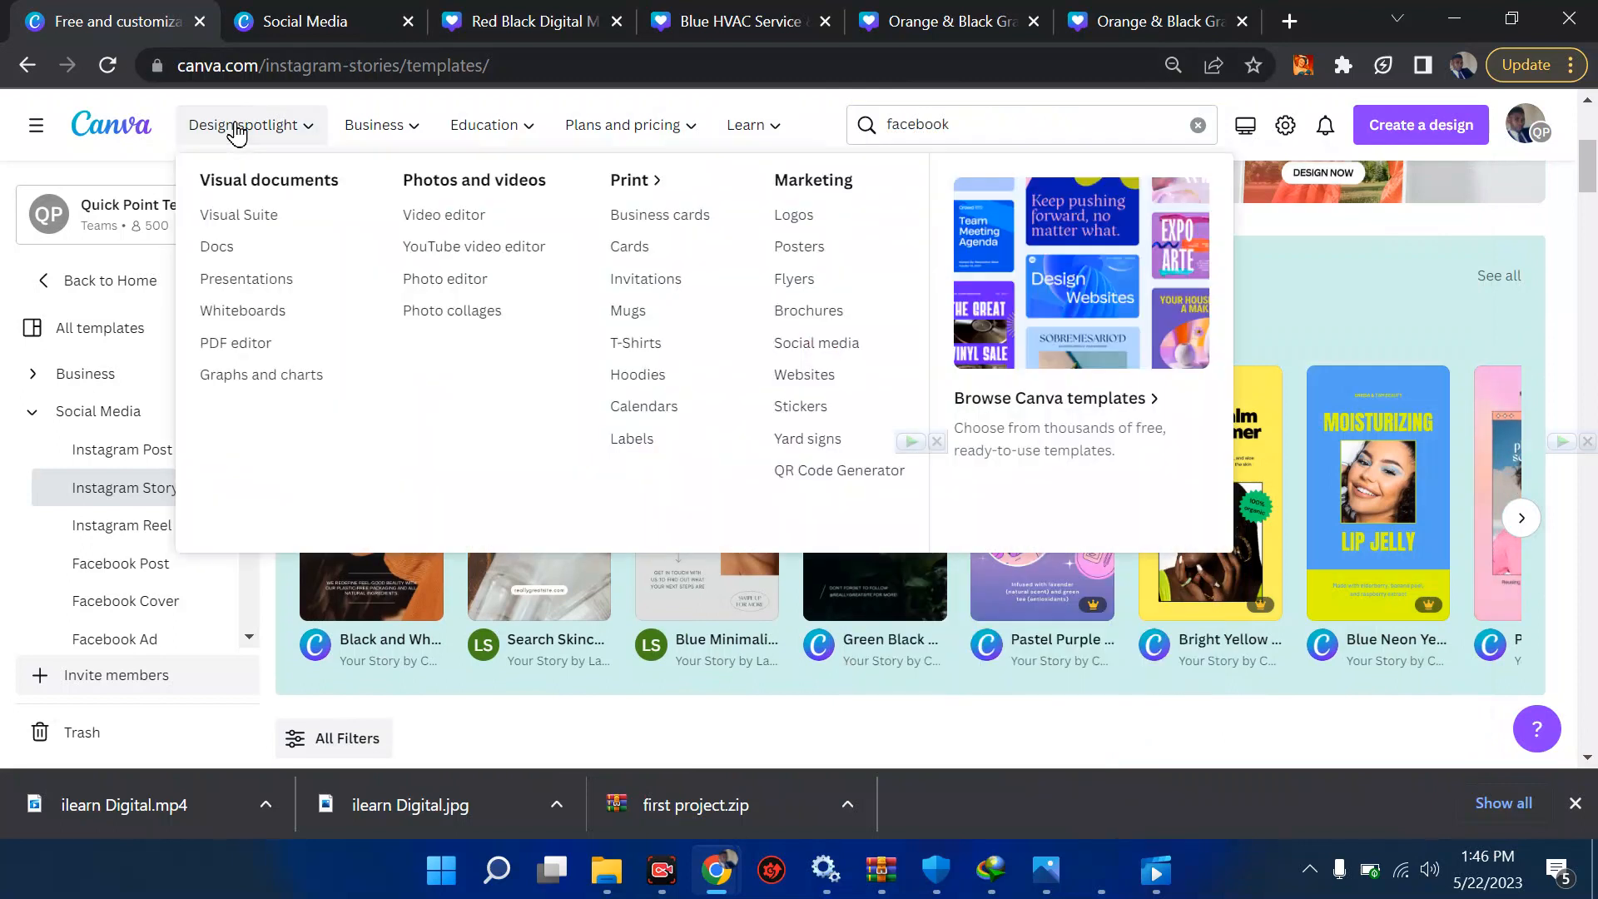
pyautogui.click(820, 349)
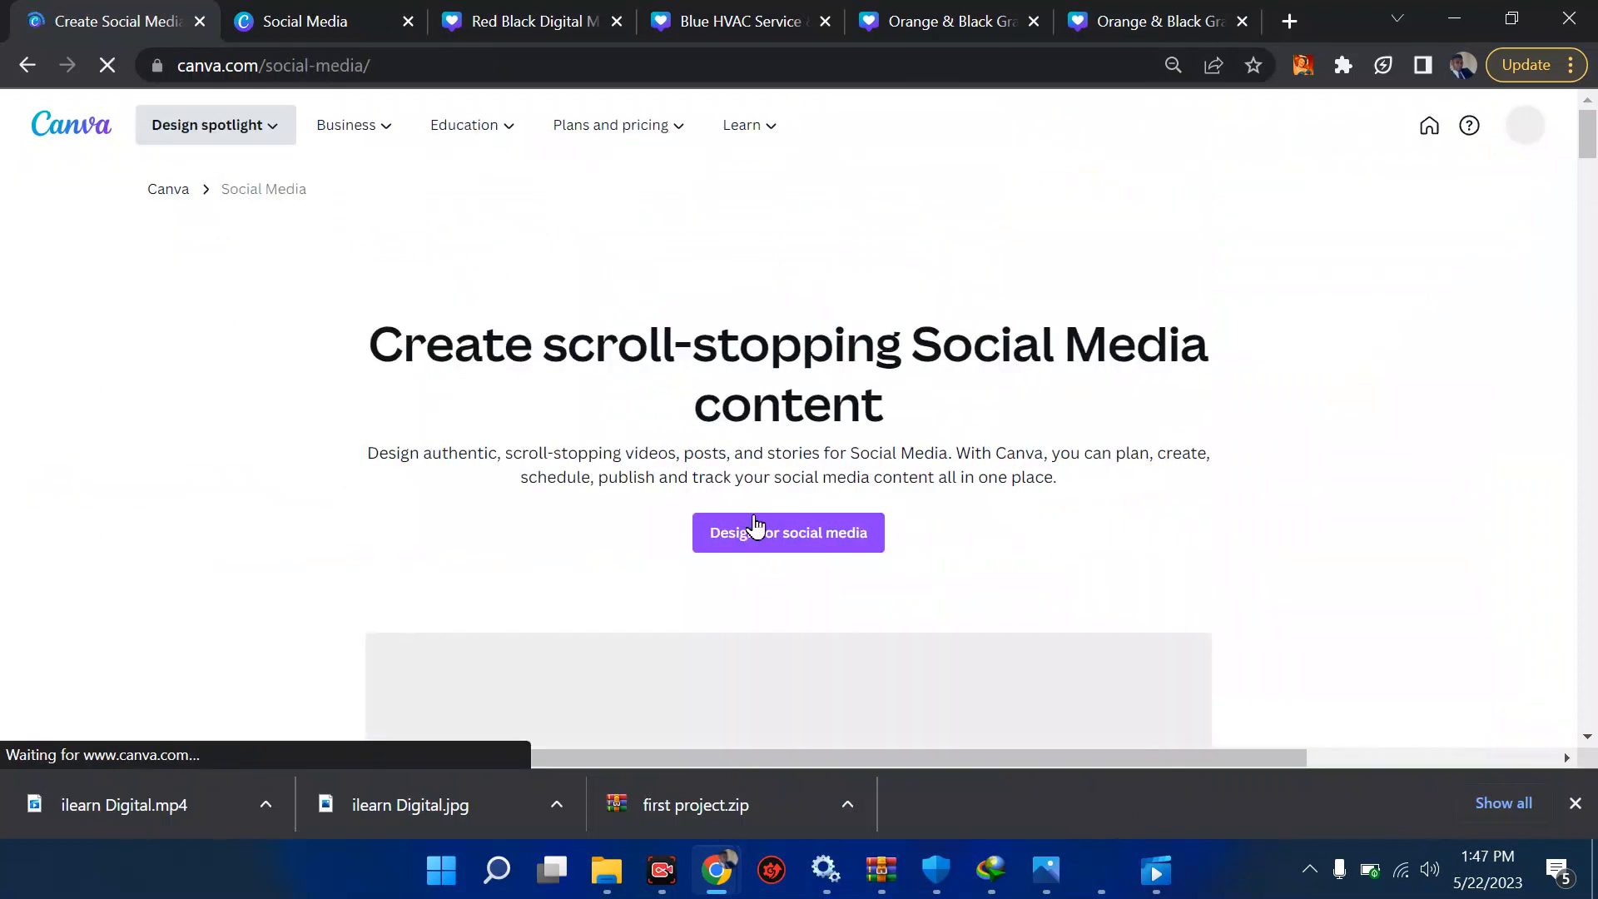
pyautogui.click(734, 546)
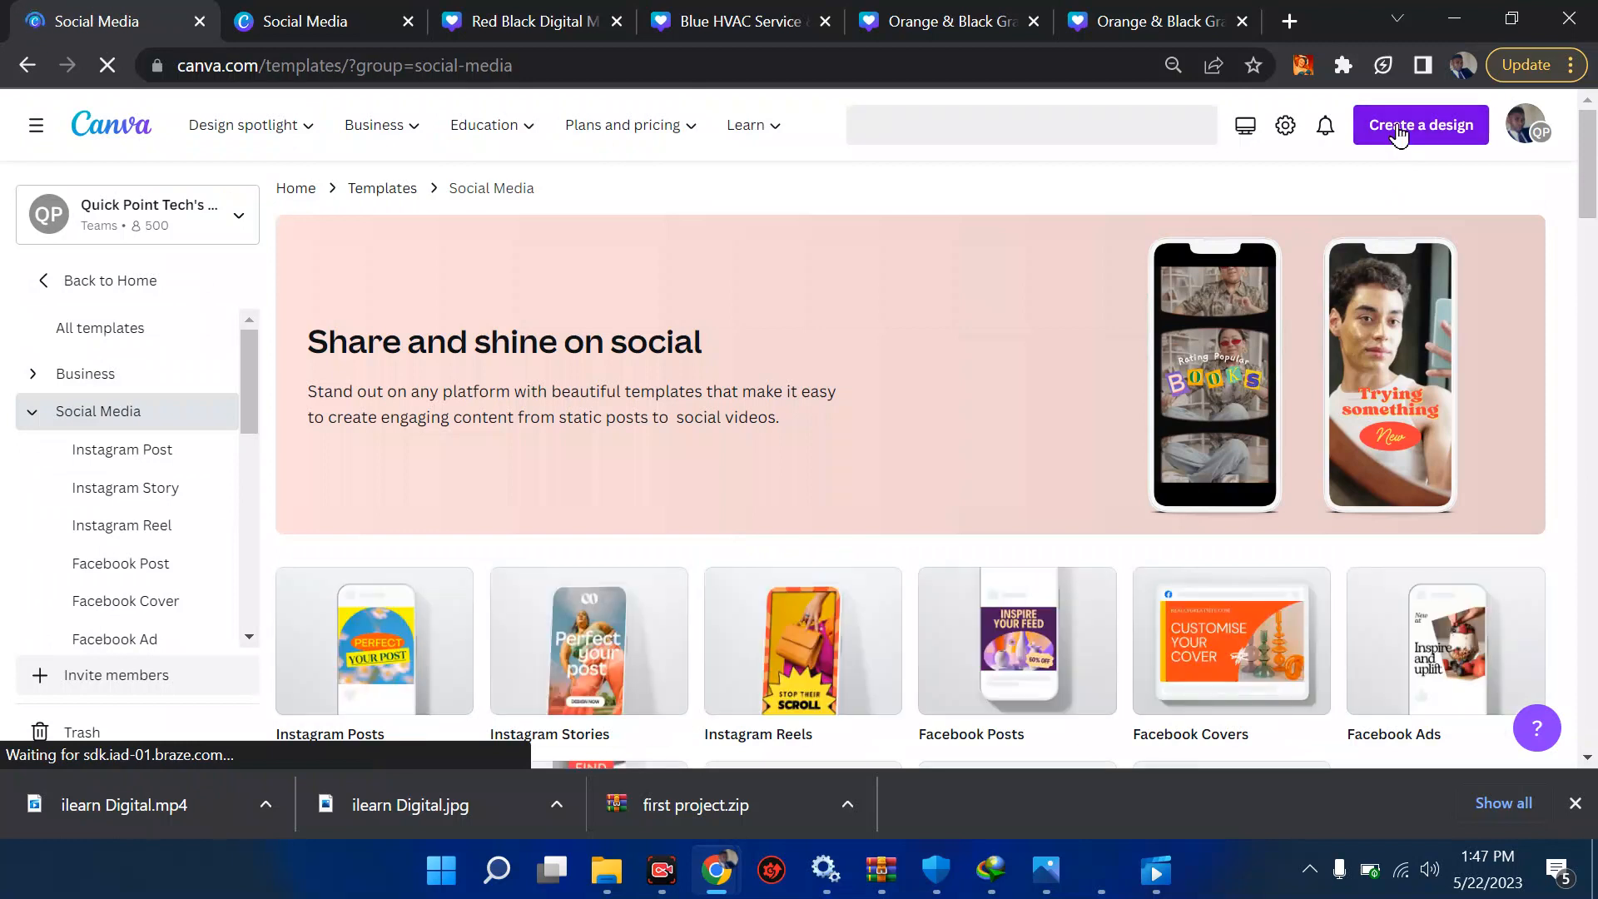
pyautogui.click(1402, 133)
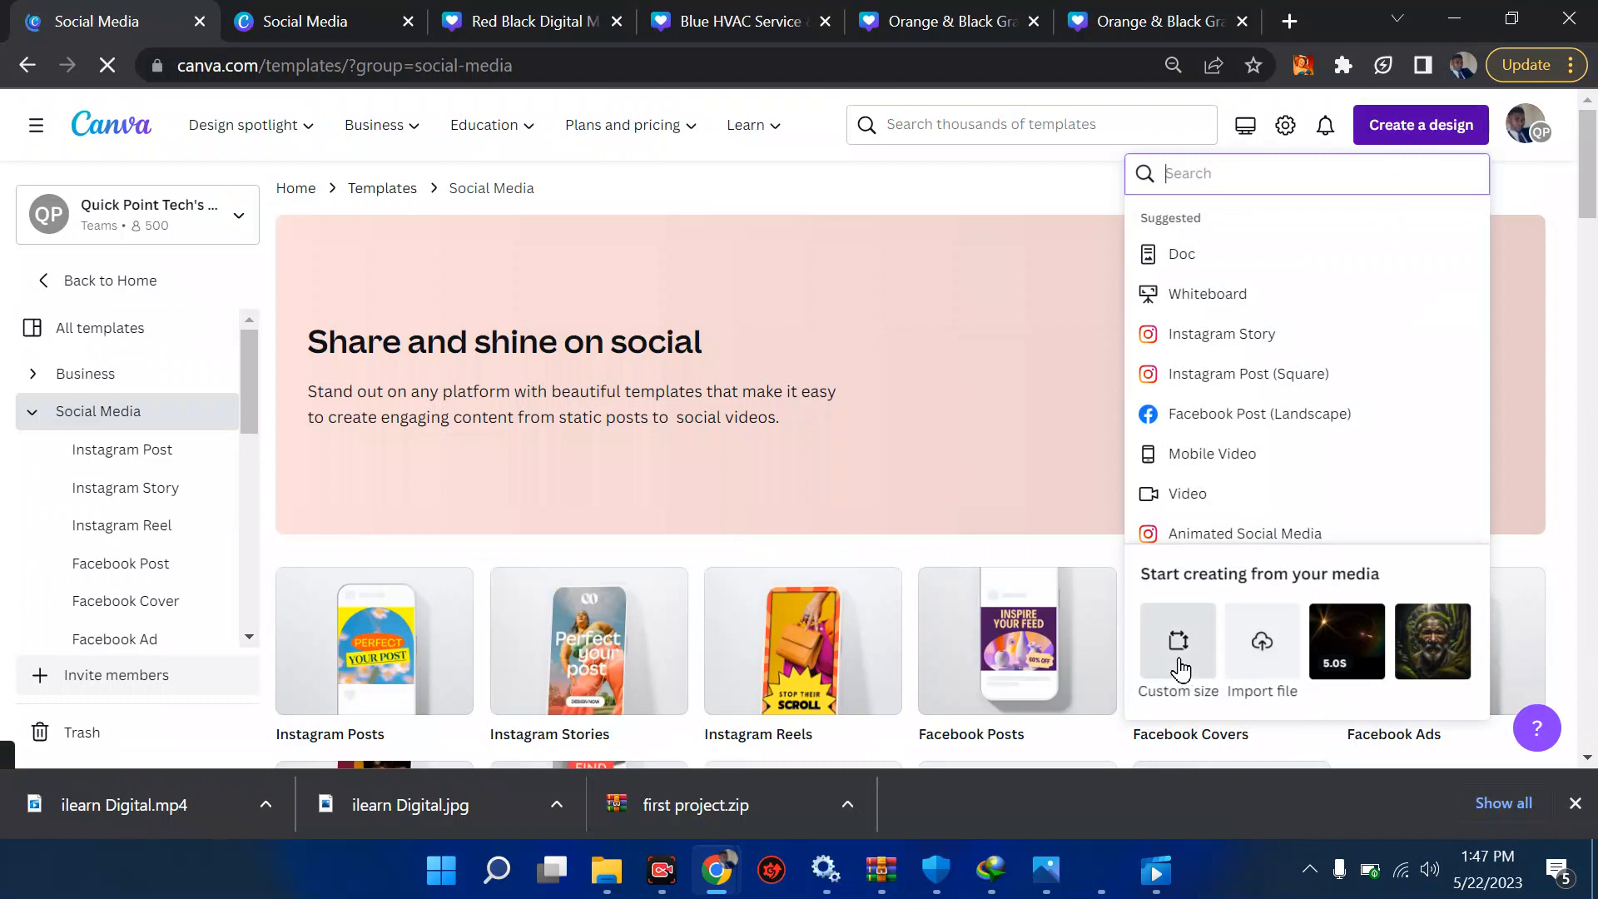
pyautogui.click(1178, 666)
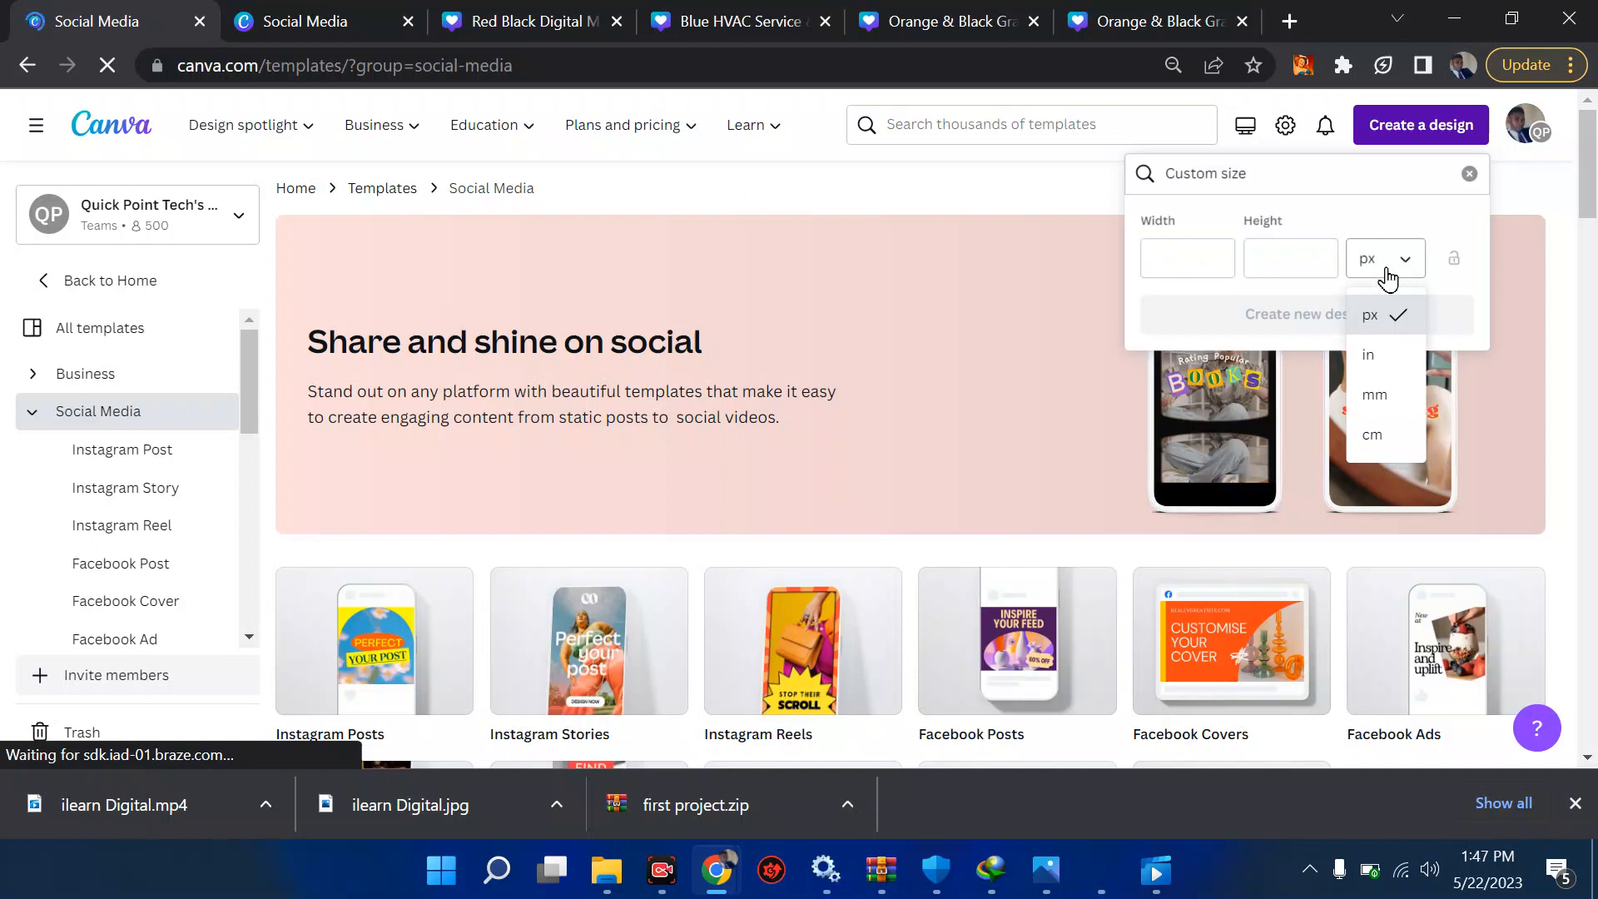
pyautogui.click(1185, 261)
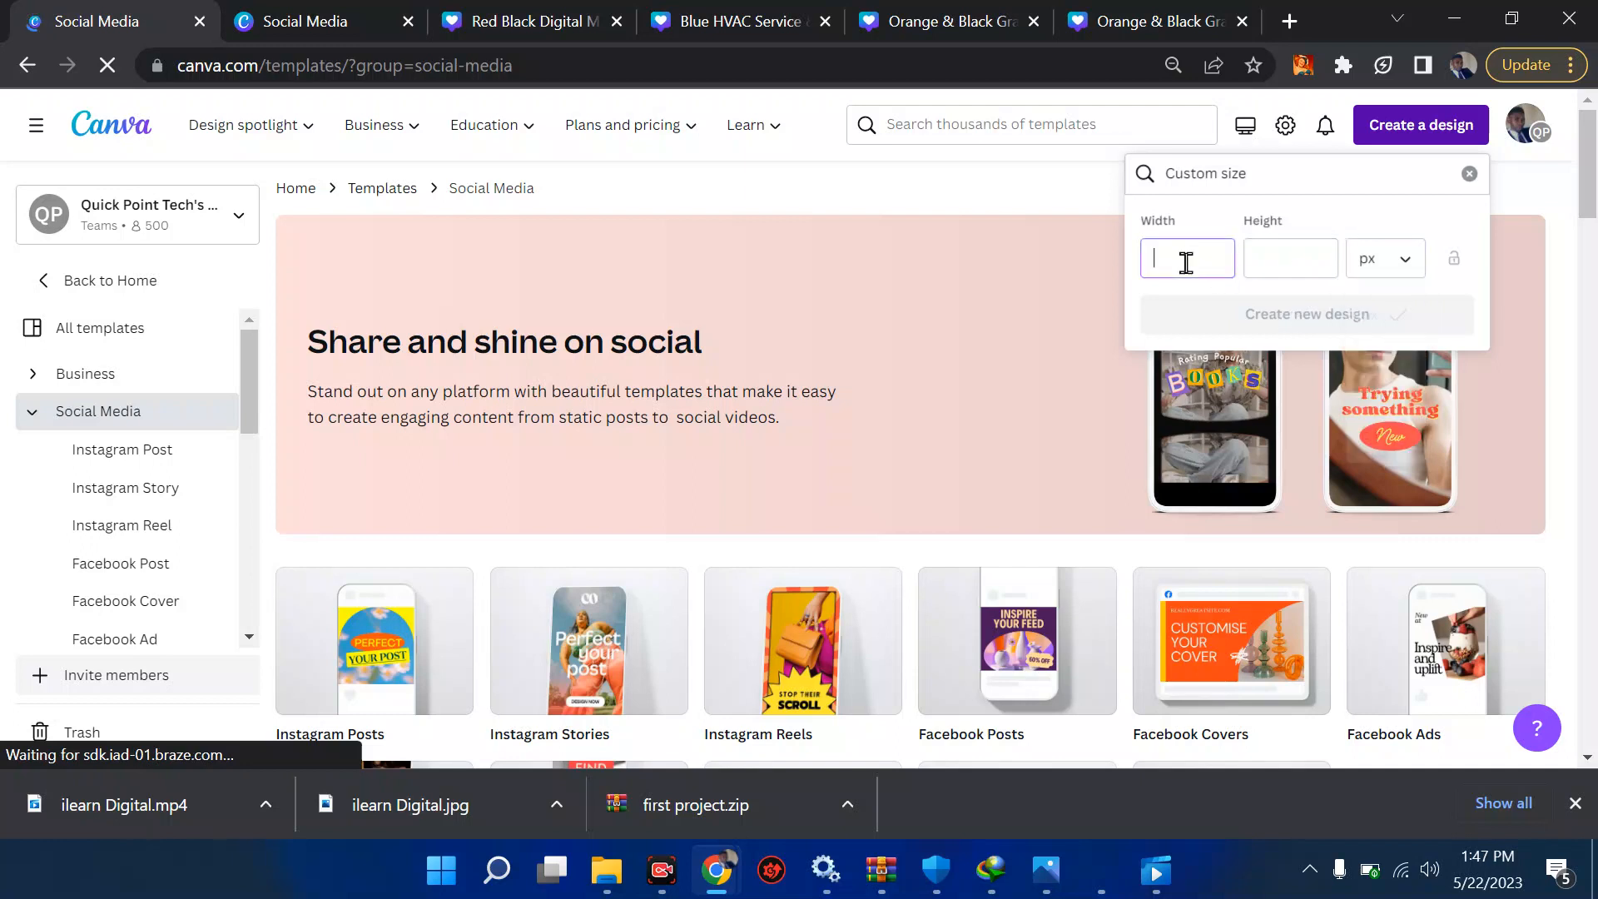
pyautogui.write('500')
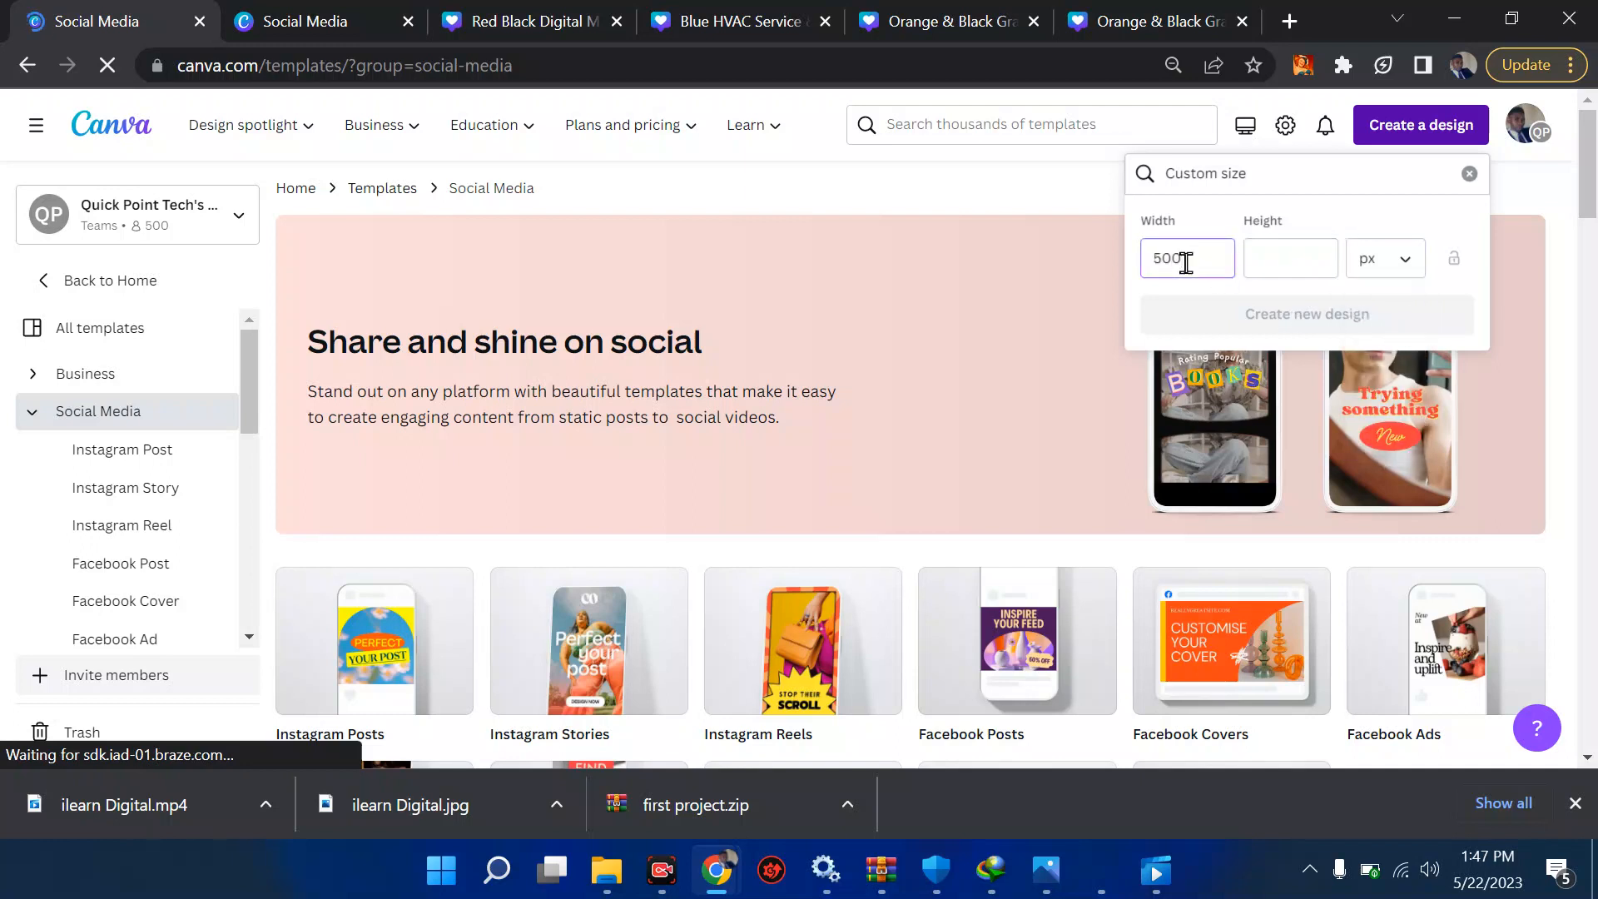
pyautogui.press('Tab')
pyautogui.write('500')
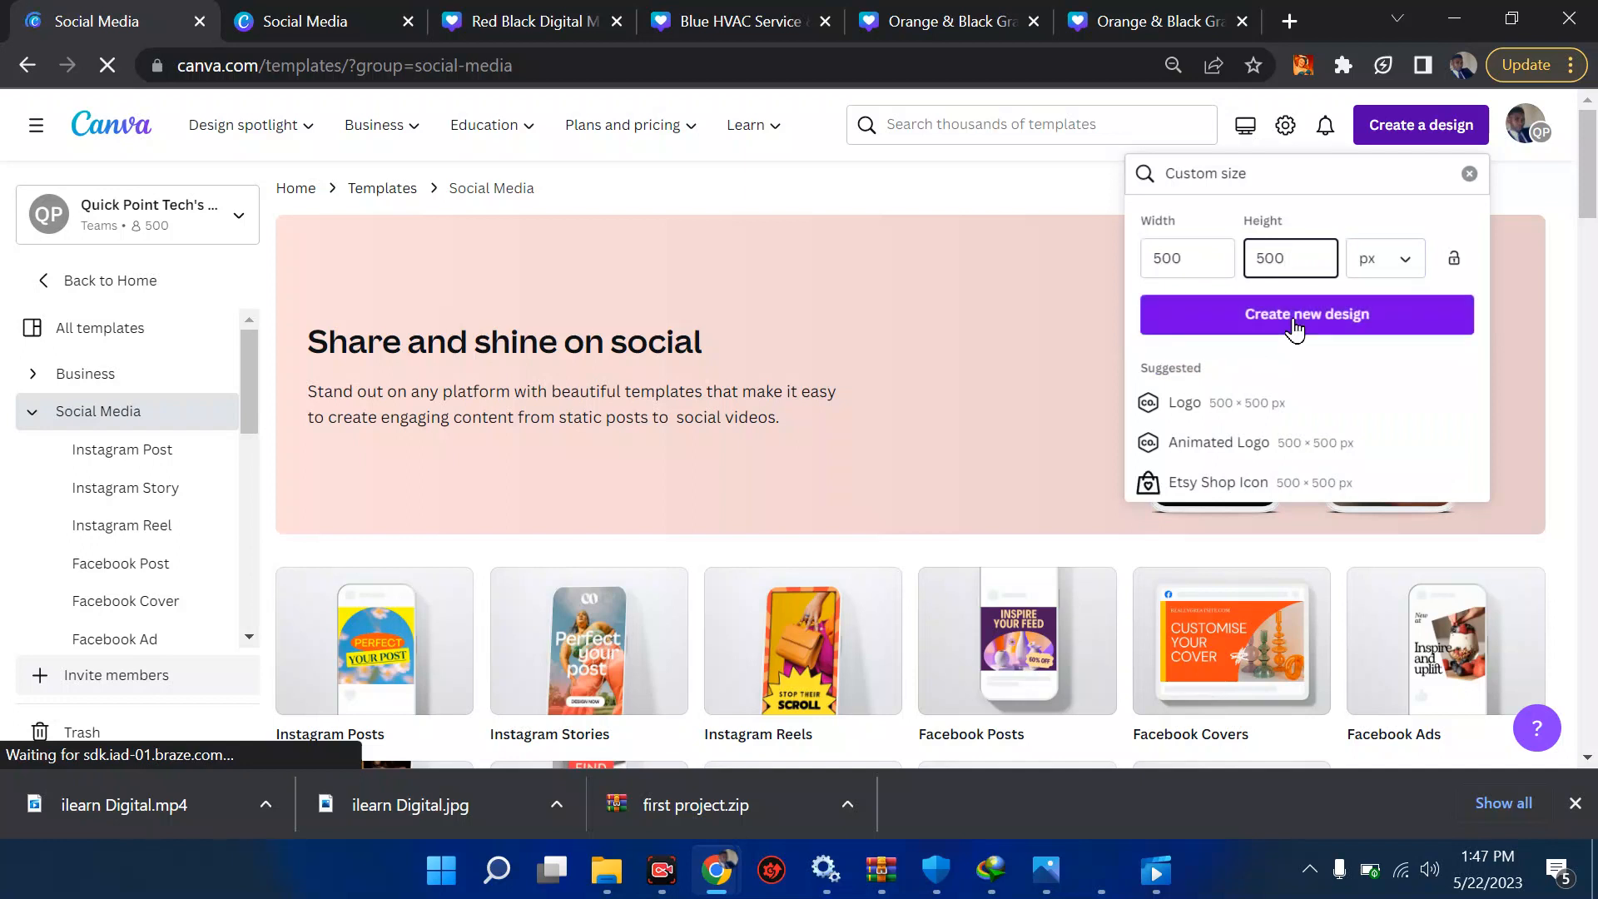
pyautogui.click(963, 202)
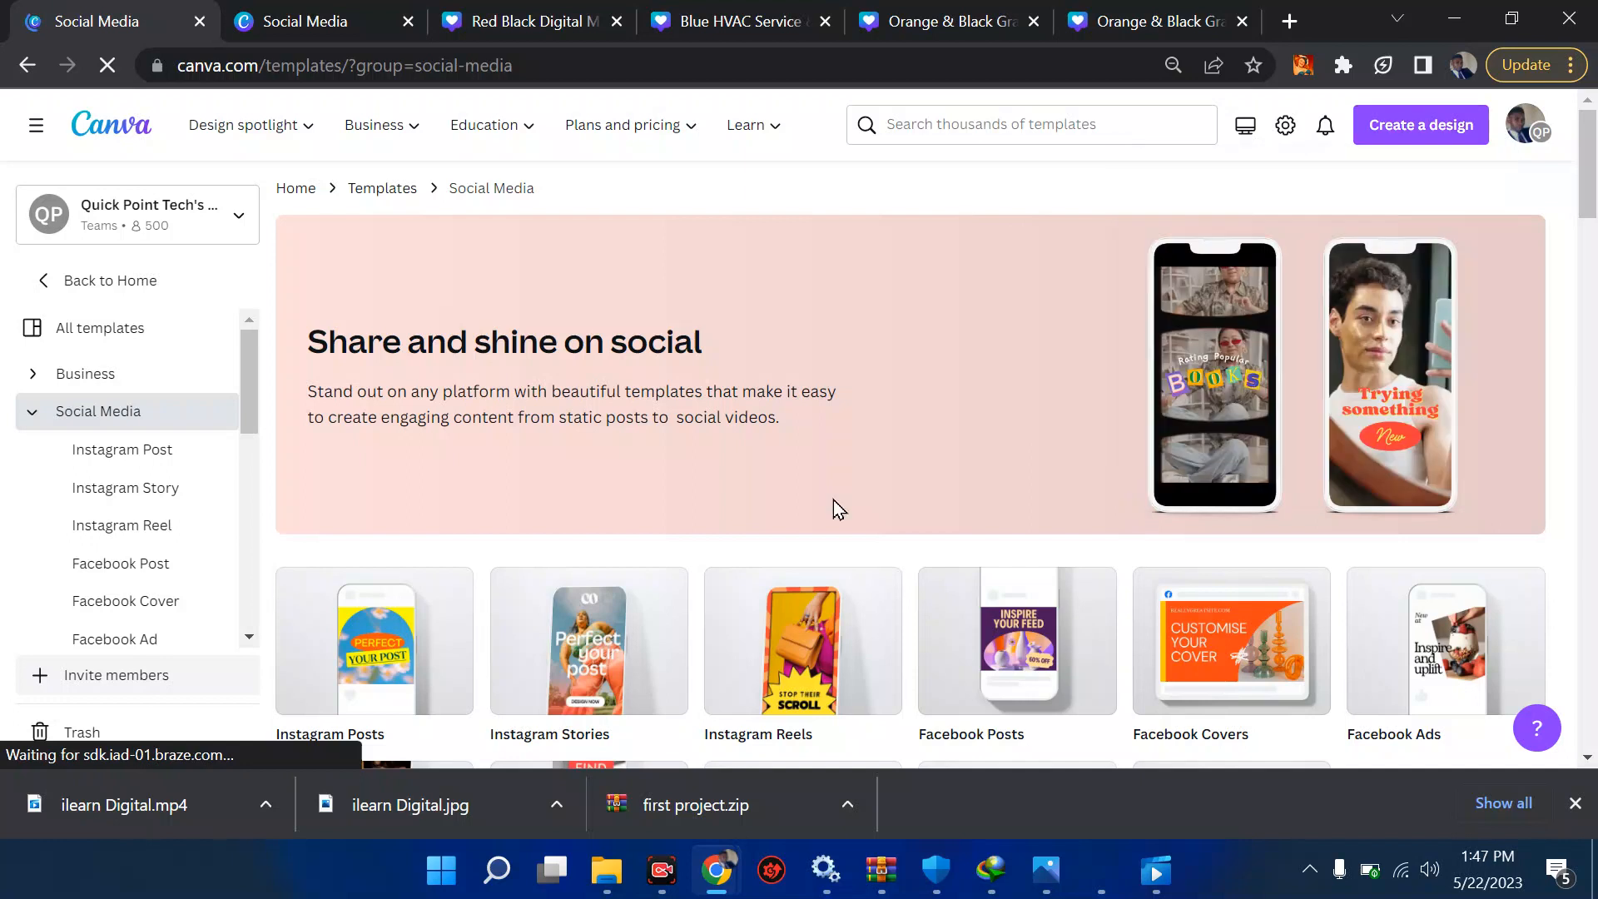
# - Look through the featured collections and the high quality social media templates
pyautogui.scroll(-3, 832, 504)
pyautogui.scroll(-4, 832, 500)
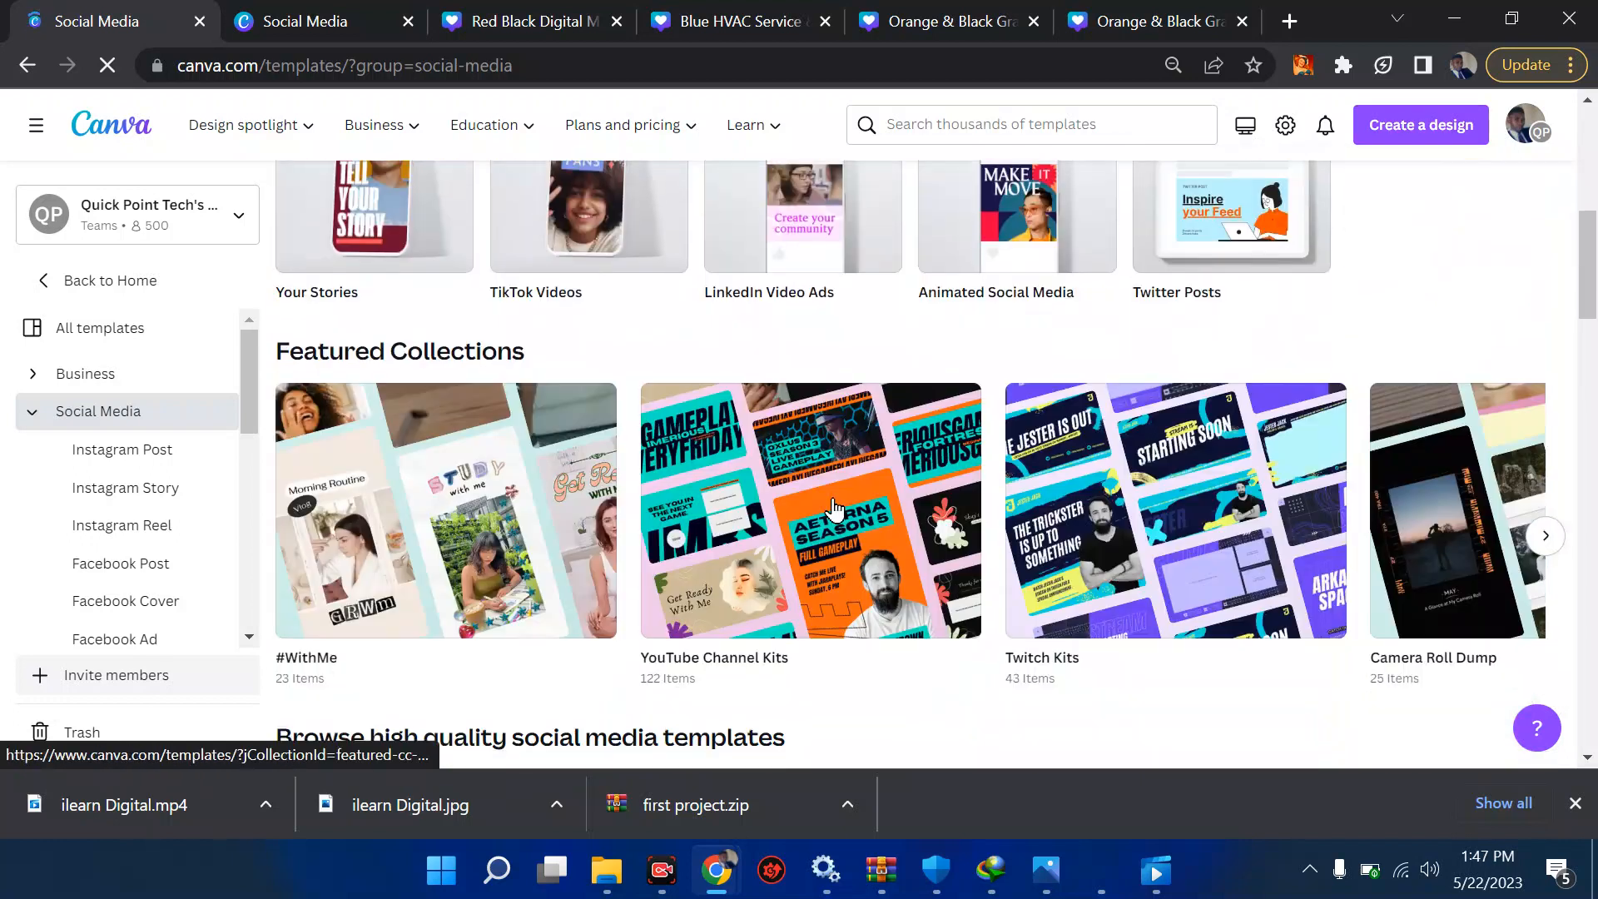
pyautogui.hscroll(1, 714, 593)
pyautogui.scroll(-3, 714, 592)
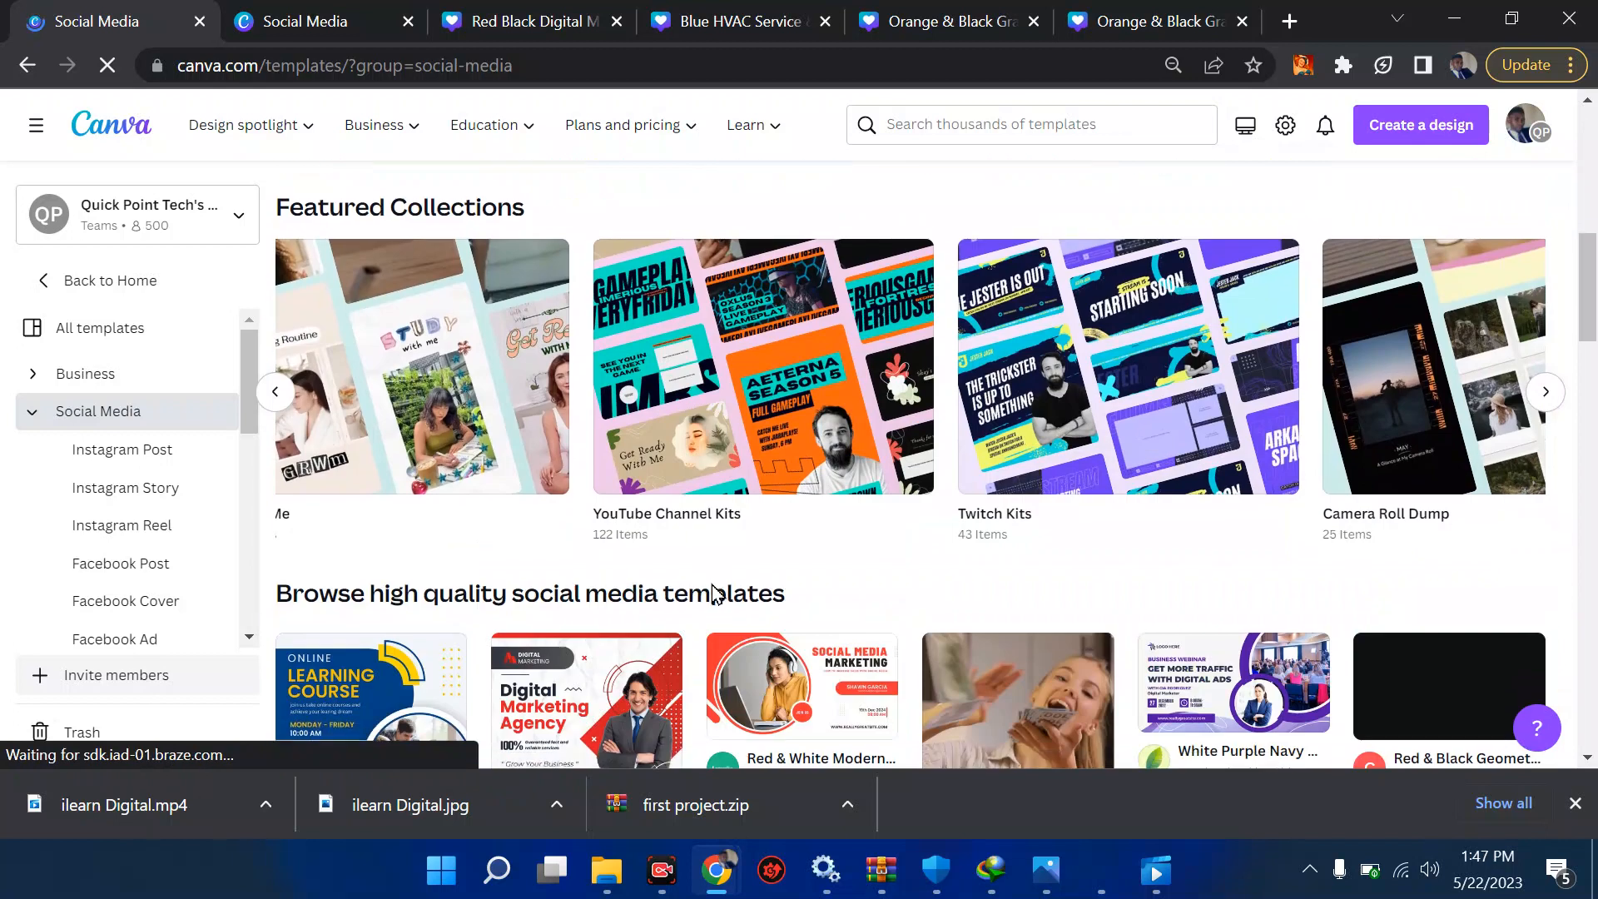
pyautogui.scroll(-4, 714, 593)
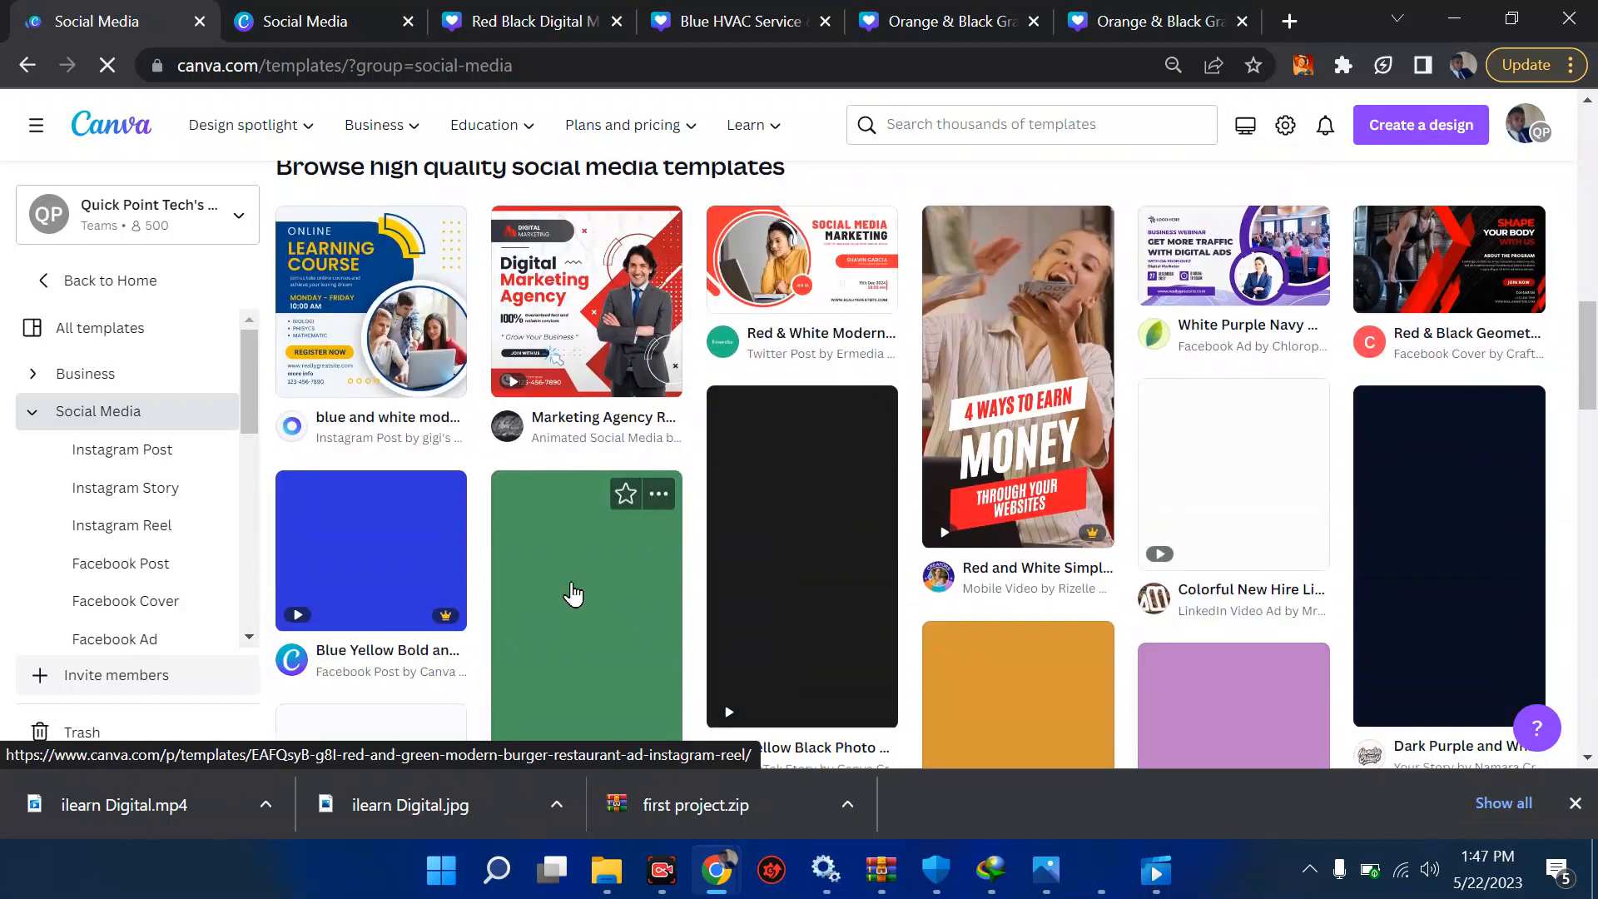
pyautogui.scroll(1, 574, 594)
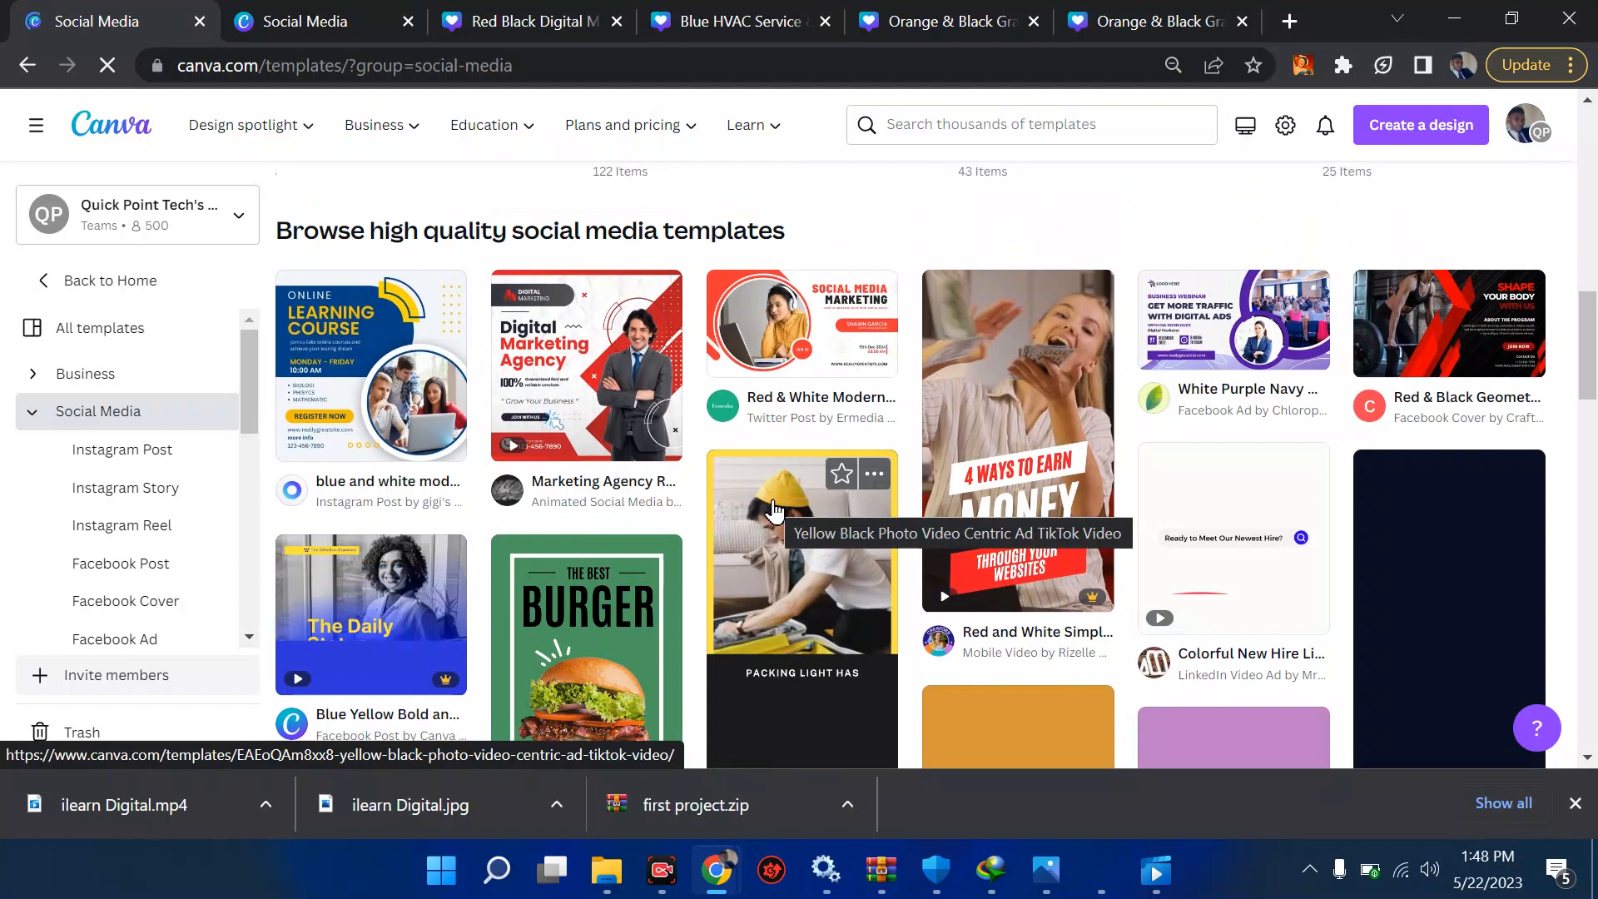
# - Review the open digital marketing, HVAC and graphic design agency posts, ending on the second social media template page
pyautogui.click(556, 10)
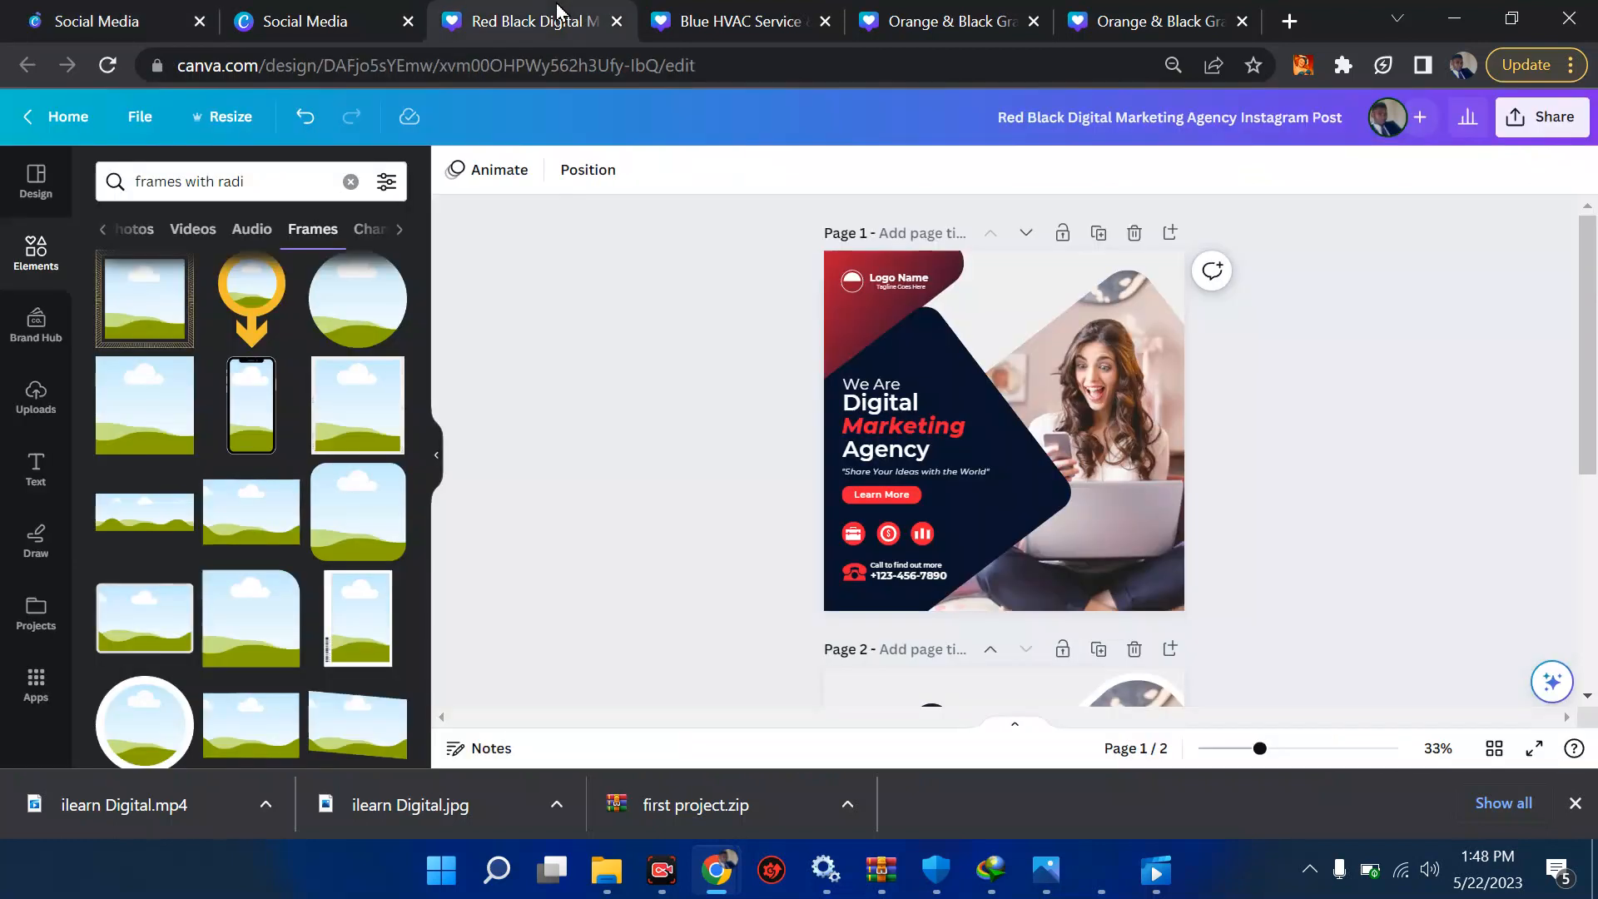
pyautogui.click(759, 16)
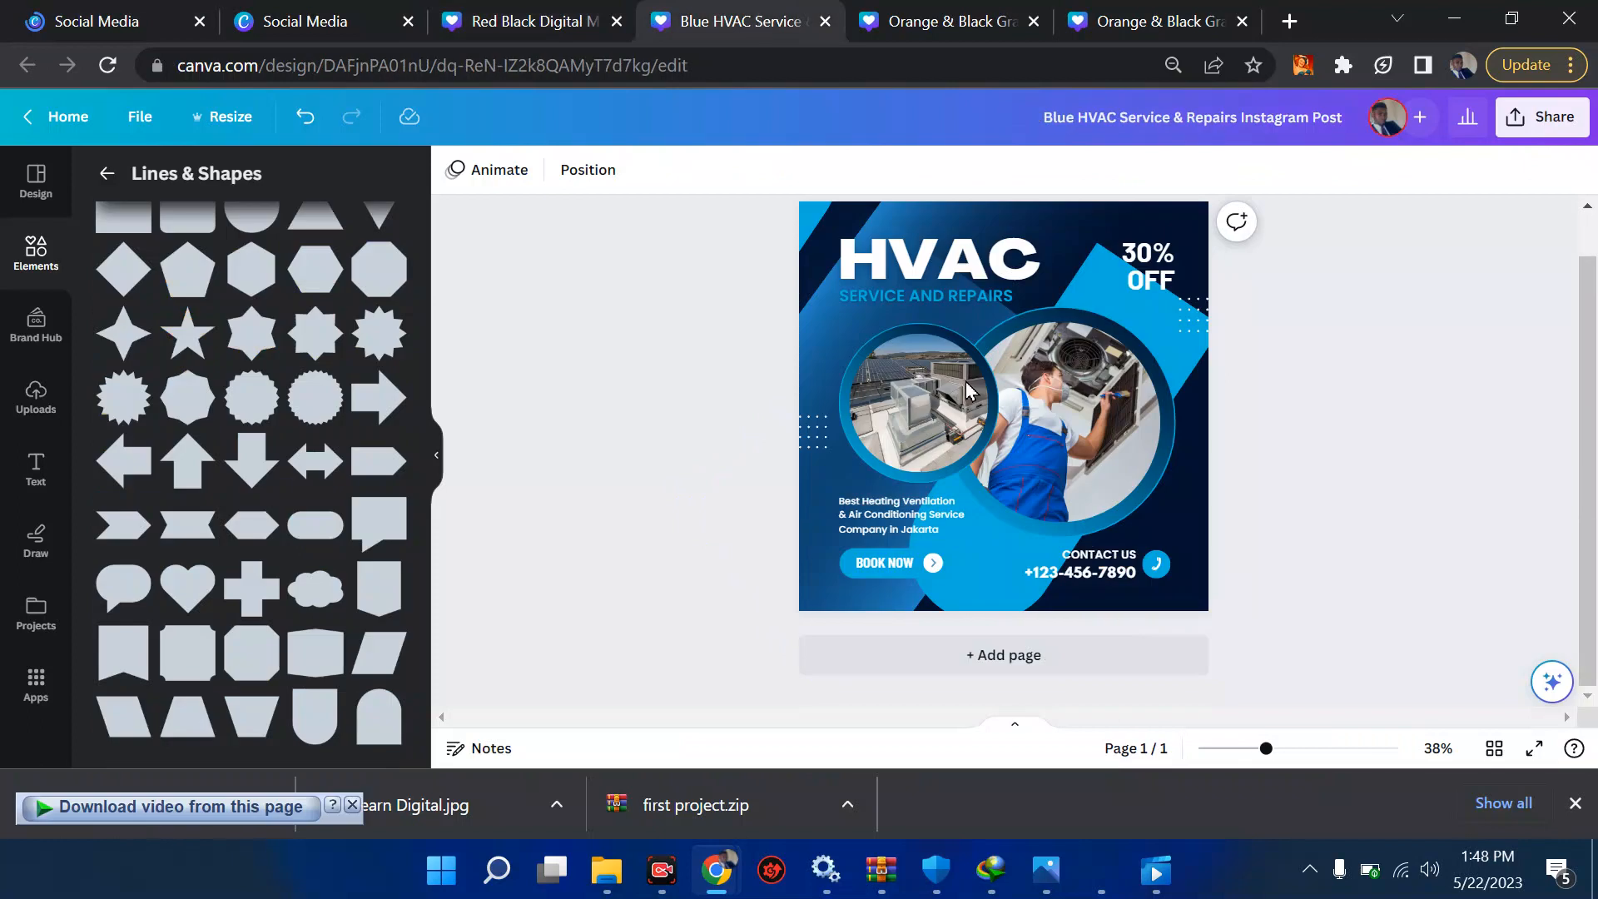
pyautogui.click(970, 17)
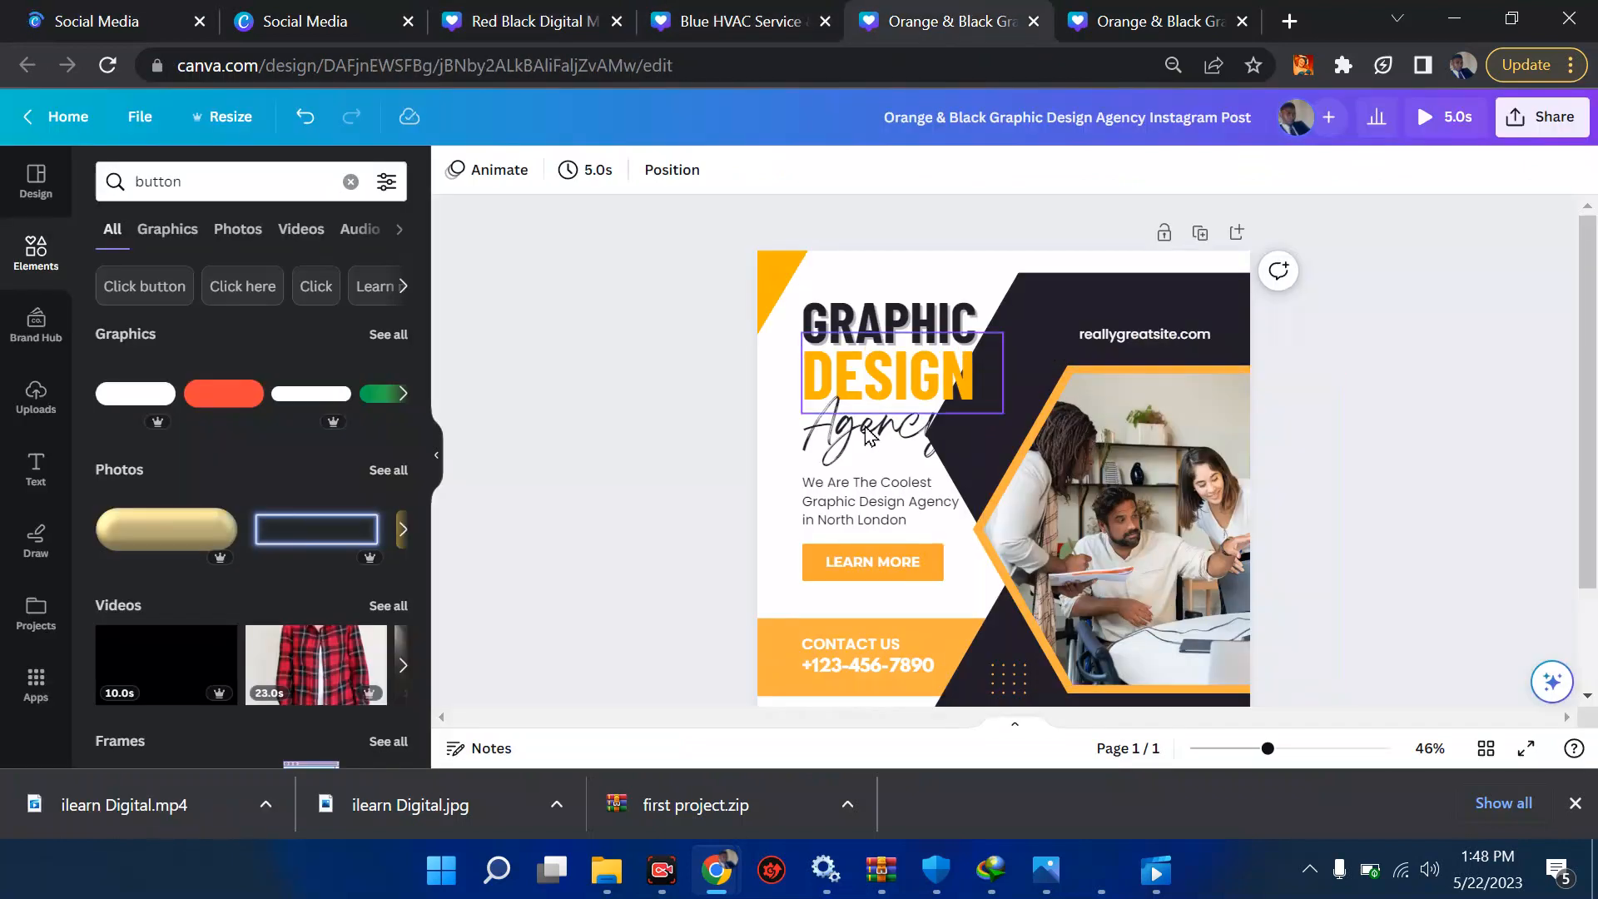
pyautogui.click(571, 23)
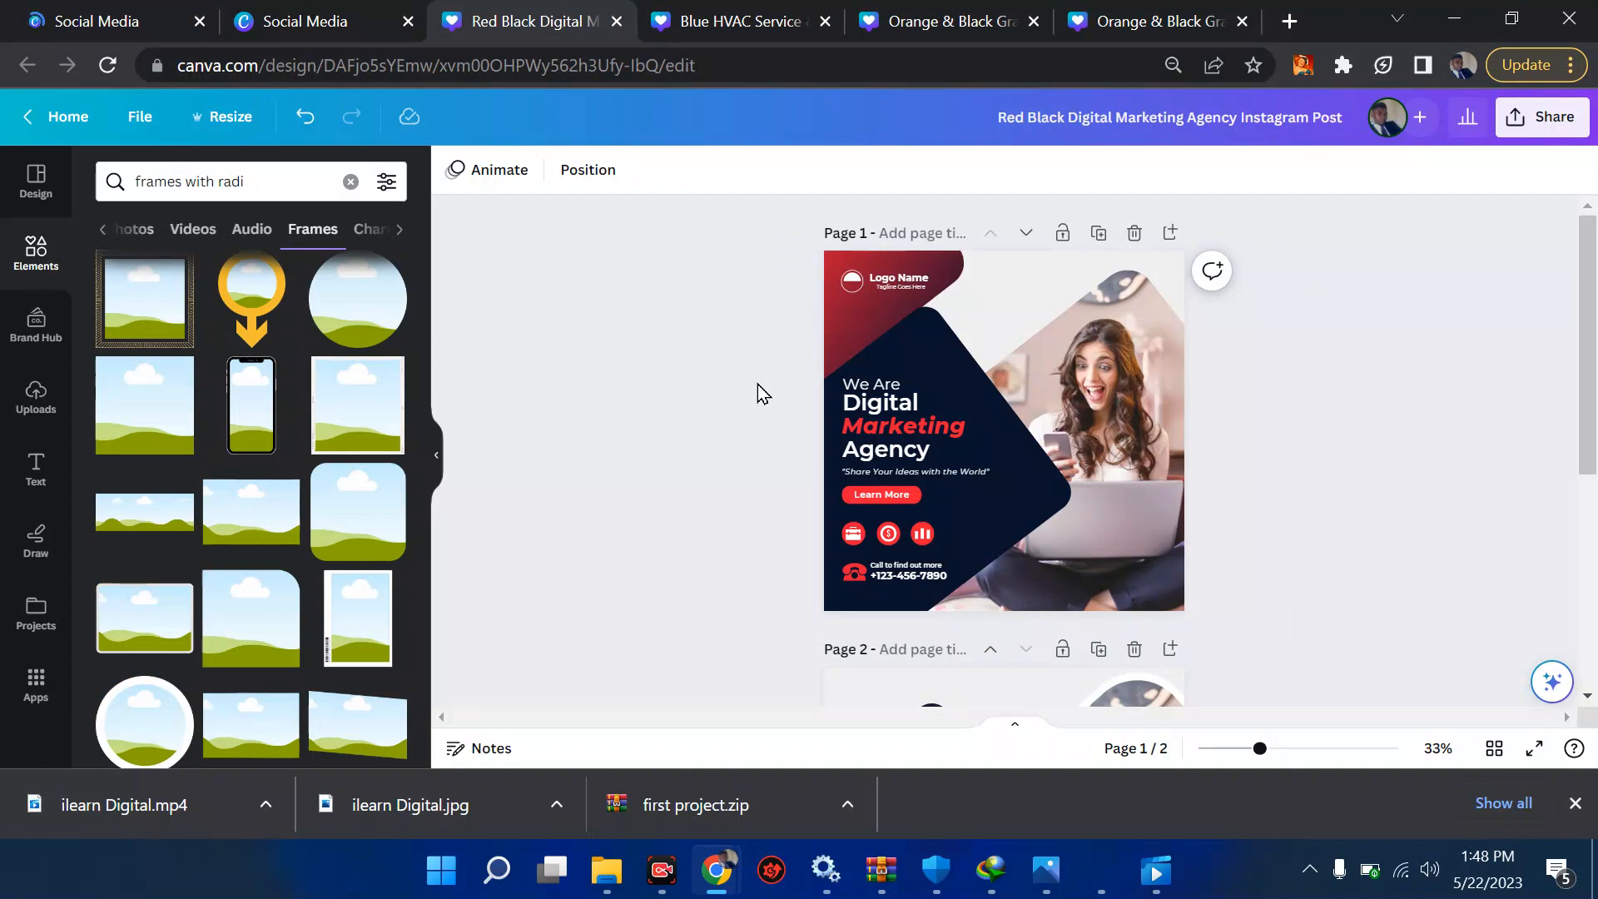
pyautogui.click(375, 22)
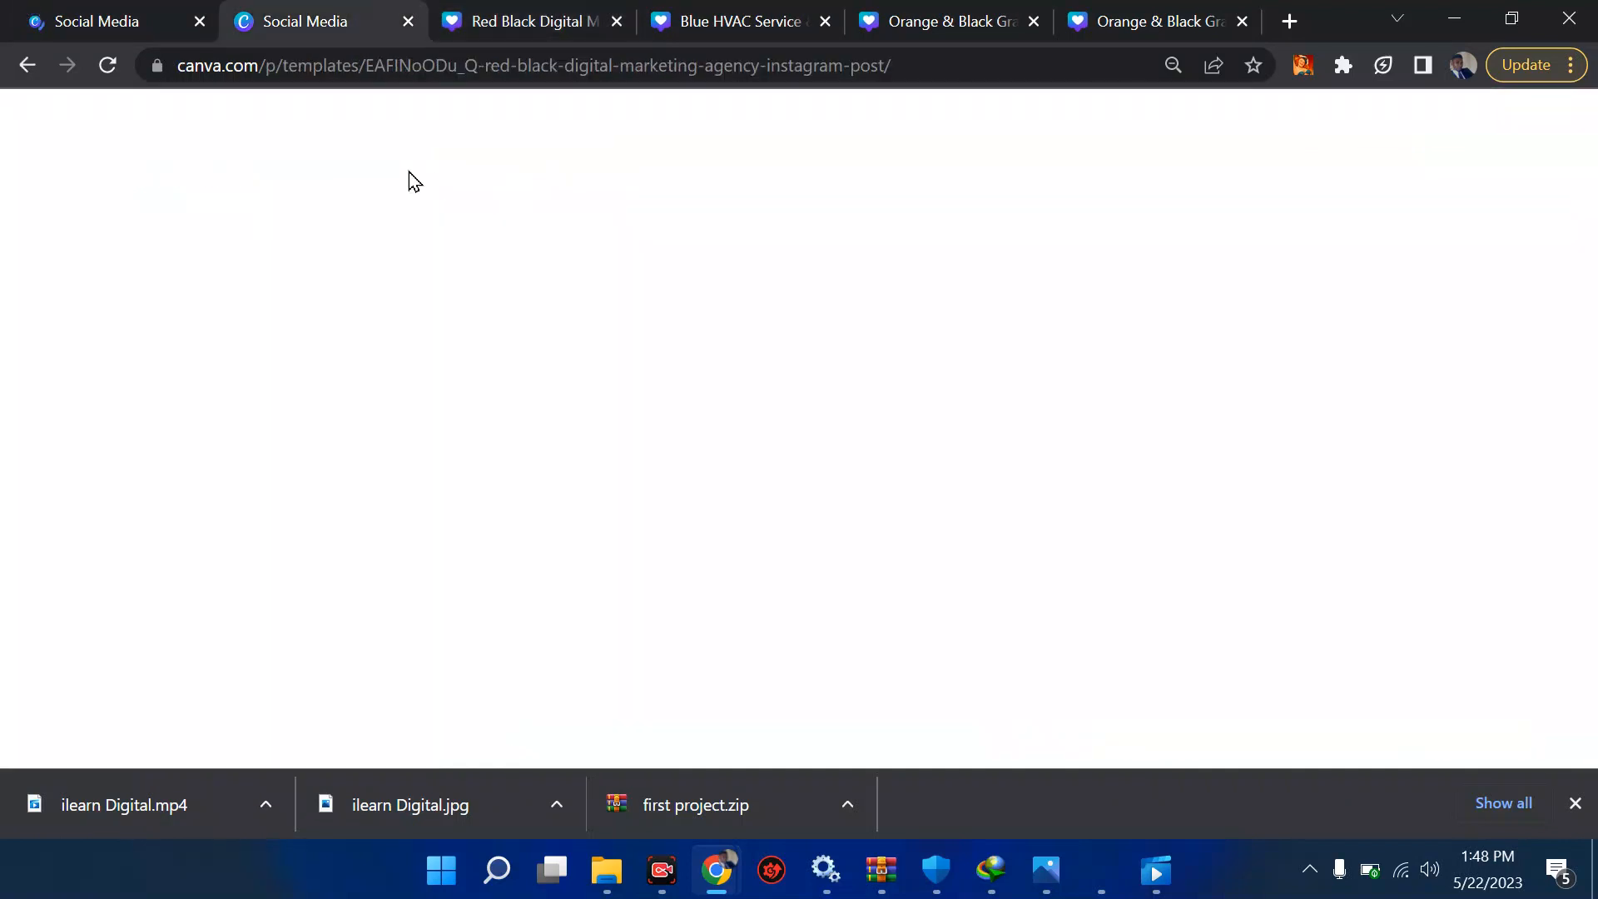
# - Open the Marketing Agency Red Black Modern Animated Instagram Post template for customization
pyautogui.click(104, 13)
pyautogui.click(559, 337)
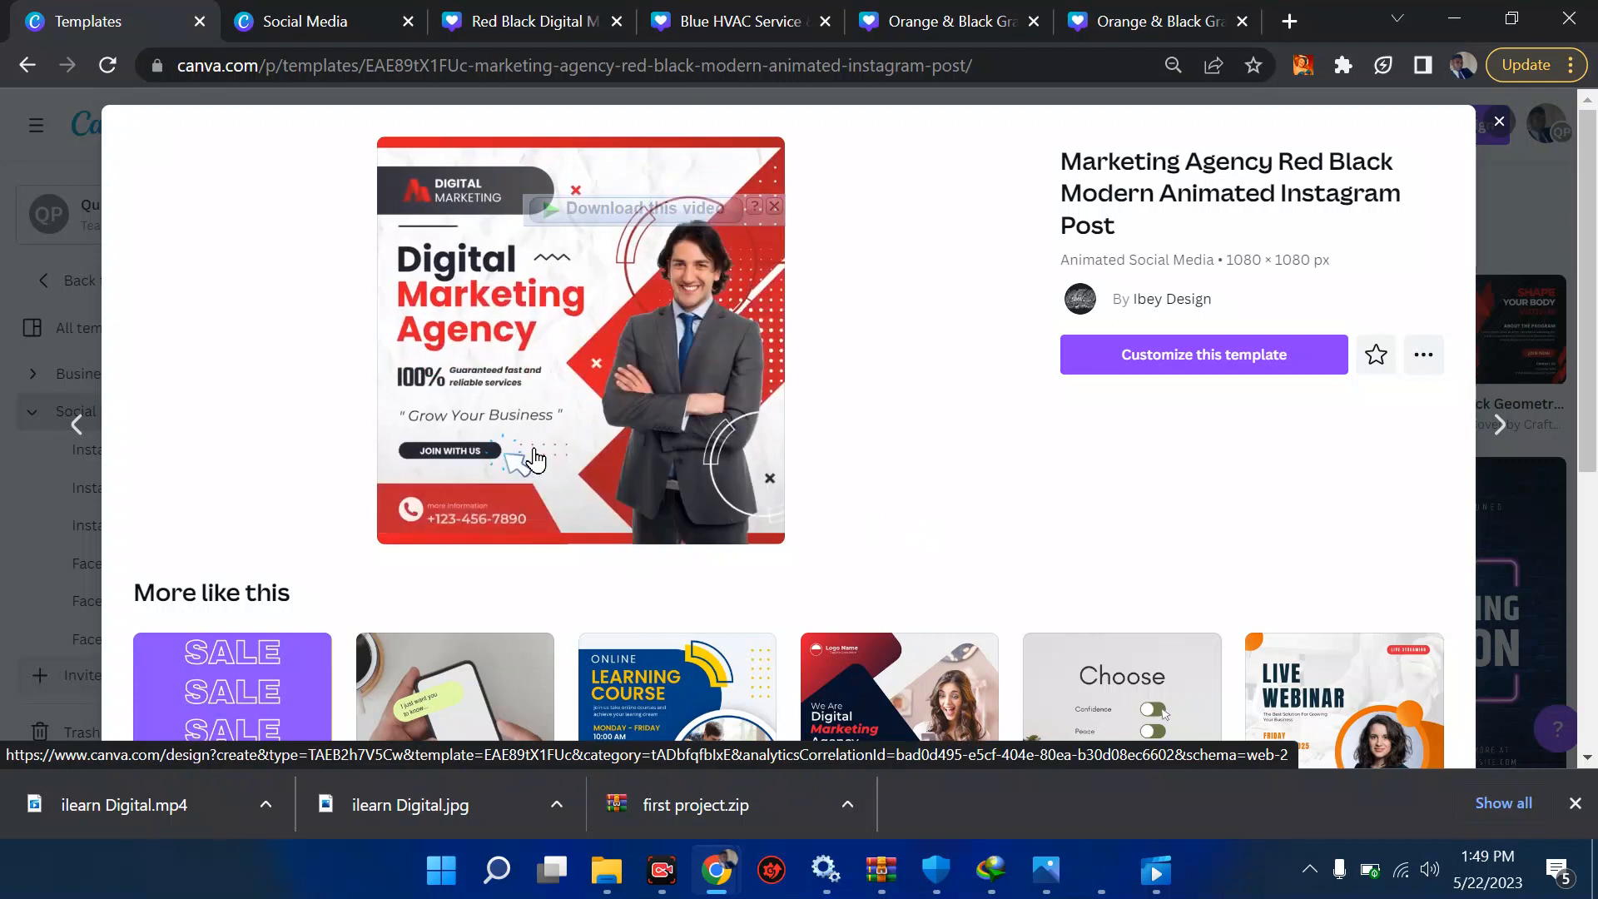
pyautogui.click(1182, 359)
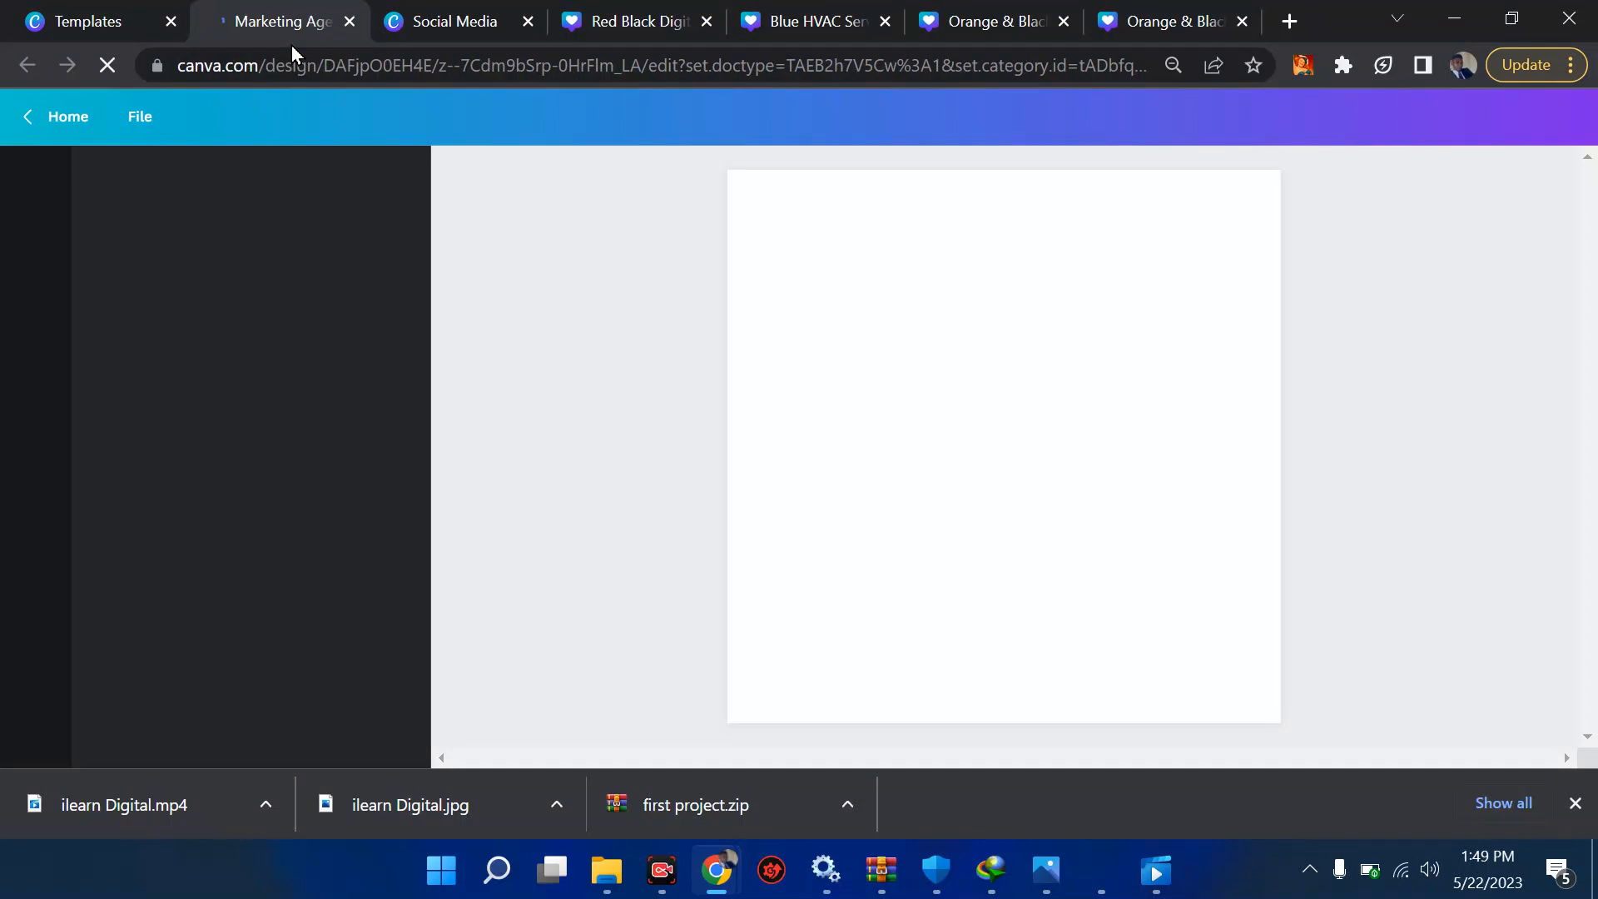
# - Close the Social Media template page and show the template suggestions in the Red Black Digital Marketing Agency Instagram Post design
pyautogui.click(391, 18)
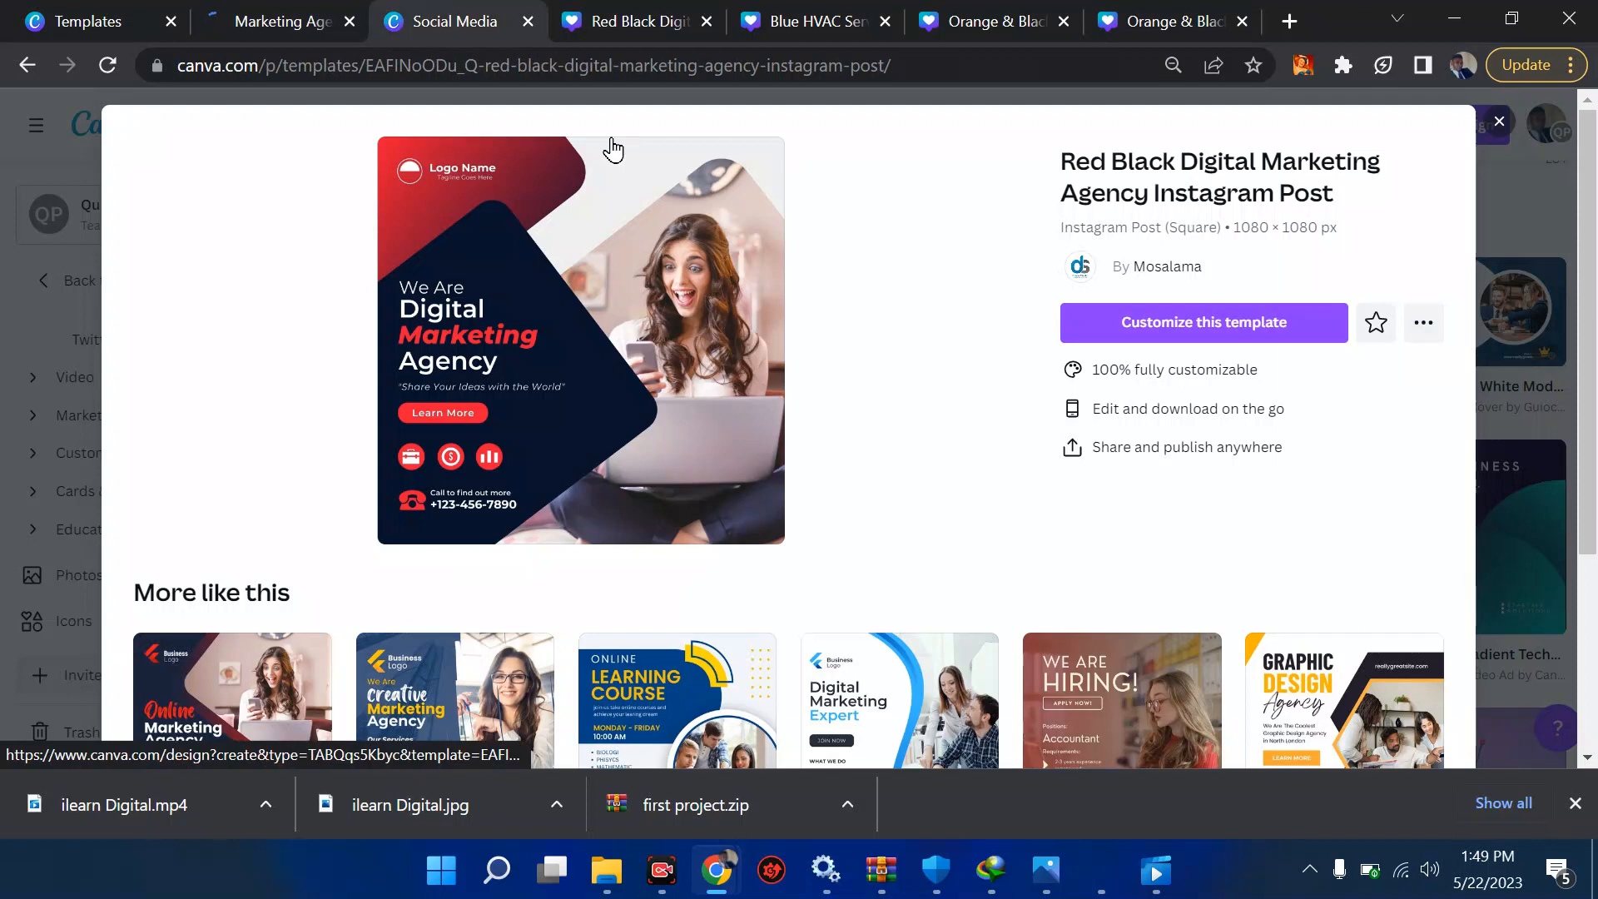
pyautogui.click(527, 22)
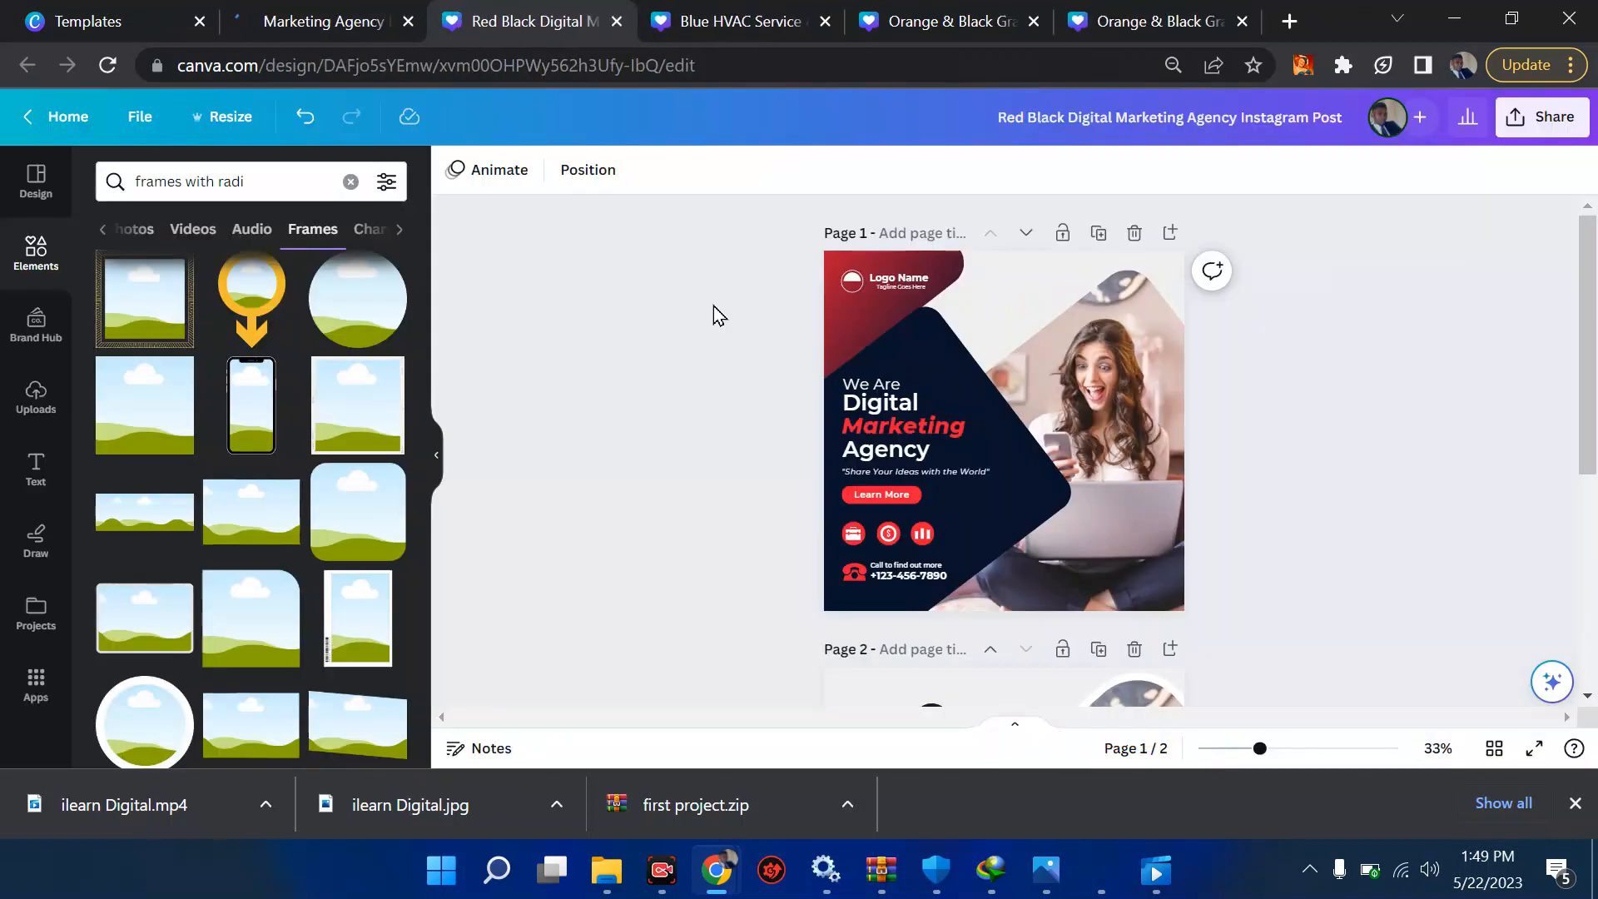
pyautogui.click(34, 191)
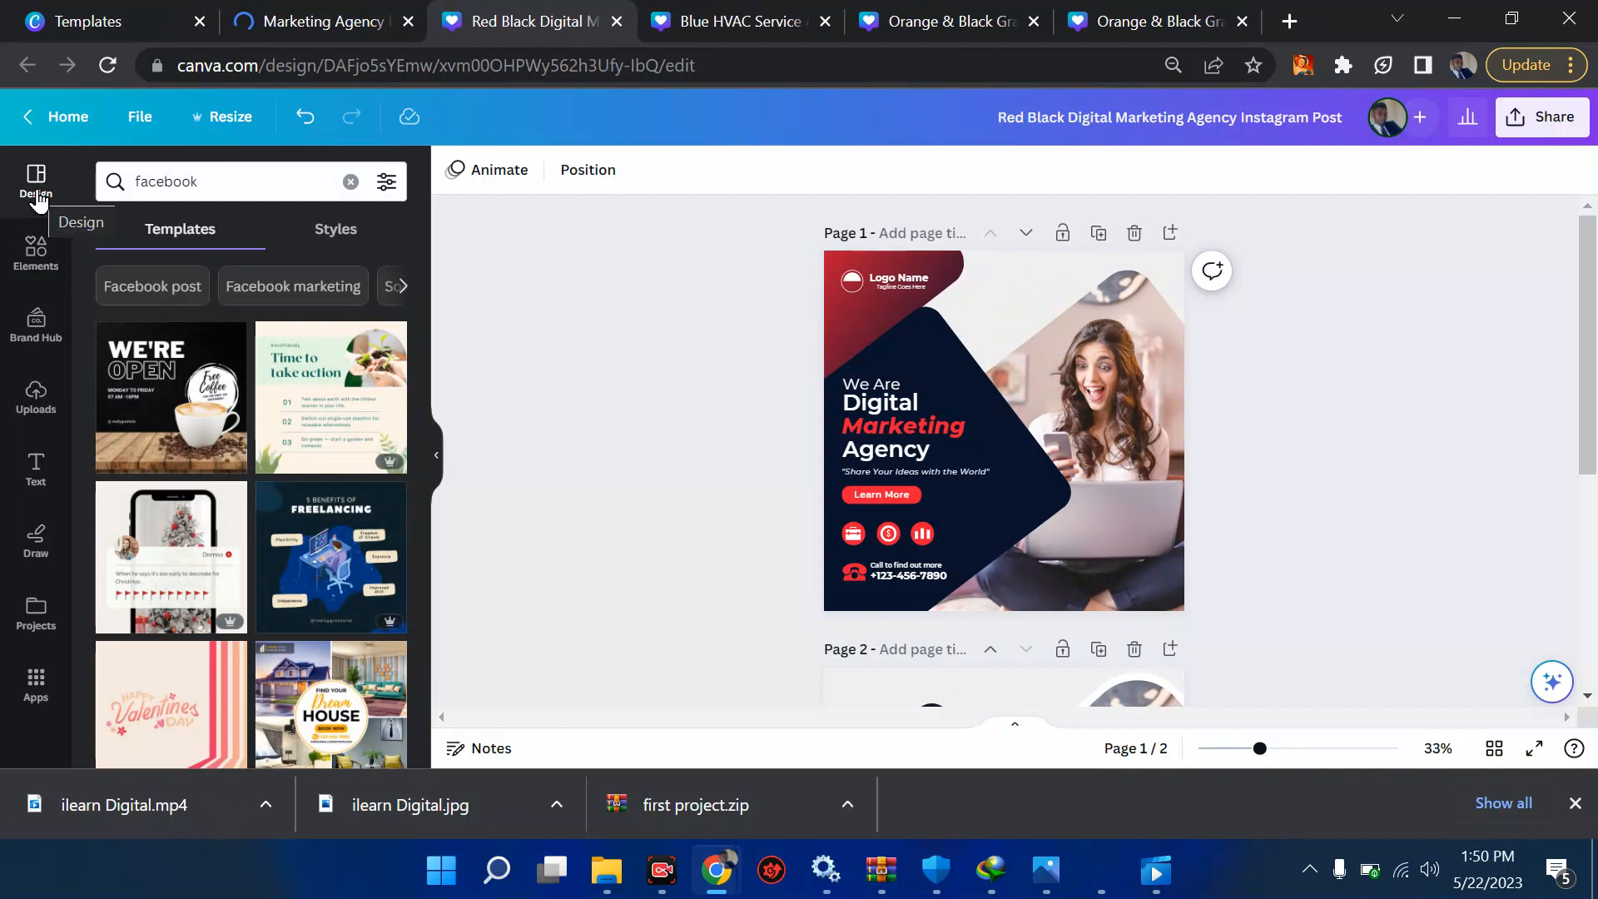
# - Search the elements for "man" and restrict the results to graphics
pyautogui.click(38, 250)
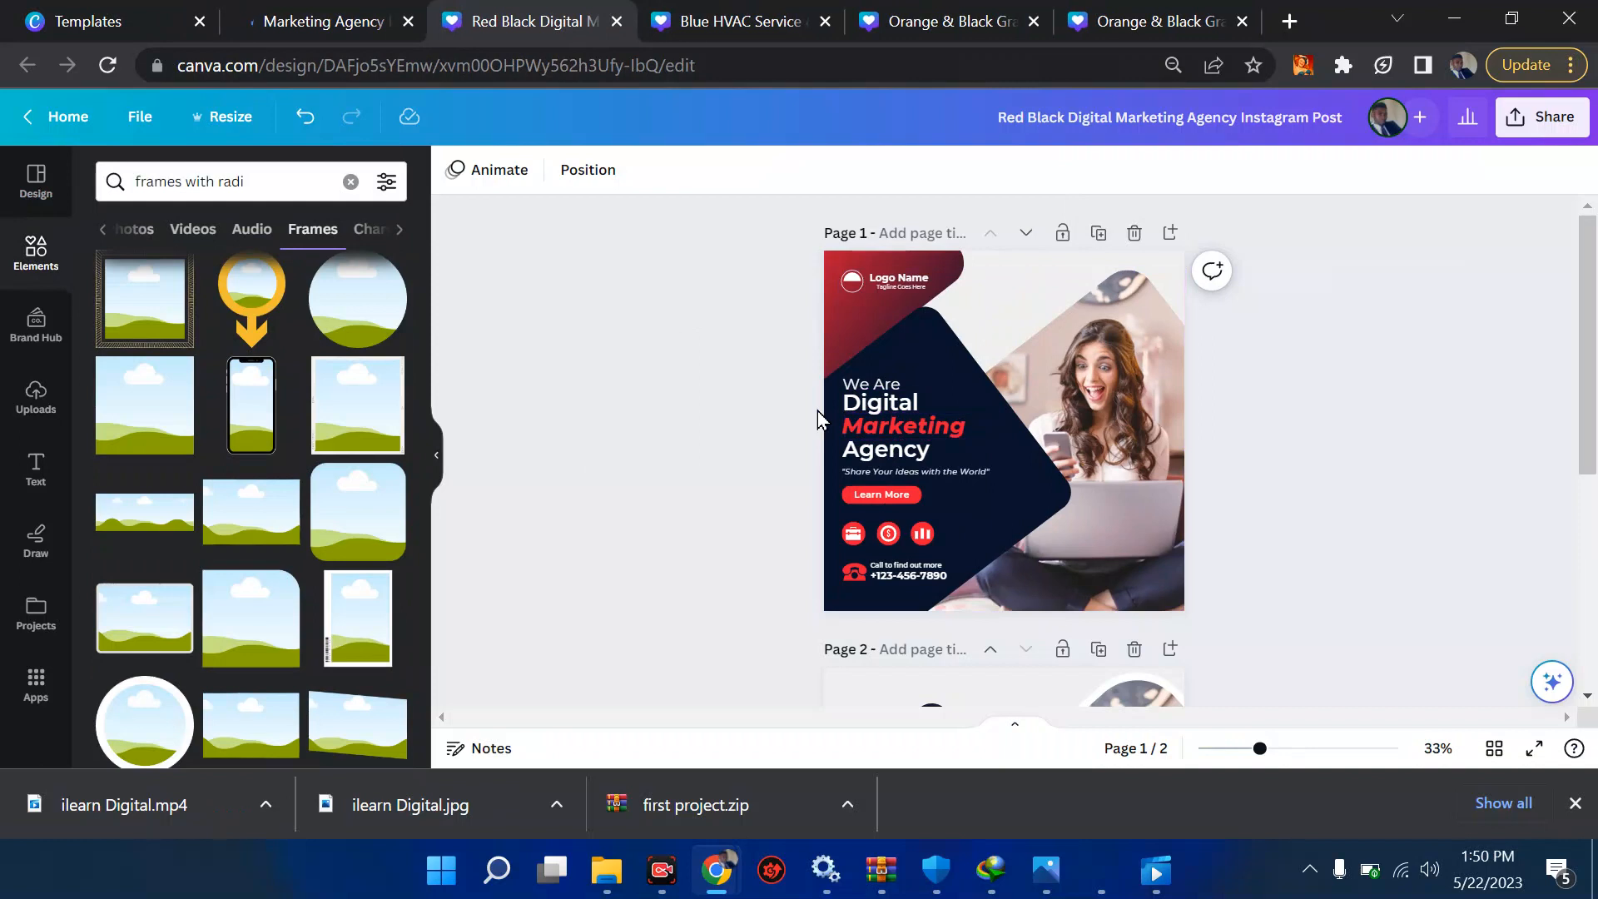
pyautogui.click(102, 230)
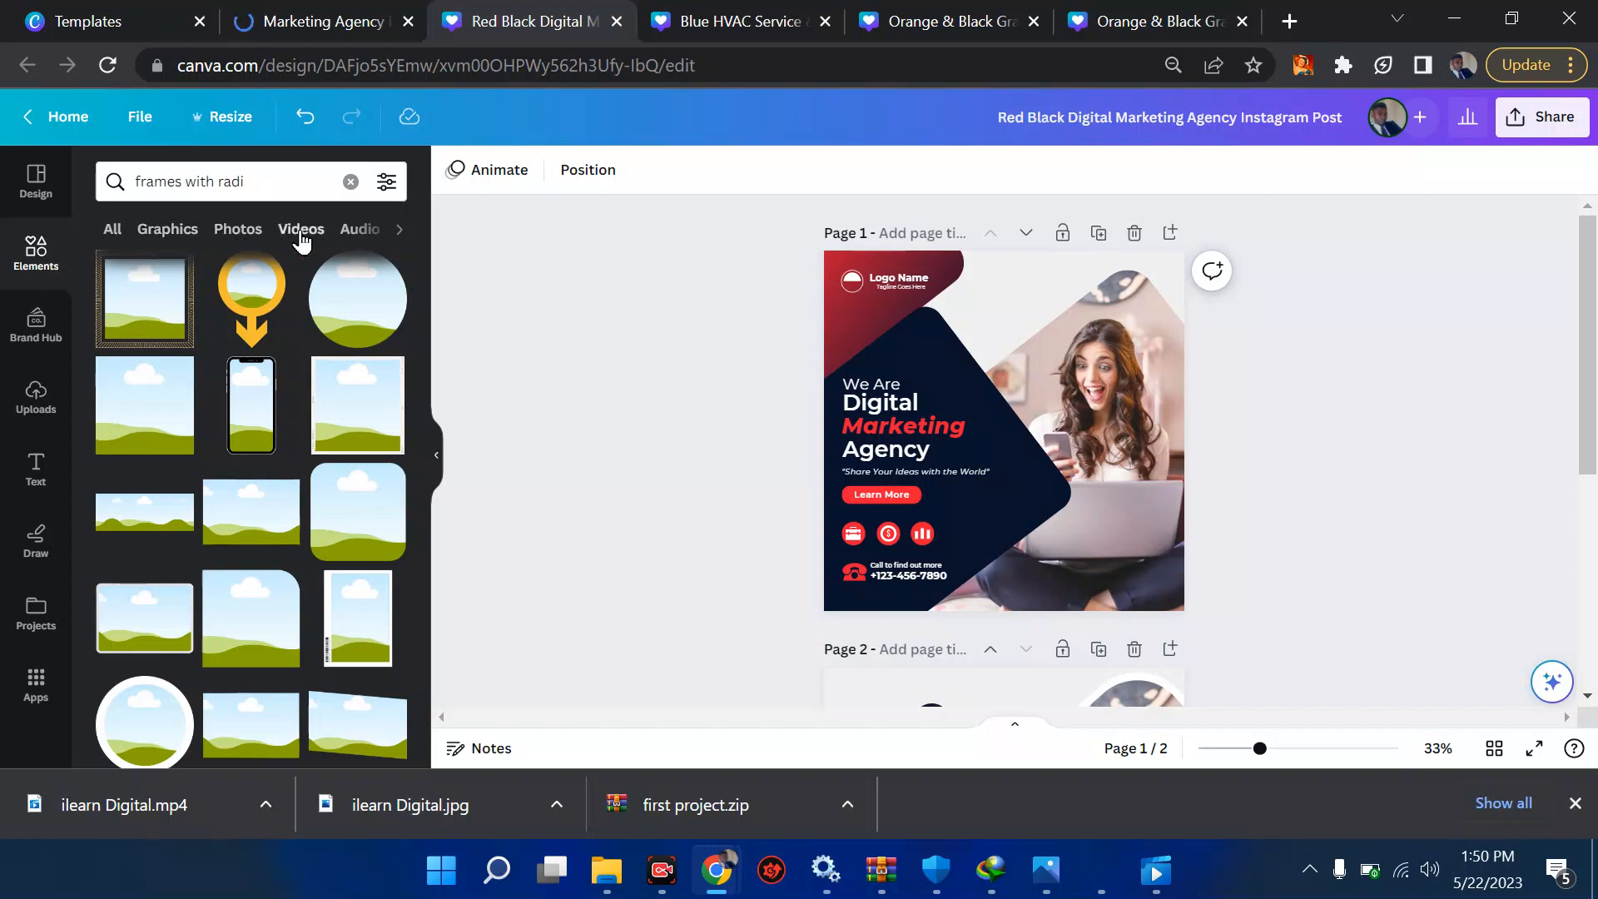
pyautogui.click(261, 187)
pyautogui.hotkey('ctrl', 'a')
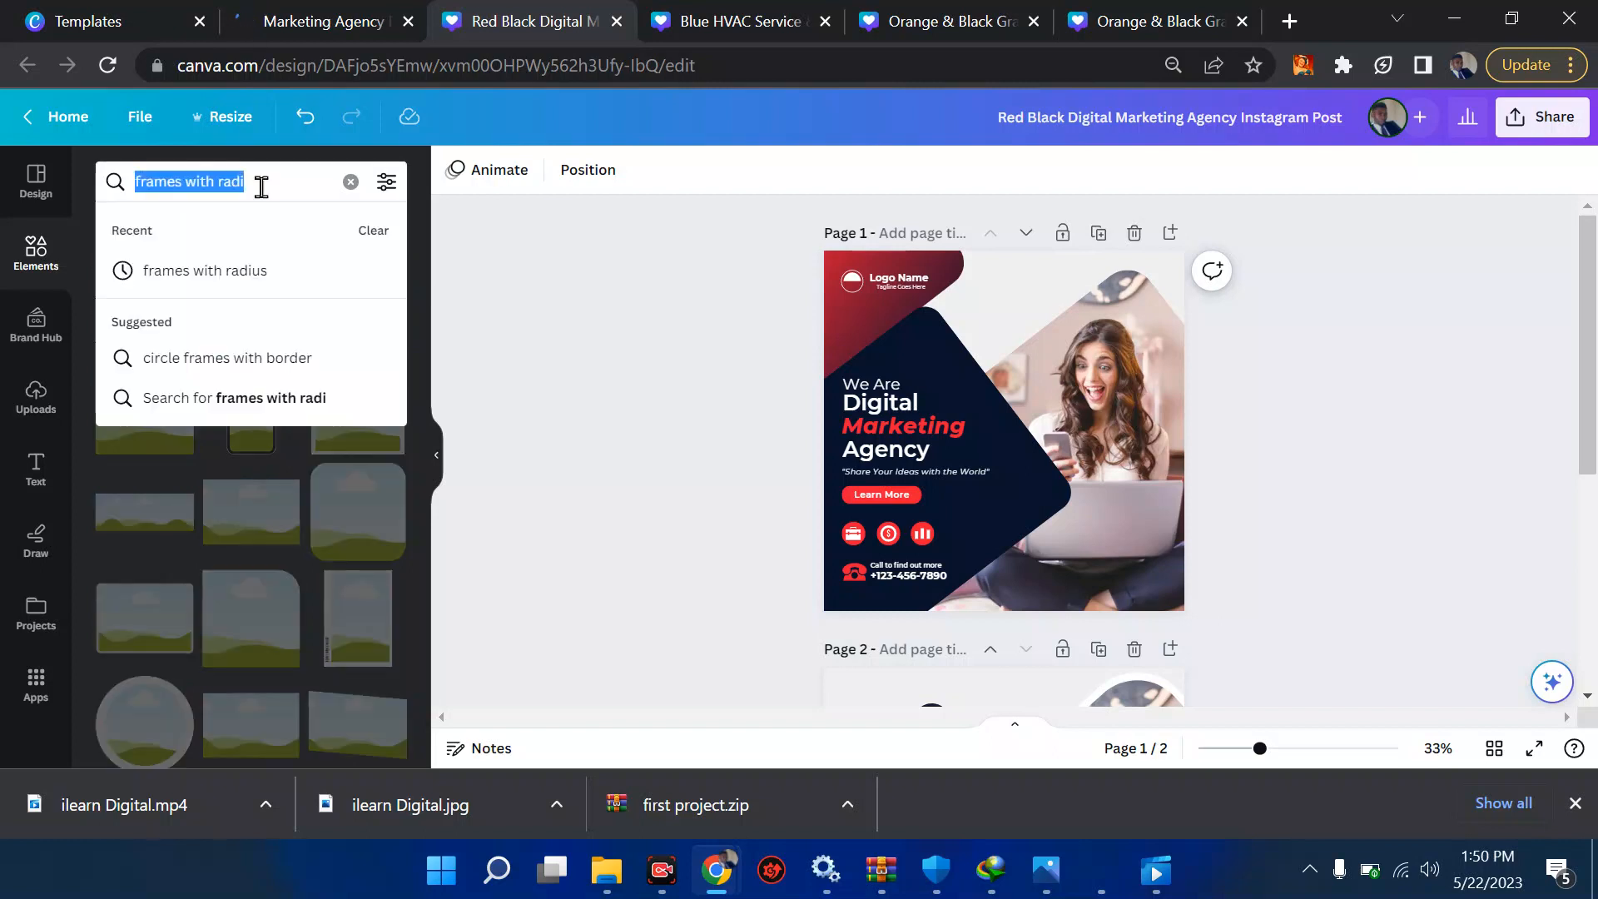
pyautogui.write('man')
pyautogui.press('Return')
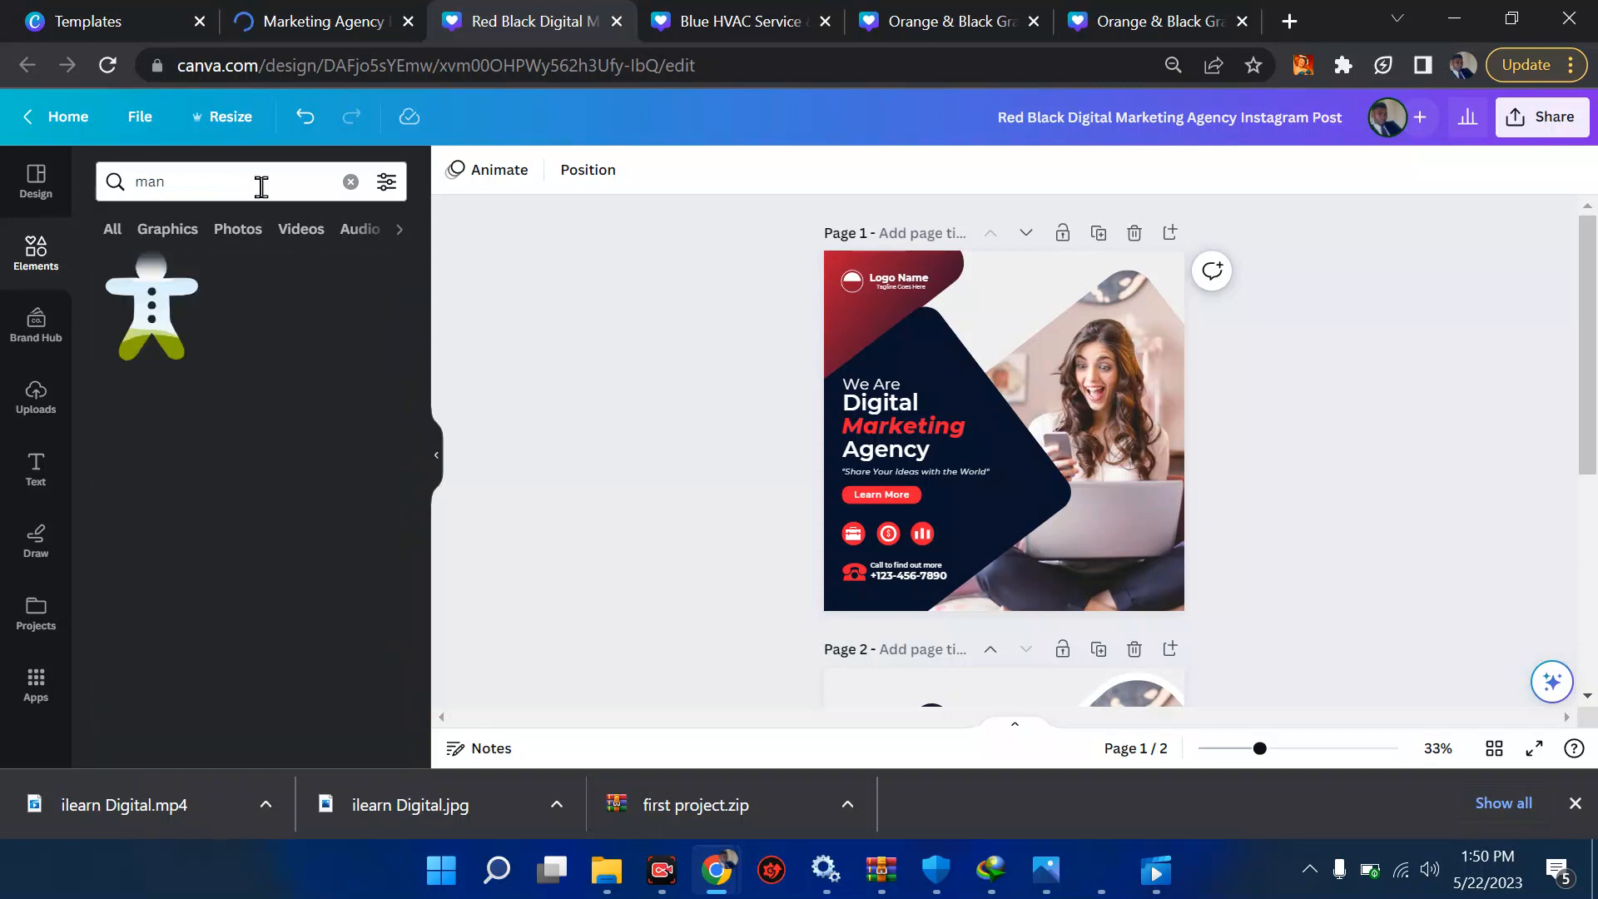
pyautogui.click(178, 237)
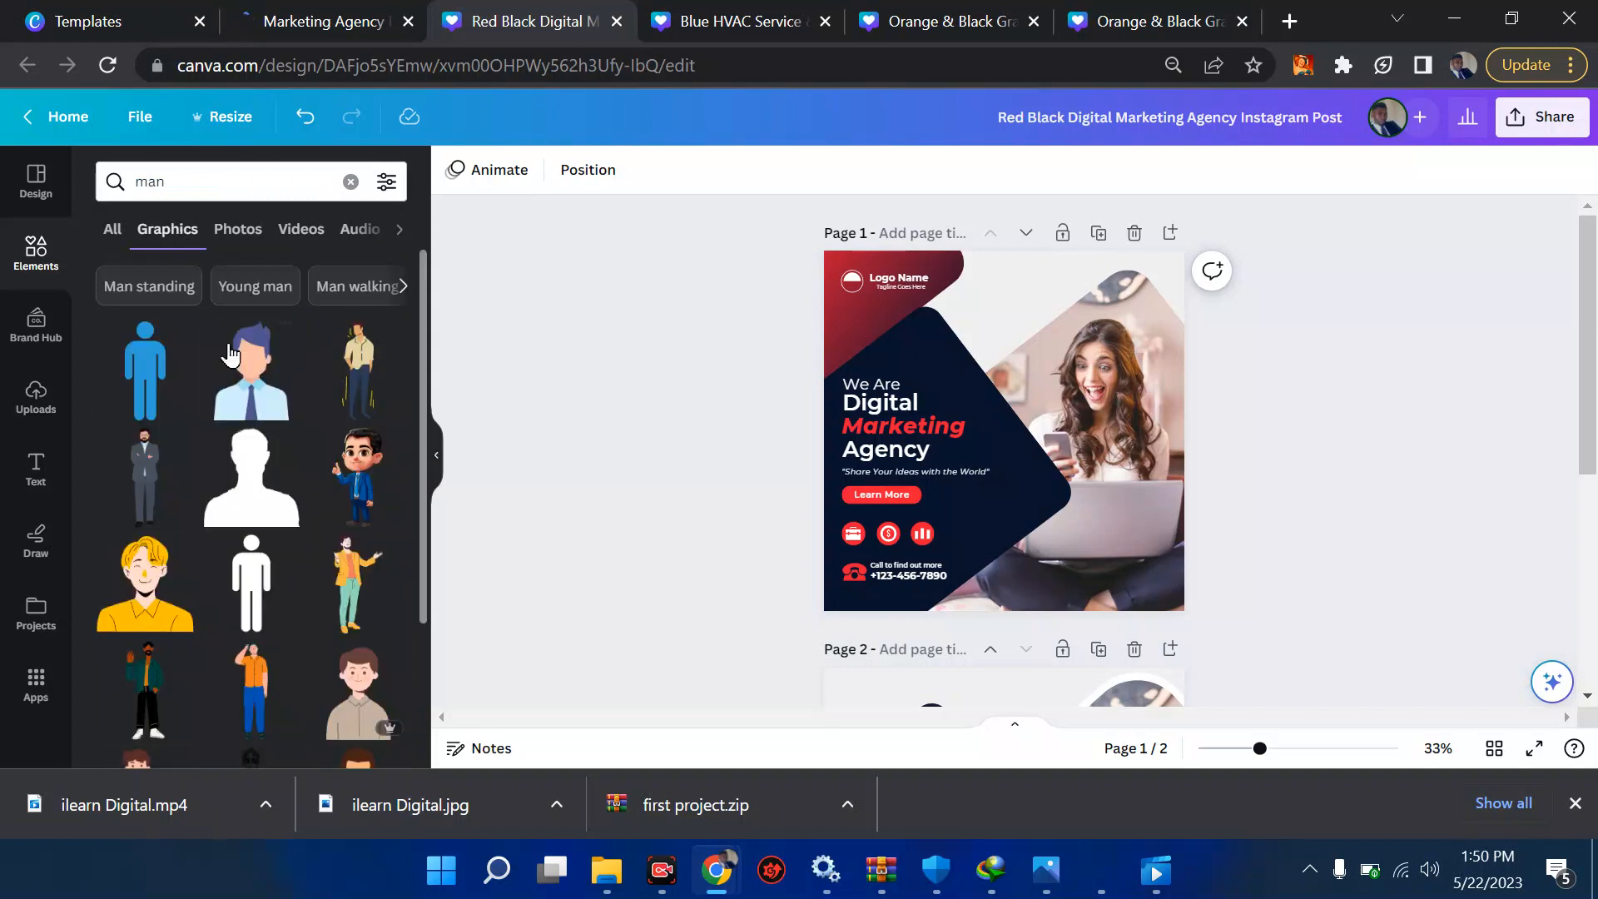
# - Add the graphic of the man in a beige sweater to the design and delete it again
pyautogui.scroll(-1, 239, 400)
pyautogui.scroll(-2, 239, 399)
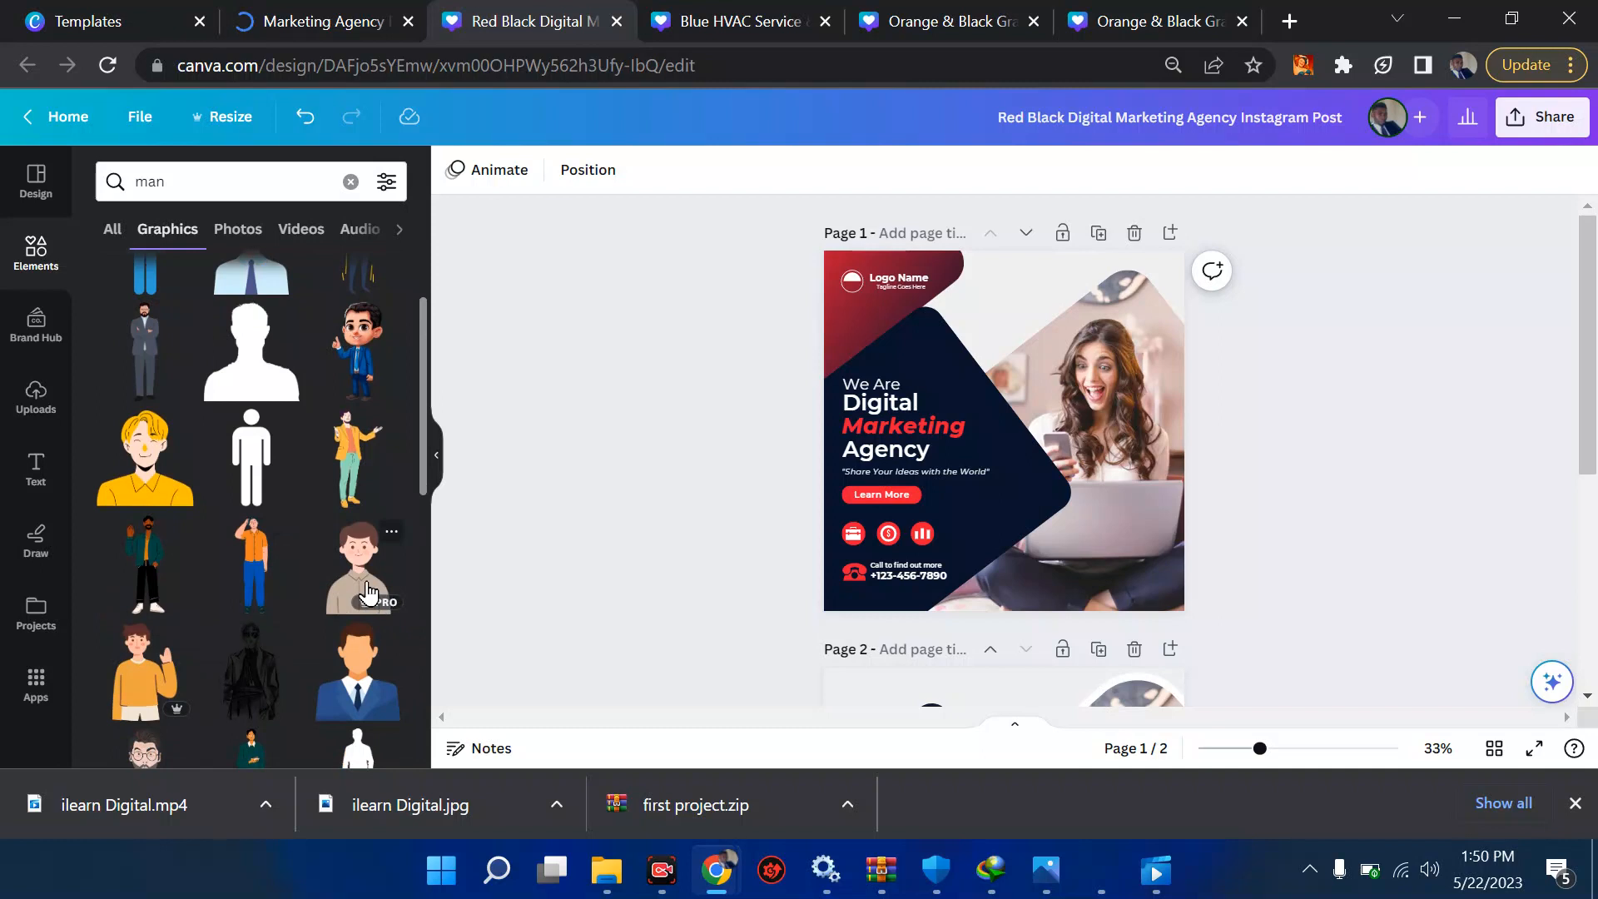
pyautogui.click(369, 593)
pyautogui.press('Delete')
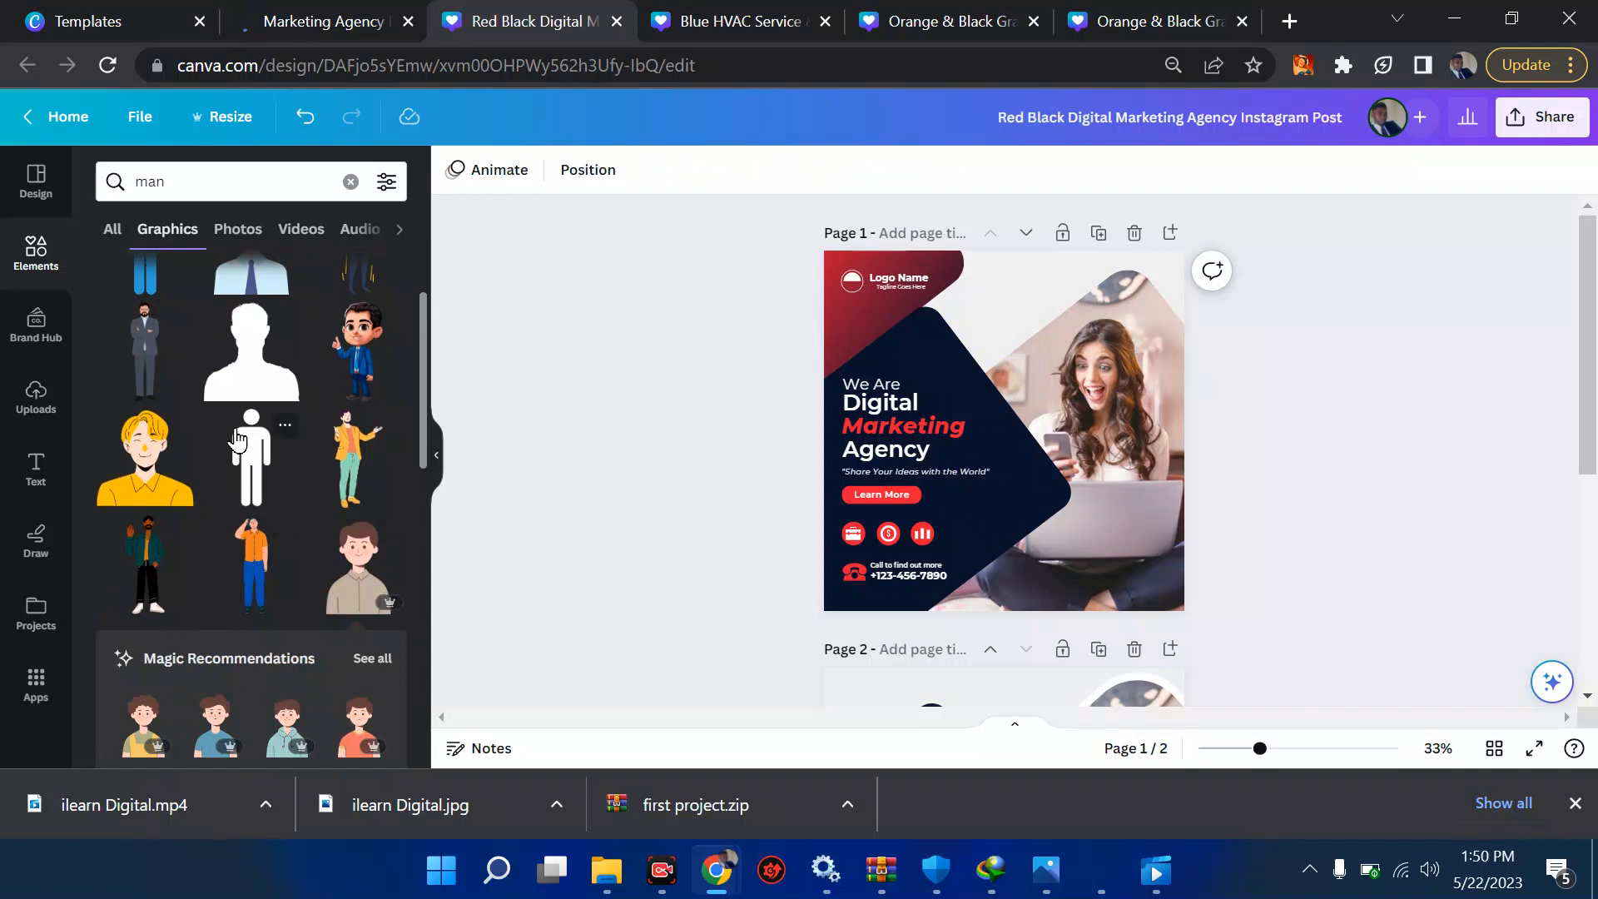
# - Upload the ilearn Digital image from the Downloads folder to the uploads
pyautogui.click(35, 393)
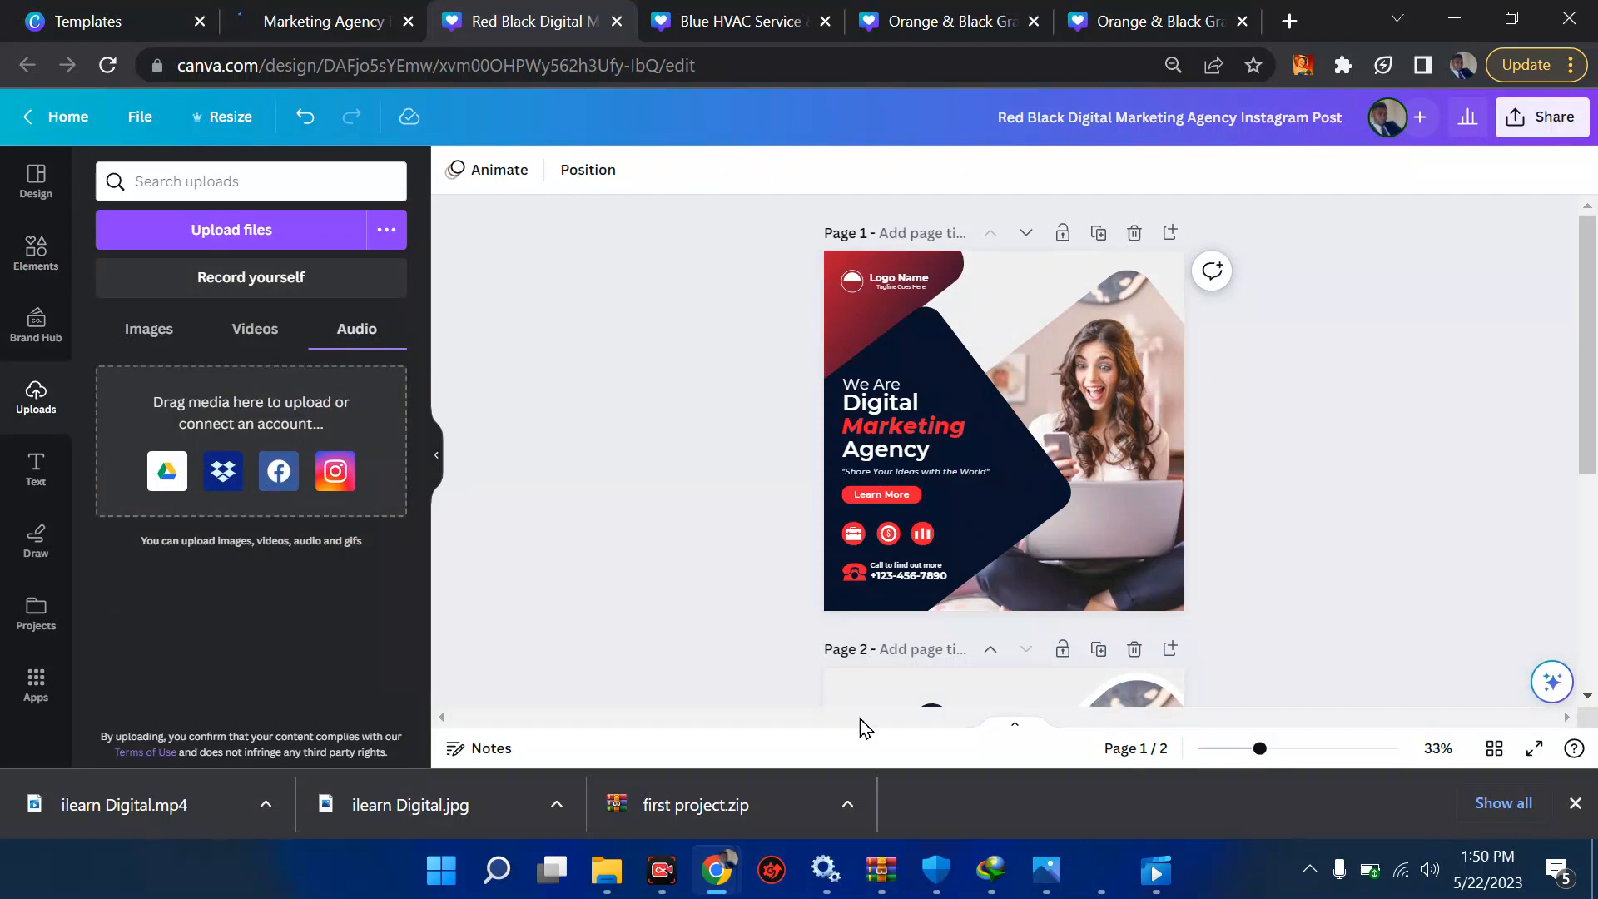
pyautogui.click(1512, 19)
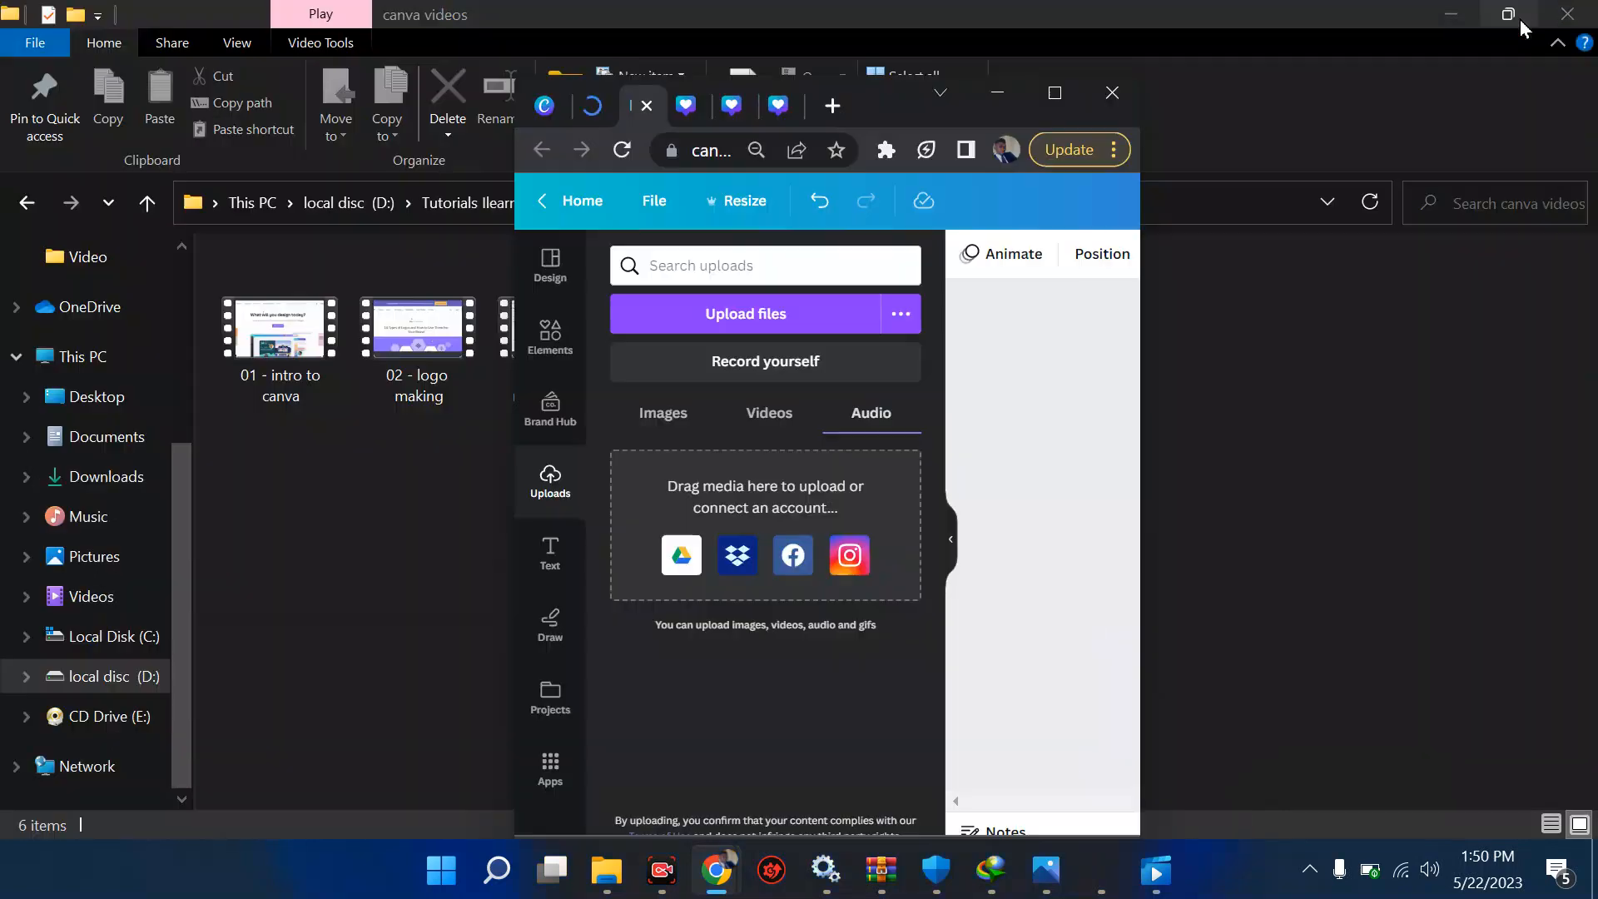
pyautogui.click(1052, 94)
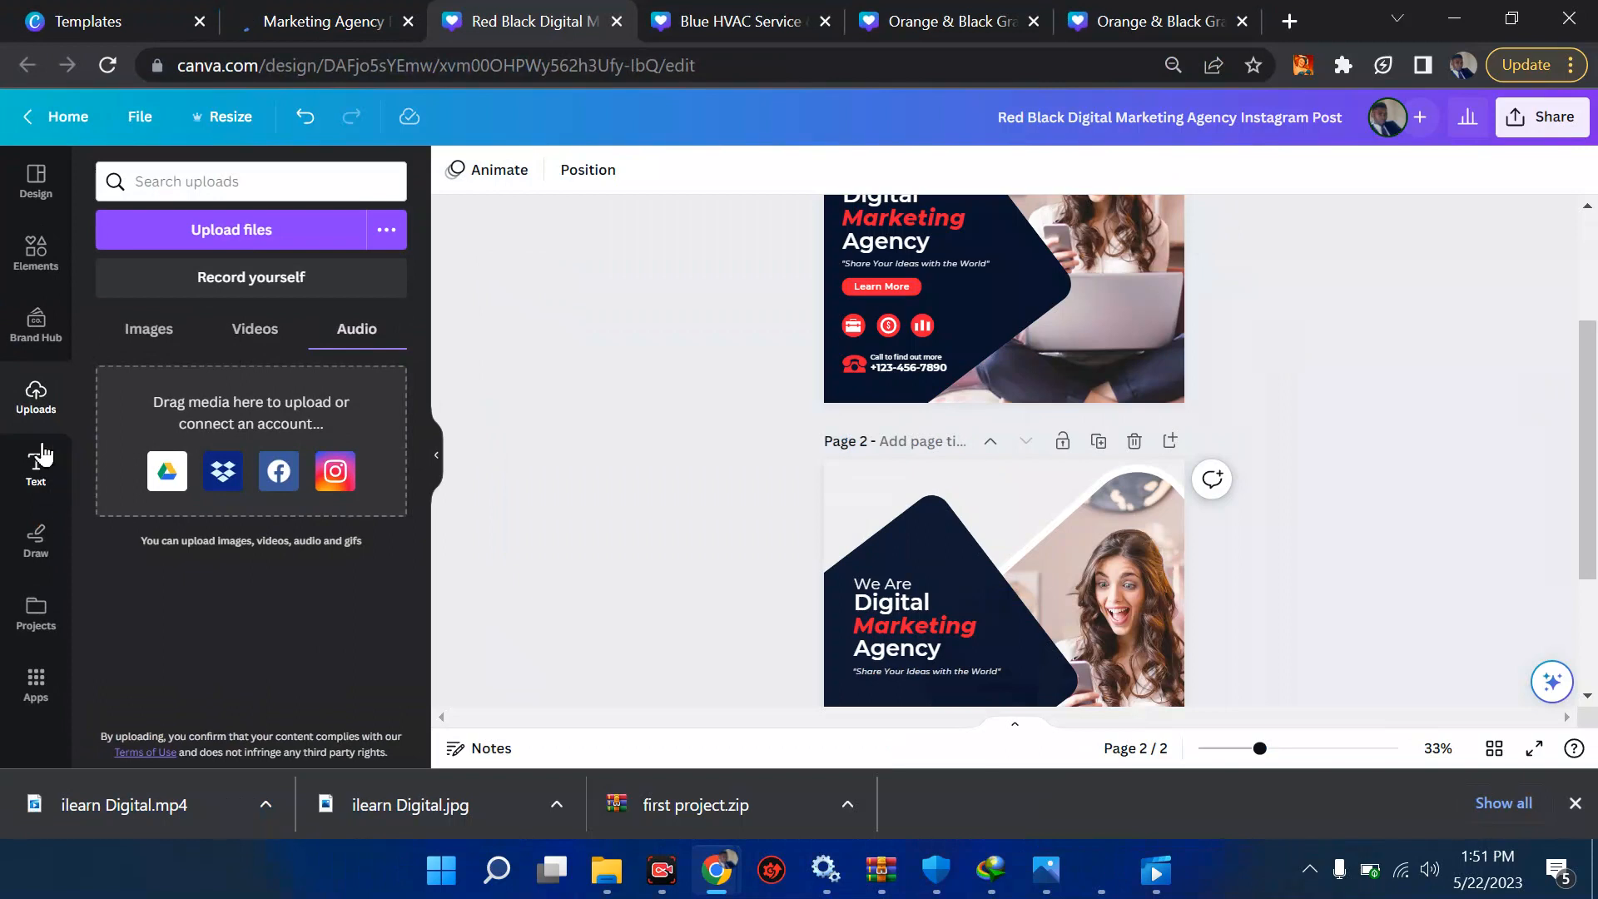
pyautogui.click(220, 233)
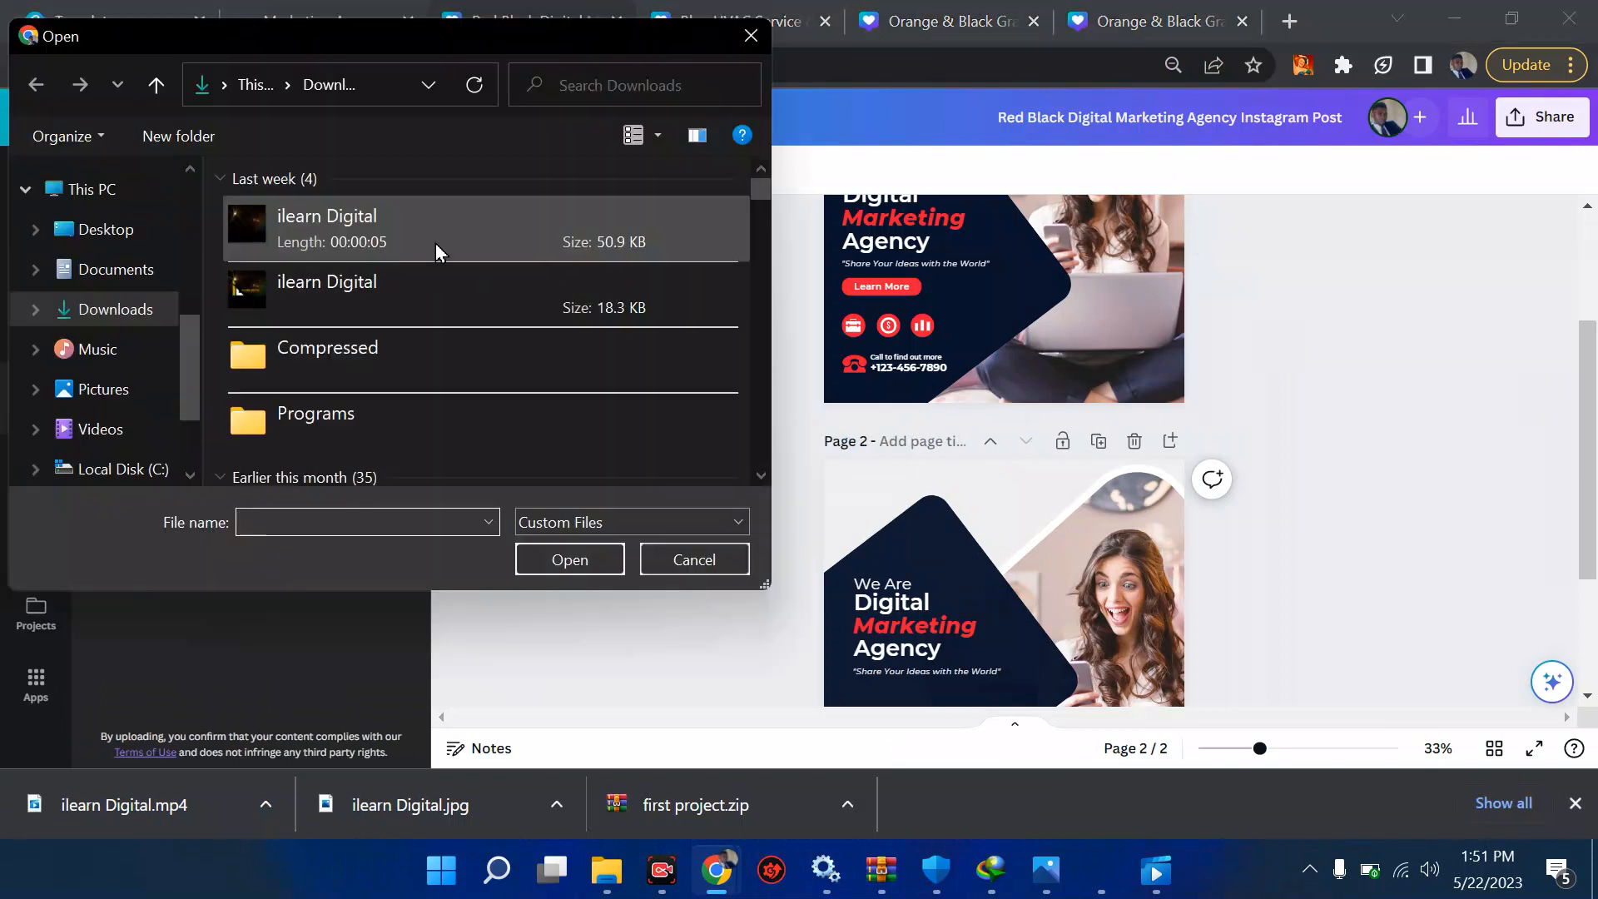
pyautogui.click(391, 291)
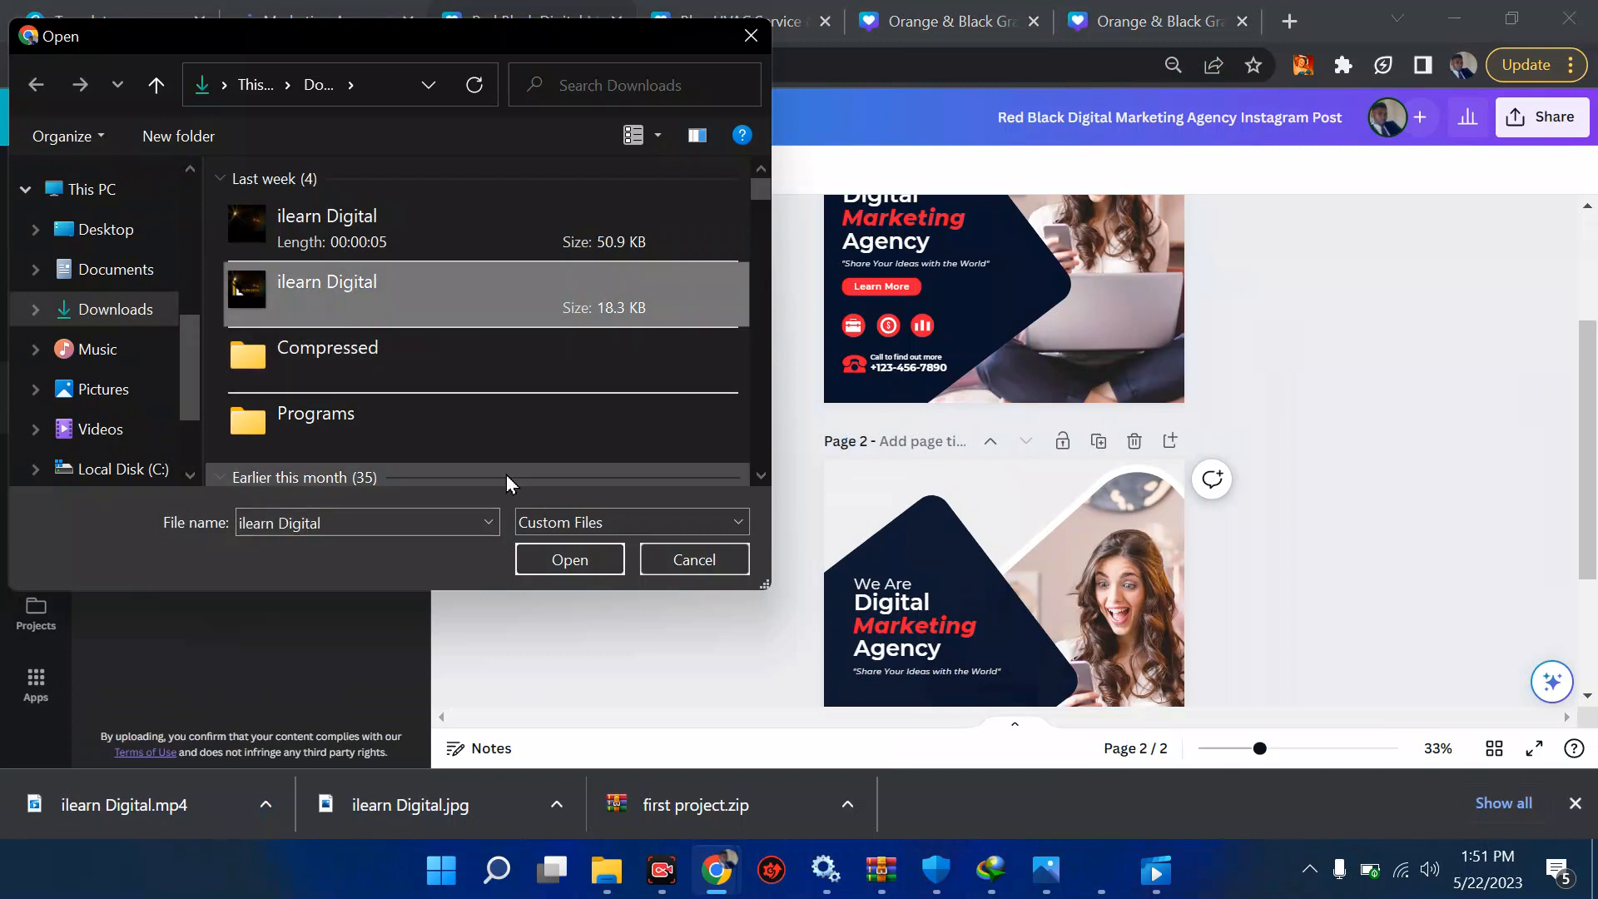
pyautogui.click(562, 566)
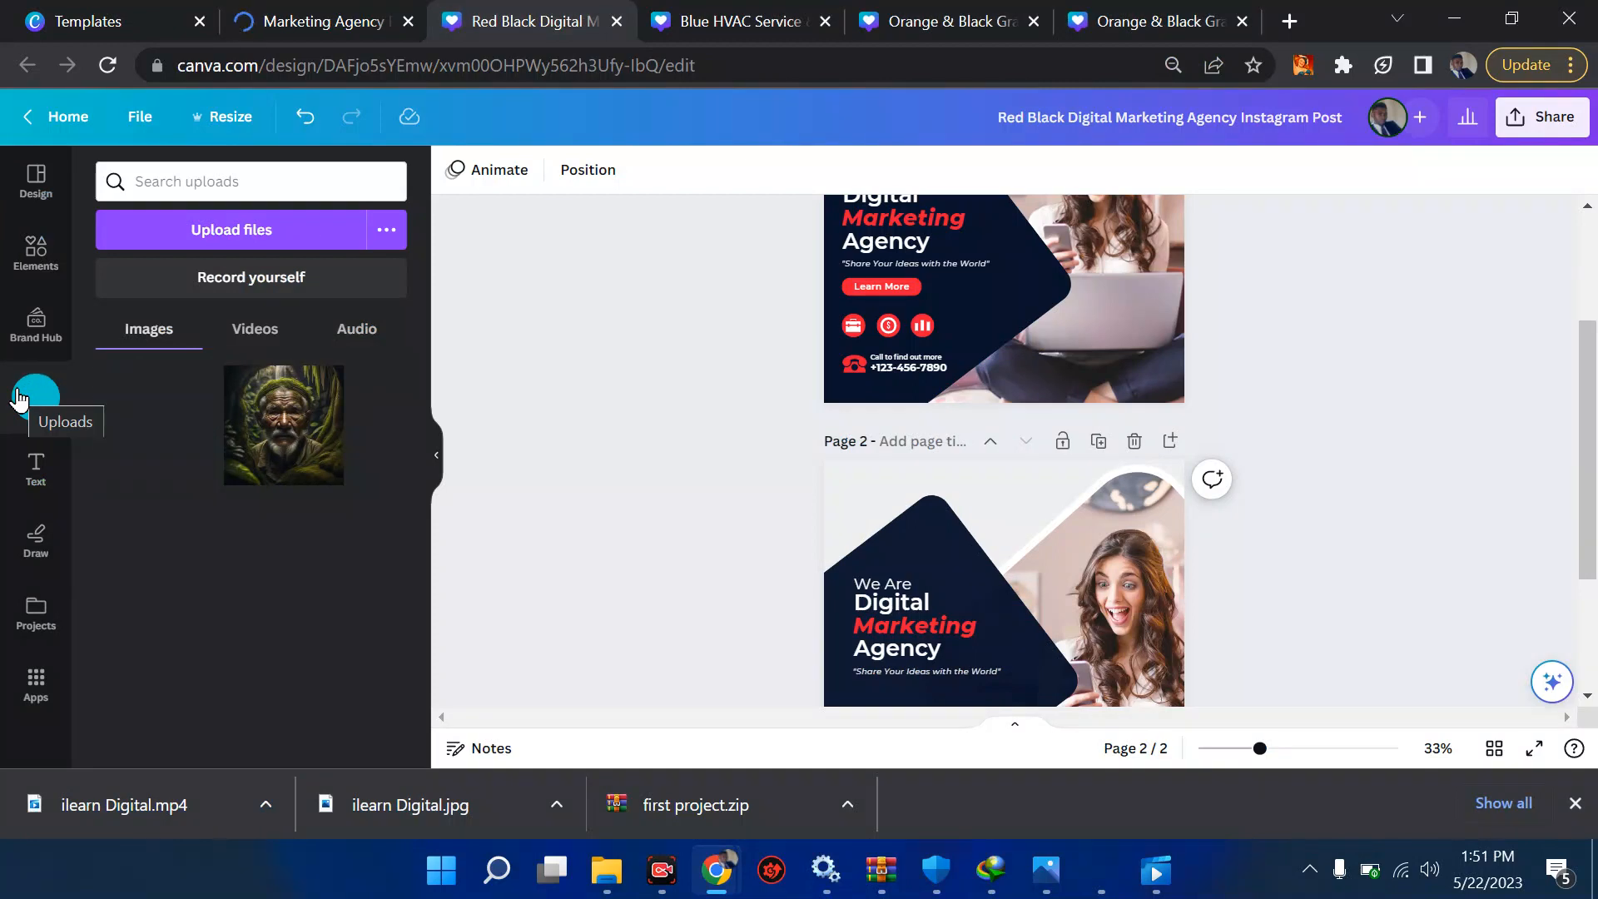
# - Add a default heading to page 2 and clear its text
pyautogui.click(40, 472)
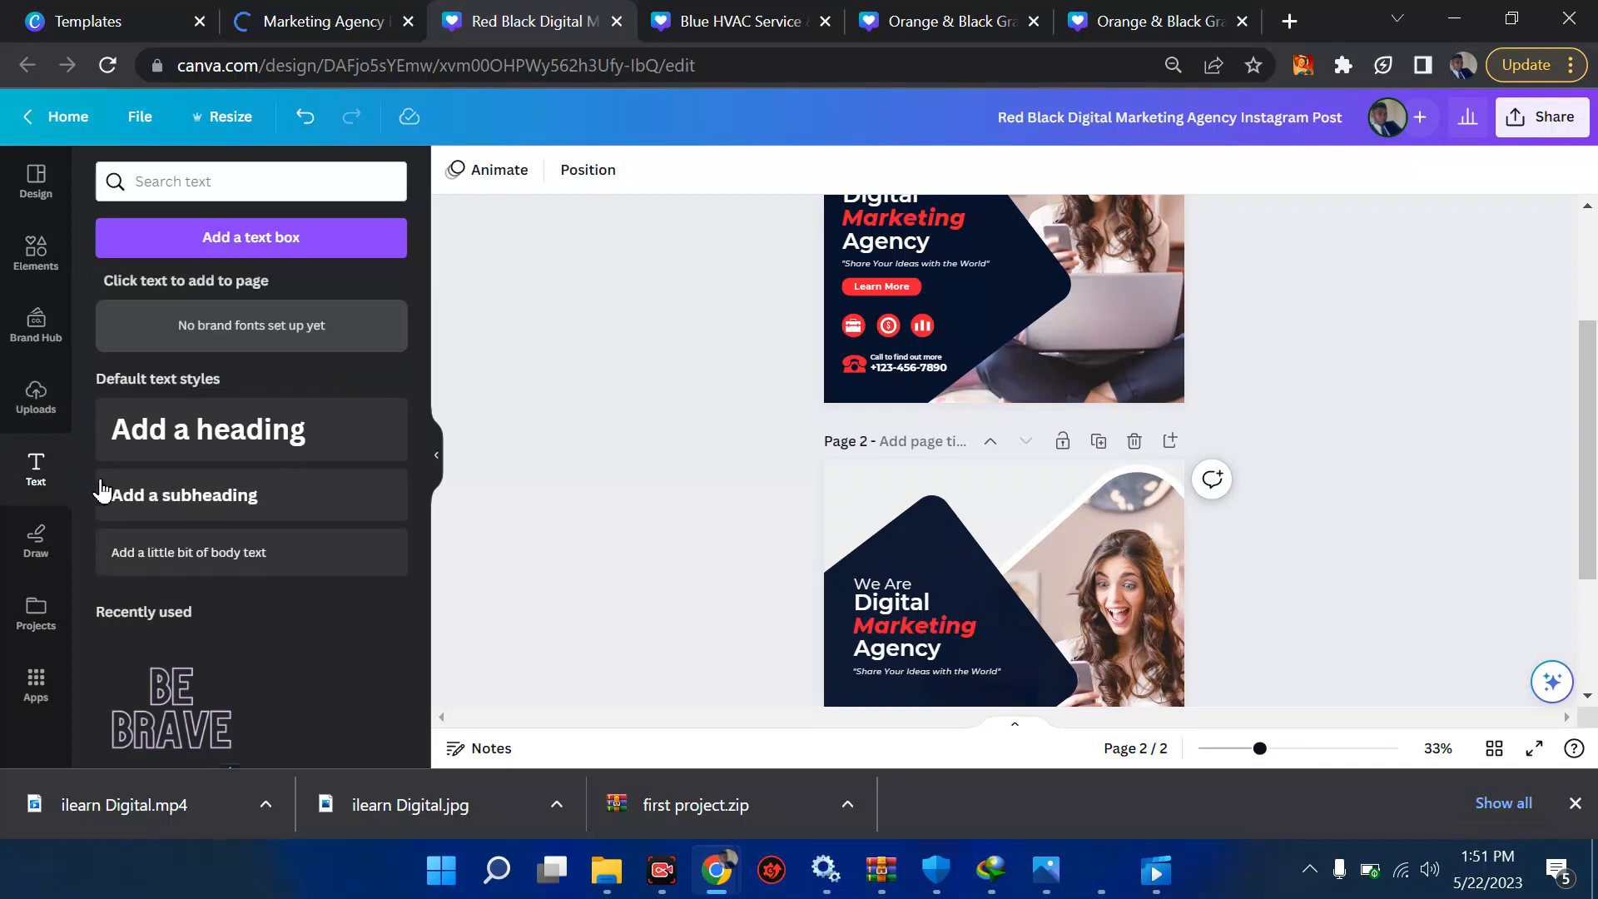
pyautogui.click(353, 432)
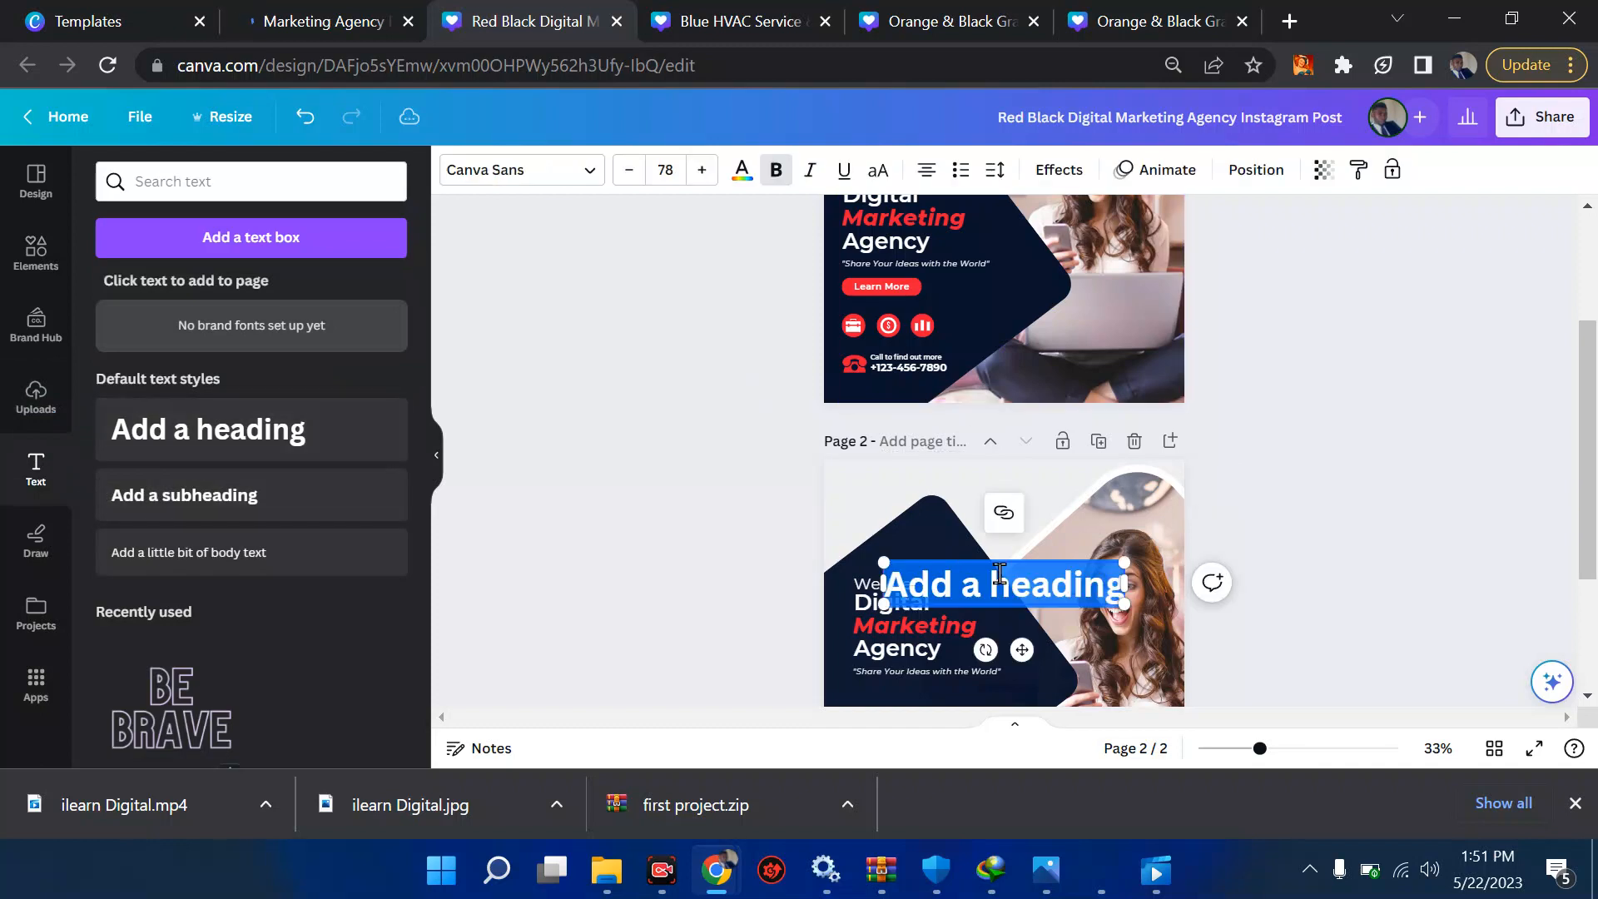
pyautogui.press('Delete')
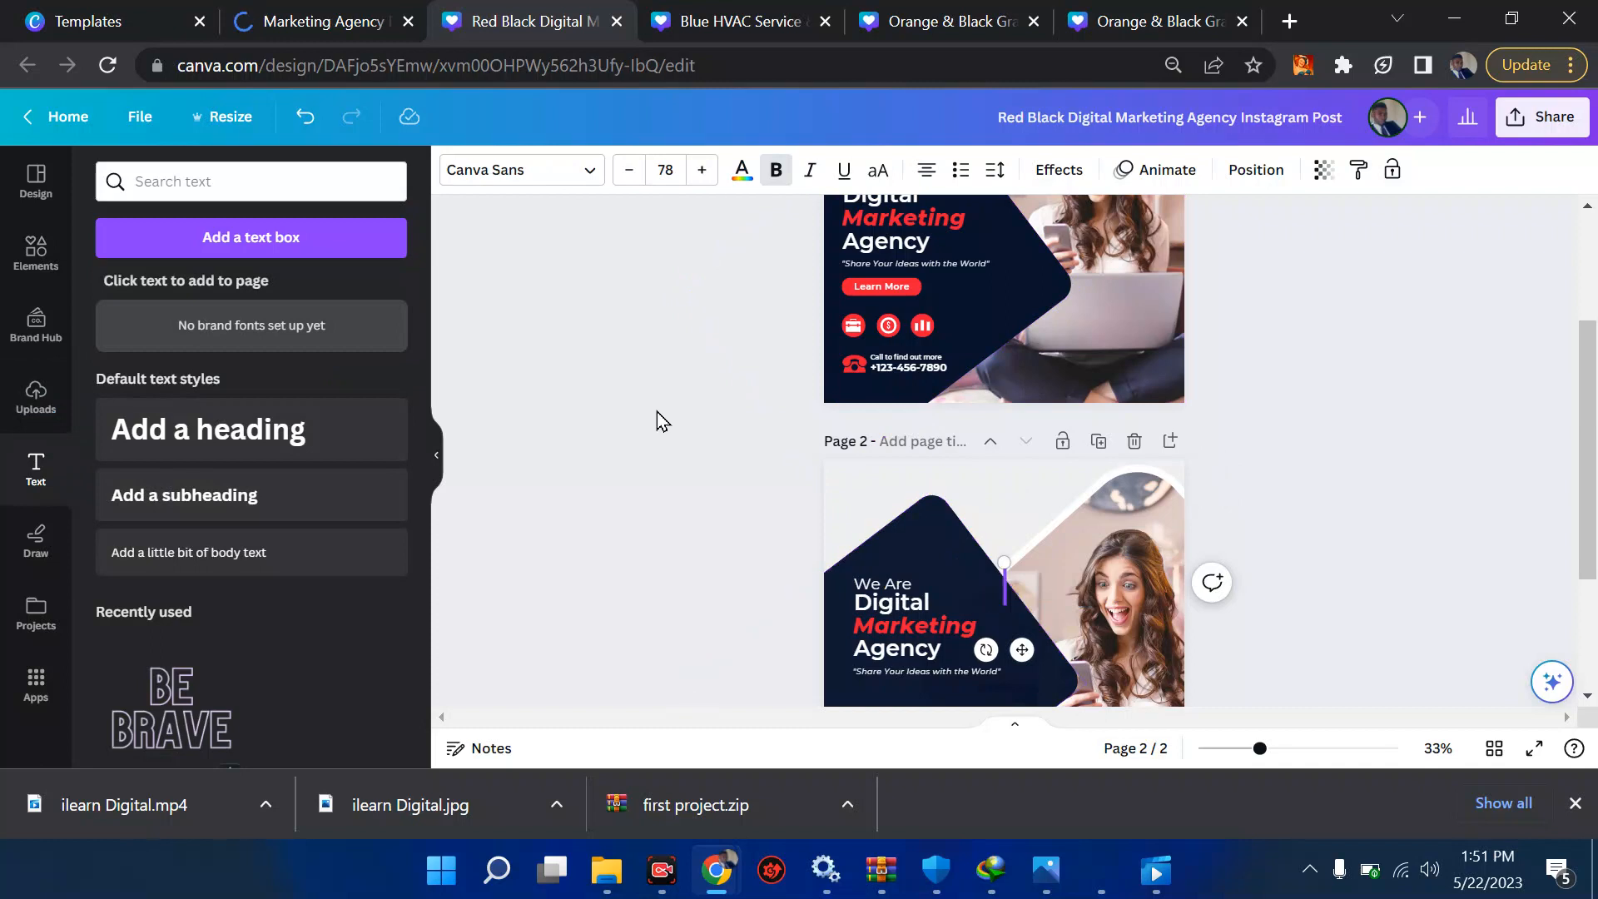
# - Delete page 2, the copy of the Digital Marketing Agency post
pyautogui.scroll(3, 657, 411)
pyautogui.scroll(-5, 657, 411)
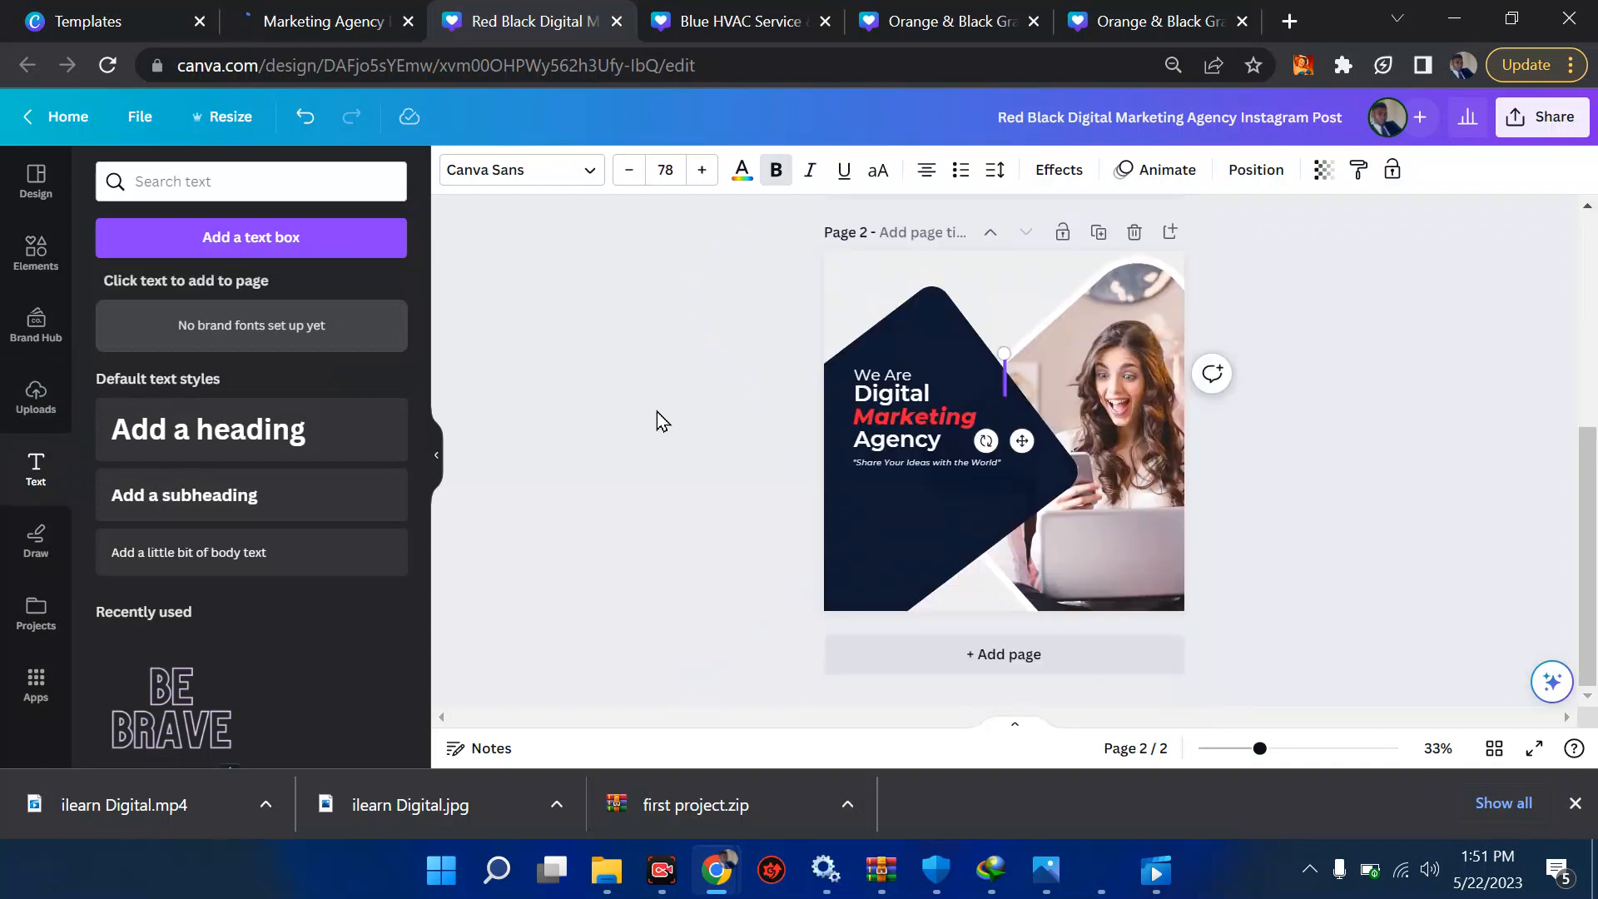
pyautogui.scroll(3, 656, 411)
pyautogui.click(1134, 442)
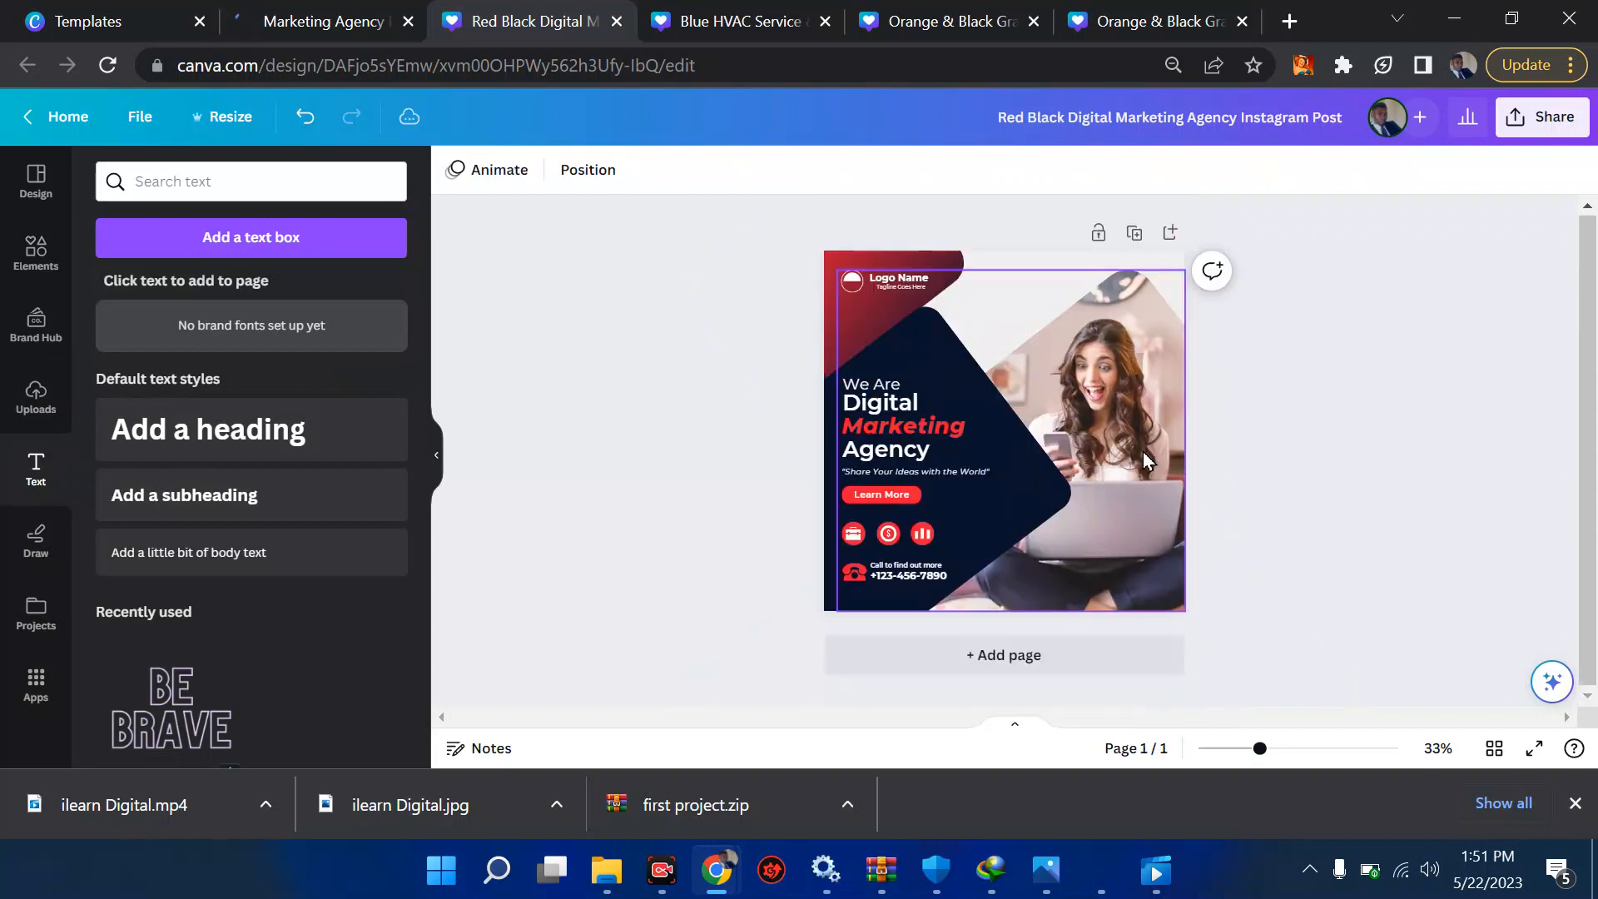
# - Look through the drawing tools, graphics and template suggestions, and add a blank second page
pyautogui.click(35, 541)
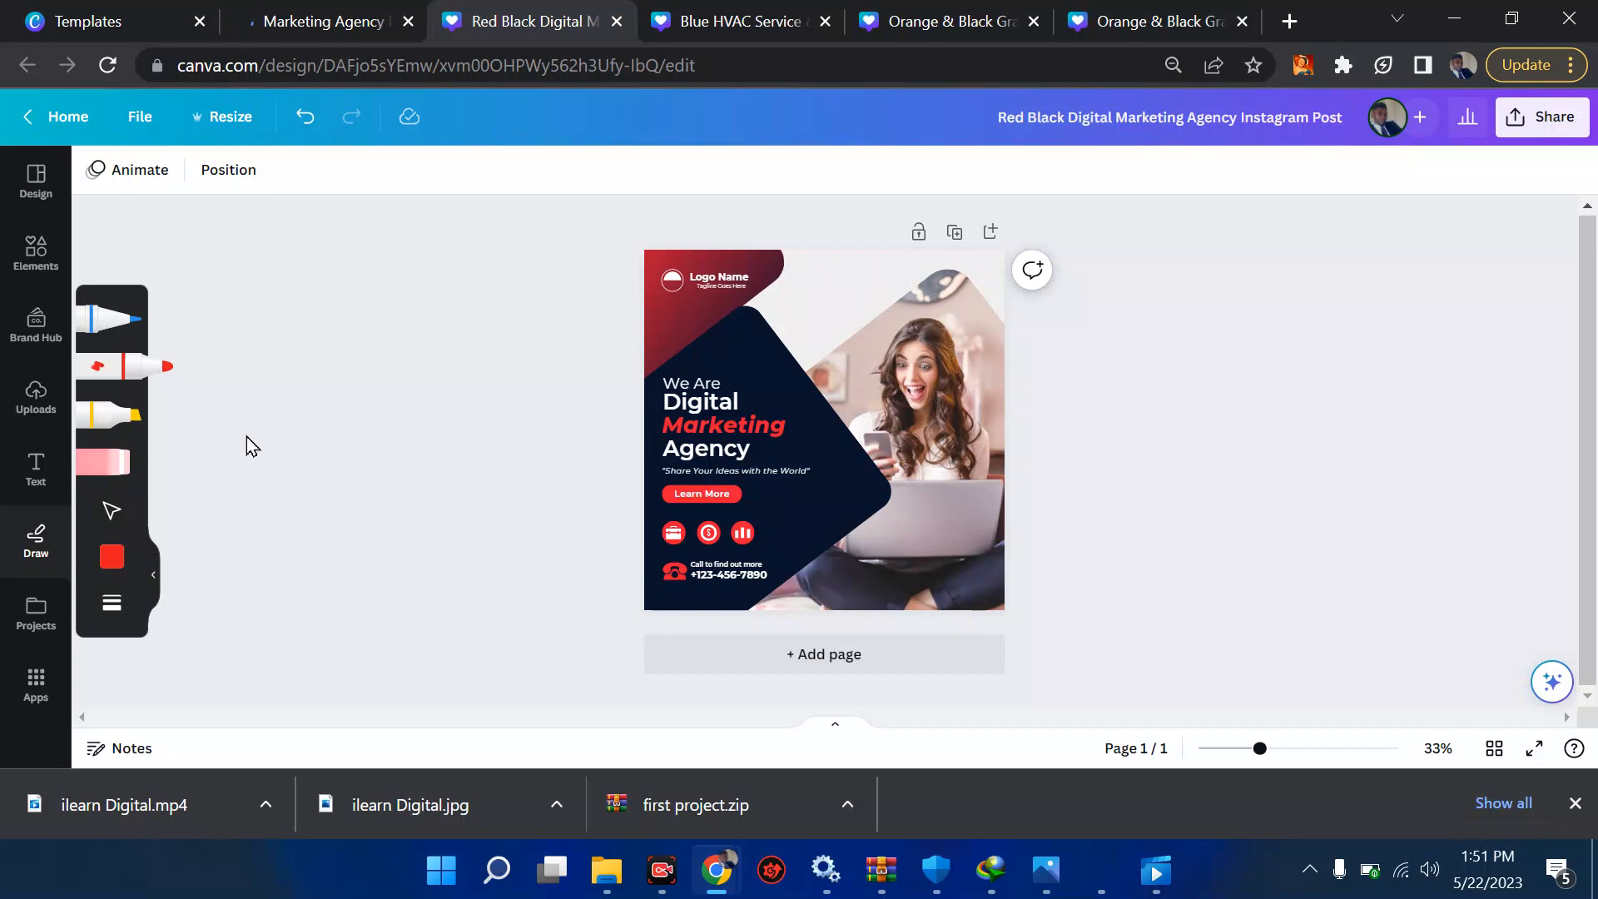
pyautogui.click(33, 250)
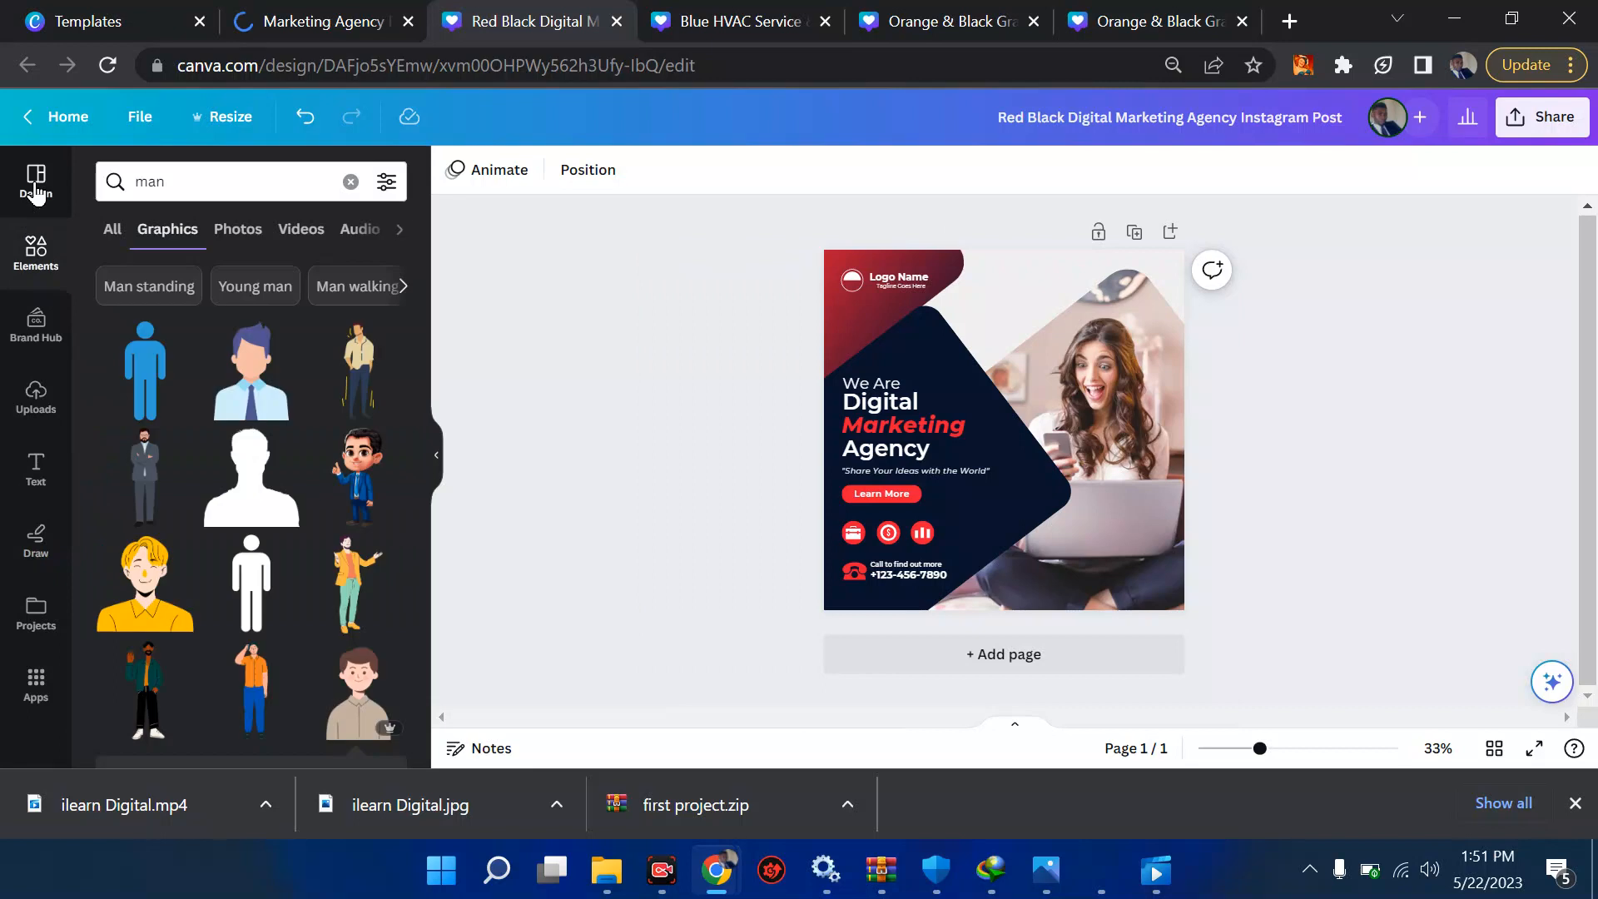
pyautogui.click(35, 185)
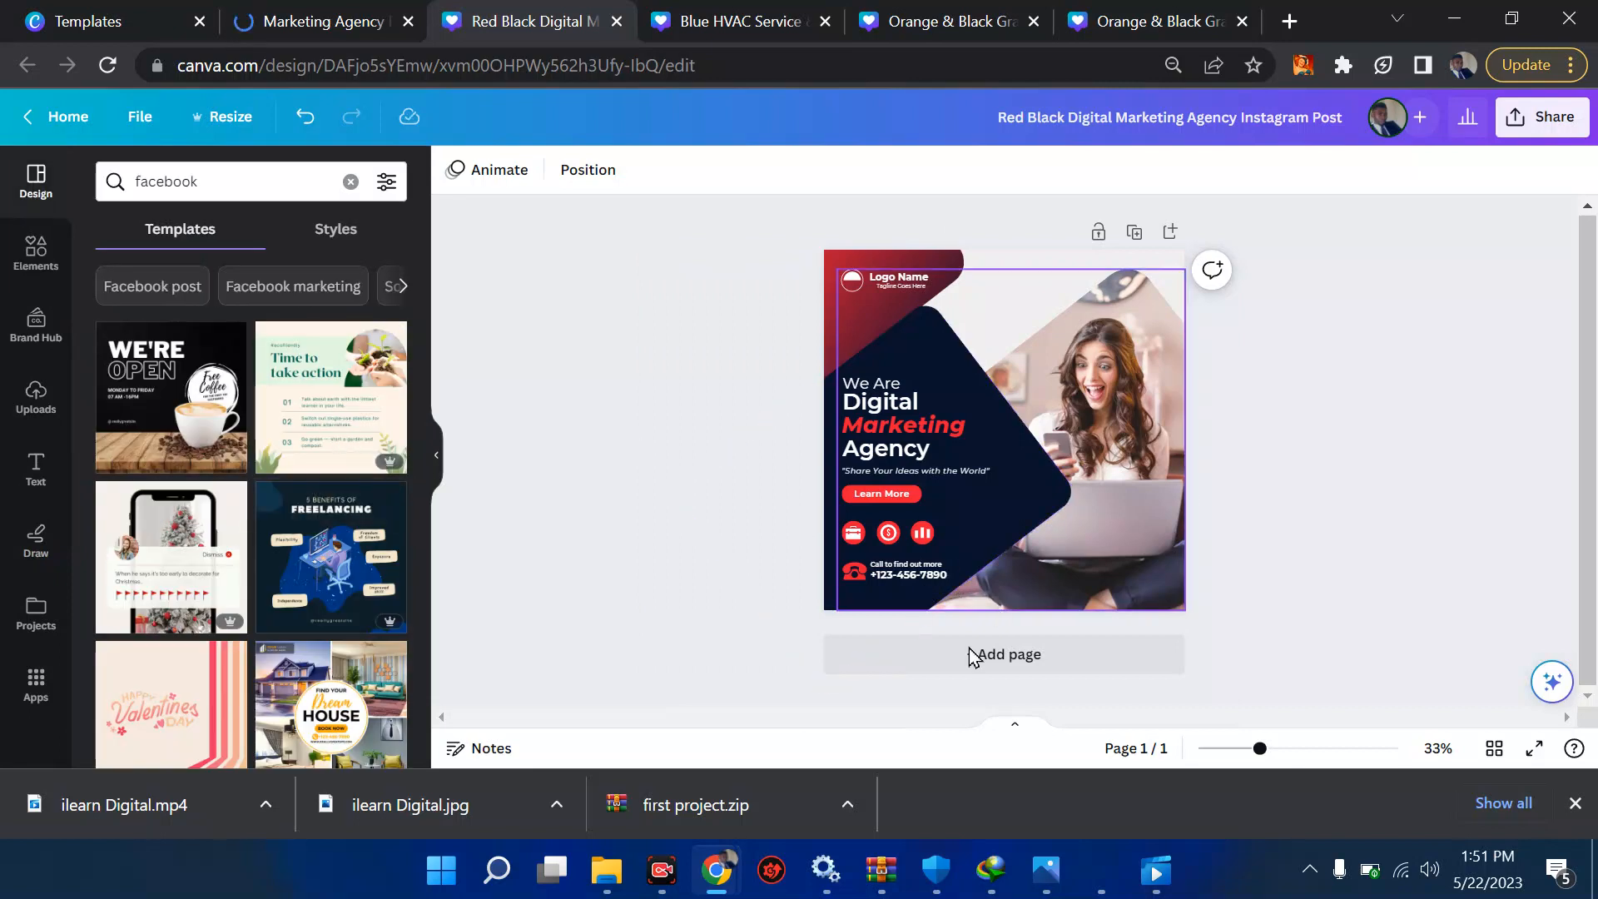
pyautogui.click(963, 673)
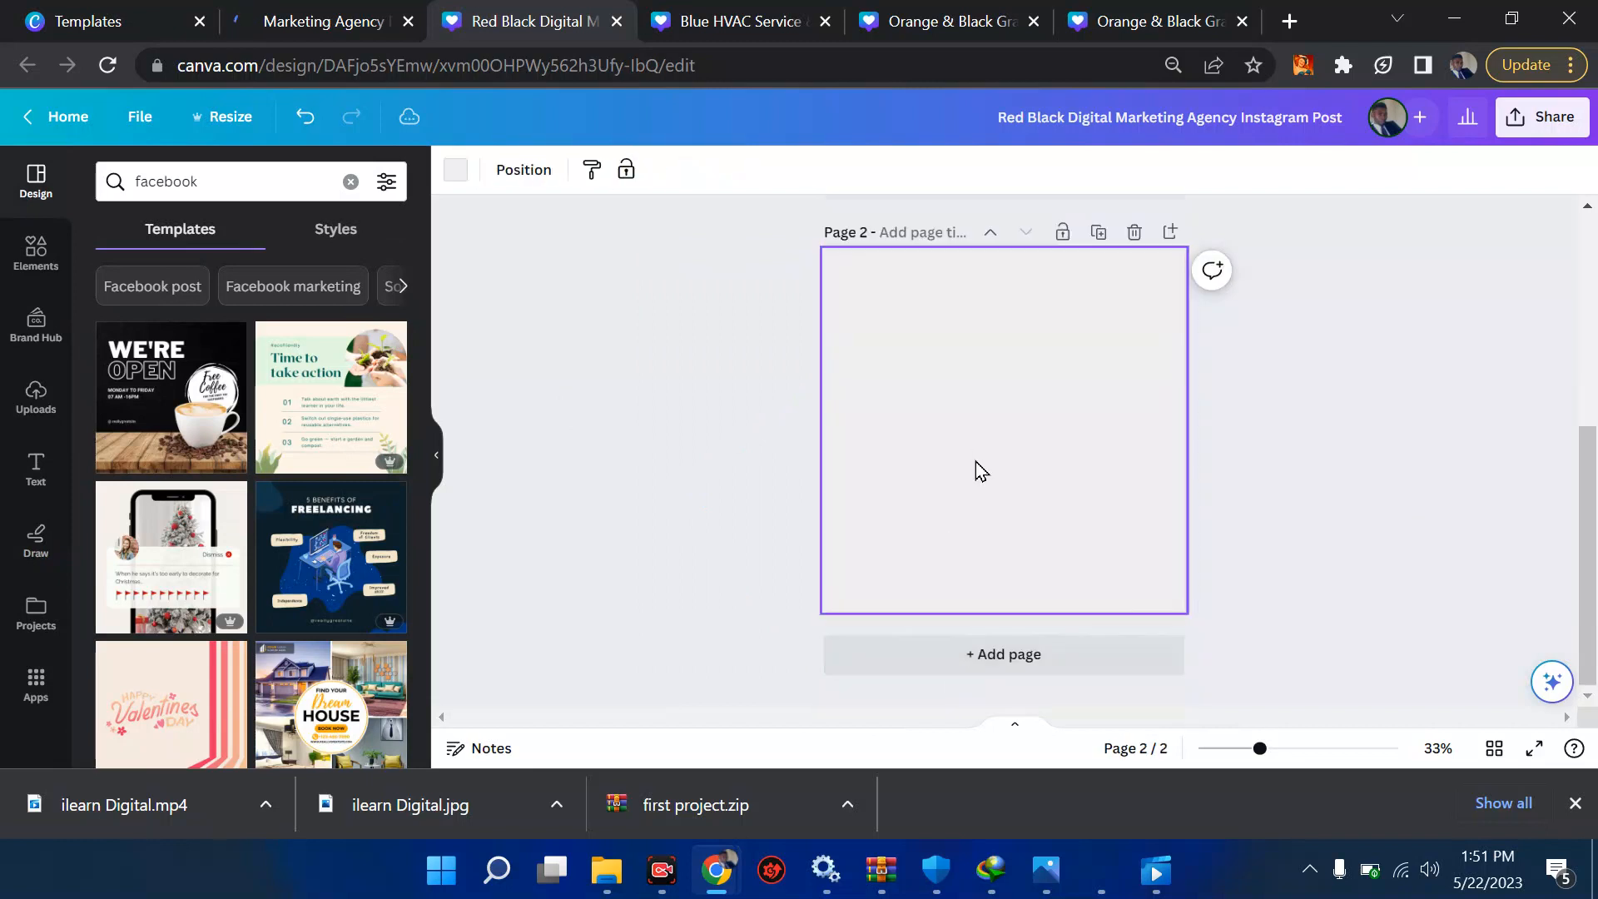
# - Apply the Beige Earth Day Actions List template to page 2 and the Green Illustrative Zero Waste Tips template to a new third page
pyautogui.click(309, 389)
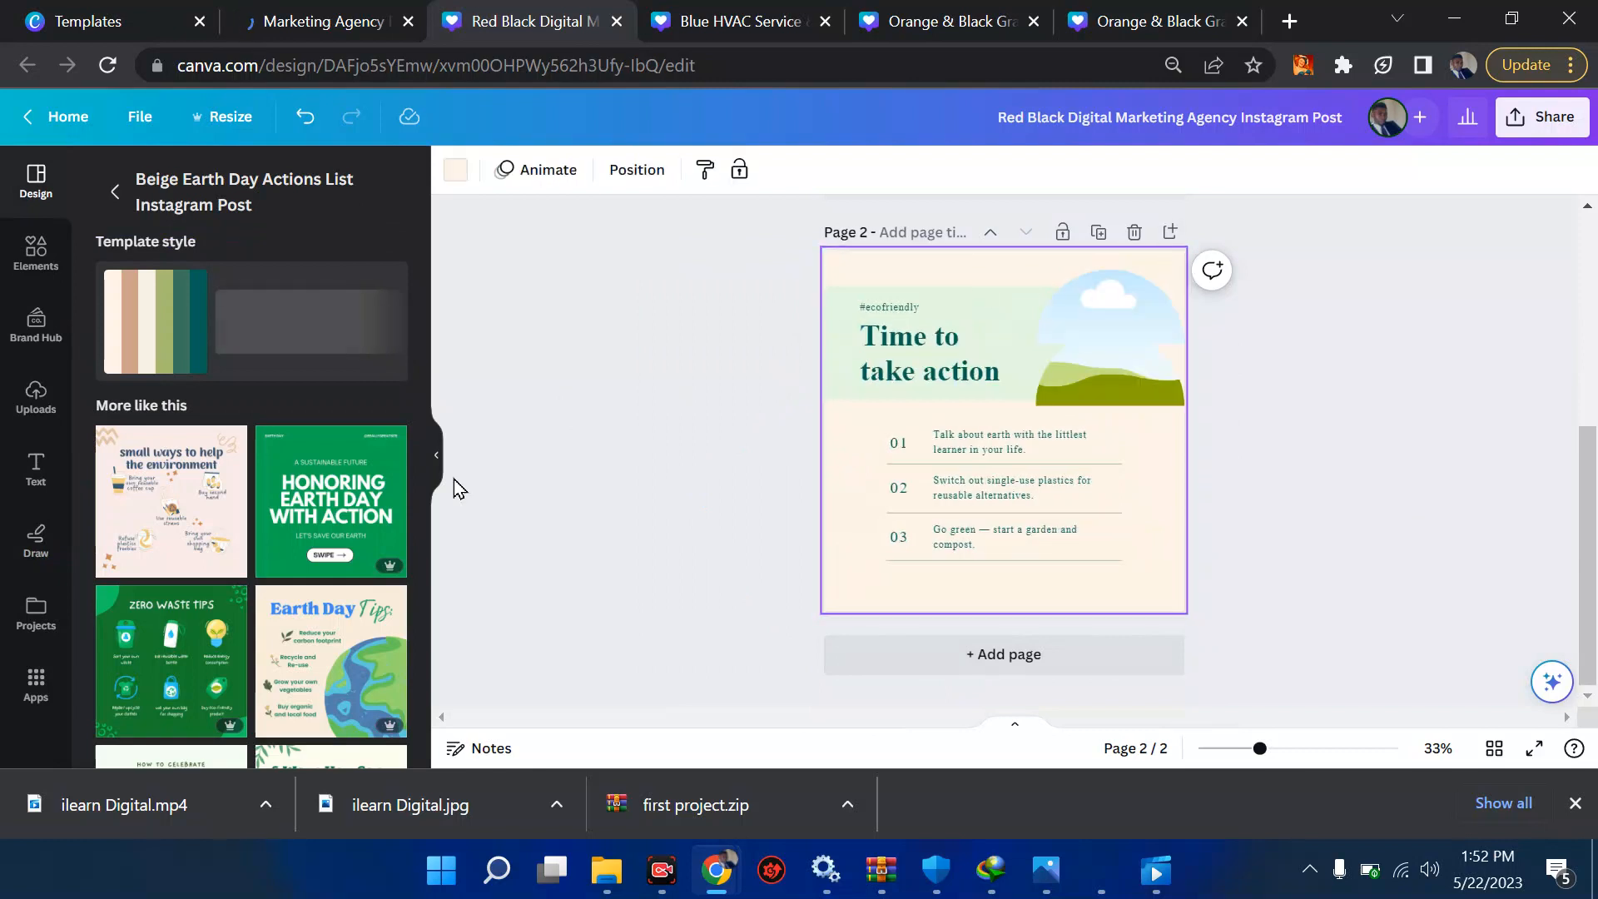
pyautogui.click(1011, 653)
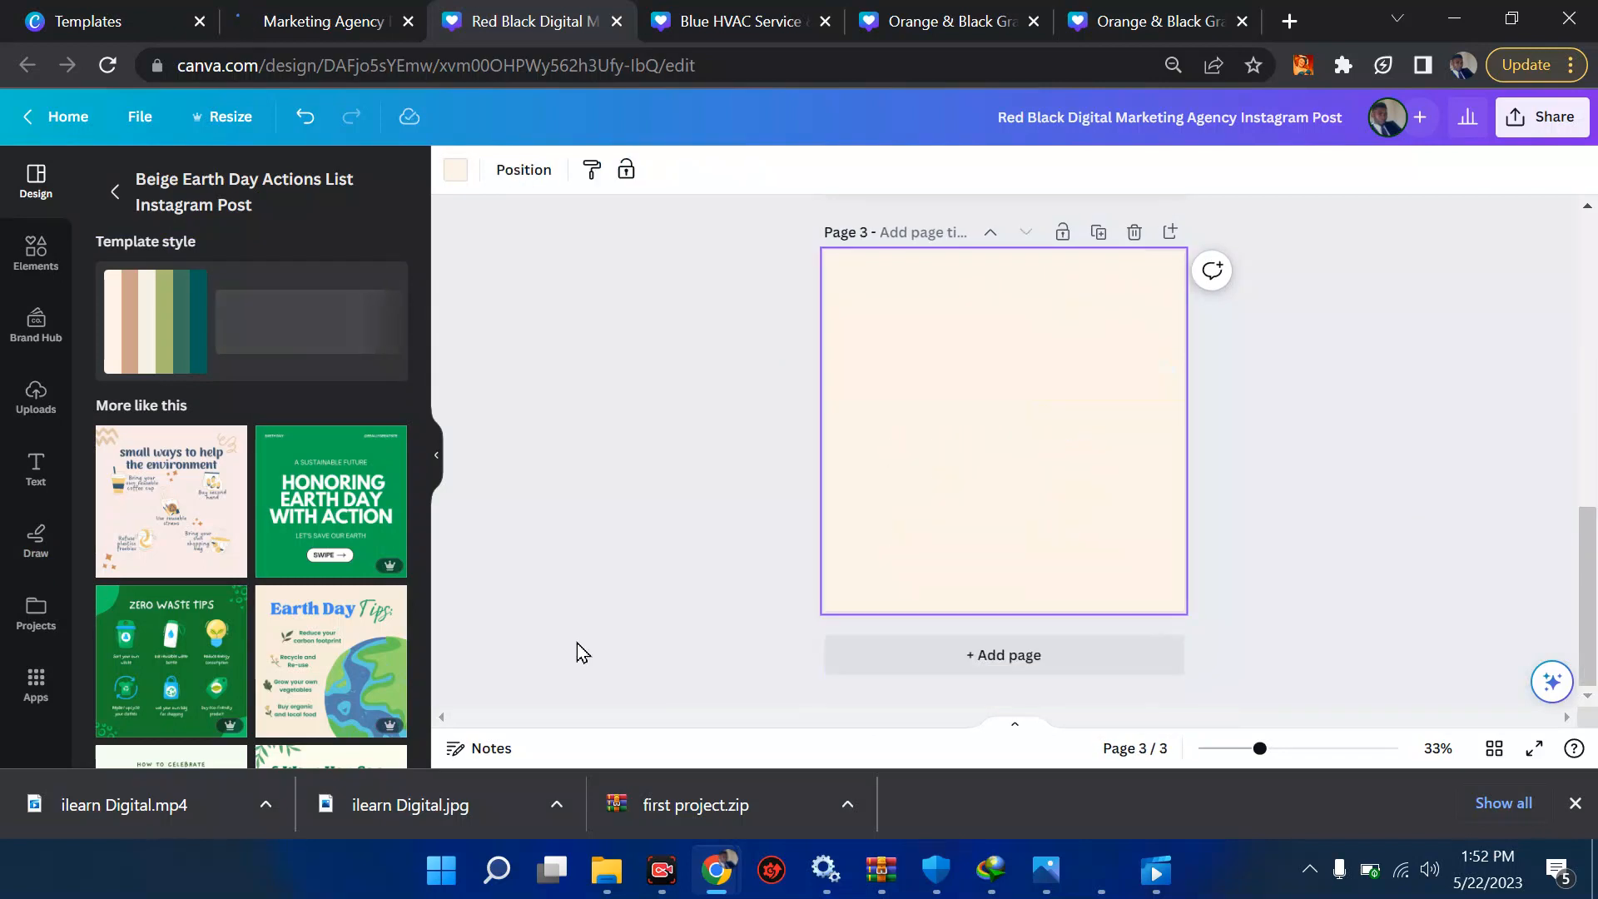
pyautogui.click(186, 651)
# - Undo the addition of the third page and the template applied to page 2
pyautogui.scroll(10, 812, 493)
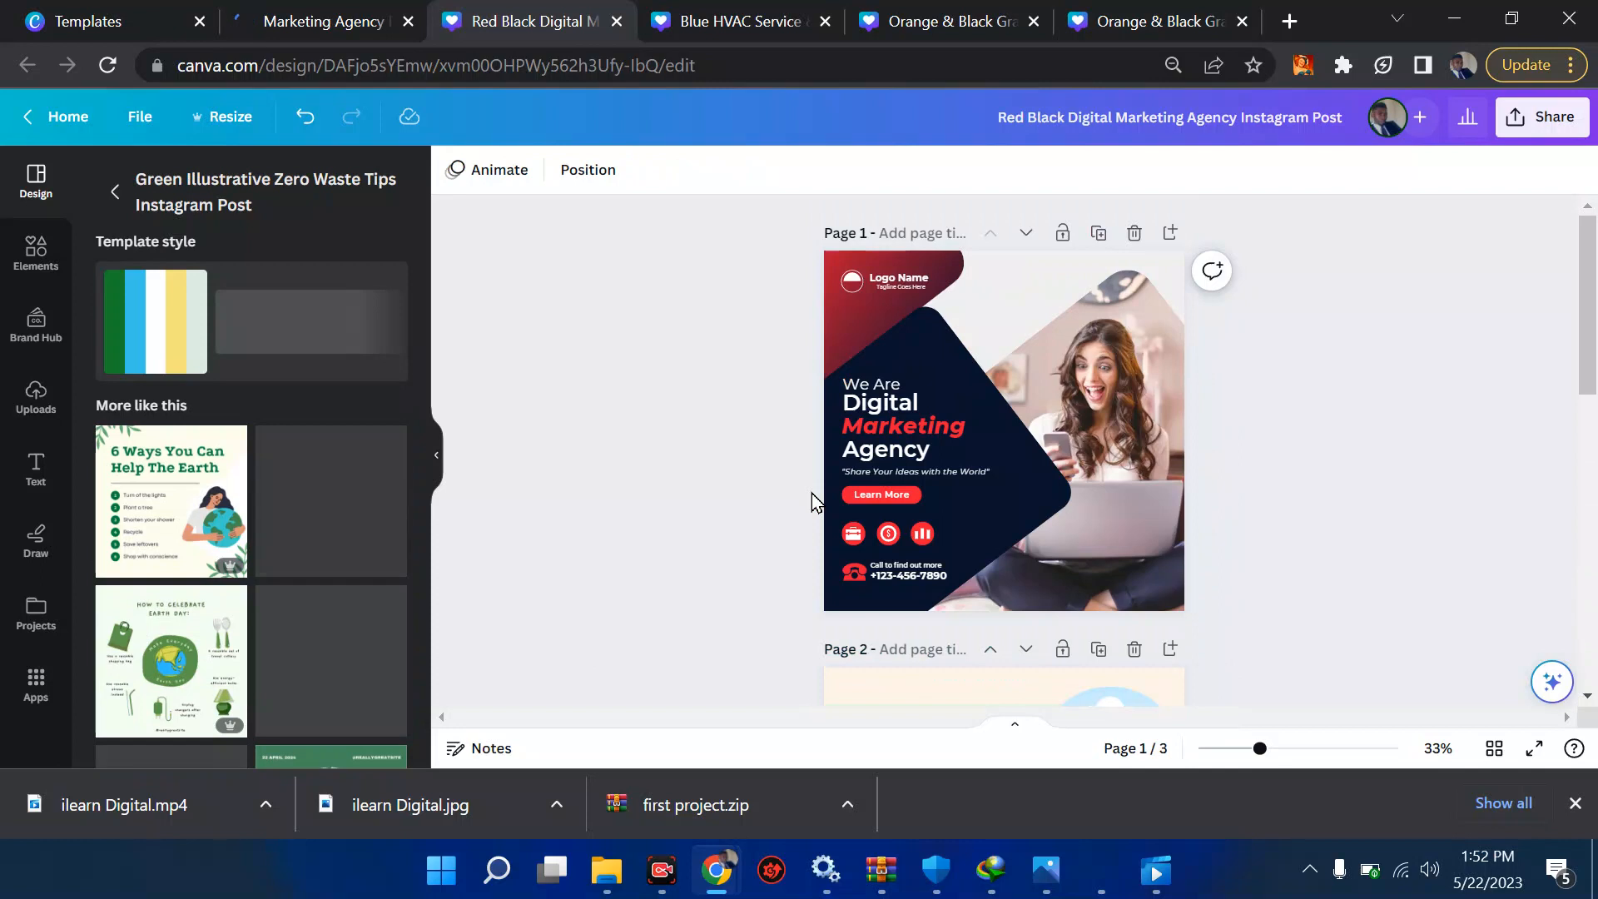
pyautogui.hotkey('ctrl', 'z')
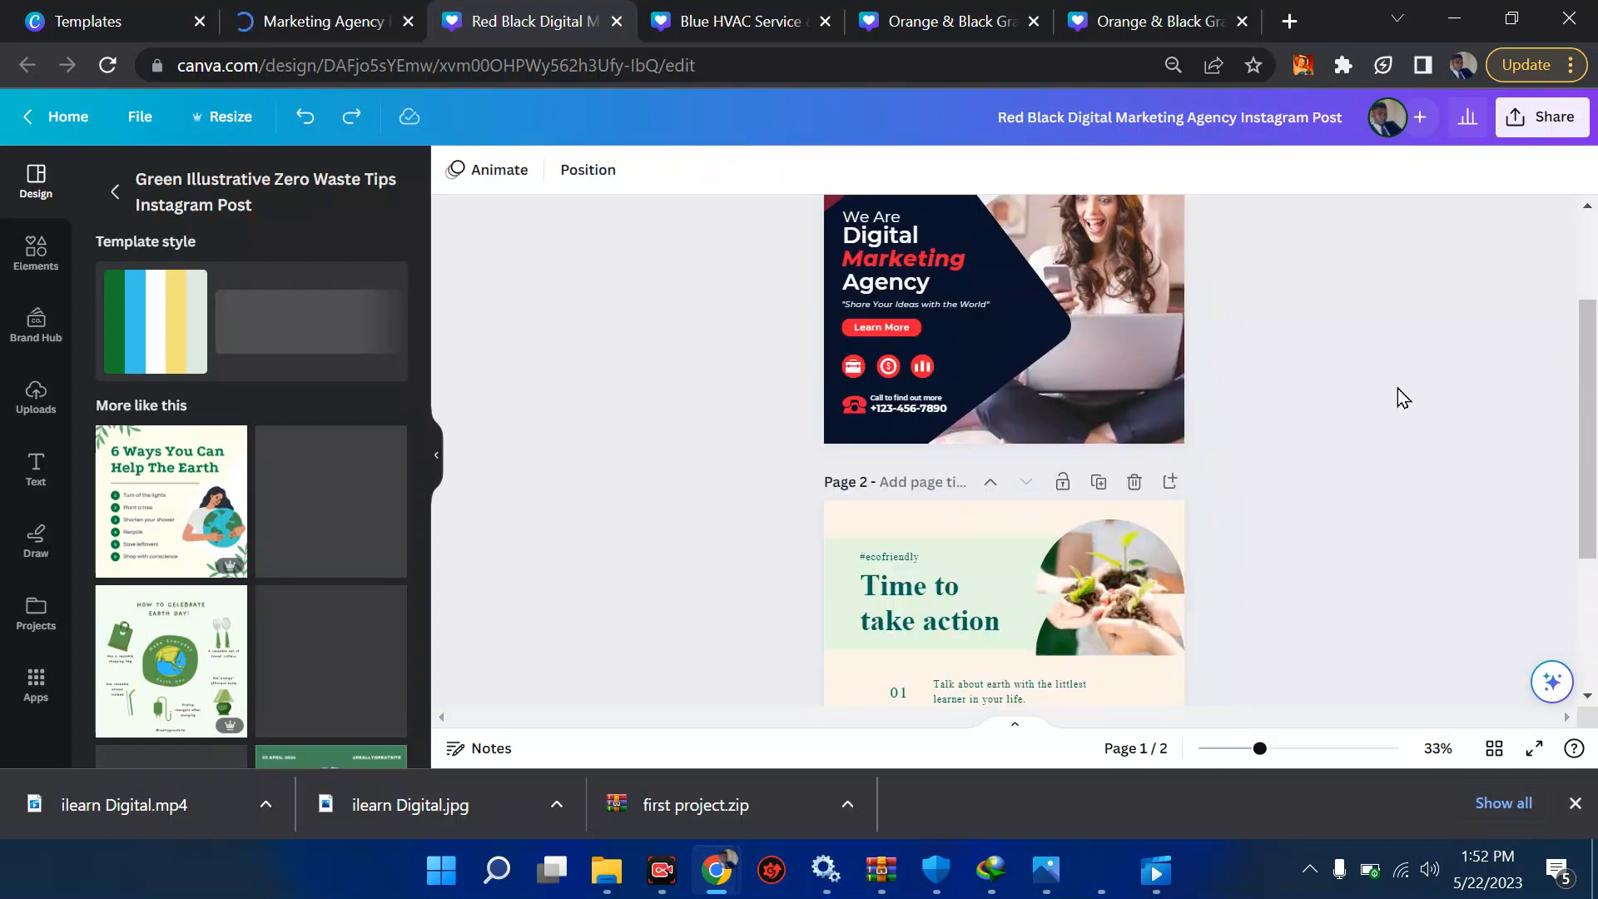
pyautogui.hotkey('ctrl', 'z')
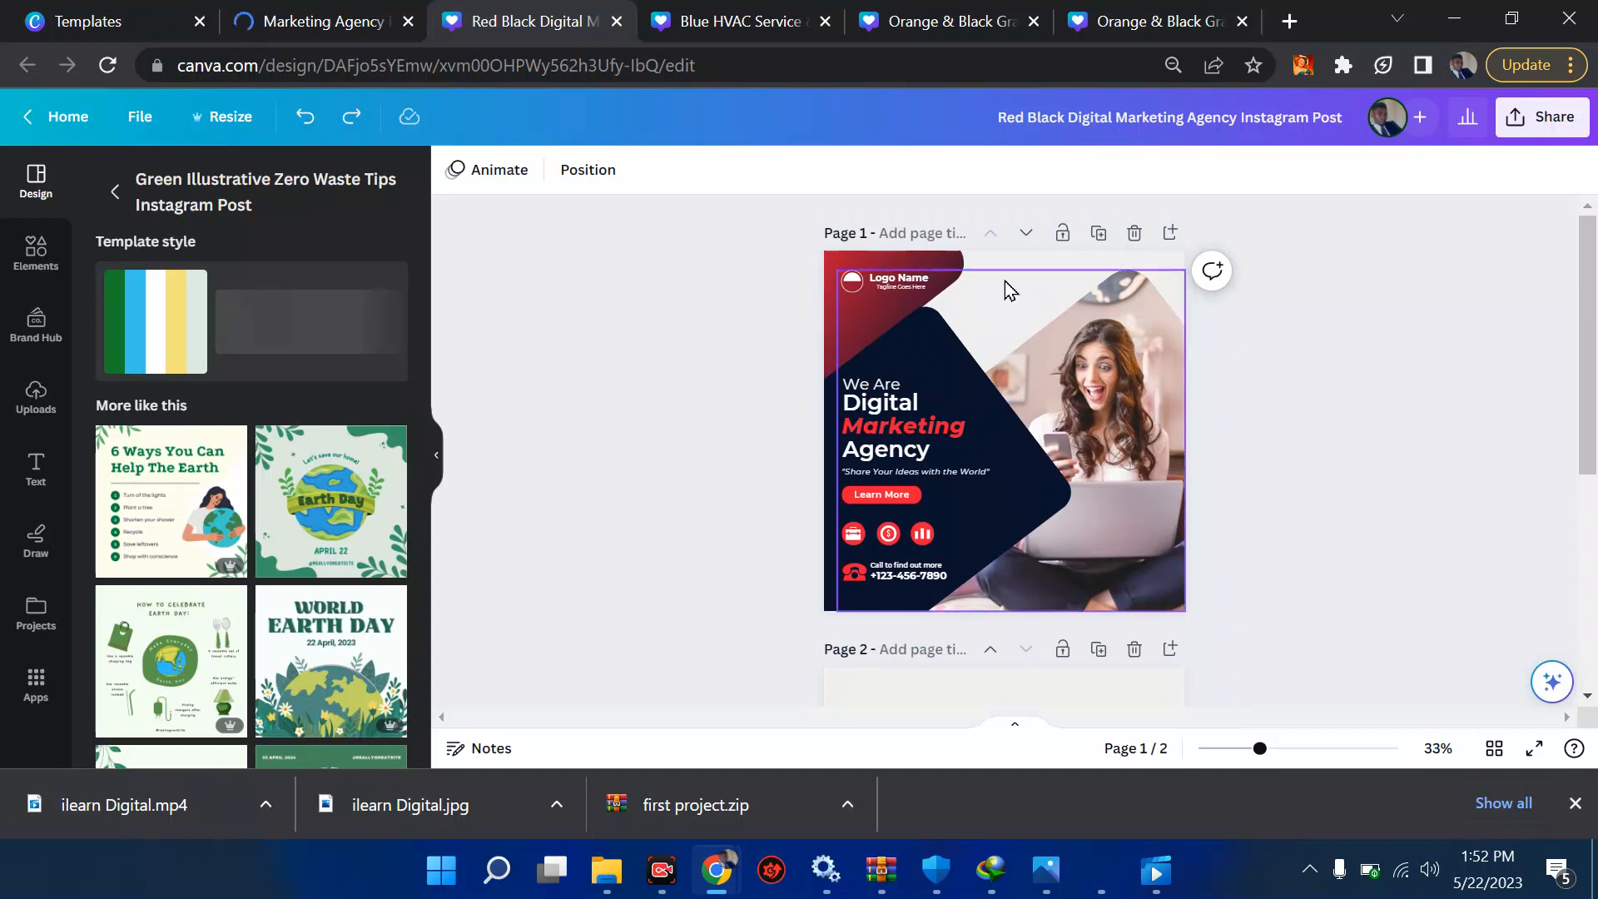
# - Move the photo of the woman with the laptop on page 1 slightly up and to the left
pyautogui.click(1002, 258)
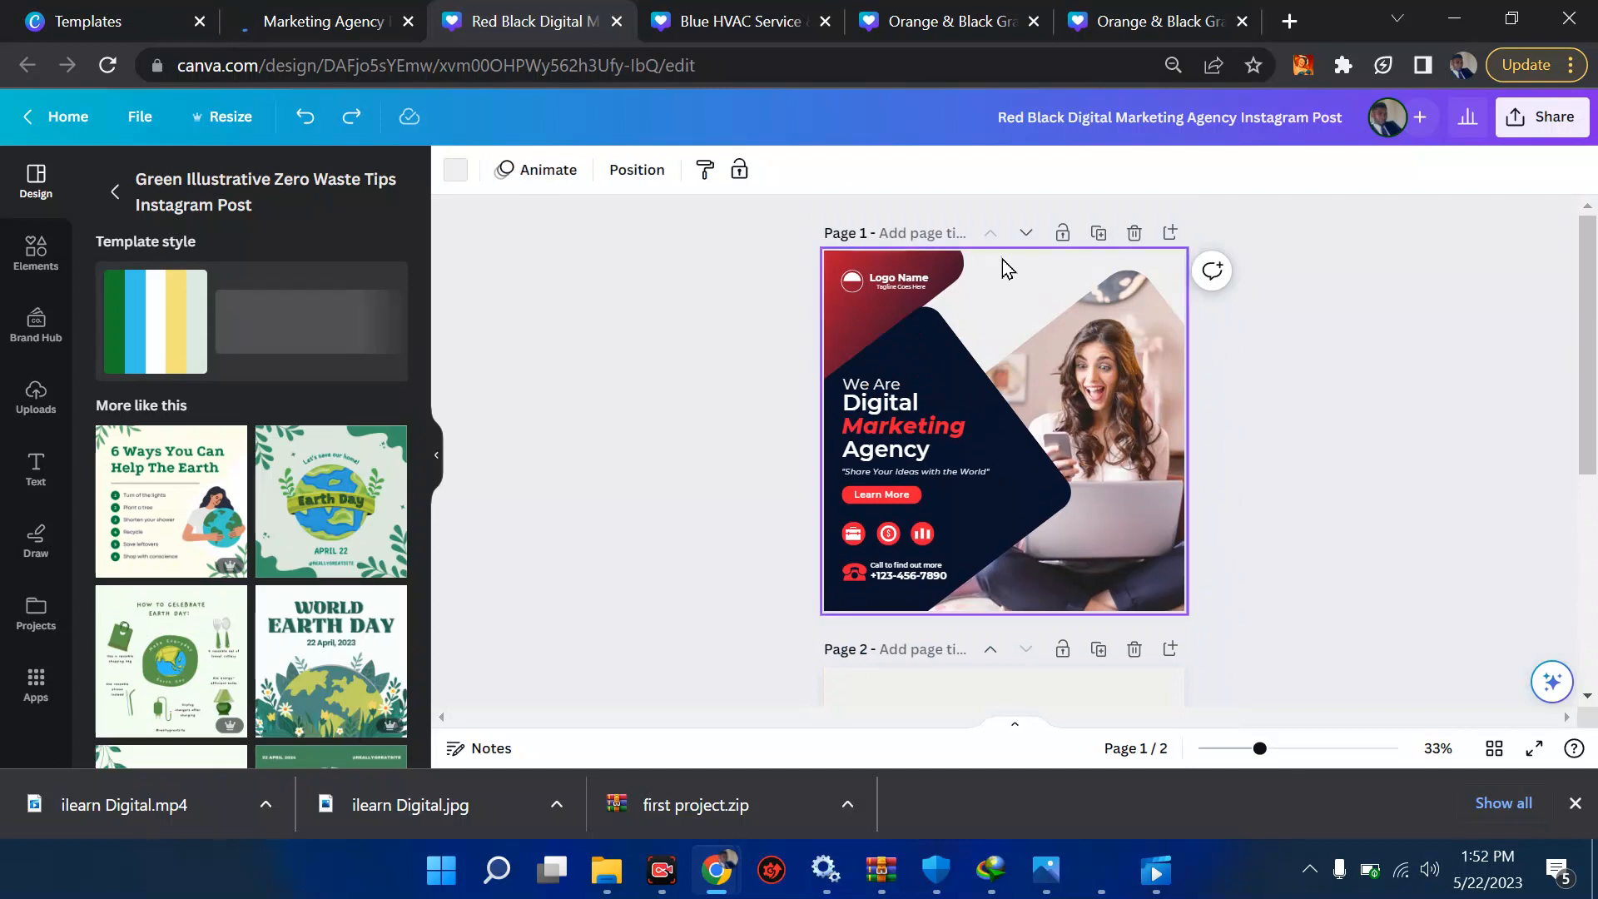
pyautogui.scroll(-3, 1002, 258)
pyautogui.scroll(3, 896, 491)
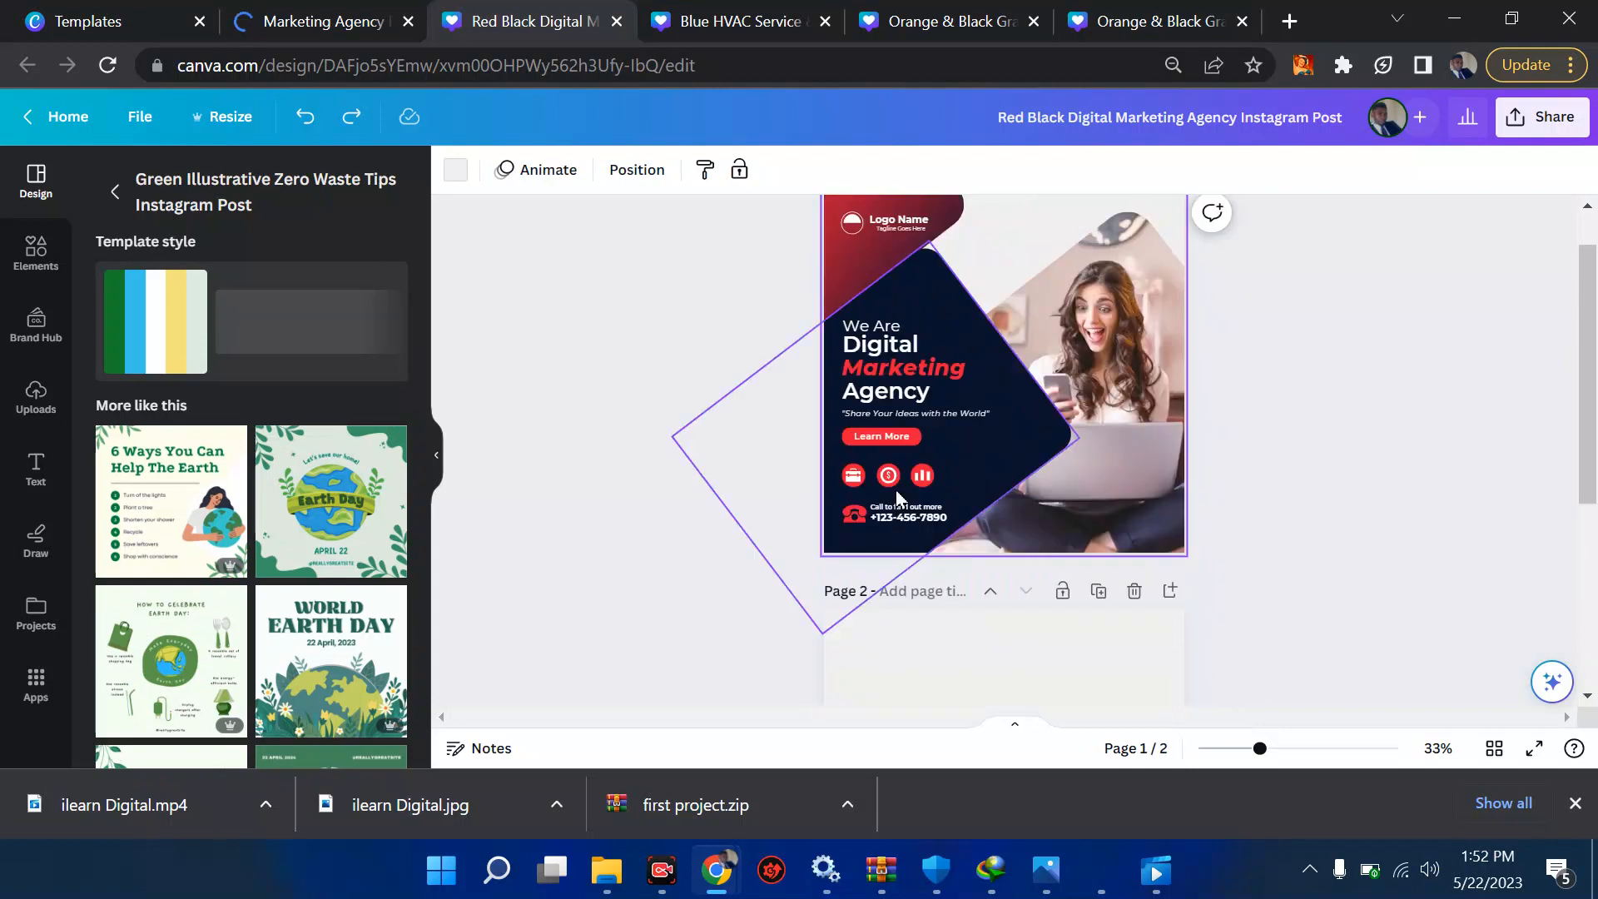
pyautogui.scroll(1, 896, 489)
pyautogui.click(1107, 379)
pyautogui.moveTo(1023, 358); pyautogui.dragTo(1072, 342)
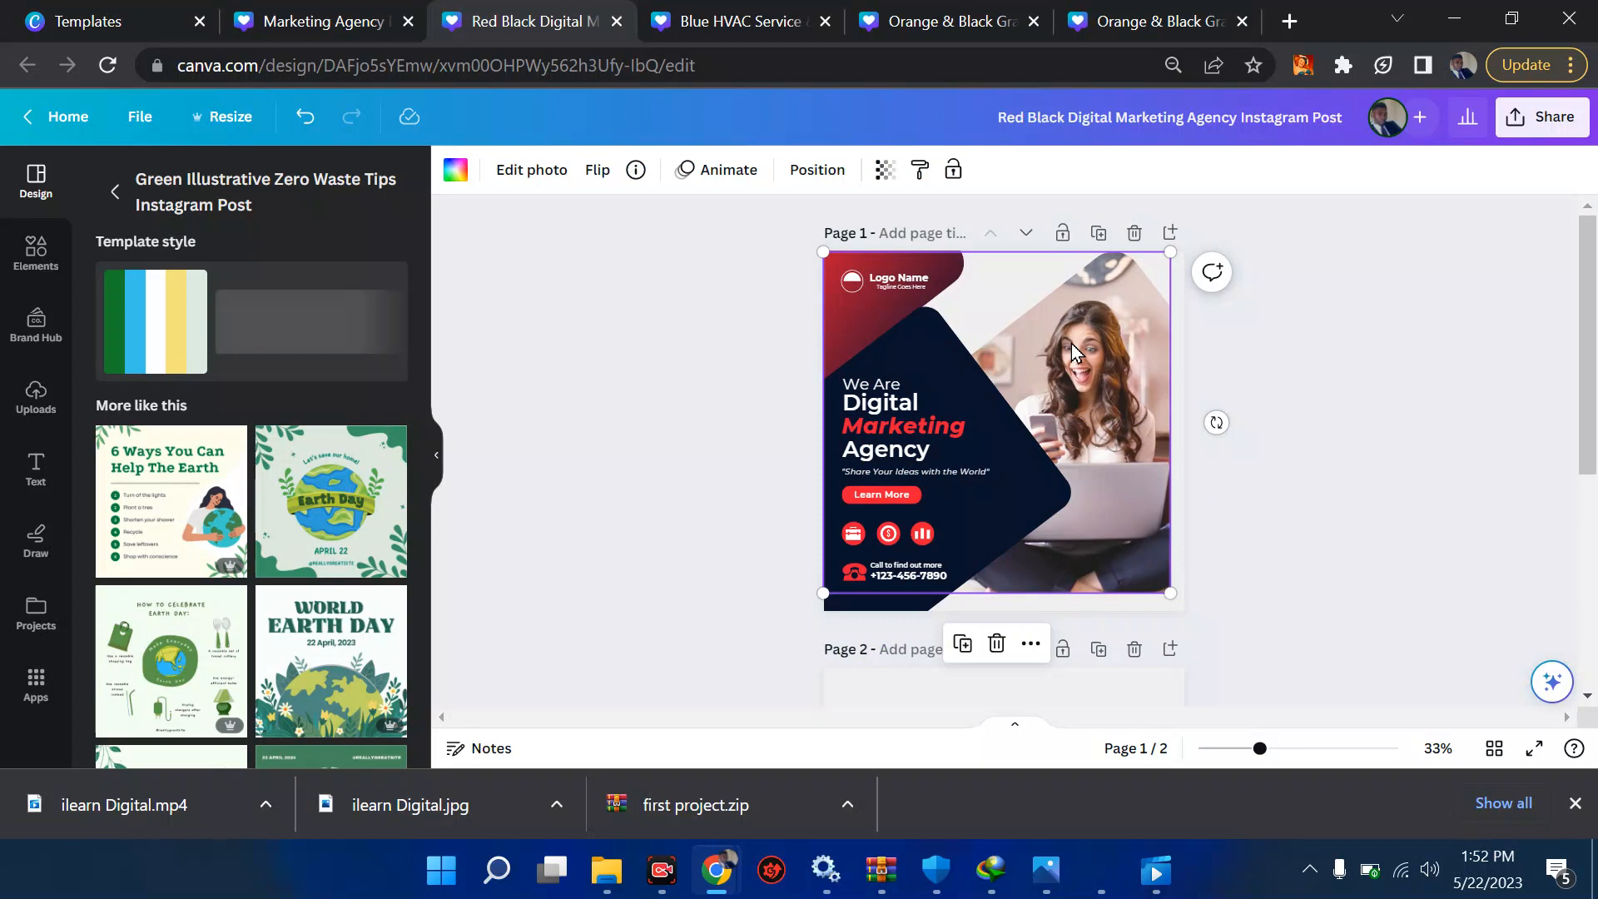
# - Open the alternative text settings for the photo of the woman with the laptop on page 1
pyautogui.rightClick(1071, 347)
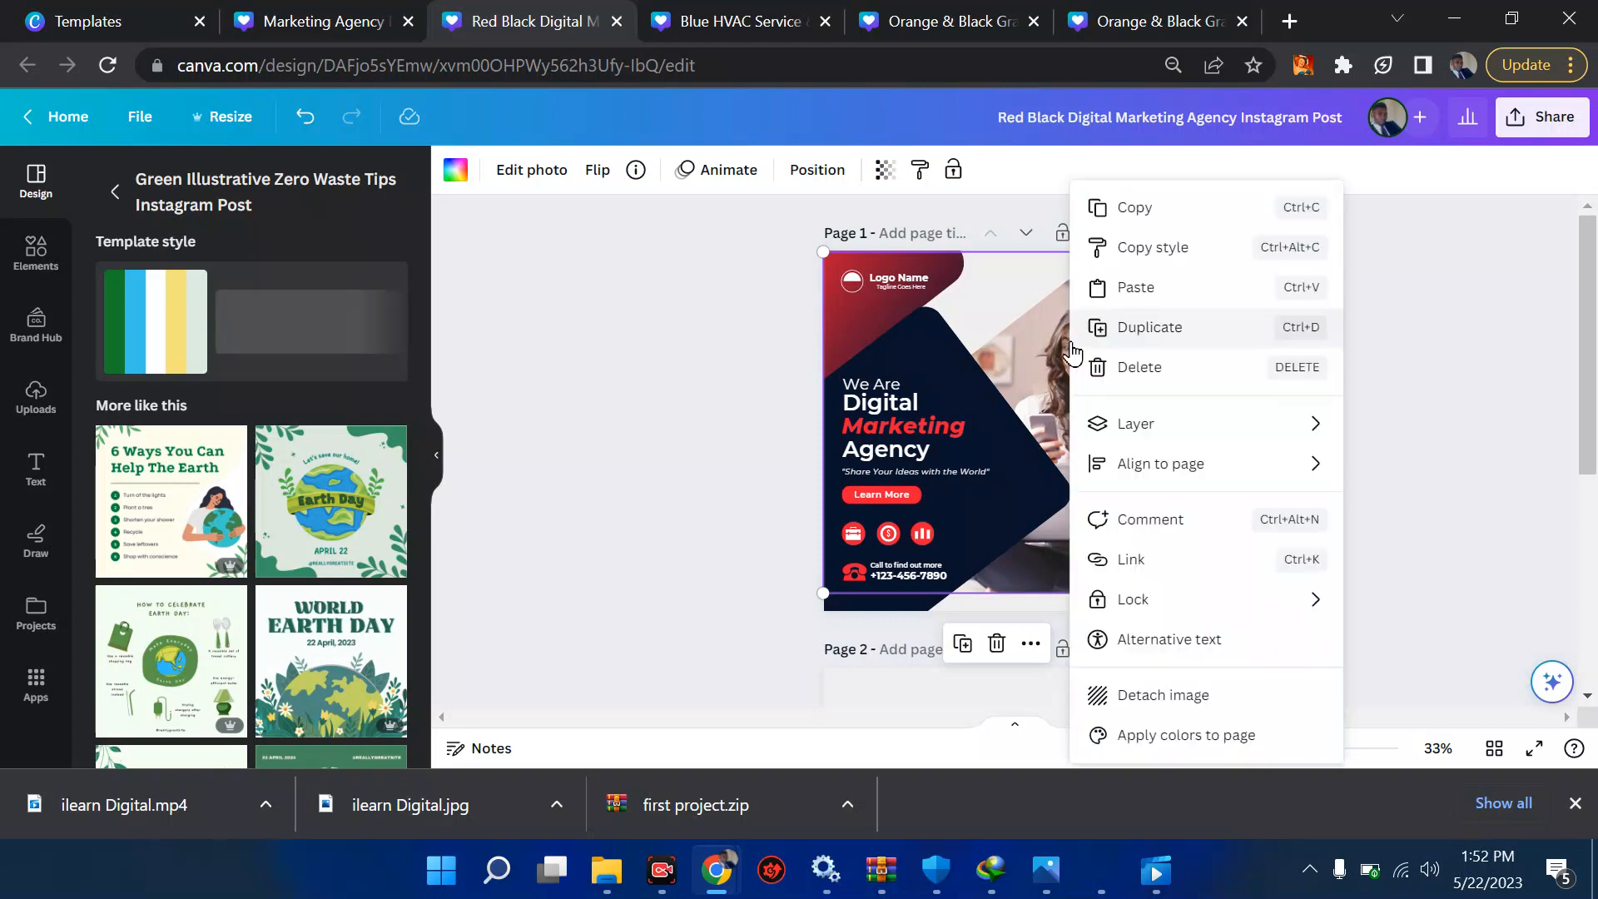
pyautogui.click(1165, 640)
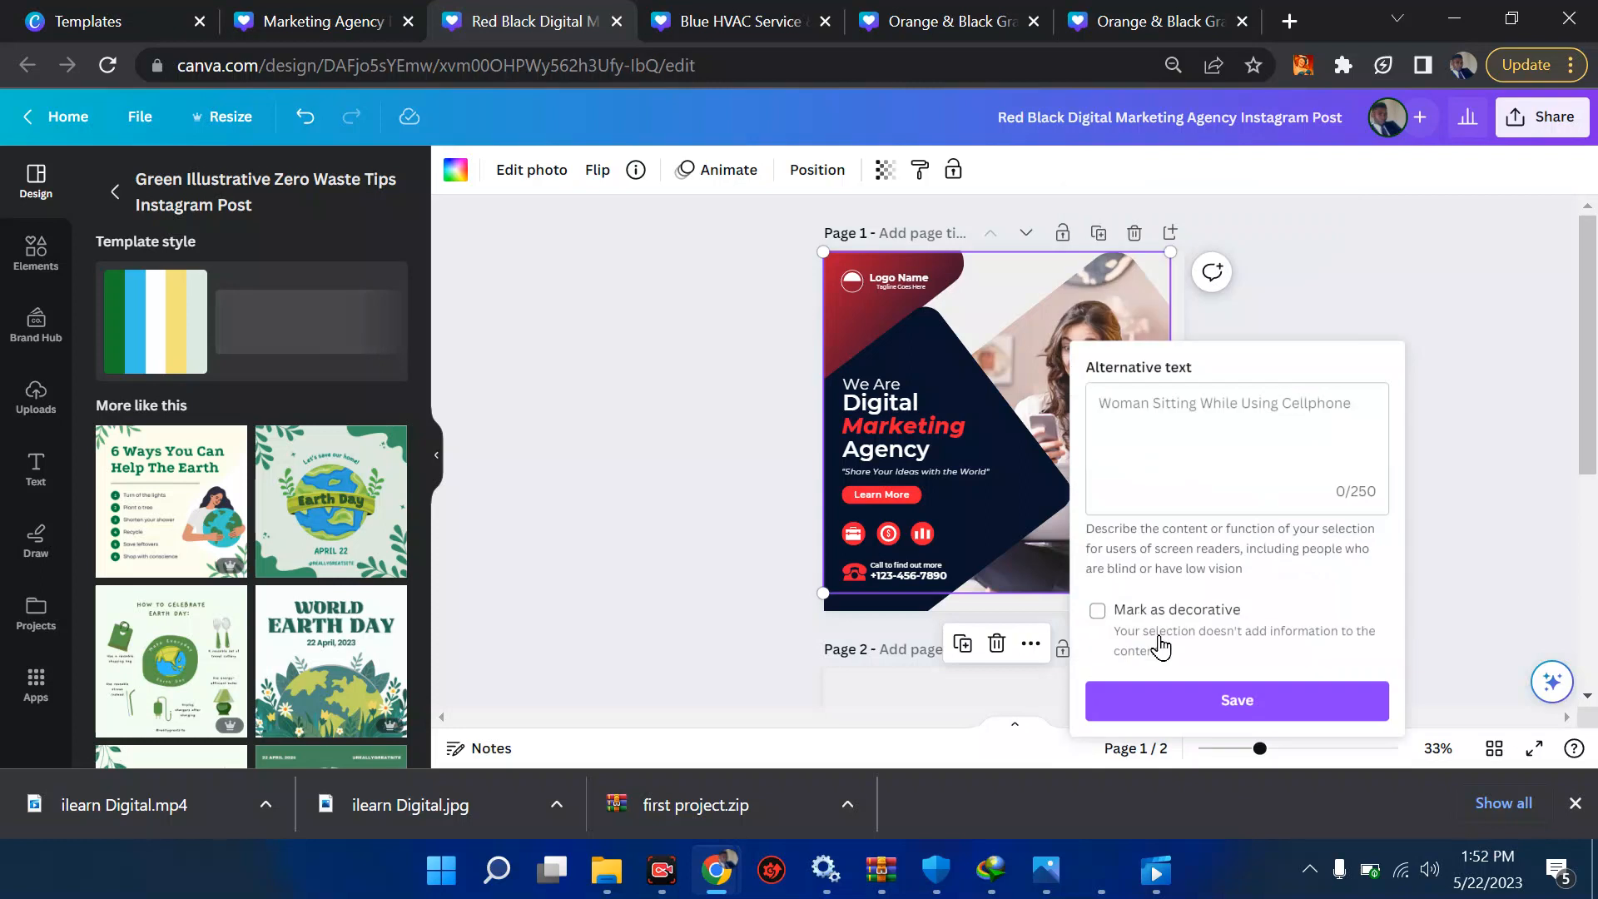
pyautogui.click(1152, 403)
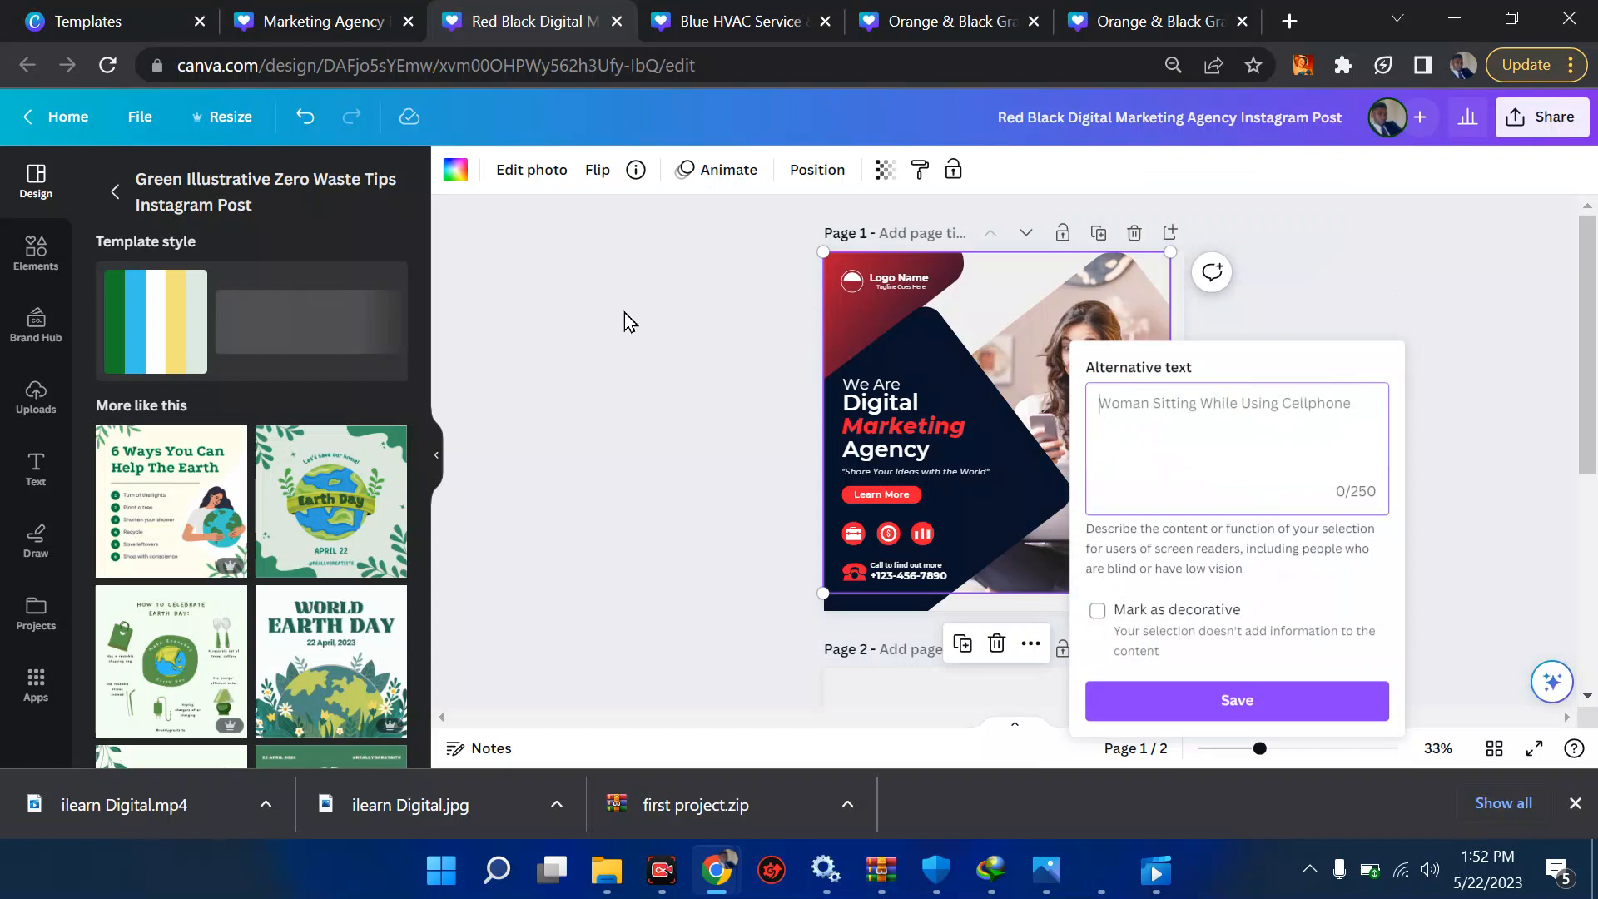
# - Clear the search term "man" from the elements library search
pyautogui.click(17, 262)
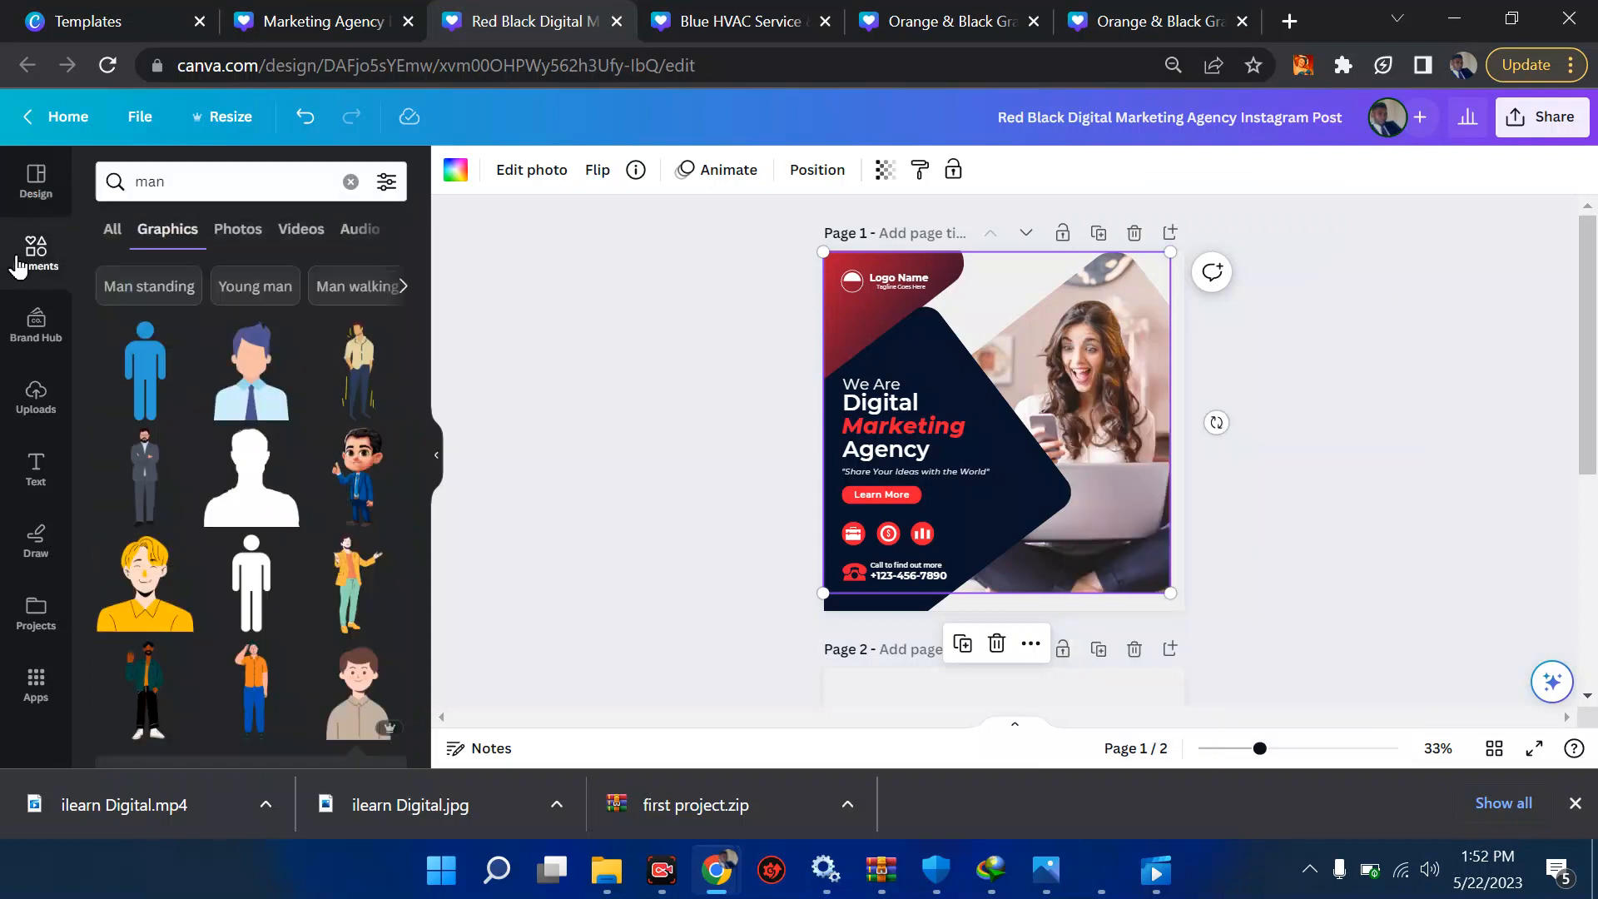
pyautogui.click(214, 179)
pyautogui.press('BackSpace')
pyautogui.press('BackSpace')
pyautogui.press('BackSpace')
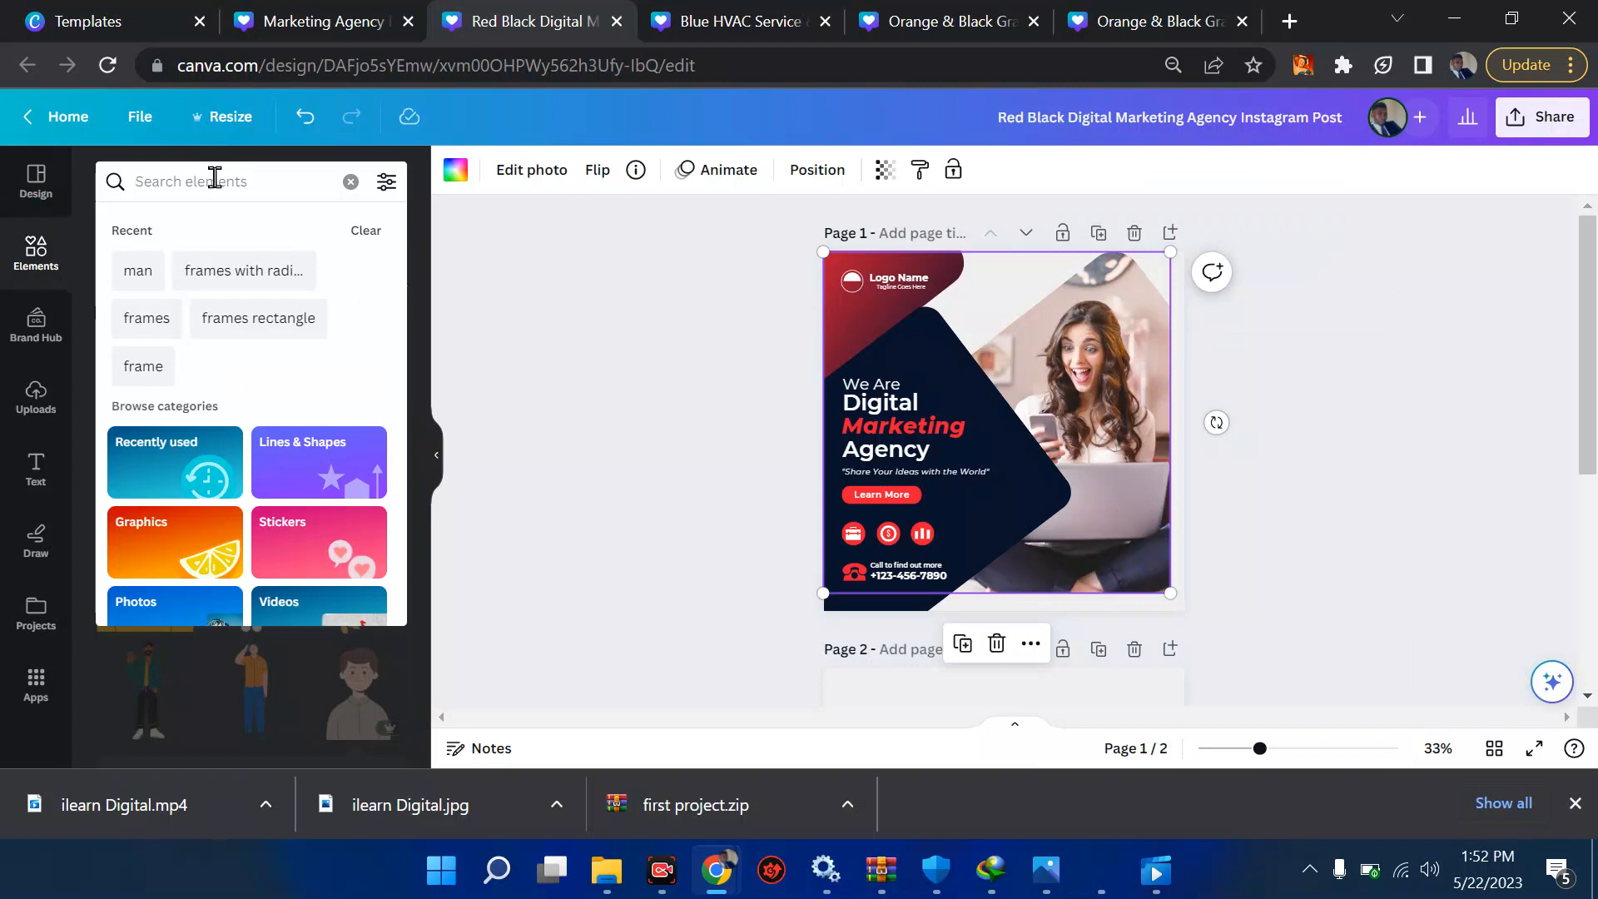
# - Detach the woman's photo from its frame on page 1, copy the loose image and undo the detachment
pyautogui.click(1114, 342)
pyautogui.rightClick(1116, 345)
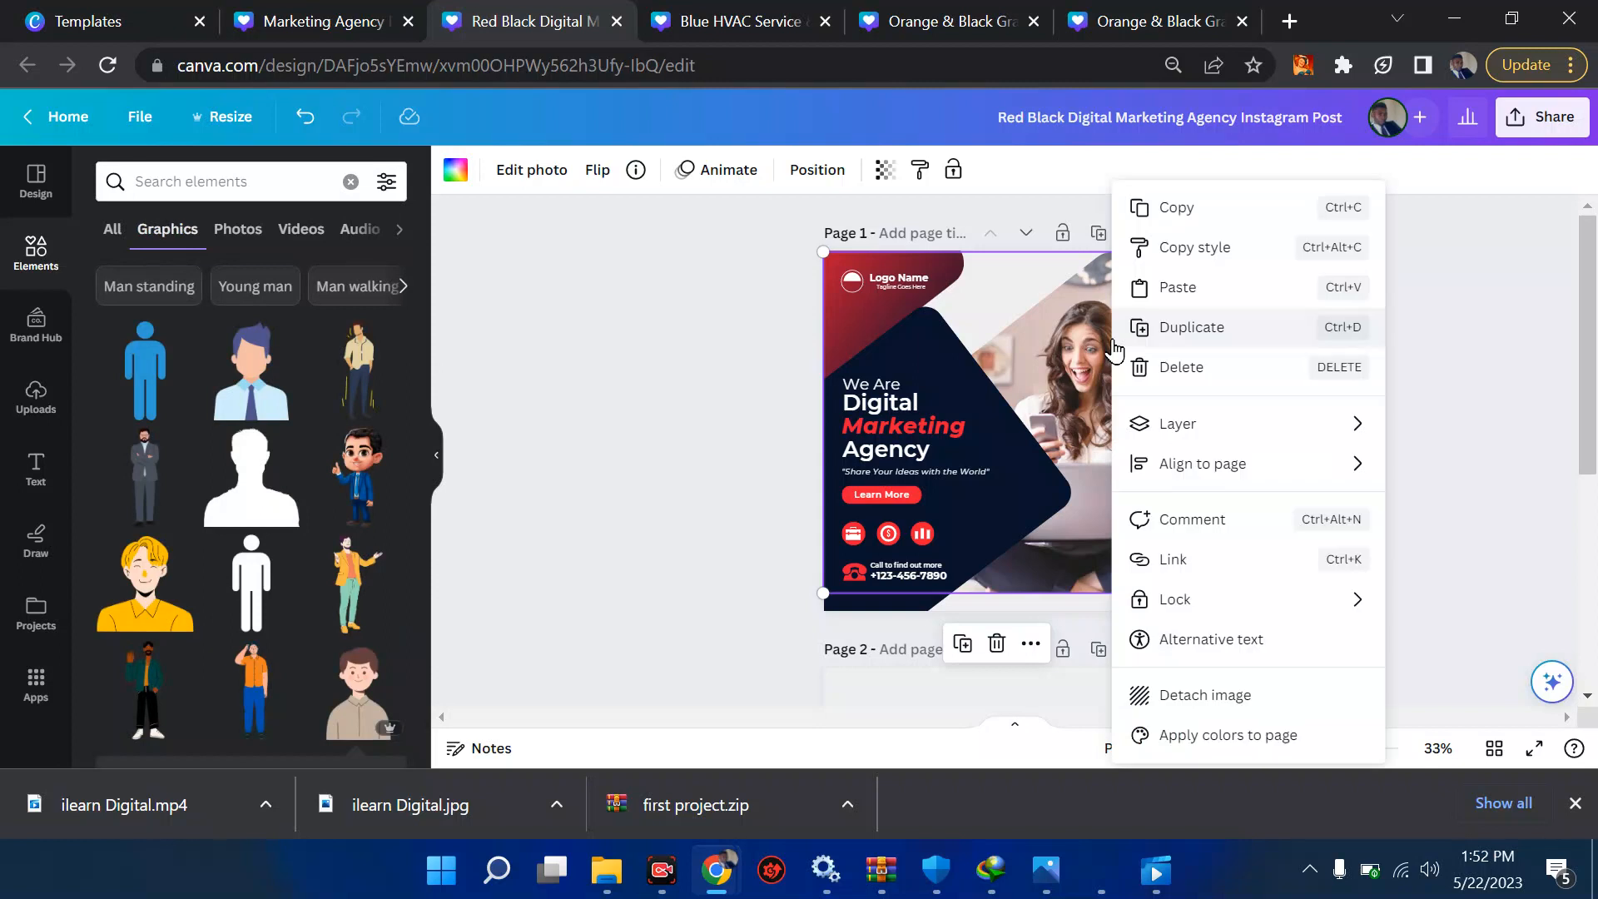
pyautogui.click(1215, 698)
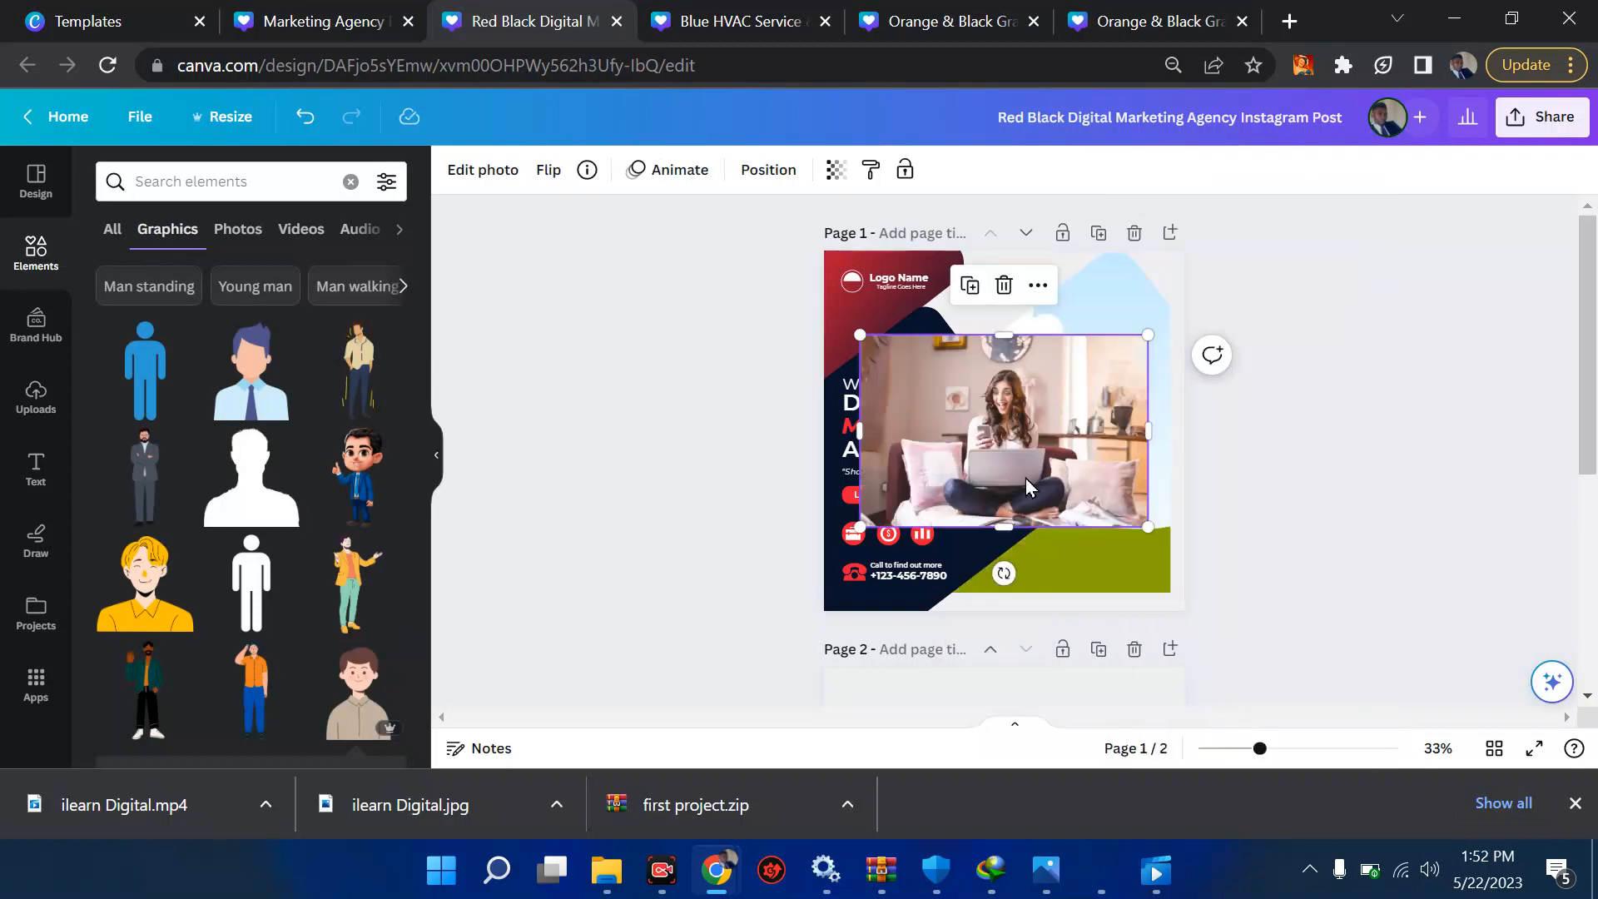
pyautogui.hotkey('ctrl', 'z')
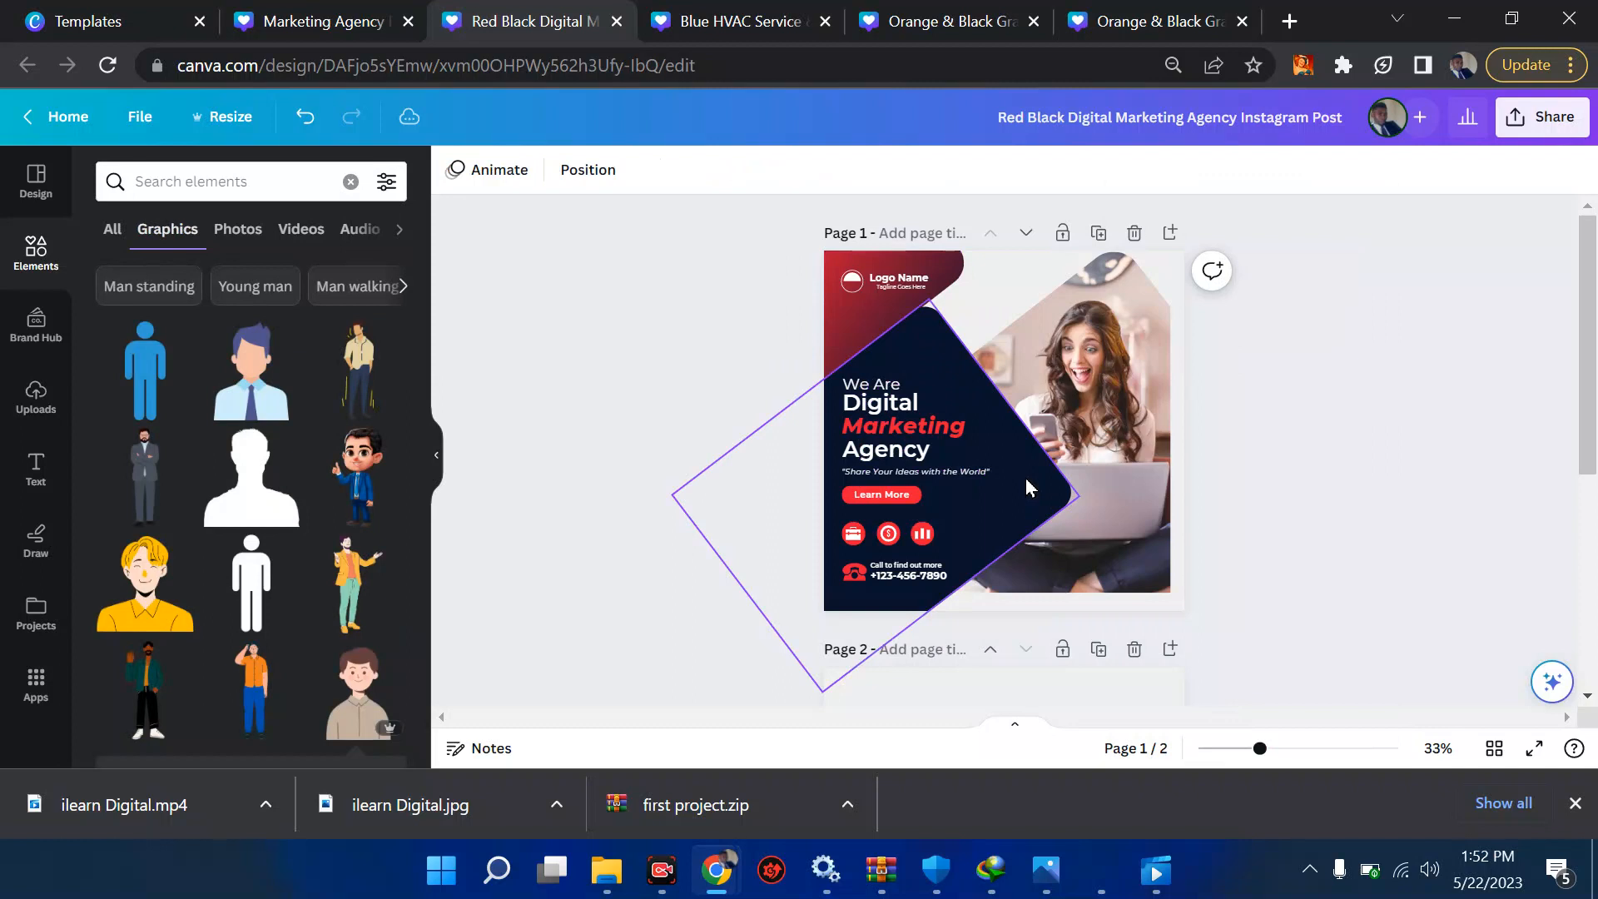
# - Paste the copied photo onto blank page 2 and move it slightly down and to the left
pyautogui.scroll(-3, 944, 558)
pyautogui.click(936, 581)
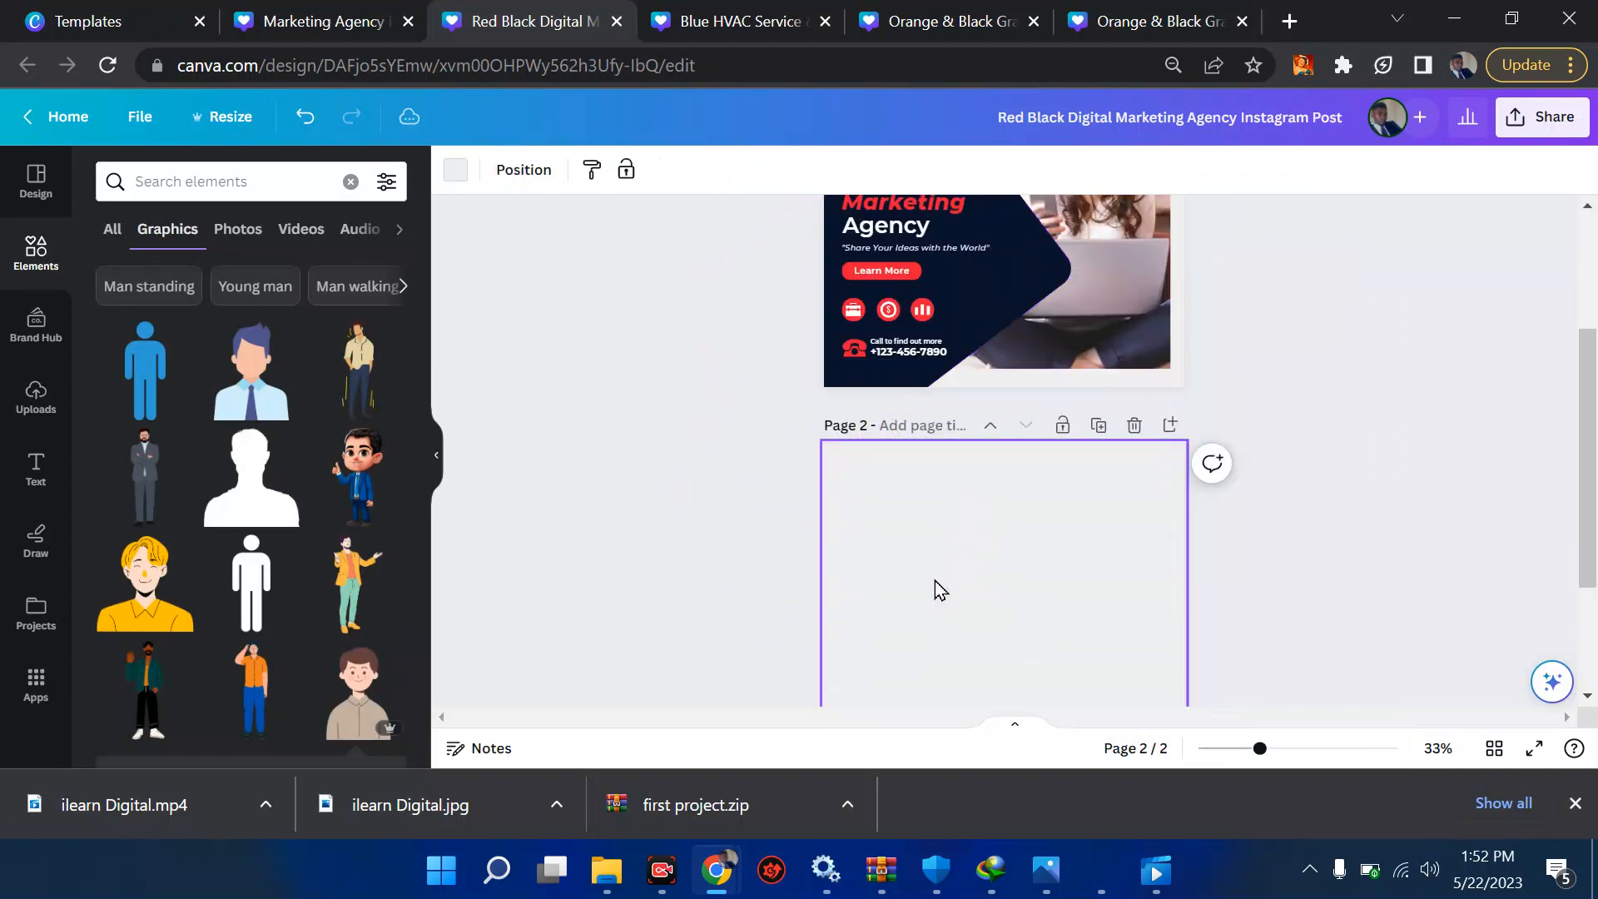
pyautogui.hotkey('ctrl', 'v')
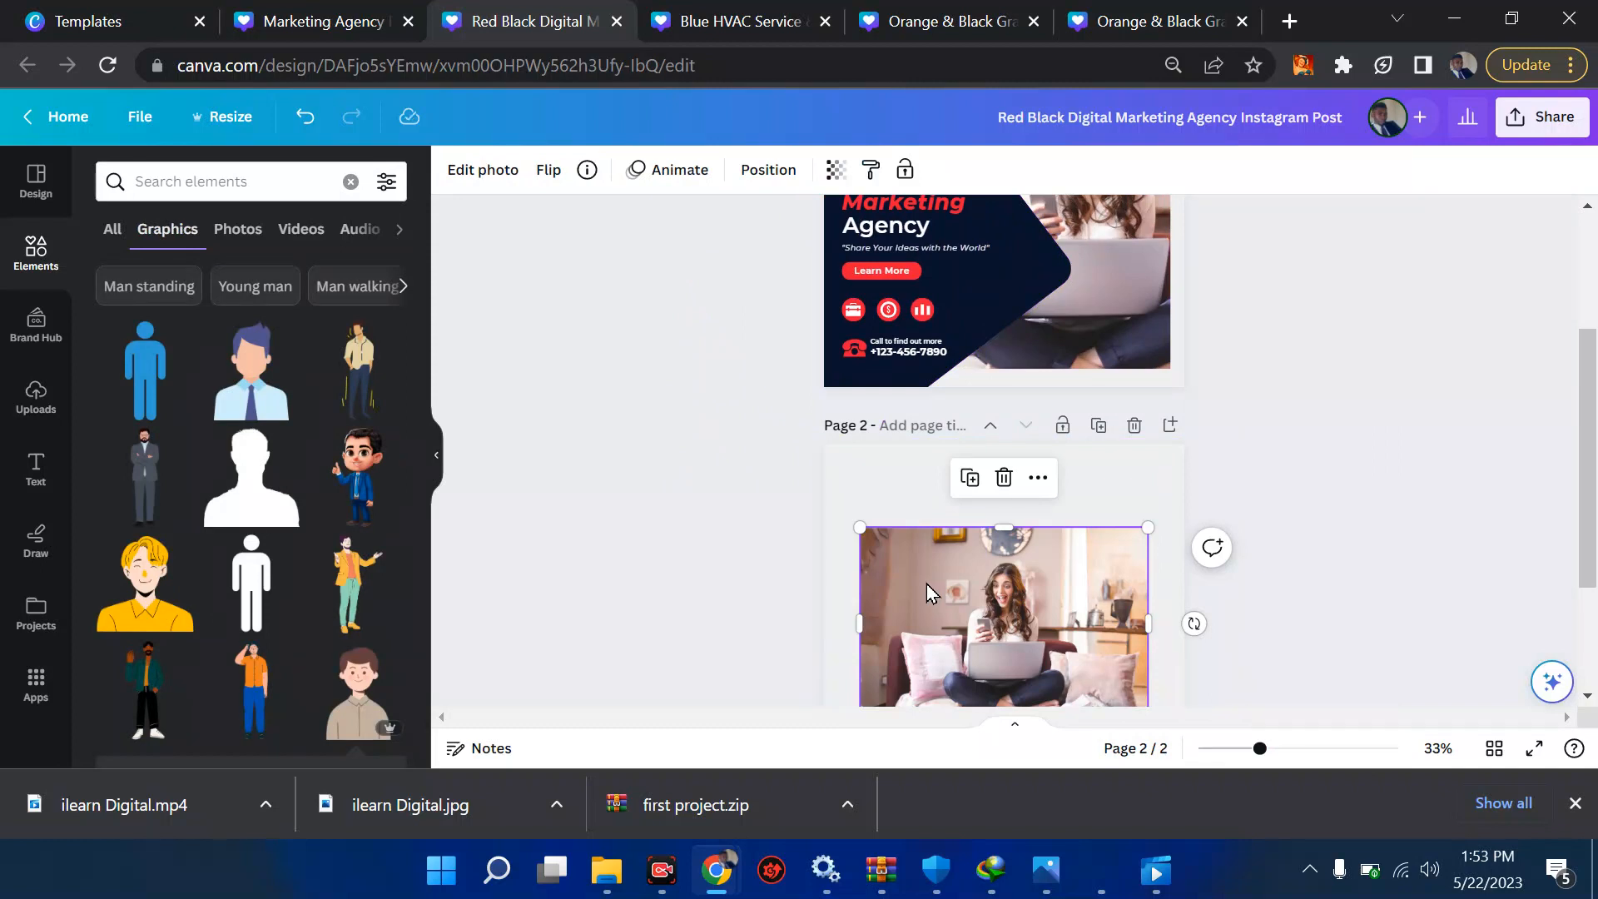
pyautogui.moveTo(927, 582); pyautogui.dragTo(908, 641)
# - Detach the woman's photo from its frame on page 1 again and move the loose image to the left
pyautogui.scroll(3, 1011, 464)
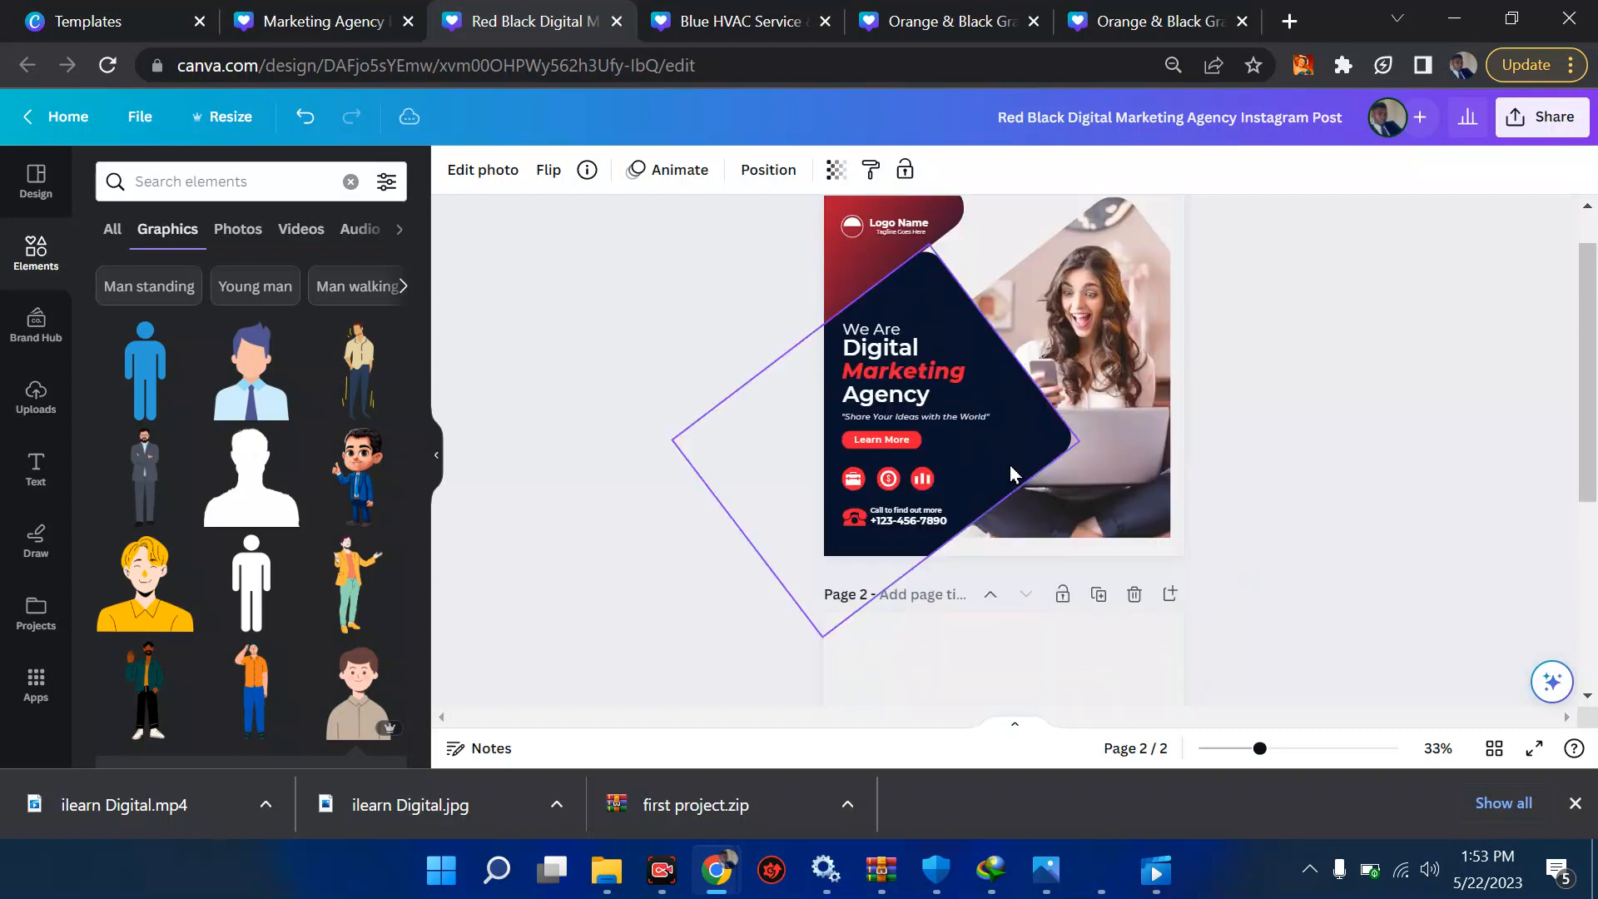
pyautogui.click(1084, 382)
pyautogui.rightClick(1086, 380)
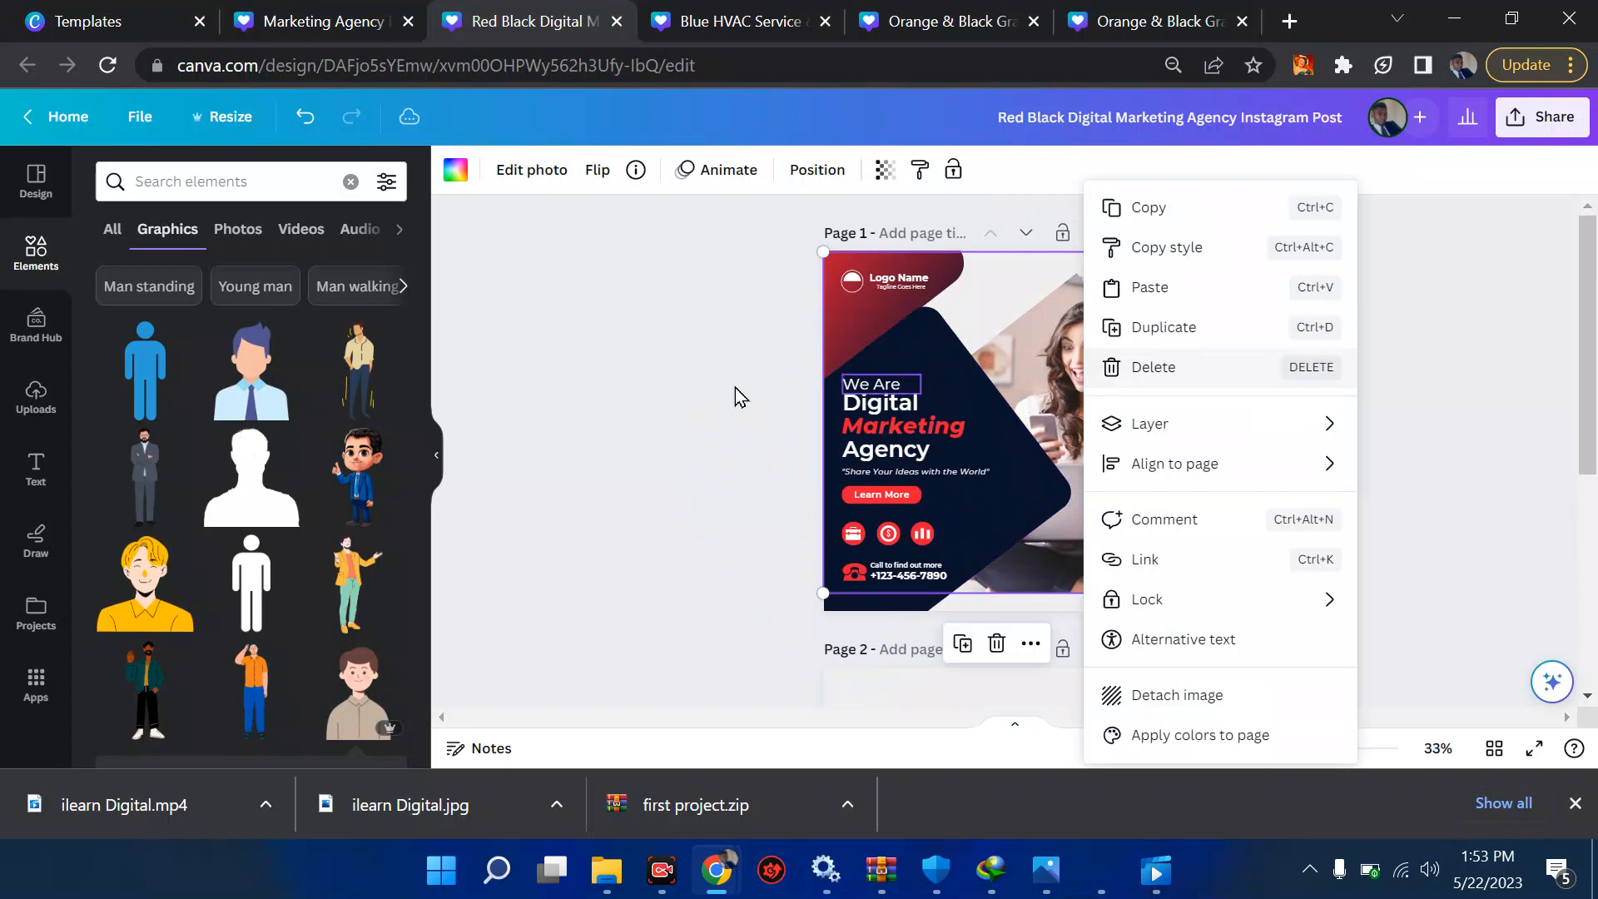
pyautogui.click(621, 386)
pyautogui.rightClick(1106, 369)
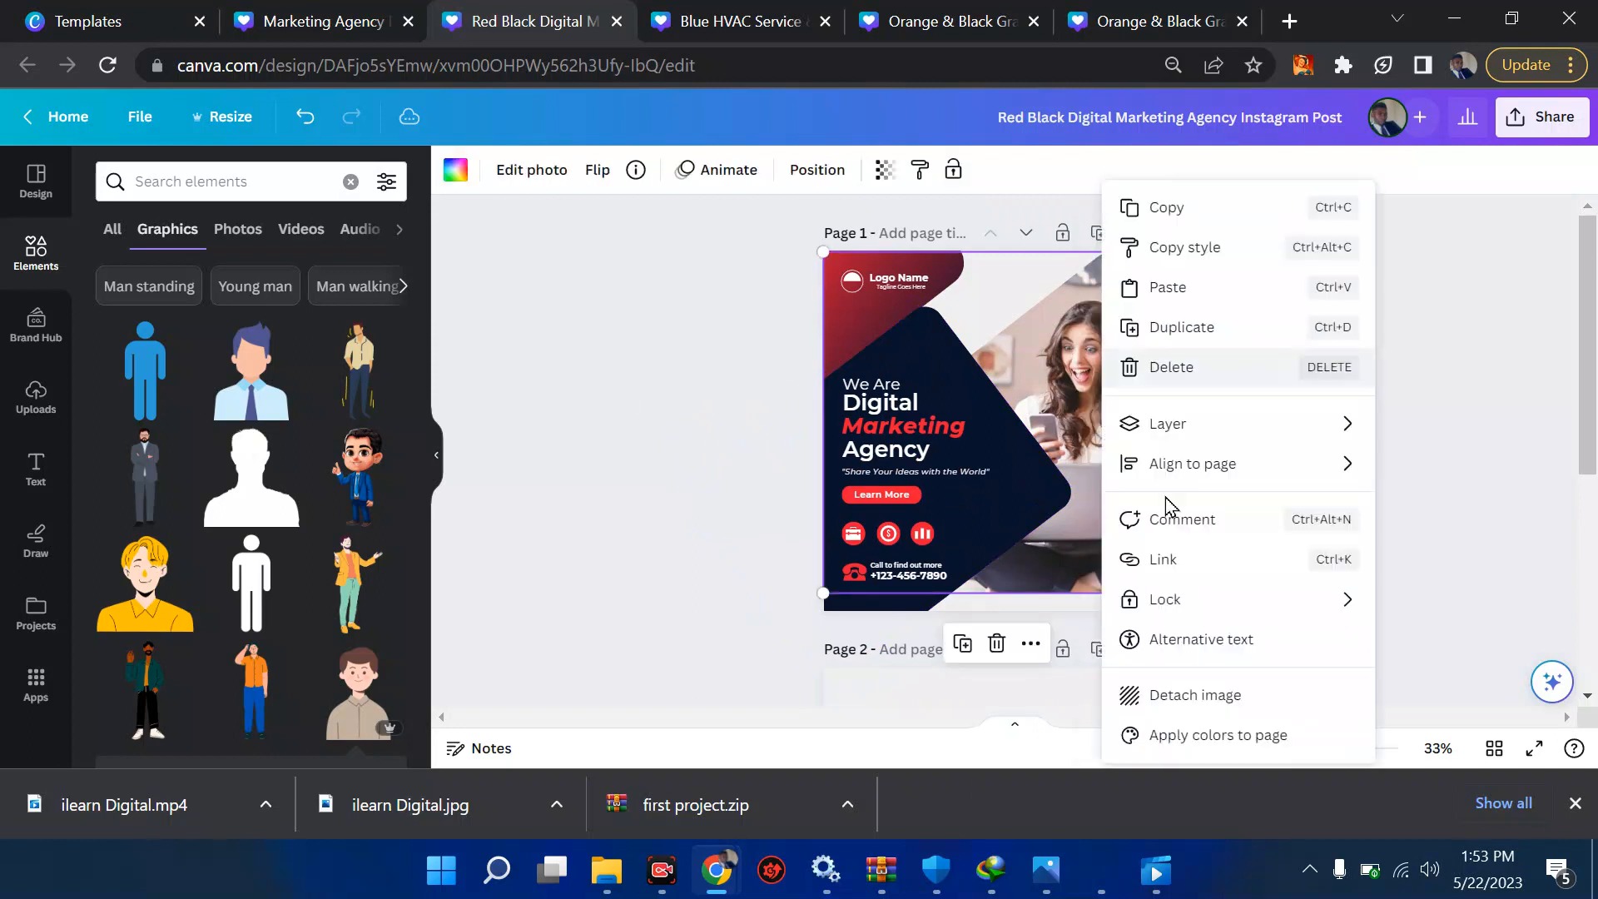
pyautogui.click(1188, 703)
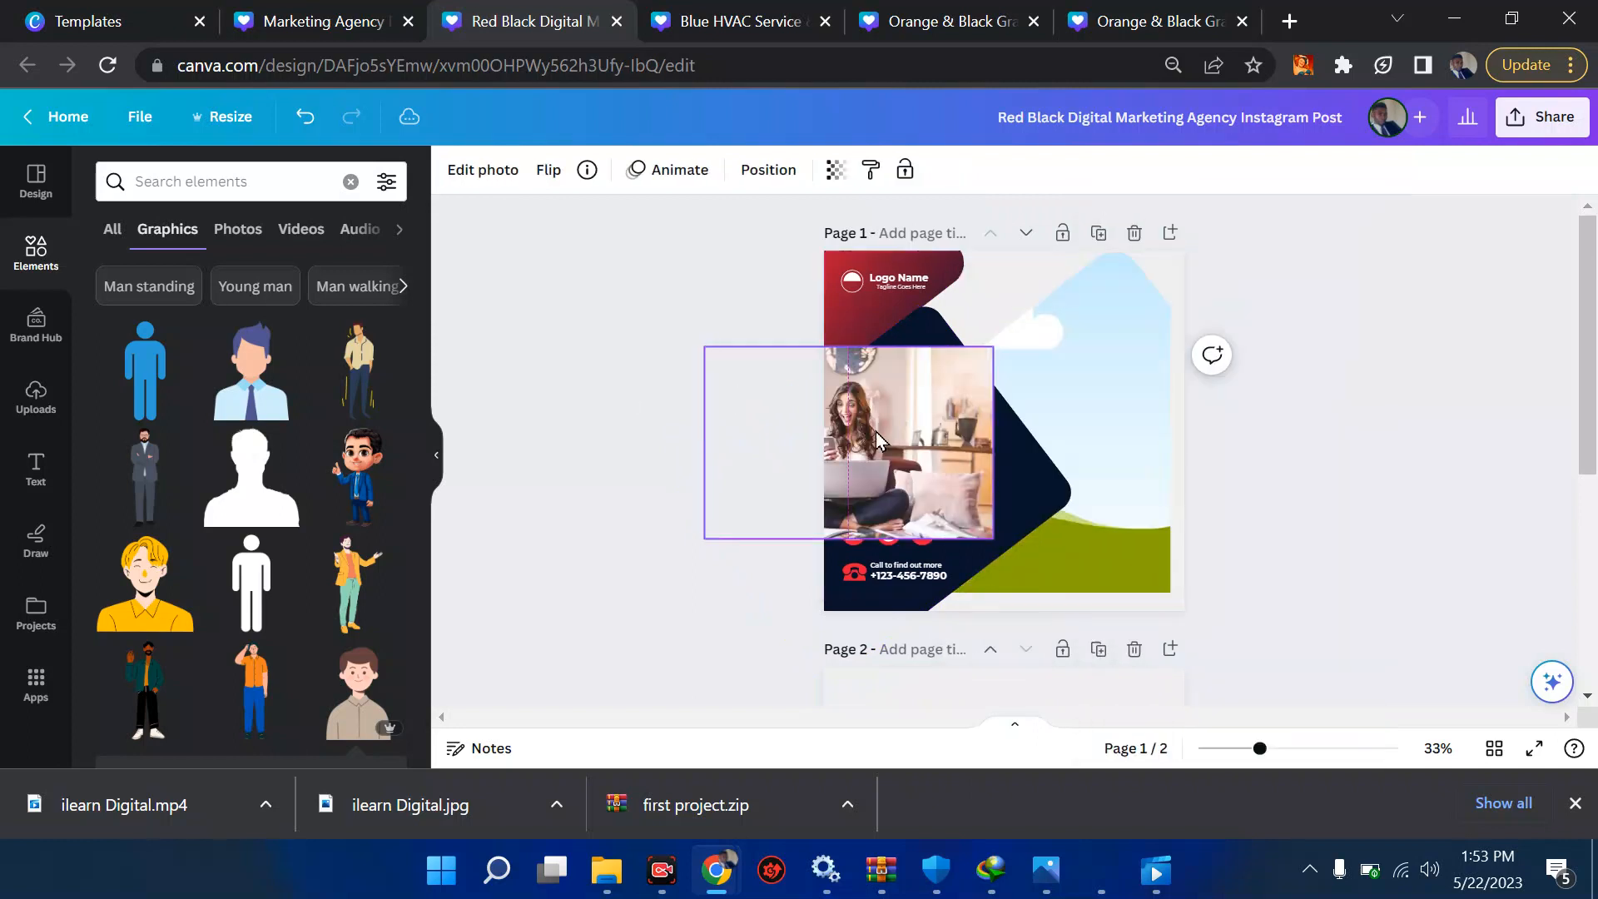
# - Shift the empty frame slightly, view its alternative text settings, and undo the changes to the frame and photo
pyautogui.moveTo(1097, 379)
pyautogui.mouseDown()
pyautogui.moveTo(1163, 386)
pyautogui.moveTo(1127, 343)
pyautogui.moveTo(980, 341)
pyautogui.moveTo(1091, 328)
pyautogui.moveTo(1094, 383)
pyautogui.mouseUp()
pyautogui.rightClick(1094, 384)
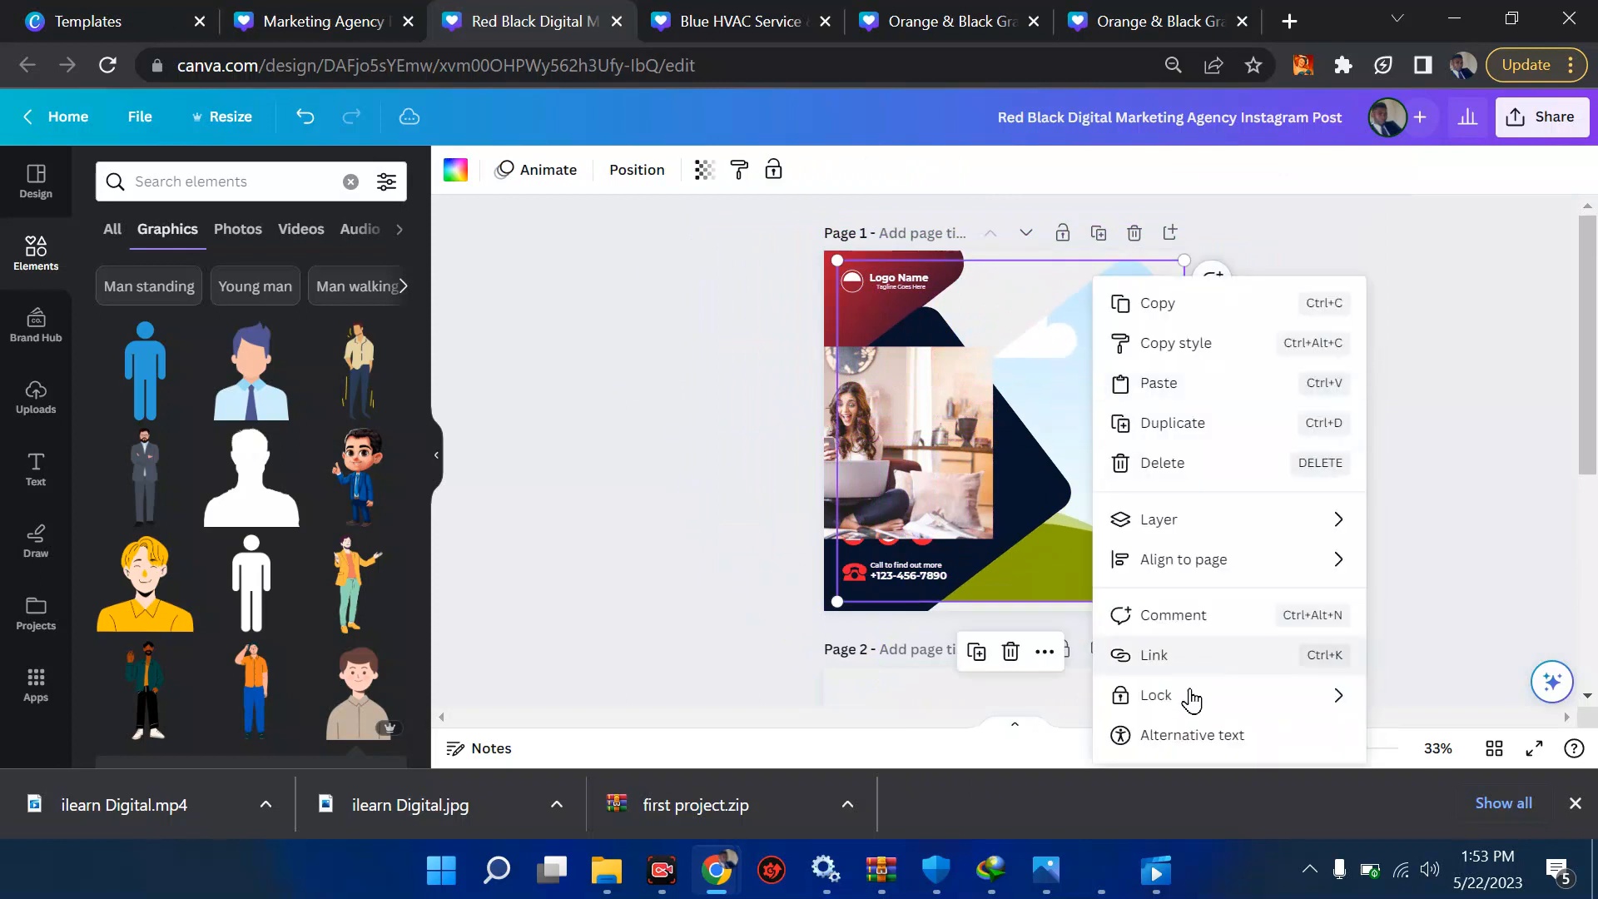
pyautogui.click(1161, 734)
pyautogui.click(1178, 439)
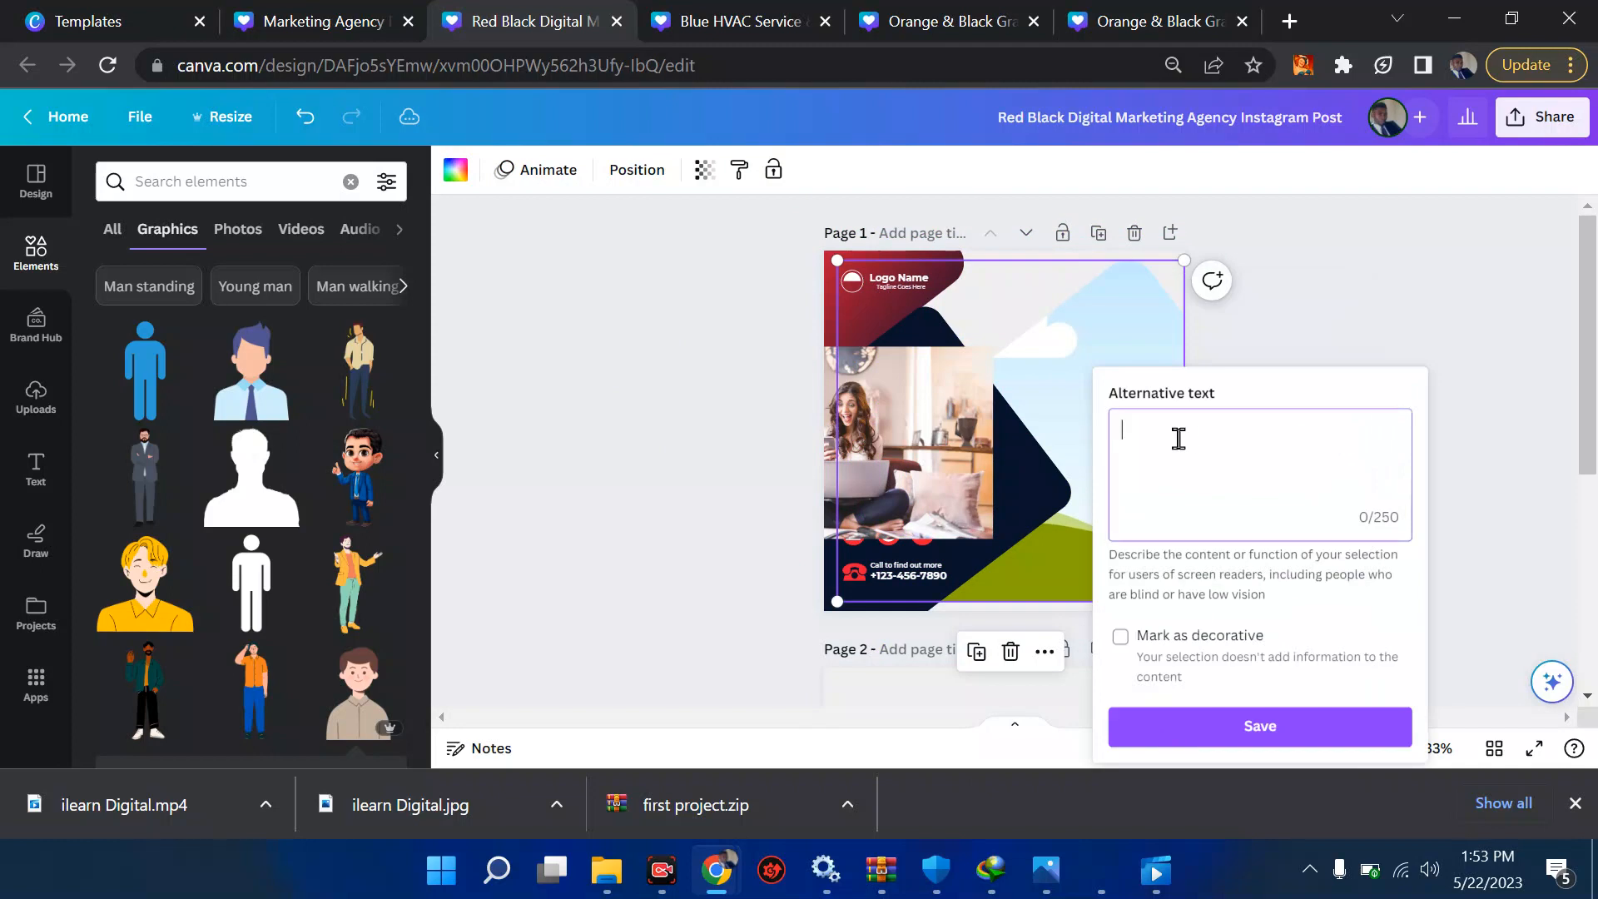
pyautogui.click(1393, 263)
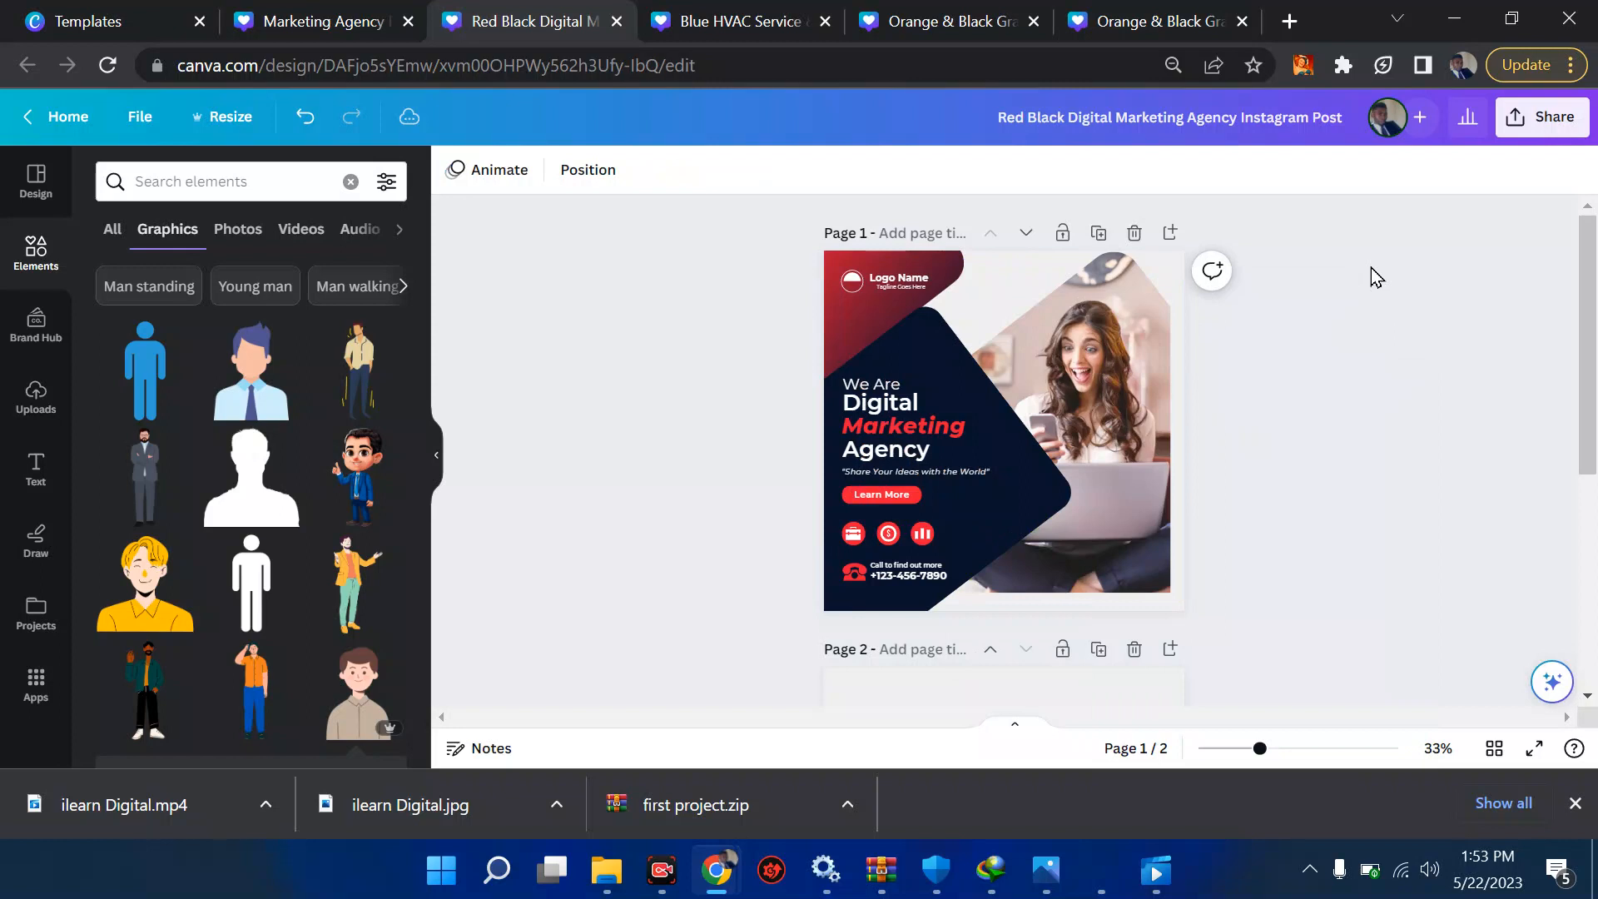
# - Check the pasted photo on page 2 and add a square shape to the middle of page 1
pyautogui.scroll(-5, 1316, 363)
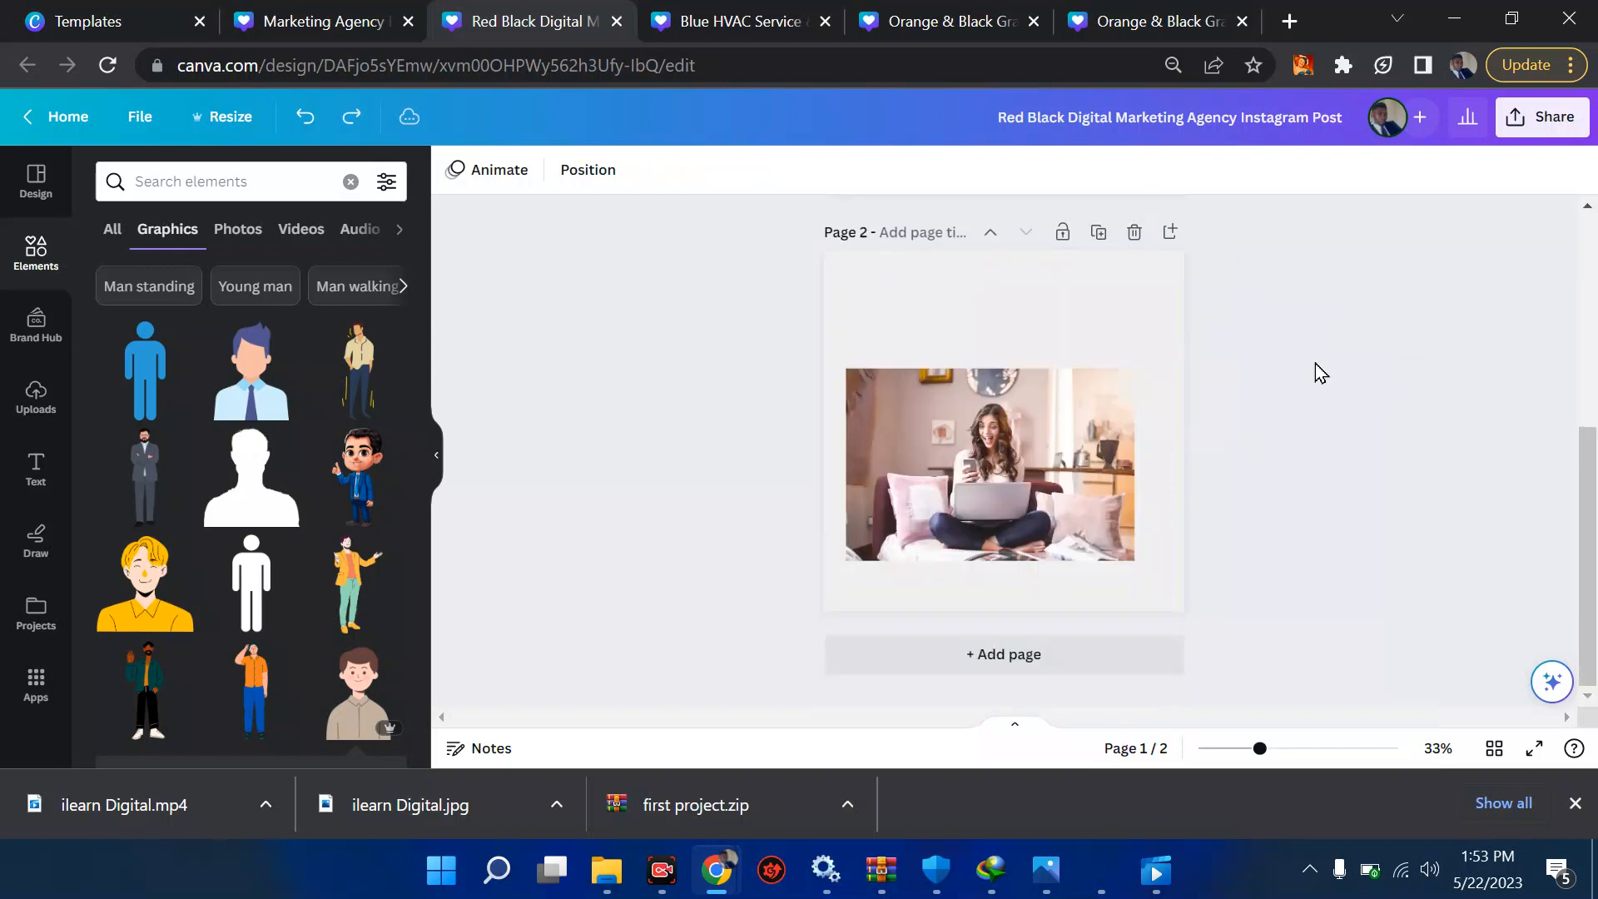
pyautogui.scroll(3, 807, 303)
pyautogui.click(243, 181)
pyautogui.press('r')
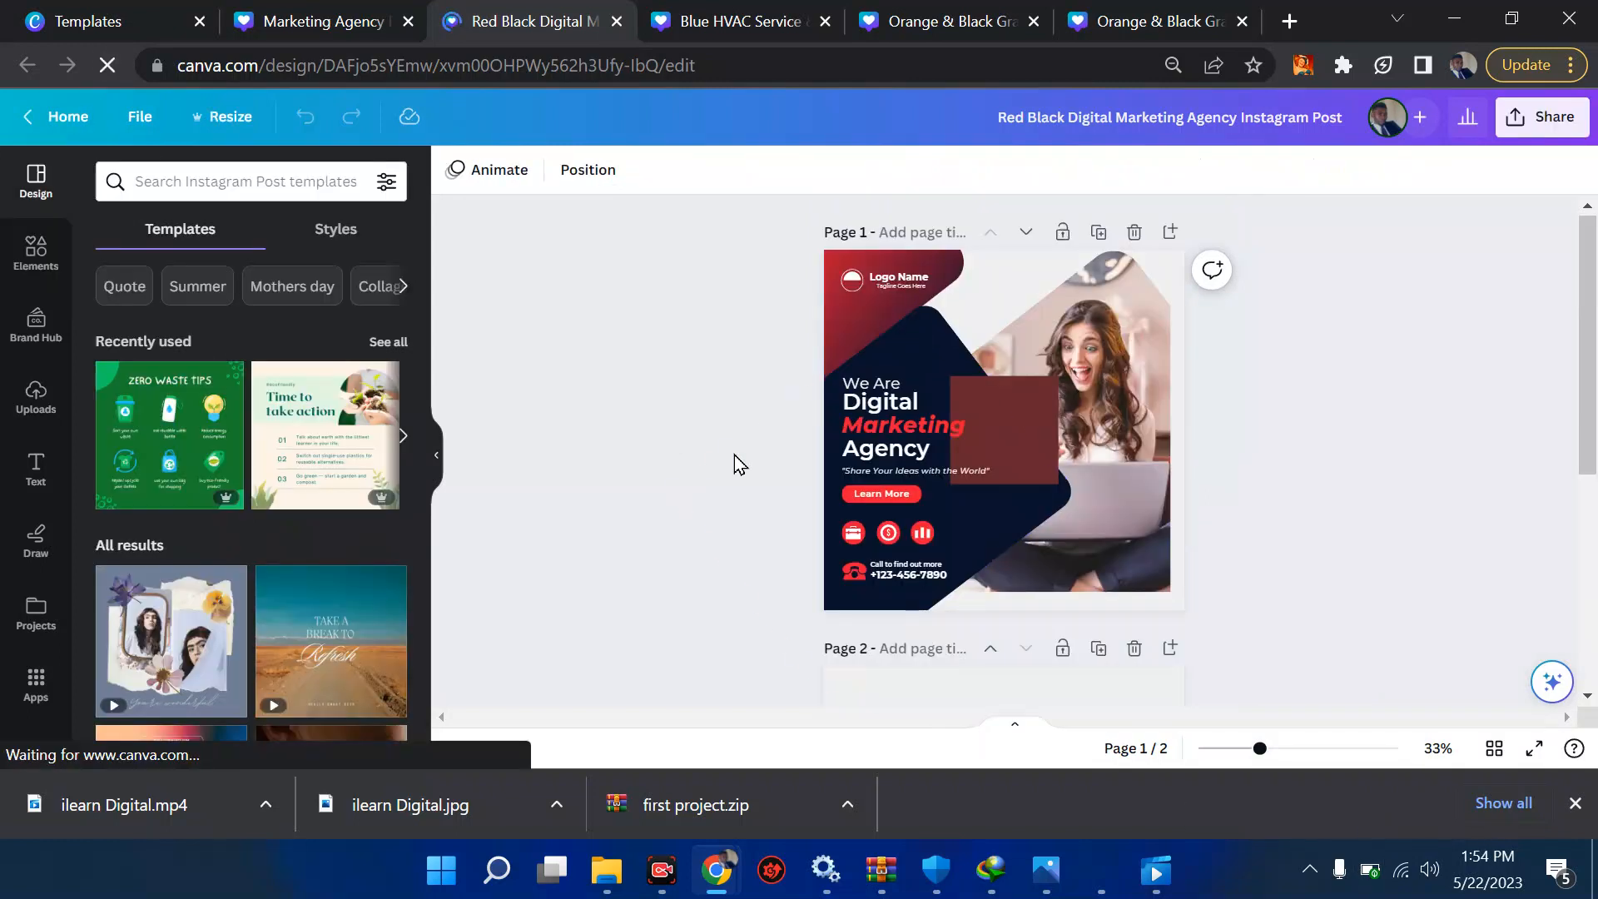
# - Search the Instagram Post templates for "frames" and move the framed photo on page 1 slightly to the right
pyautogui.click(263, 183)
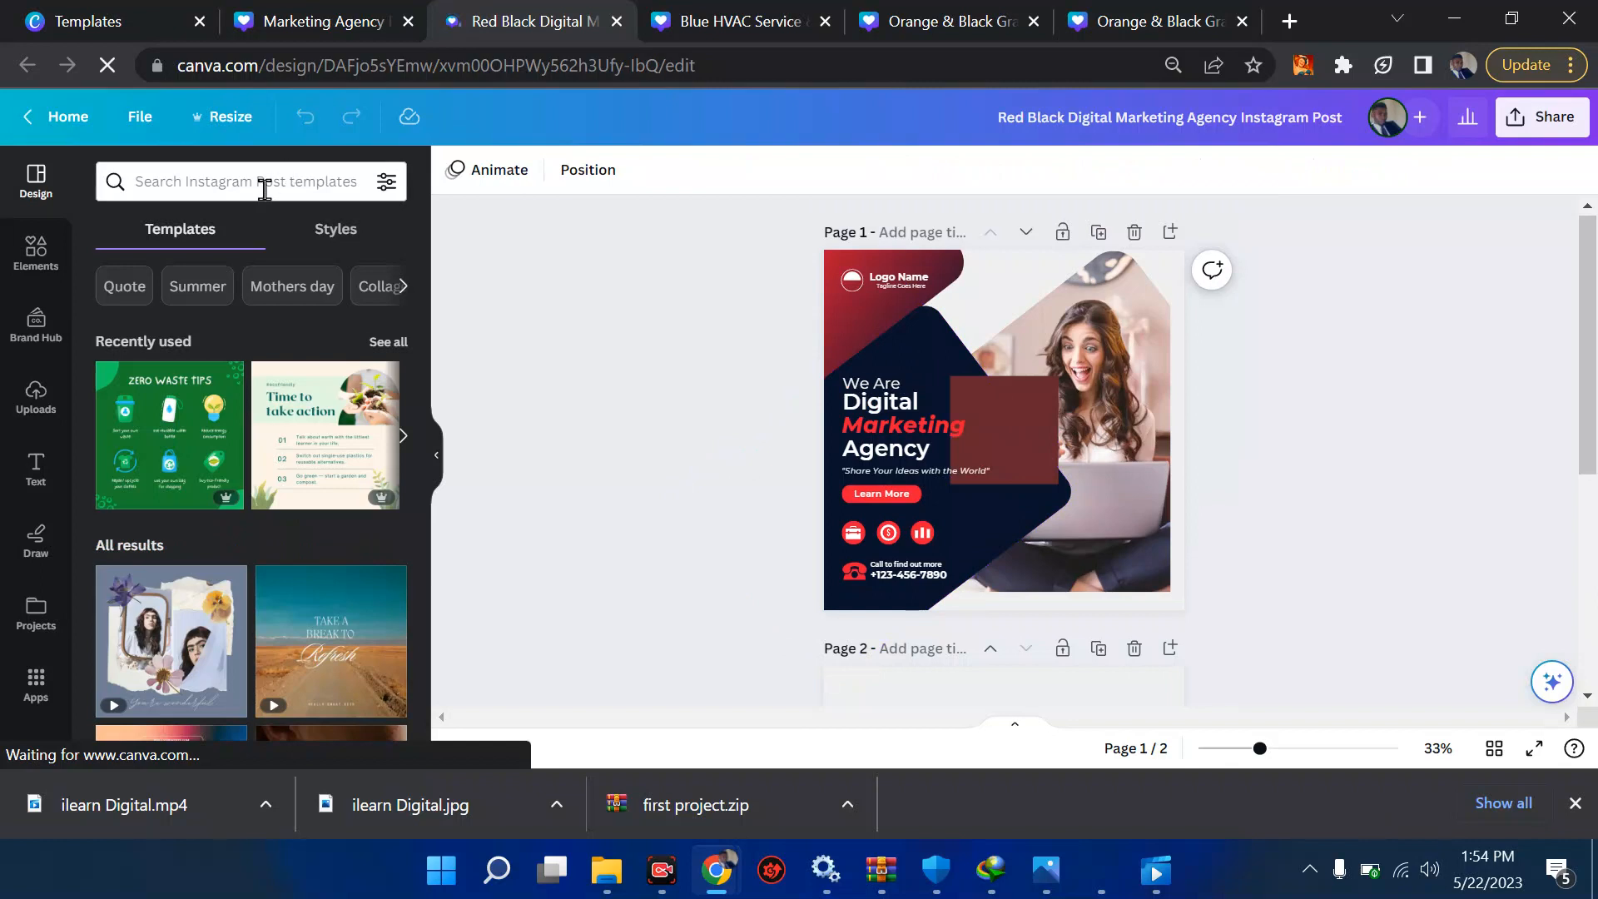
pyautogui.write('frames')
pyautogui.press('Return')
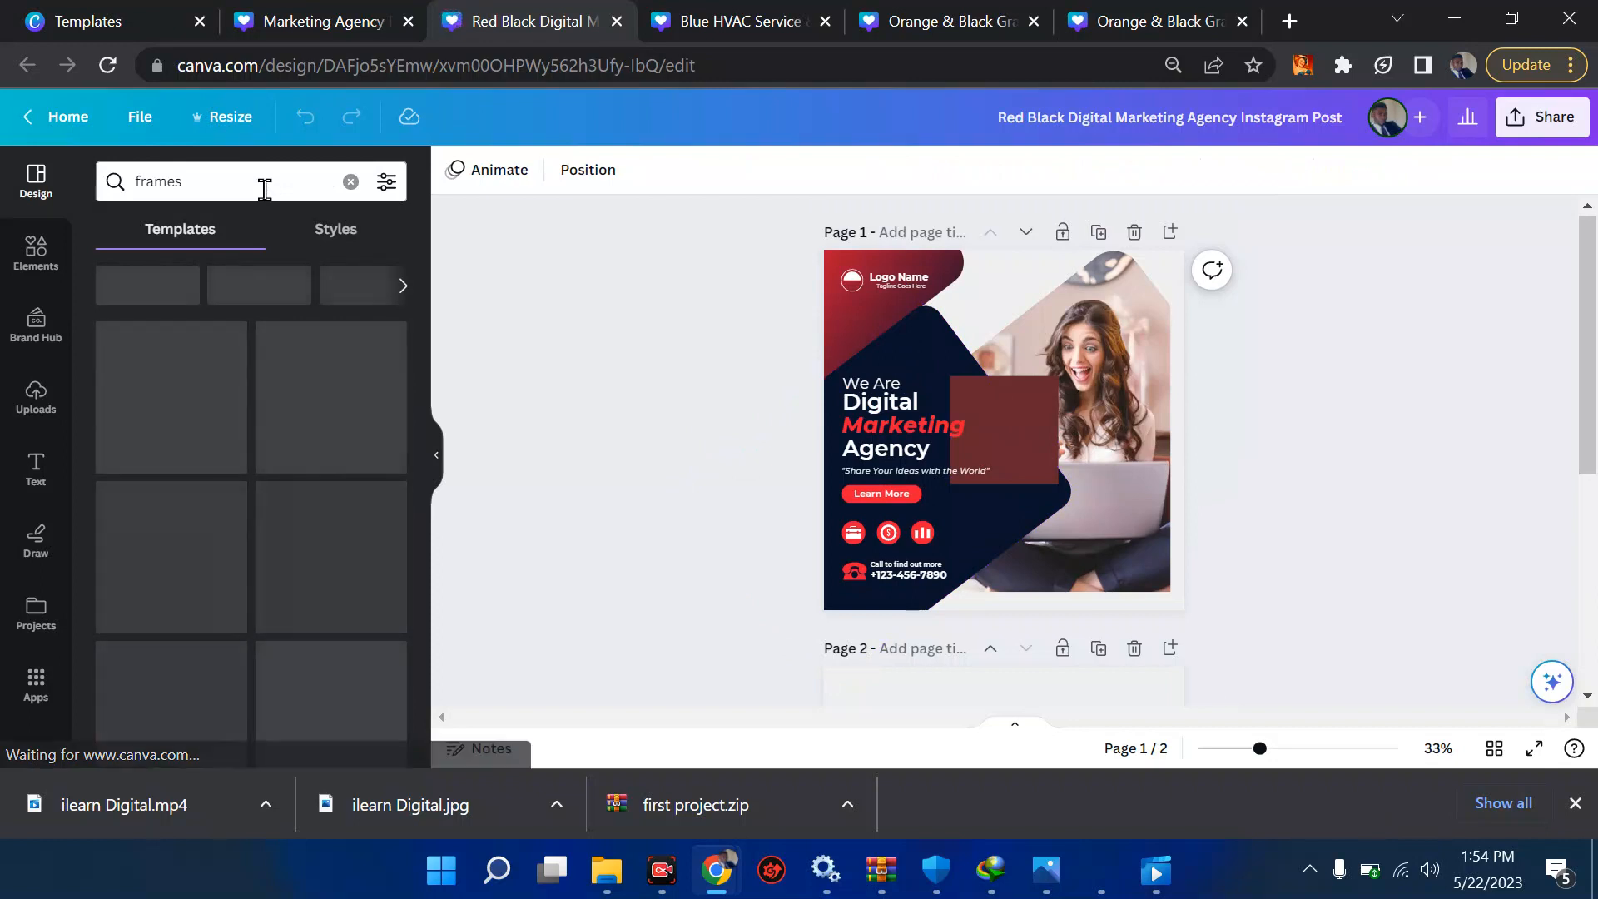
pyautogui.moveTo(1085, 318); pyautogui.dragTo(1093, 322)
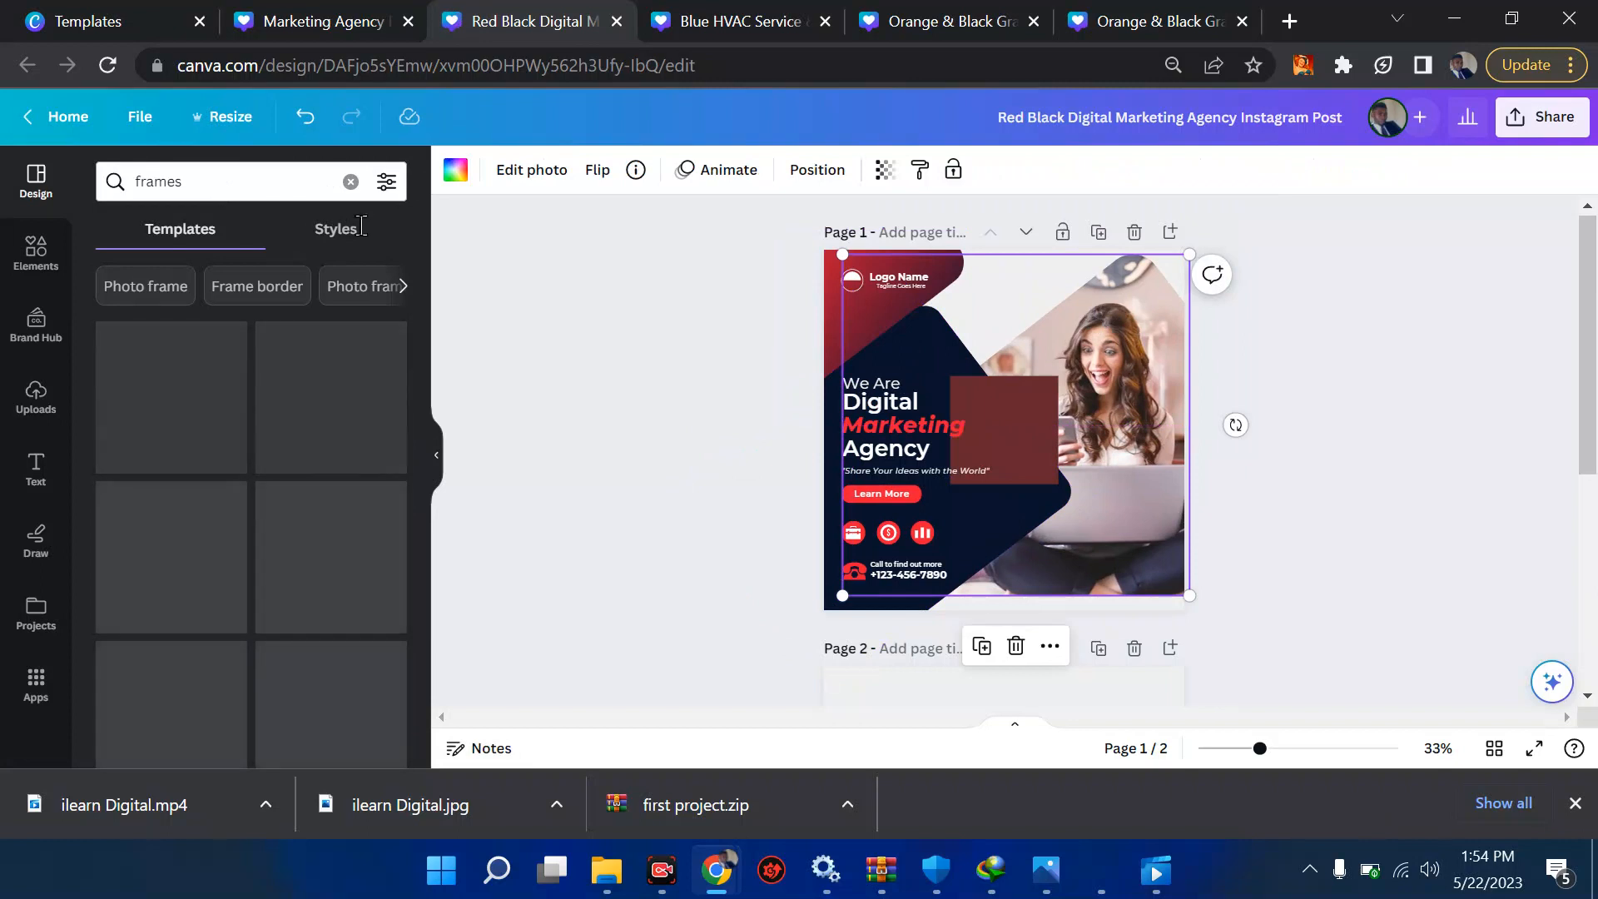
pyautogui.scroll(-3, 884, 410)
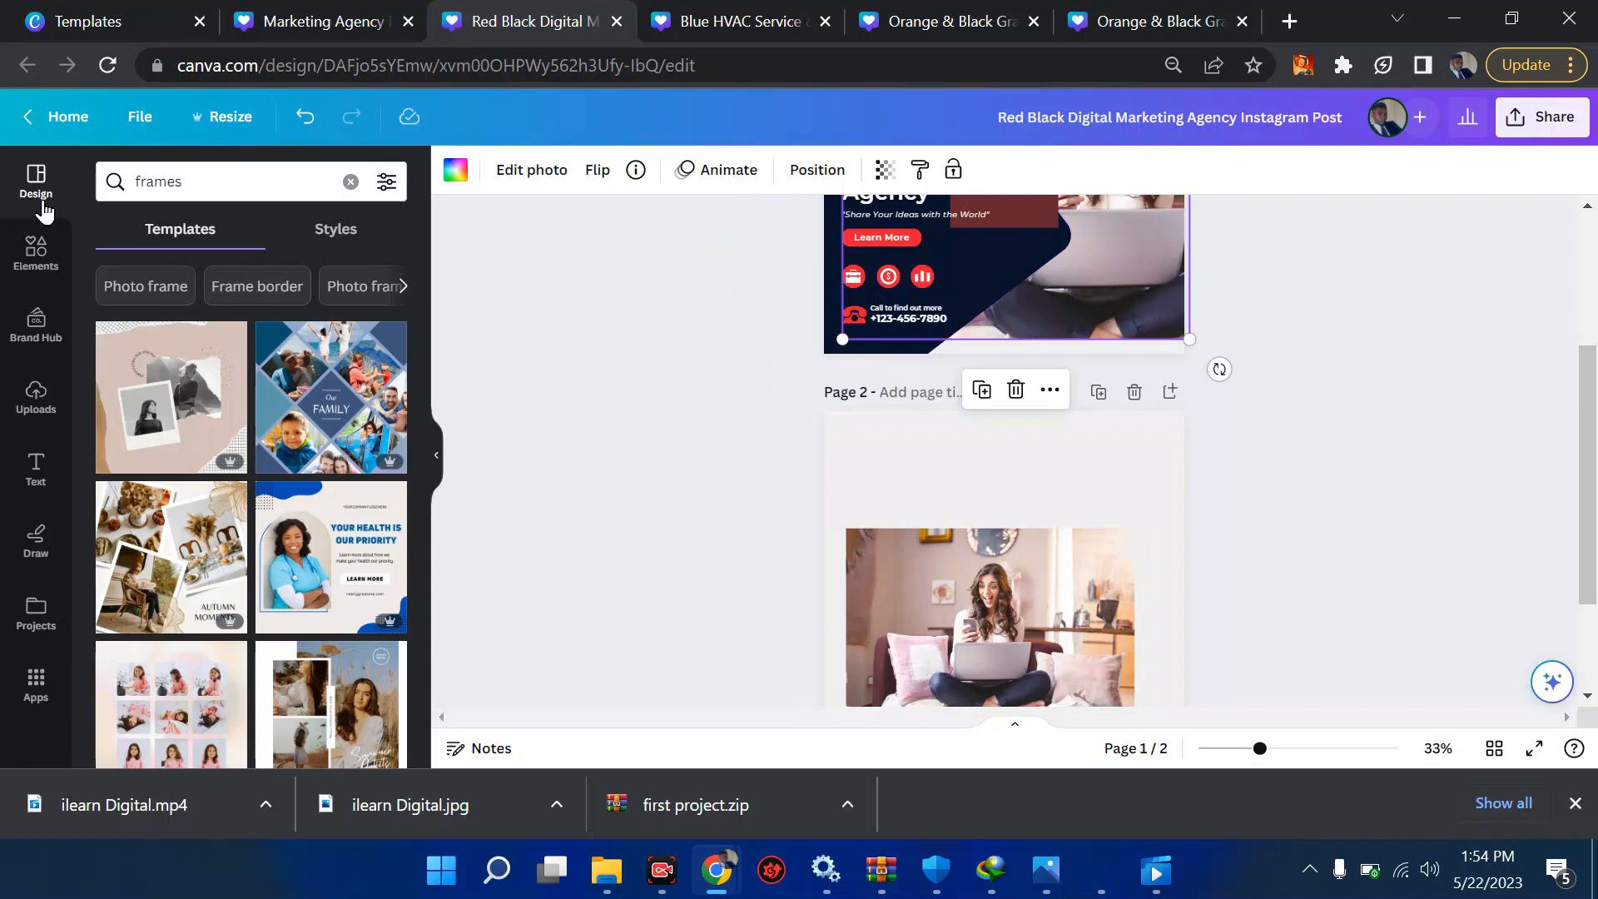
# - Search the elements library for "frames" and show all results in the Frames category
pyautogui.click(33, 262)
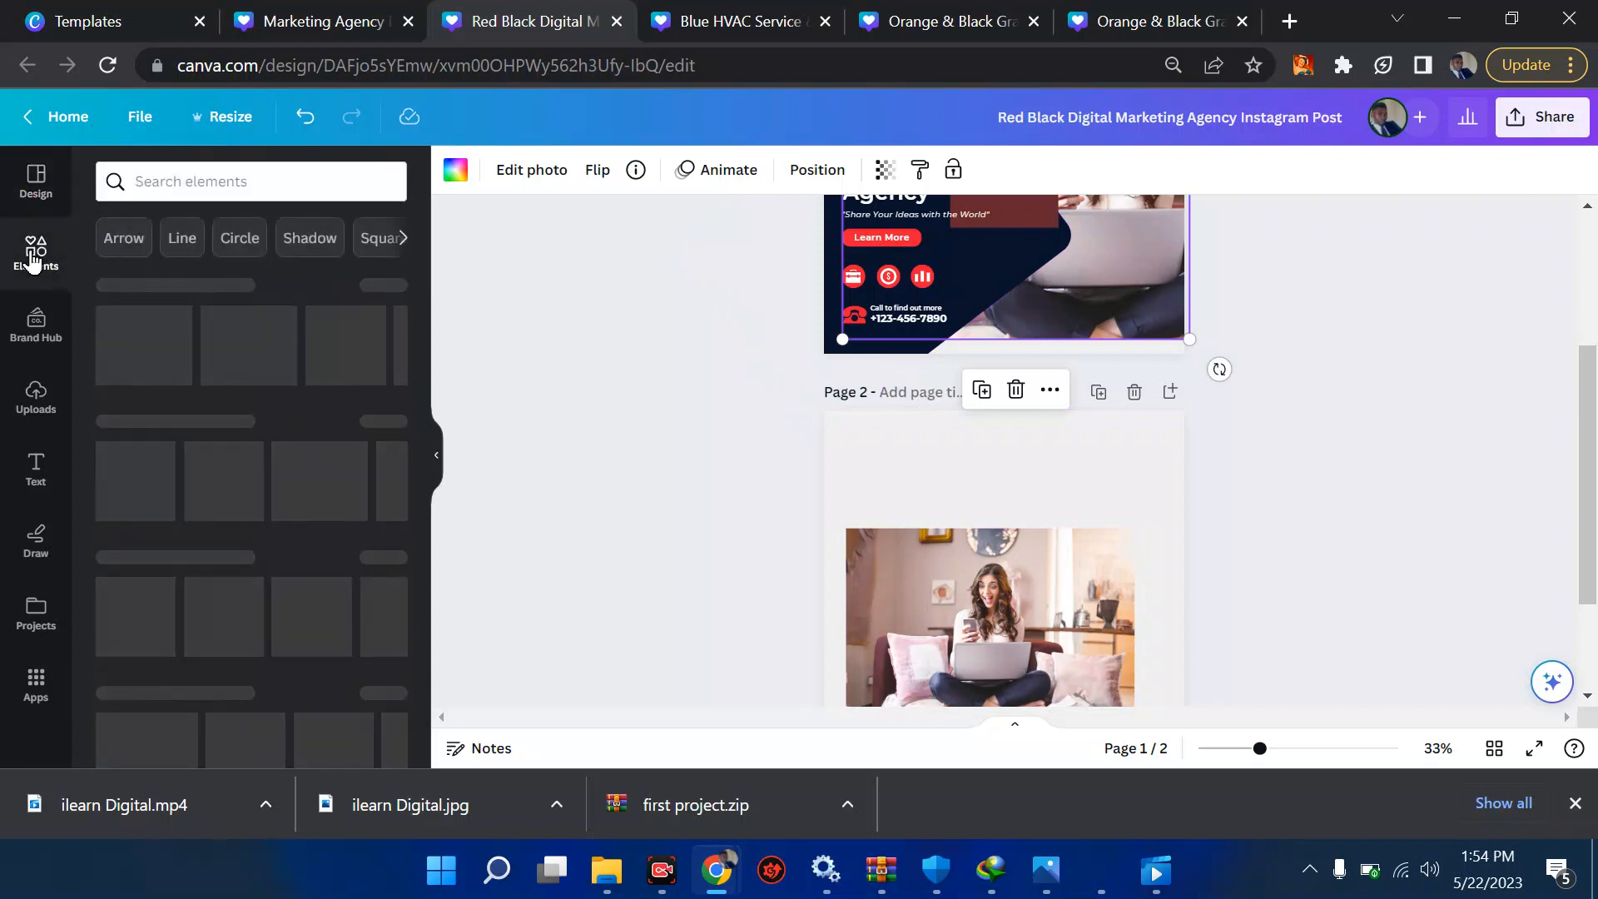
pyautogui.click(183, 181)
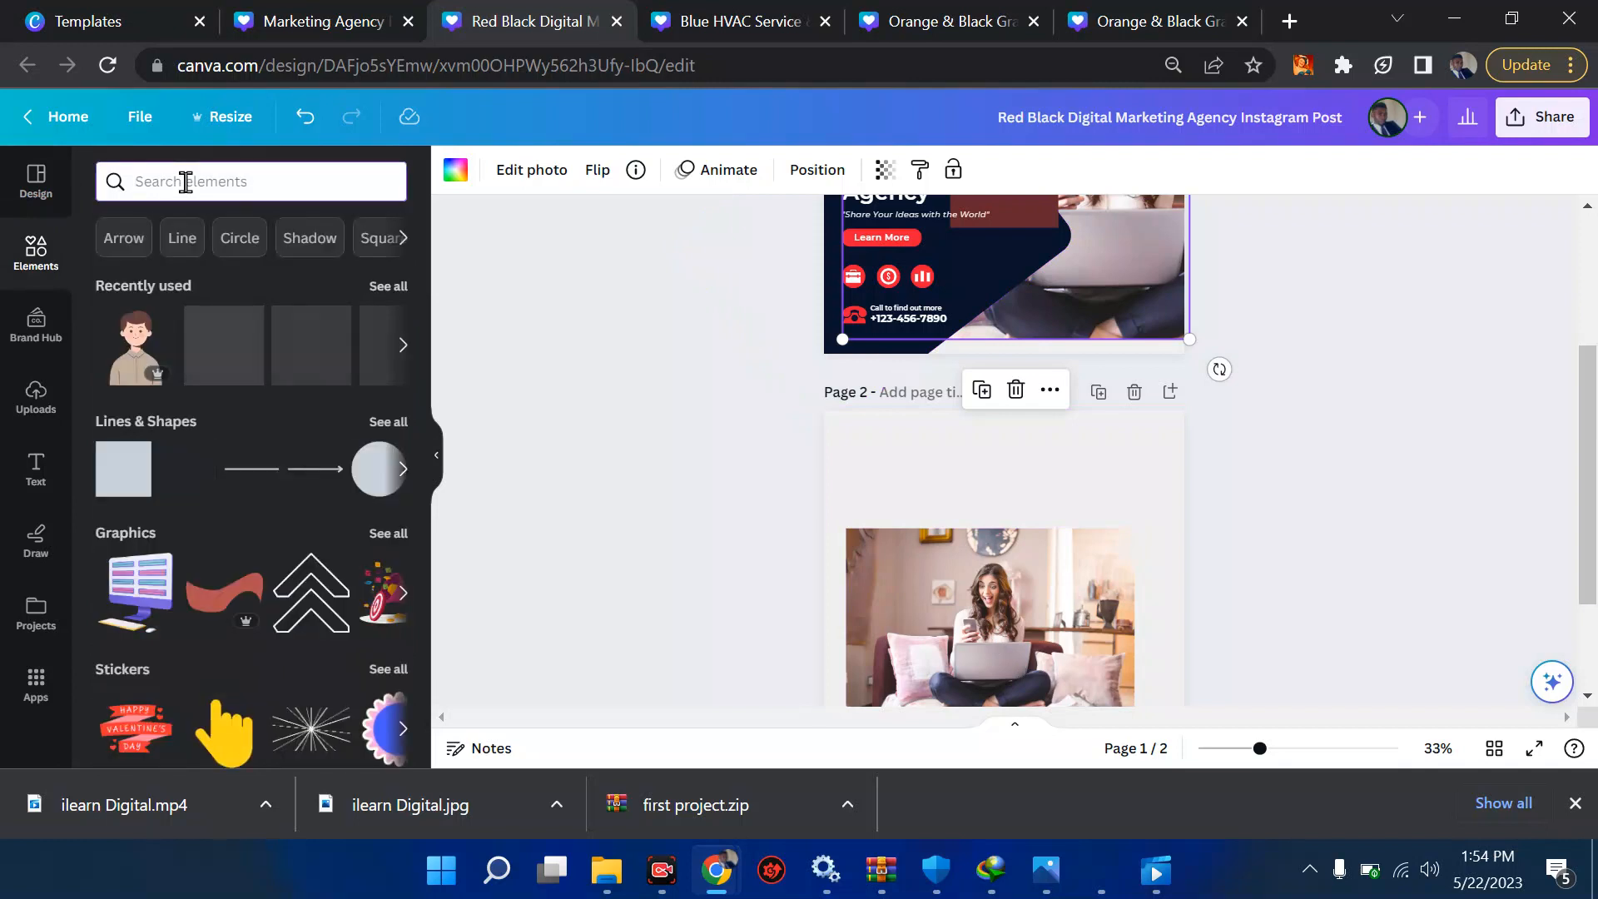
pyautogui.write('frames')
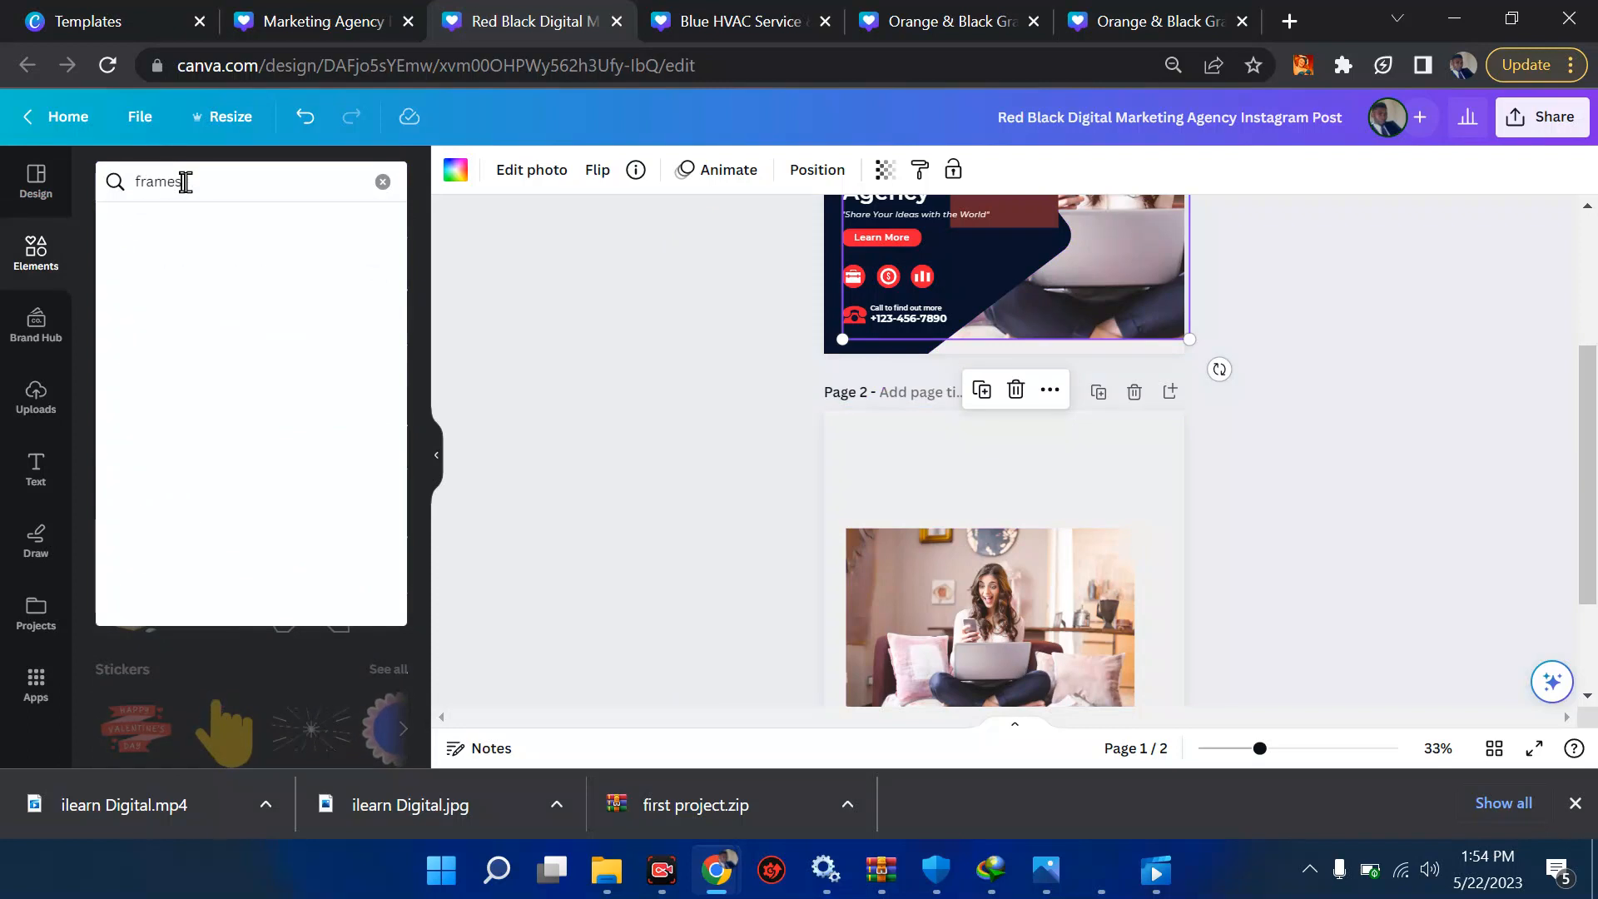
pyautogui.press('Return')
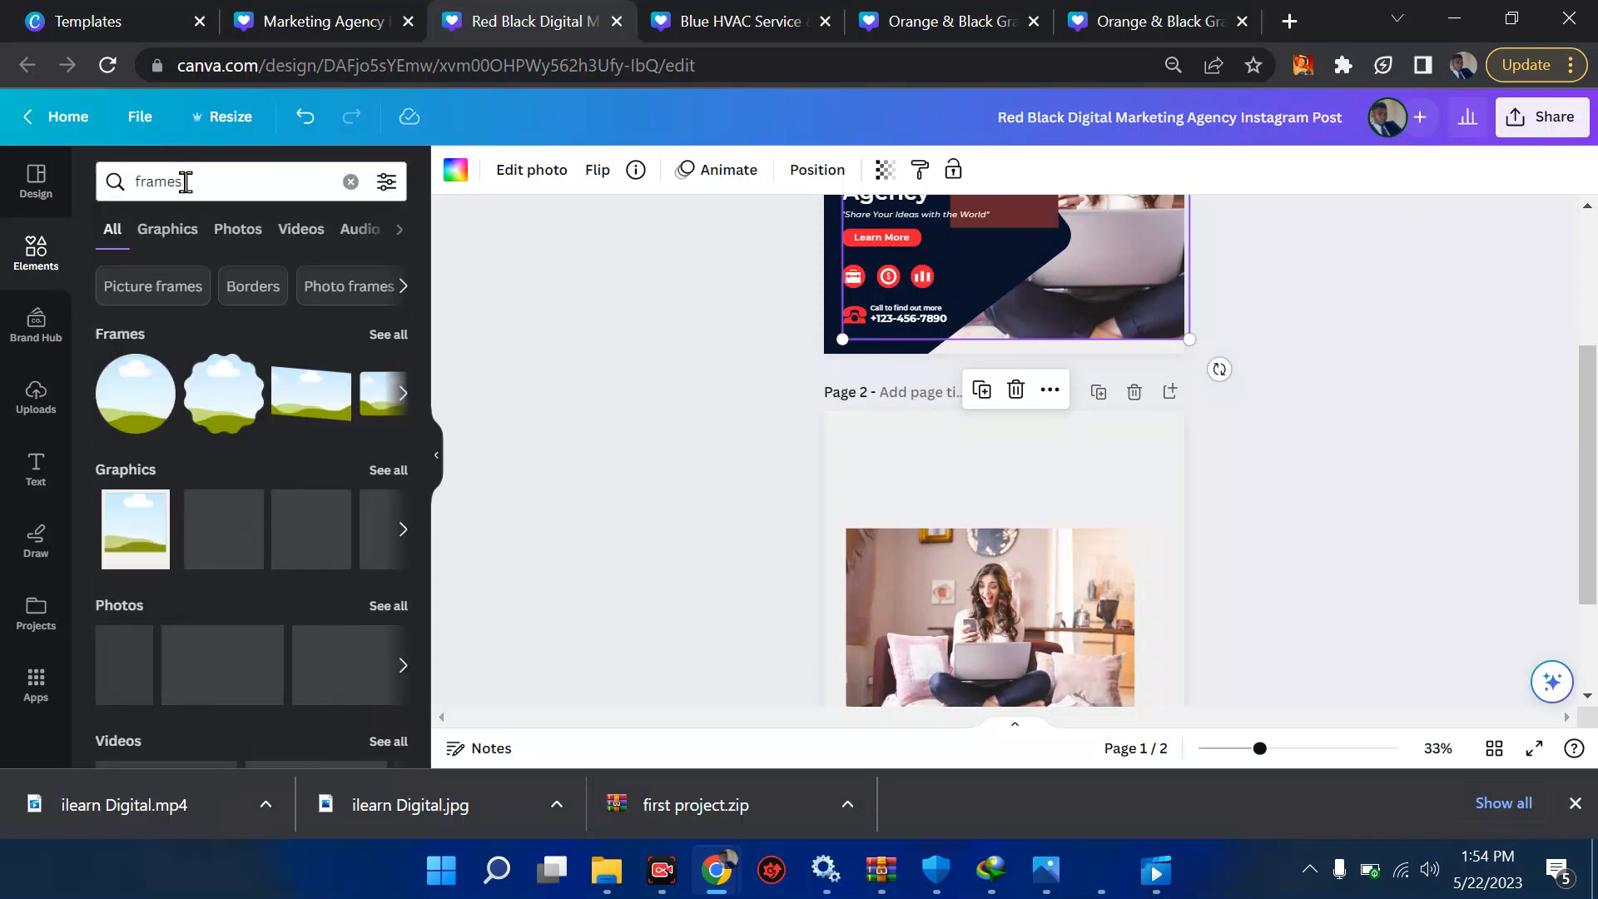
pyautogui.click(388, 335)
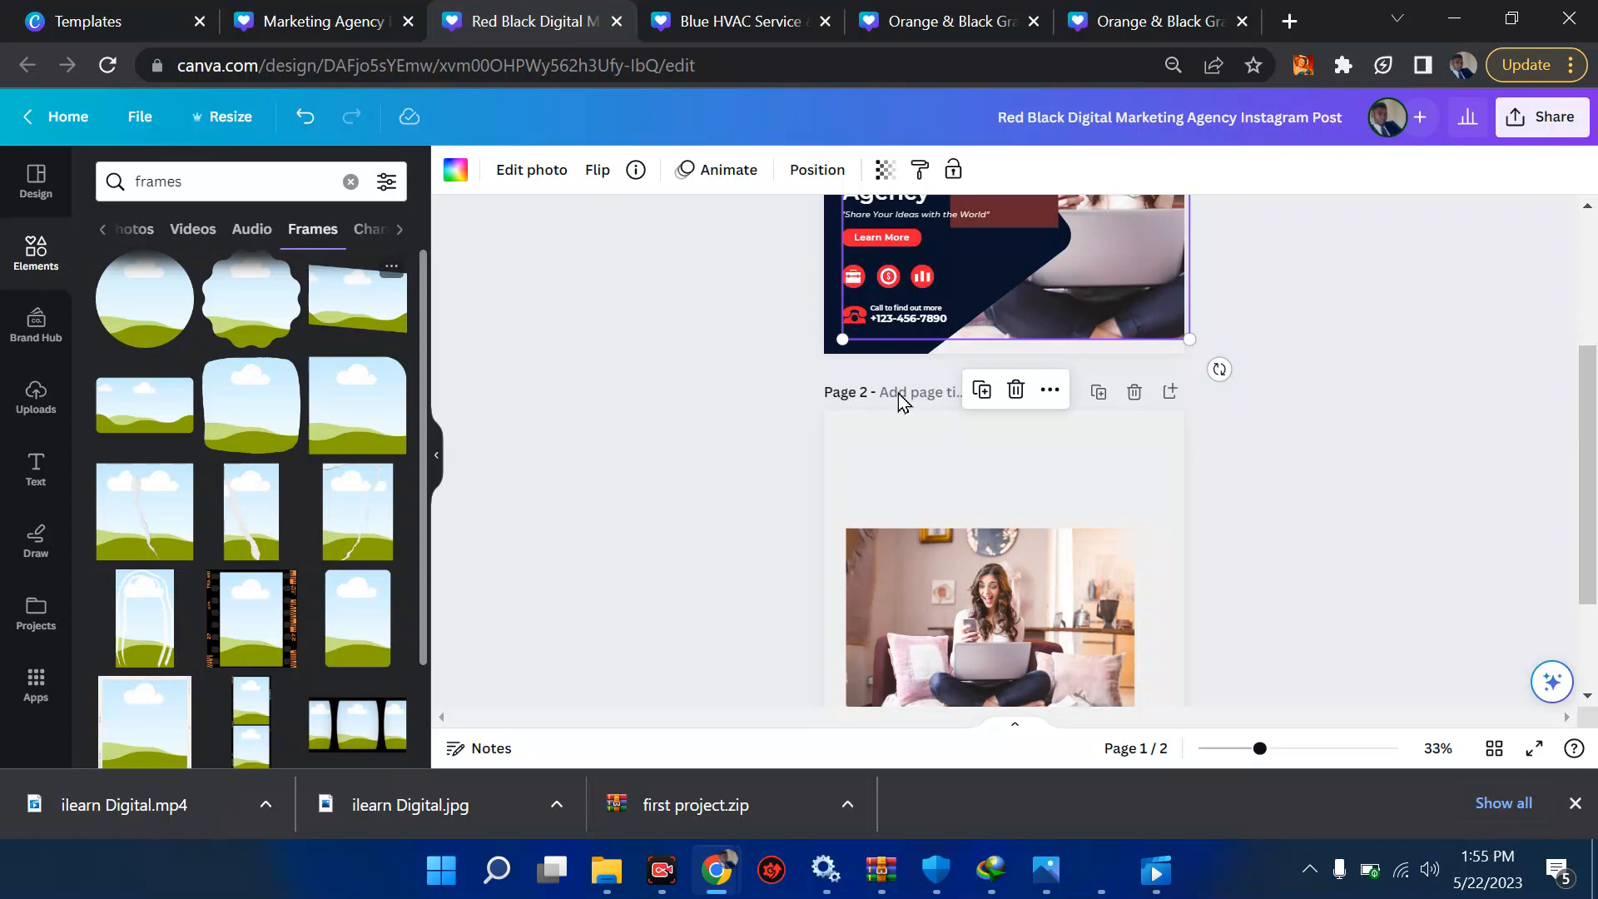
# - Browse the available frame shapes, including device mockups, brush strokes, rings and letters
pyautogui.scroll(2, 1006, 418)
pyautogui.scroll(1, 1091, 361)
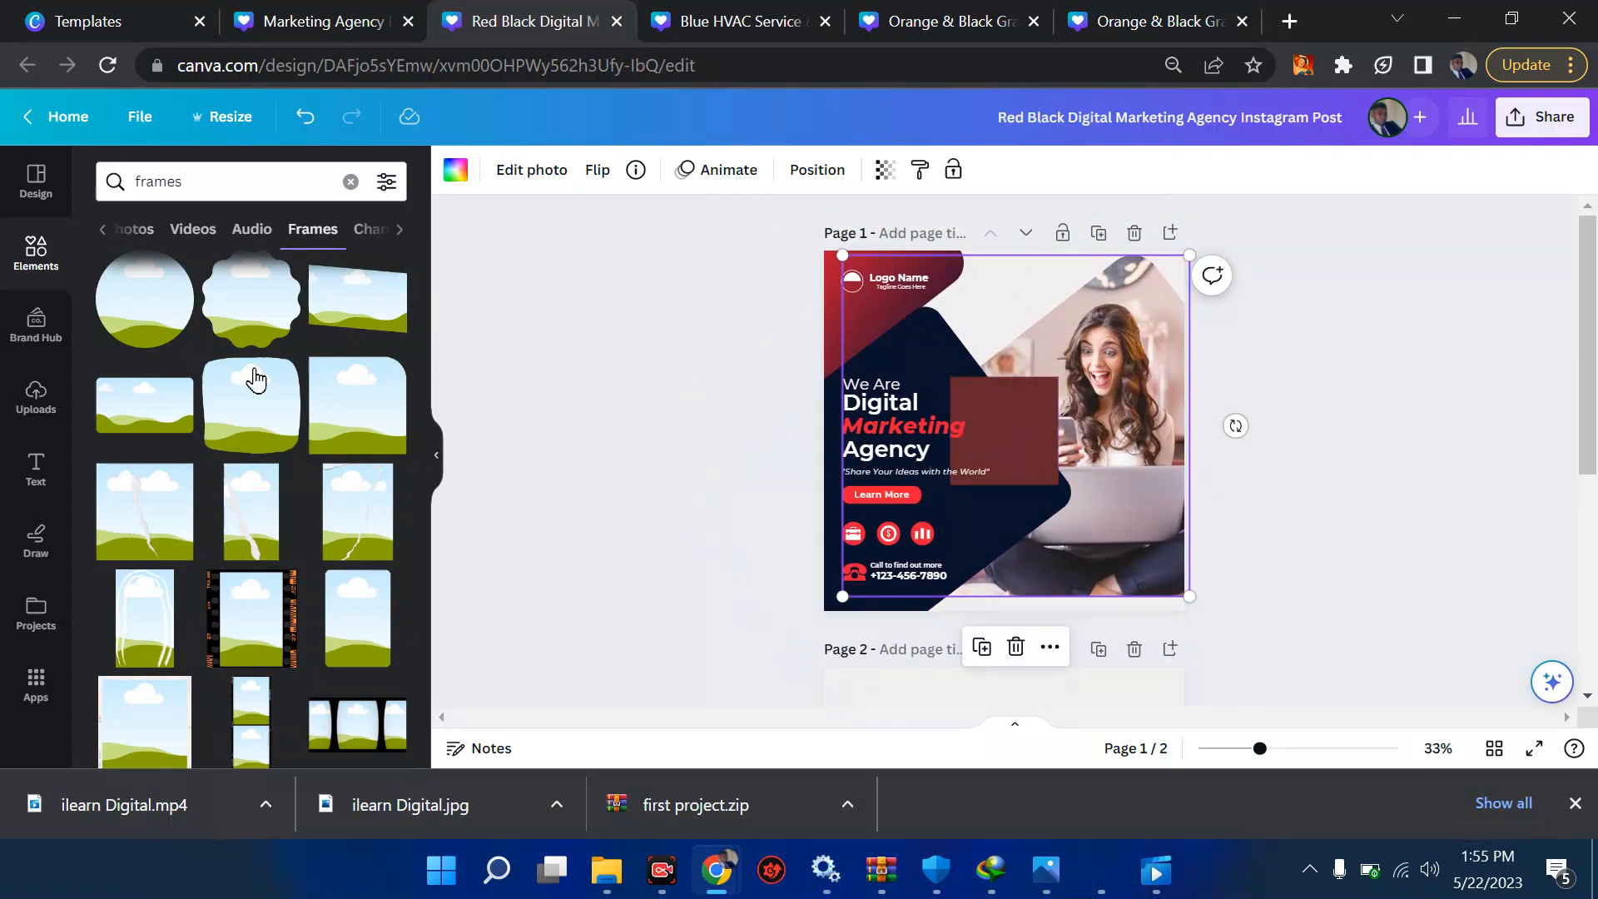
pyautogui.scroll(-10, 257, 371)
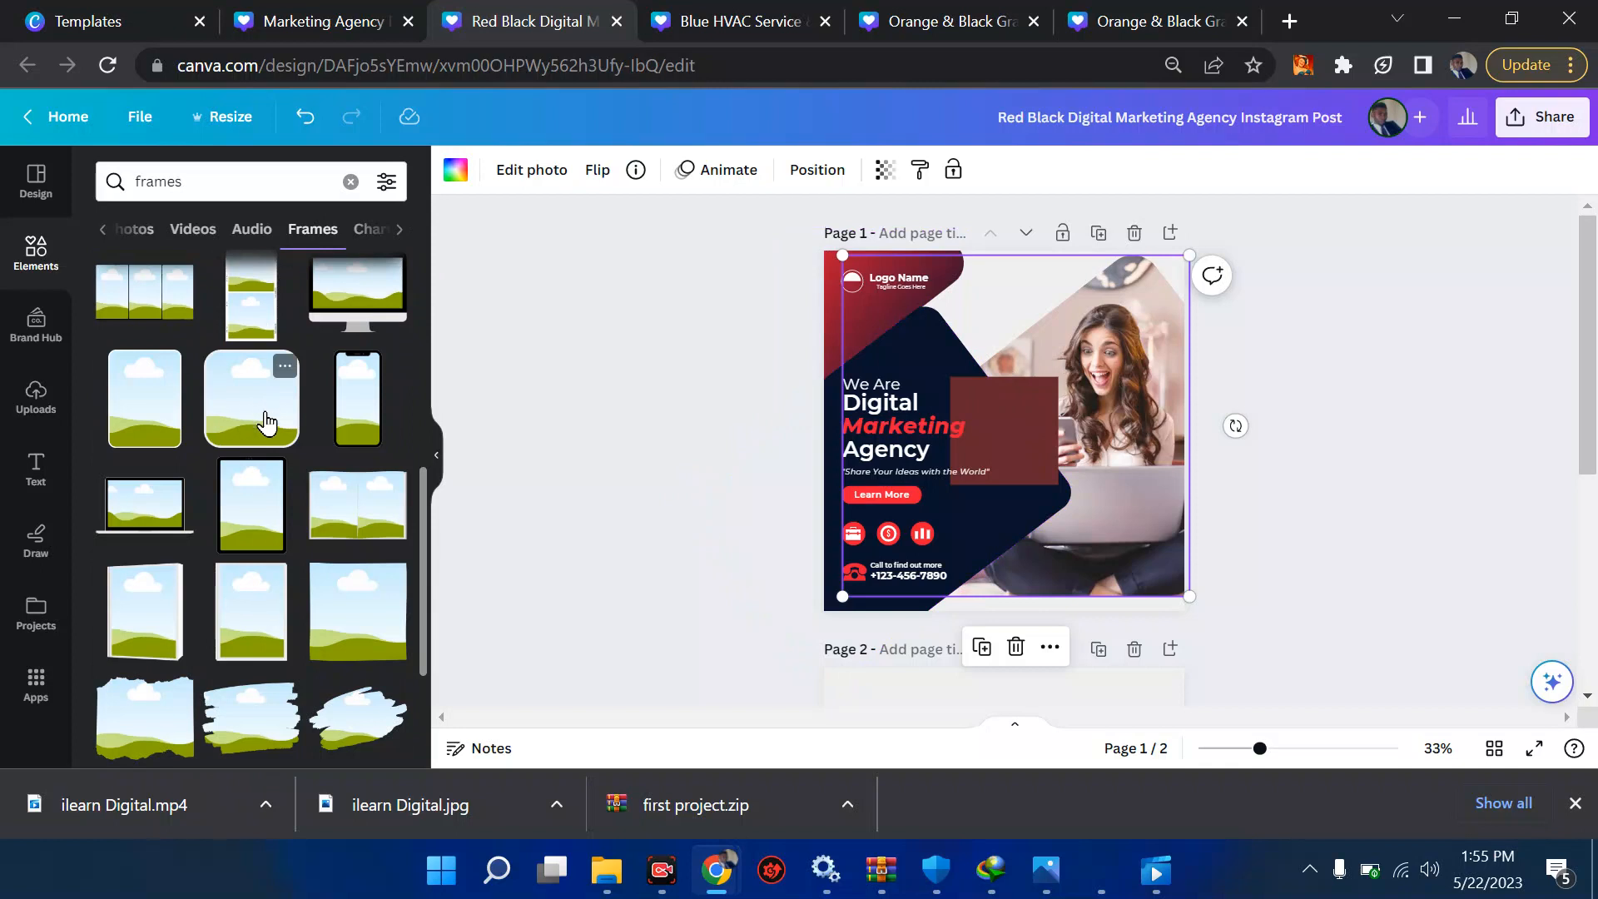
pyautogui.scroll(-5, 265, 414)
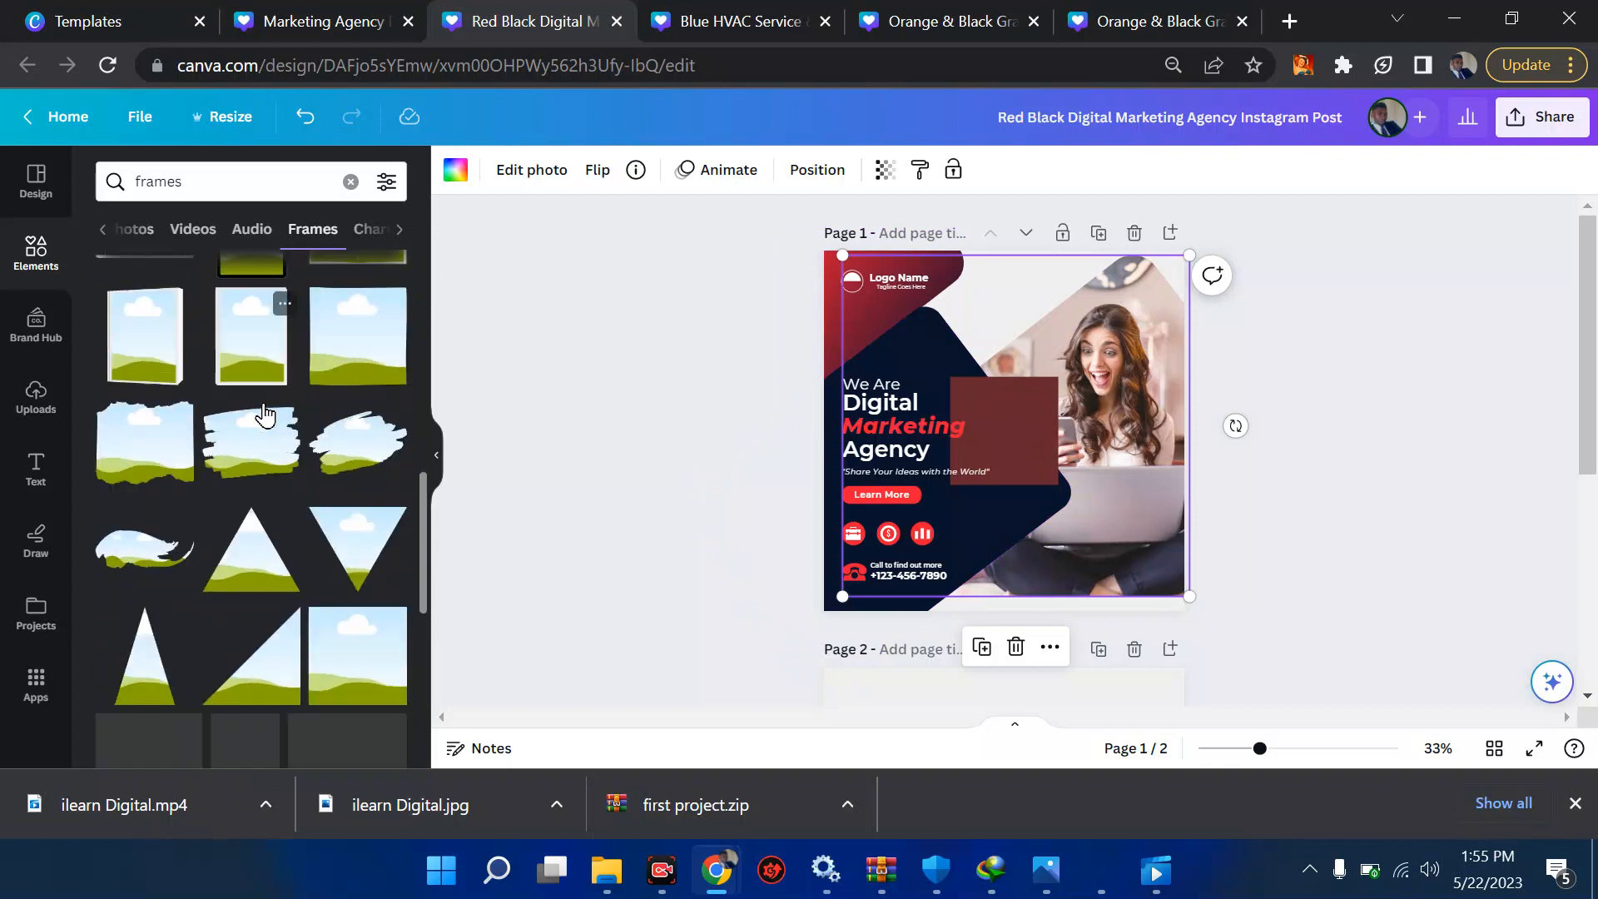
pyautogui.scroll(-1, 265, 415)
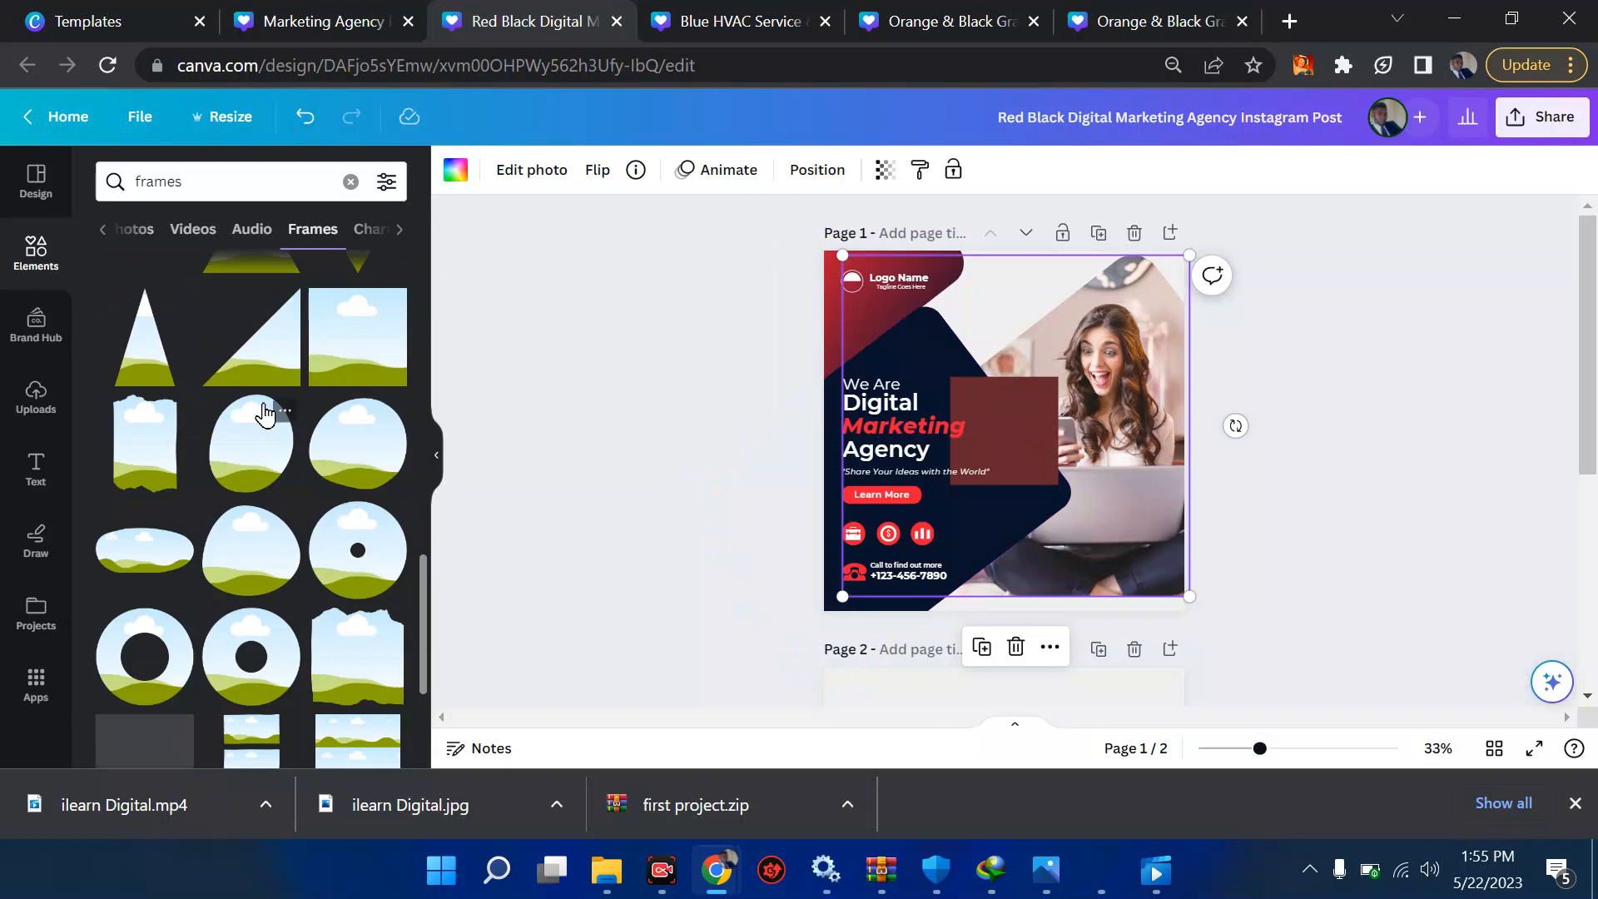
pyautogui.scroll(-6, 265, 414)
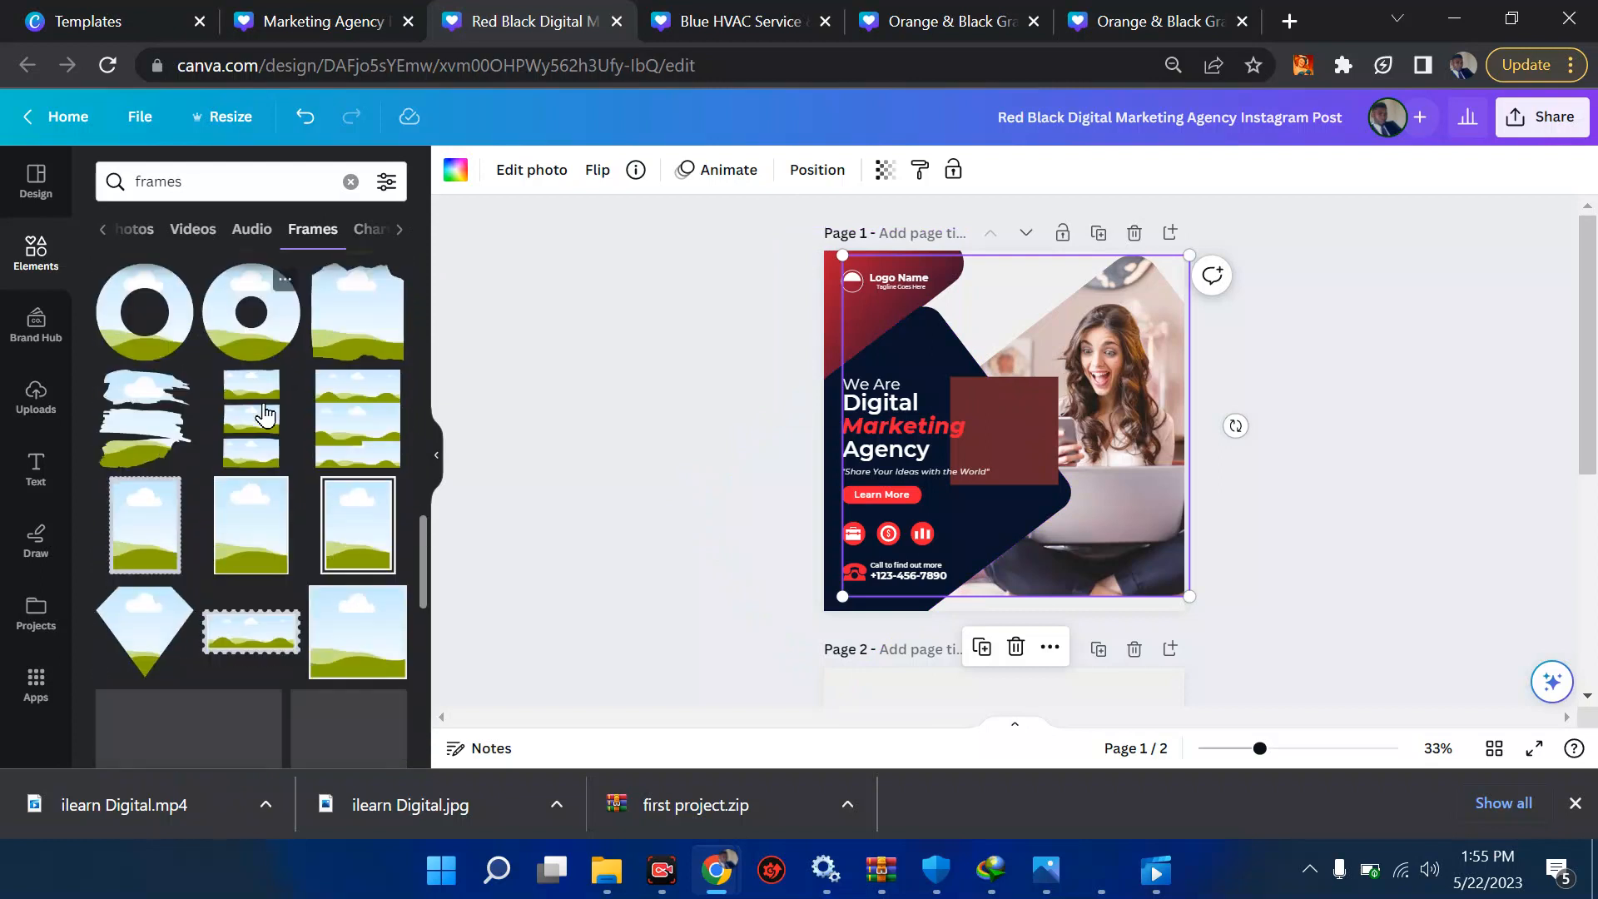
pyautogui.scroll(-2, 265, 415)
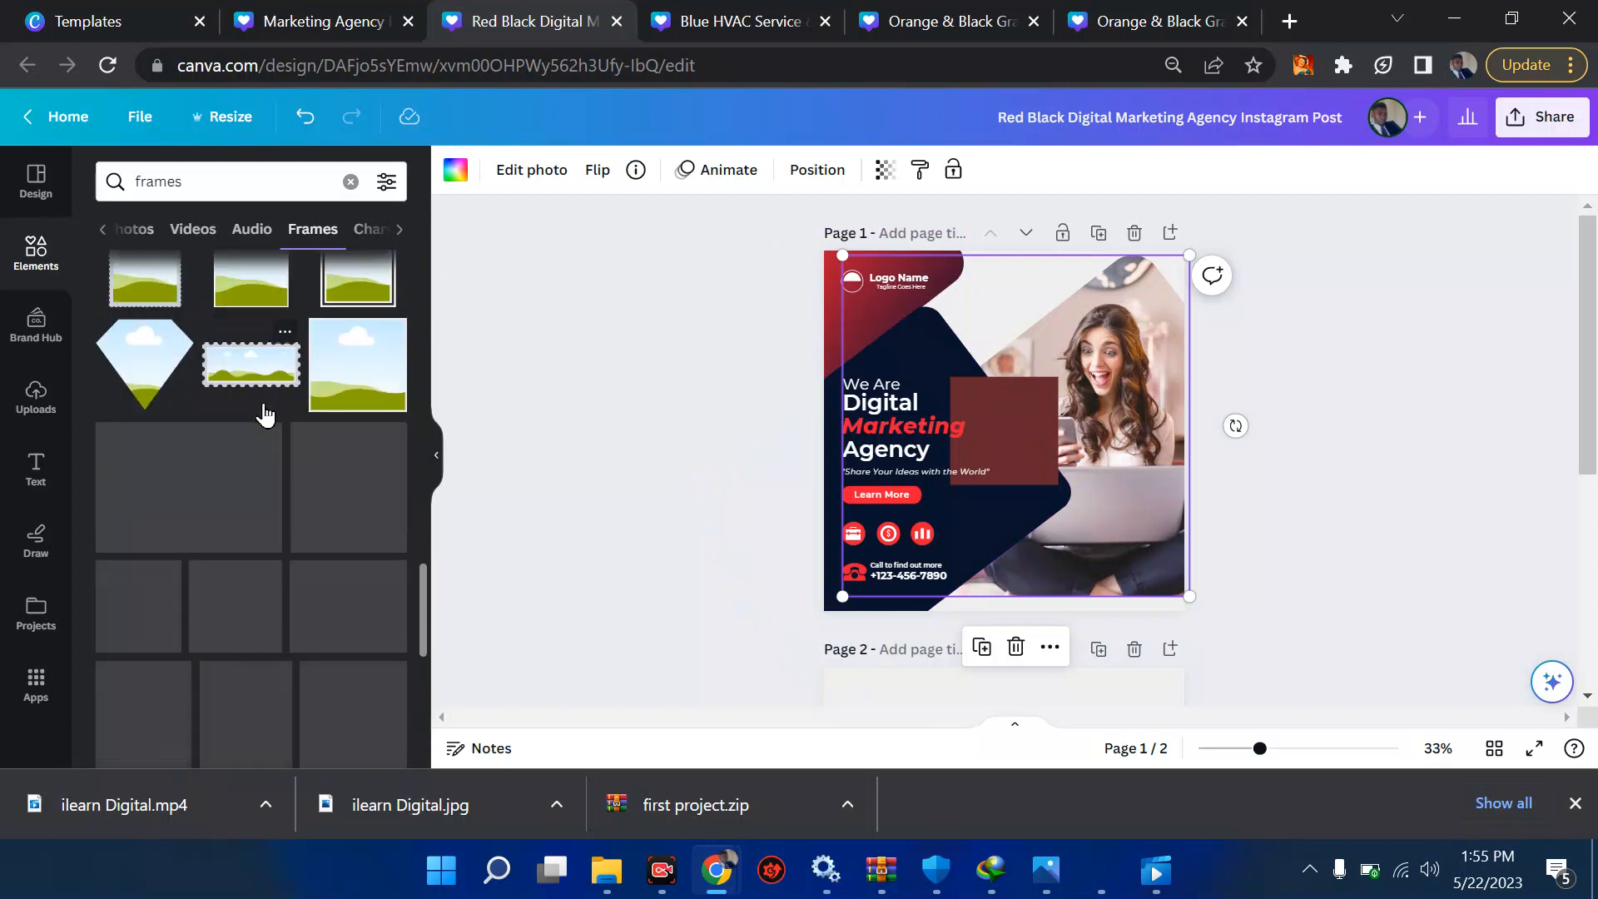
pyautogui.scroll(-1, 243, 454)
pyautogui.scroll(-9, 243, 450)
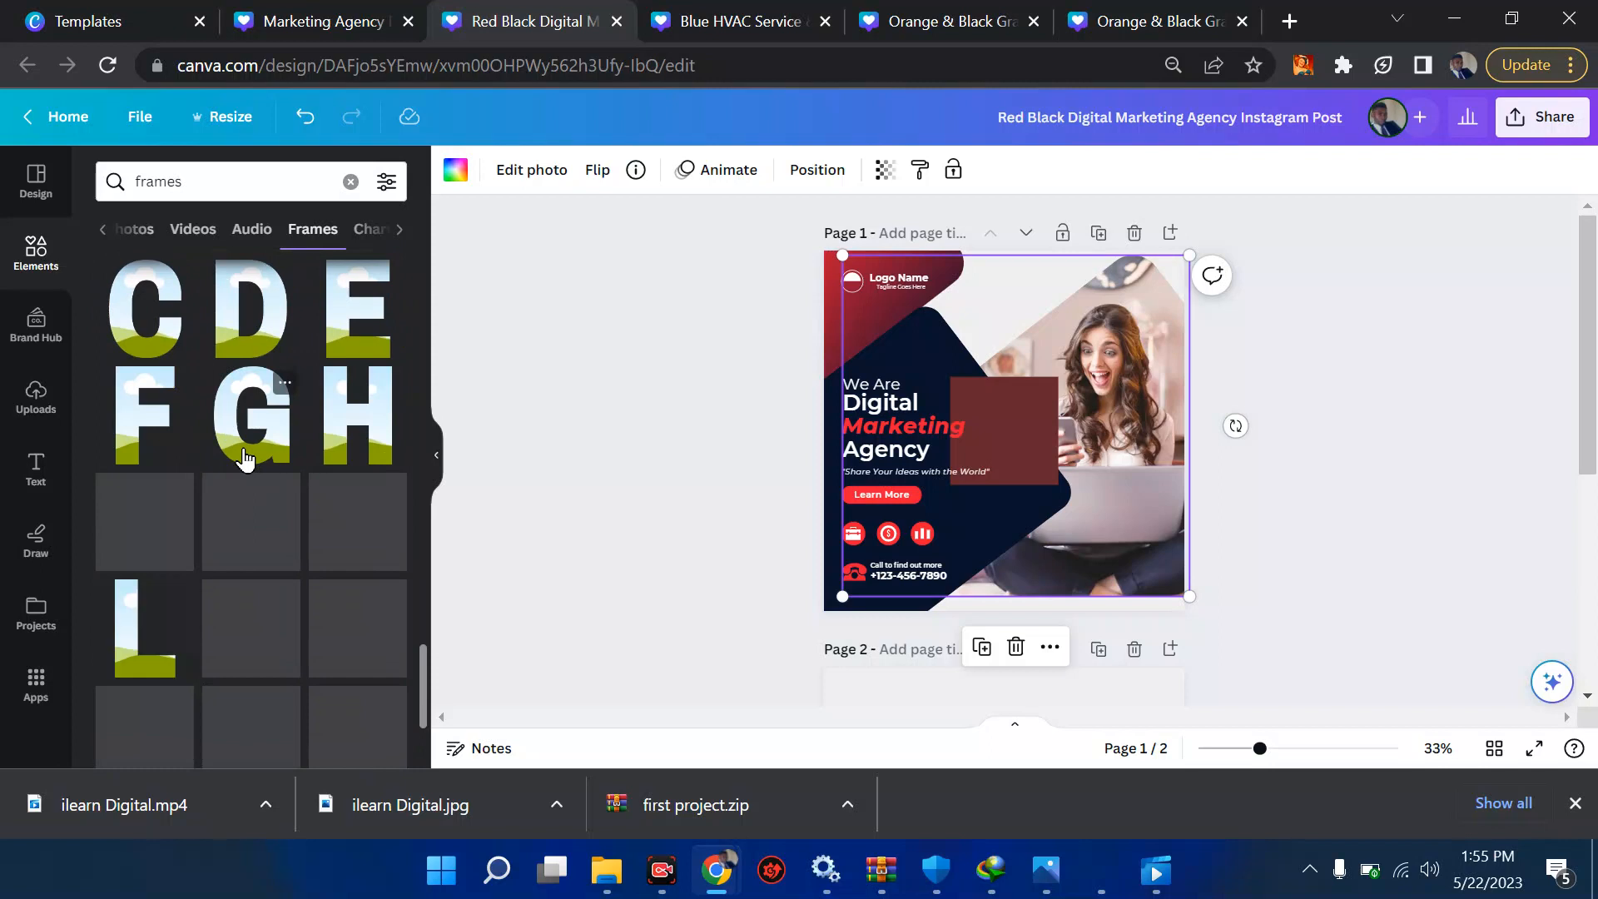
# - Look over the letter-shaped, circular and striped frames in the Frames results
pyautogui.scroll(-1, 244, 458)
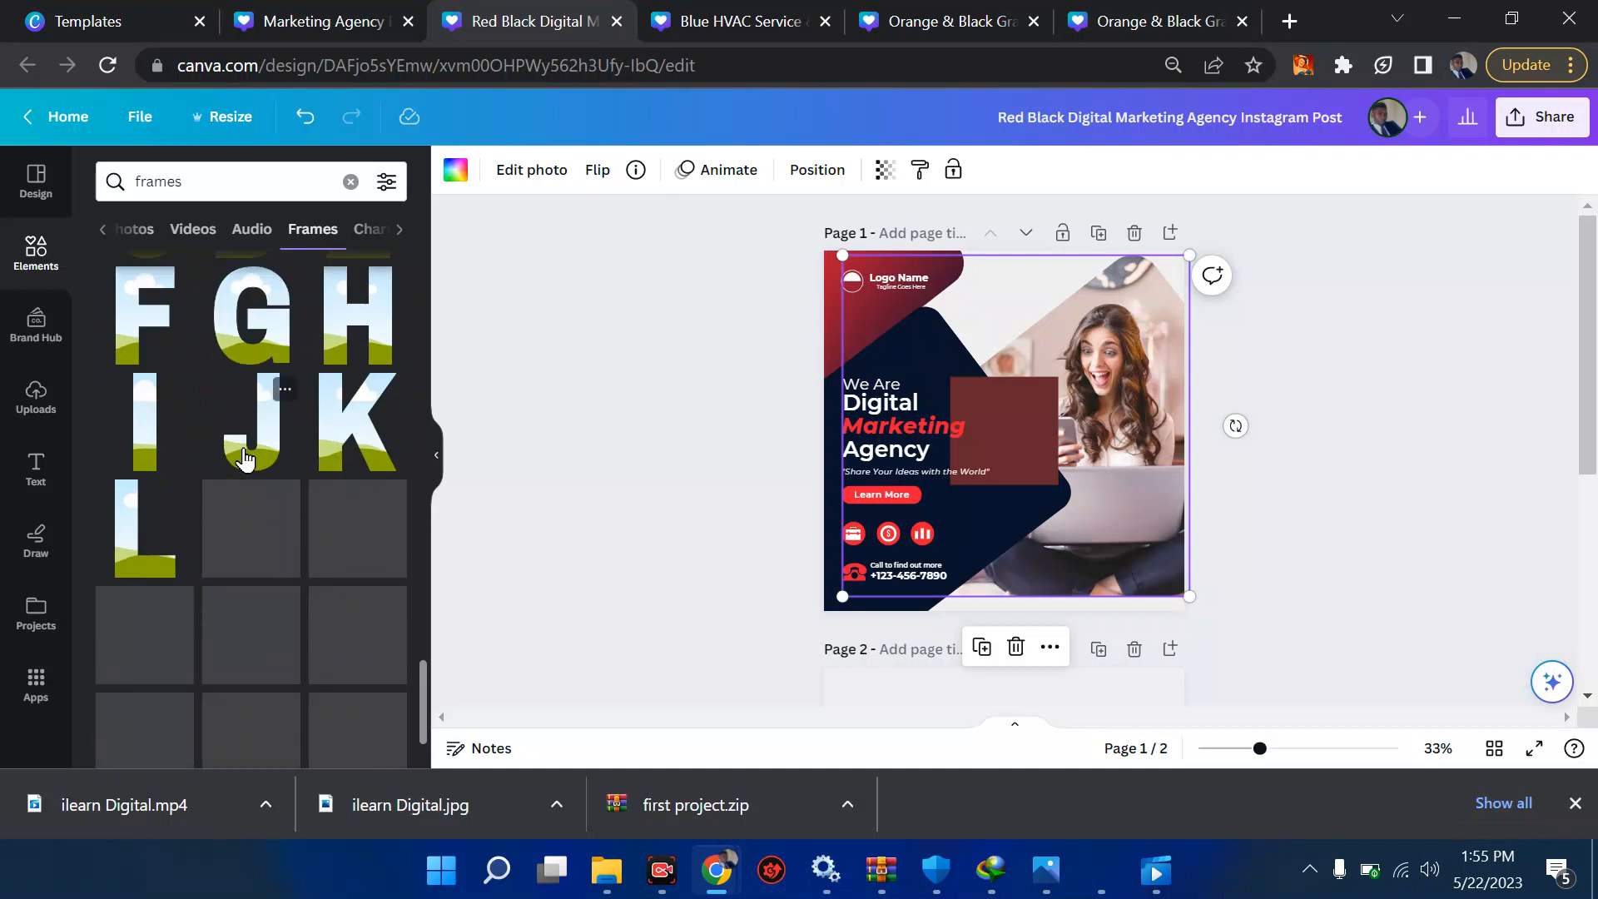
pyautogui.scroll(2, 245, 457)
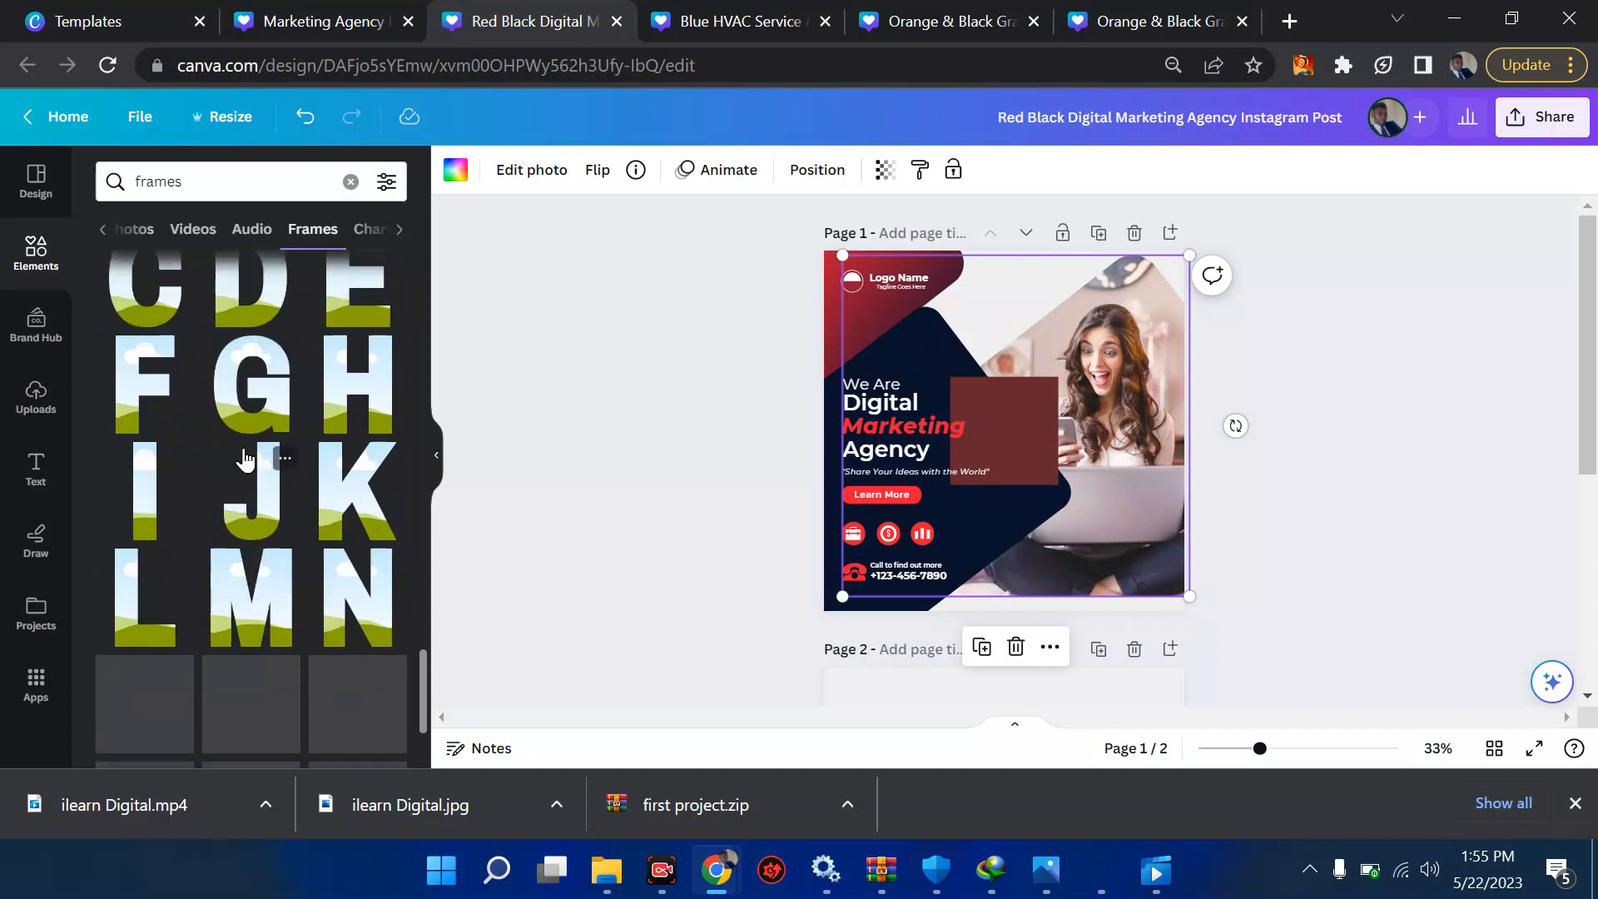
pyautogui.scroll(-1, 243, 456)
pyautogui.scroll(6, 243, 456)
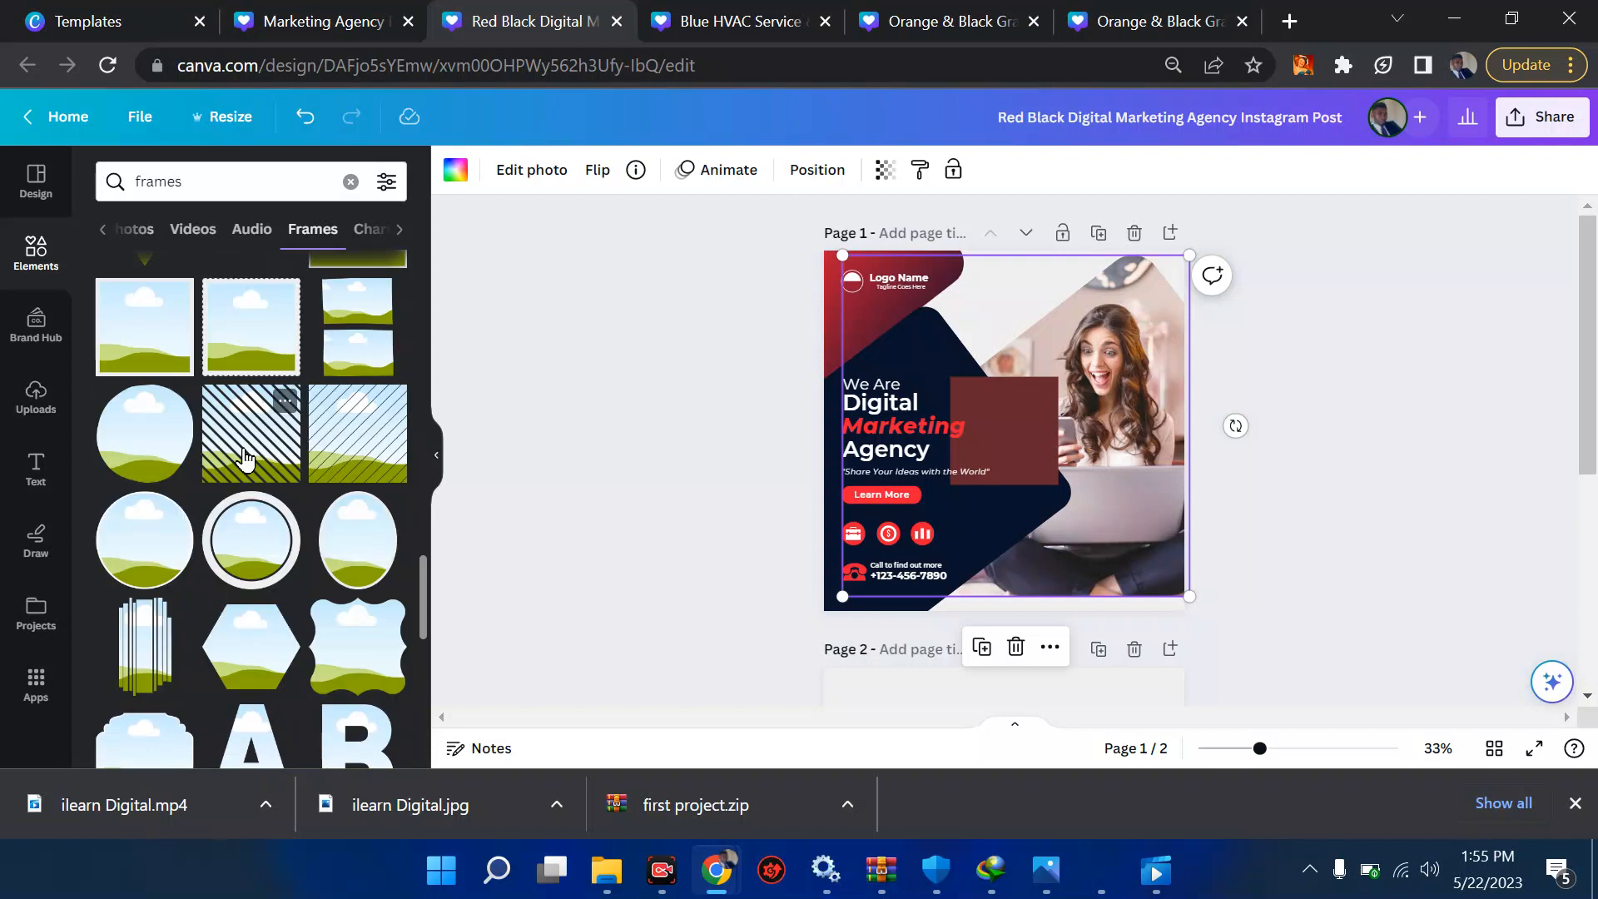
pyautogui.scroll(2, 245, 458)
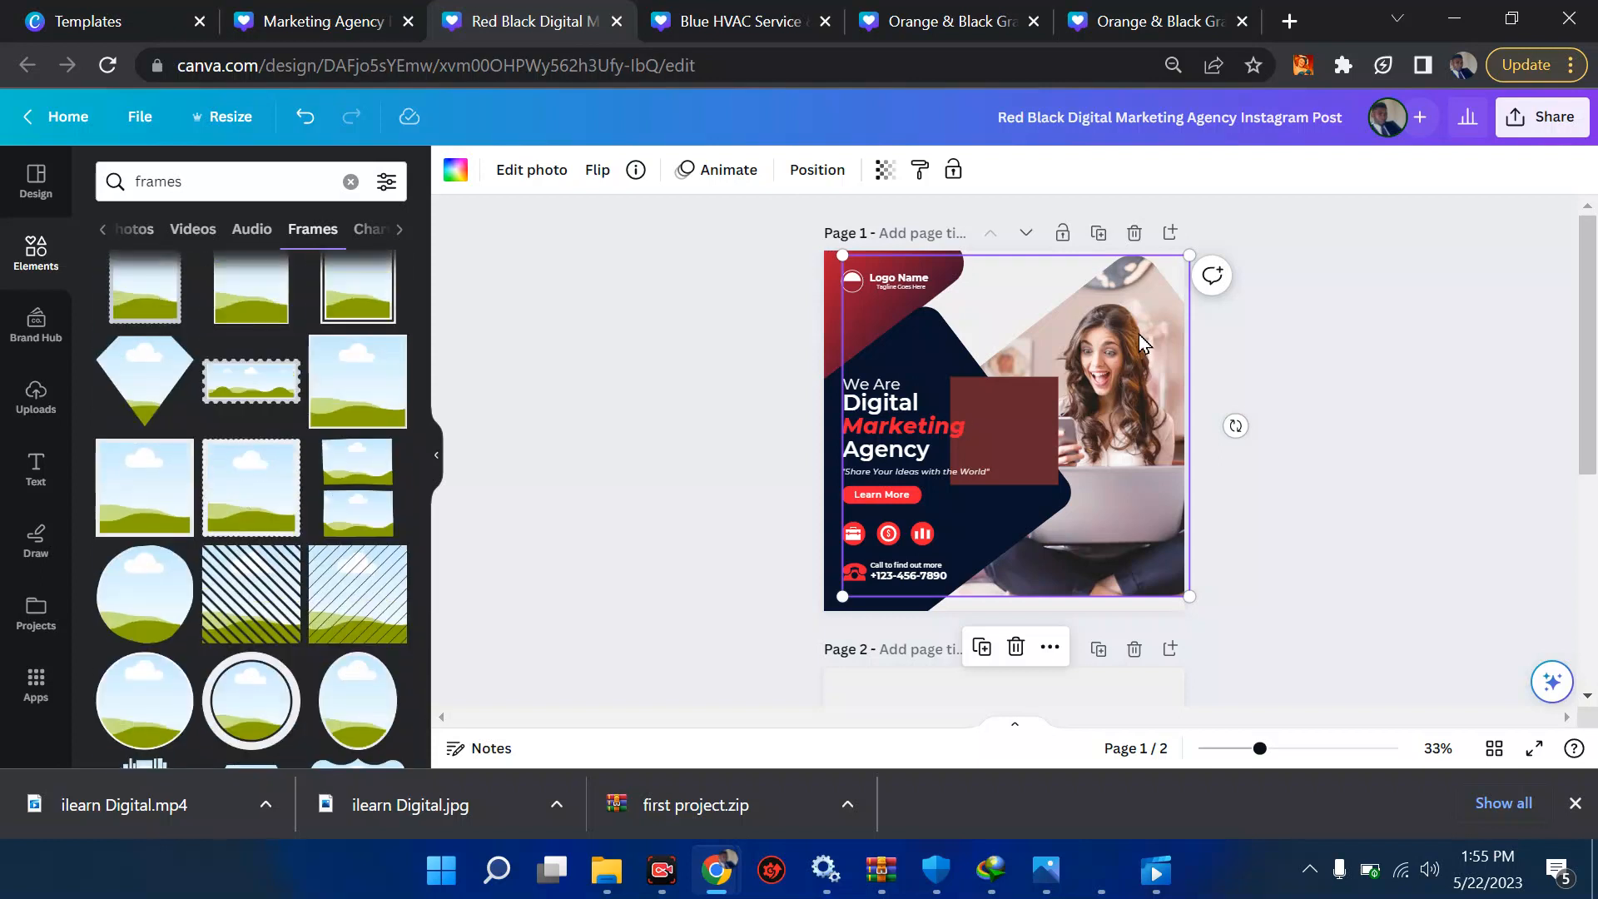
# - Detach the image from the photo frame on page 1 and move the loose photo off the page's left edge
pyautogui.click(646, 357)
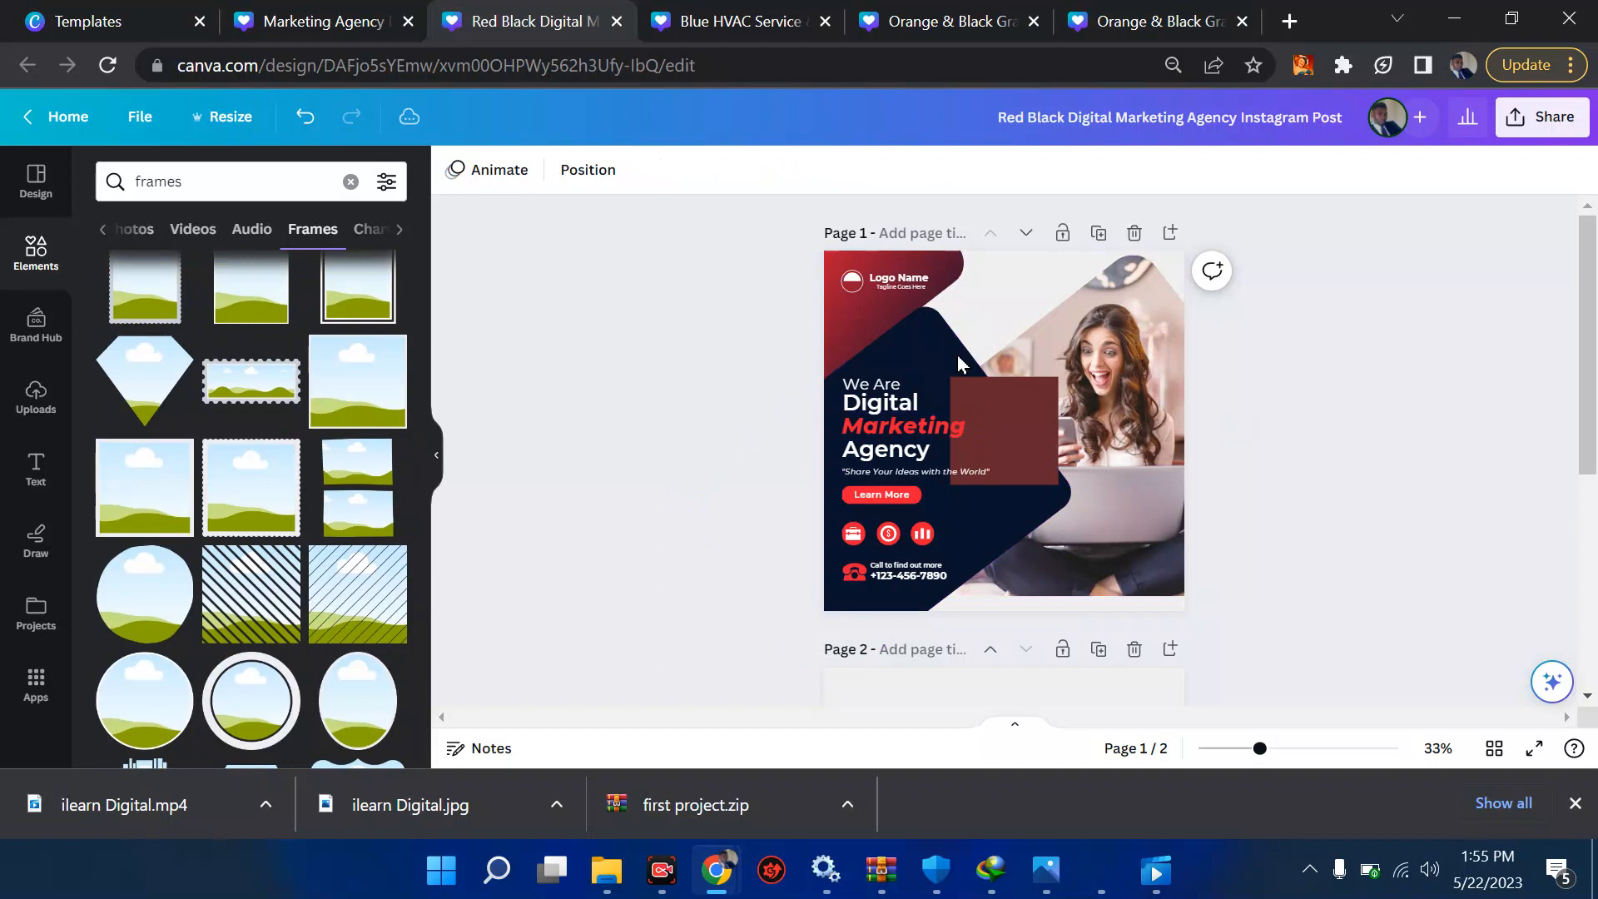
pyautogui.click(1118, 358)
pyautogui.rightClick(1119, 358)
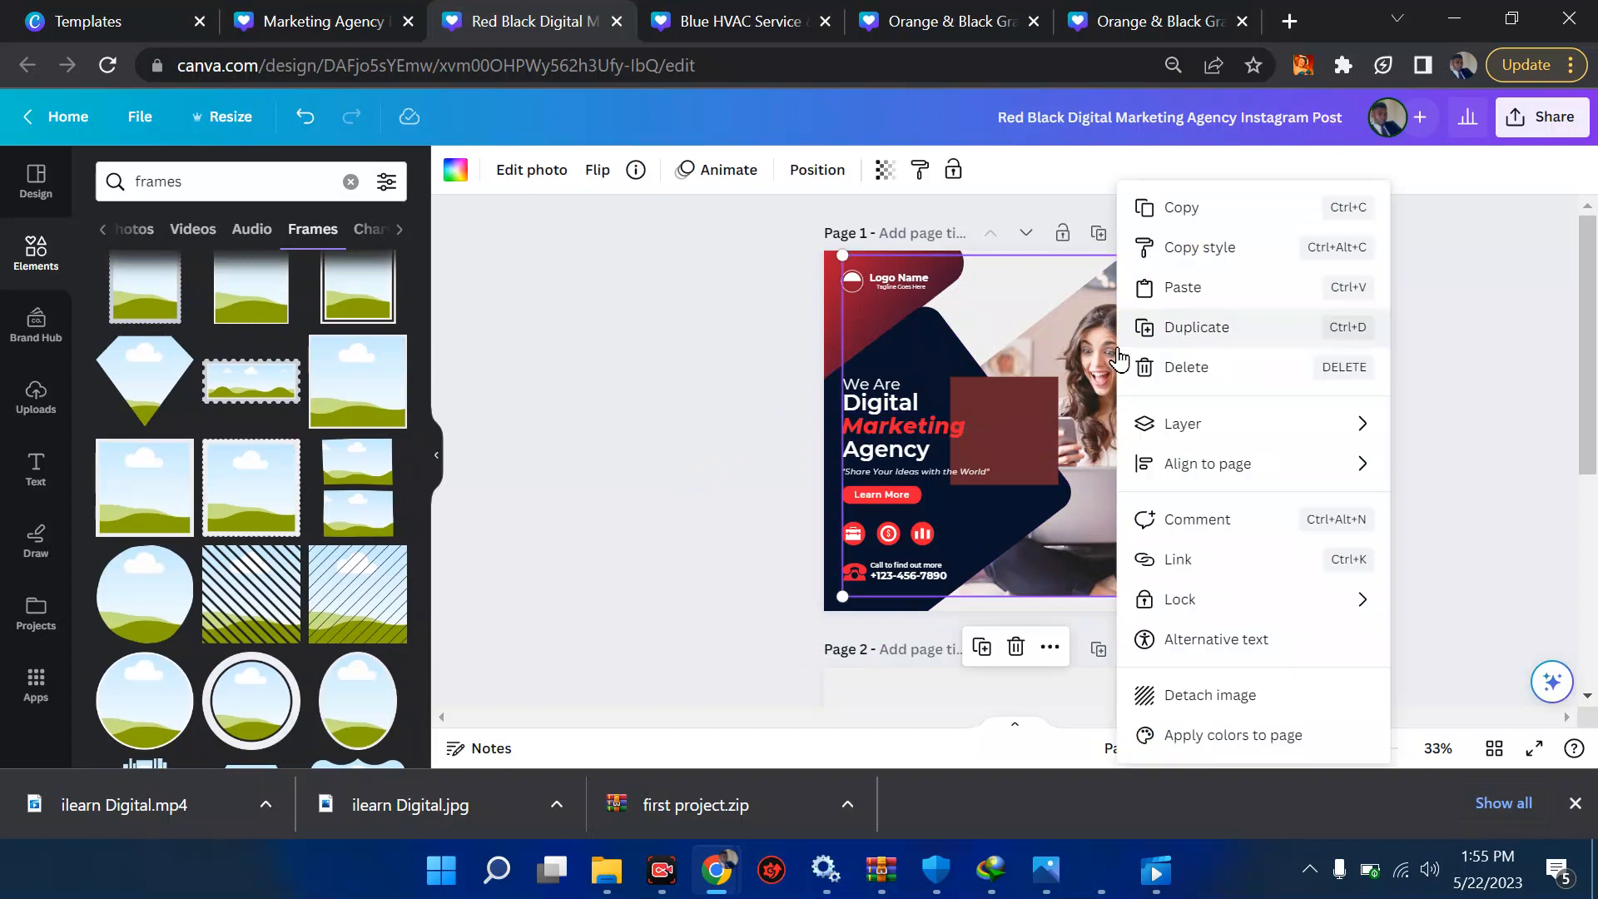
pyautogui.click(1223, 696)
pyautogui.moveTo(1101, 399); pyautogui.dragTo(807, 441)
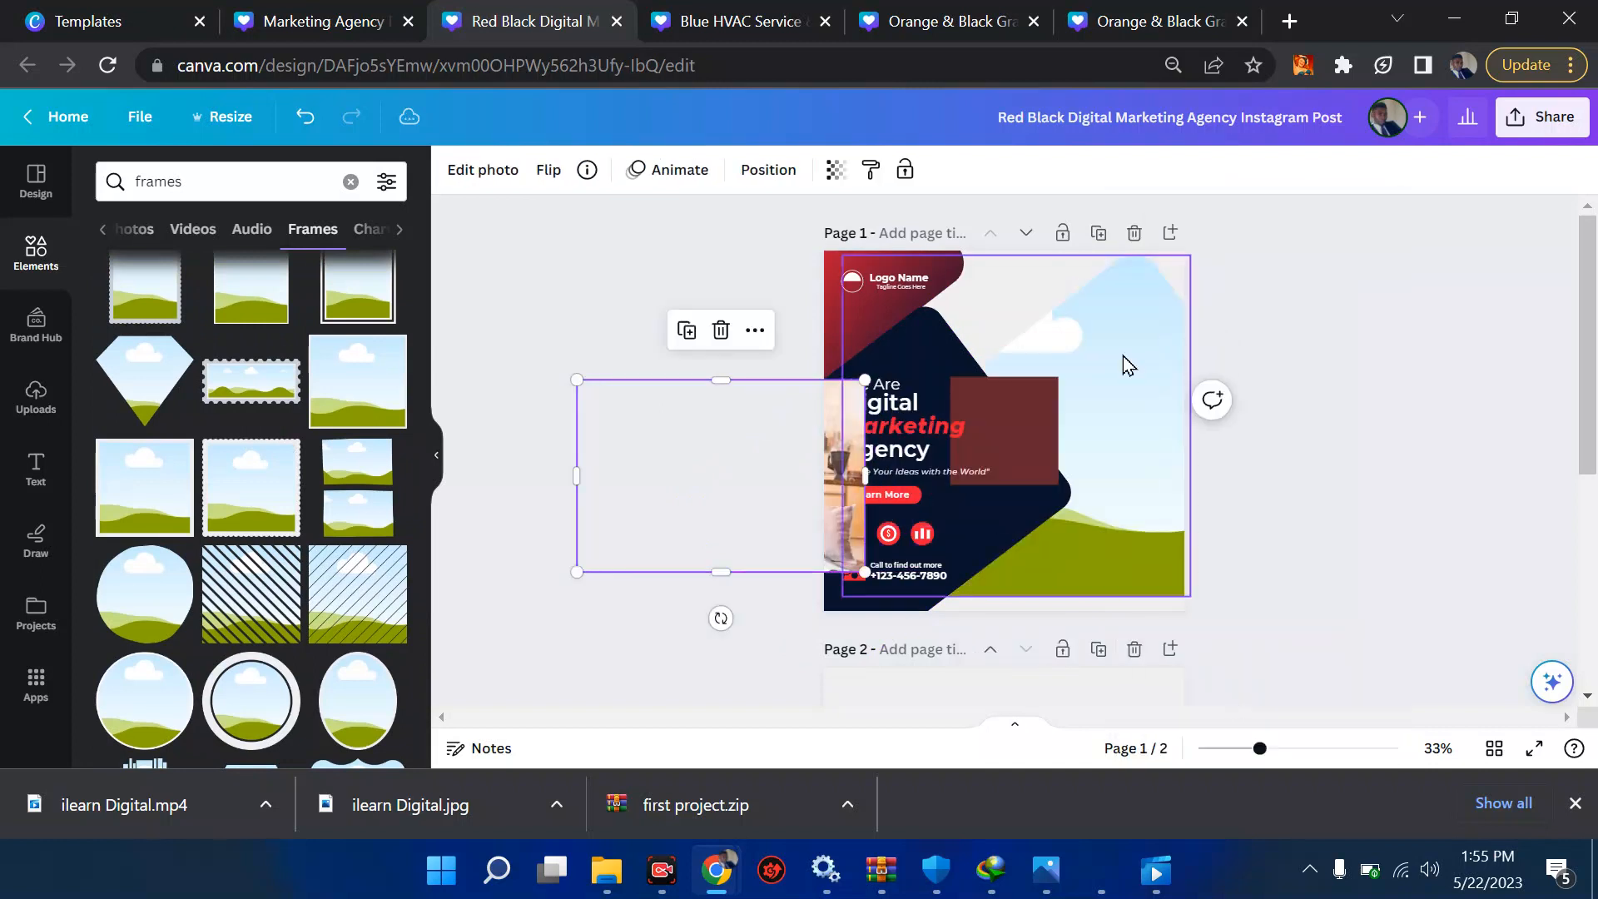
# - Paste a copy of the emptied frame onto page 2 and undo the image detachment on page 1
pyautogui.click(1122, 357)
pyautogui.scroll(-3, 1122, 356)
pyautogui.click(1001, 493)
pyautogui.hotkey('ctrl', 'z')
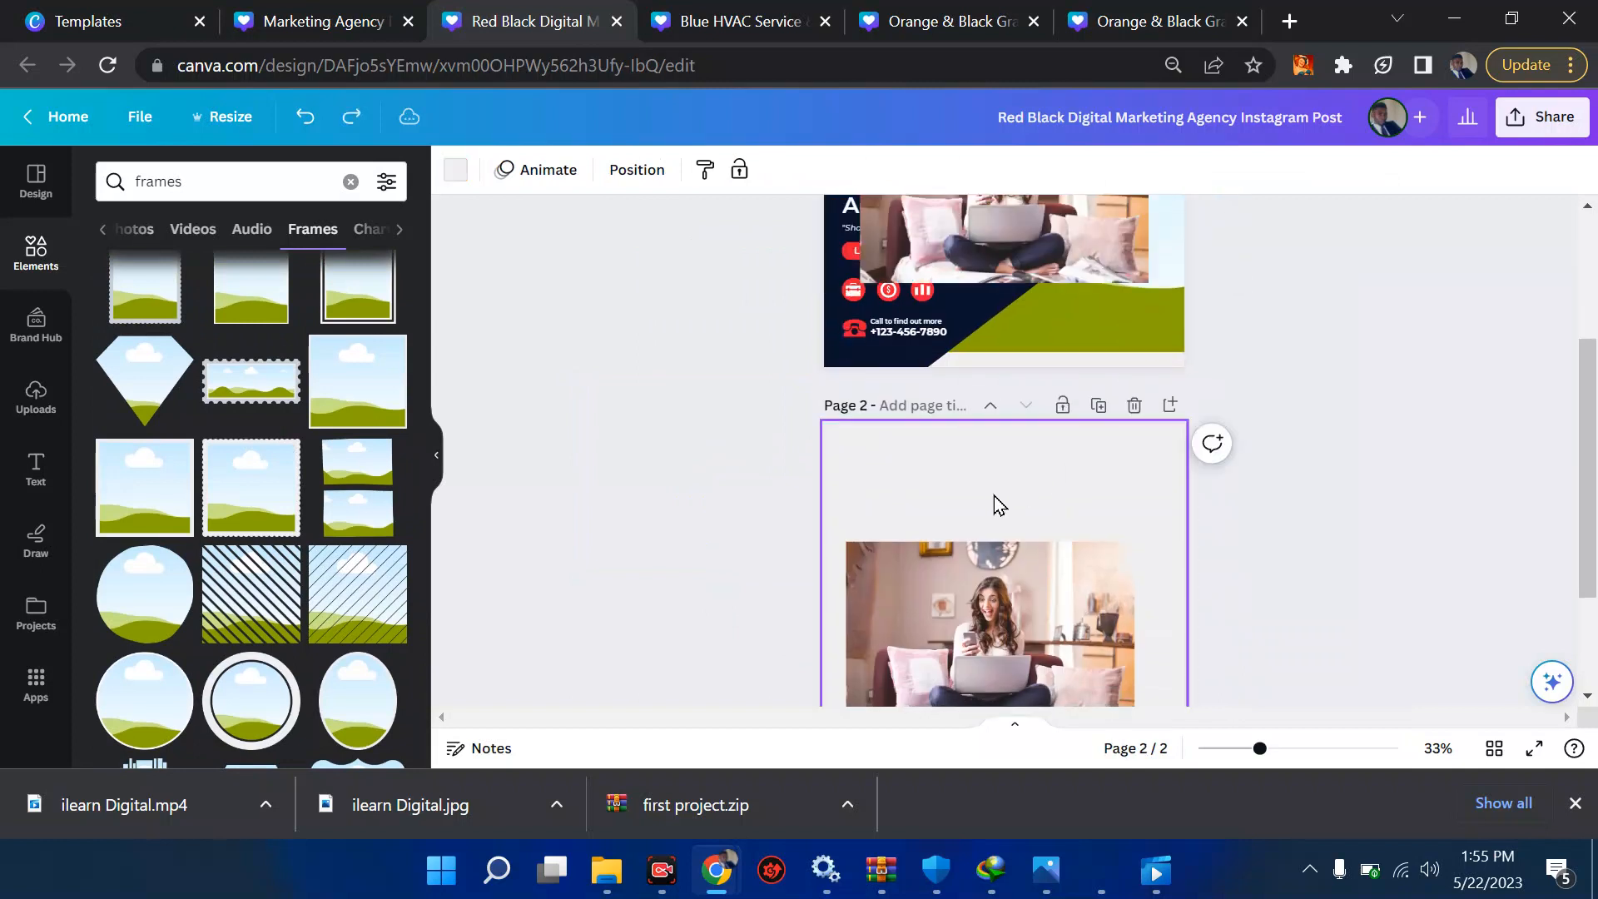
pyautogui.hotkey('ctrl', 'z')
pyautogui.hotkey('ctrl', 'v')
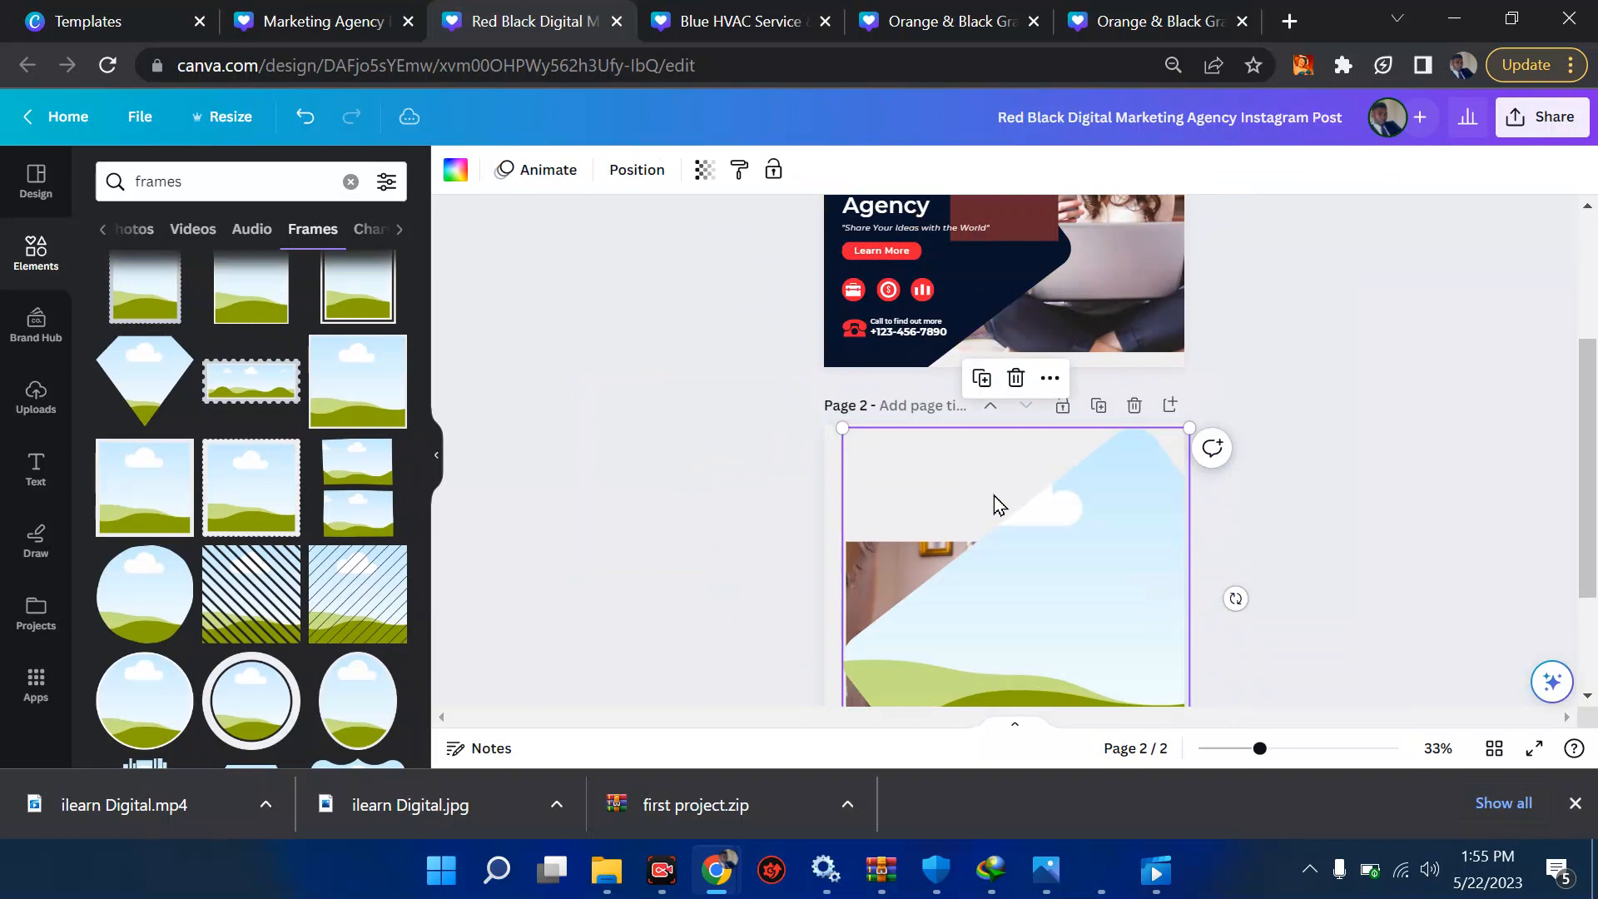
# - Shift the pasted frame over the right edge of page 2 and place the woman's photo inside it
pyautogui.scroll(-2, 1065, 532)
pyautogui.moveTo(1027, 467); pyautogui.dragTo(1107, 433)
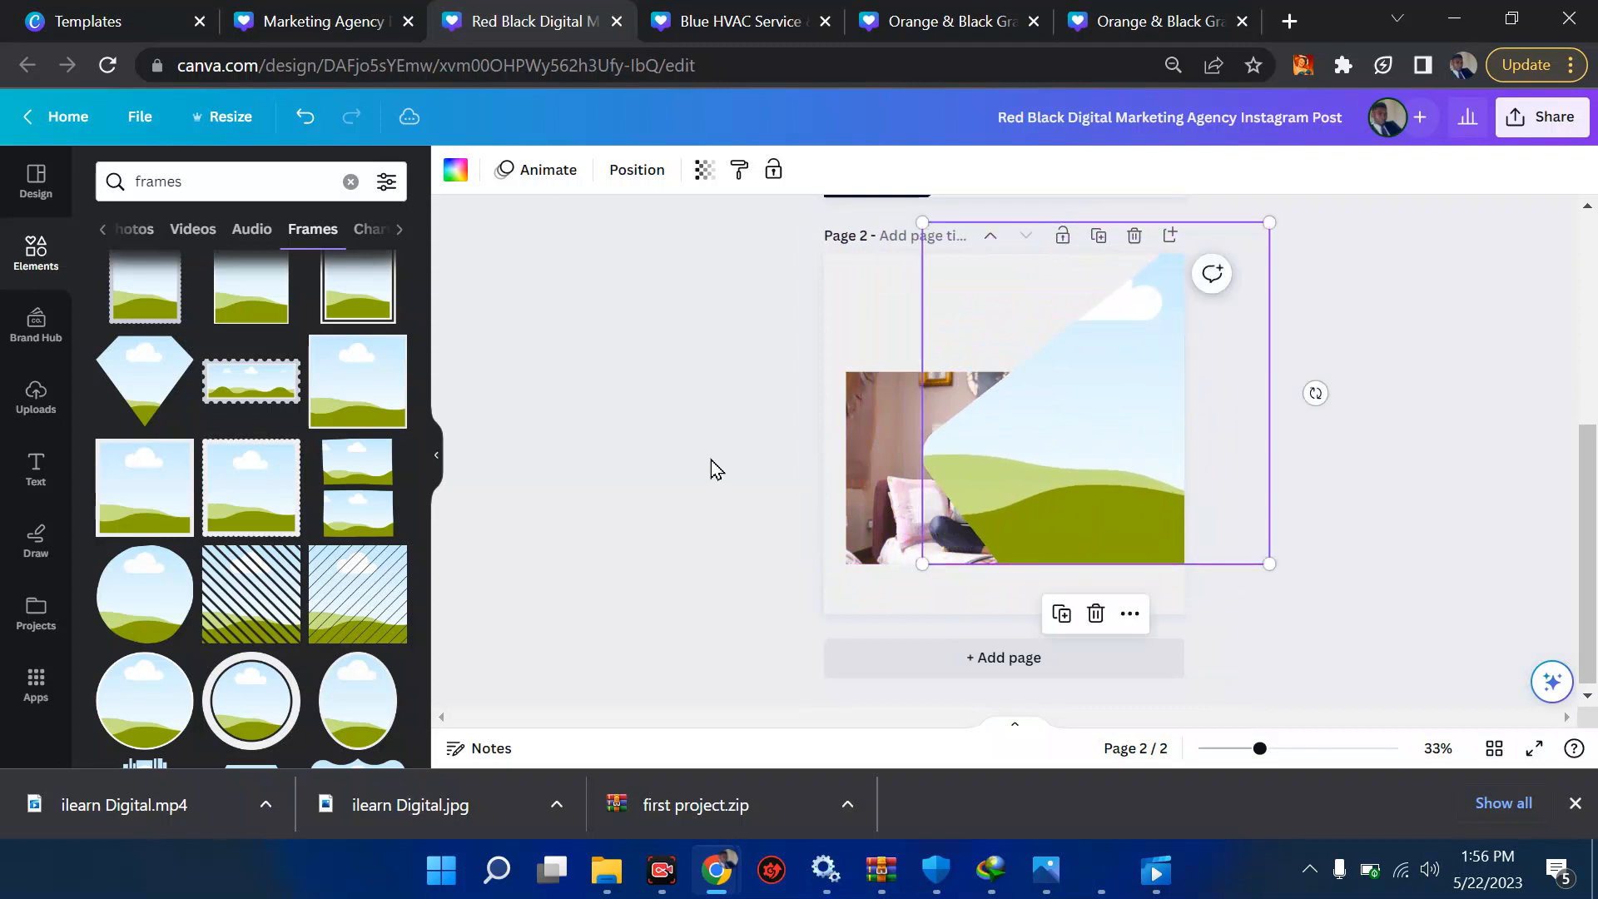
pyautogui.moveTo(1063, 466); pyautogui.dragTo(1059, 476)
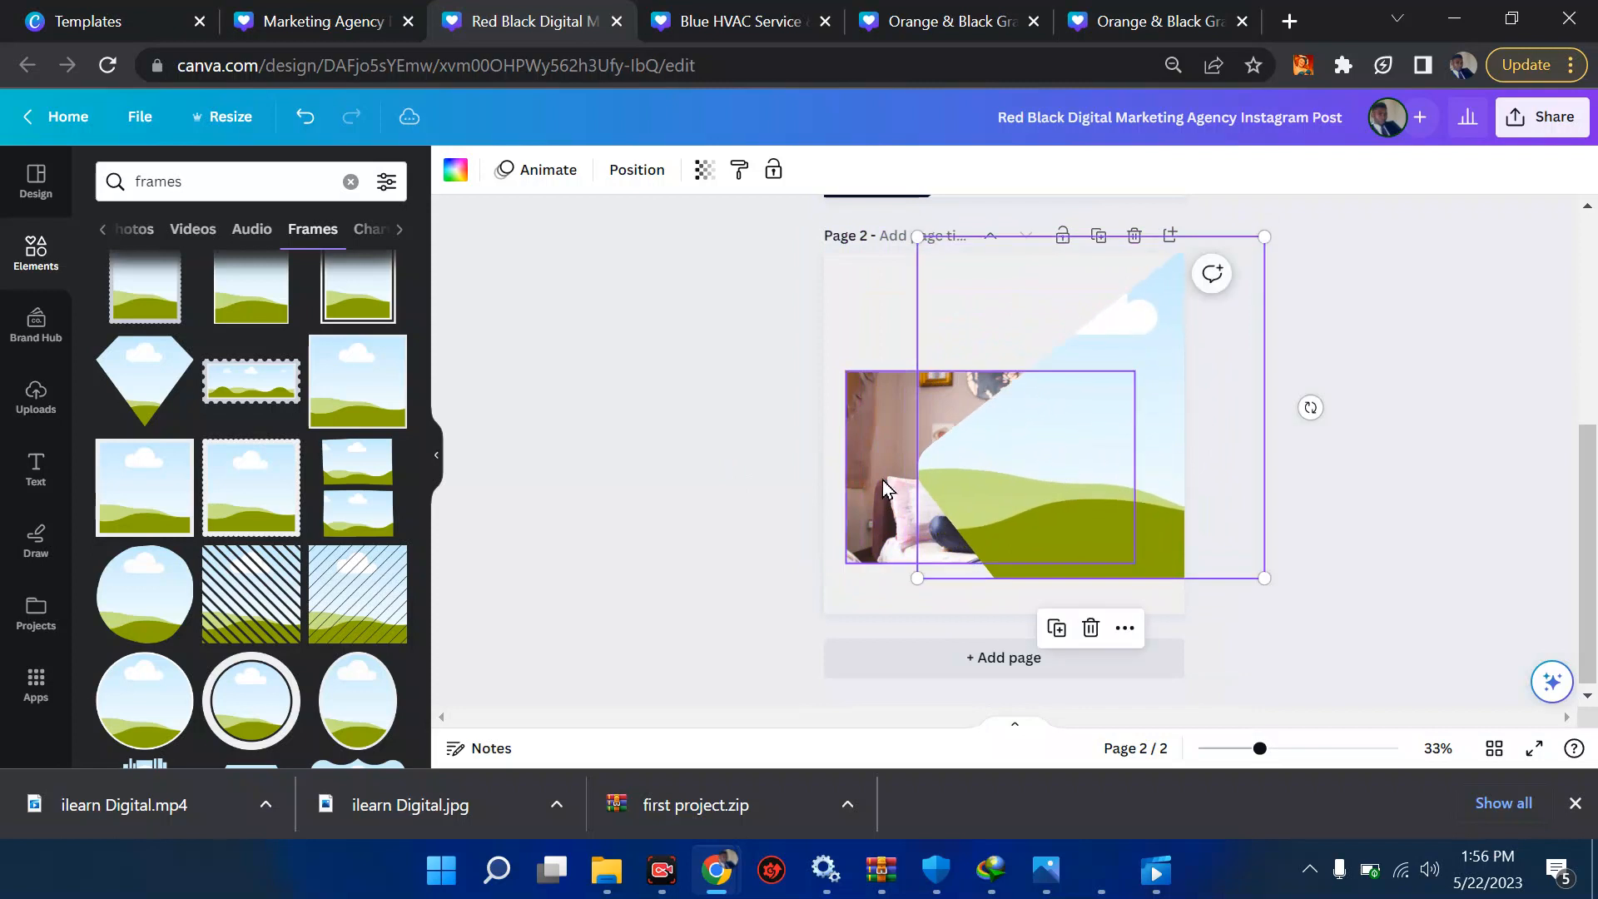
pyautogui.moveTo(892, 428); pyautogui.dragTo(1032, 434)
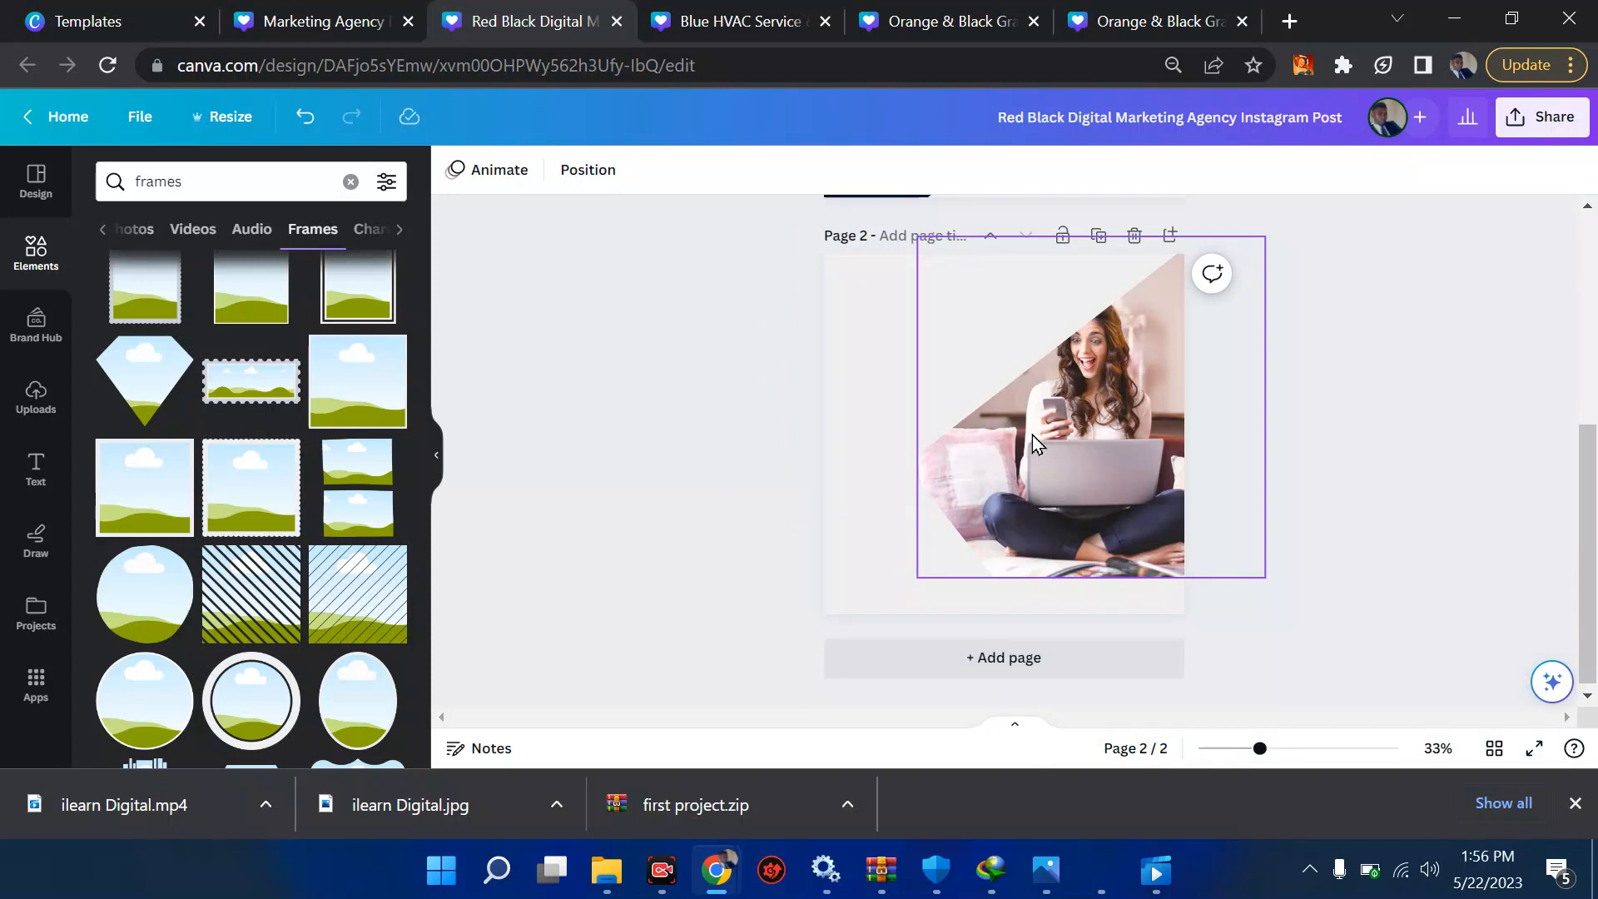
# - Undo placing the photo in the pasted frame and delete that frame from page 2
pyautogui.hotkey('ctrl', 'z')
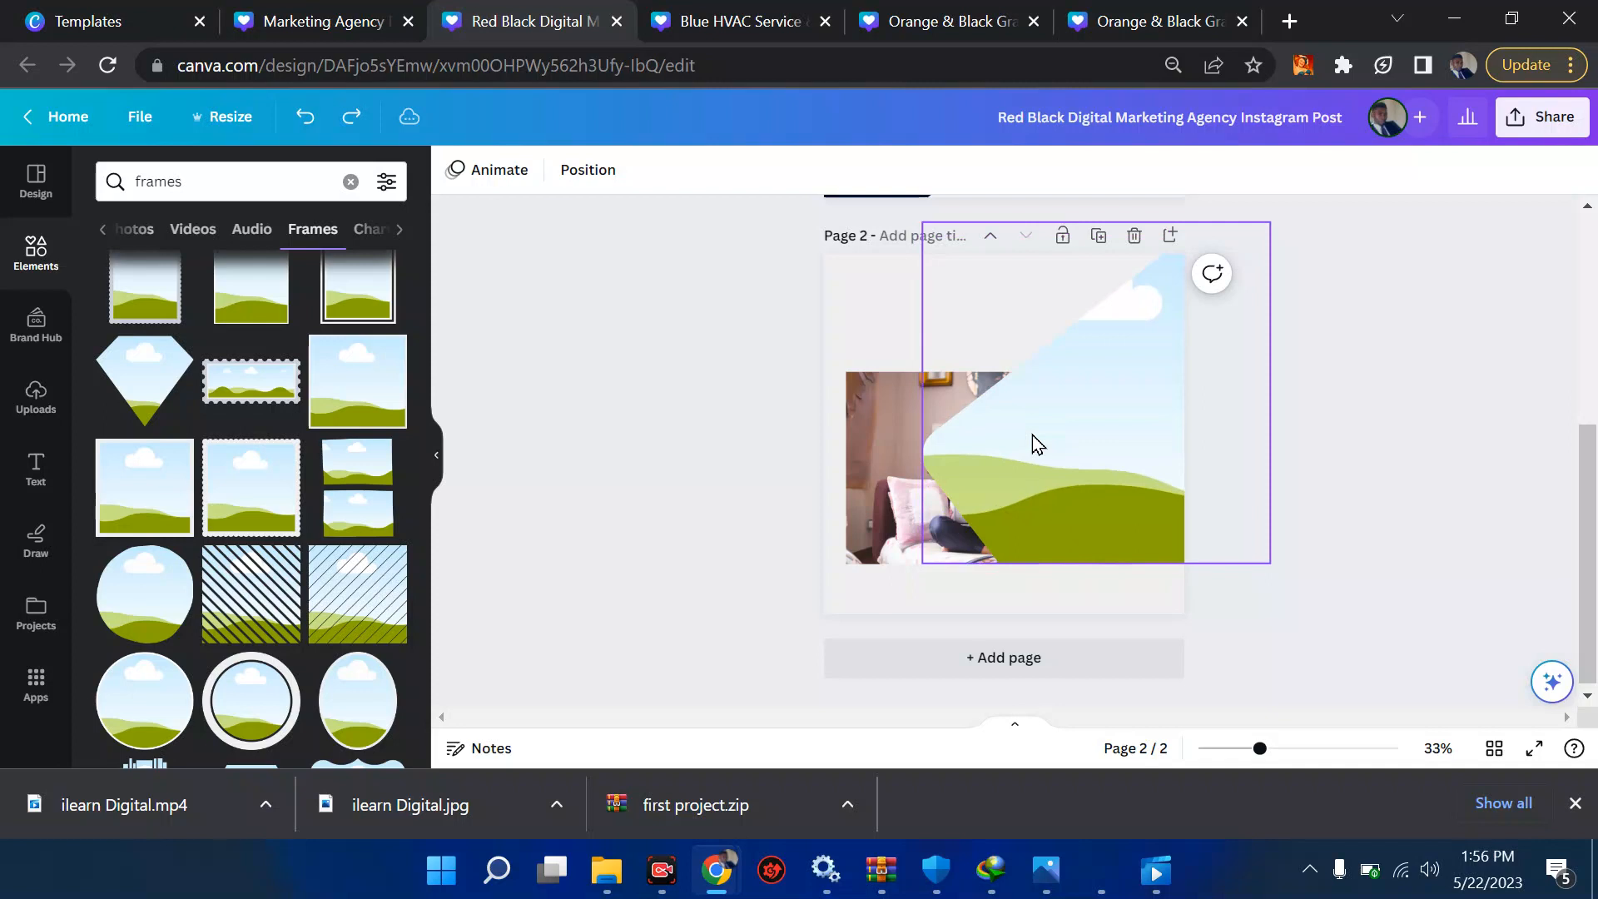
pyautogui.click(895, 349)
pyautogui.click(1031, 413)
pyautogui.press('Delete')
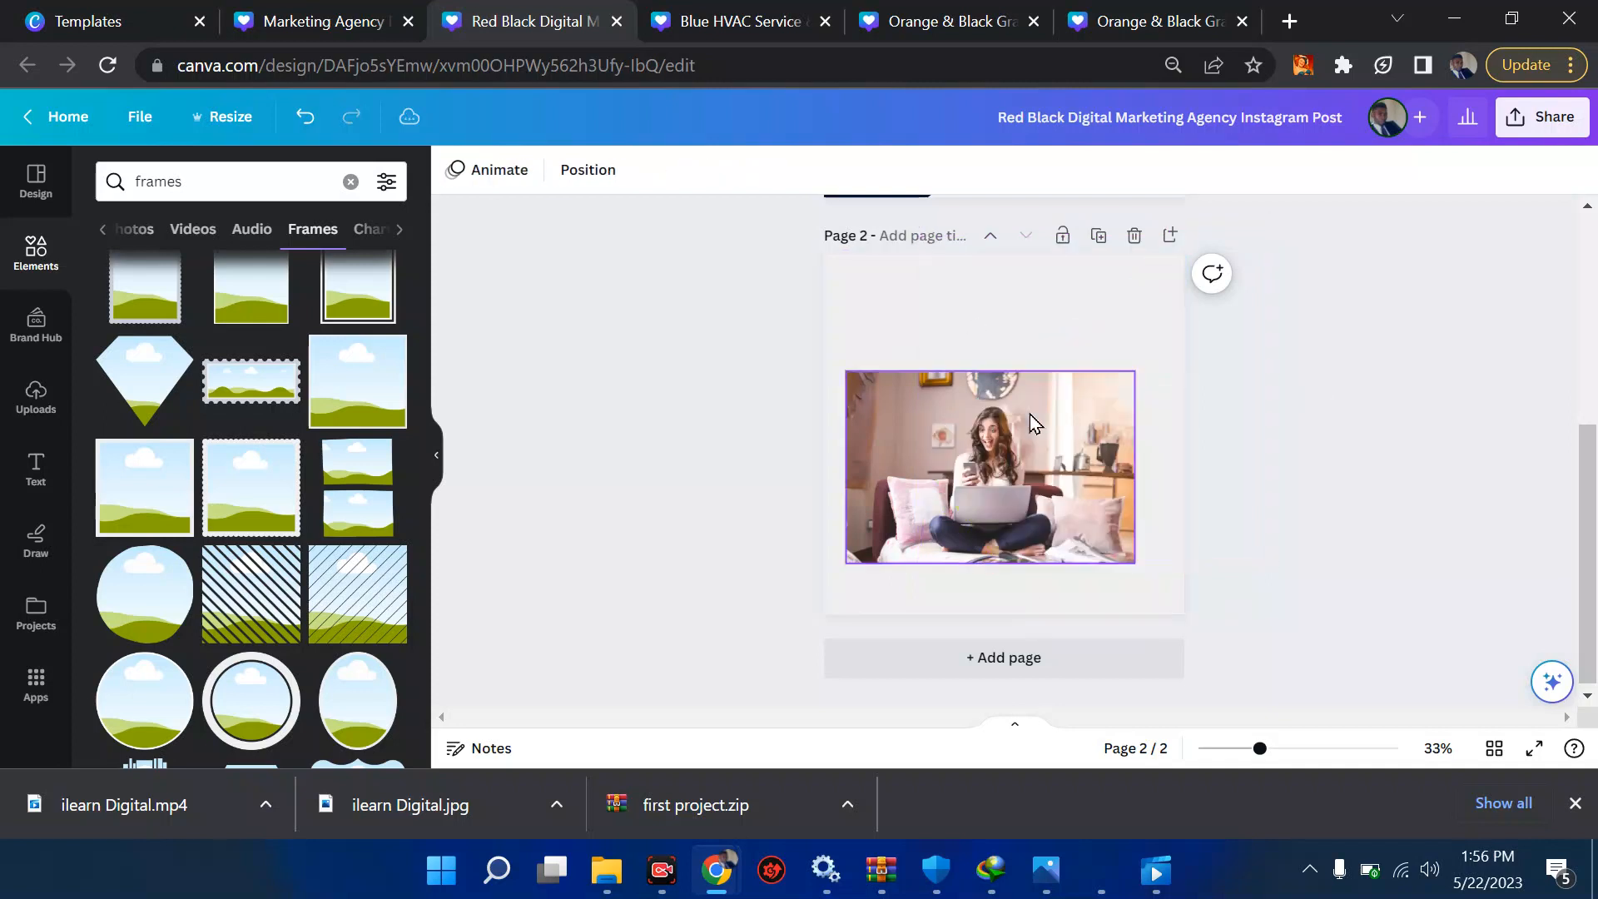
# - Find the upright rounded-rectangle frame among the frame results and add it to page 2
pyautogui.moveTo(1259, 753); pyautogui.dragTo(1271, 753)
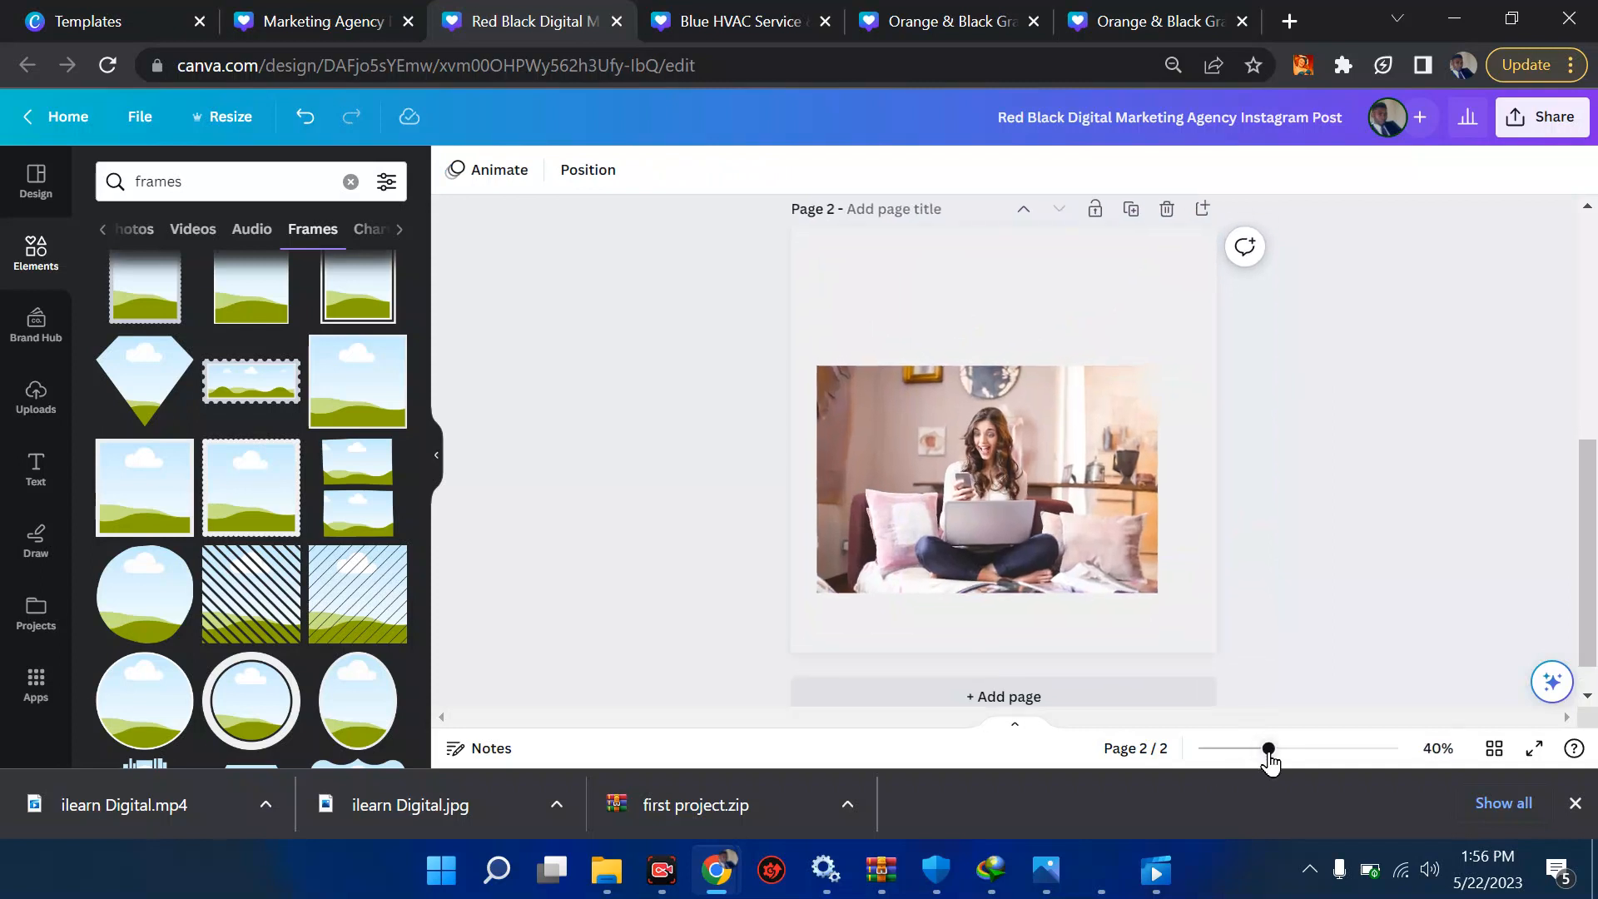
pyautogui.scroll(-10, 272, 342)
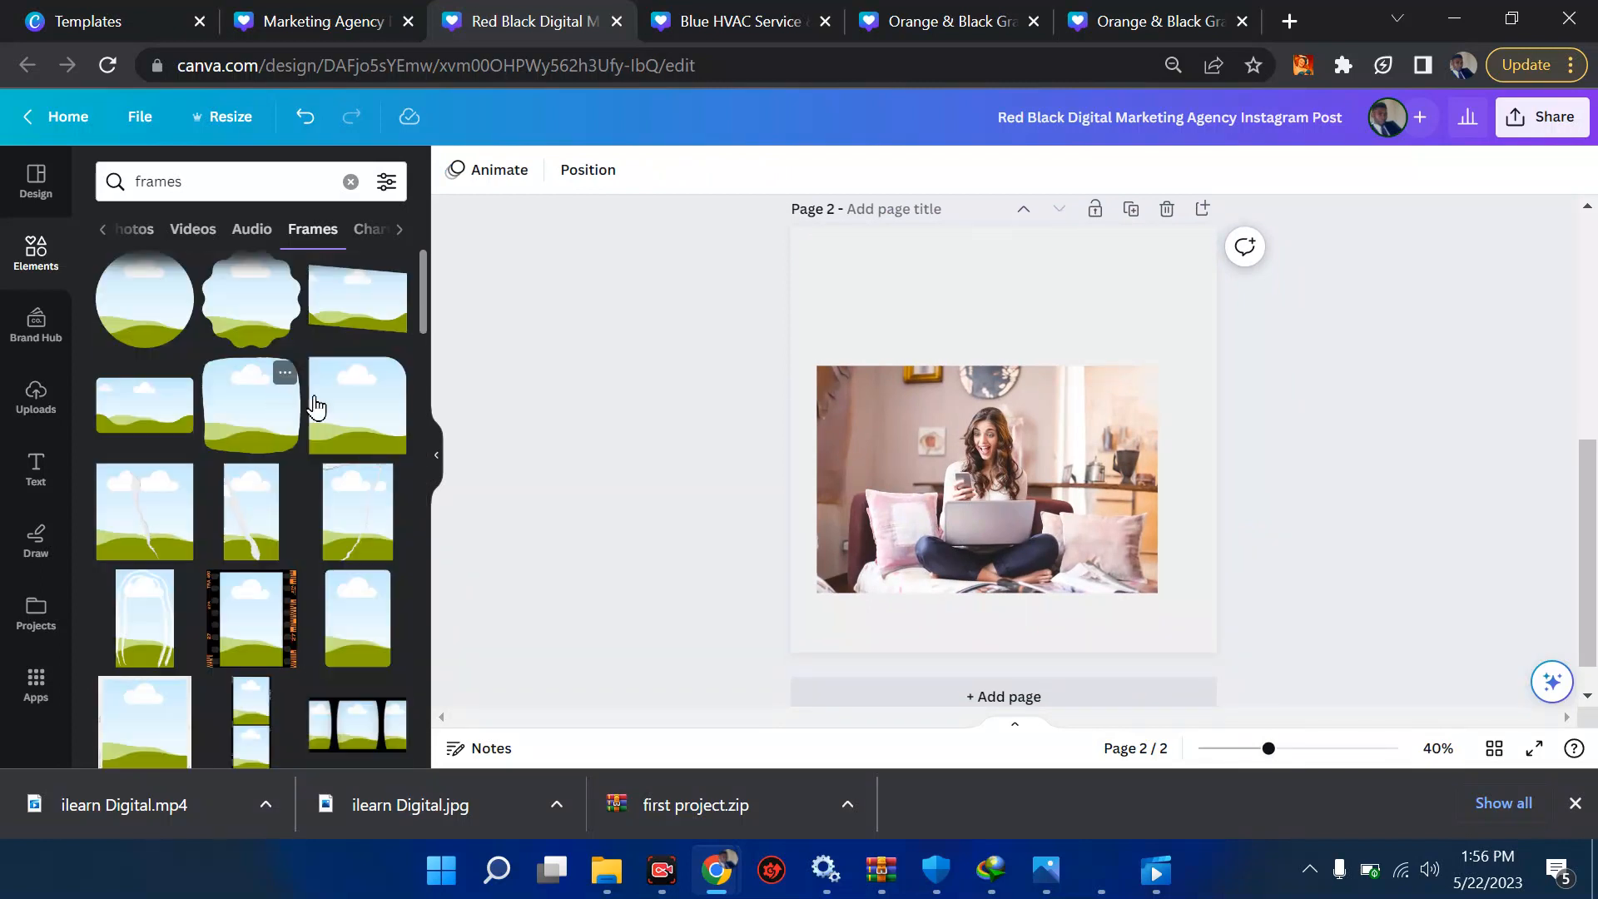
pyautogui.scroll(-3, 351, 436)
pyautogui.scroll(-2, 351, 435)
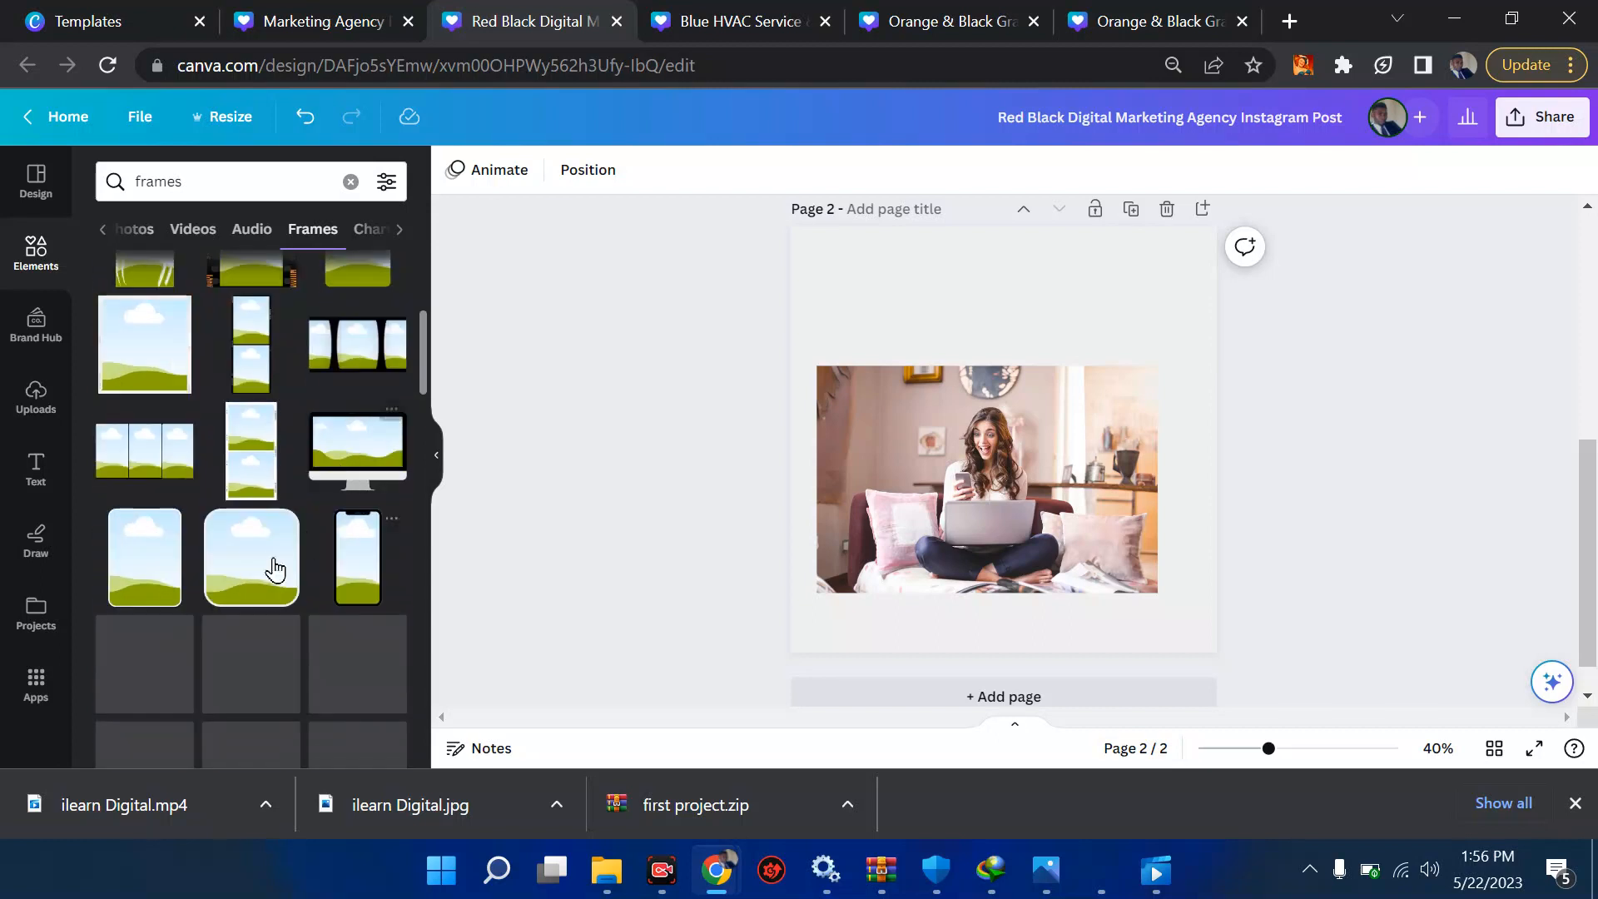
pyautogui.click(153, 575)
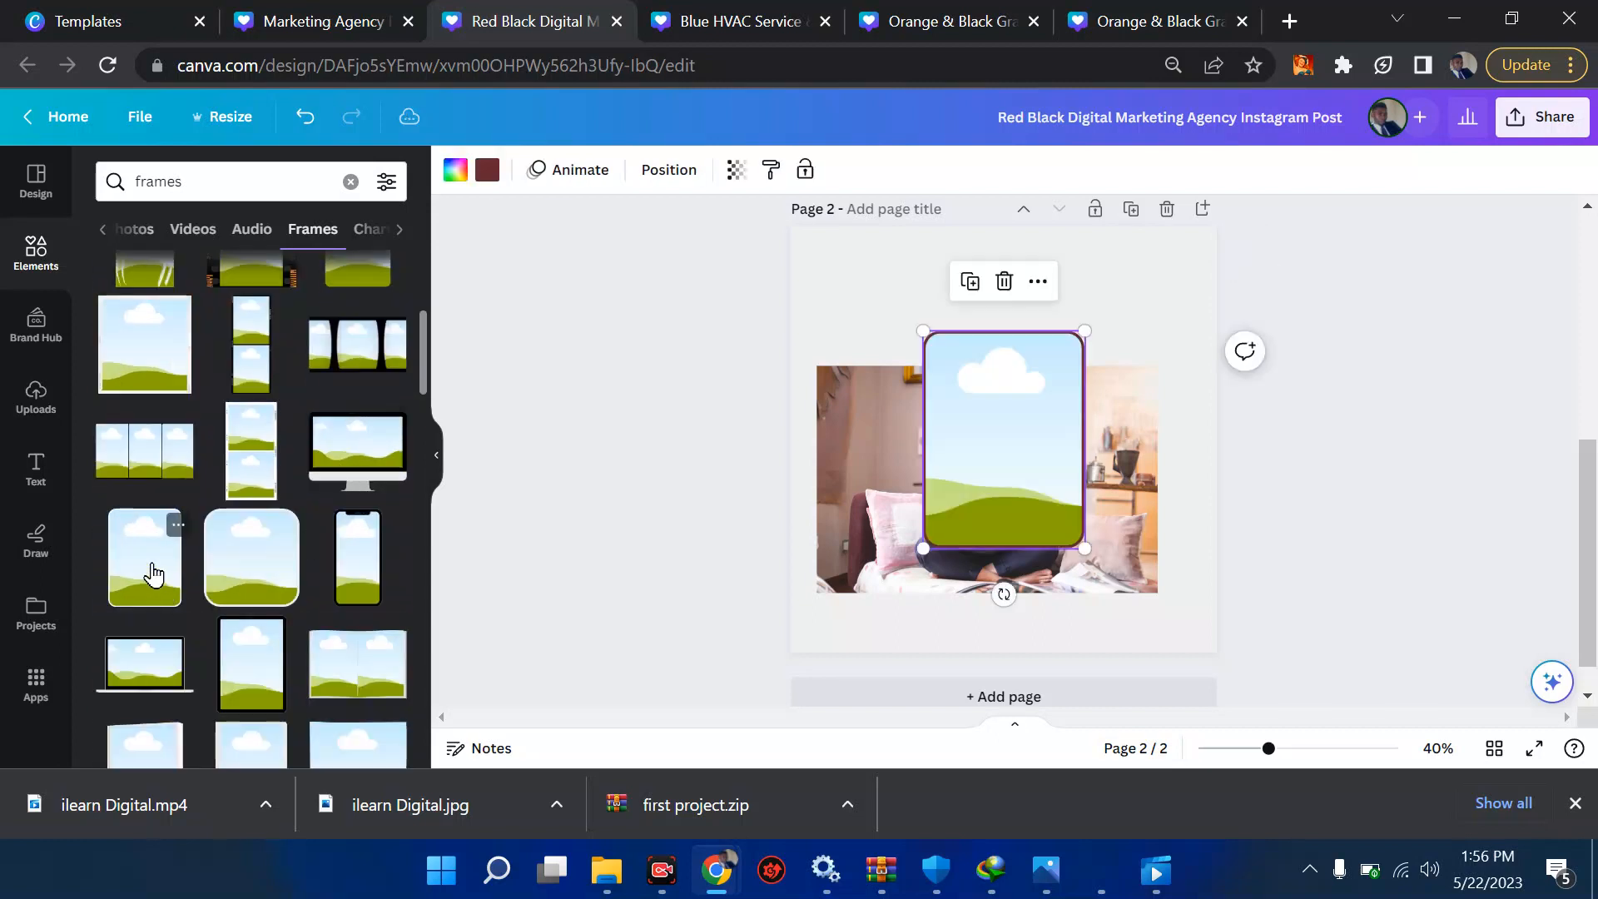
# - Enlarge the rounded frame and rotate it clockwise so it lies diagonally across the right edge of page 2
pyautogui.moveTo(1091, 334); pyautogui.dragTo(1273, 232)
pyautogui.moveTo(1062, 350); pyautogui.dragTo(1071, 414)
pyautogui.moveTo(1253, 426); pyautogui.dragTo(1223, 588)
pyautogui.moveTo(1070, 467); pyautogui.dragTo(1134, 456)
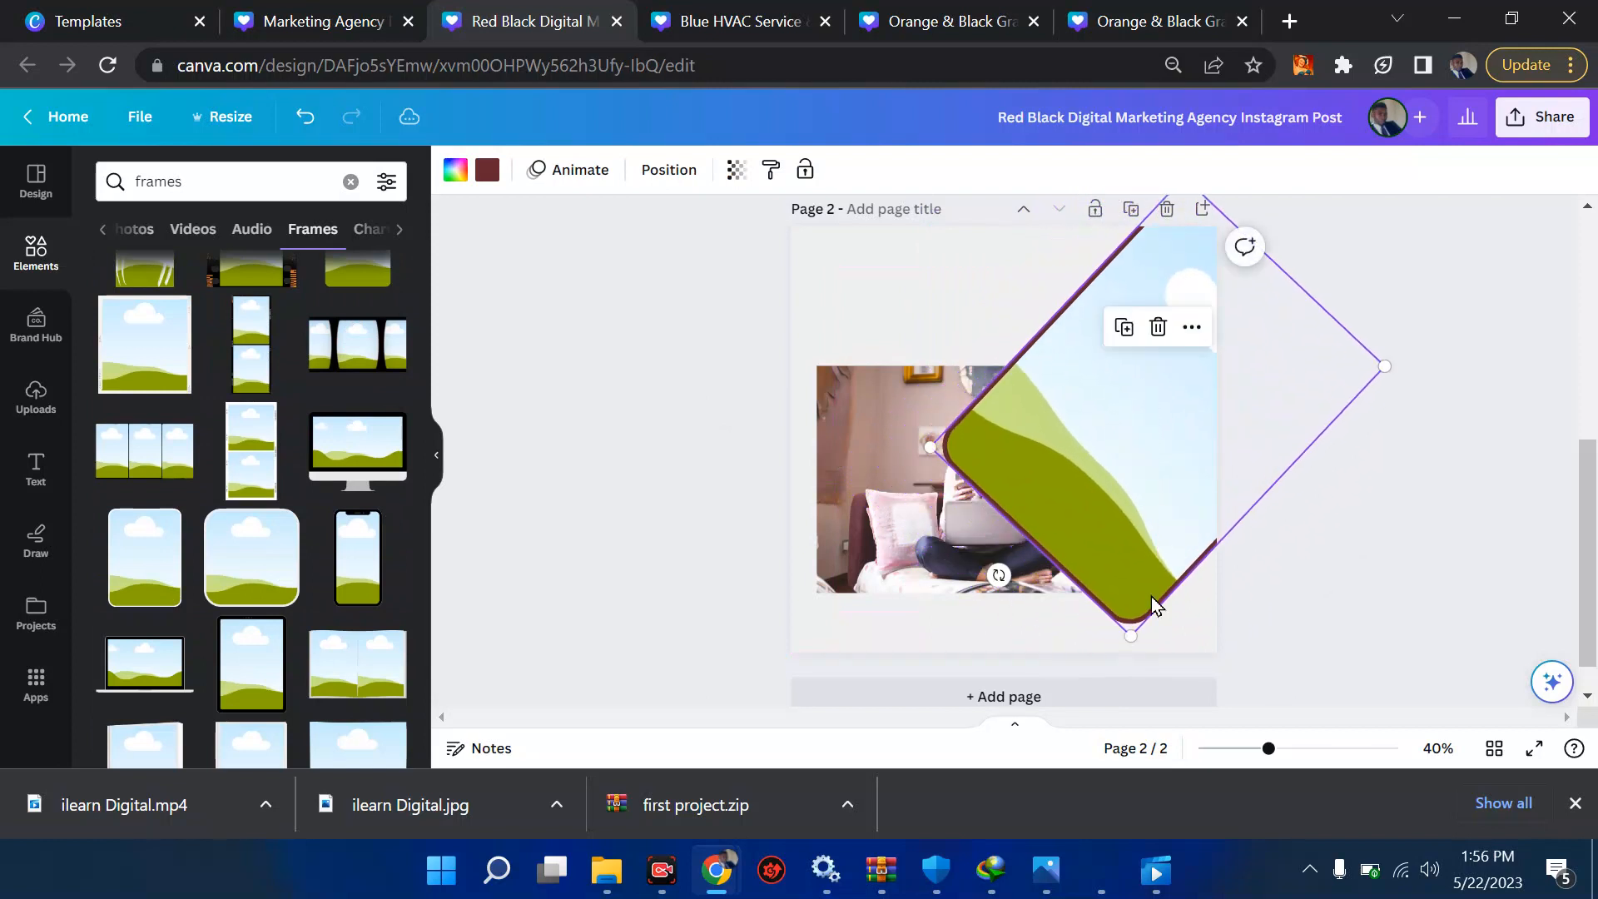
pyautogui.moveTo(1130, 639); pyautogui.dragTo(1130, 689)
pyautogui.moveTo(1102, 407); pyautogui.dragTo(1132, 366)
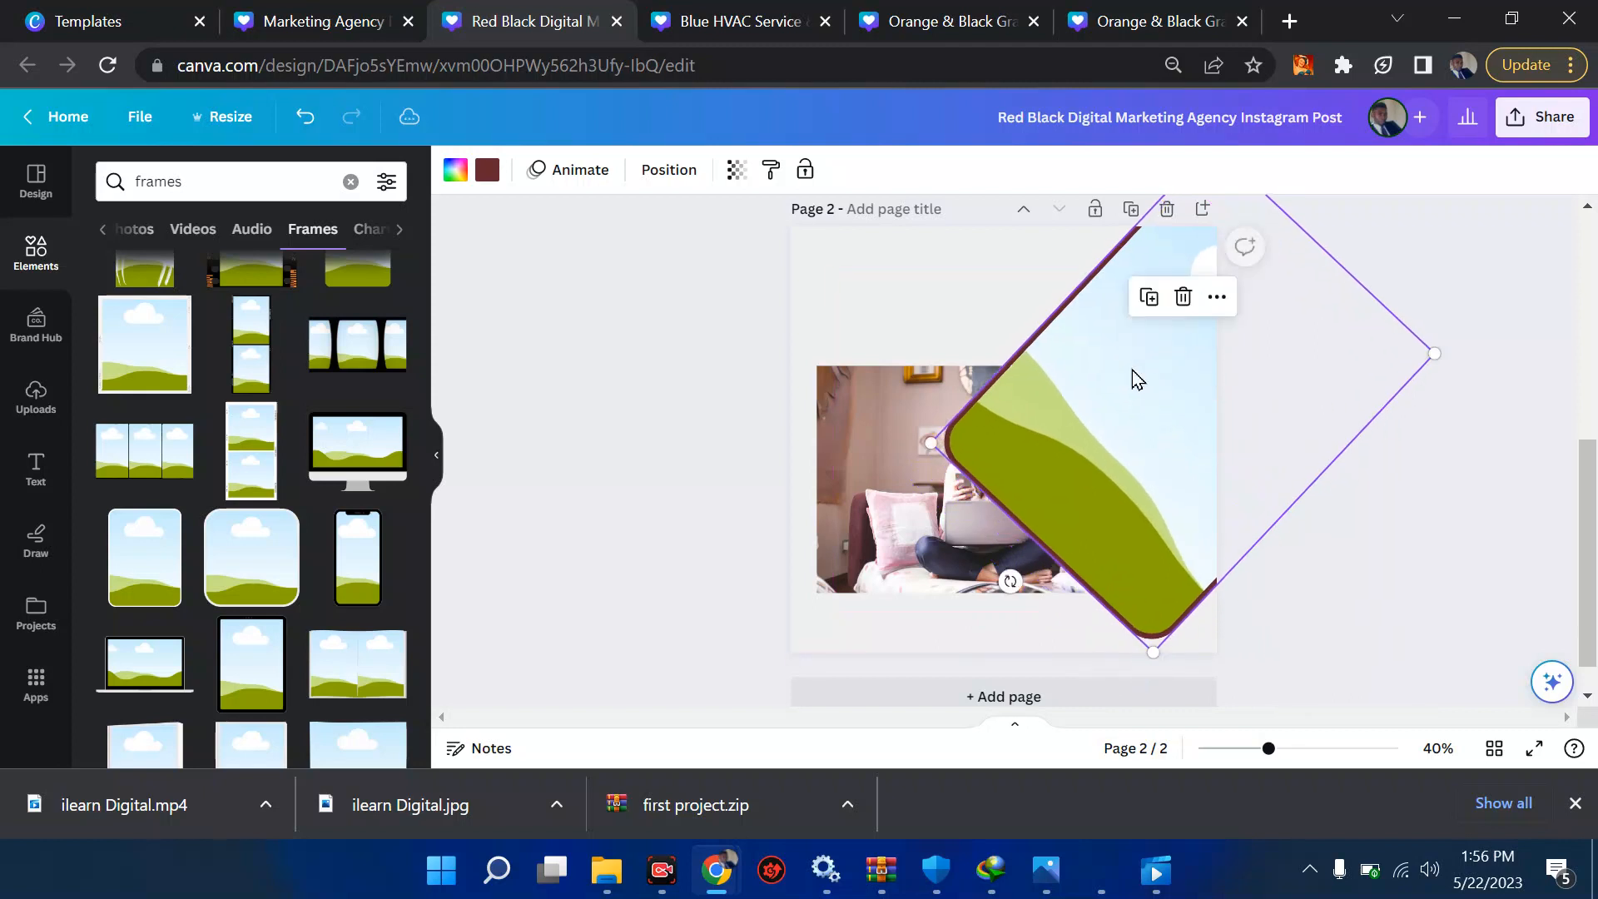
# - Try the unrotated photo in the tilted frame, undo it, and move the photo to the left side of page 2
pyautogui.moveTo(856, 457); pyautogui.dragTo(995, 406)
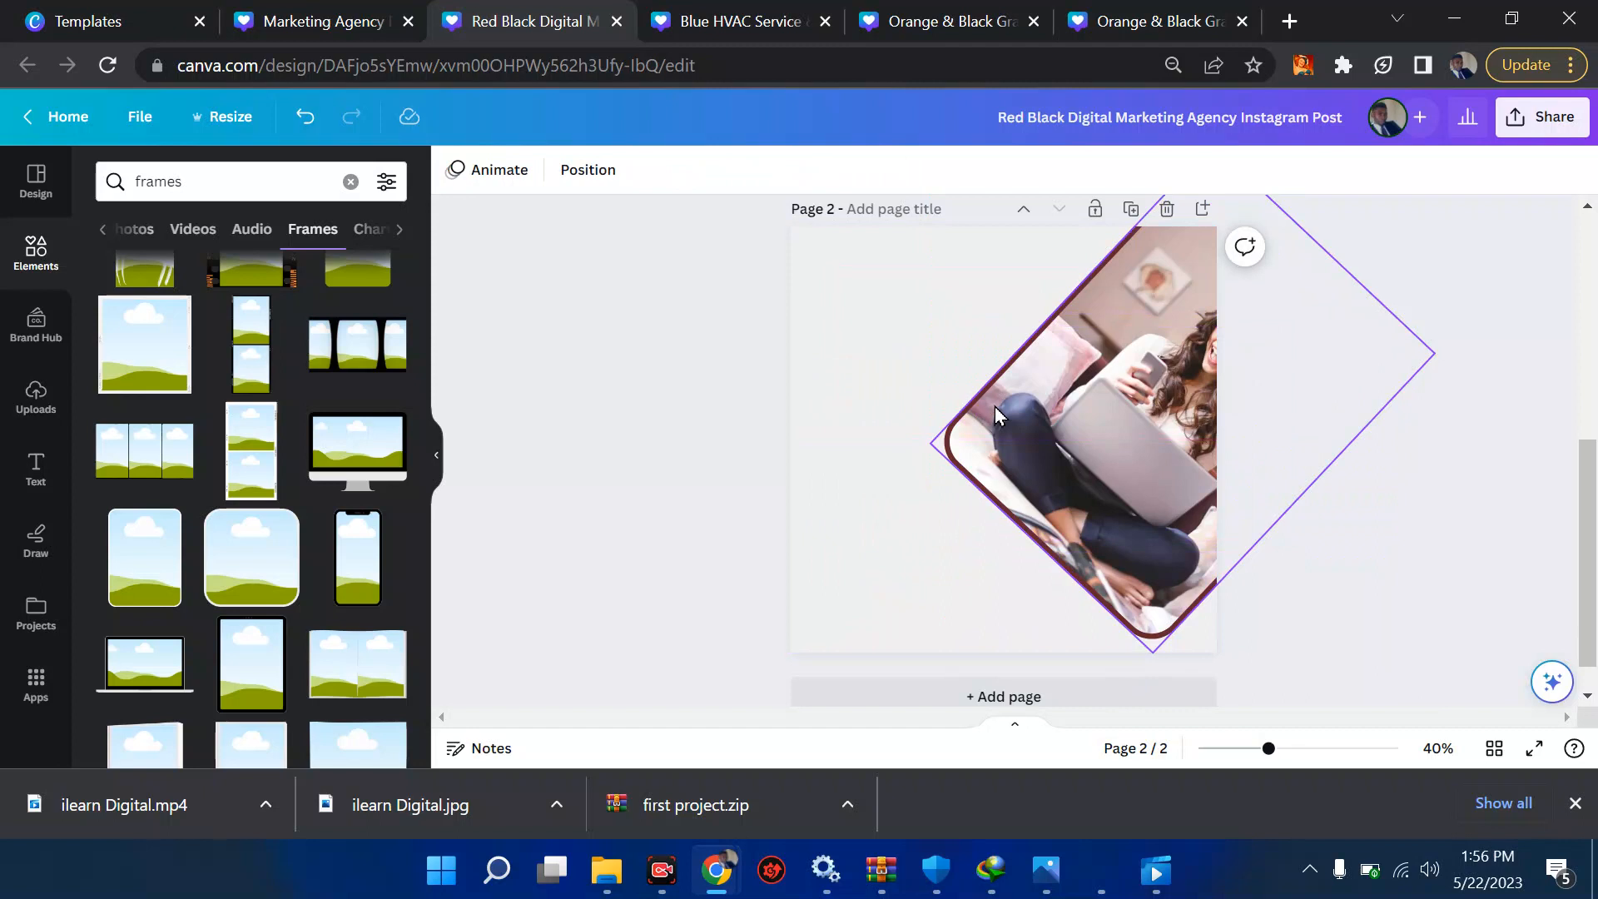
pyautogui.hotkey('ctrl', 'z')
pyautogui.click(960, 348)
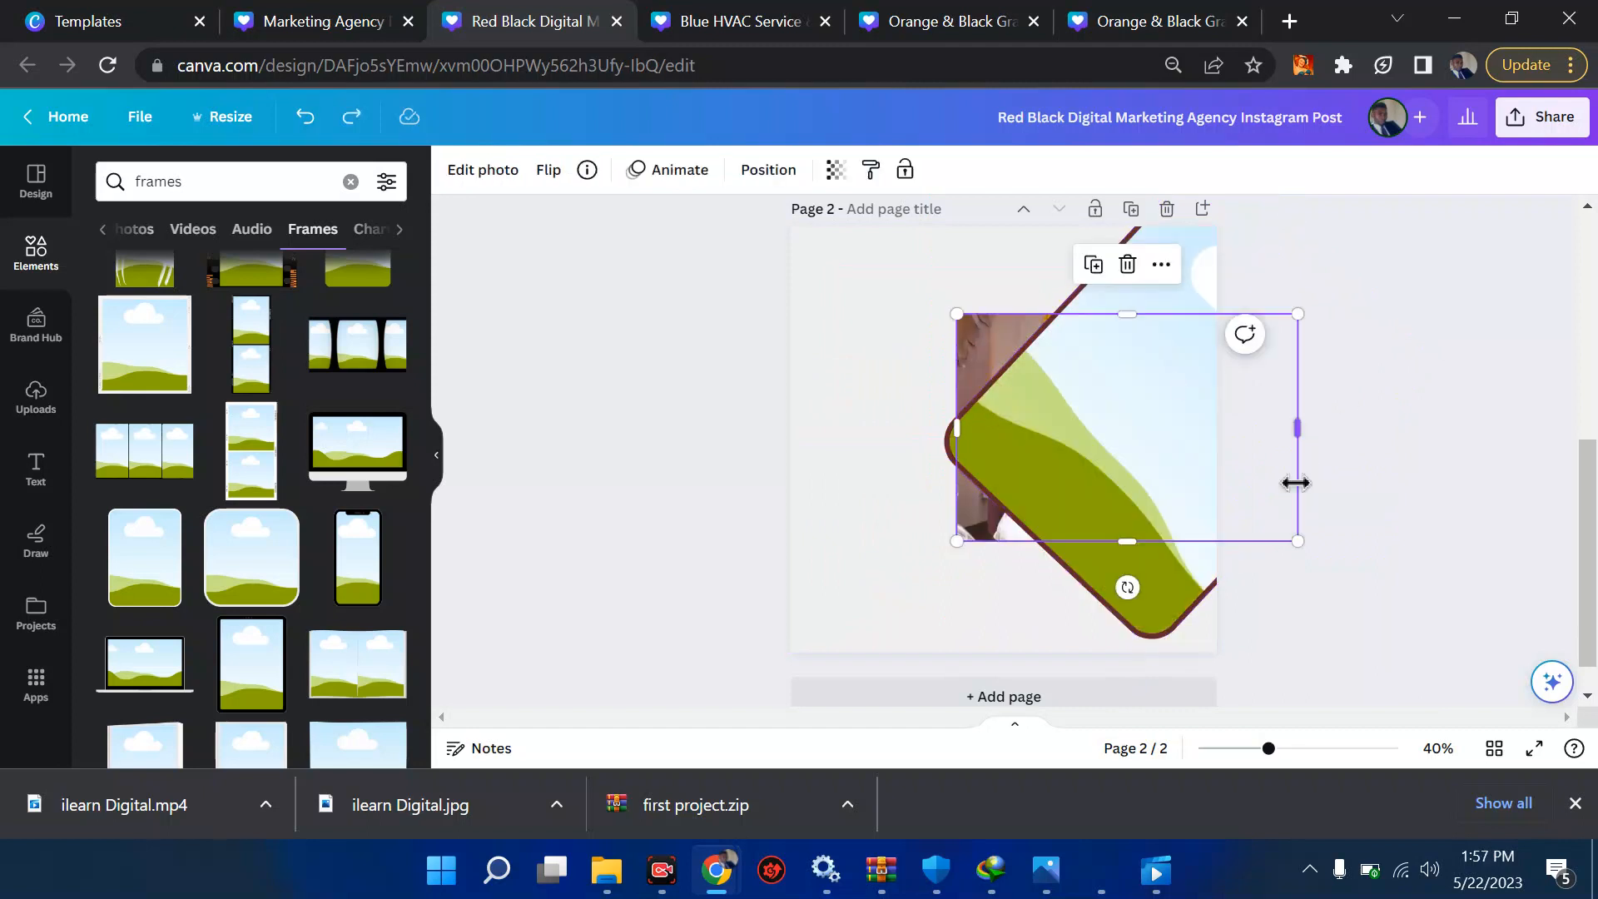
pyautogui.moveTo(966, 333); pyautogui.dragTo(762, 373)
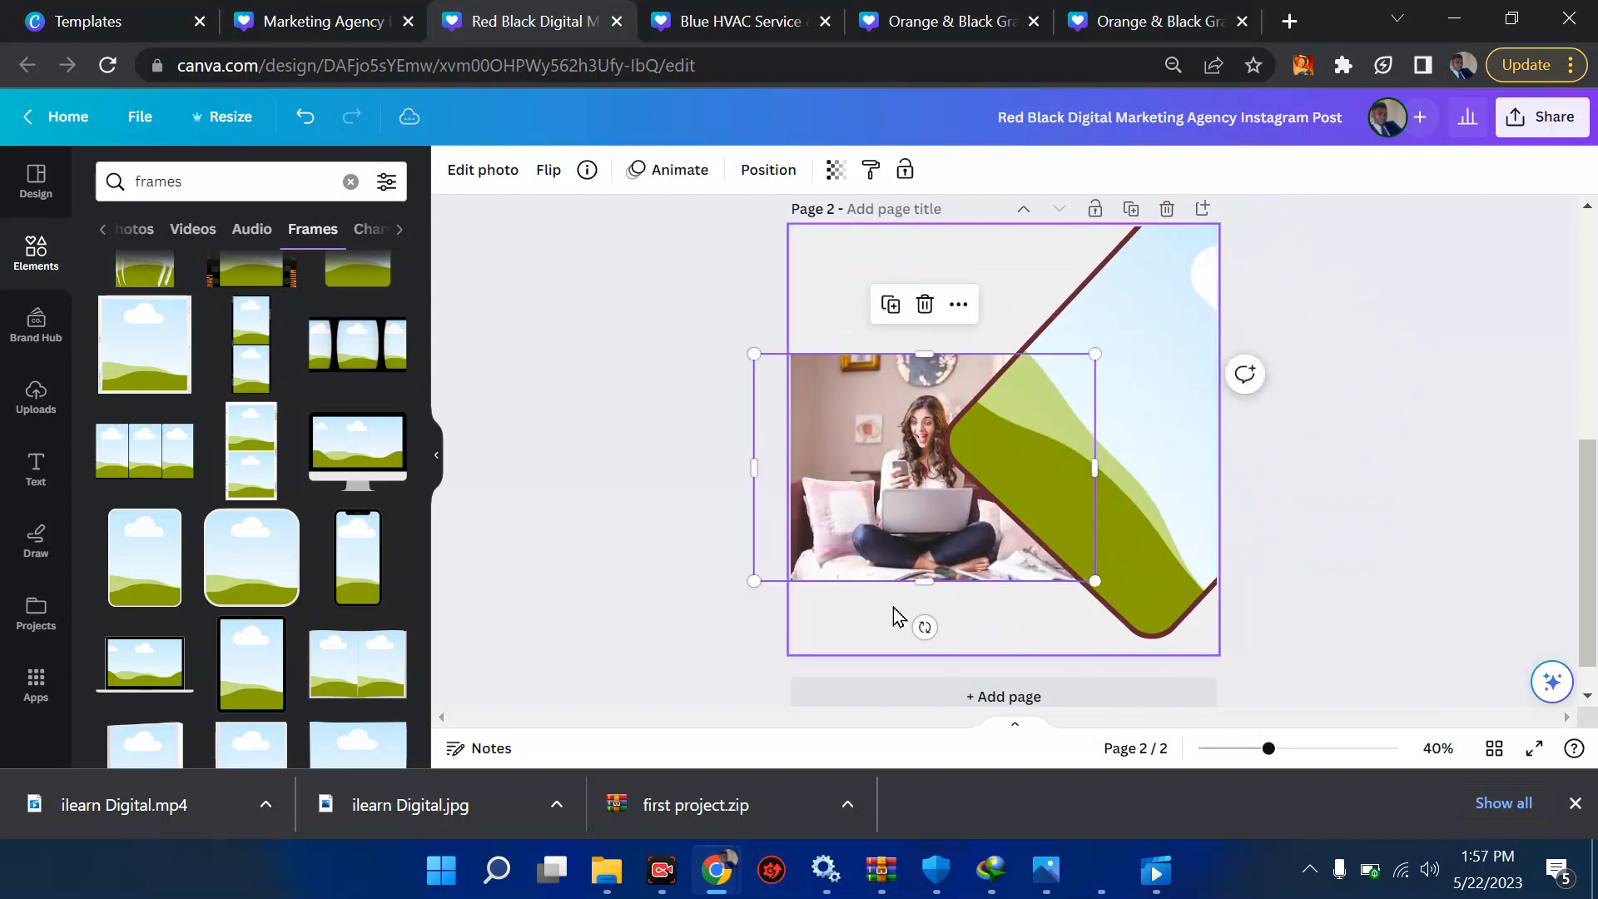
# - Rotate the photo counterclockwise to offset the frame's tilt, try it in the frame, and undo that placement
pyautogui.moveTo(924, 627); pyautogui.dragTo(1022, 549)
pyautogui.moveTo(919, 526); pyautogui.dragTo(1095, 473)
pyautogui.hotkey('ctrl', 'z')
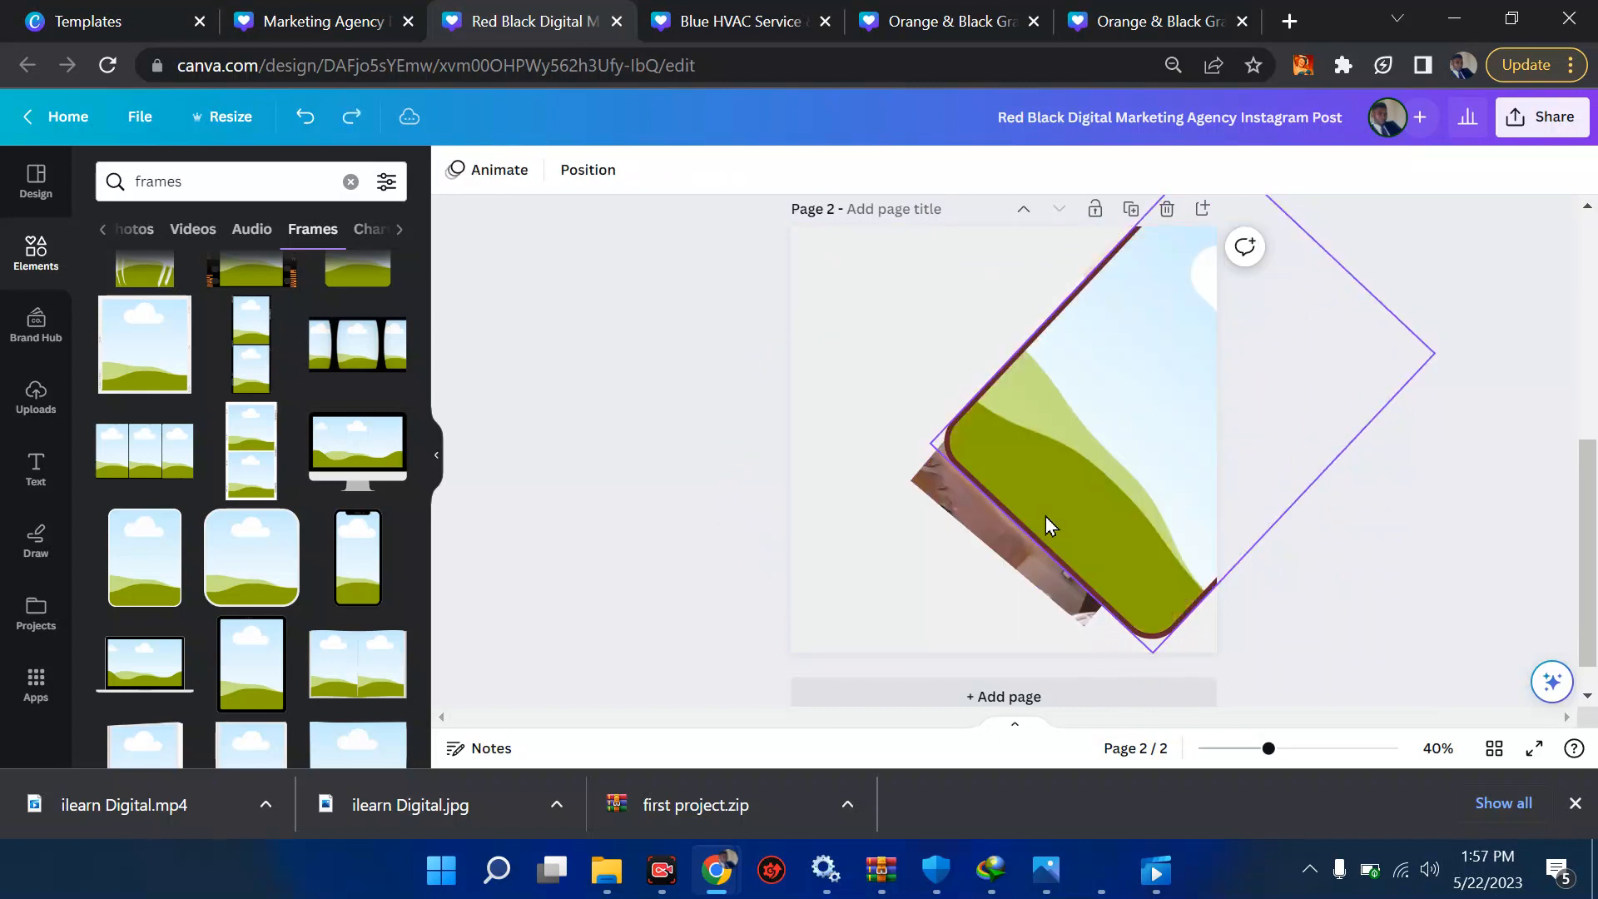
pyautogui.hotkey('ctrl', 'z')
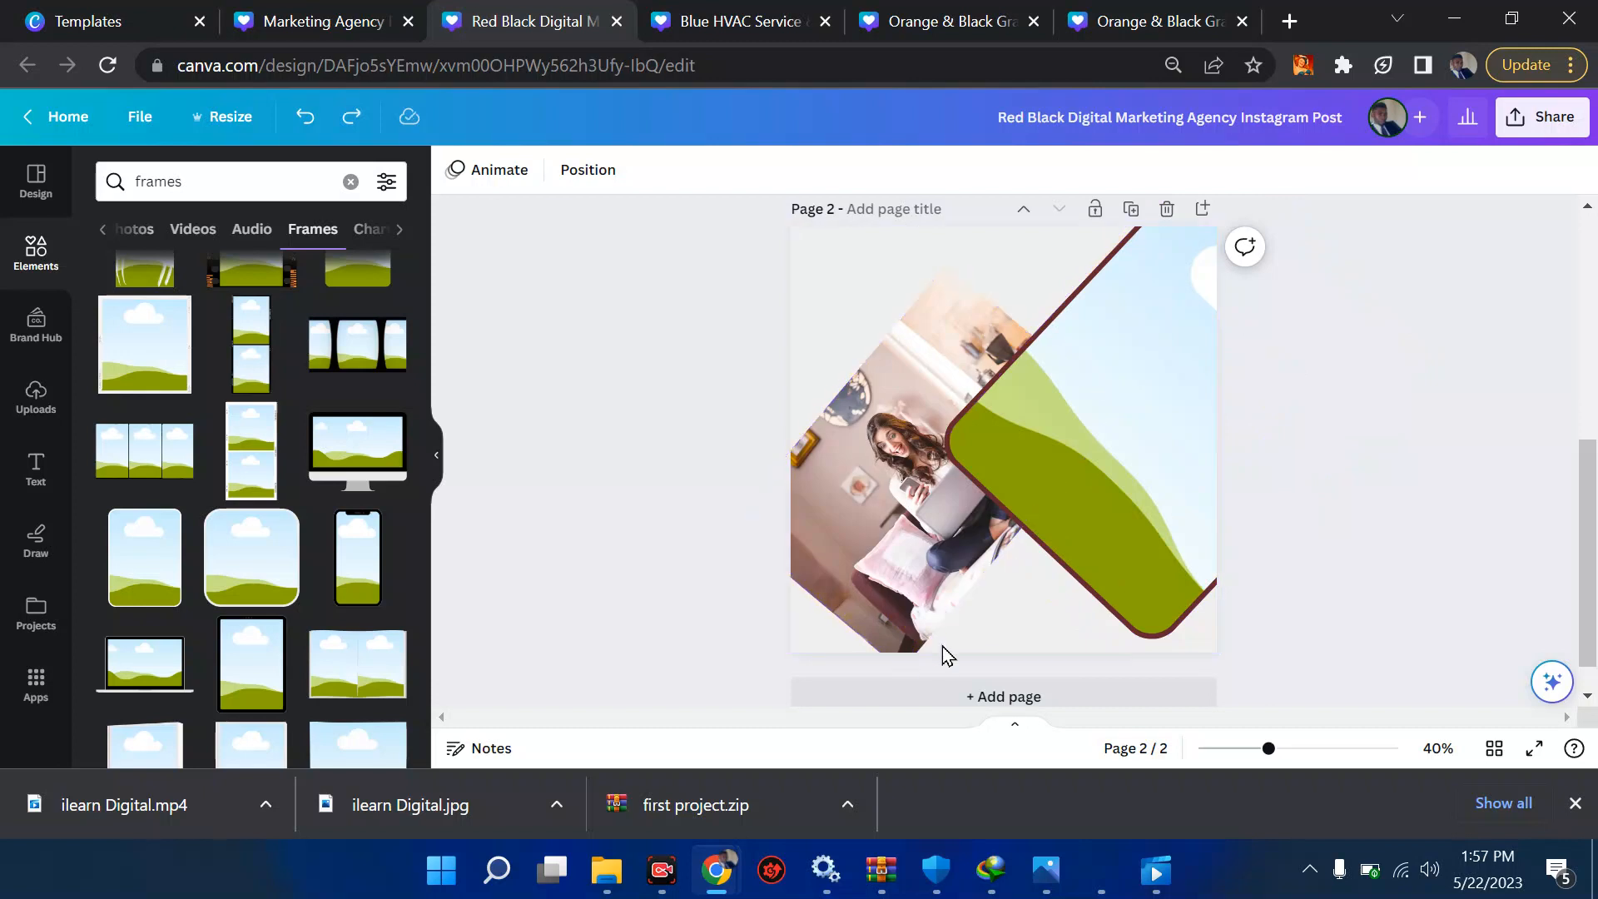
# - Fine-tune the photo's rotation and place it upright inside the tilted frame on page 2
pyautogui.click(896, 589)
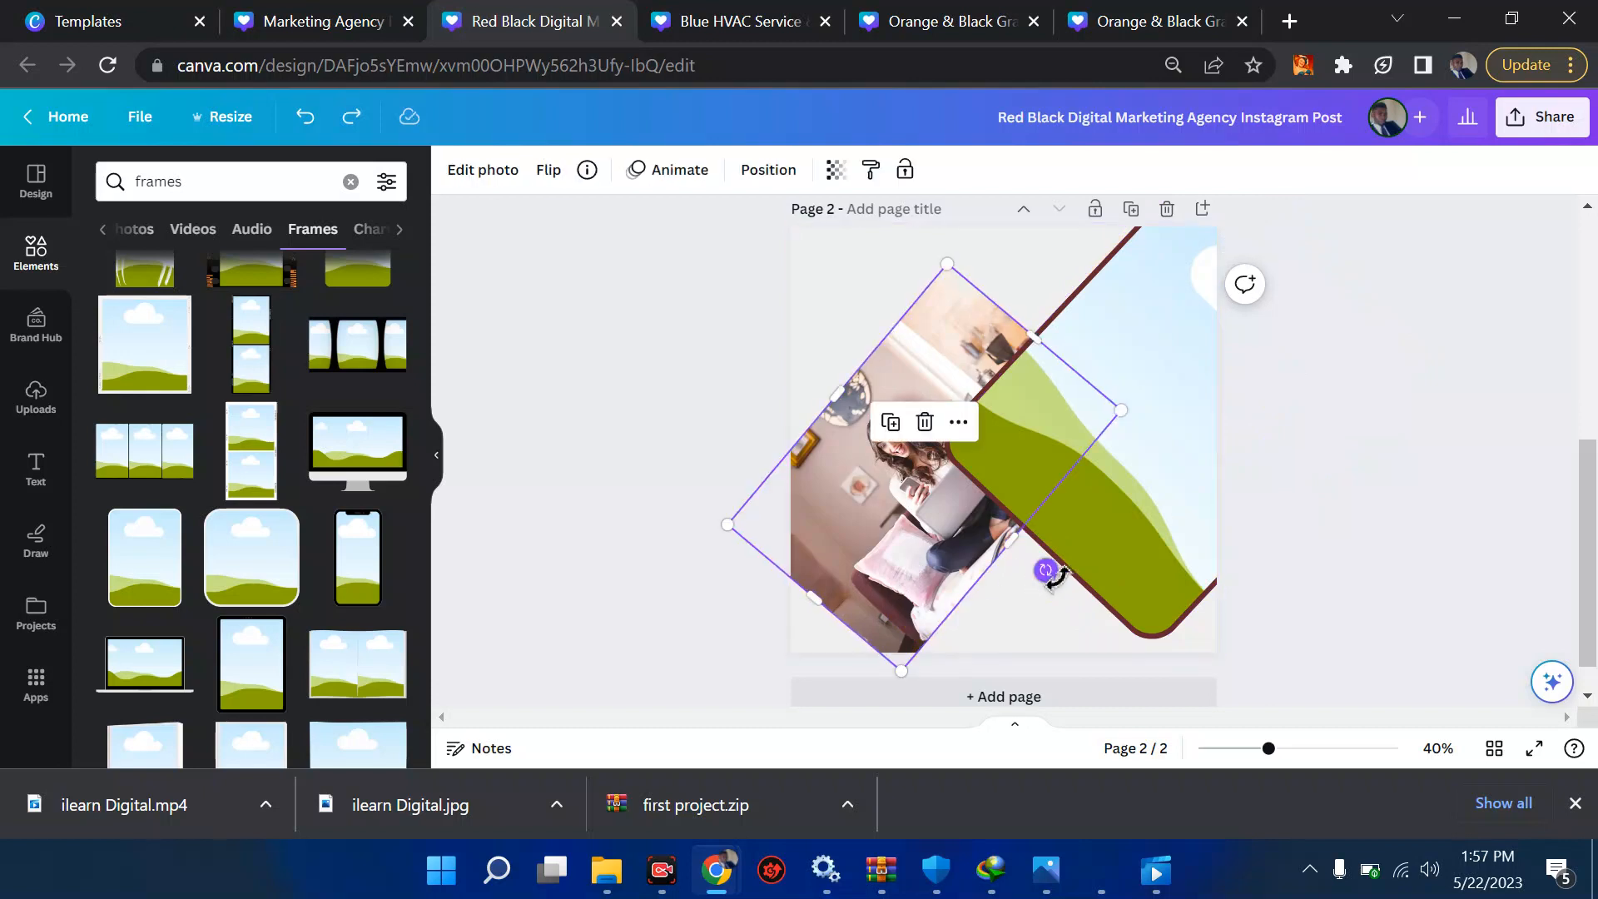
pyautogui.moveTo(1049, 571); pyautogui.dragTo(1045, 596)
pyautogui.moveTo(932, 553); pyautogui.dragTo(1054, 537)
pyautogui.click(1419, 520)
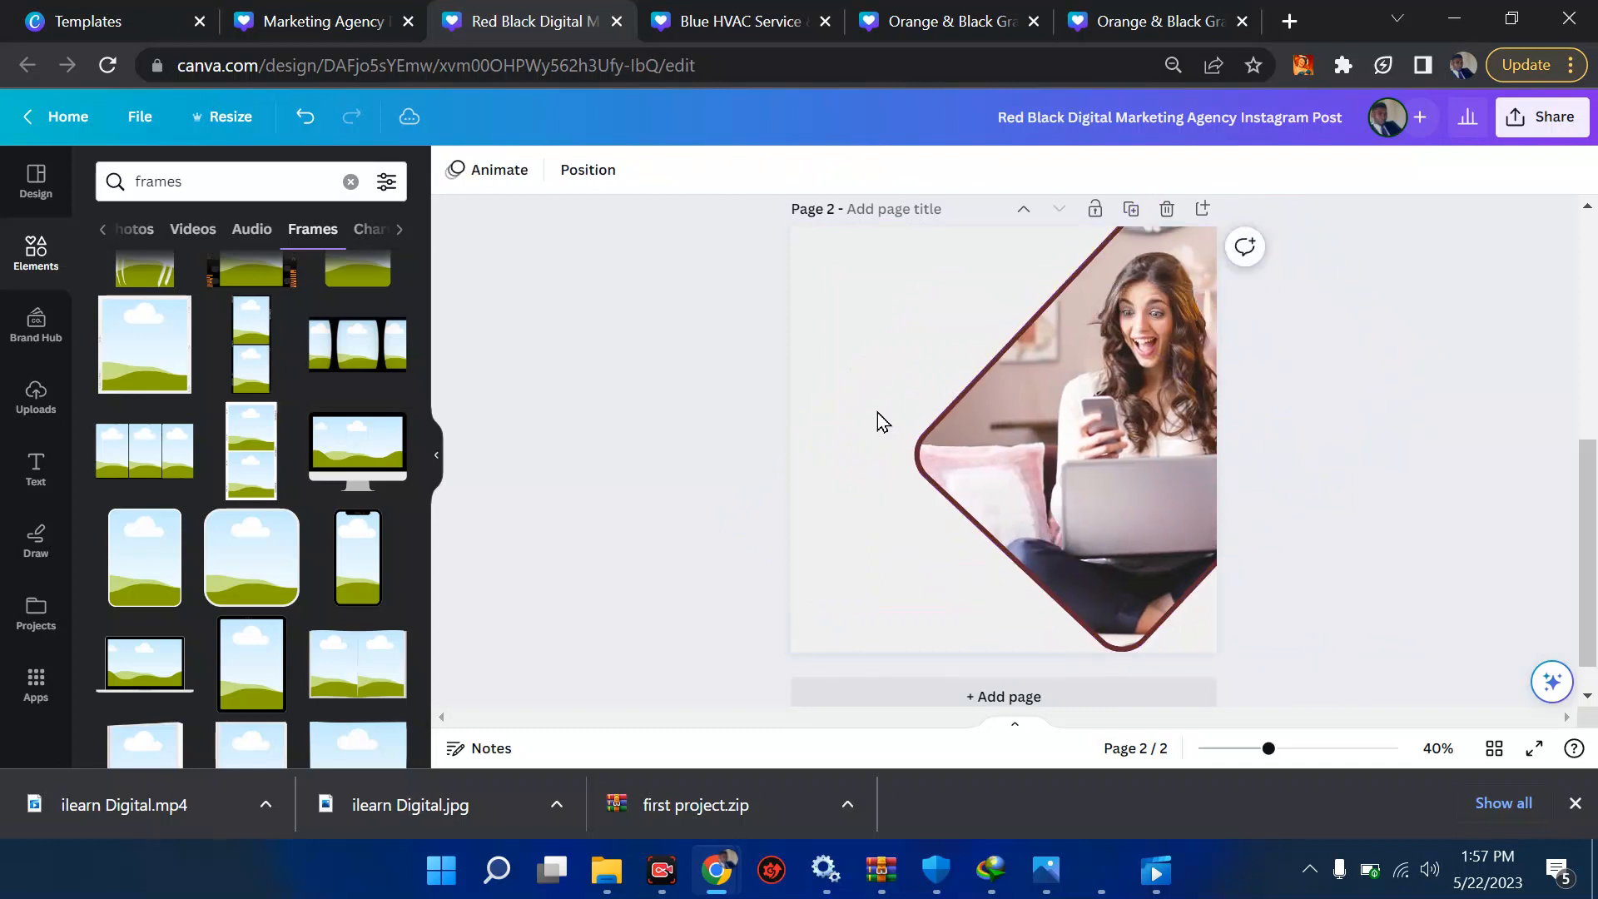
# - Change the tilted frame's dark red border to the light gray document color
pyautogui.click(964, 437)
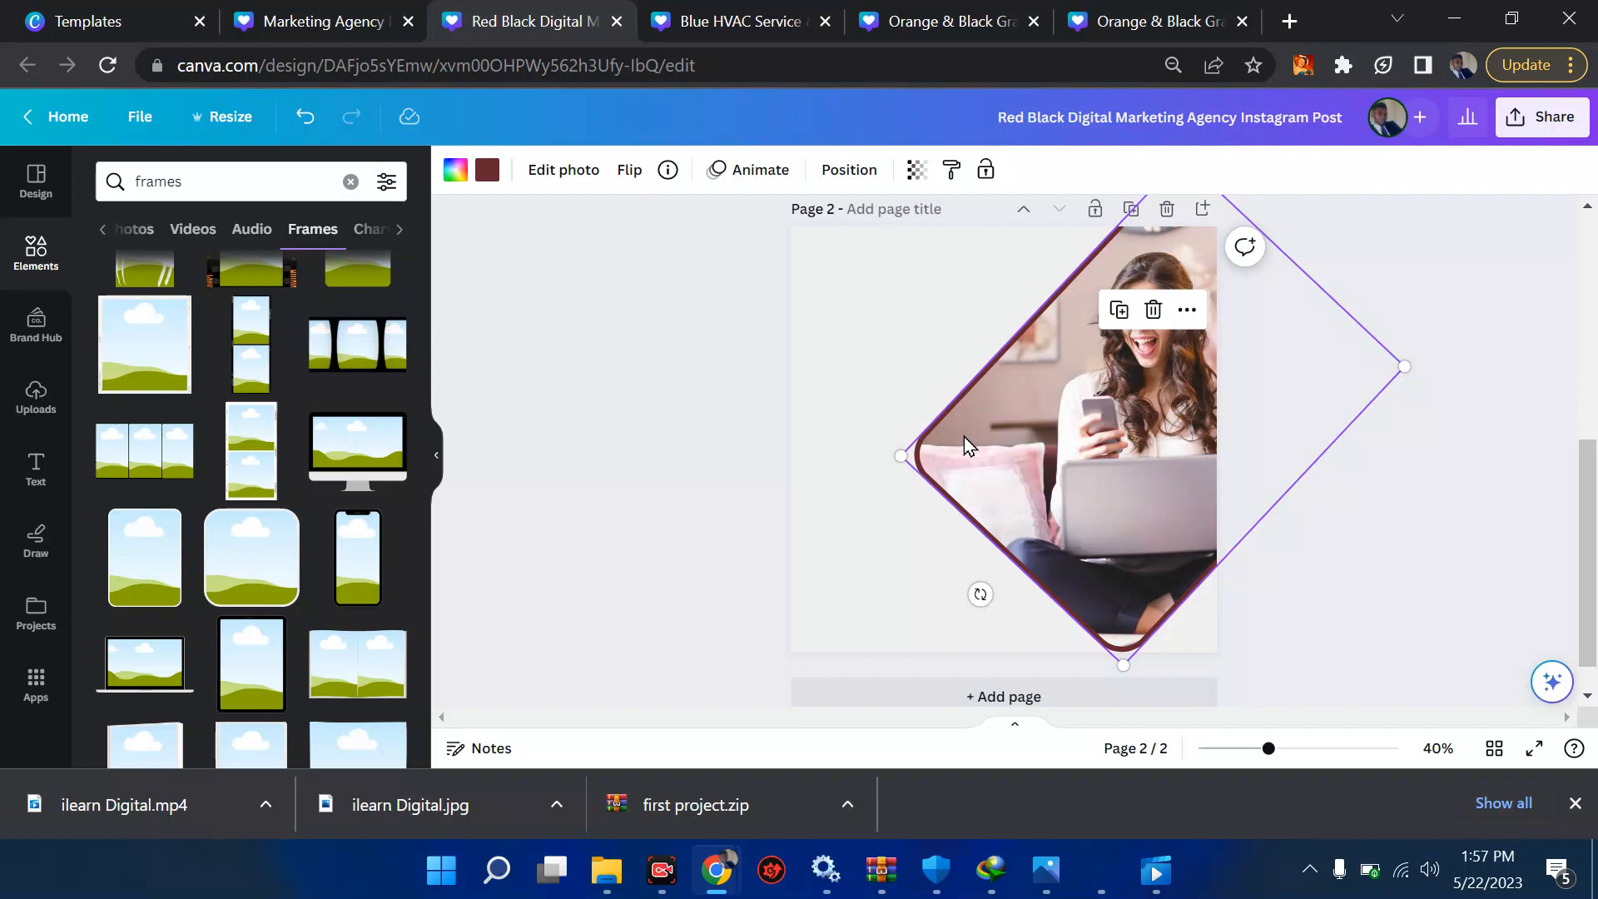
pyautogui.click(459, 173)
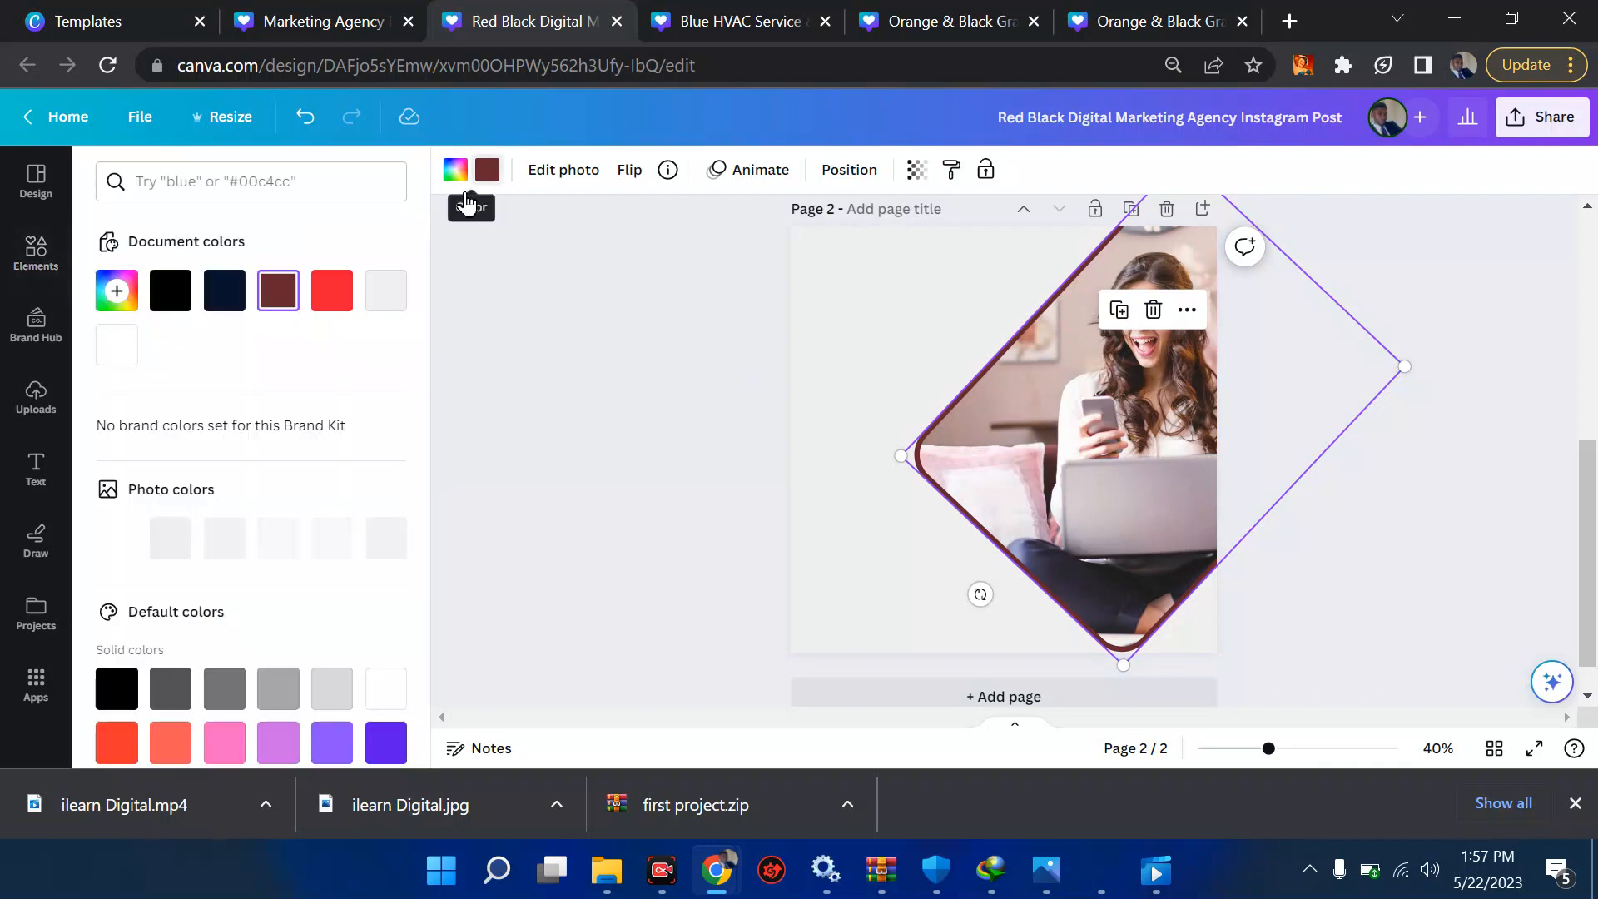
pyautogui.click(386, 296)
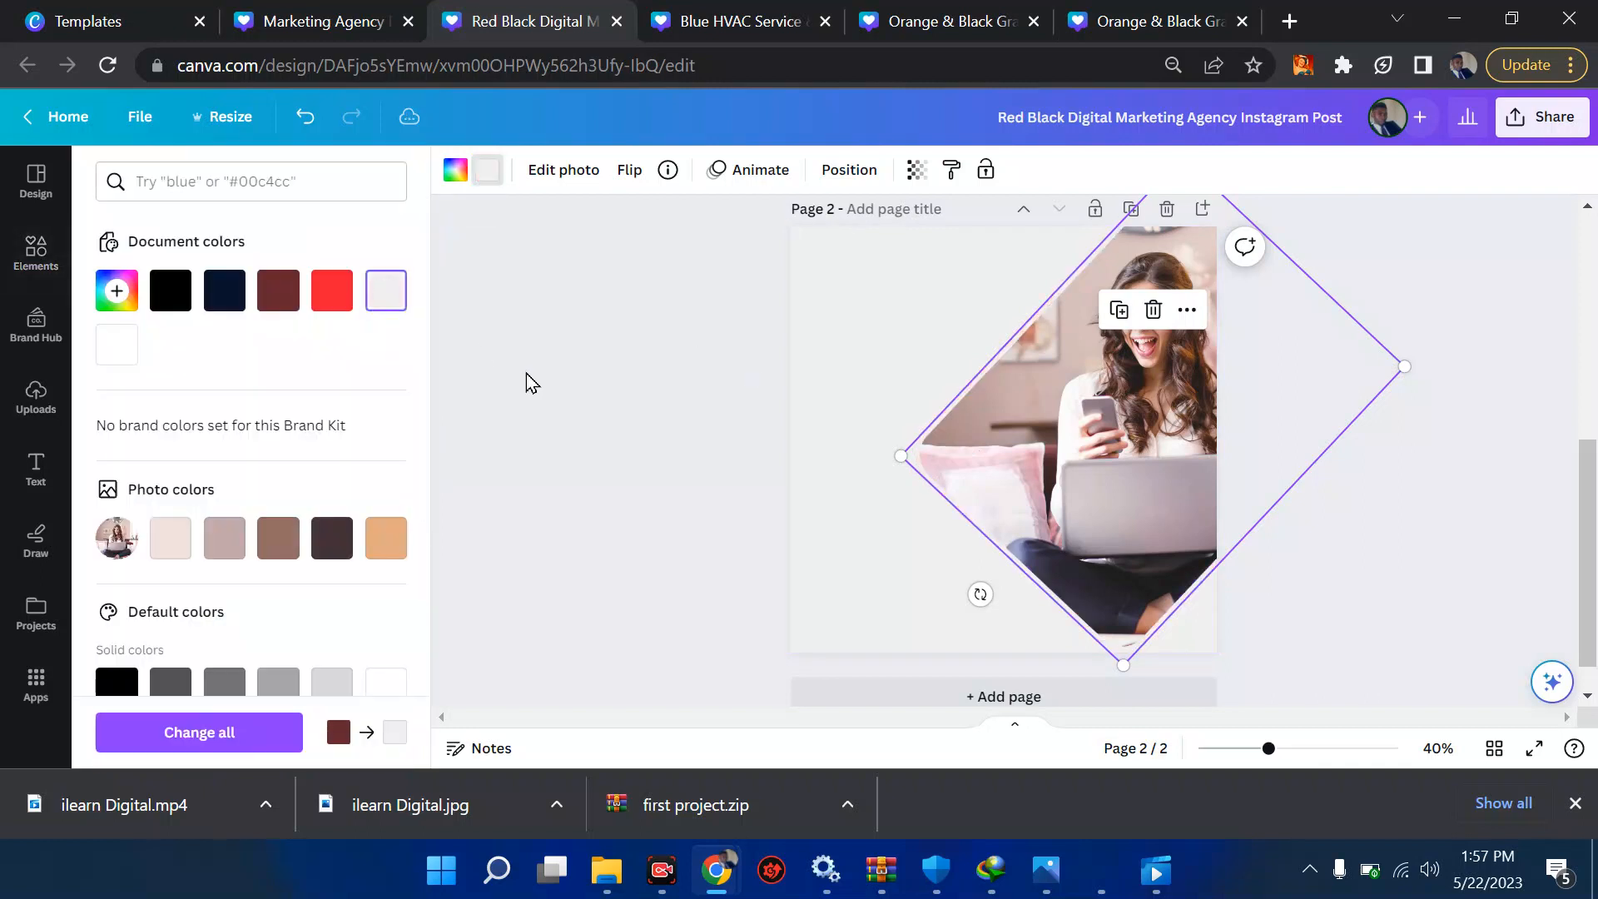
pyautogui.click(526, 373)
pyautogui.click(636, 405)
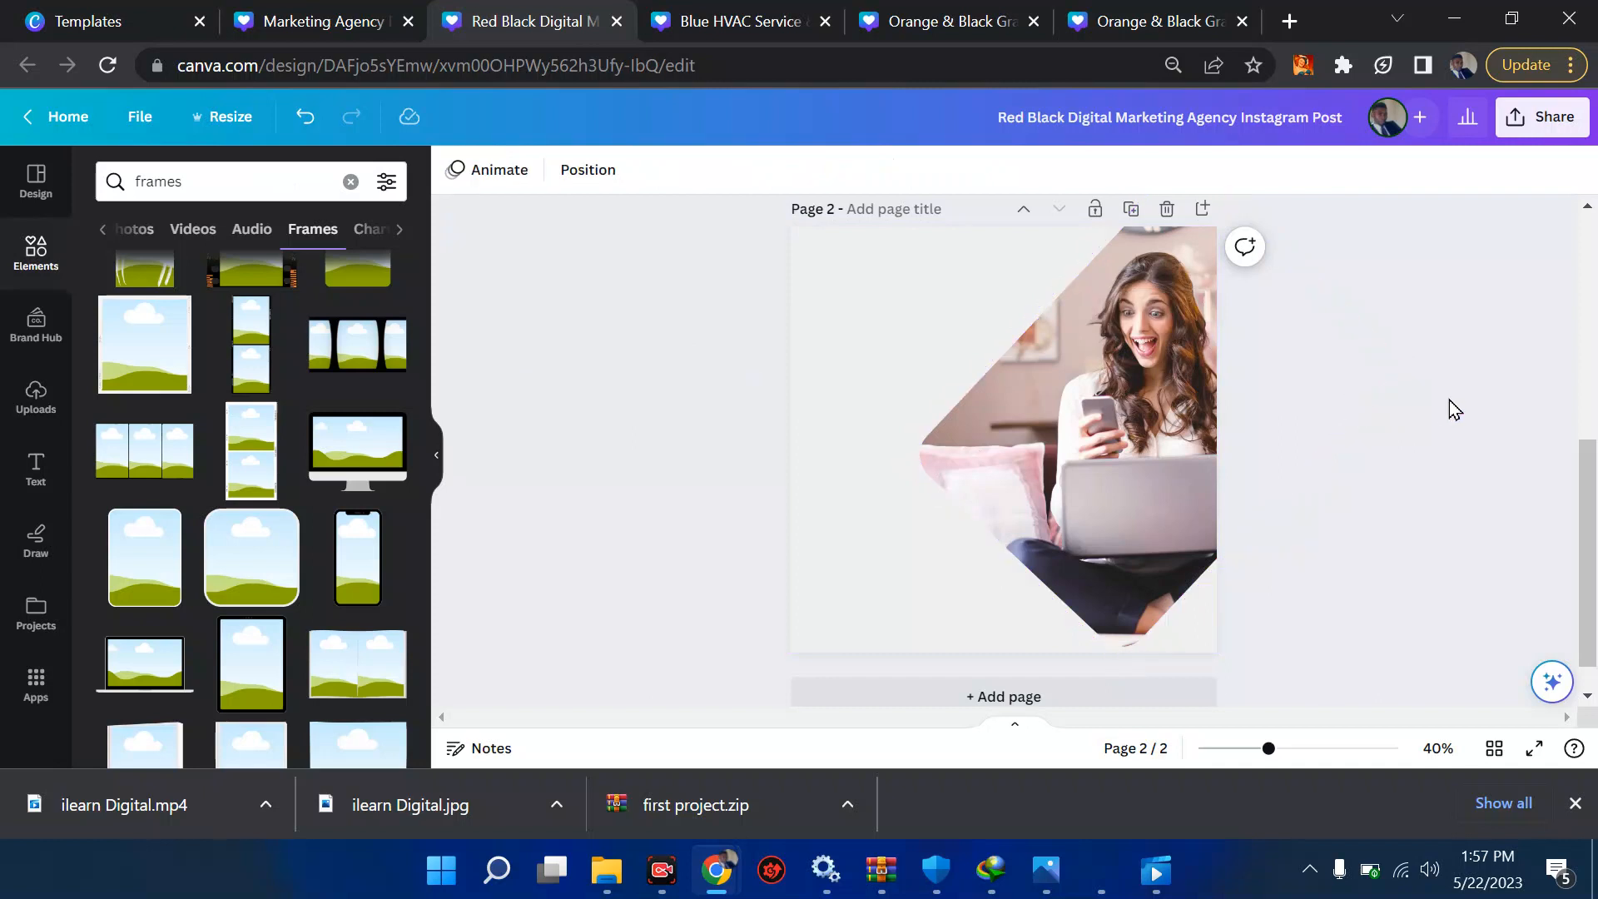
# - Compare page 2 with page 1 and move the framed photo down and slightly left on page 2
pyautogui.scroll(5, 1450, 401)
pyautogui.scroll(-3, 1449, 401)
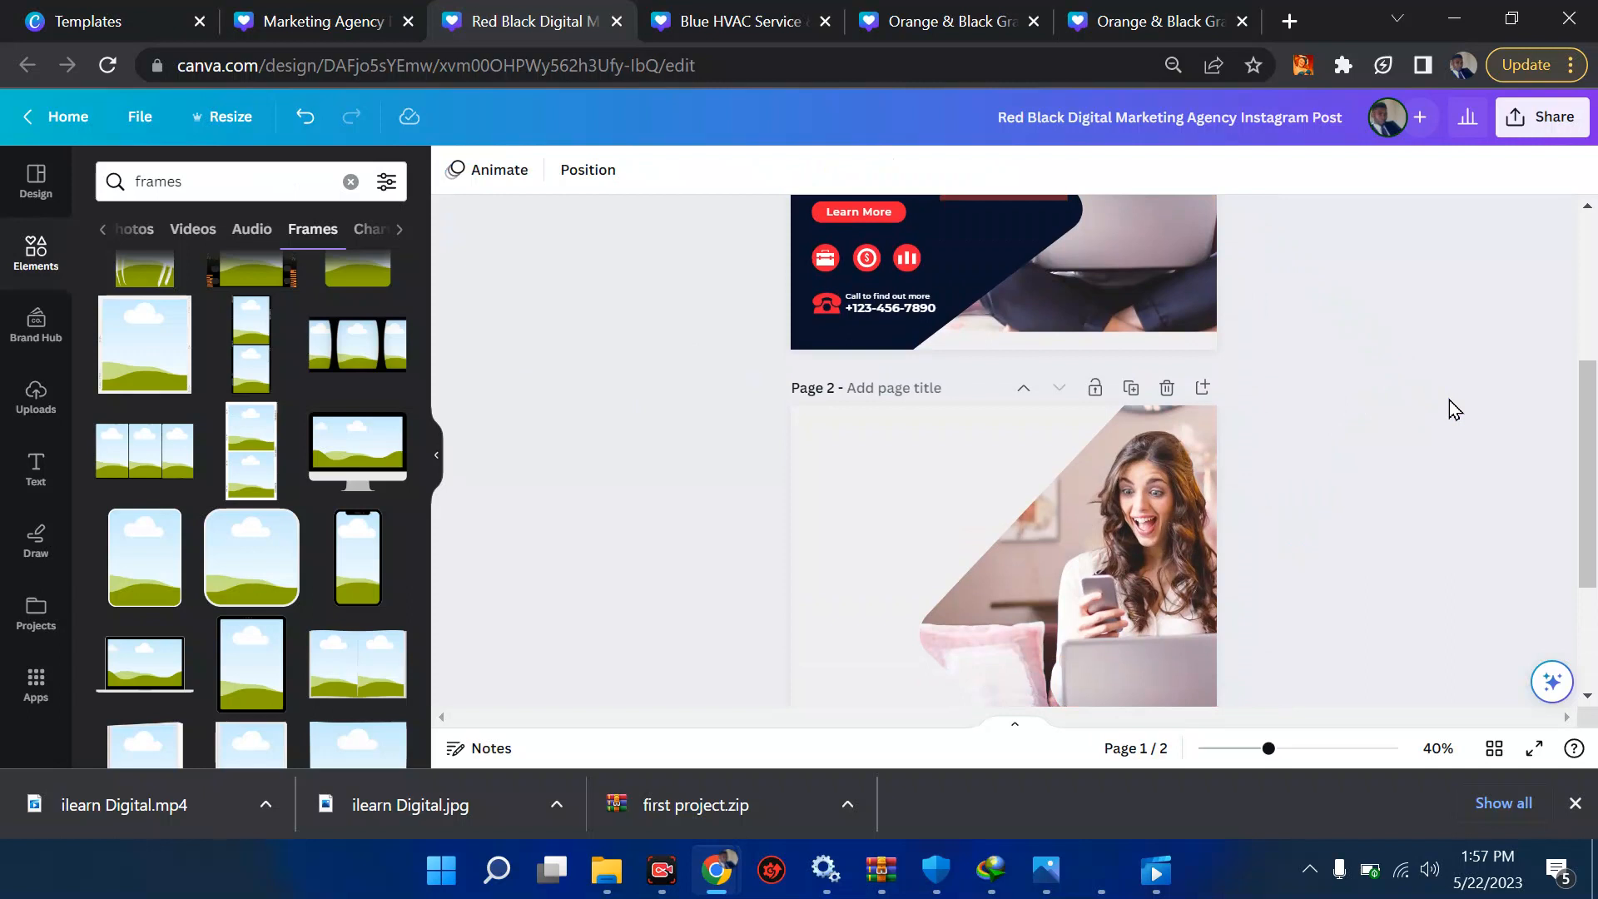
pyautogui.moveTo(1031, 618)
pyautogui.mouseDown()
pyautogui.moveTo(981, 663)
pyautogui.moveTo(1039, 645)
pyautogui.mouseUp()
pyautogui.scroll(3, 1205, 536)
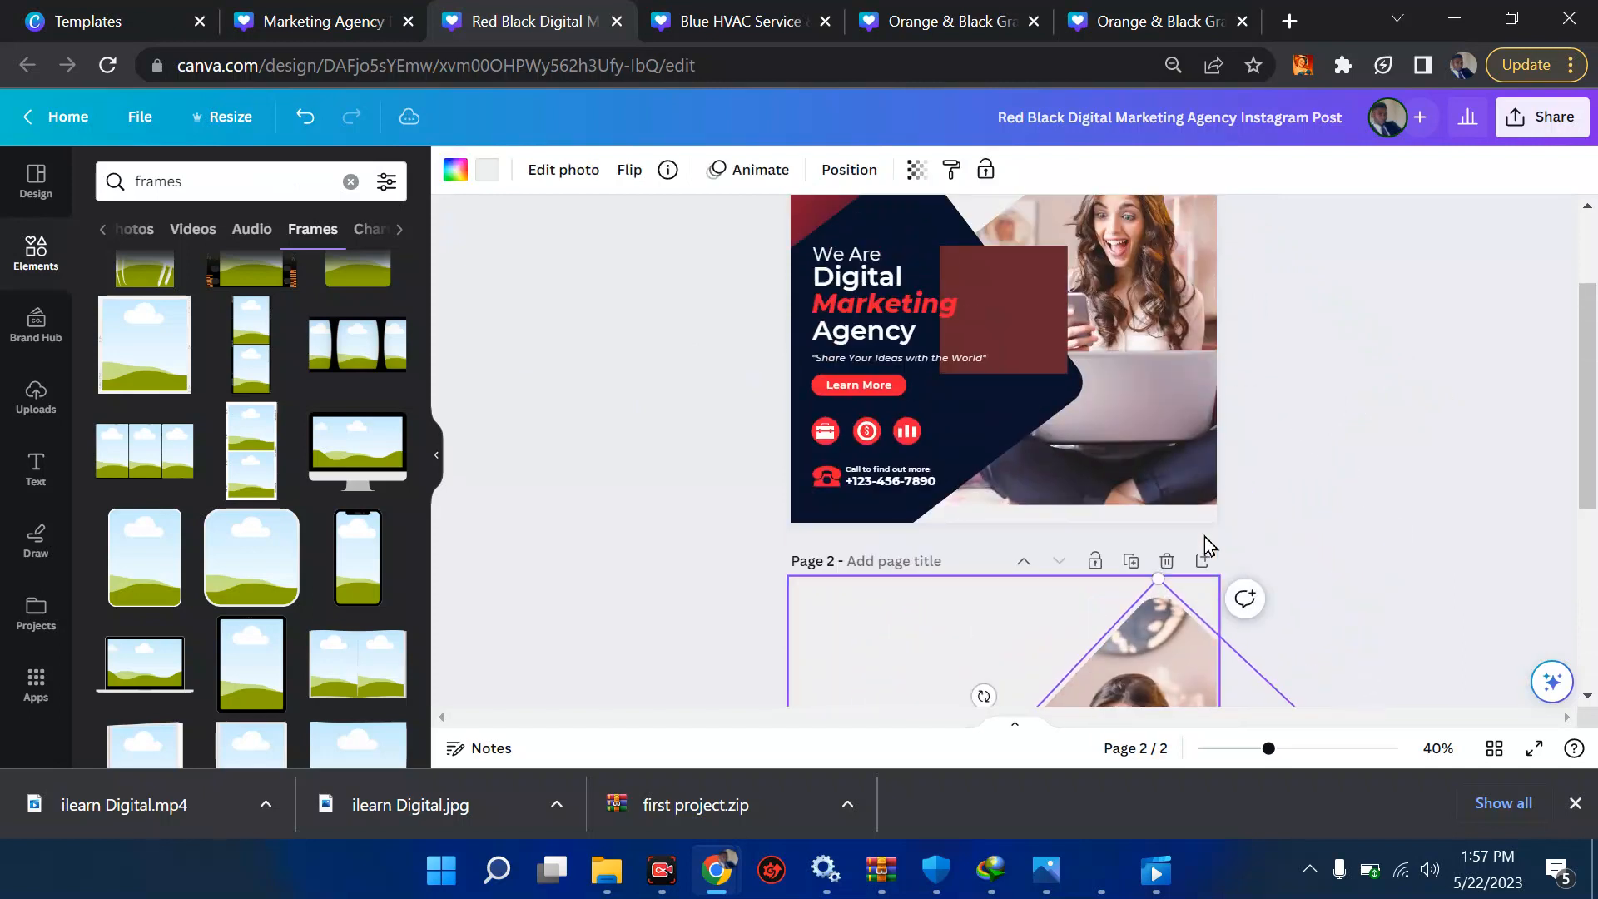
pyautogui.scroll(2, 1205, 536)
pyautogui.scroll(-4, 1205, 536)
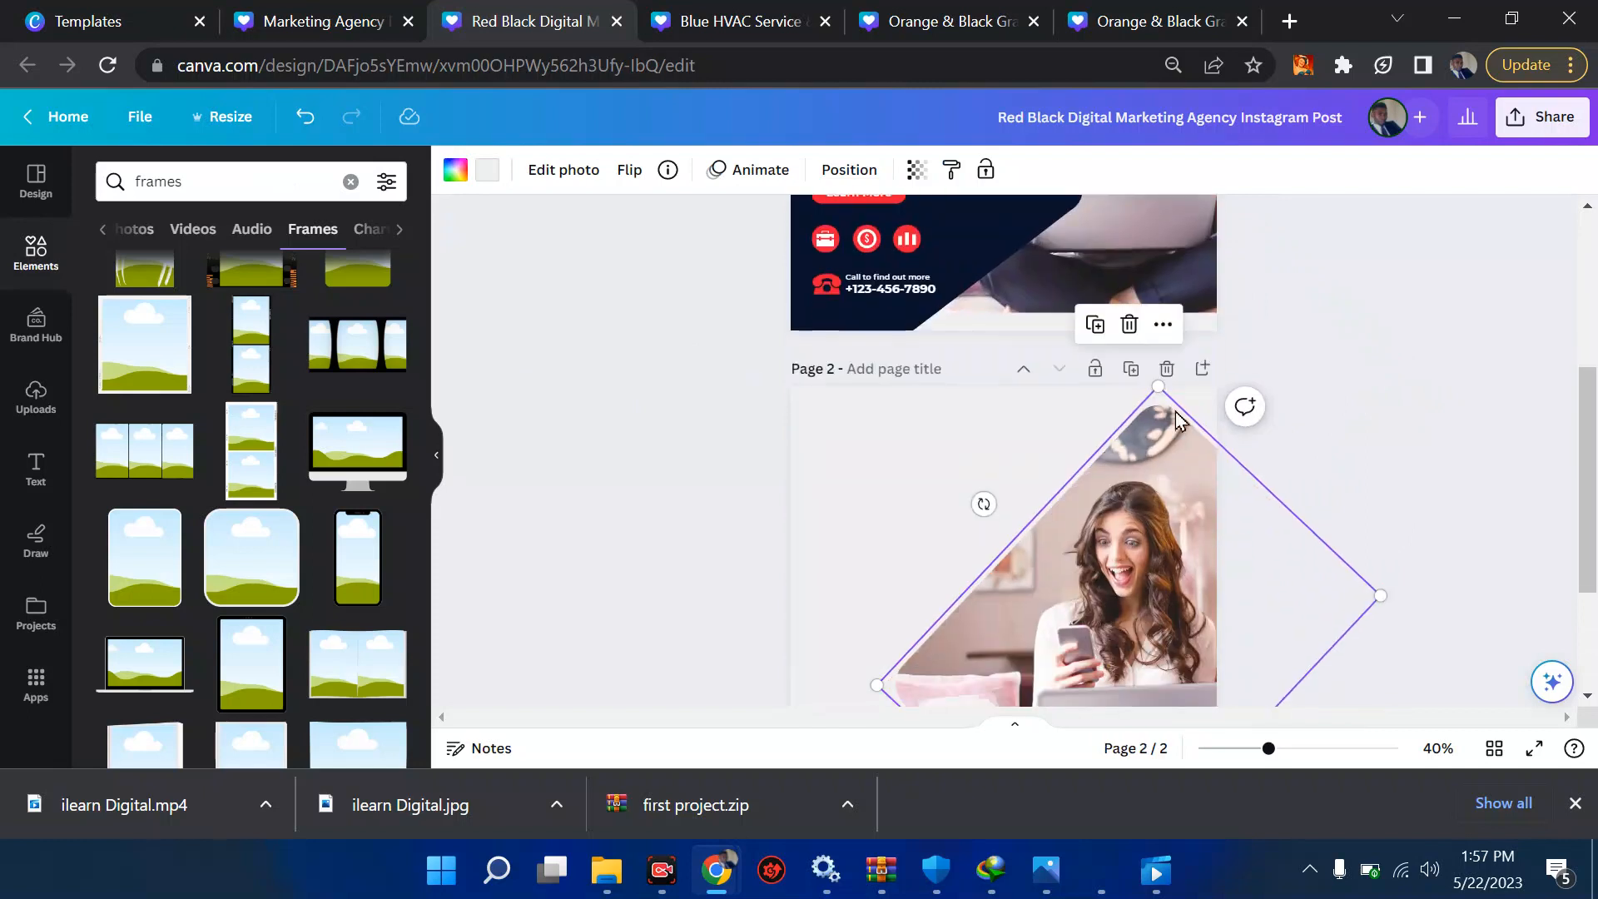
# - Undo the last change to the framed photo and enlarge it toward the left side of page 2
pyautogui.moveTo(1175, 407); pyautogui.dragTo(1001, 653)
pyautogui.hotkey('ctrl', 'z')
pyautogui.scroll(-2, 1000, 652)
pyautogui.moveTo(876, 561); pyautogui.dragTo(842, 566)
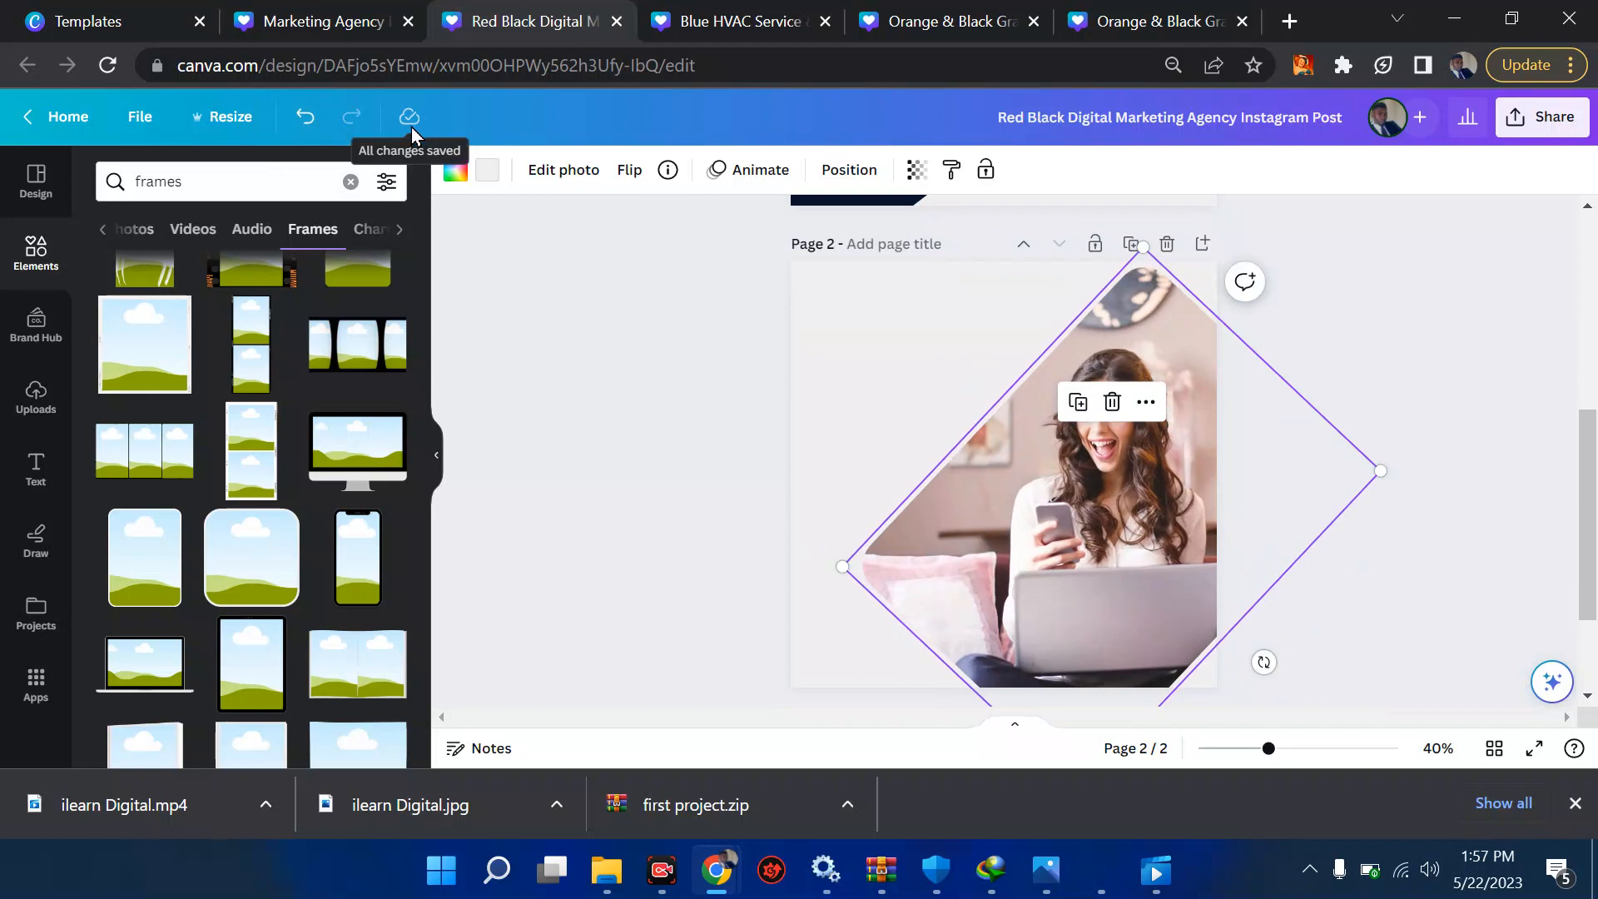
# - Move the framed photo slightly up and to the left on page 2
pyautogui.click(1464, 345)
pyautogui.scroll(-2, 1463, 343)
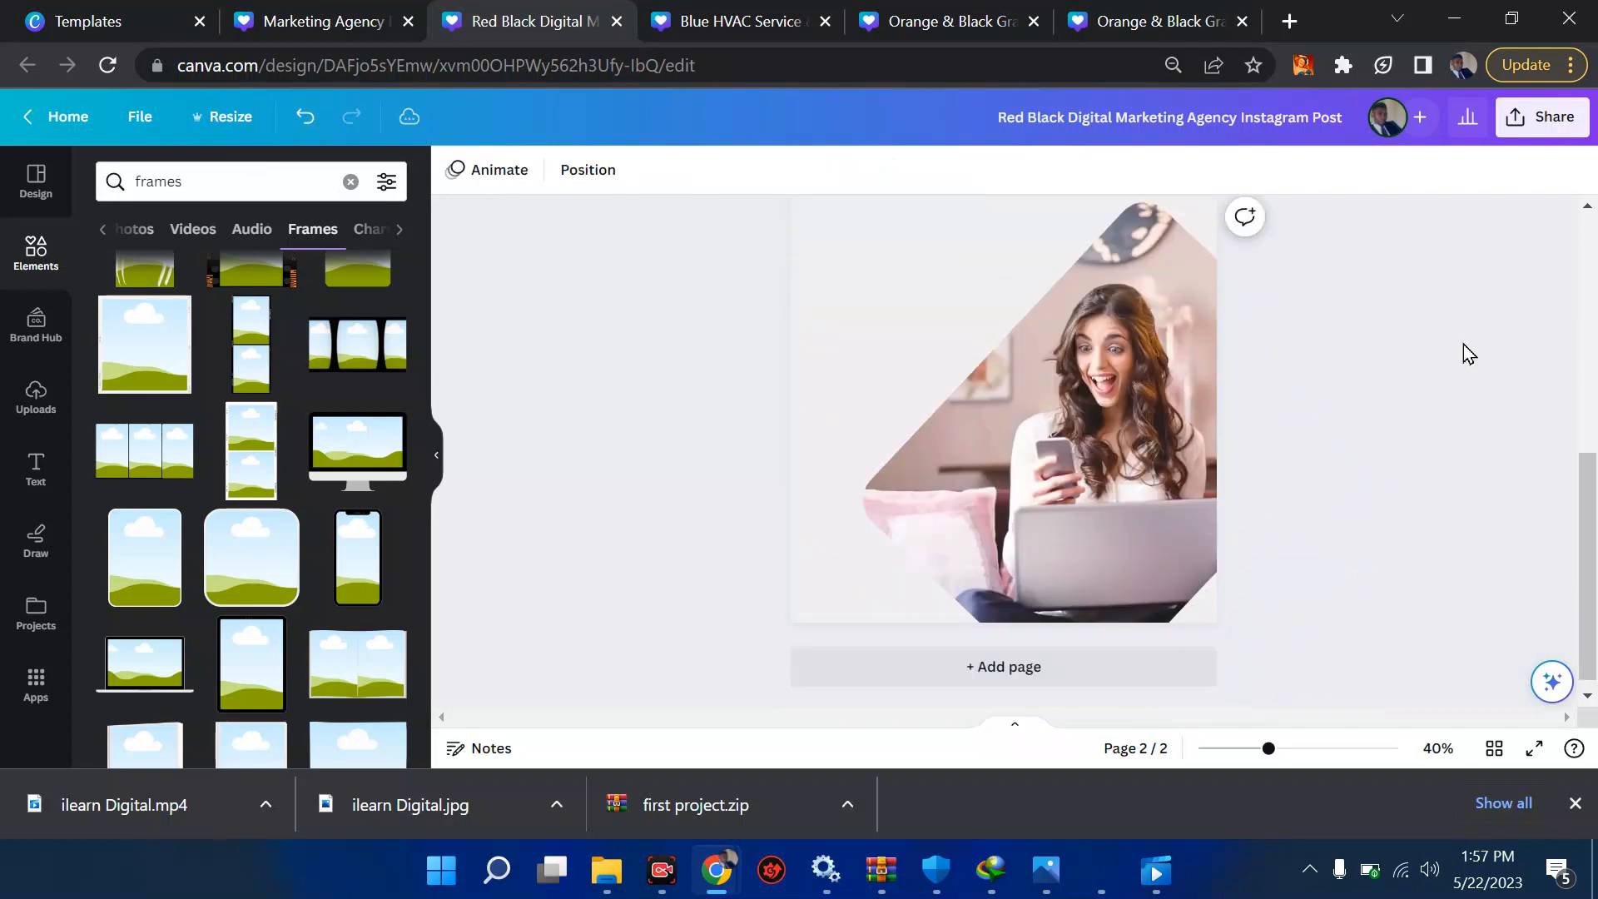
pyautogui.moveTo(1074, 422); pyautogui.dragTo(1065, 427)
pyautogui.click(1422, 471)
pyautogui.scroll(5, 1419, 469)
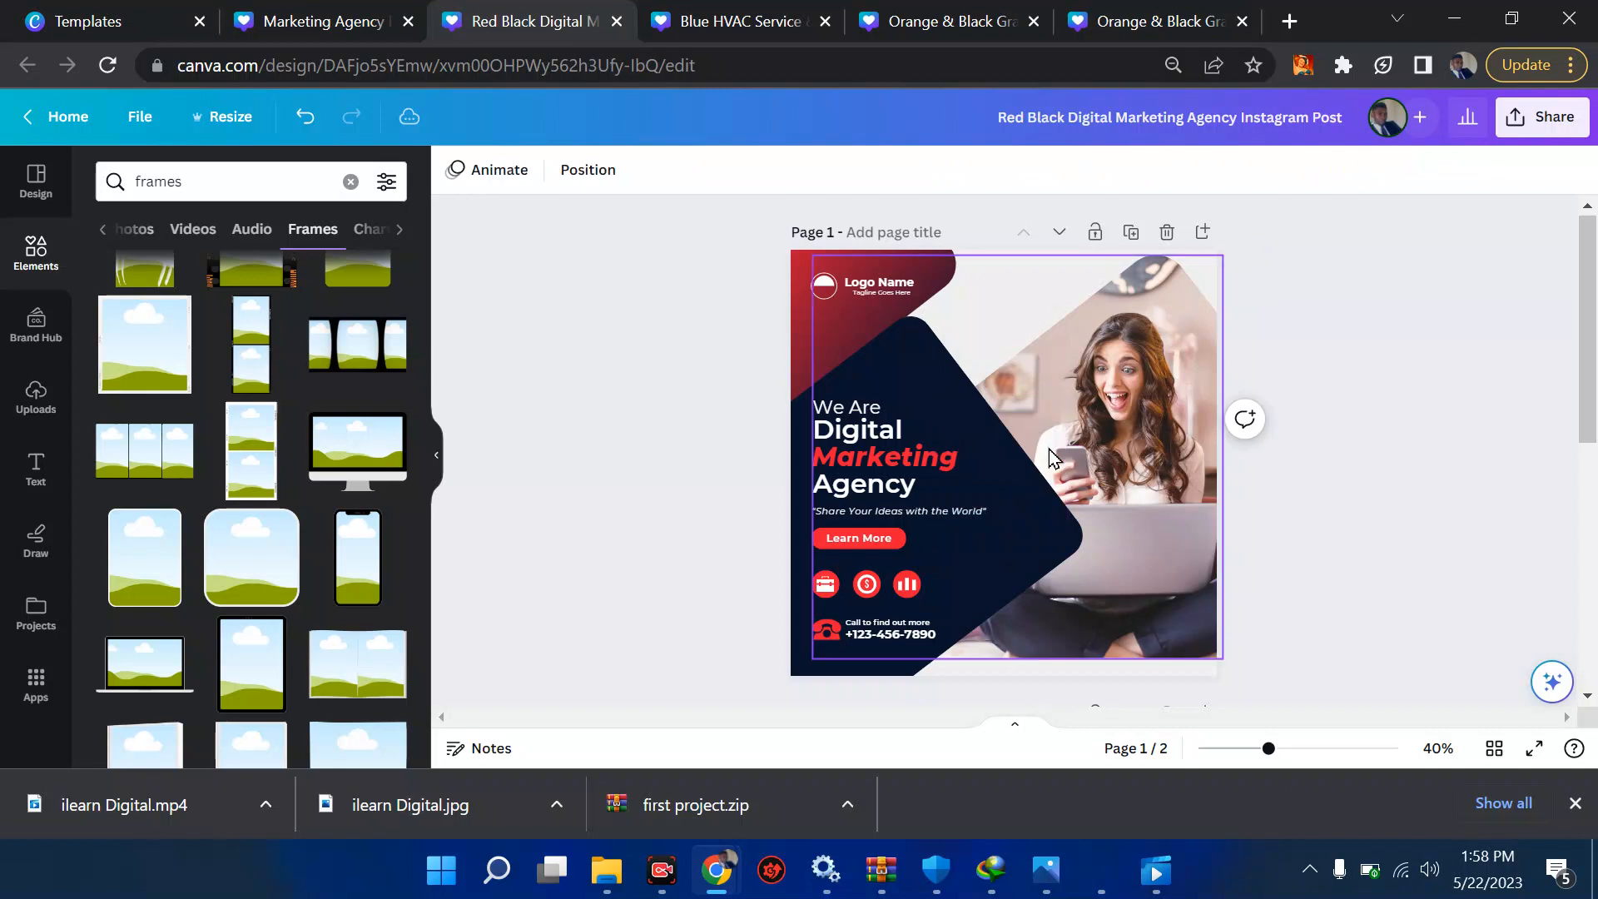
# - Inspect the dark navy shape on page 1 and view its empty alternative text settings without saving
pyautogui.click(982, 491)
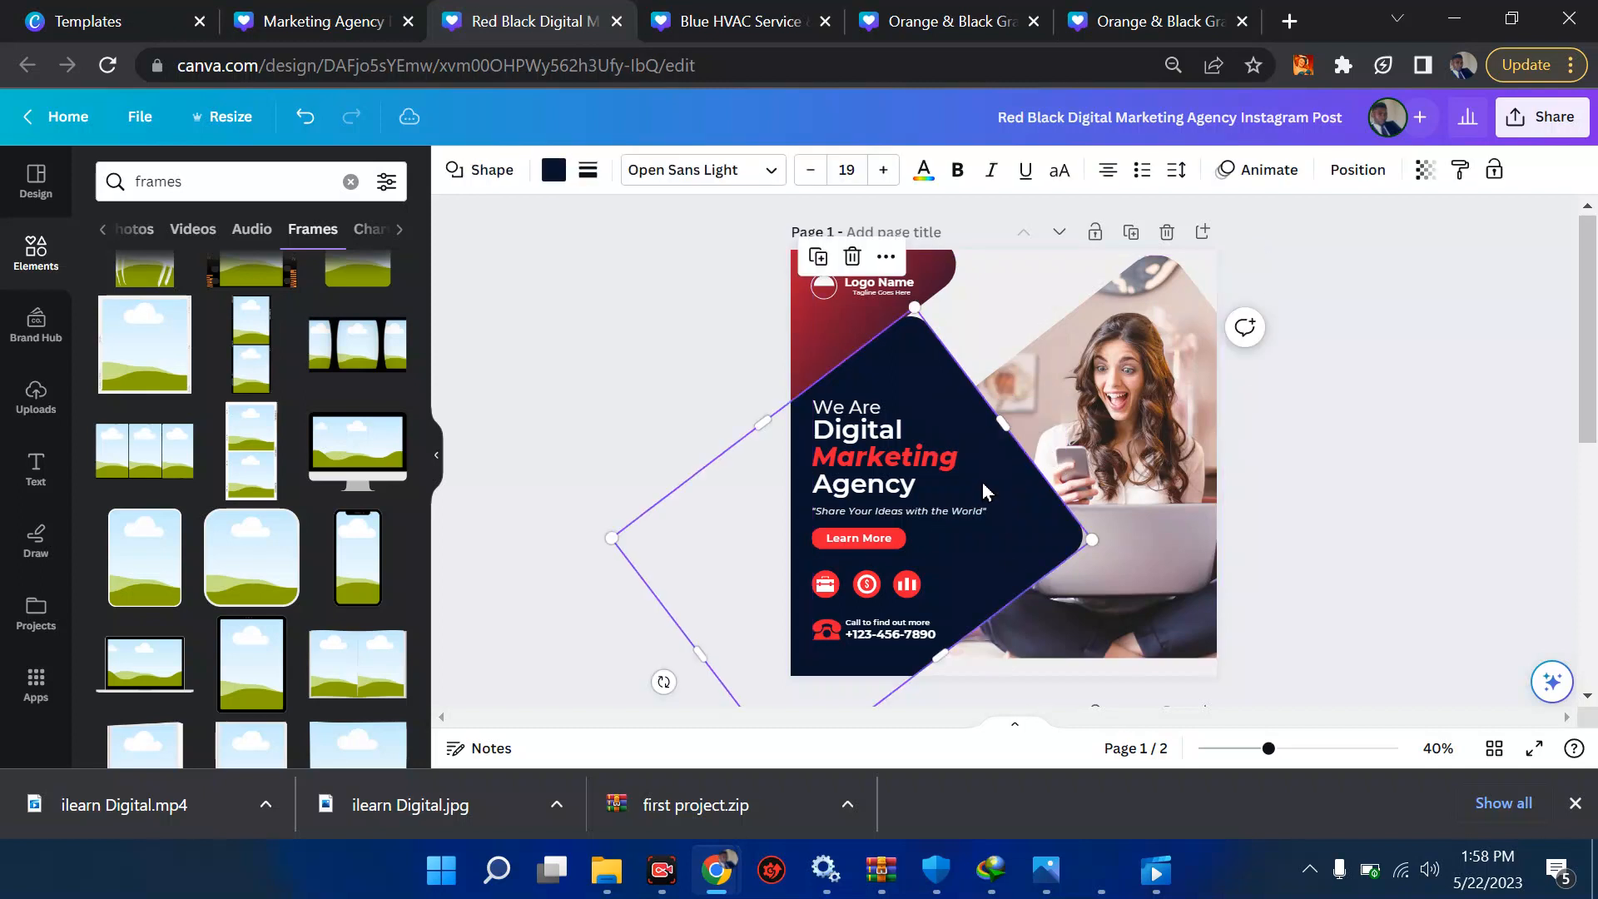
pyautogui.rightClick(983, 482)
pyautogui.click(1057, 678)
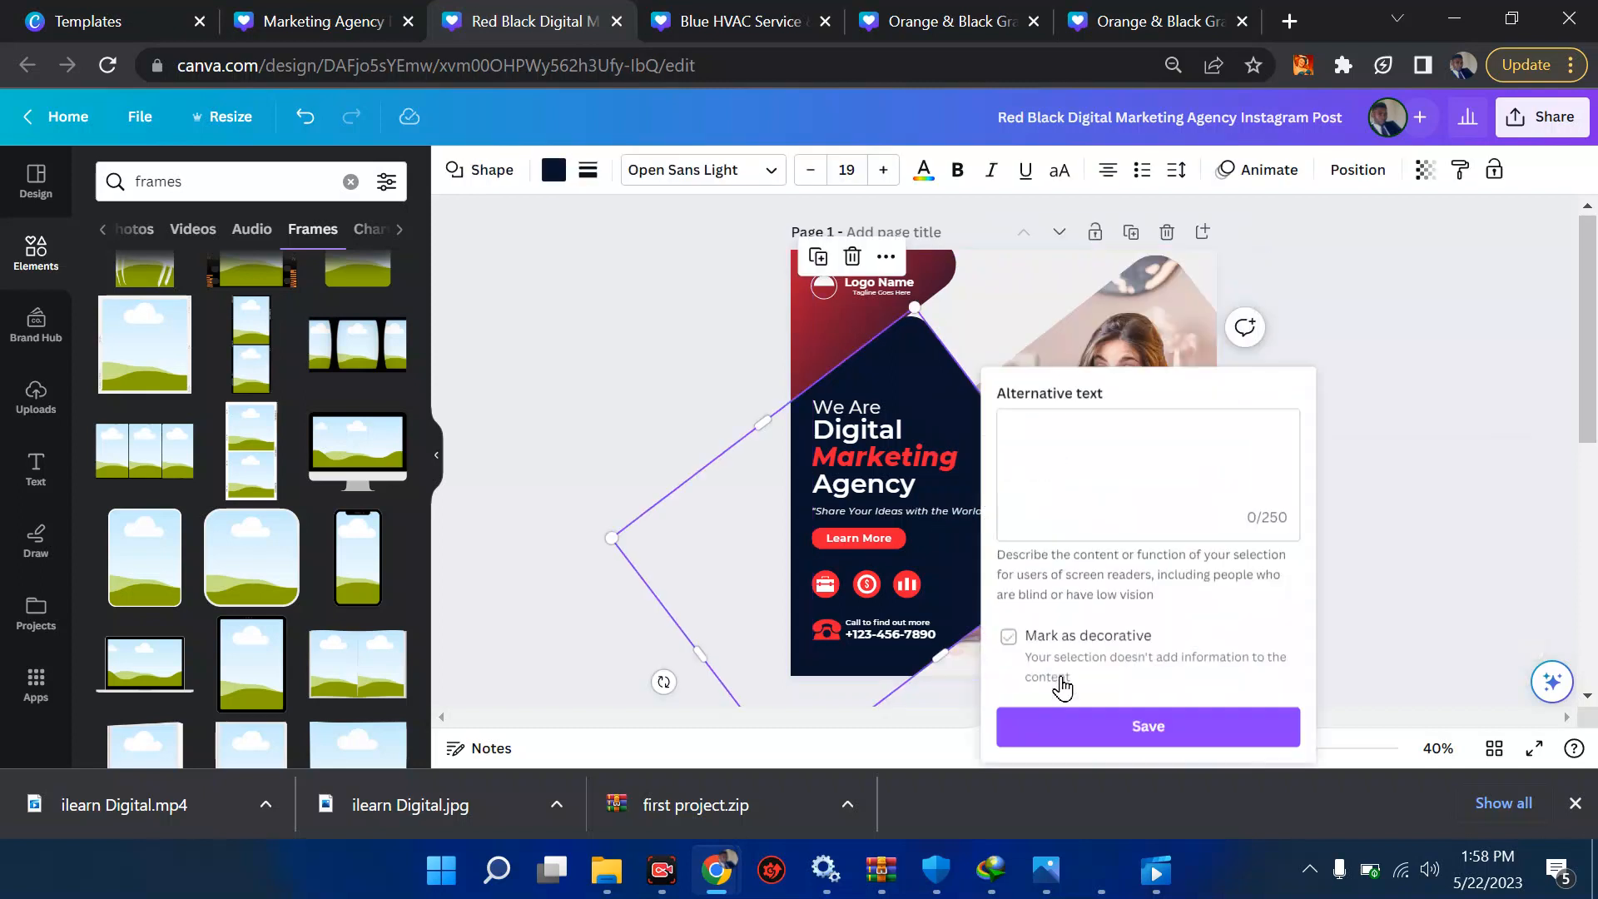
pyautogui.click(1054, 483)
pyautogui.click(1472, 323)
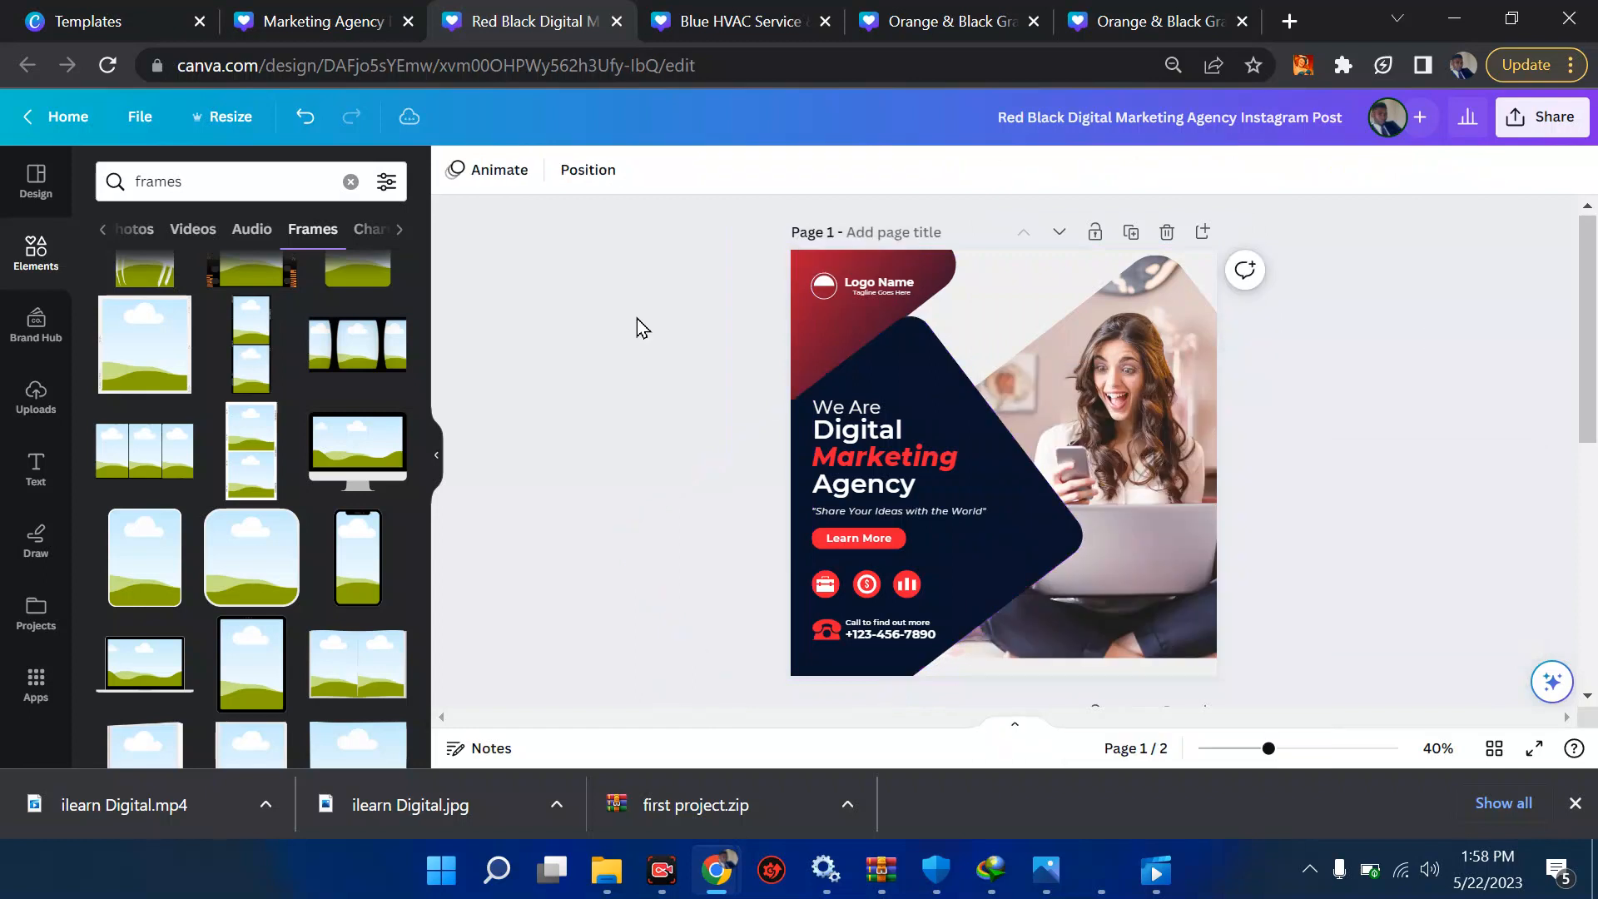
# - Add a rounded square from the Lines & Shapes collection to page 2
pyautogui.click(33, 249)
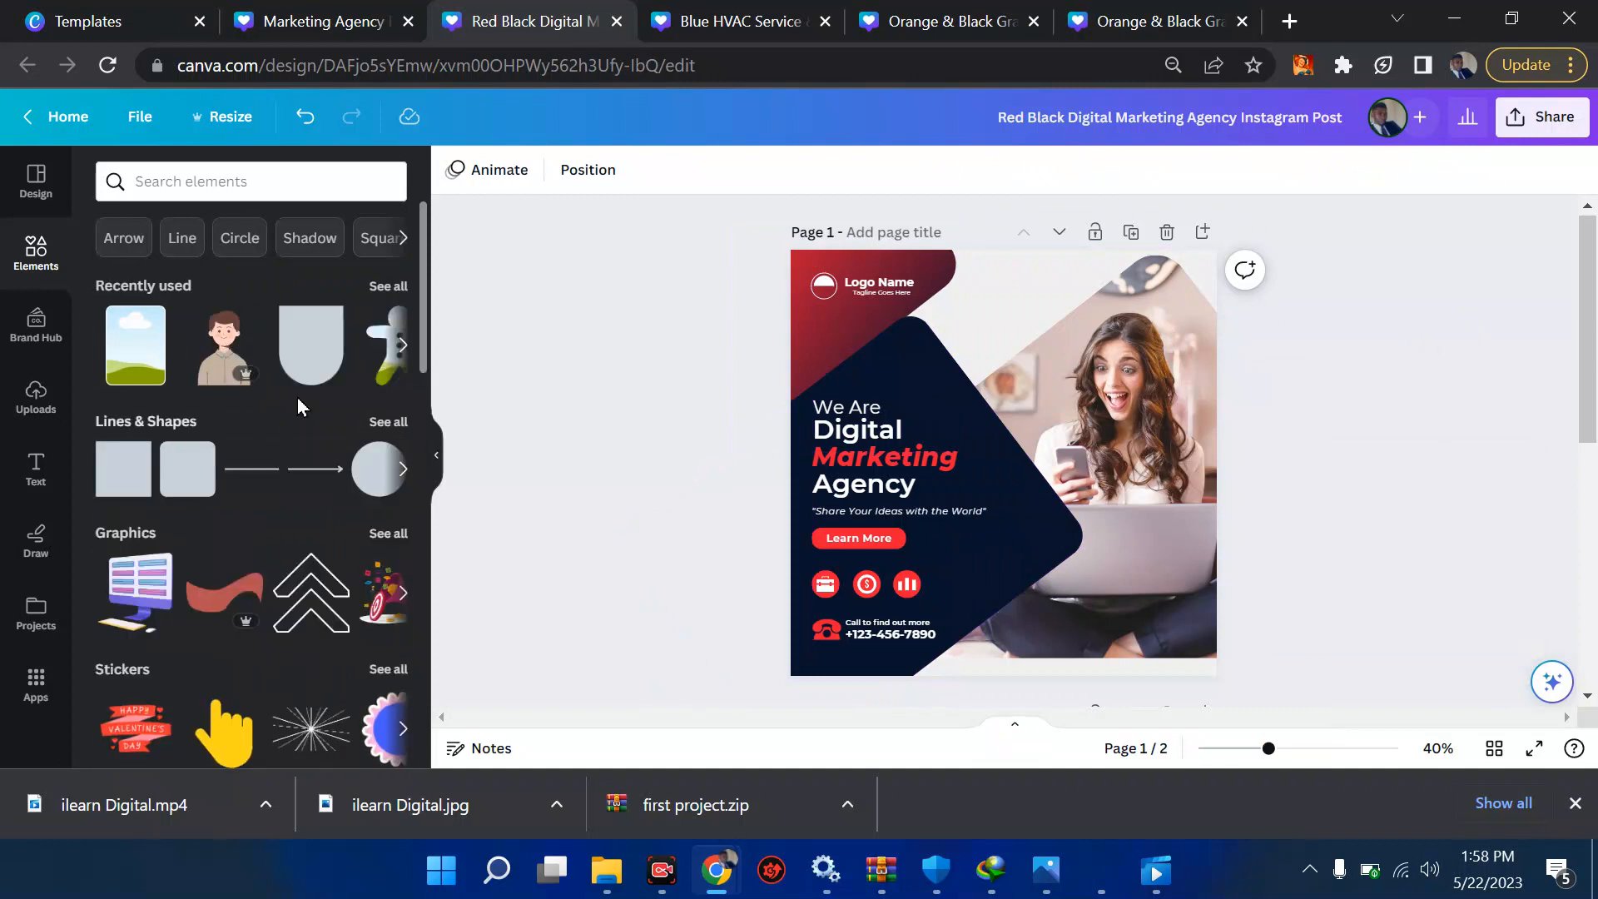
pyautogui.click(388, 422)
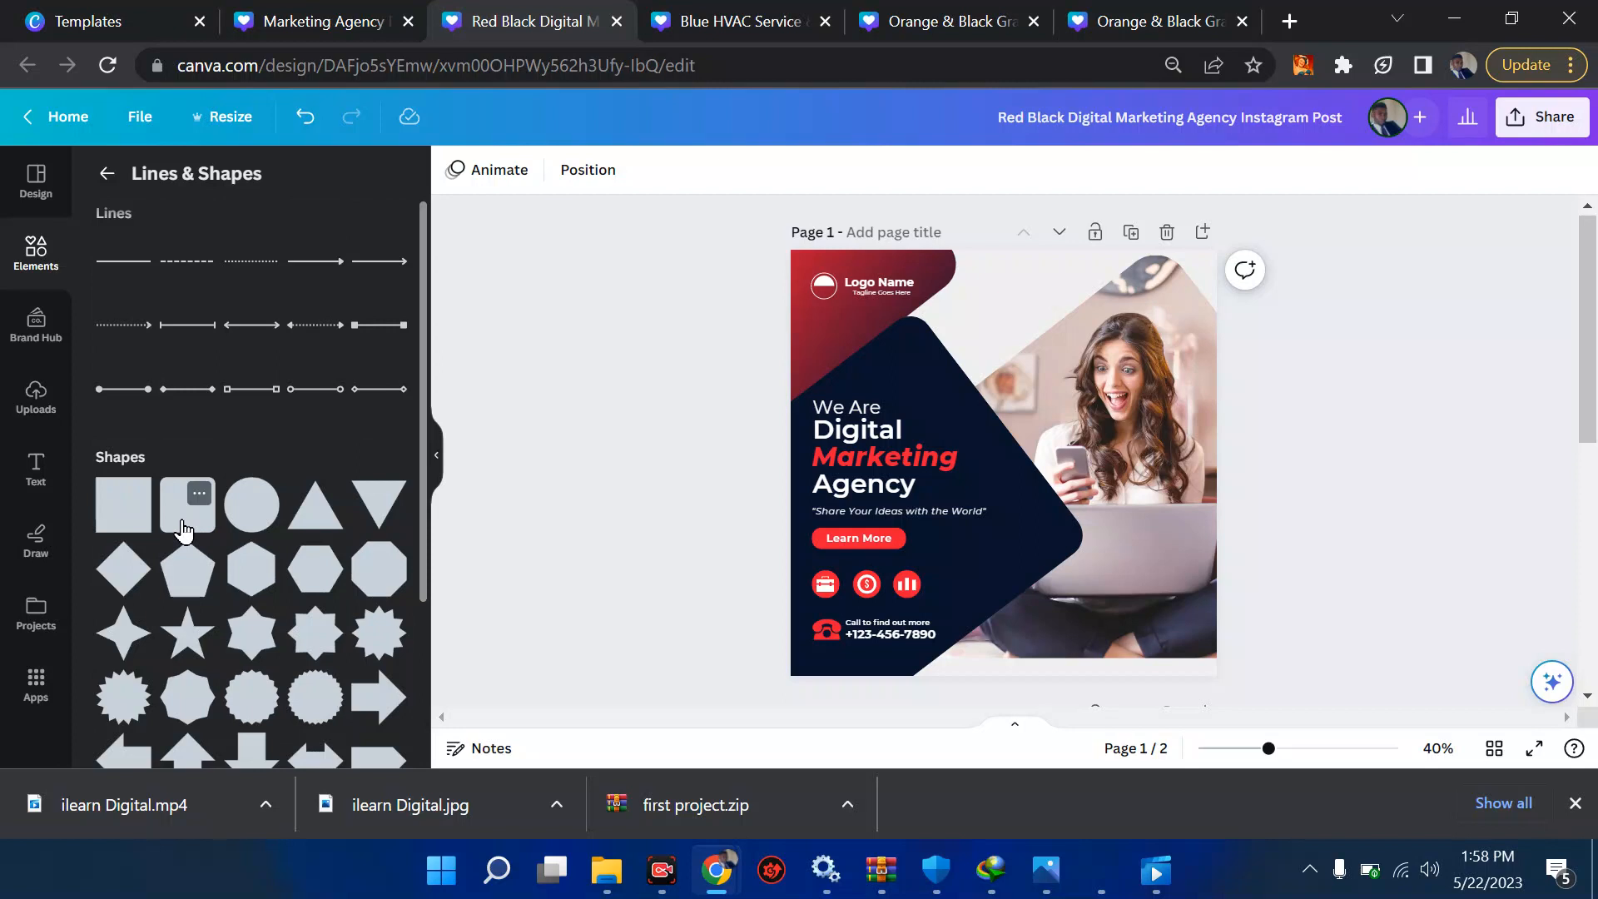
pyautogui.scroll(-6, 724, 488)
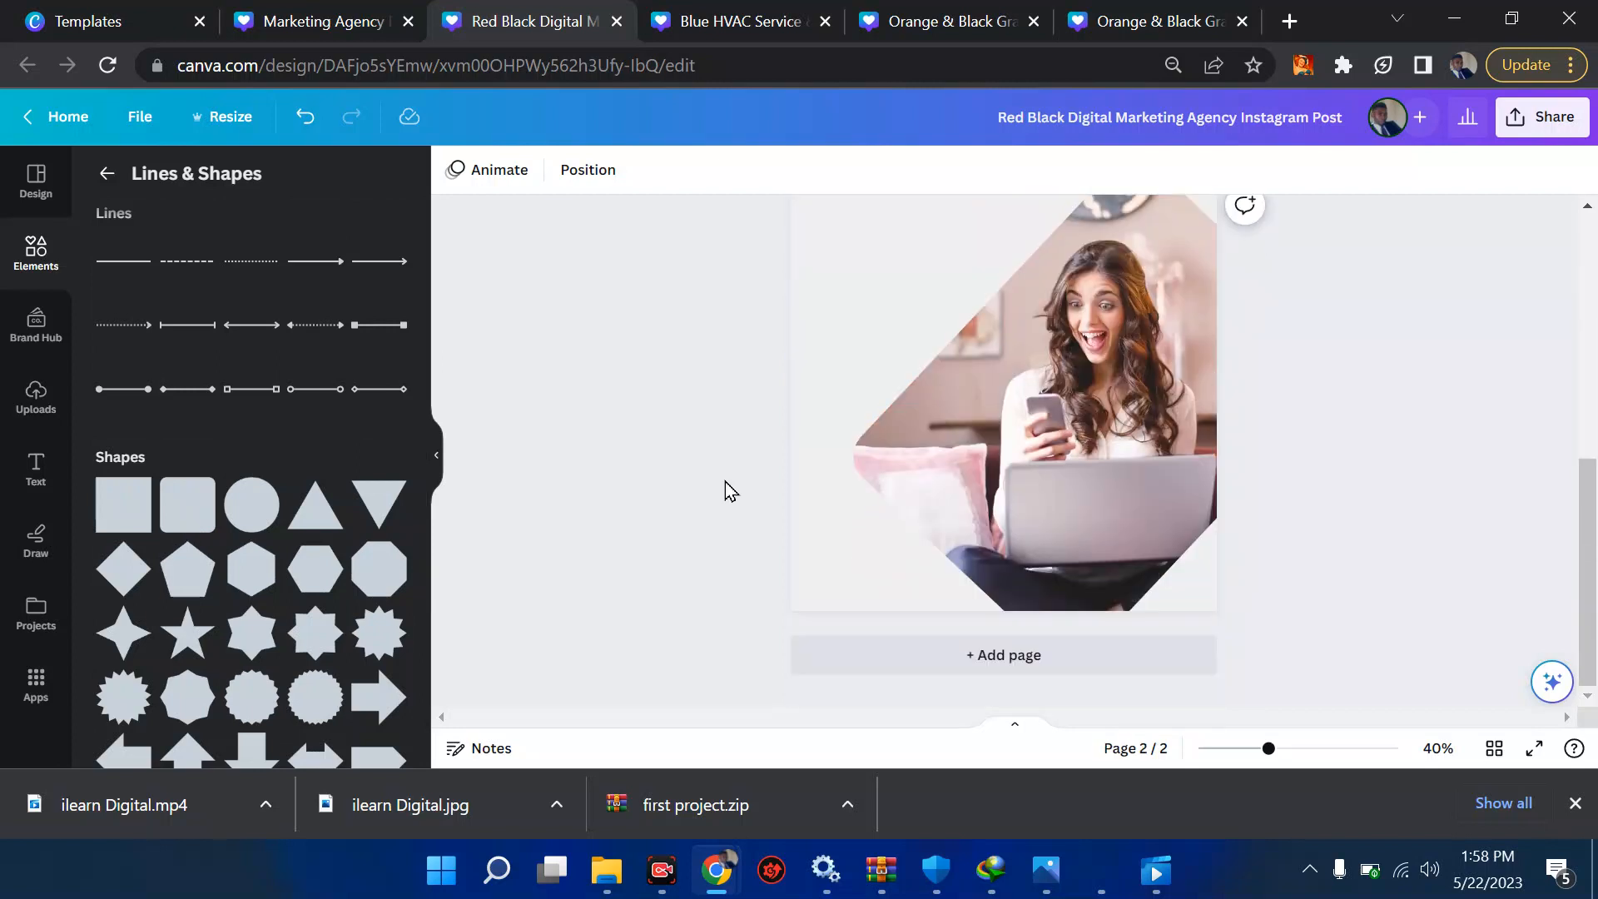
pyautogui.click(196, 496)
pyautogui.click(190, 515)
pyautogui.click(182, 523)
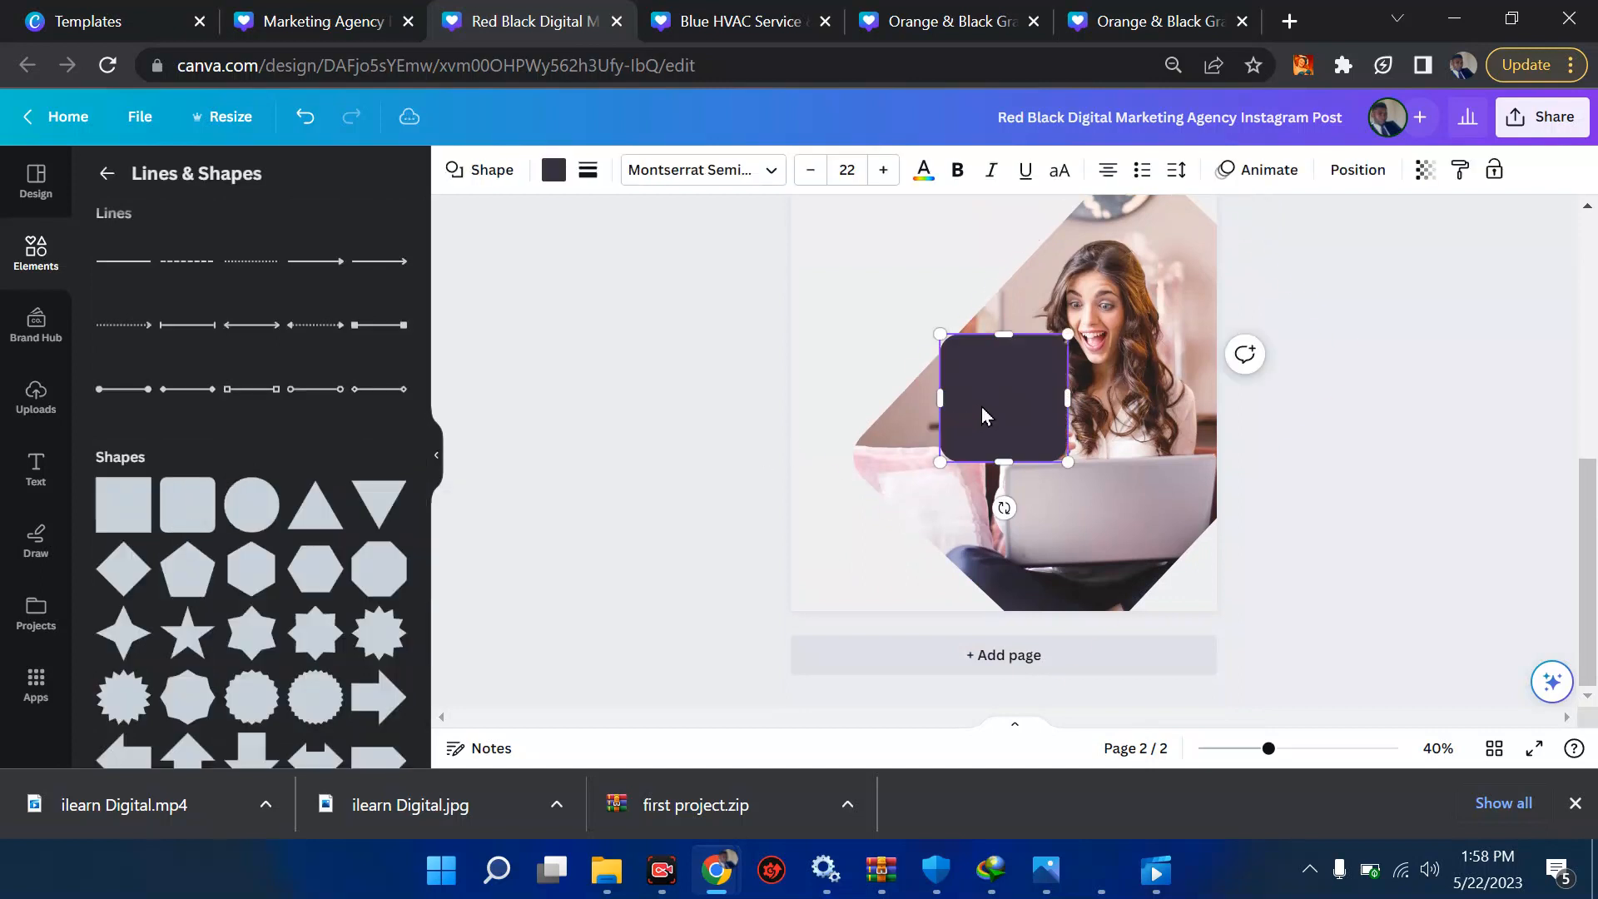
# - Move the rounded square to the upper-left corner of page 2 and fill it with the document red
pyautogui.moveTo(1001, 351); pyautogui.dragTo(864, 268)
pyautogui.click(553, 171)
pyautogui.click(385, 292)
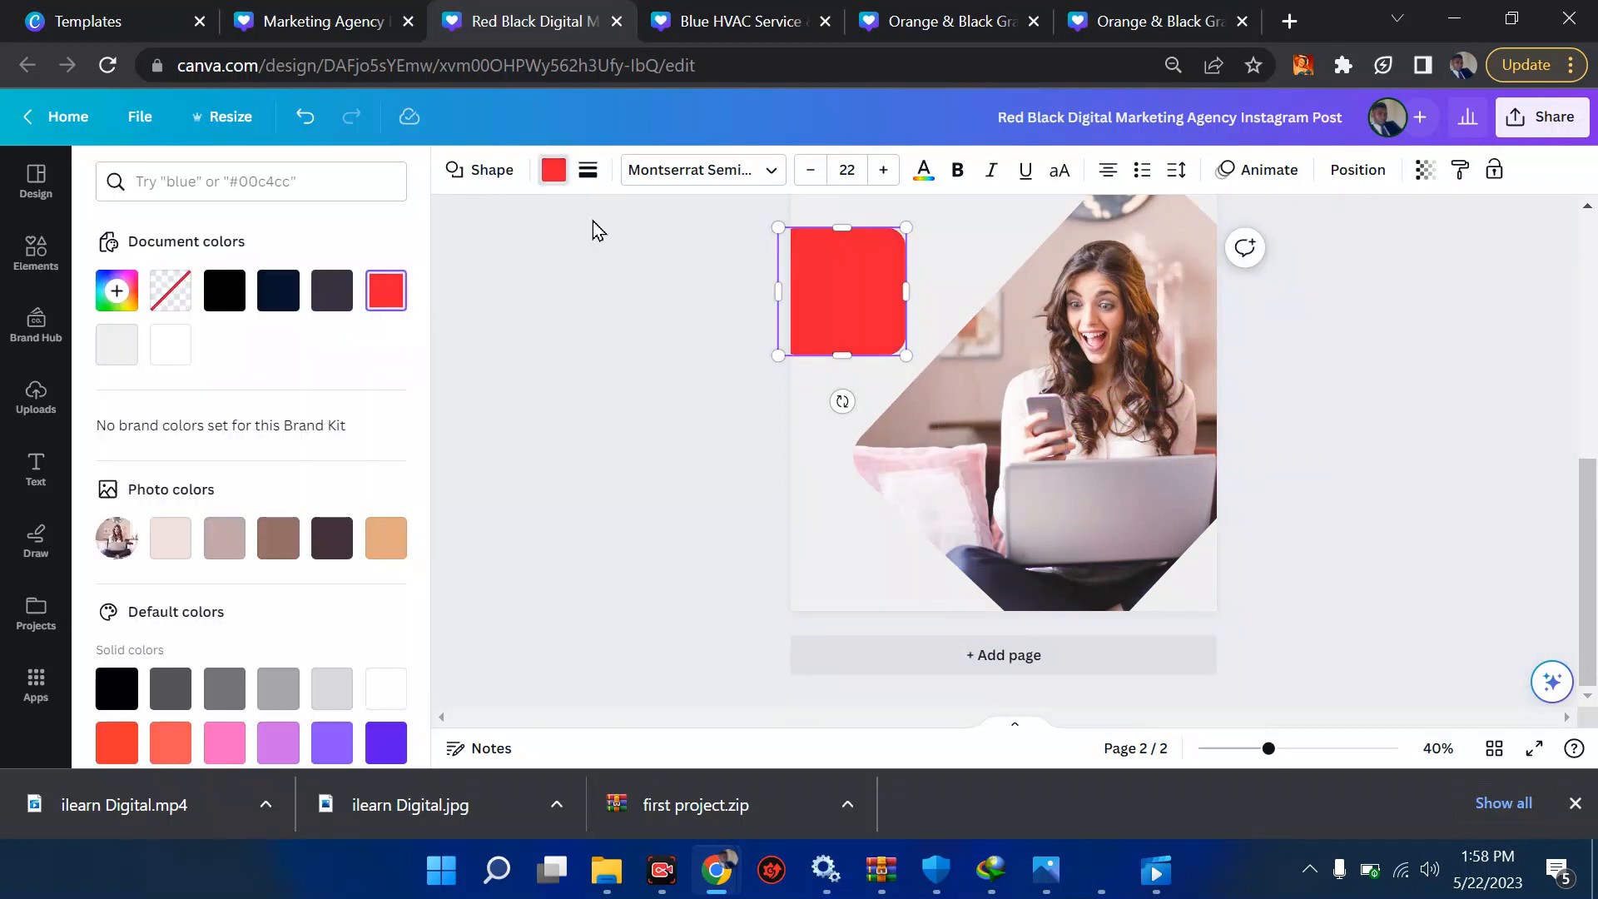
# - Try a dashed border on the red rounded square, and undo its border, fill and position changes
pyautogui.click(587, 169)
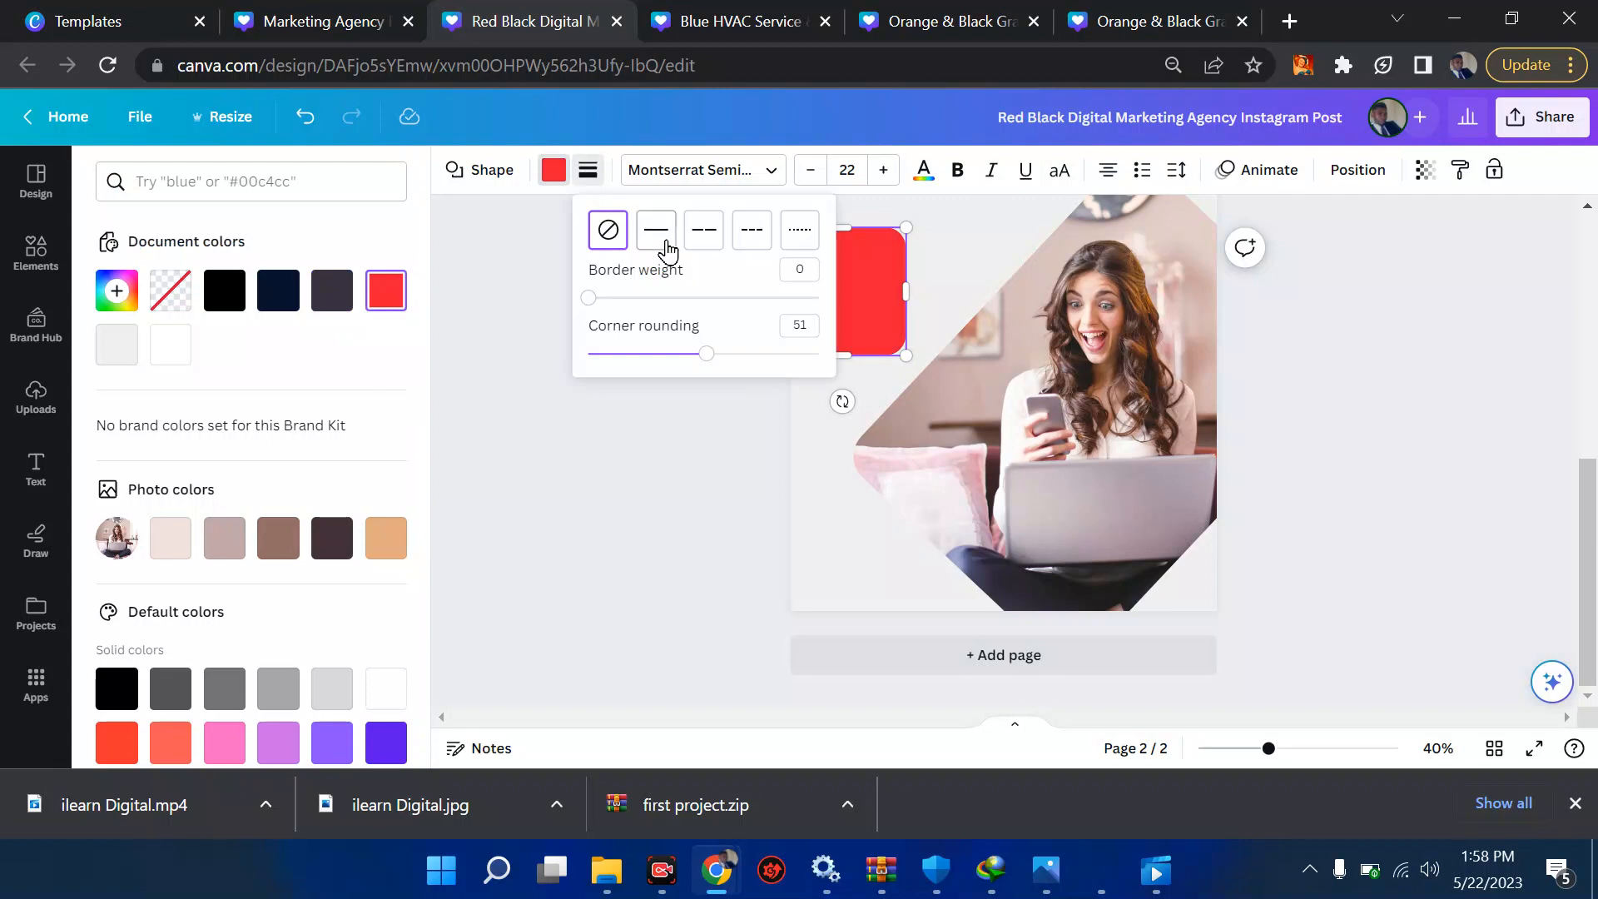
pyautogui.click(751, 245)
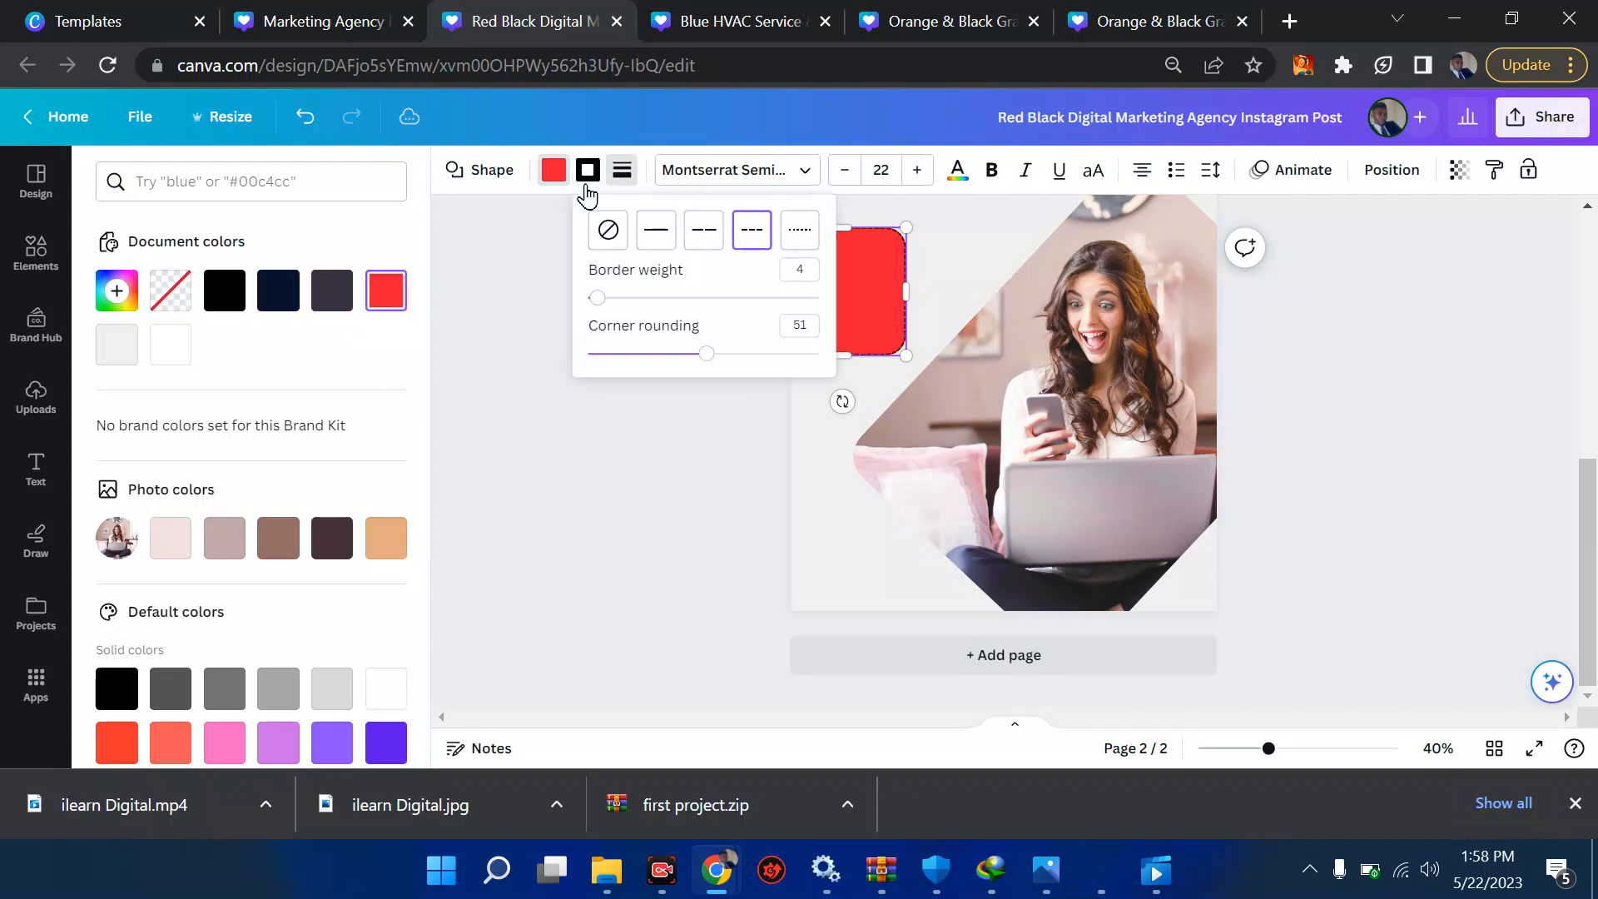
pyautogui.click(385, 537)
pyautogui.hotkey('ctrl', 'z')
pyautogui.hotkey('ctrl', 'z')
pyautogui.hotkey('ctrl', 'z')
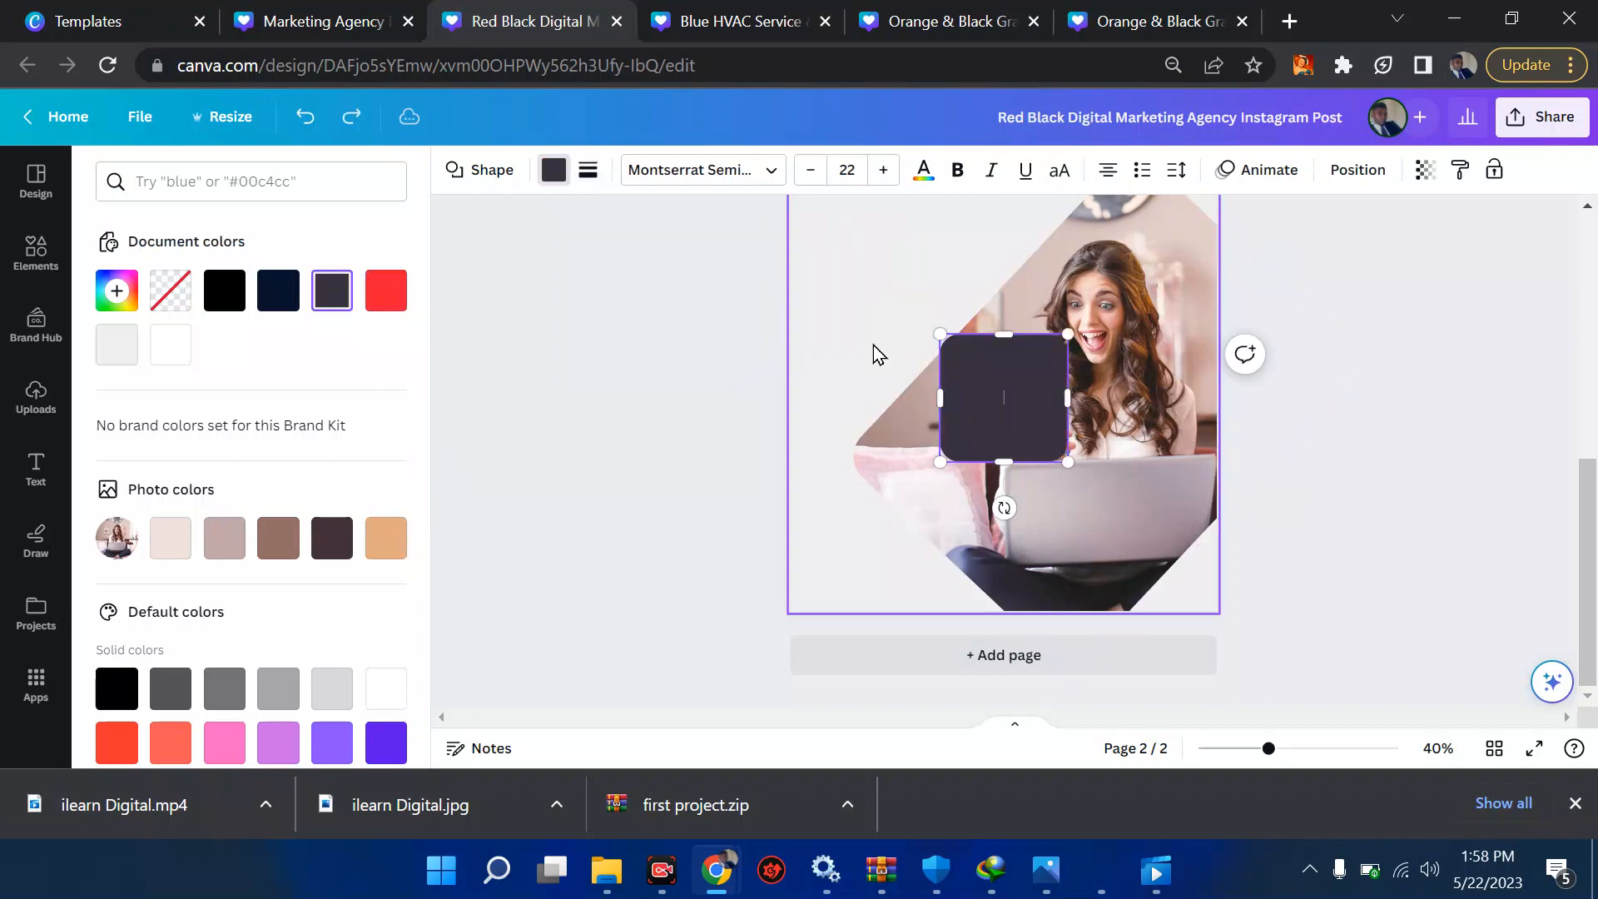
# - Add a solid border to the dark rounded square and color the border with the document red
pyautogui.click(587, 172)
pyautogui.click(587, 179)
pyautogui.click(587, 179)
pyautogui.click(657, 230)
pyautogui.click(591, 171)
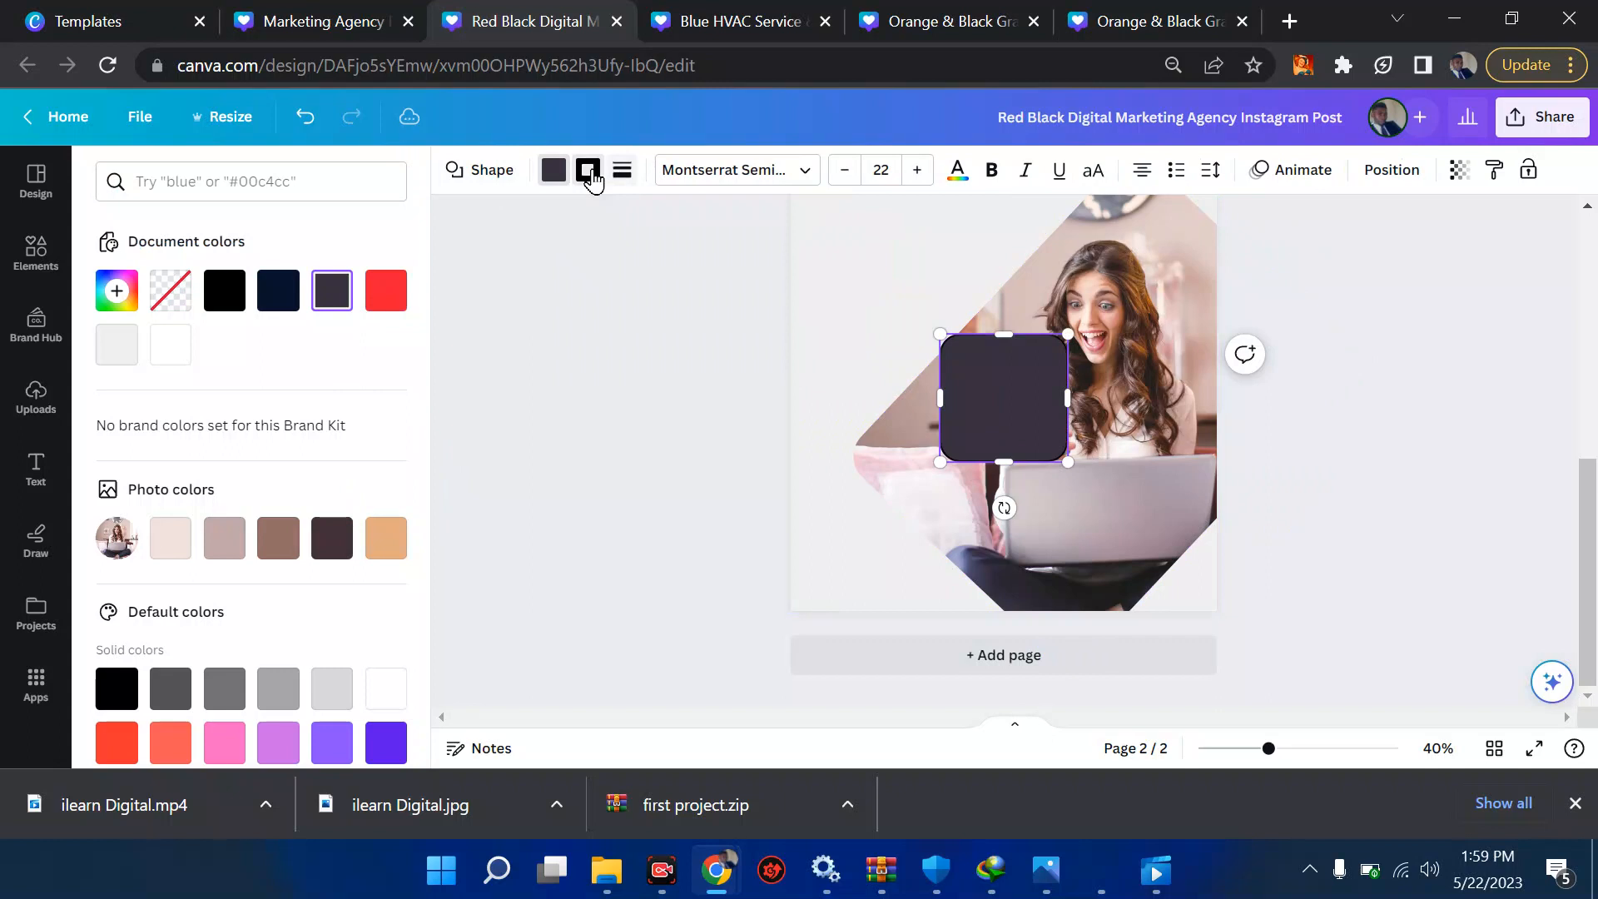
pyautogui.click(325, 293)
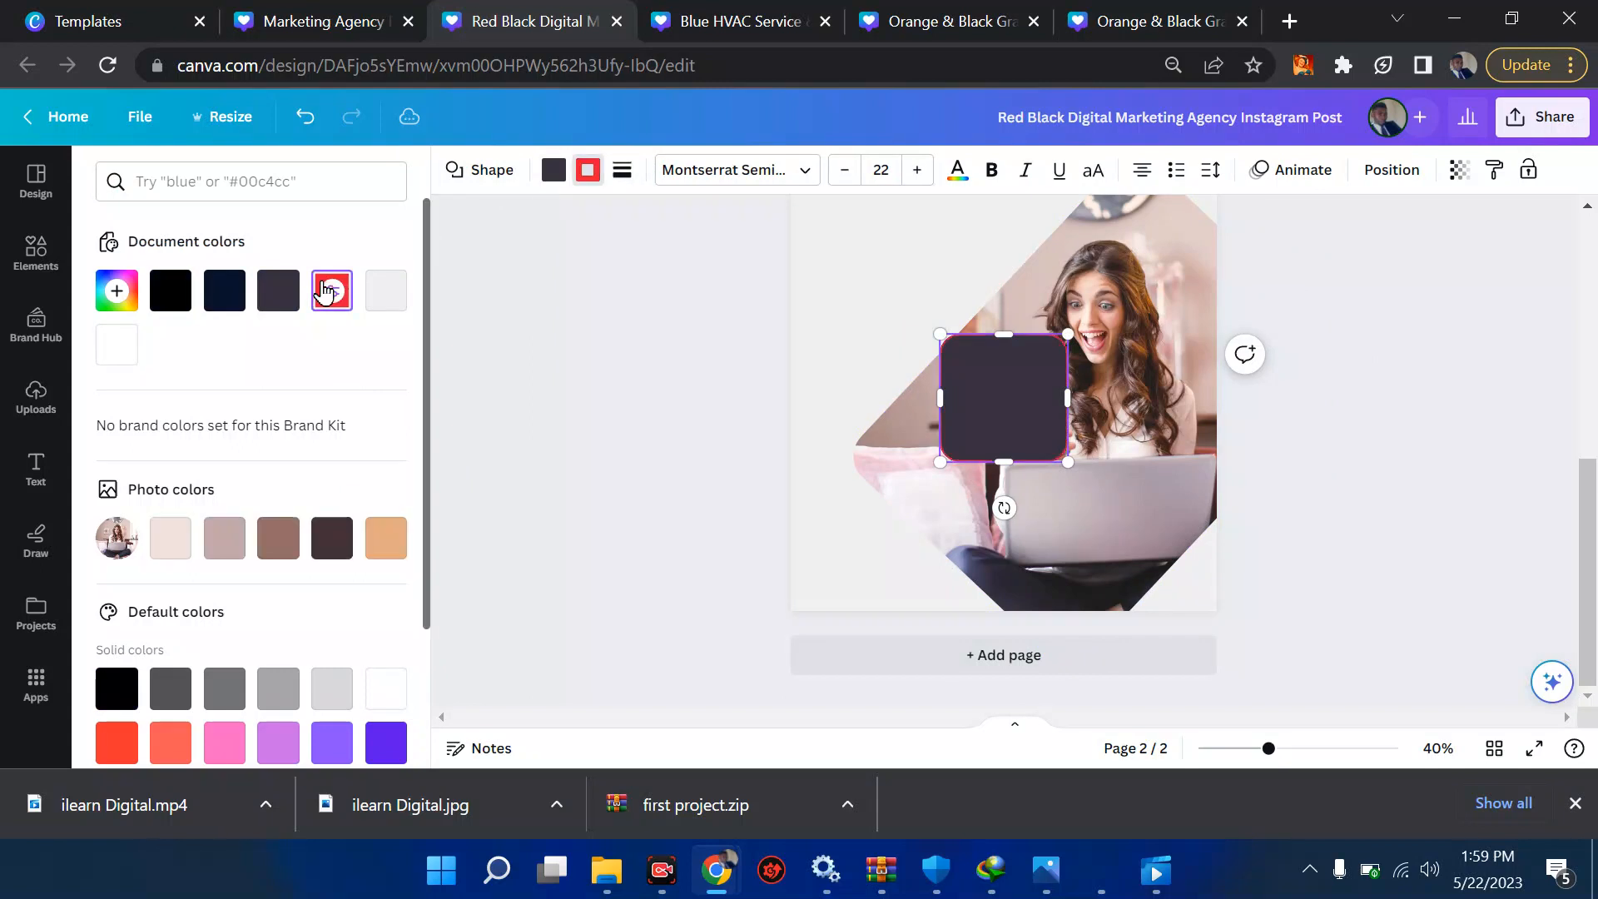
# - Set the rounded square's border weight to 26 and its corner rounding to 62
pyautogui.click(623, 174)
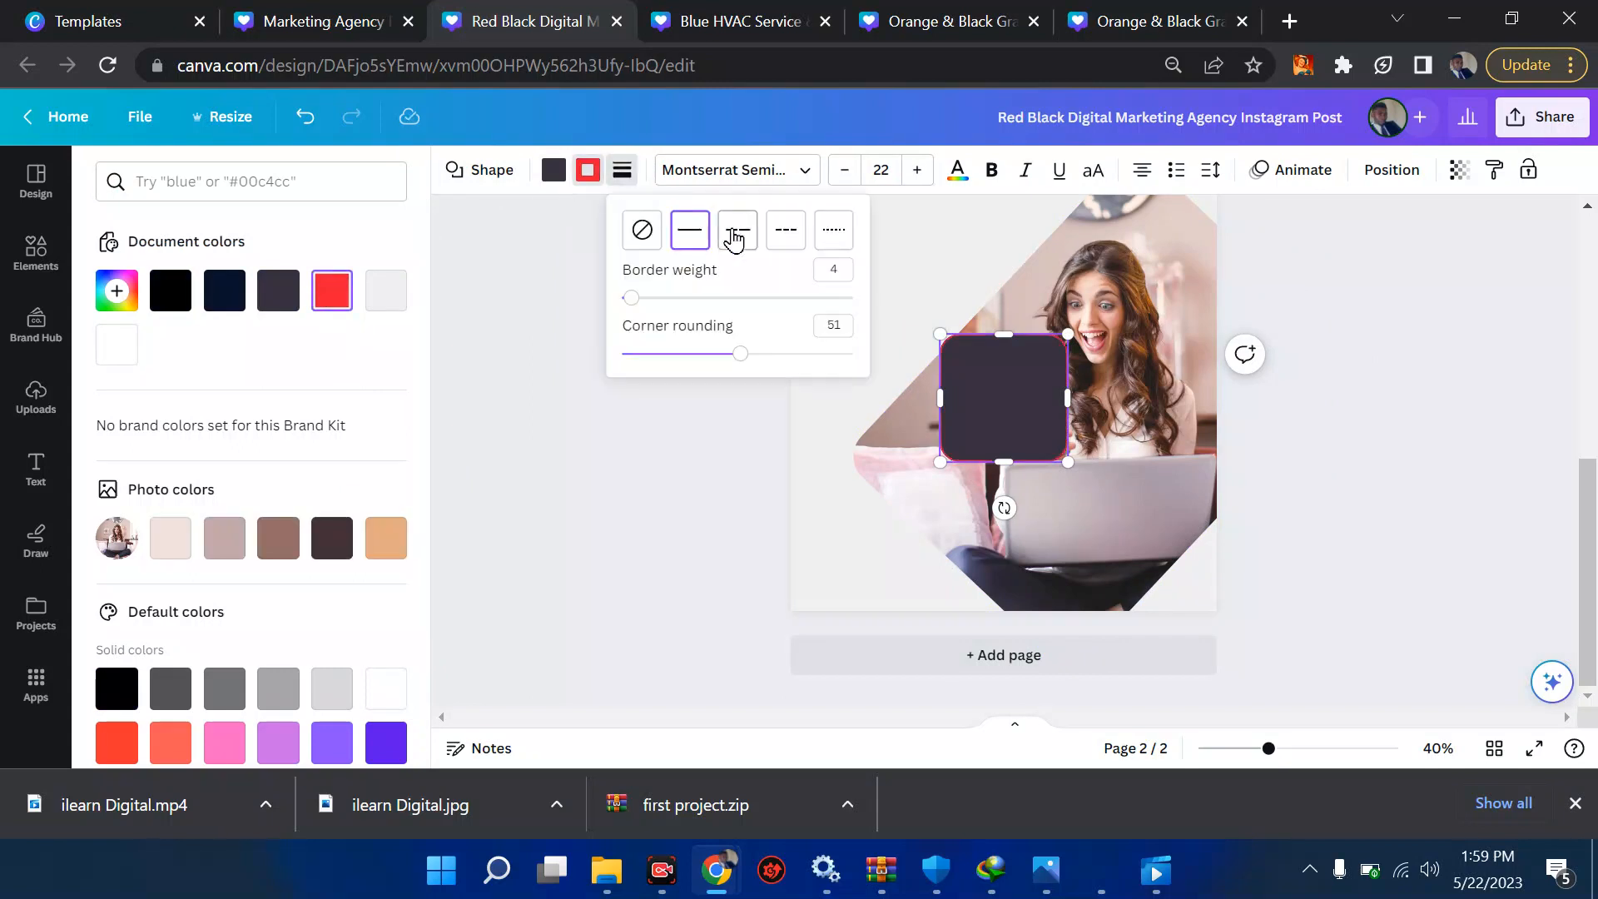
pyautogui.moveTo(645, 303); pyautogui.dragTo(682, 298)
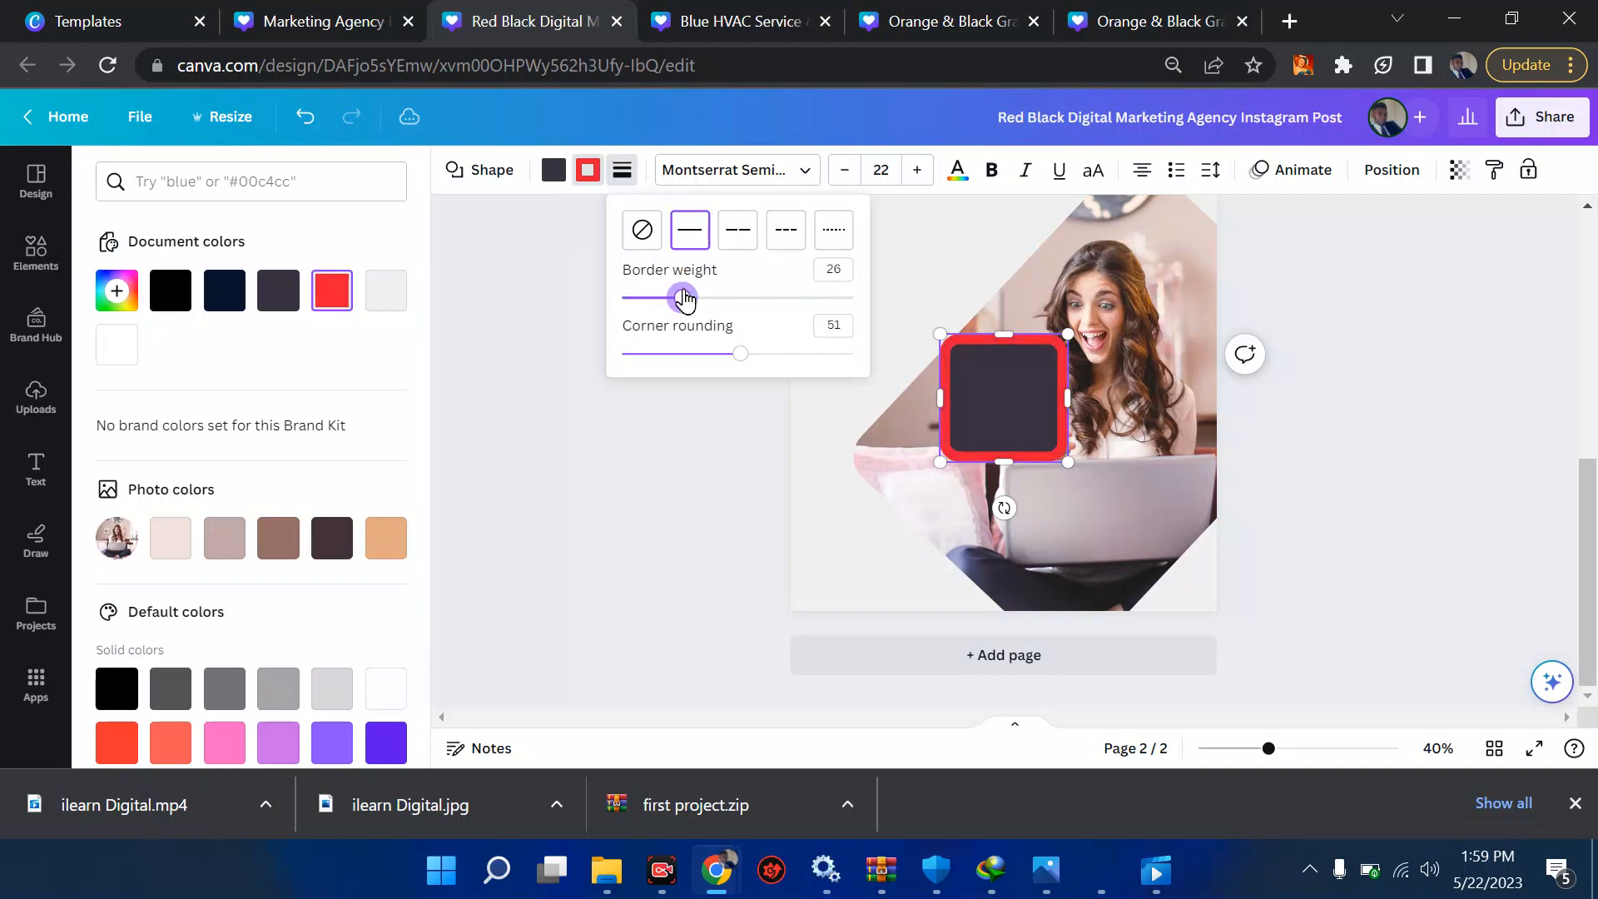
pyautogui.moveTo(736, 360); pyautogui.dragTo(773, 387)
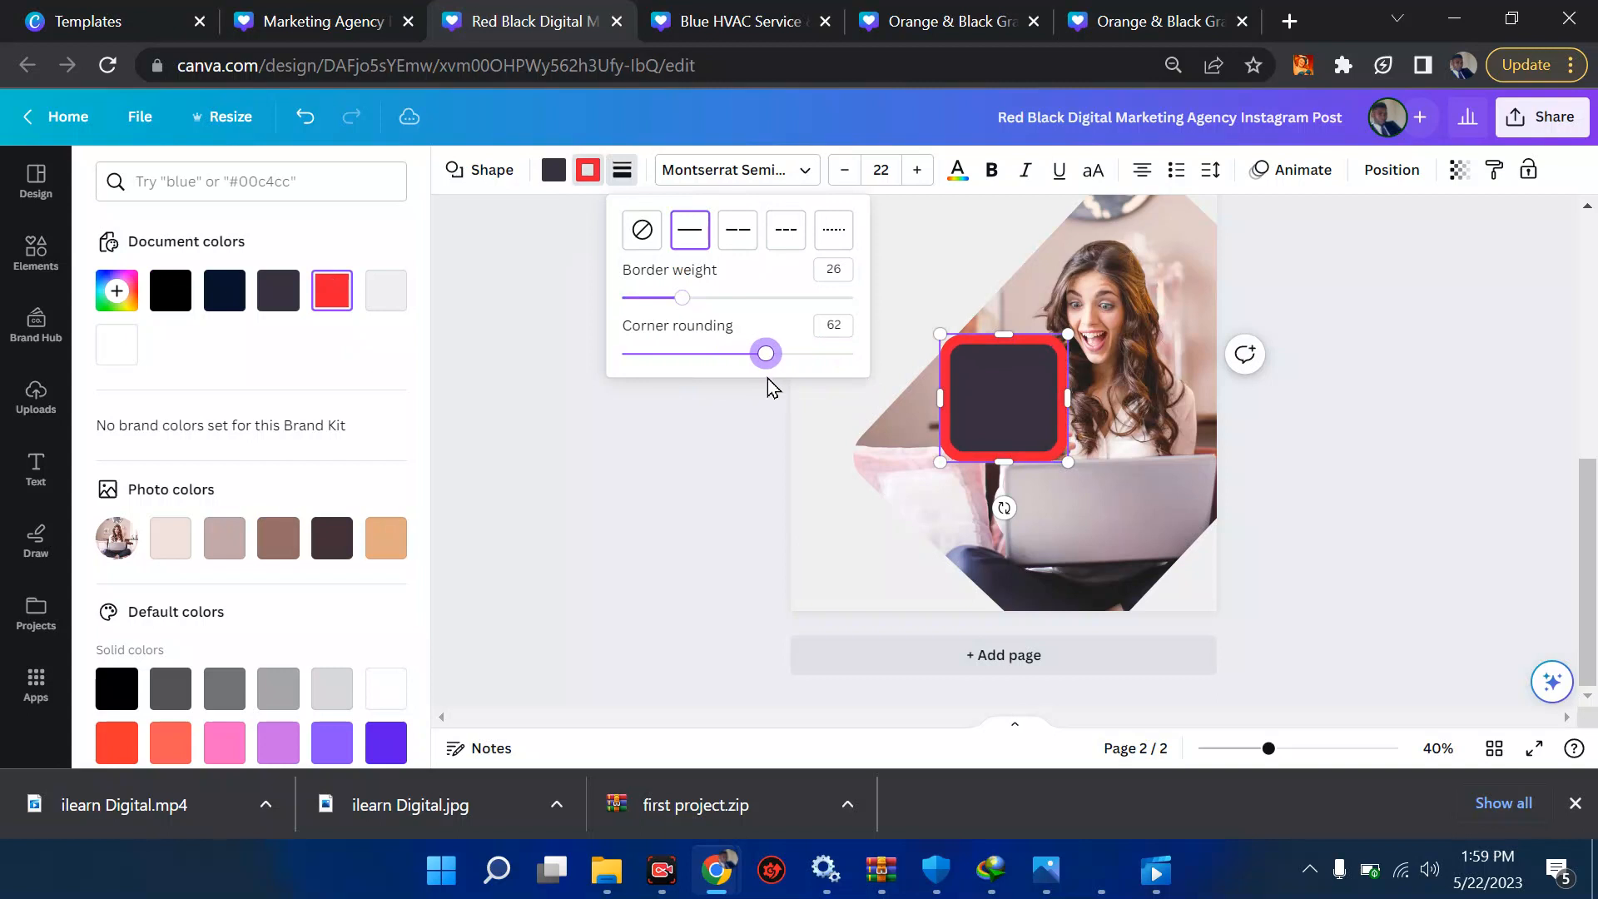
# - Undo the border and rounding changes and the insertion of the rounded square on page 2
pyautogui.click(771, 502)
pyautogui.hotkey('ctrl', 'z')
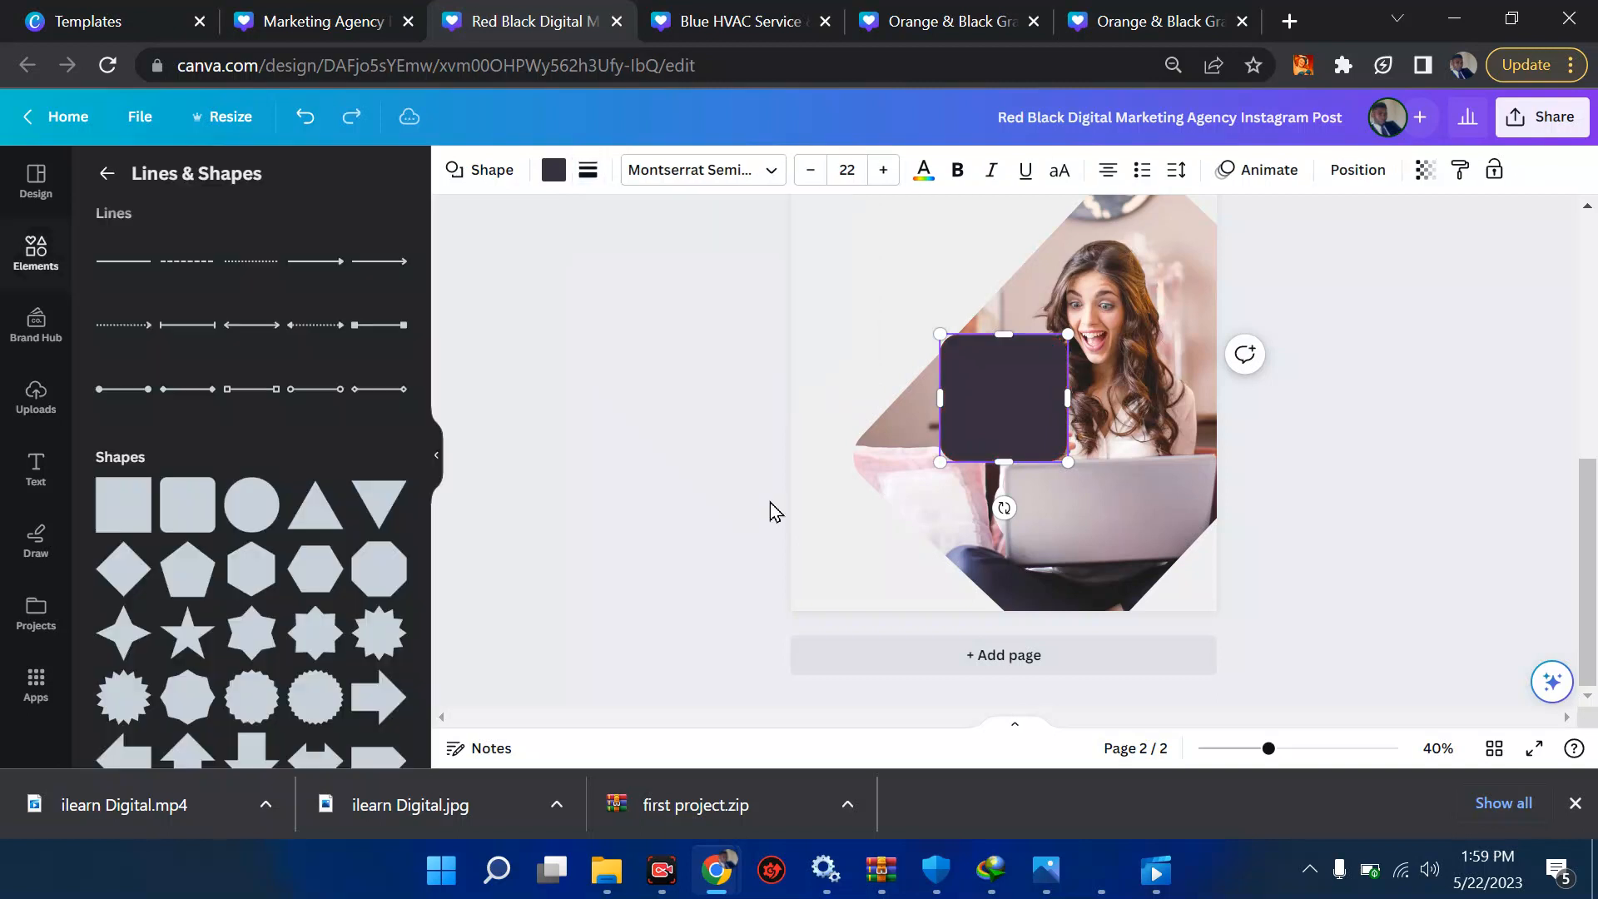
pyautogui.hotkey('ctrl', 'z')
pyautogui.scroll(5, 1039, 452)
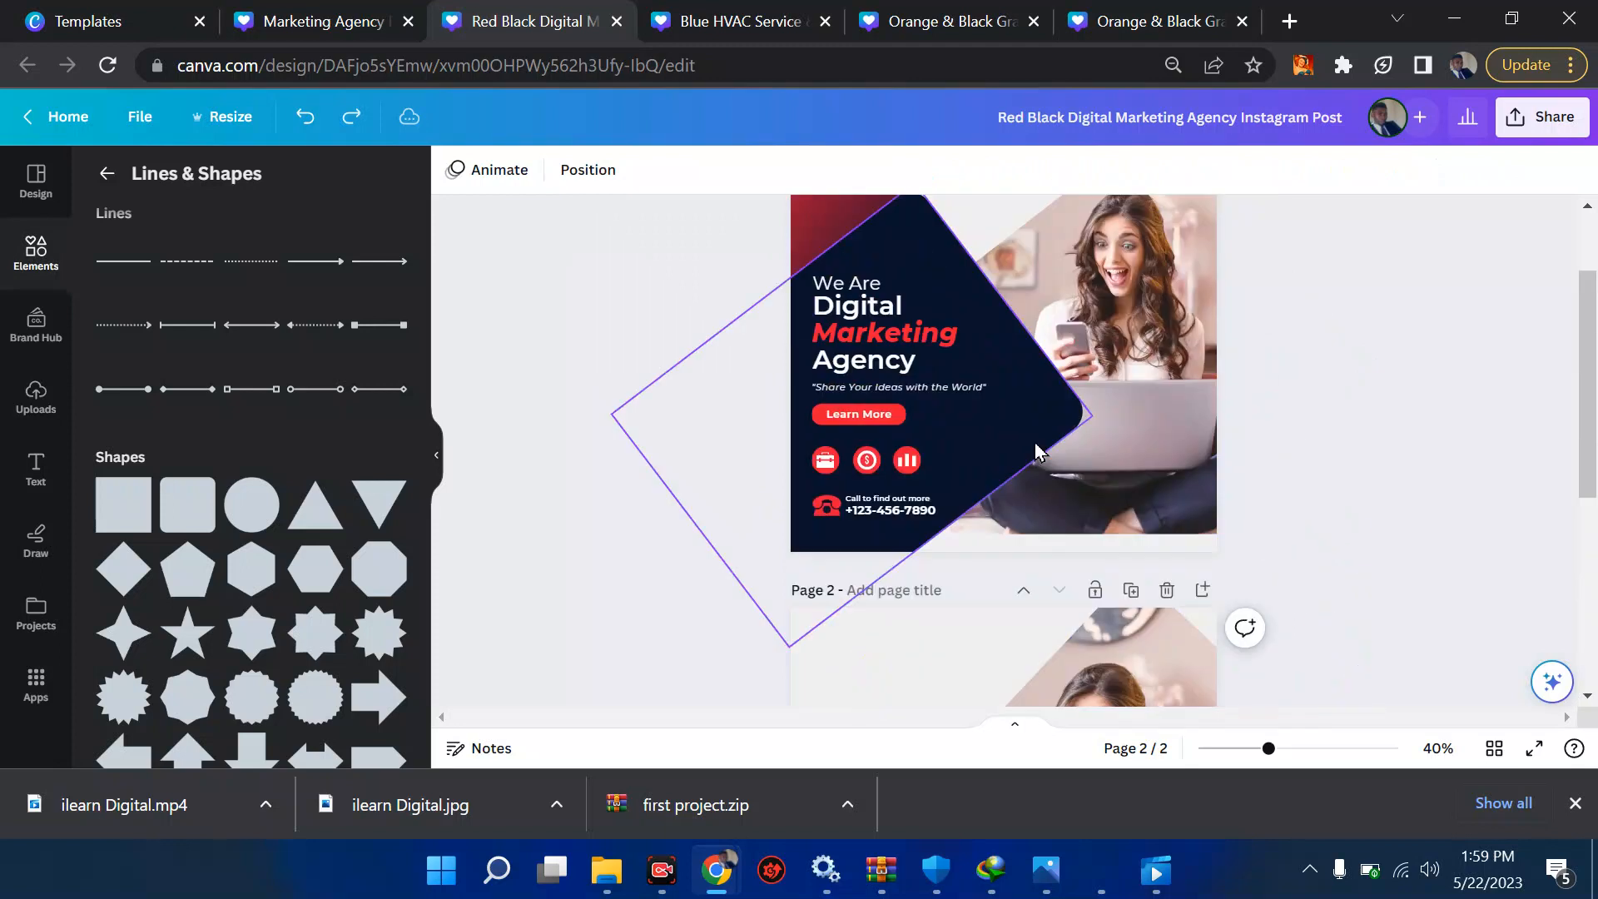
pyautogui.click(909, 383)
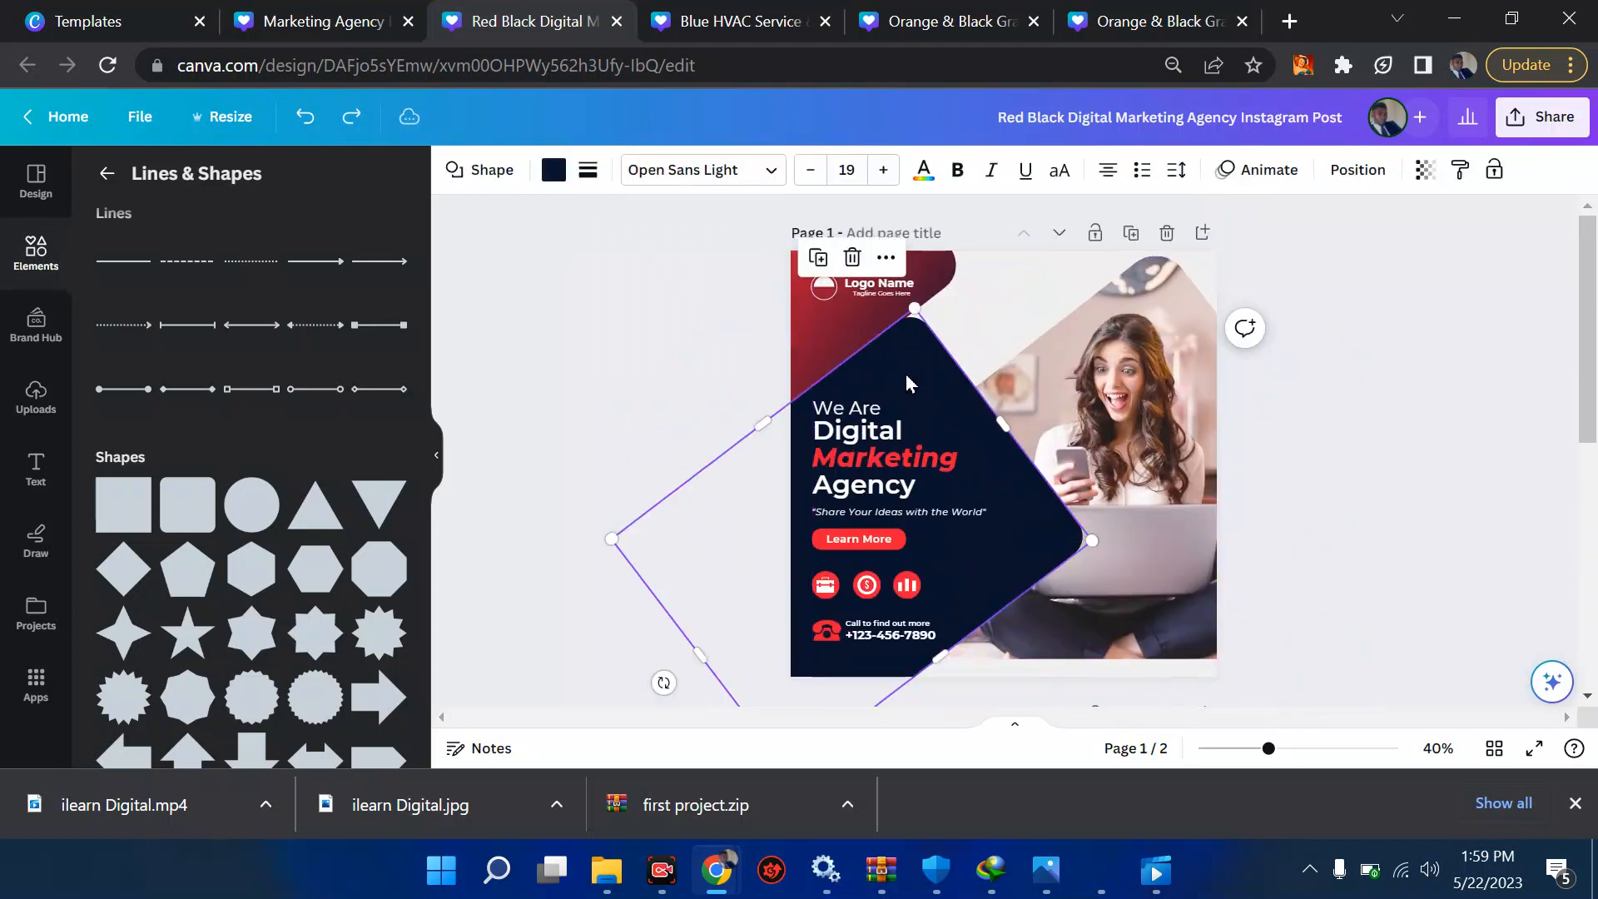
pyautogui.moveTo(756, 410); pyautogui.dragTo(981, 670)
pyautogui.scroll(-5, 980, 674)
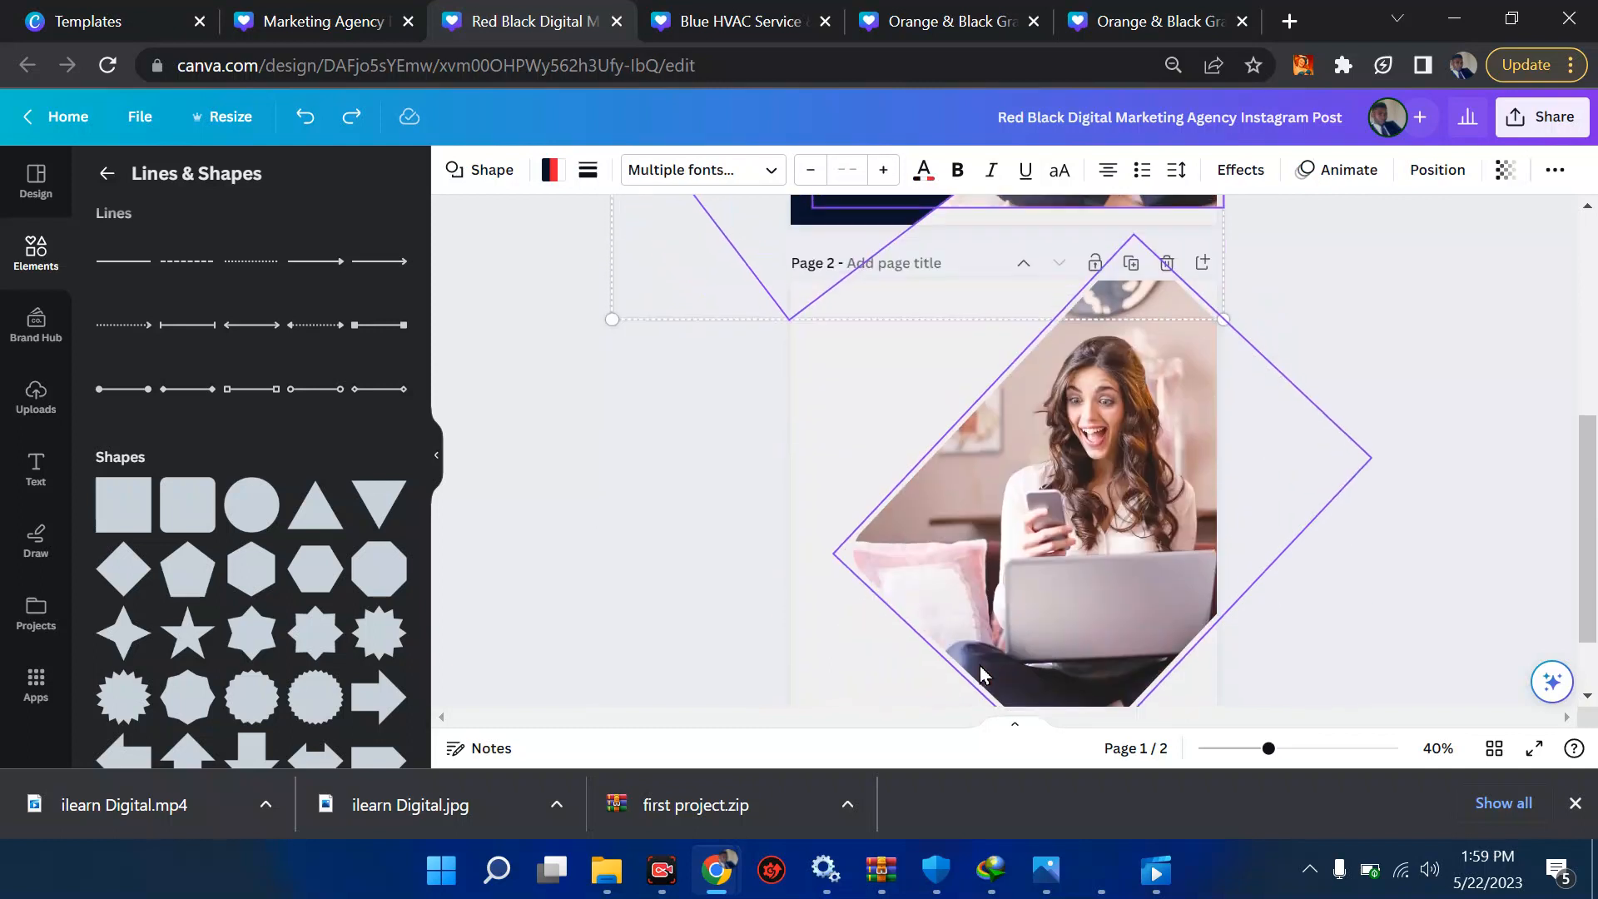
pyautogui.click(860, 455)
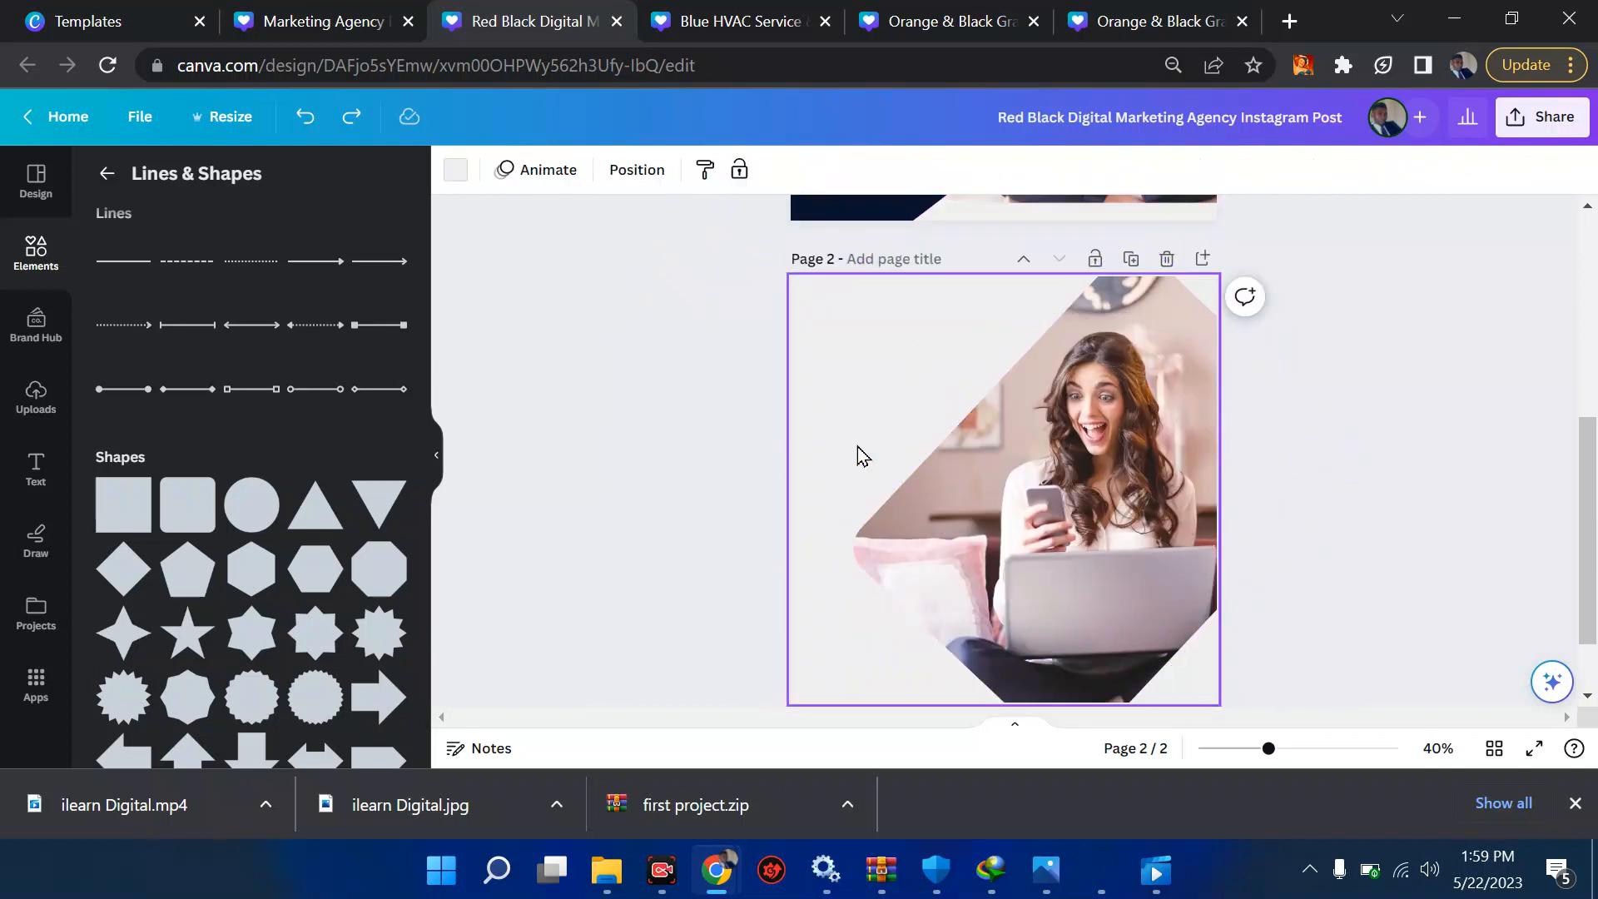
# - Copy all design elements of page 1 and paste them onto page 2
pyautogui.scroll(5, 859, 455)
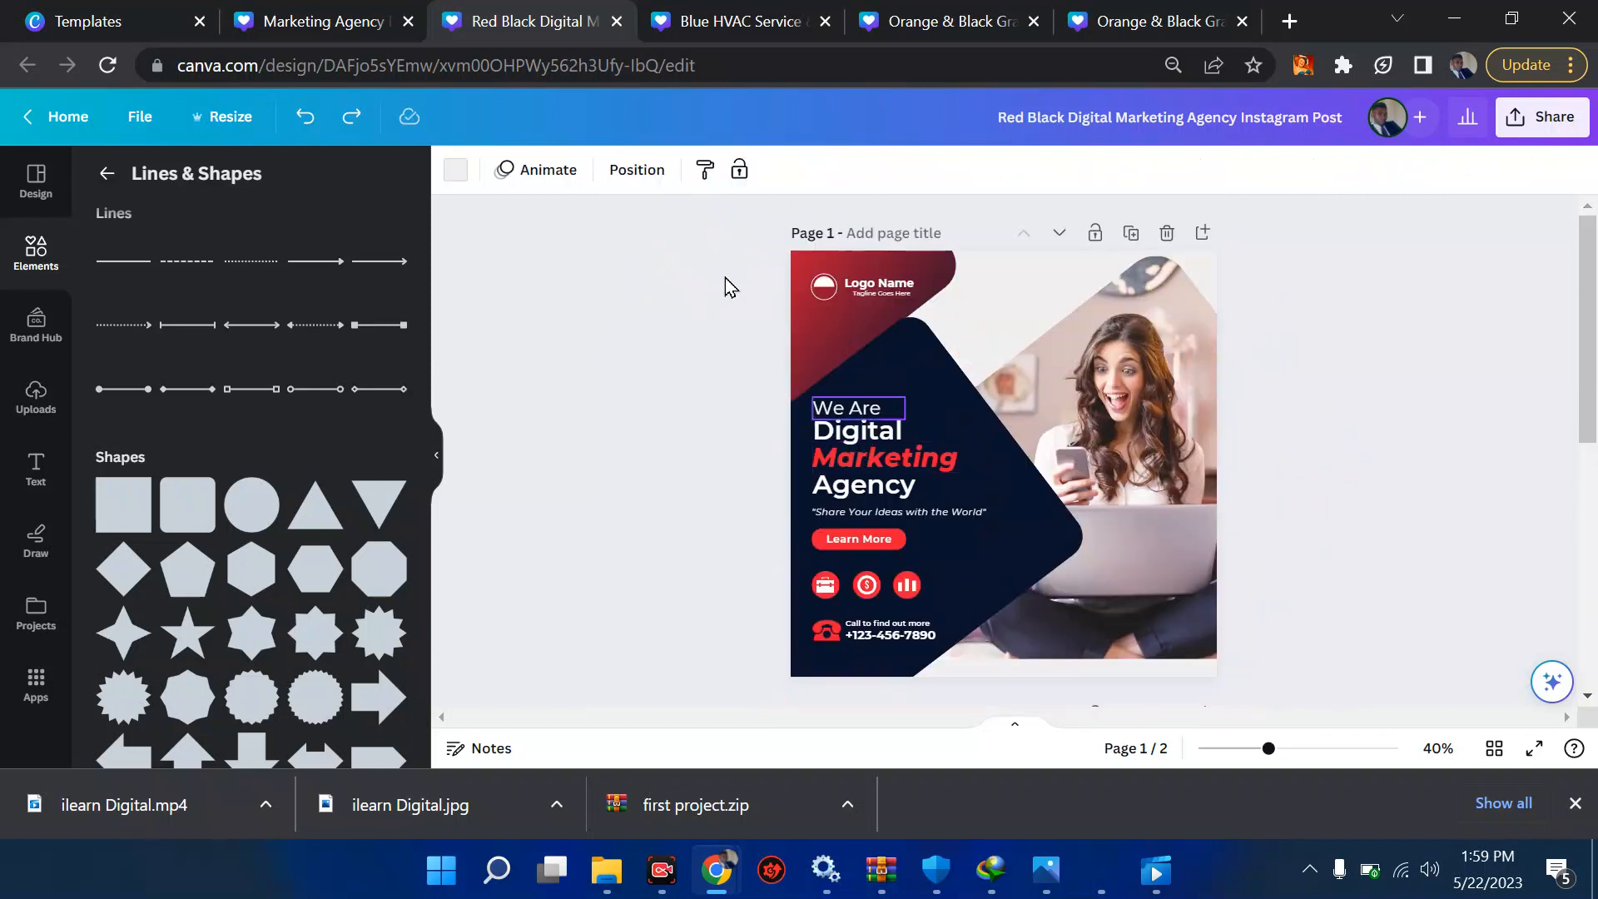
pyautogui.moveTo(726, 408); pyautogui.dragTo(923, 656)
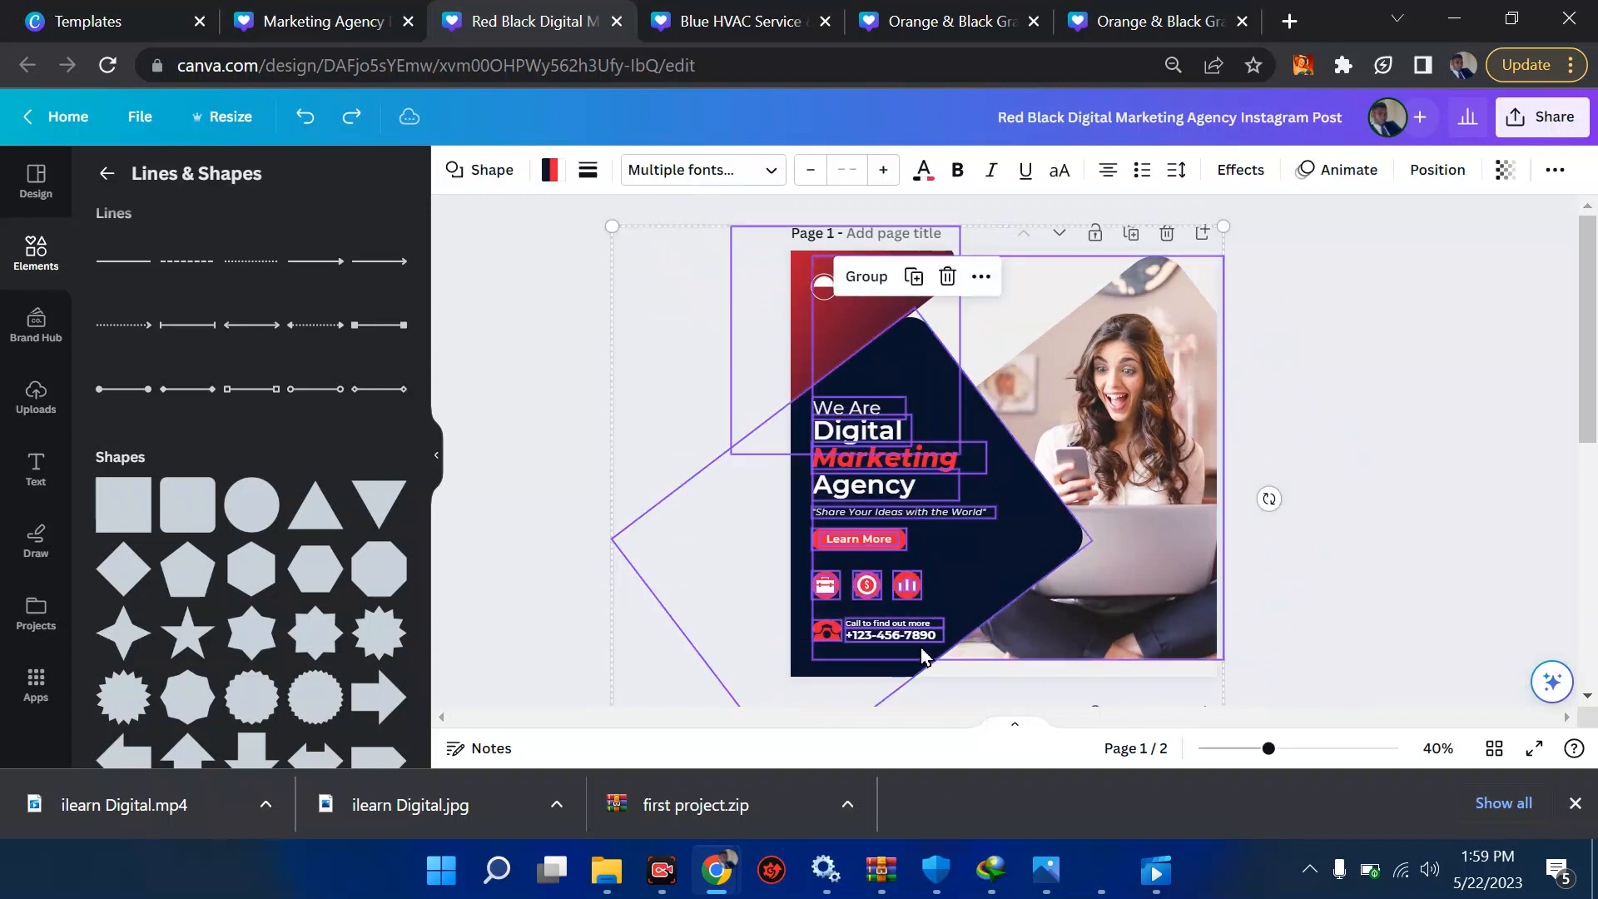
pyautogui.scroll(-5, 922, 656)
pyautogui.click(836, 507)
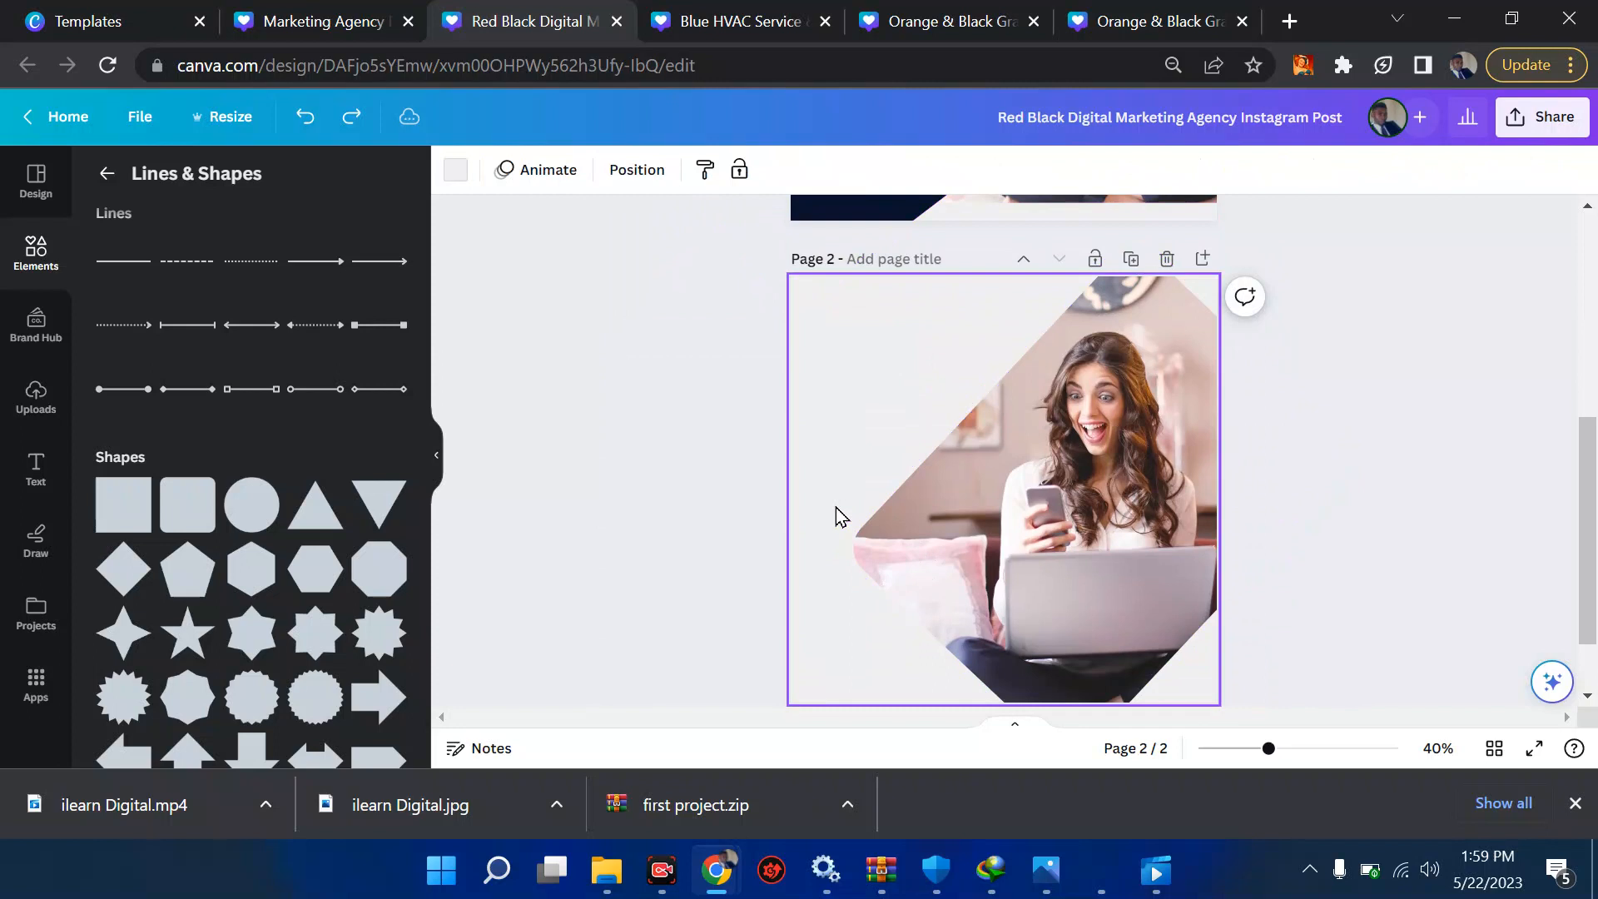
pyautogui.hotkey('ctrl', 'v')
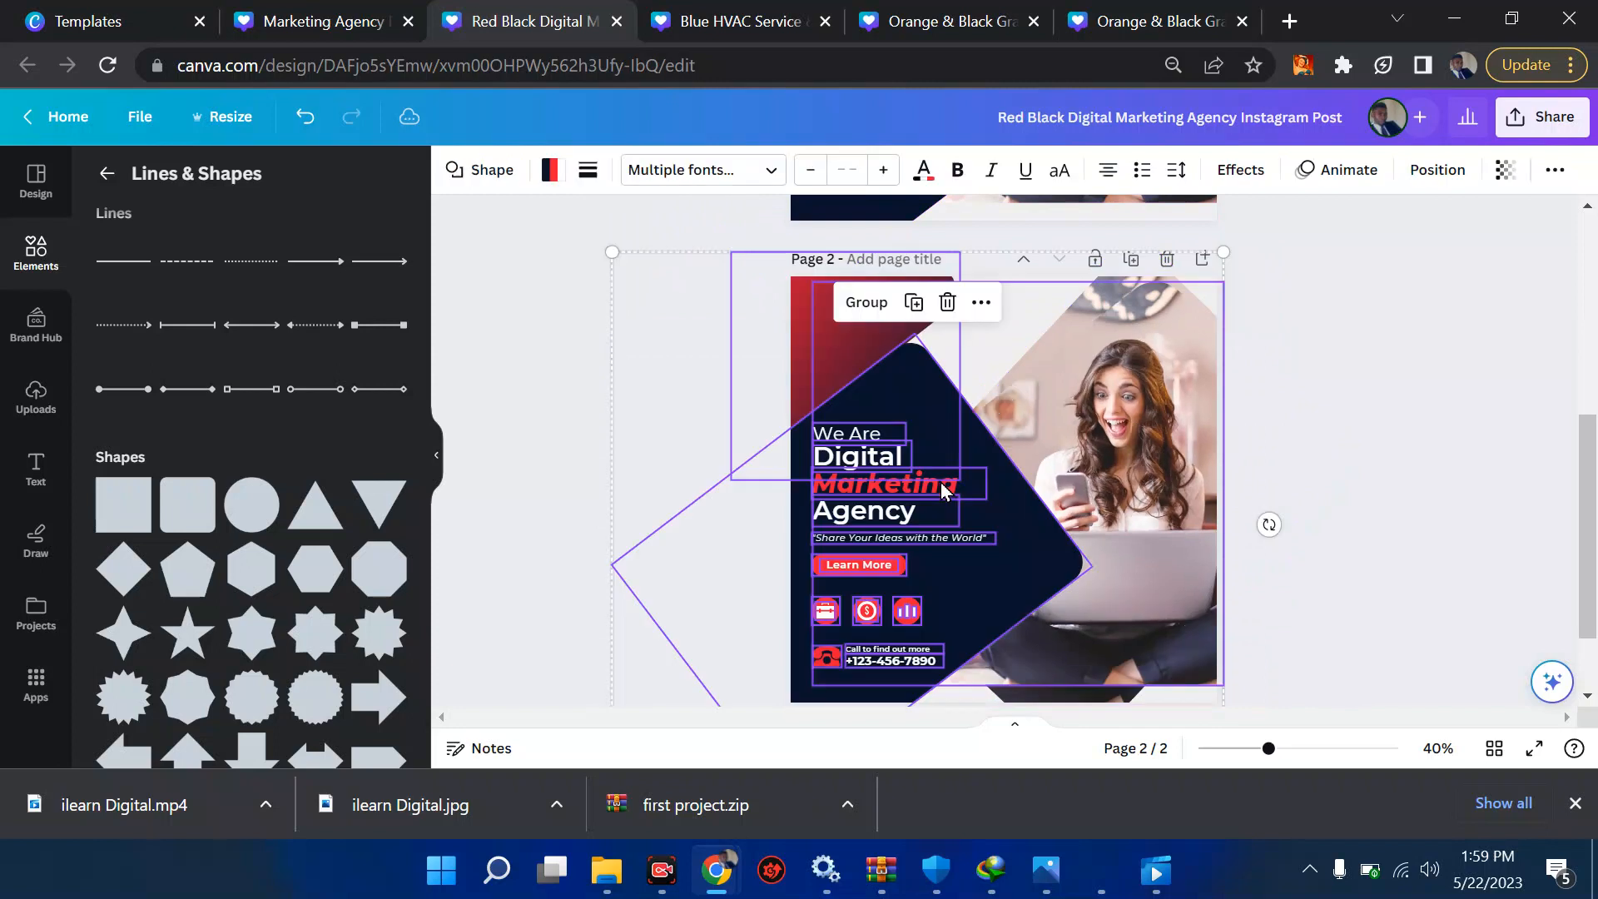
pyautogui.click(1395, 448)
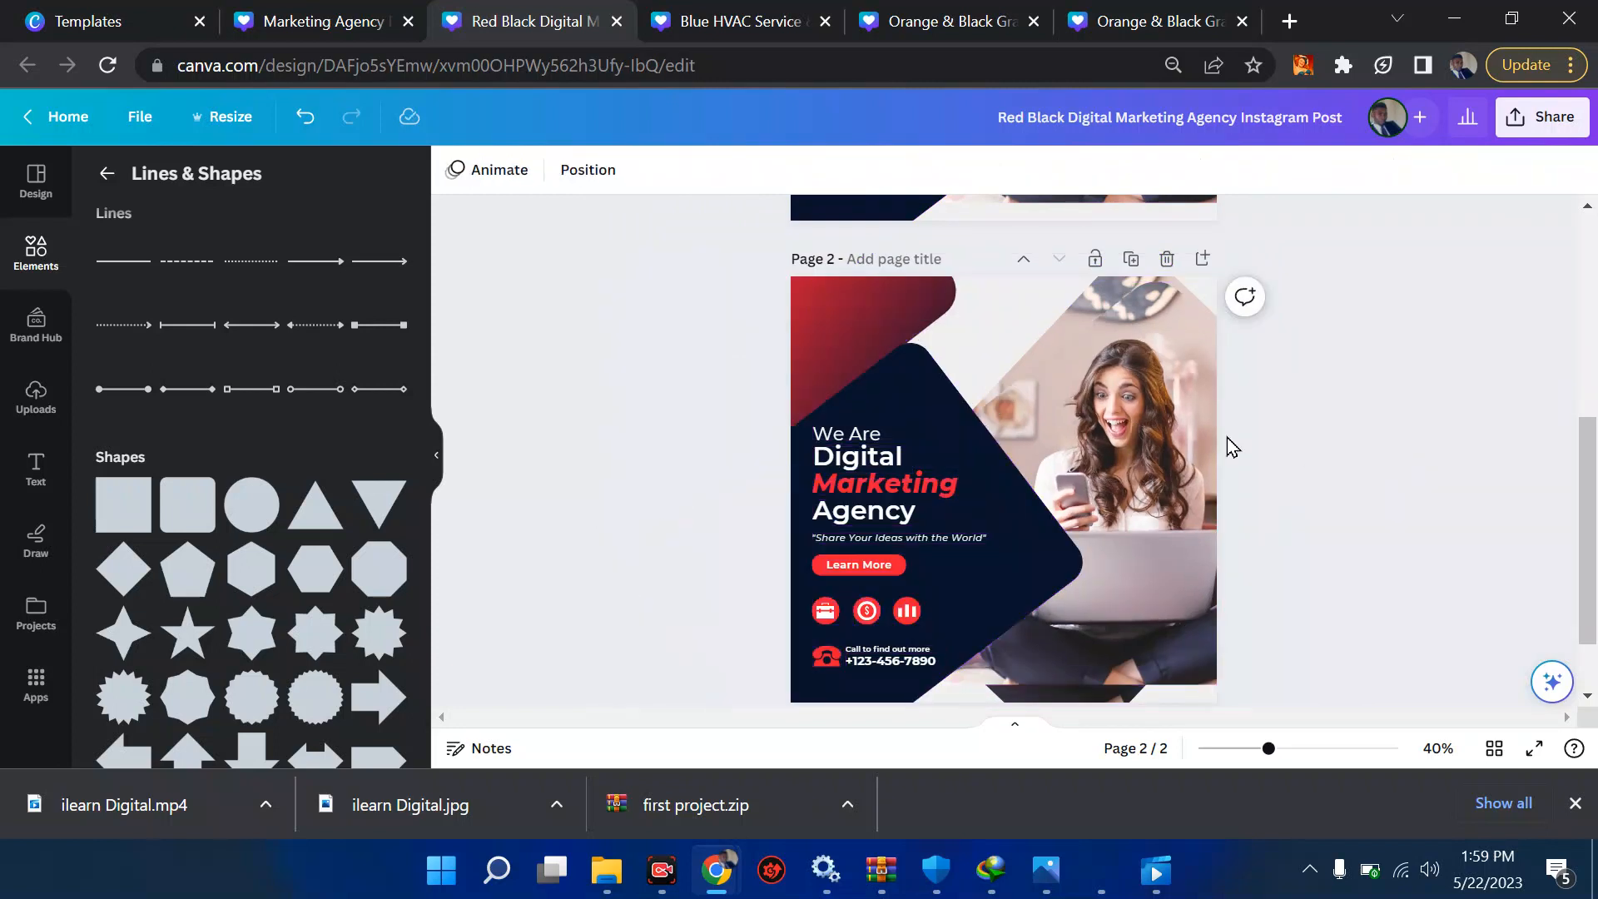
# - Delete the pasted photo and its frame from page 2, keeping the original tilted framed photo
pyautogui.click(1169, 427)
pyautogui.press('Delete')
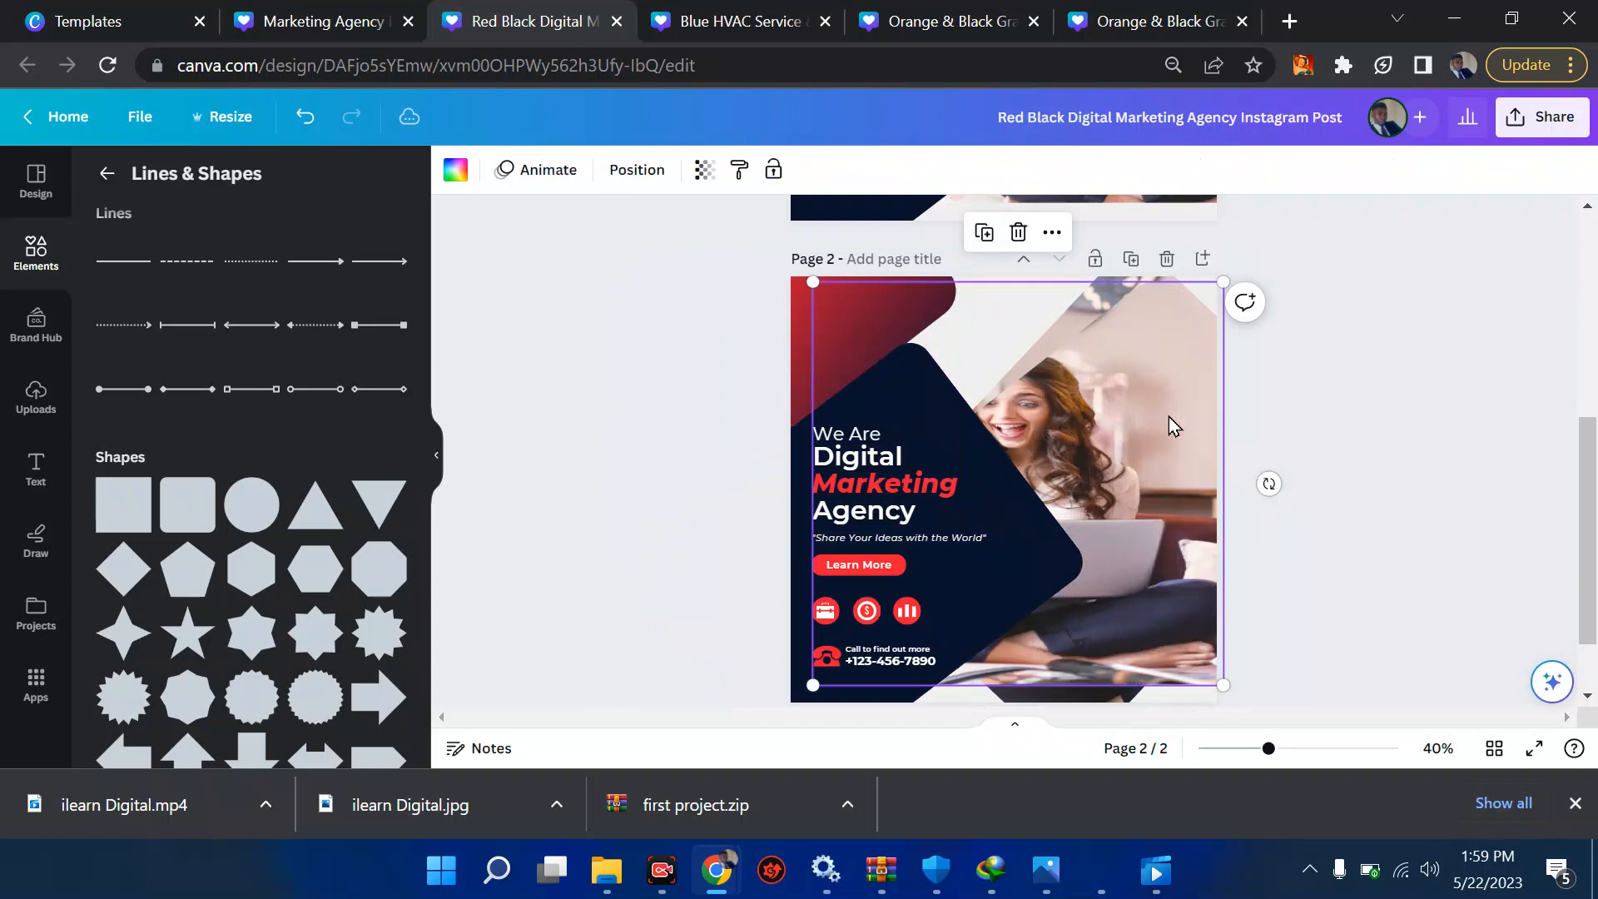
pyautogui.press('Delete')
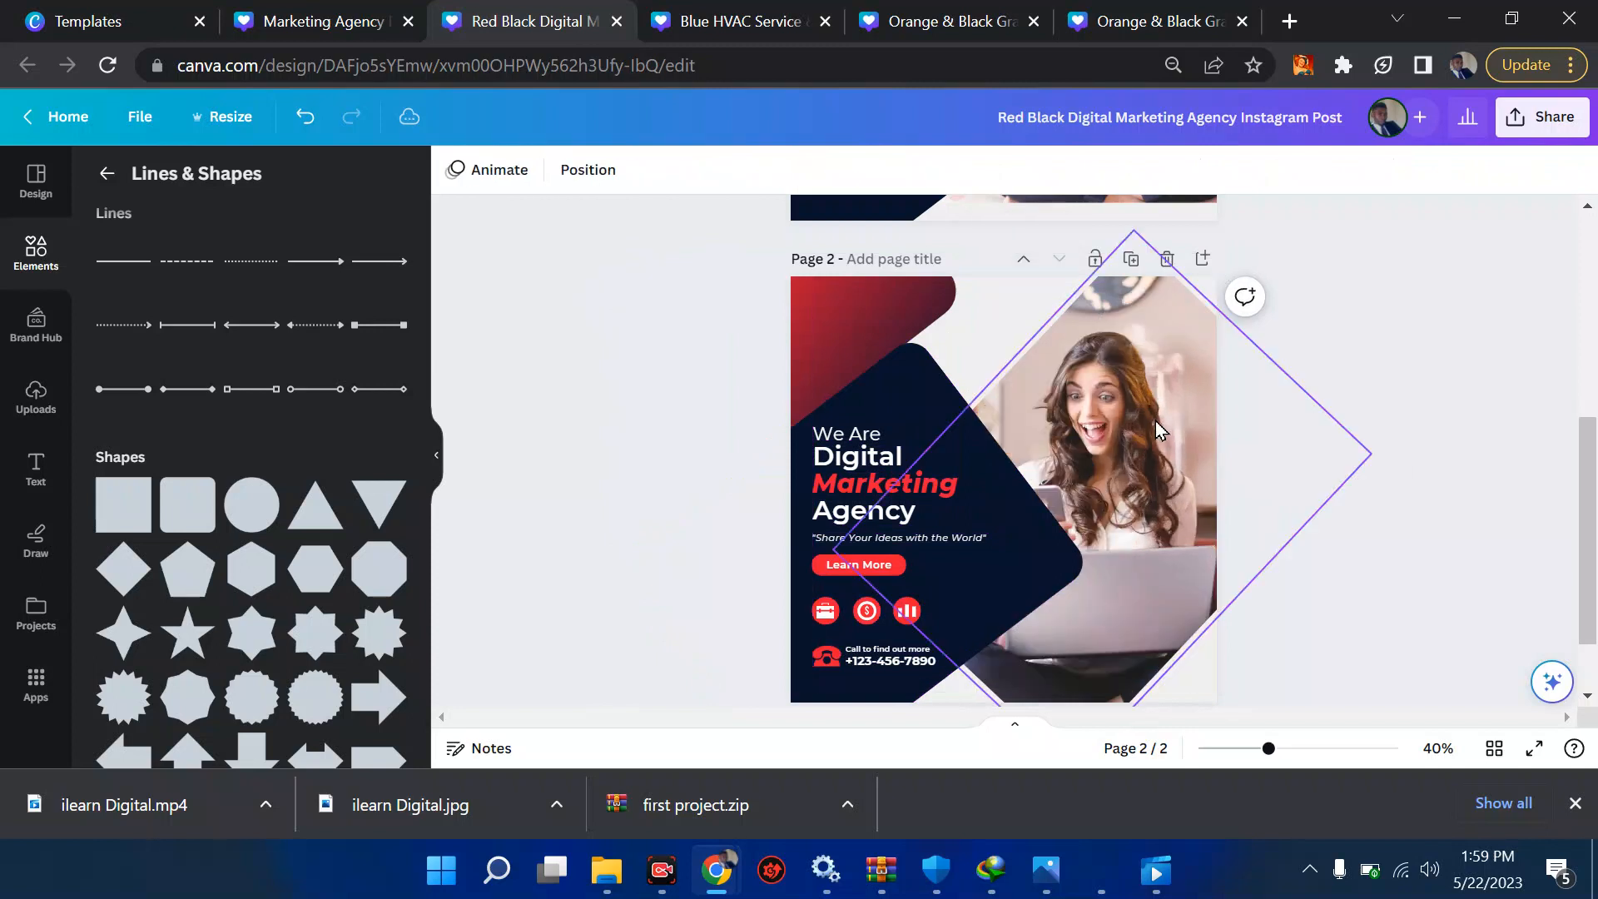
# - Bring the tilted framed photo on page 2 to the front, and undo that layer change
pyautogui.click(1181, 482)
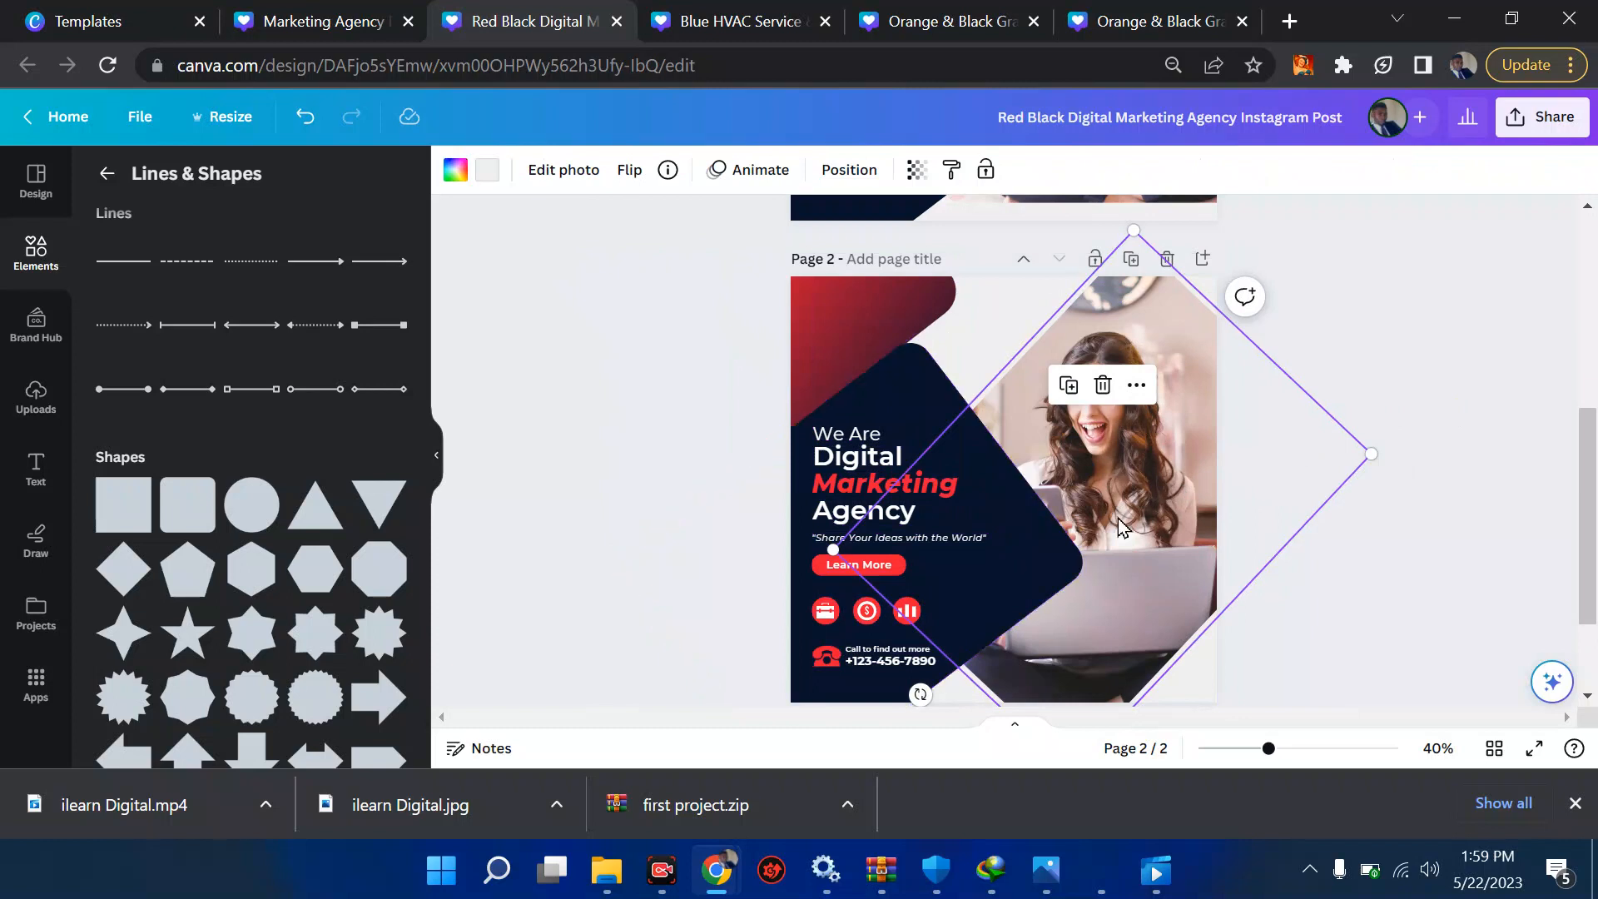
pyautogui.rightClick(1158, 509)
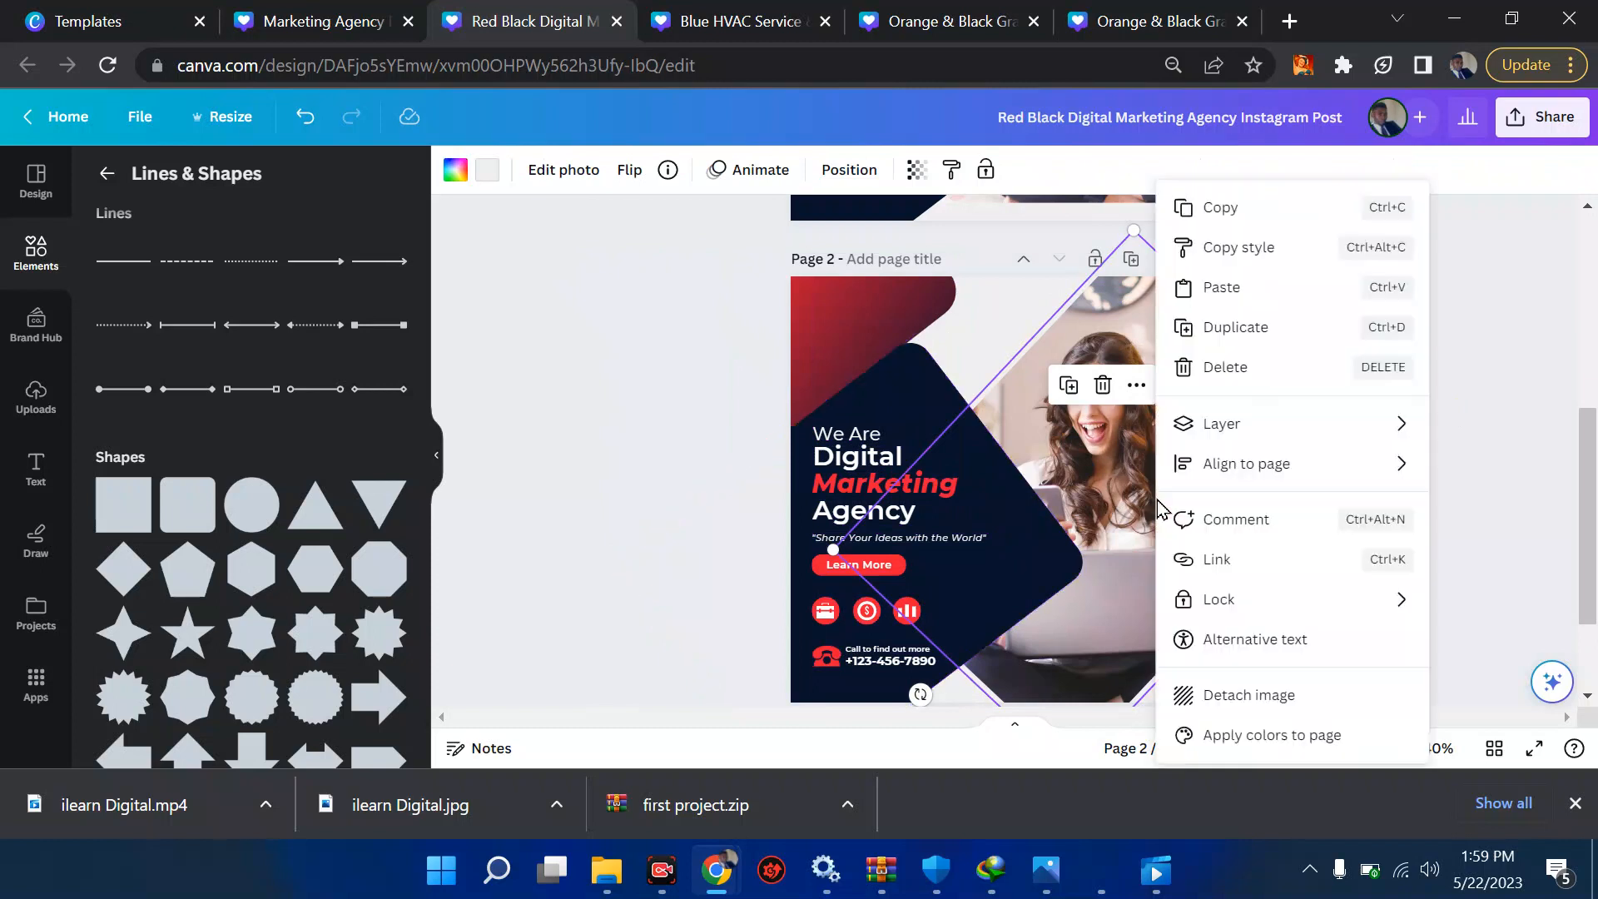
pyautogui.moveTo(1284, 439)
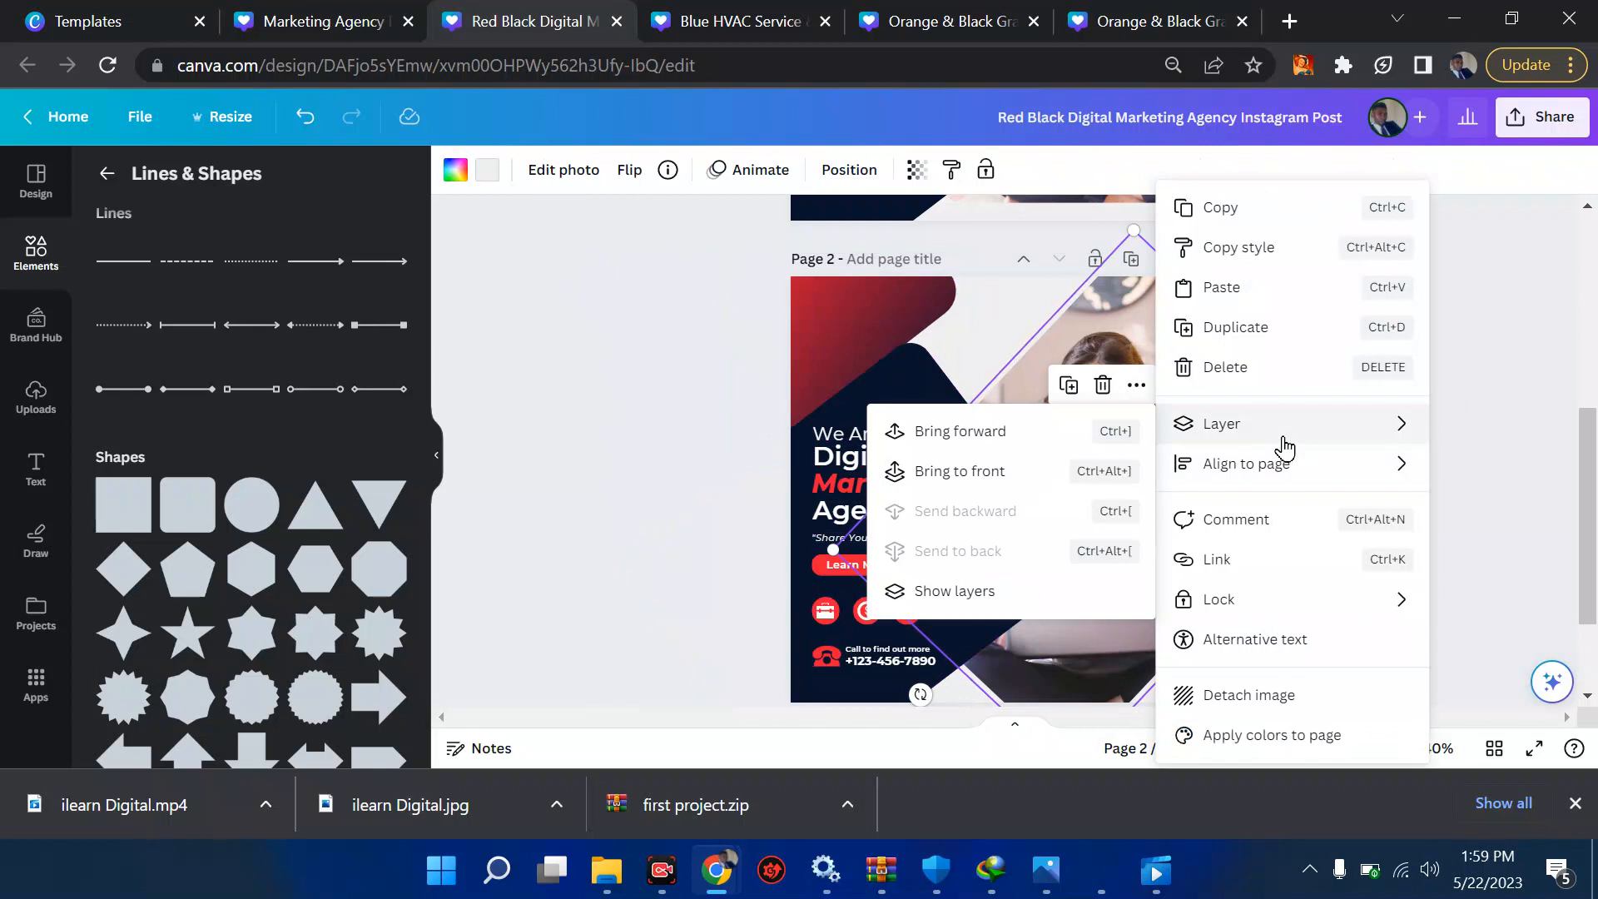
pyautogui.click(1007, 481)
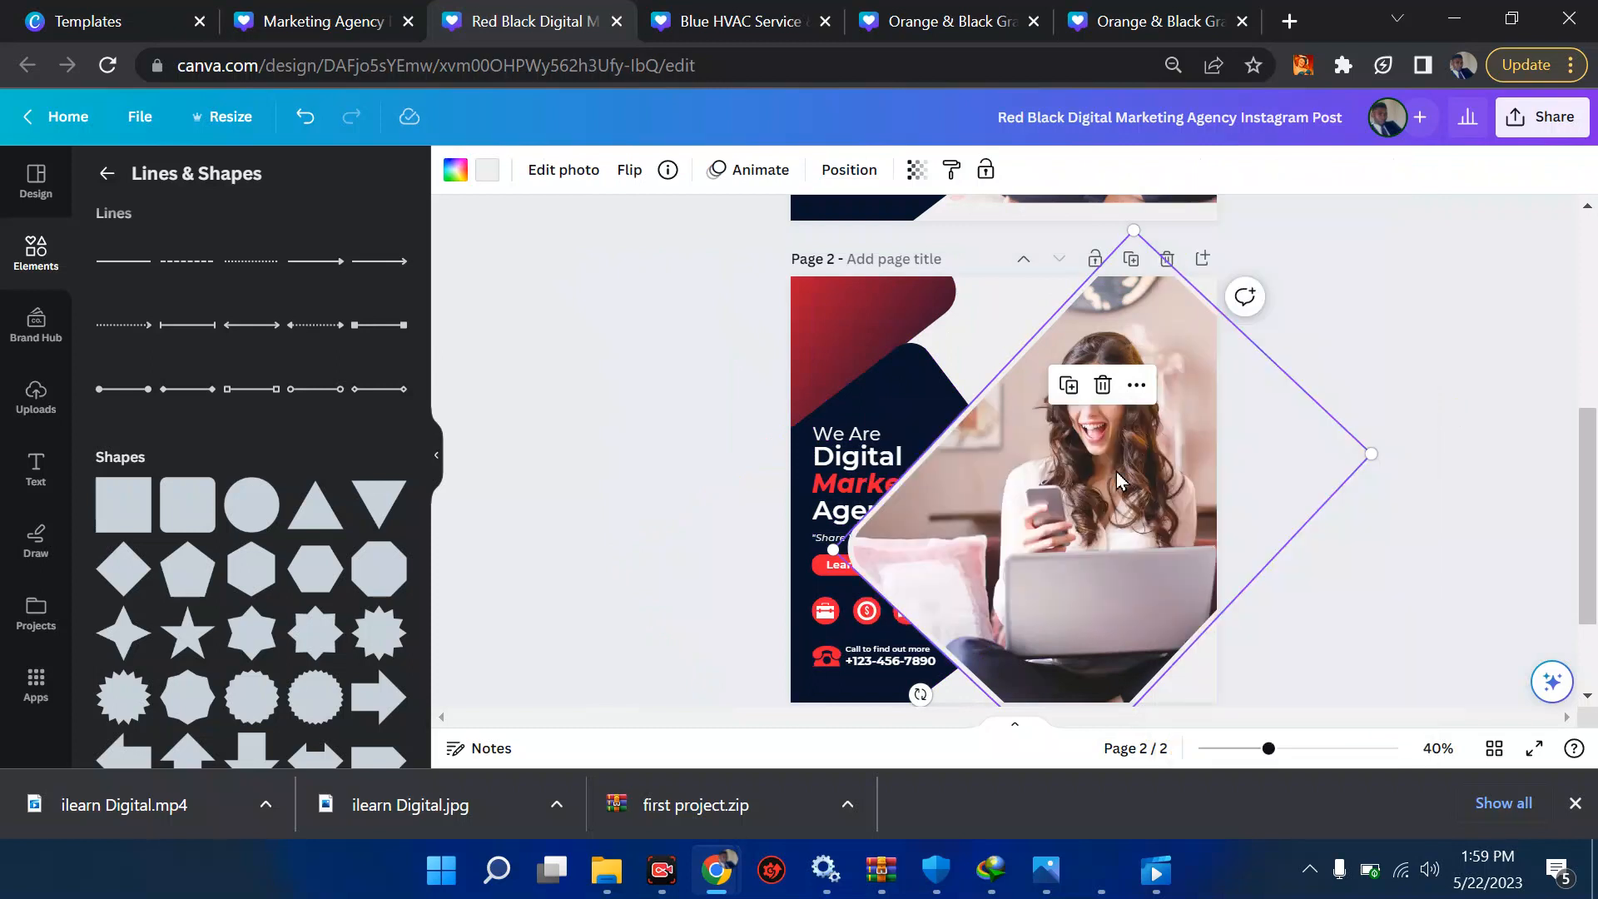
pyautogui.hotkey('ctrl', 'z')
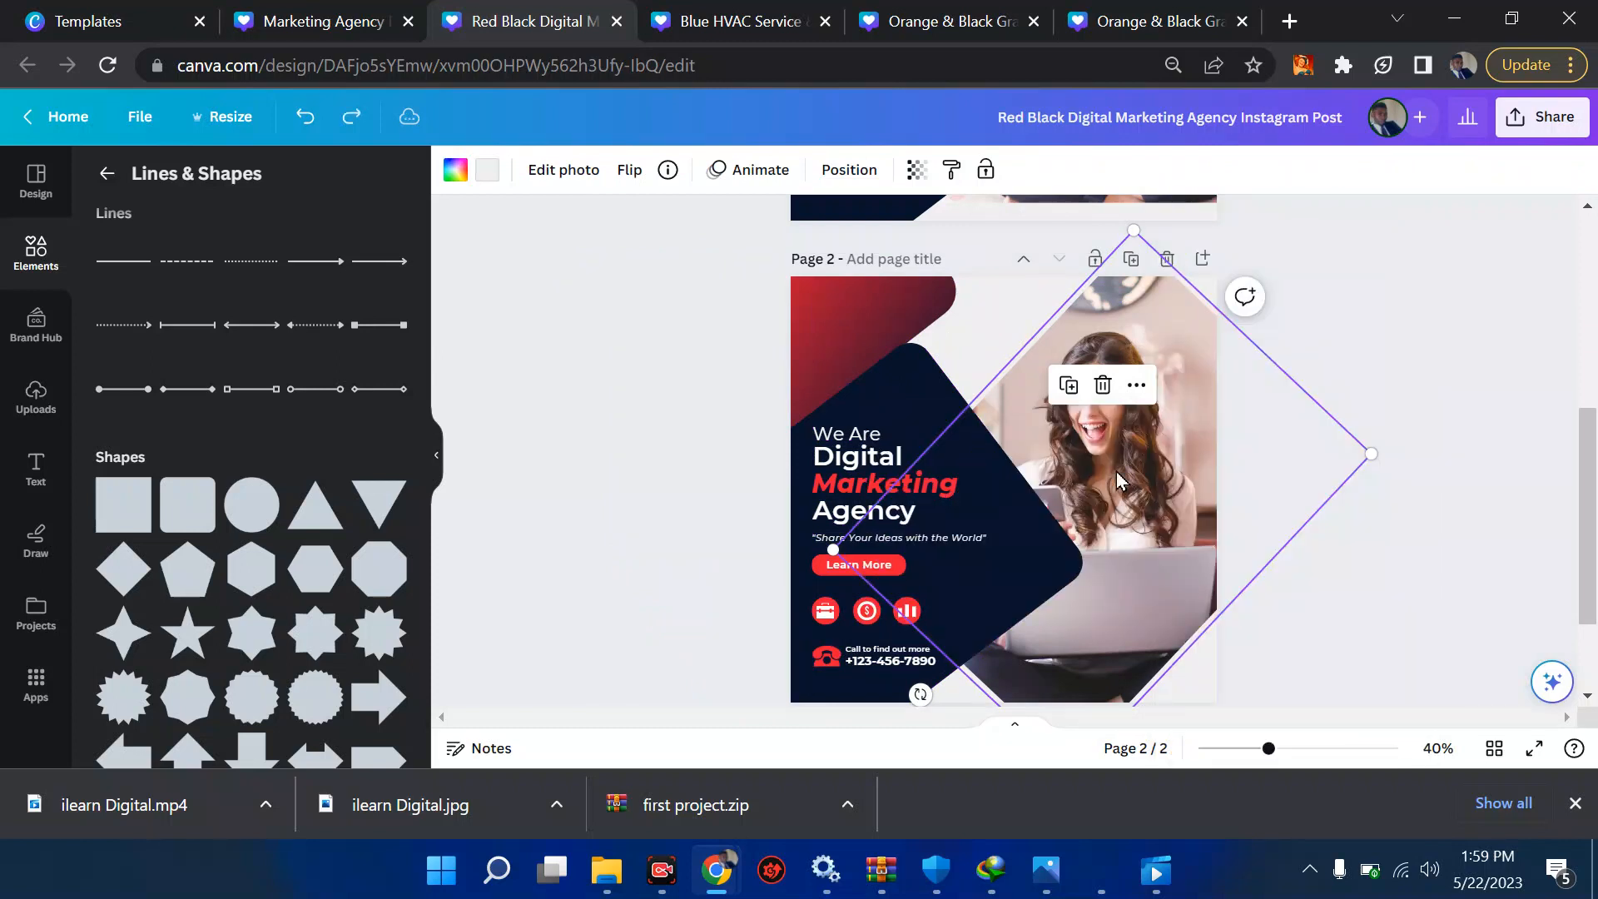
# - Examine the arrangement and transparency options of the framed photo and the available actions for the red gradient shape on page 2
pyautogui.click(847, 171)
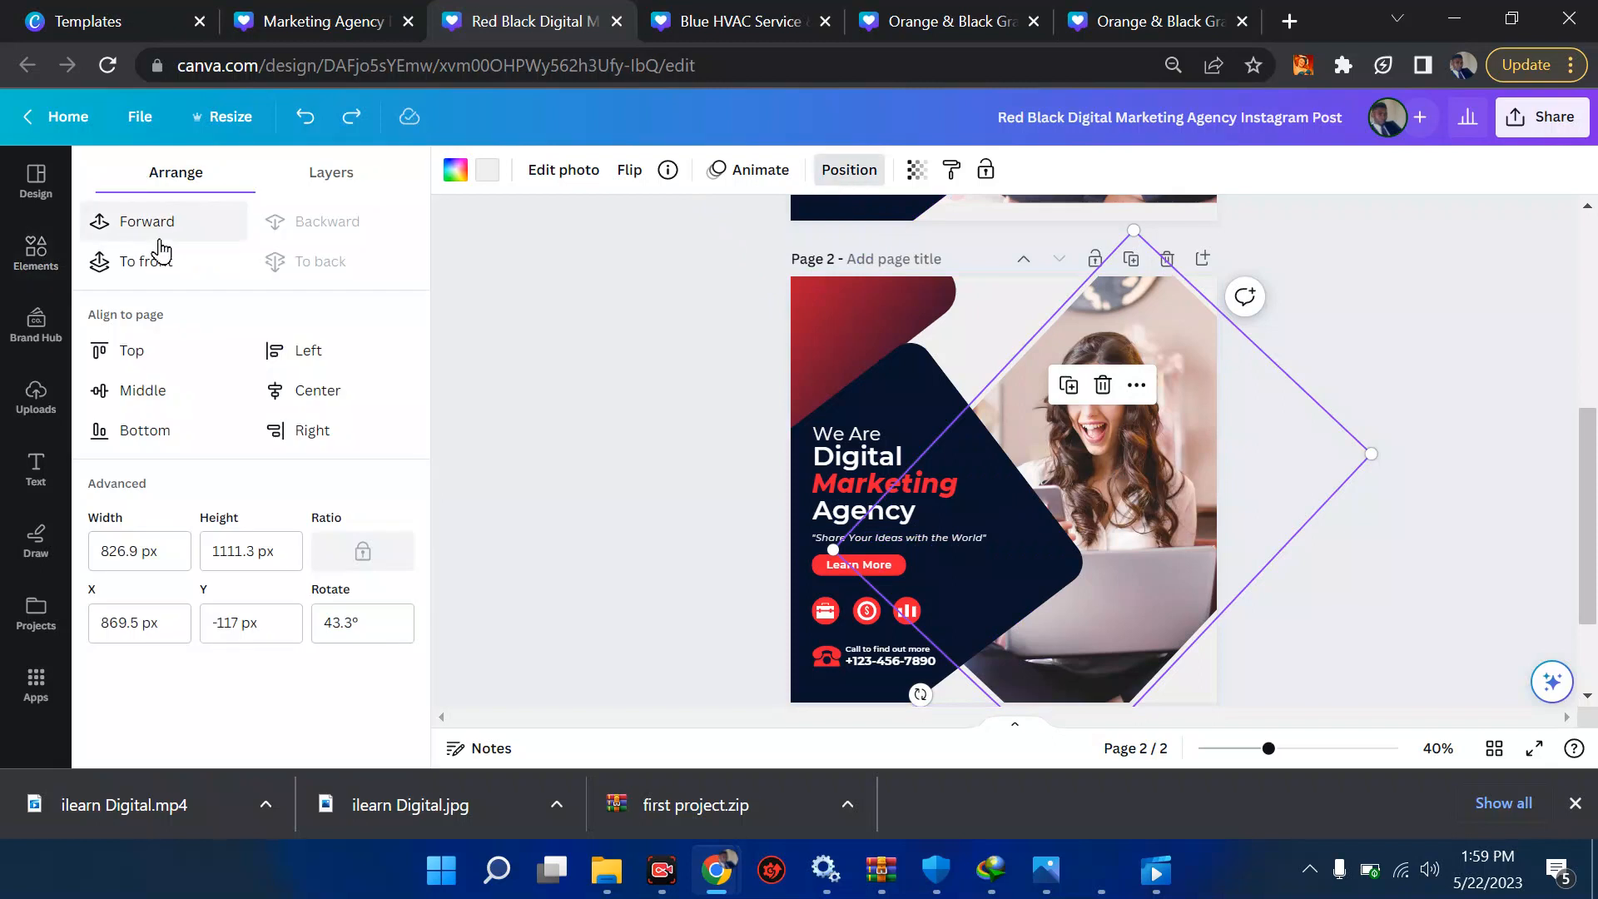
pyautogui.click(849, 170)
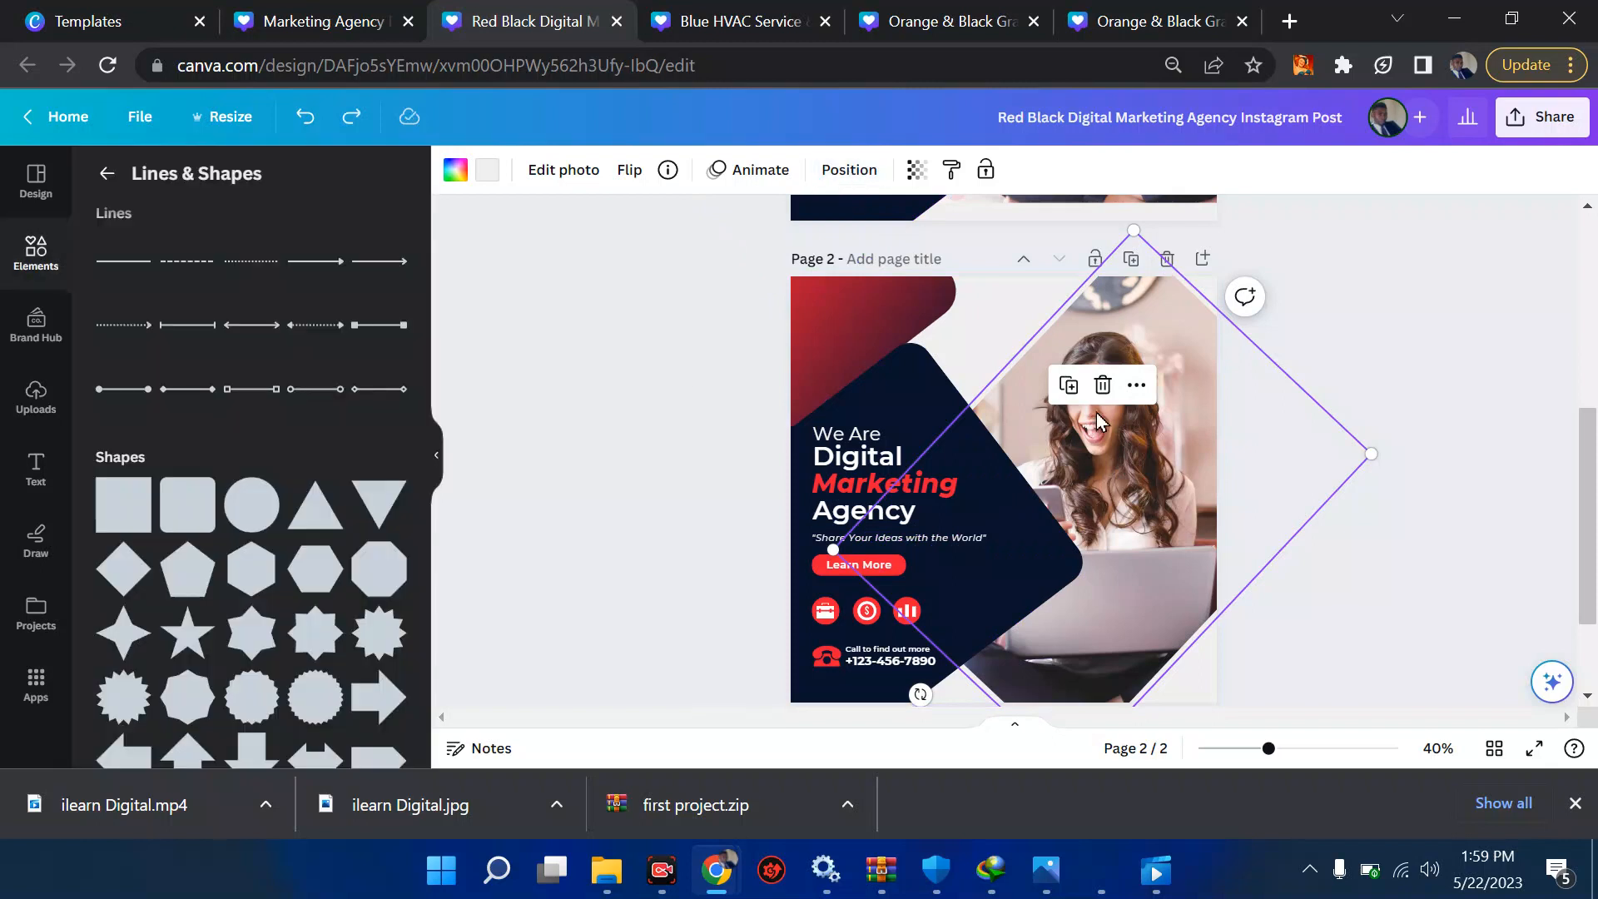
pyautogui.click(913, 171)
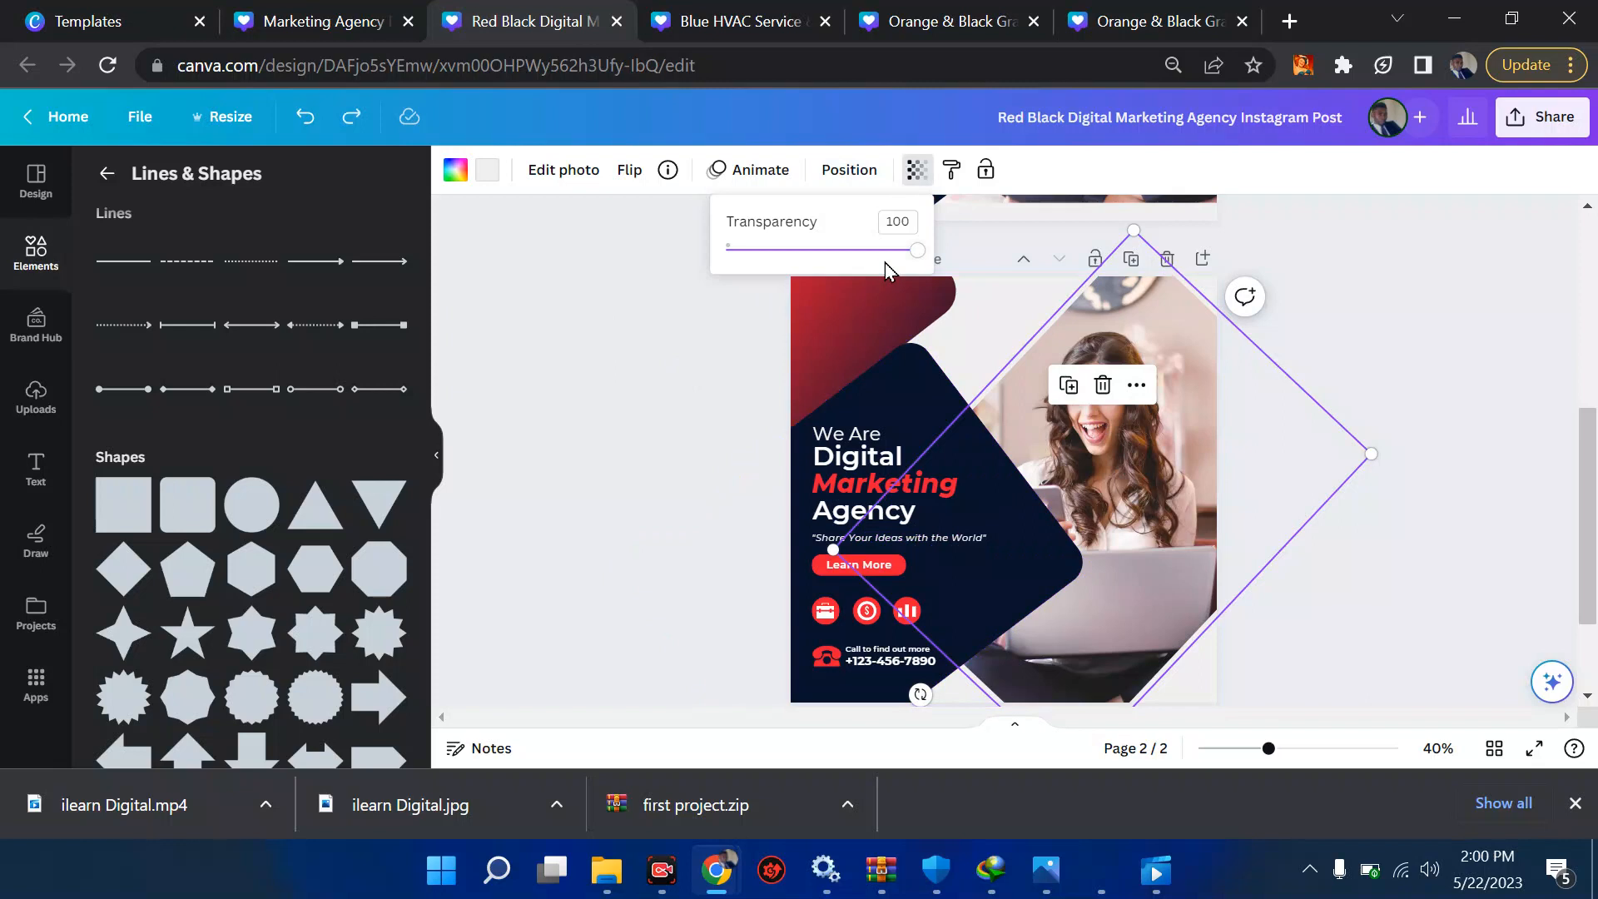
pyautogui.moveTo(911, 258); pyautogui.dragTo(947, 293)
pyautogui.click(563, 426)
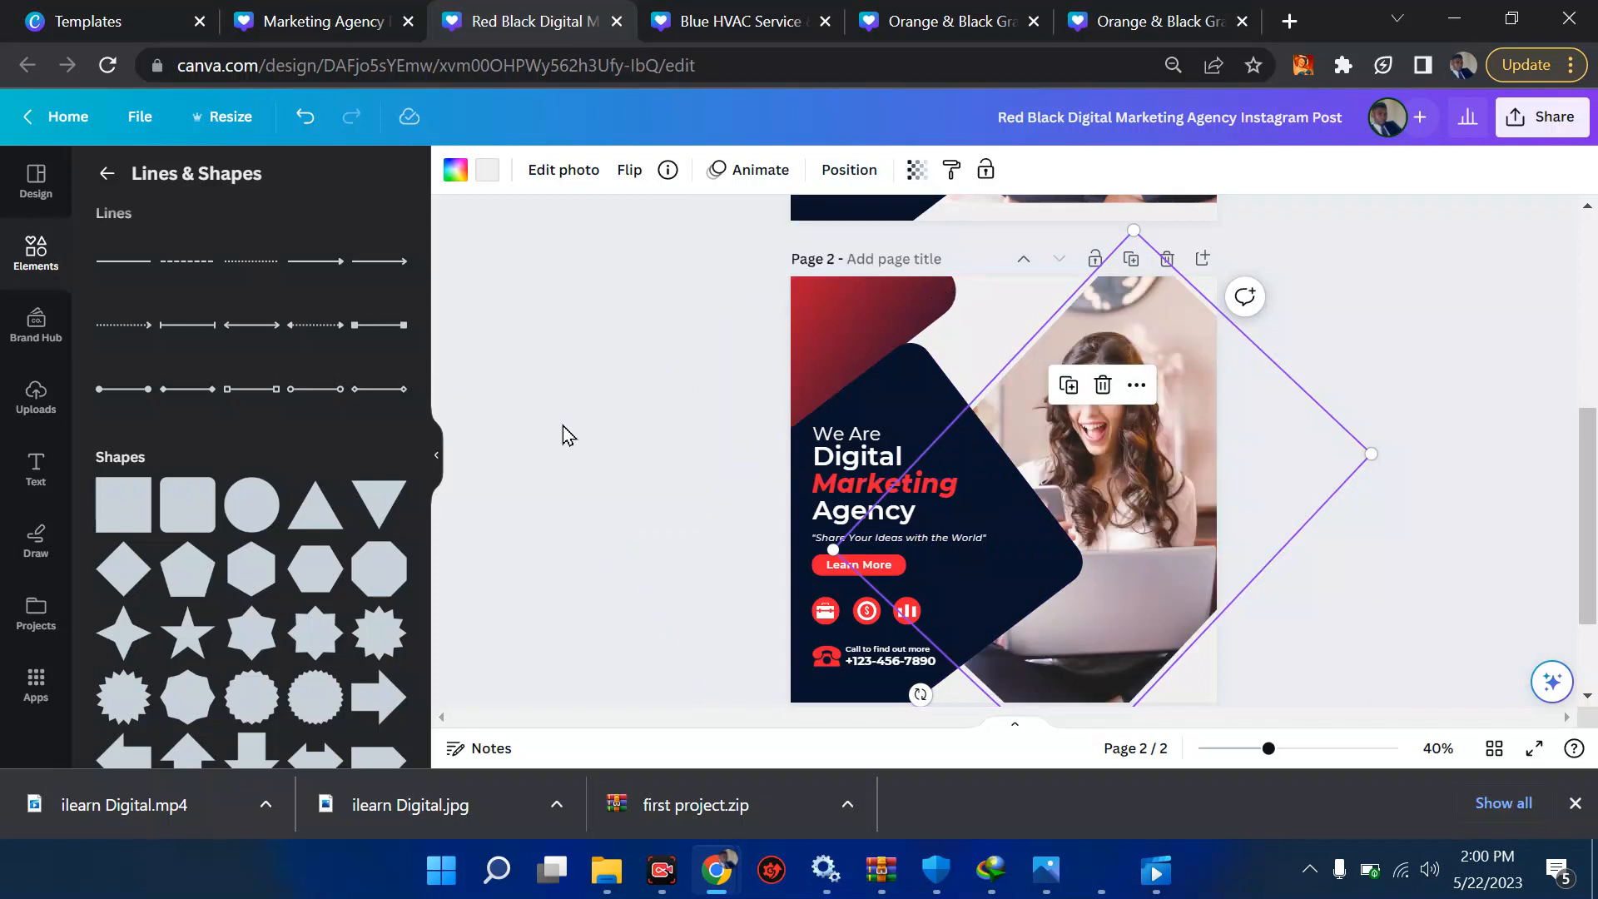
pyautogui.click(832, 355)
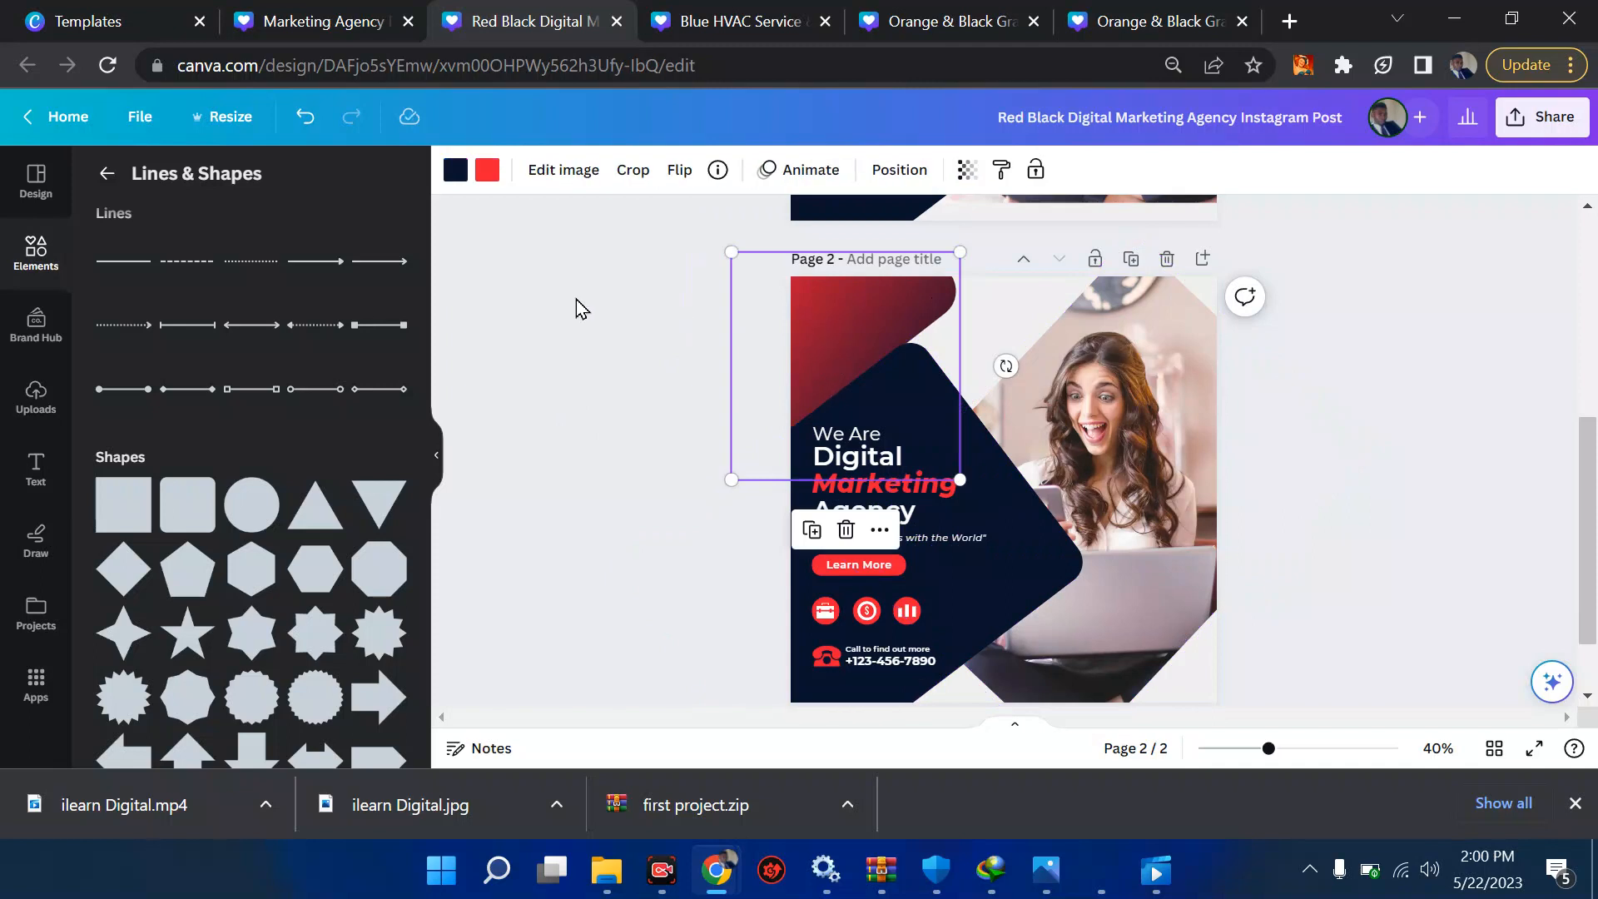
pyautogui.rightClick(866, 308)
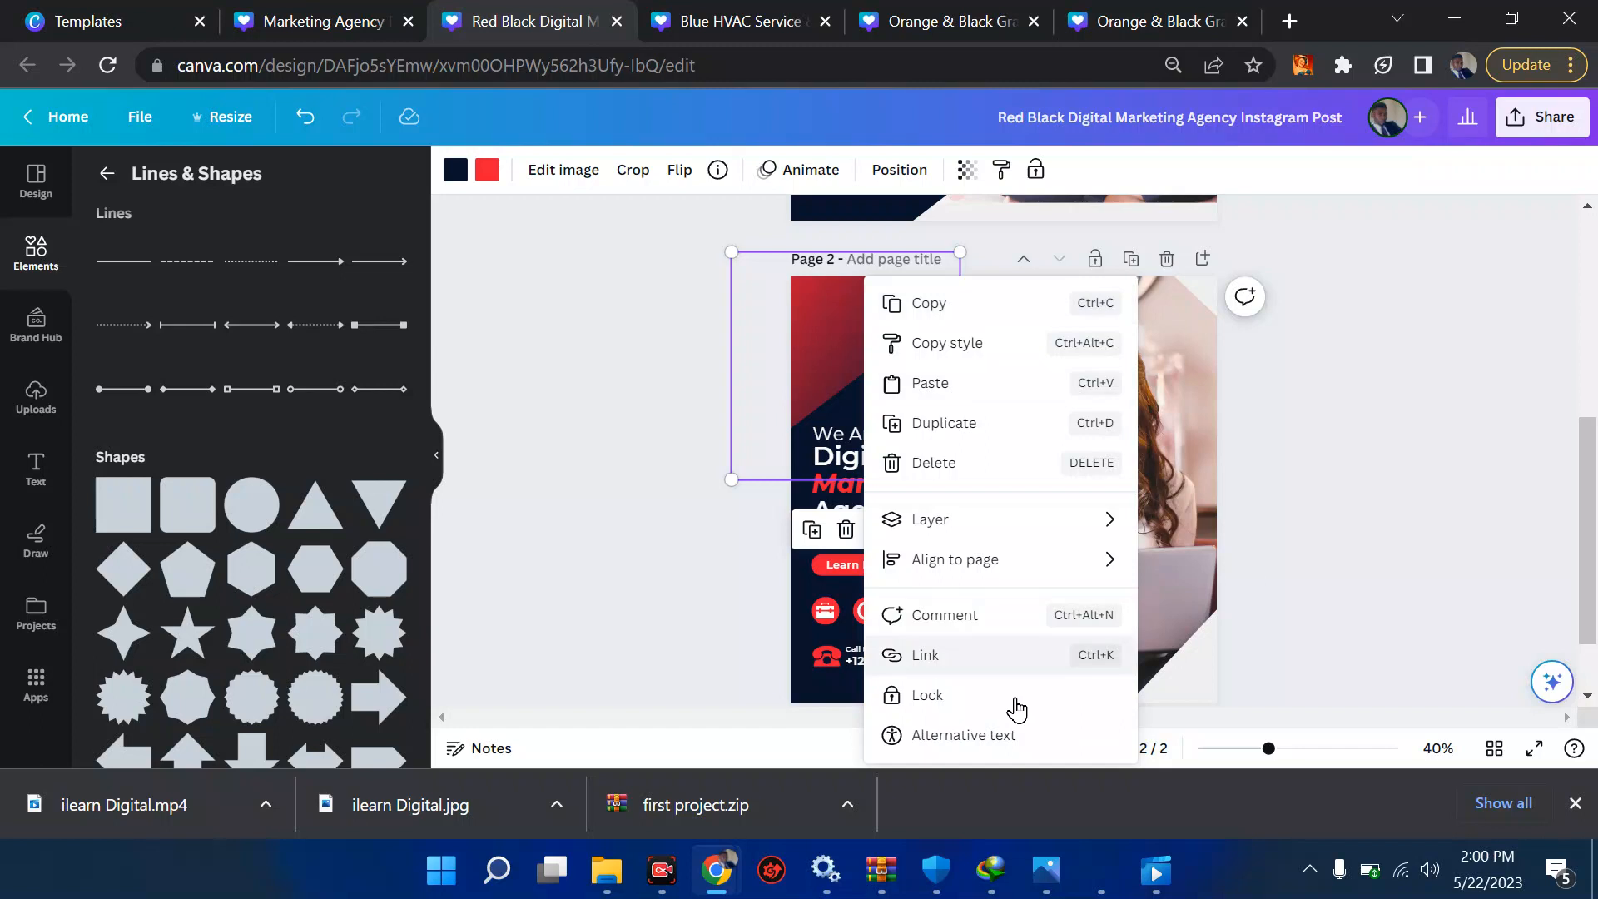
pyautogui.click(982, 734)
pyautogui.click(581, 475)
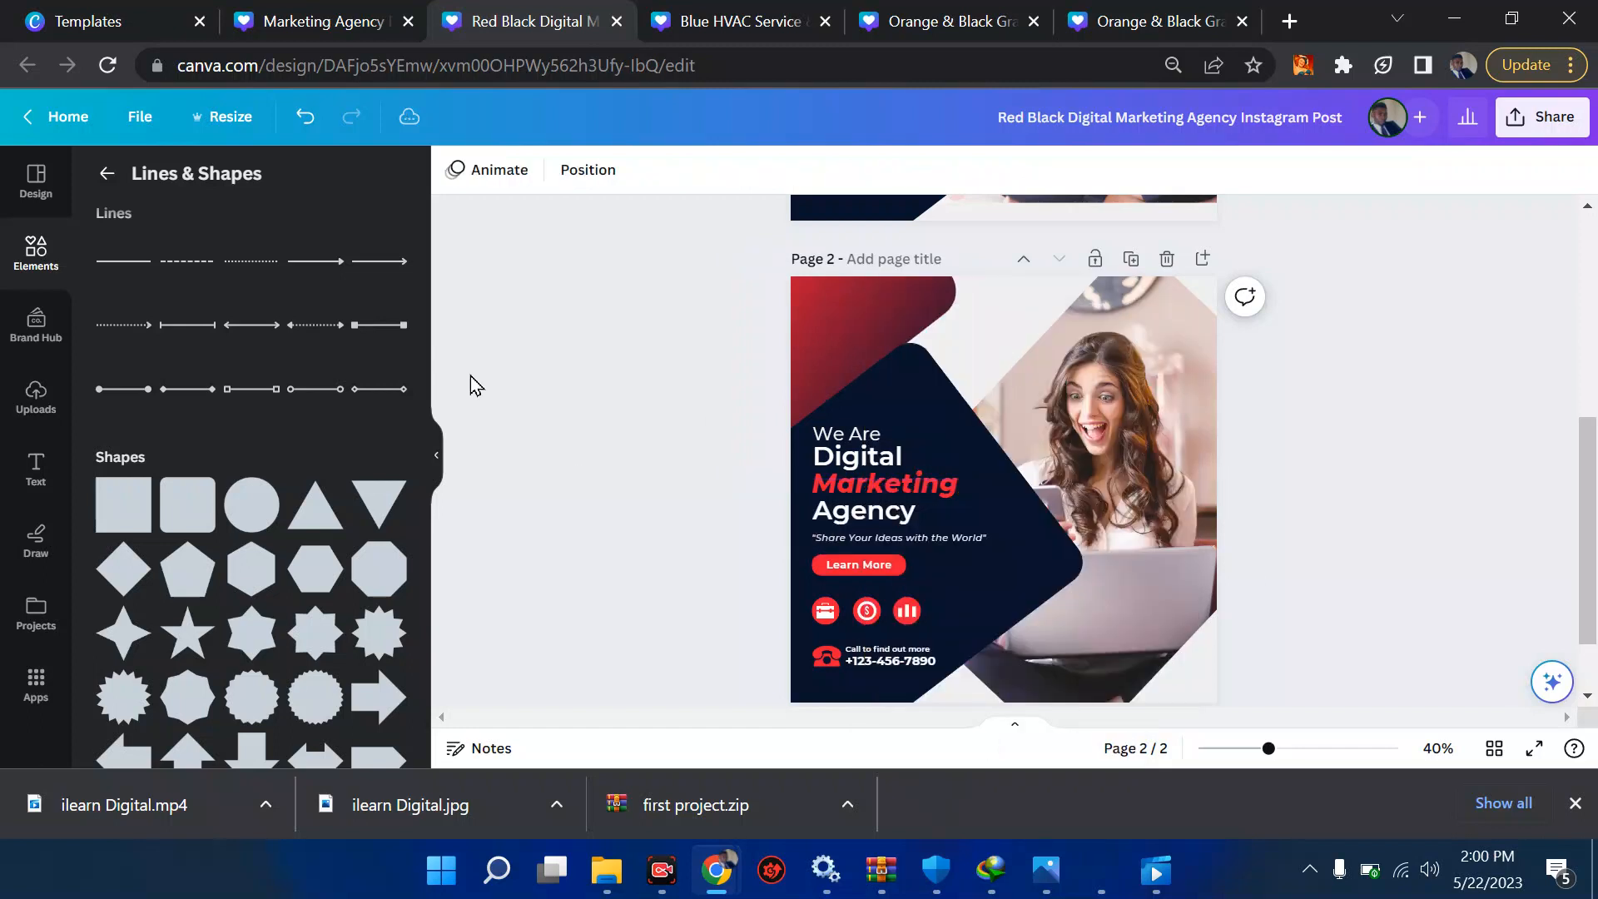
# - Search the elements for "rectangle" and add a rounded square to page 2
pyautogui.click(107, 173)
pyautogui.click(174, 173)
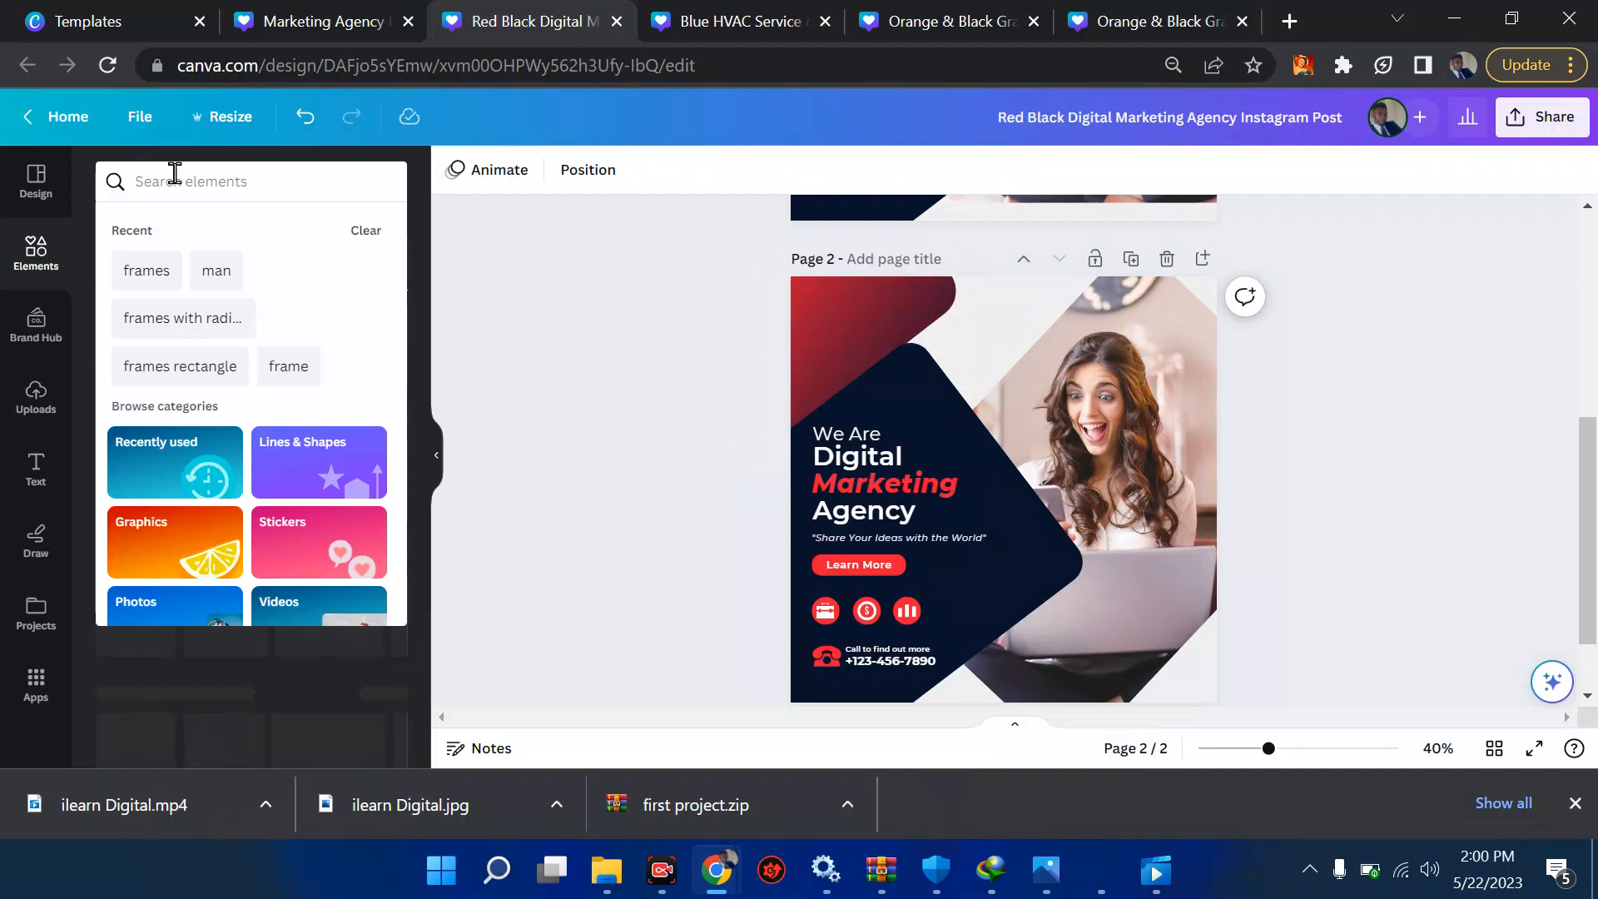
pyautogui.write('rectangl')
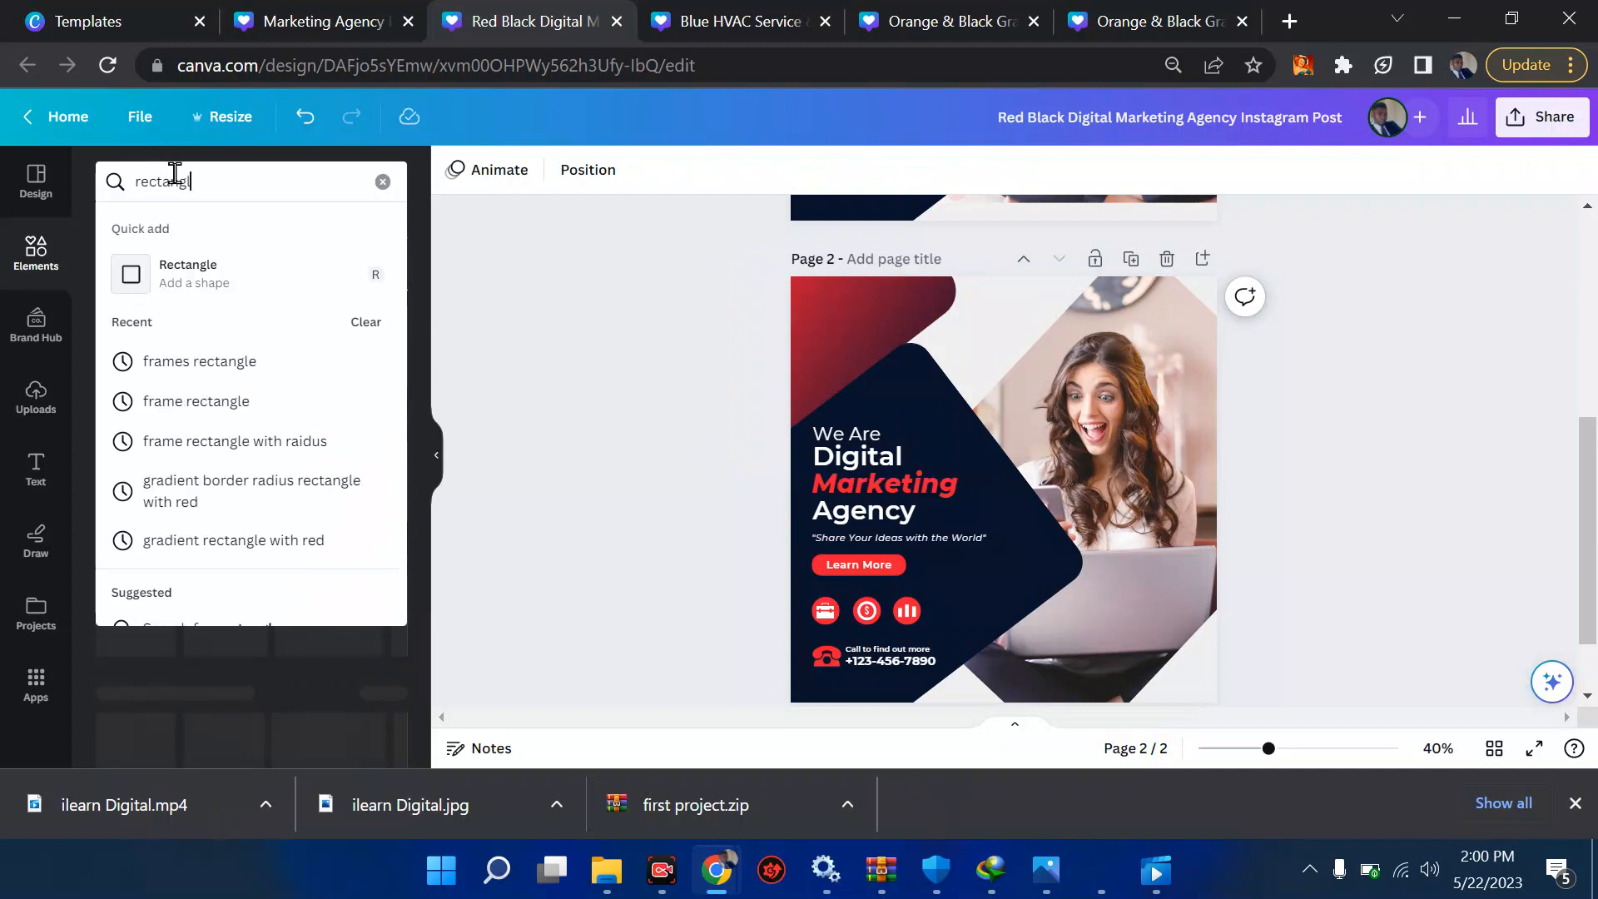
pyautogui.write('e')
pyautogui.press('Return')
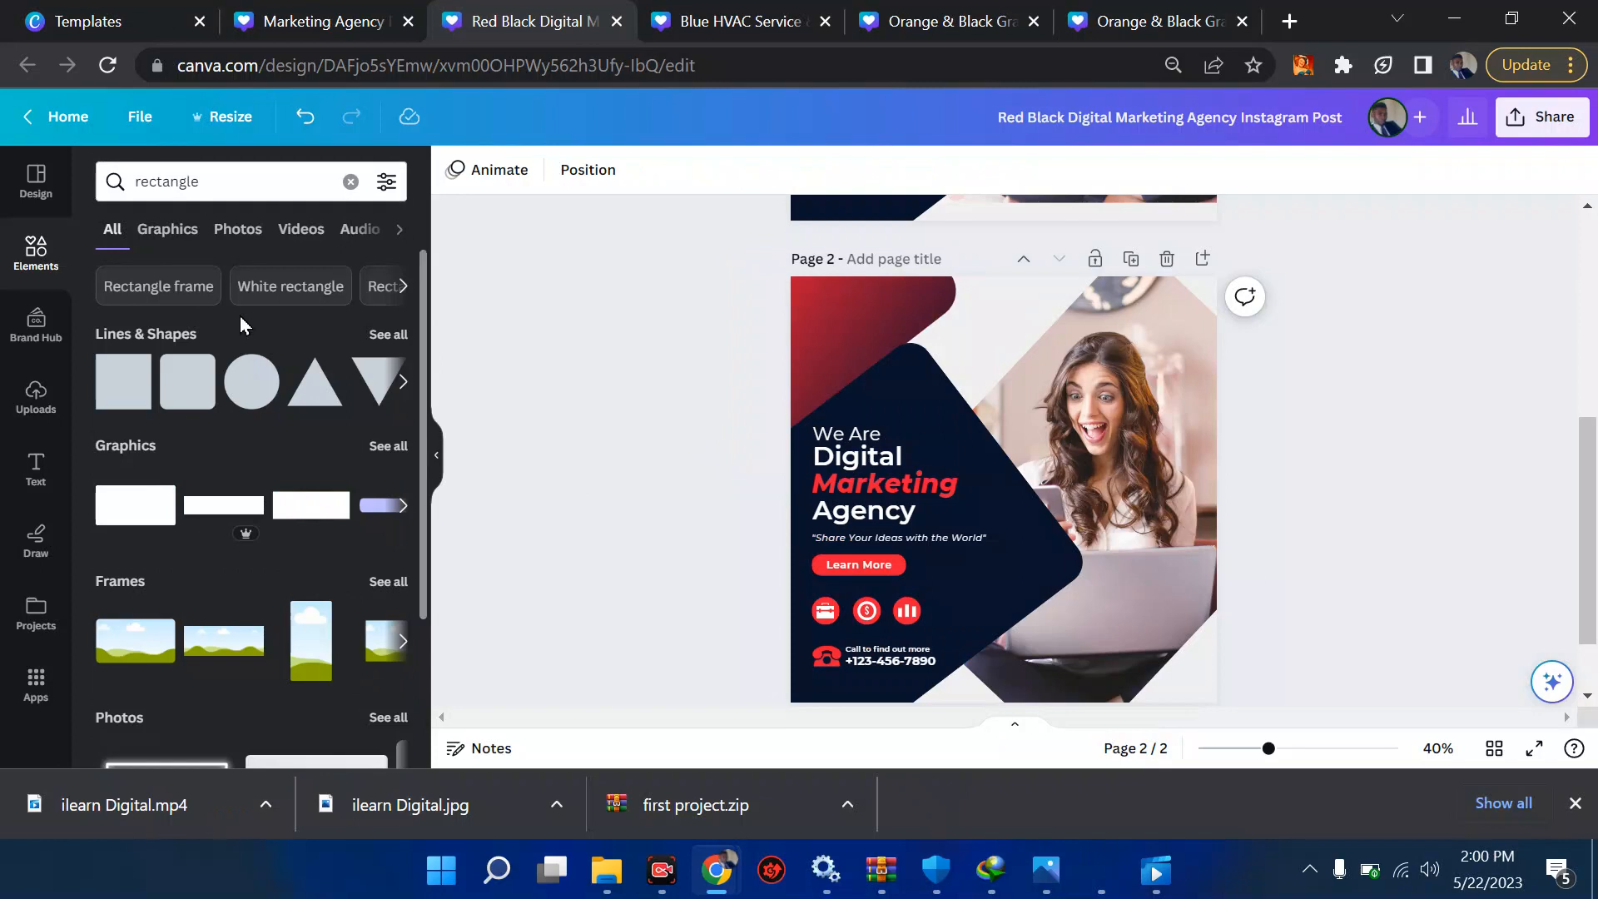
pyautogui.click(187, 381)
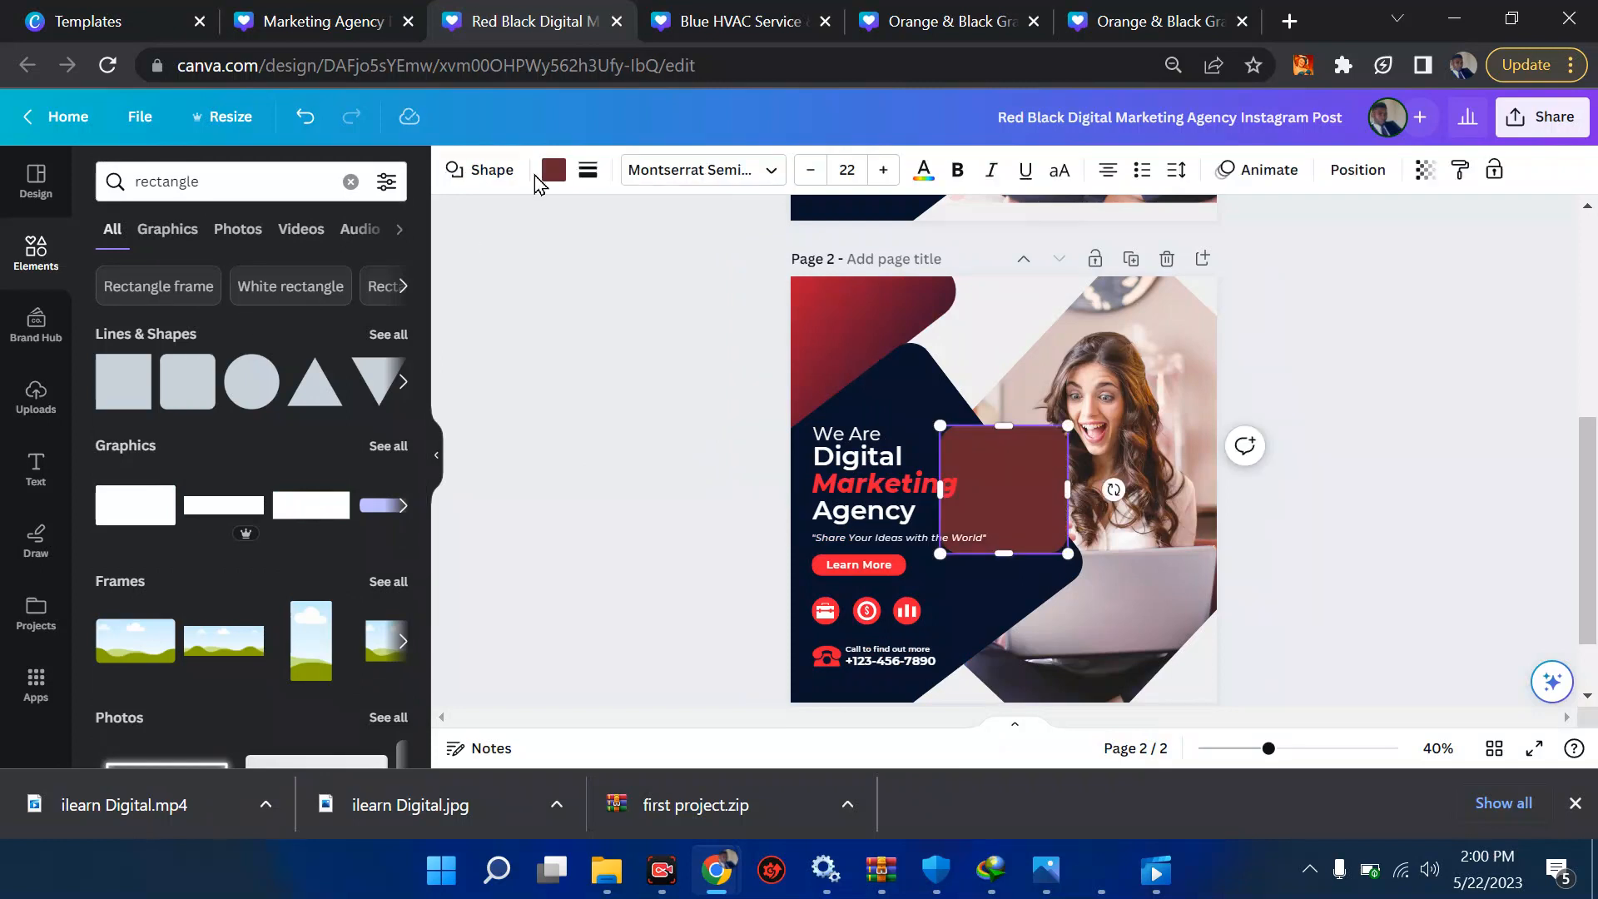
# - Try black-to-blue gradient and solid red fills on the rounded square, ending with the red-to-orange gradient
pyautogui.click(553, 170)
pyautogui.scroll(-5, 212, 556)
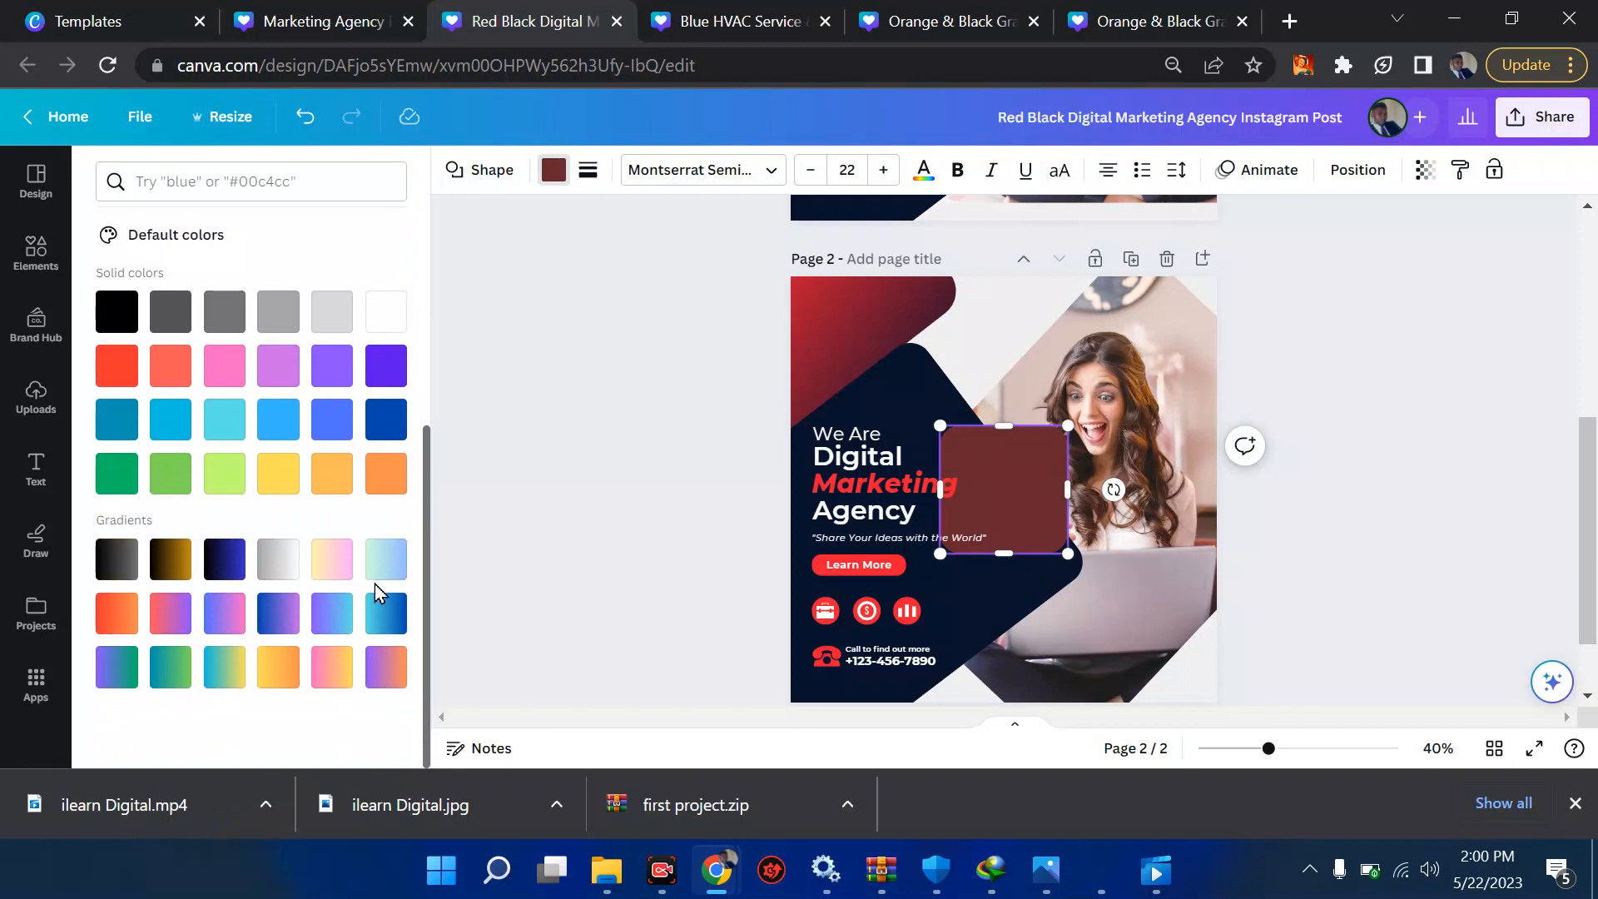
pyautogui.click(225, 576)
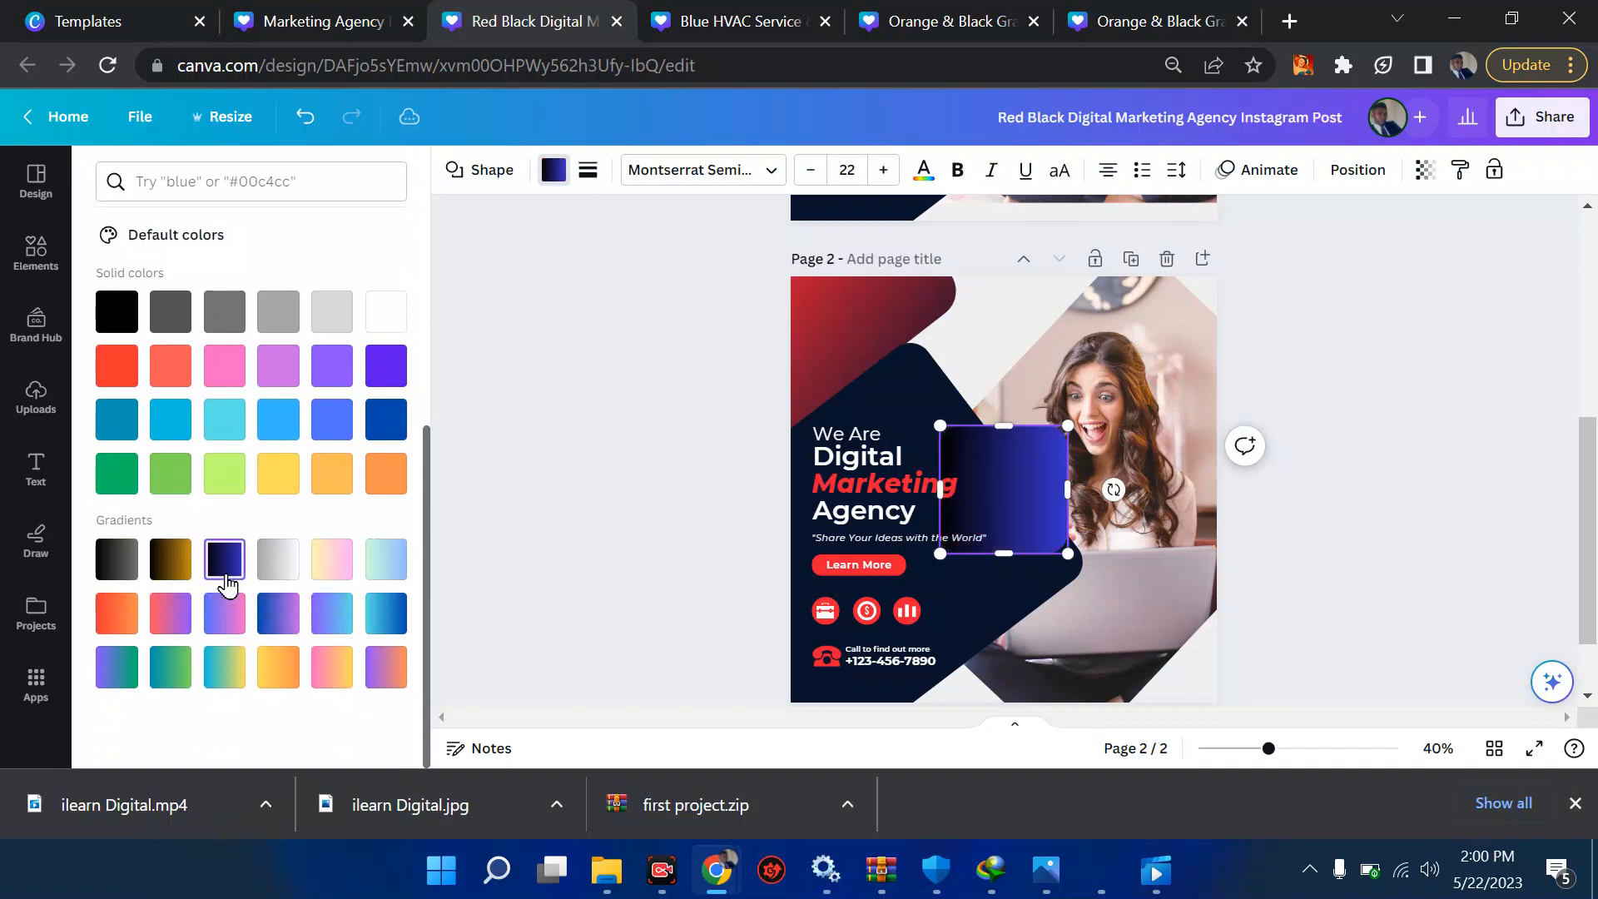
pyautogui.click(124, 626)
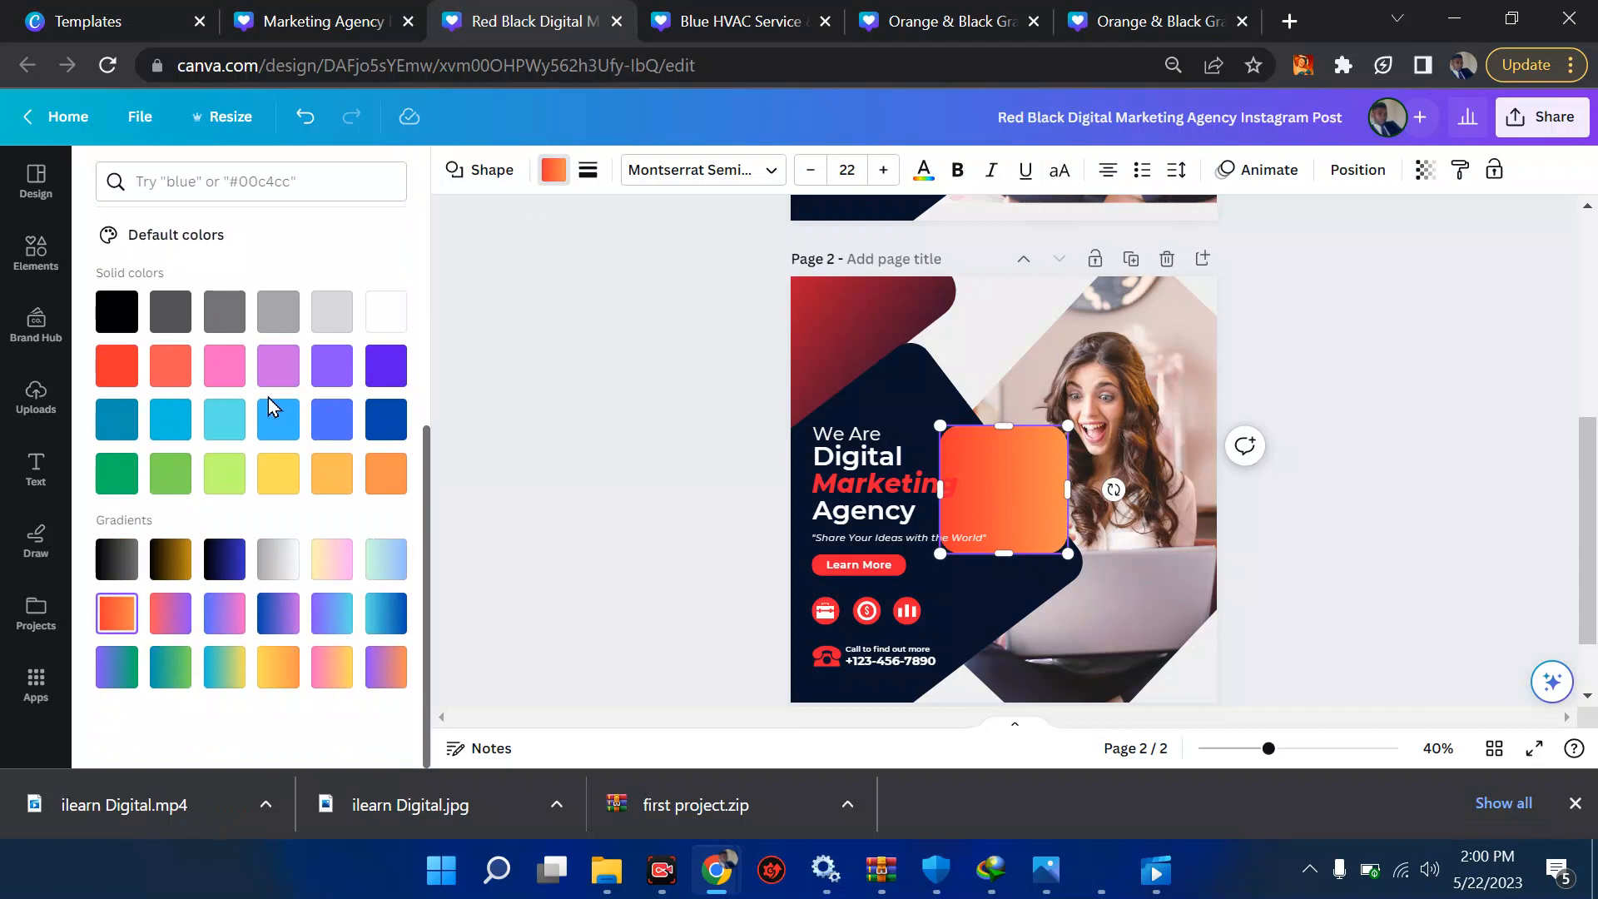
pyautogui.click(103, 372)
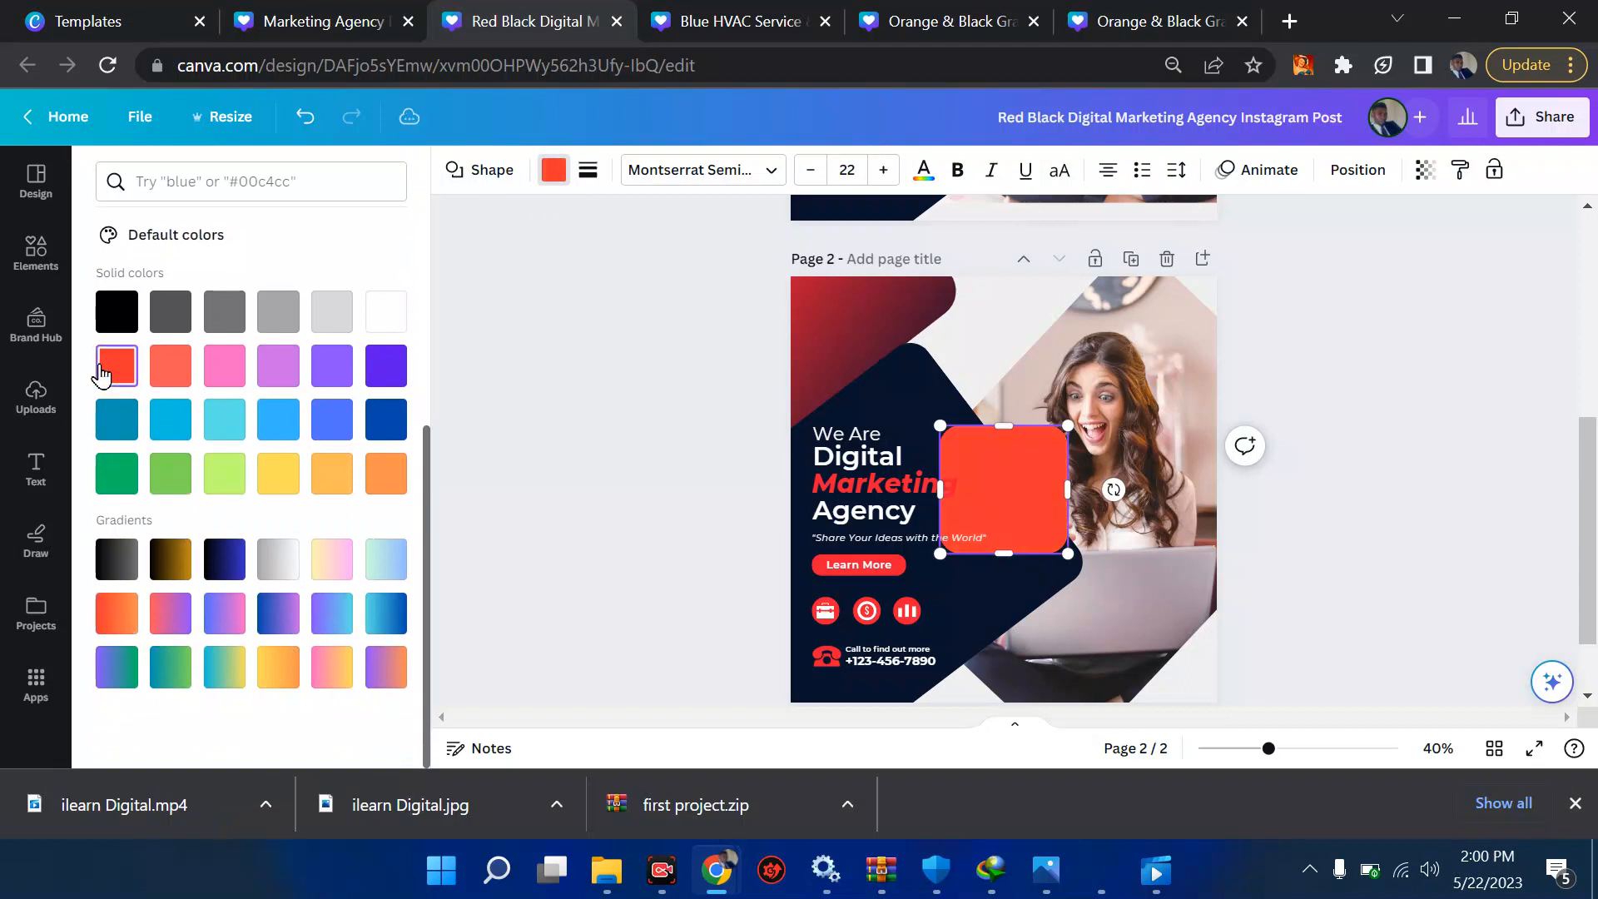
pyautogui.click(125, 623)
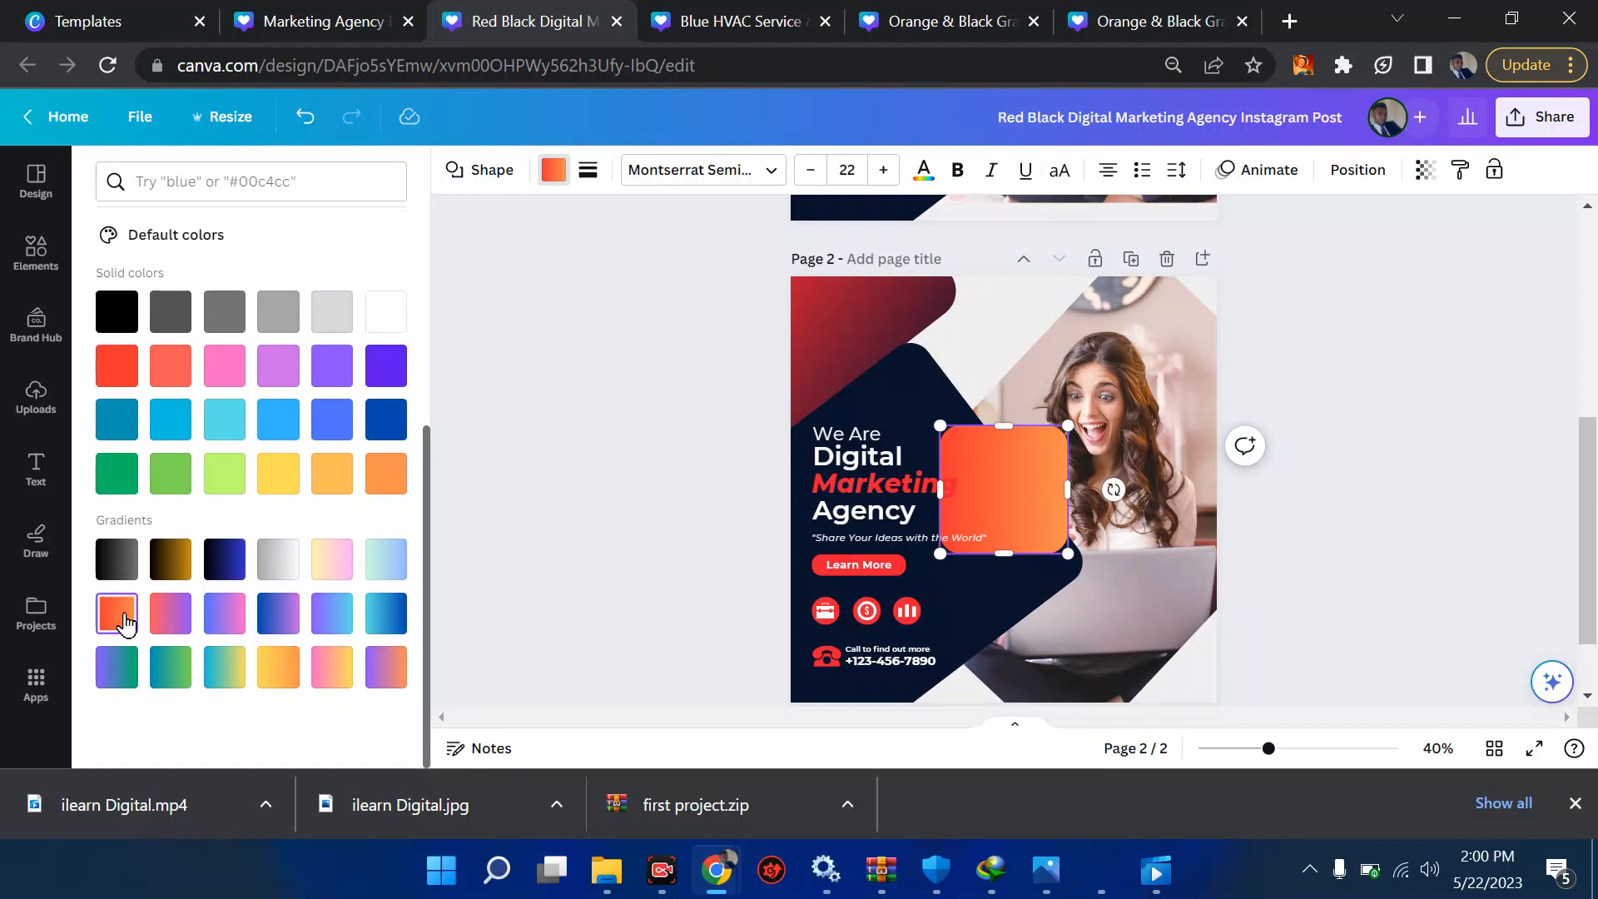
# - Set the rounded square's corner rounding to 44 with a border weight of 0
pyautogui.click(543, 185)
pyautogui.click(543, 179)
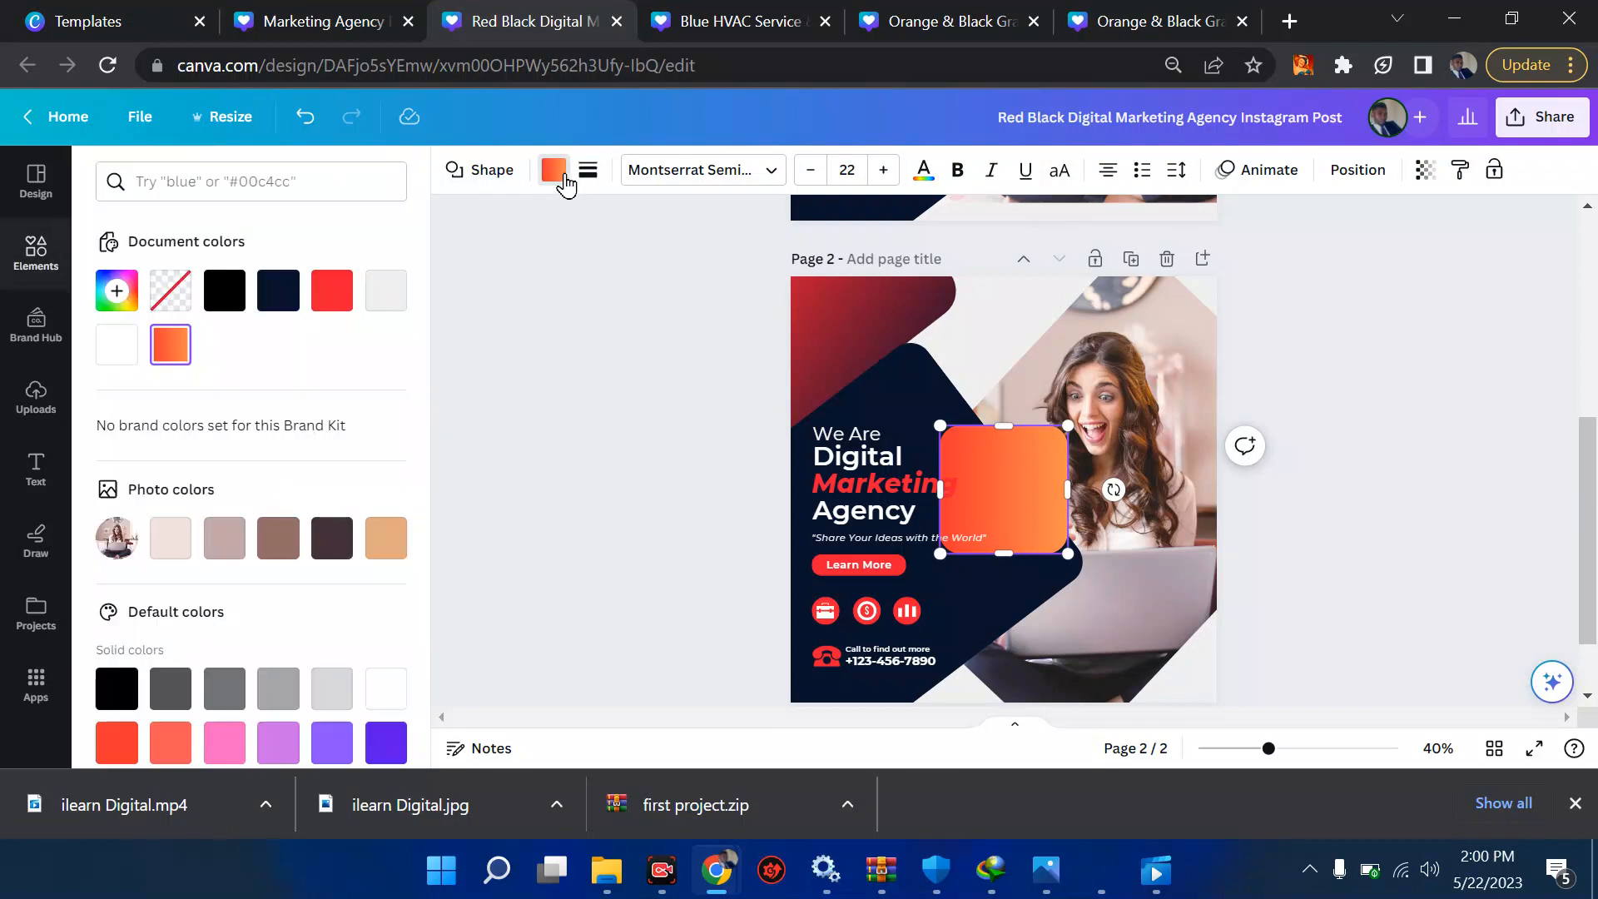
pyautogui.click(576, 179)
pyautogui.moveTo(702, 356)
pyautogui.mouseDown()
pyautogui.moveTo(759, 356)
pyautogui.moveTo(691, 357)
pyautogui.mouseUp()
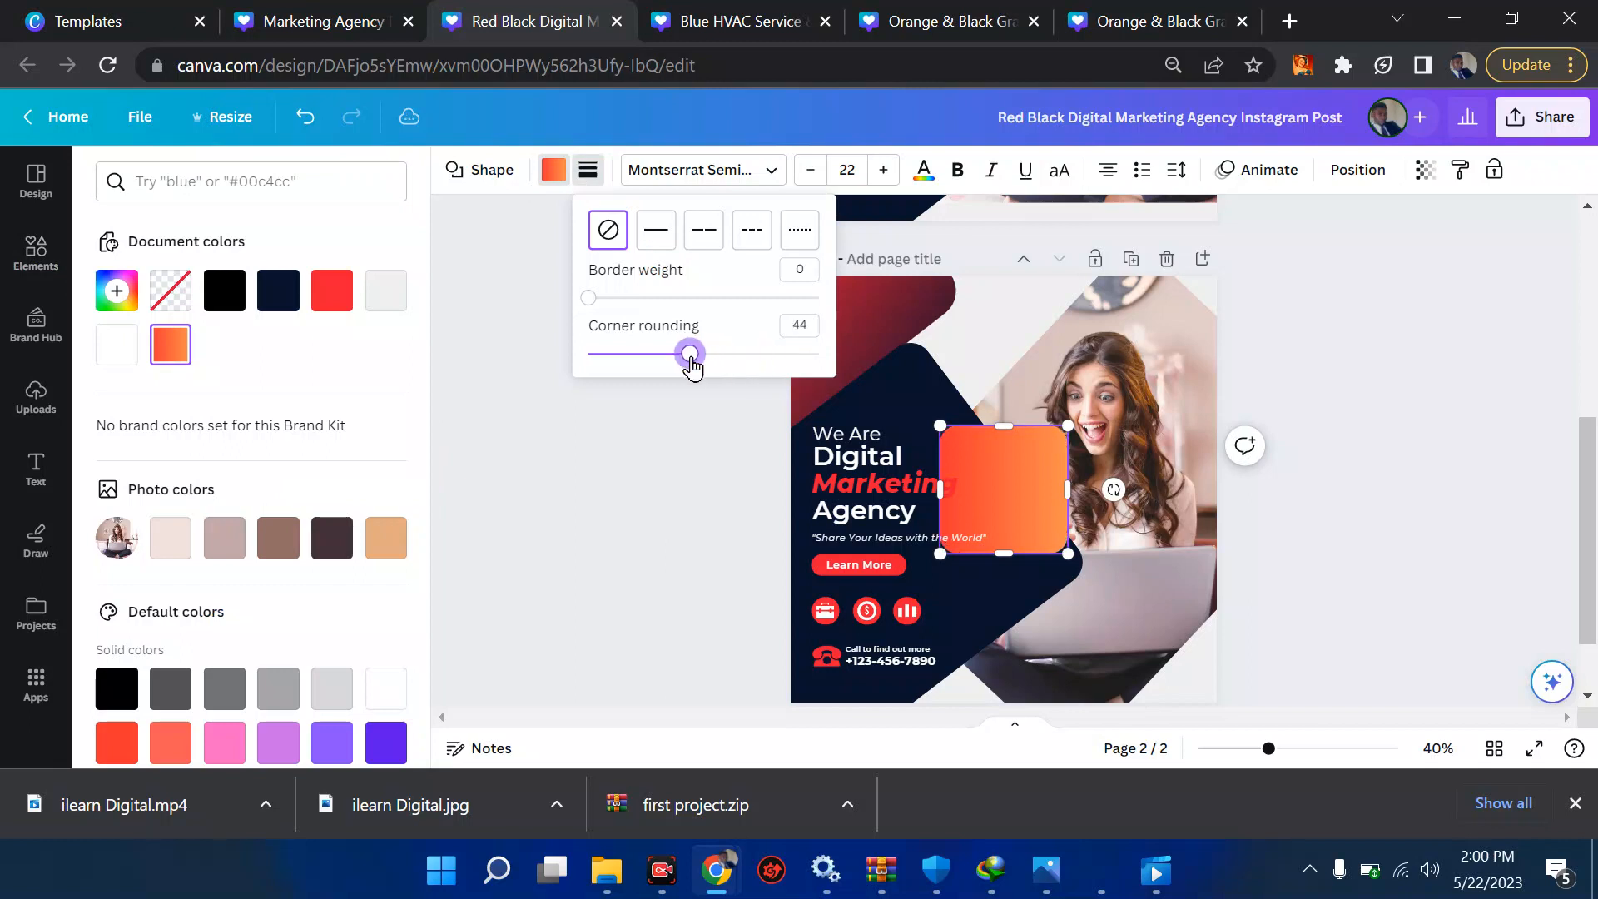
pyautogui.moveTo(589, 298); pyautogui.dragTo(553, 304)
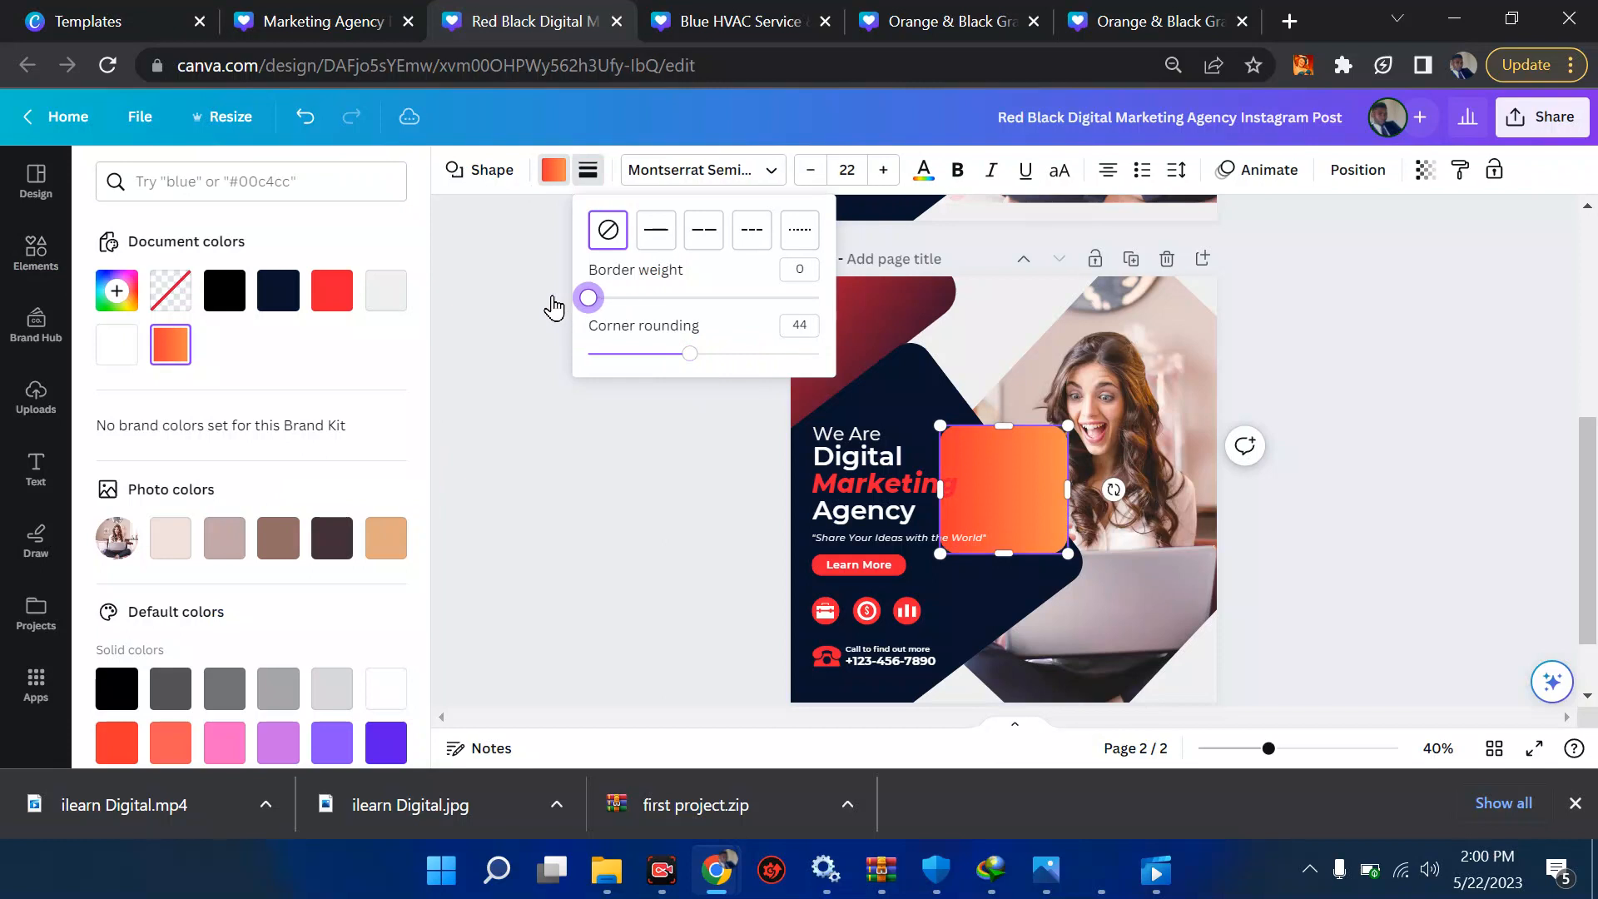
pyautogui.click(667, 463)
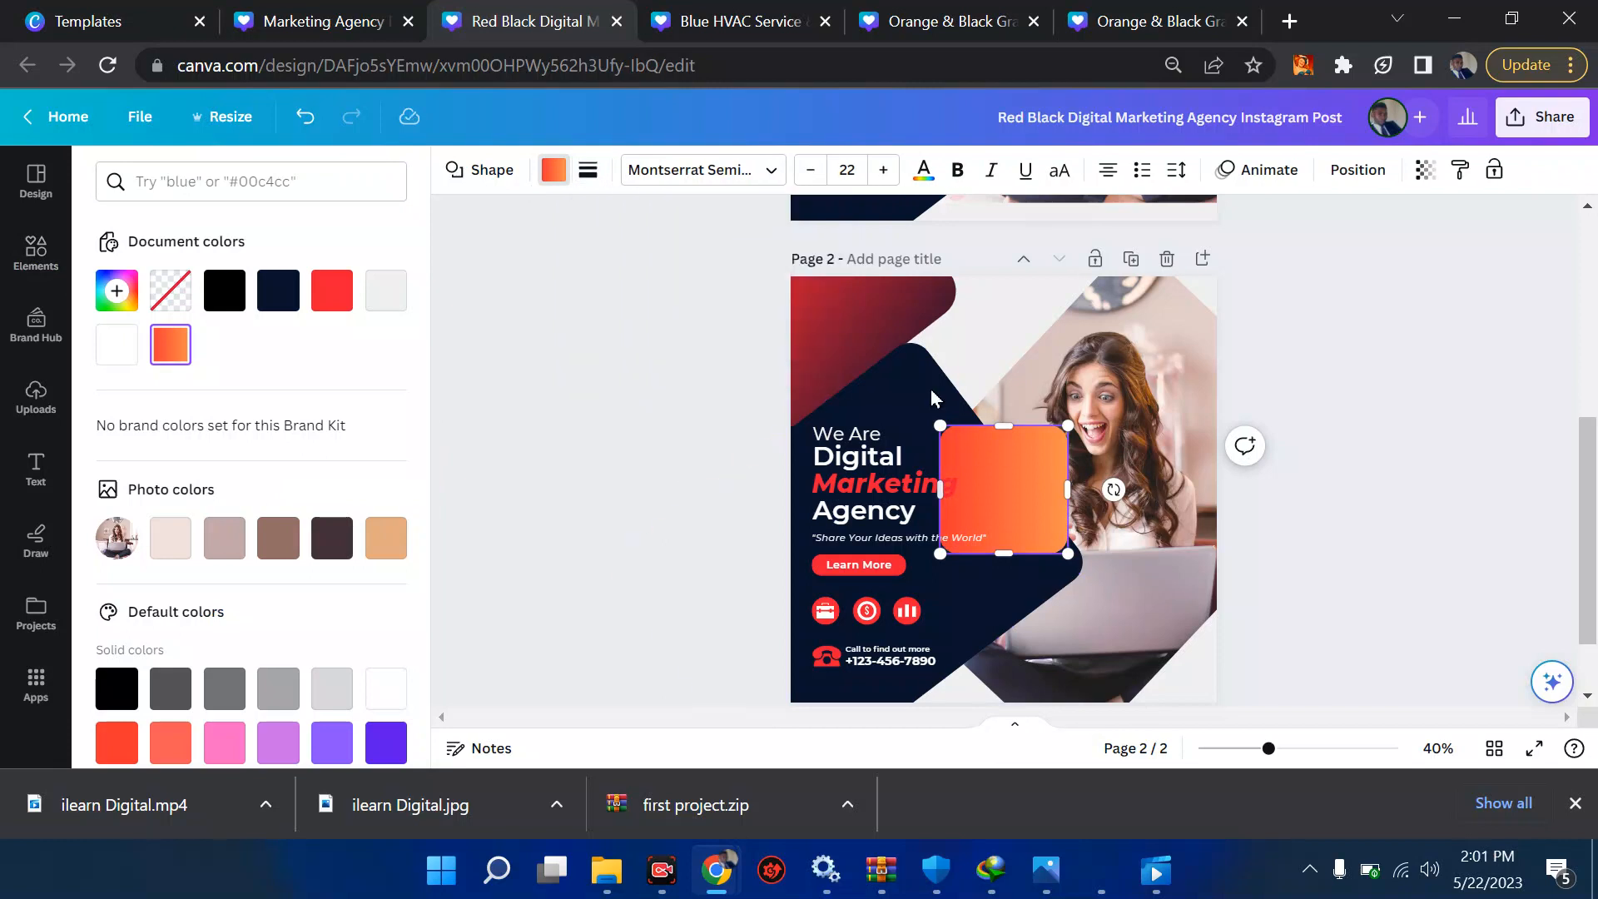
# - Check the color options of the red gradient corner shape, and delete the orange rounded square from page 2
pyautogui.click(865, 332)
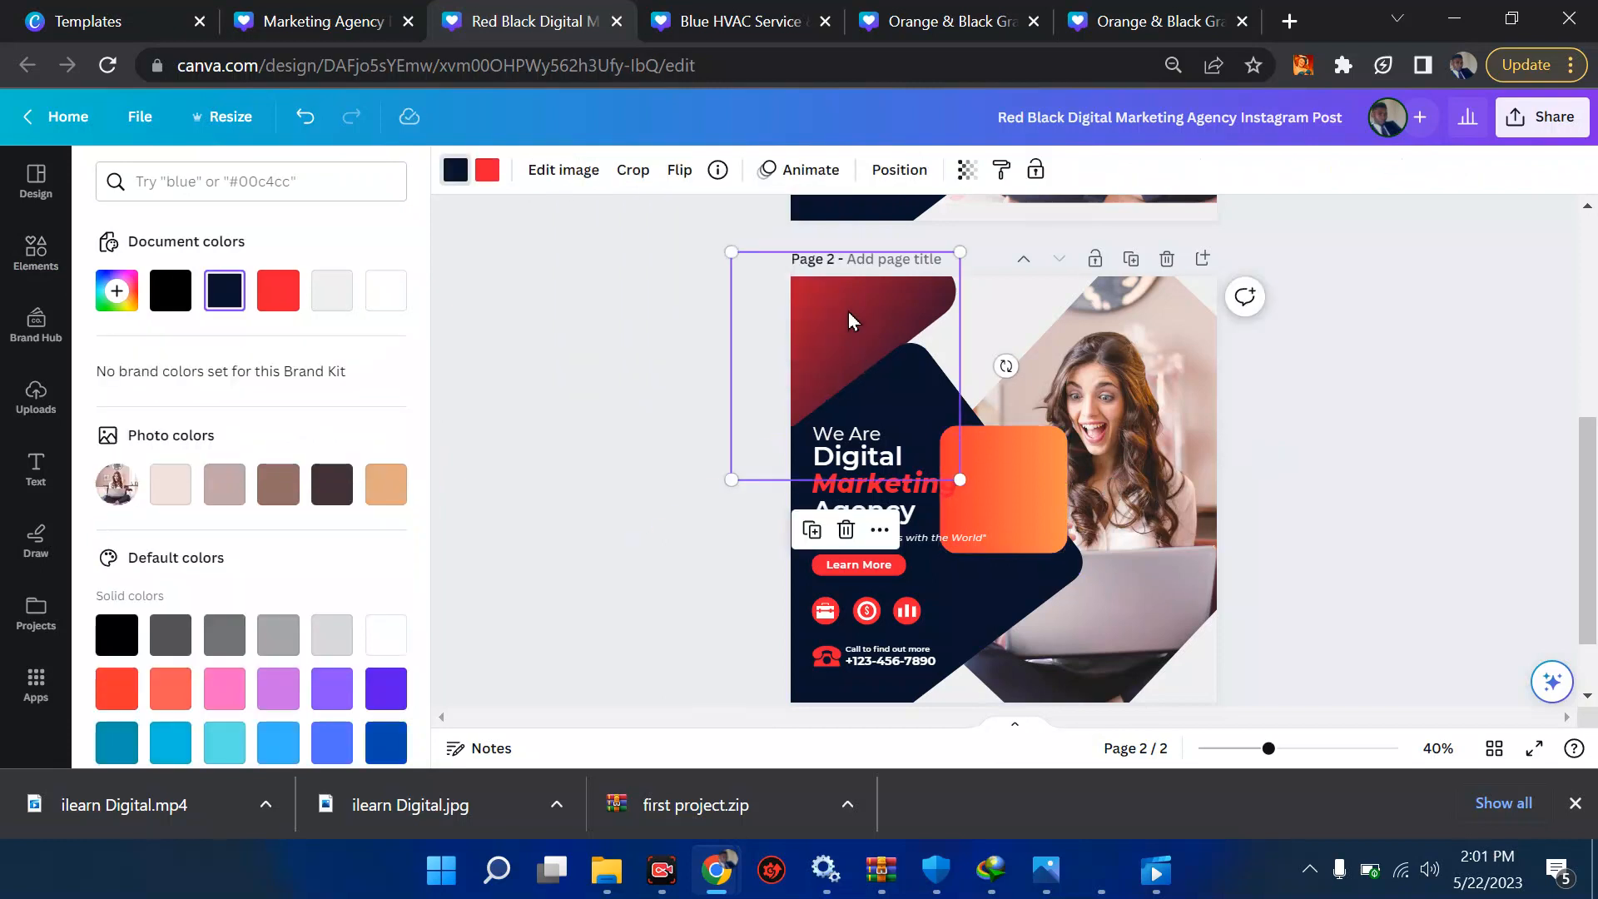
pyautogui.scroll(-2, 214, 613)
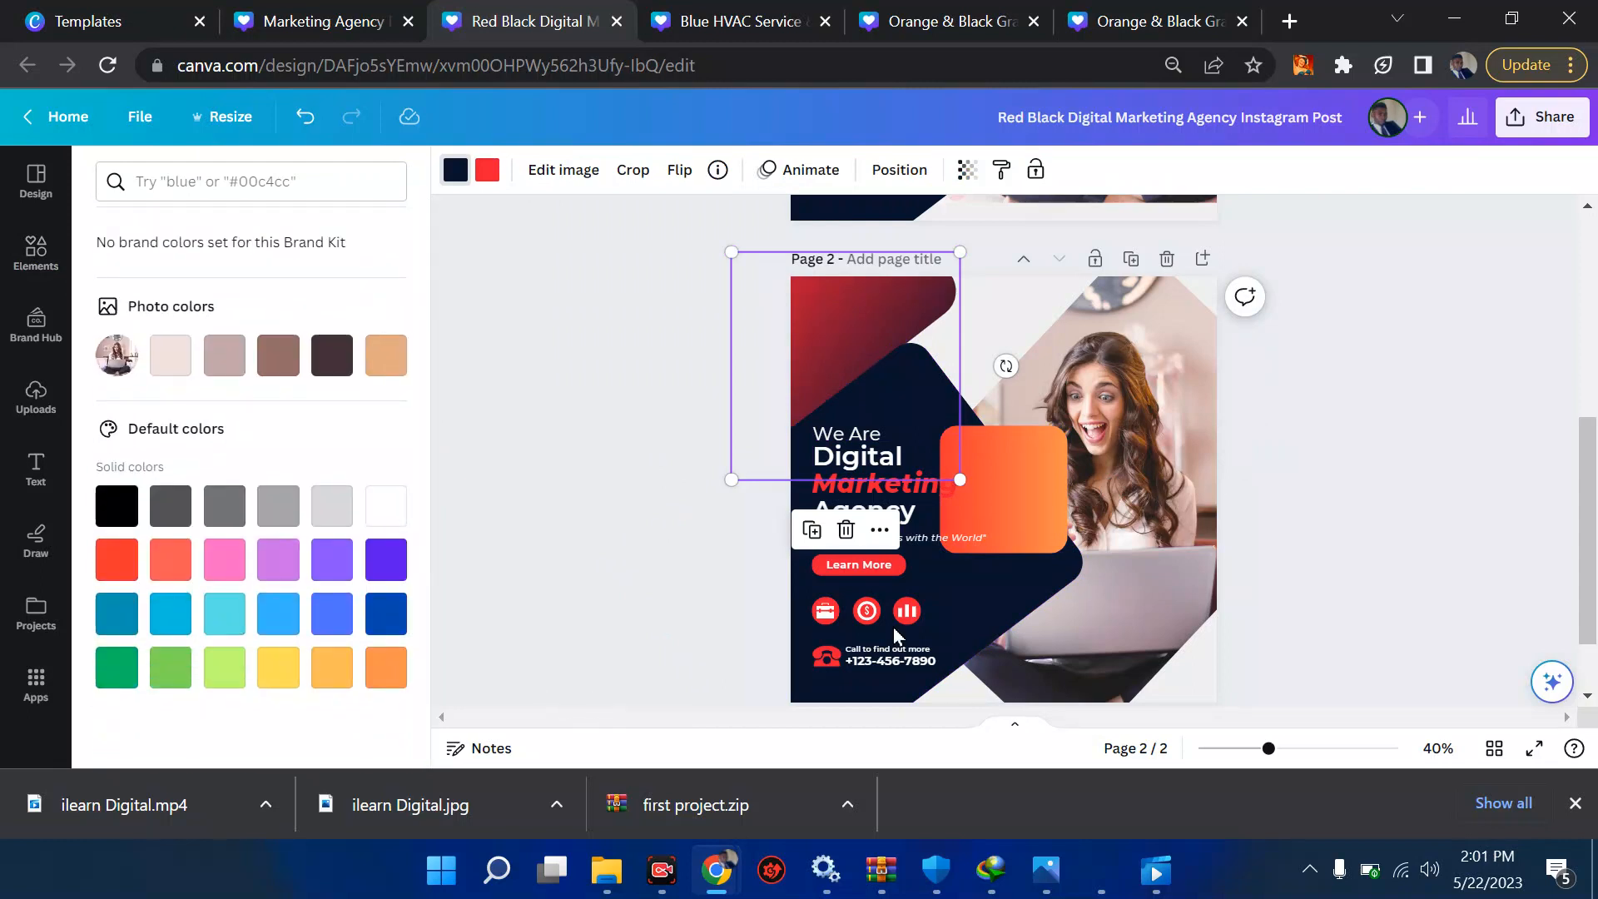
pyautogui.click(1384, 507)
pyautogui.click(1049, 505)
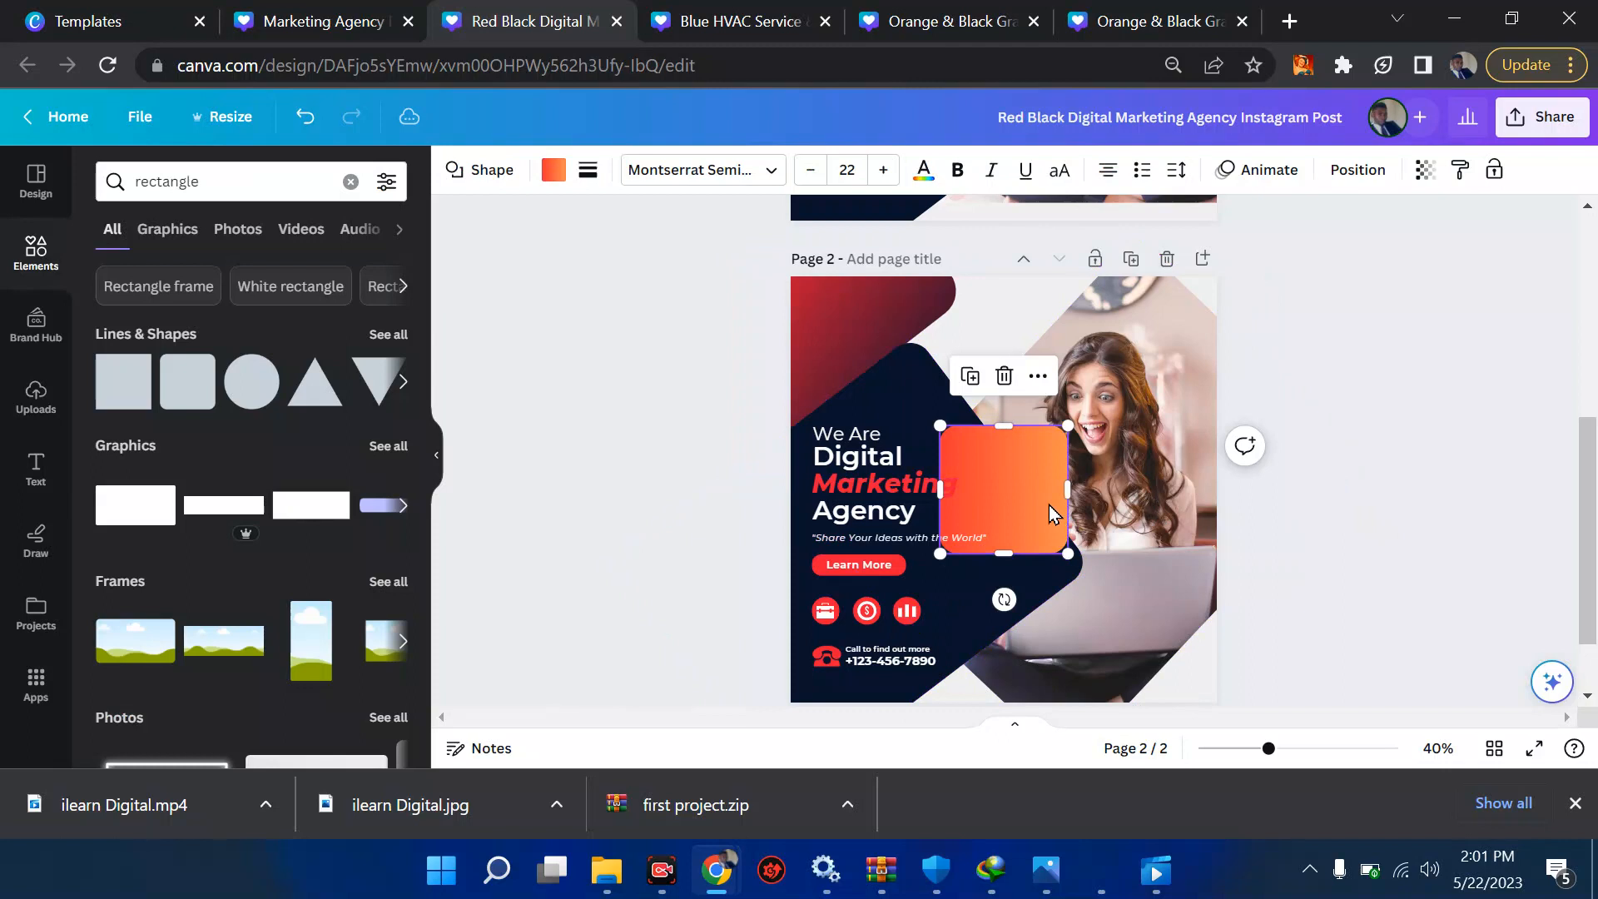
pyautogui.press('Delete')
# - Add a default heading text box to page 2 and widen it so the text fits on one line
pyautogui.click(870, 473)
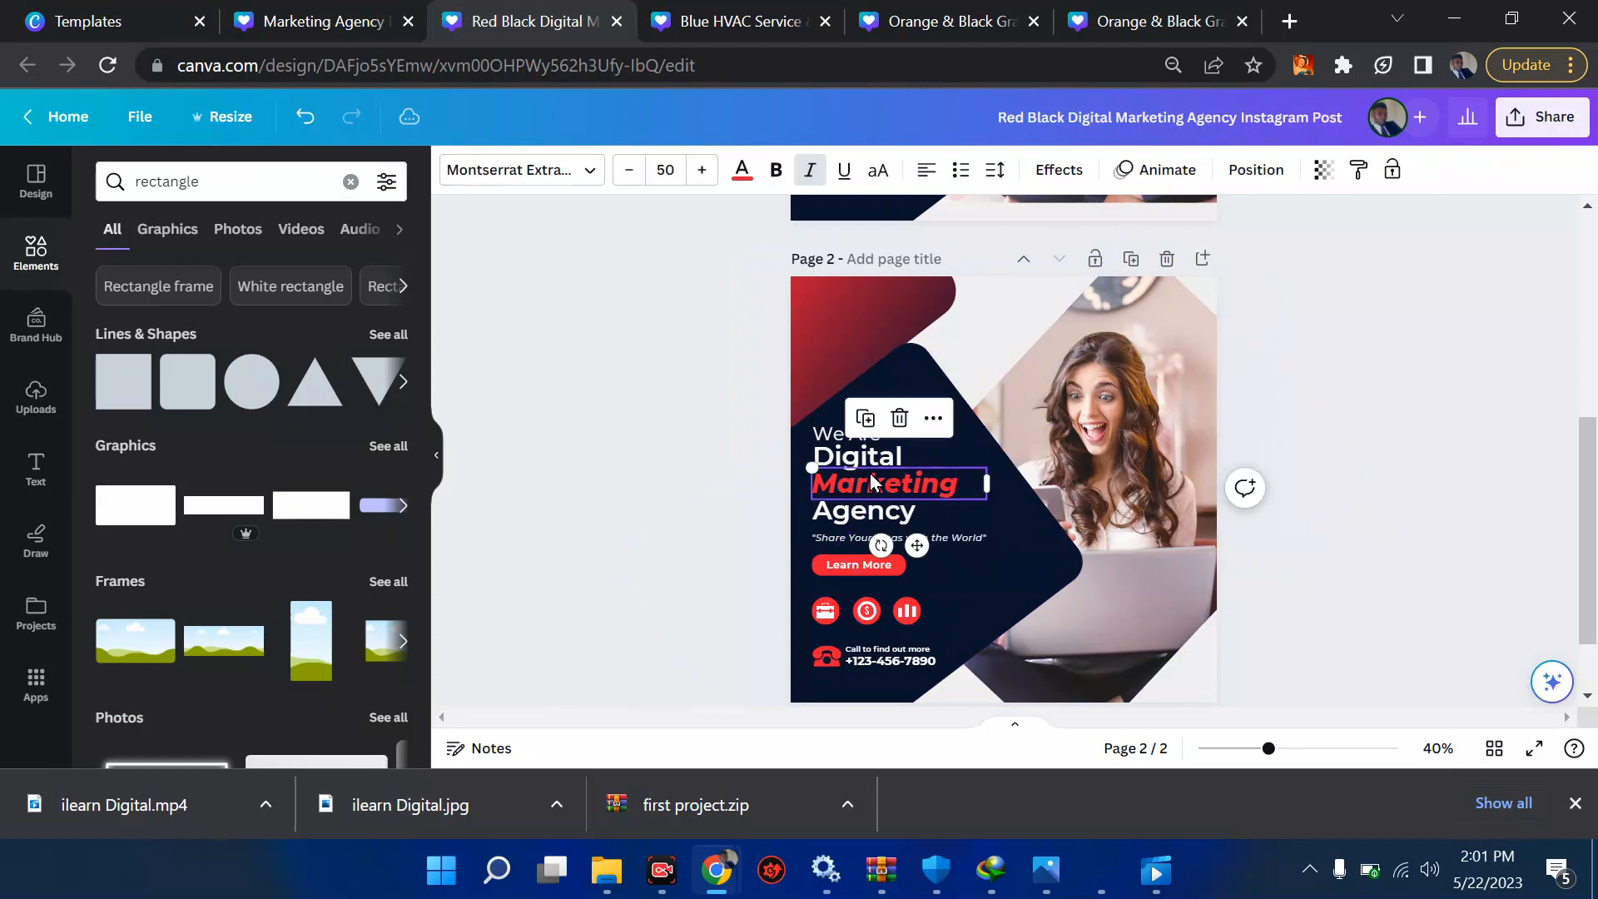
pyautogui.click(851, 435)
pyautogui.click(30, 482)
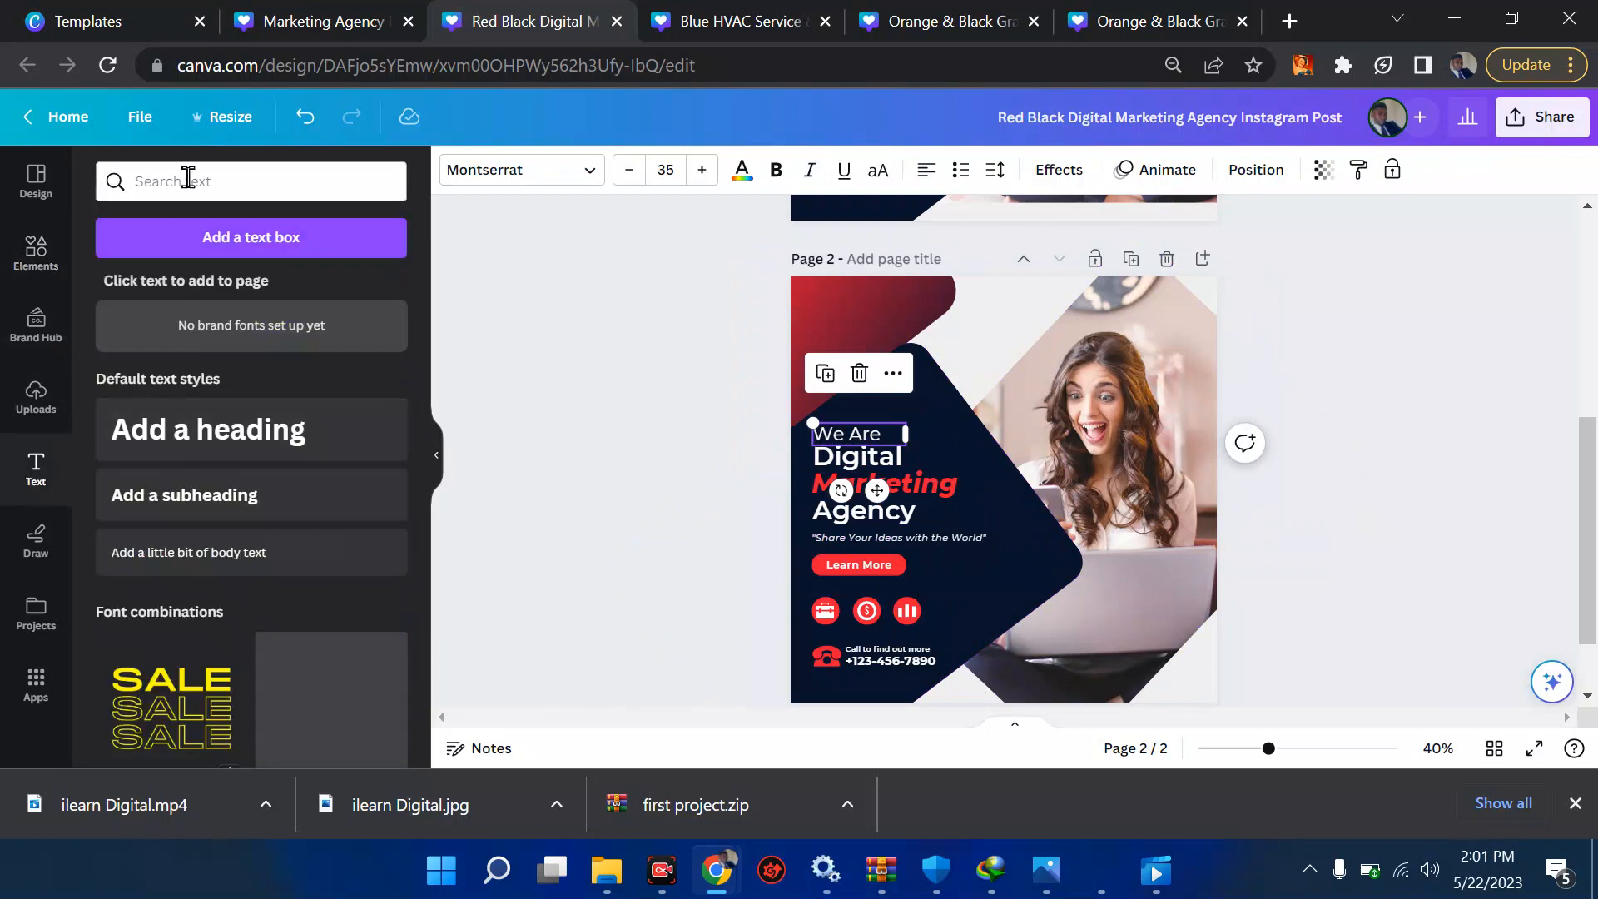
pyautogui.click(206, 441)
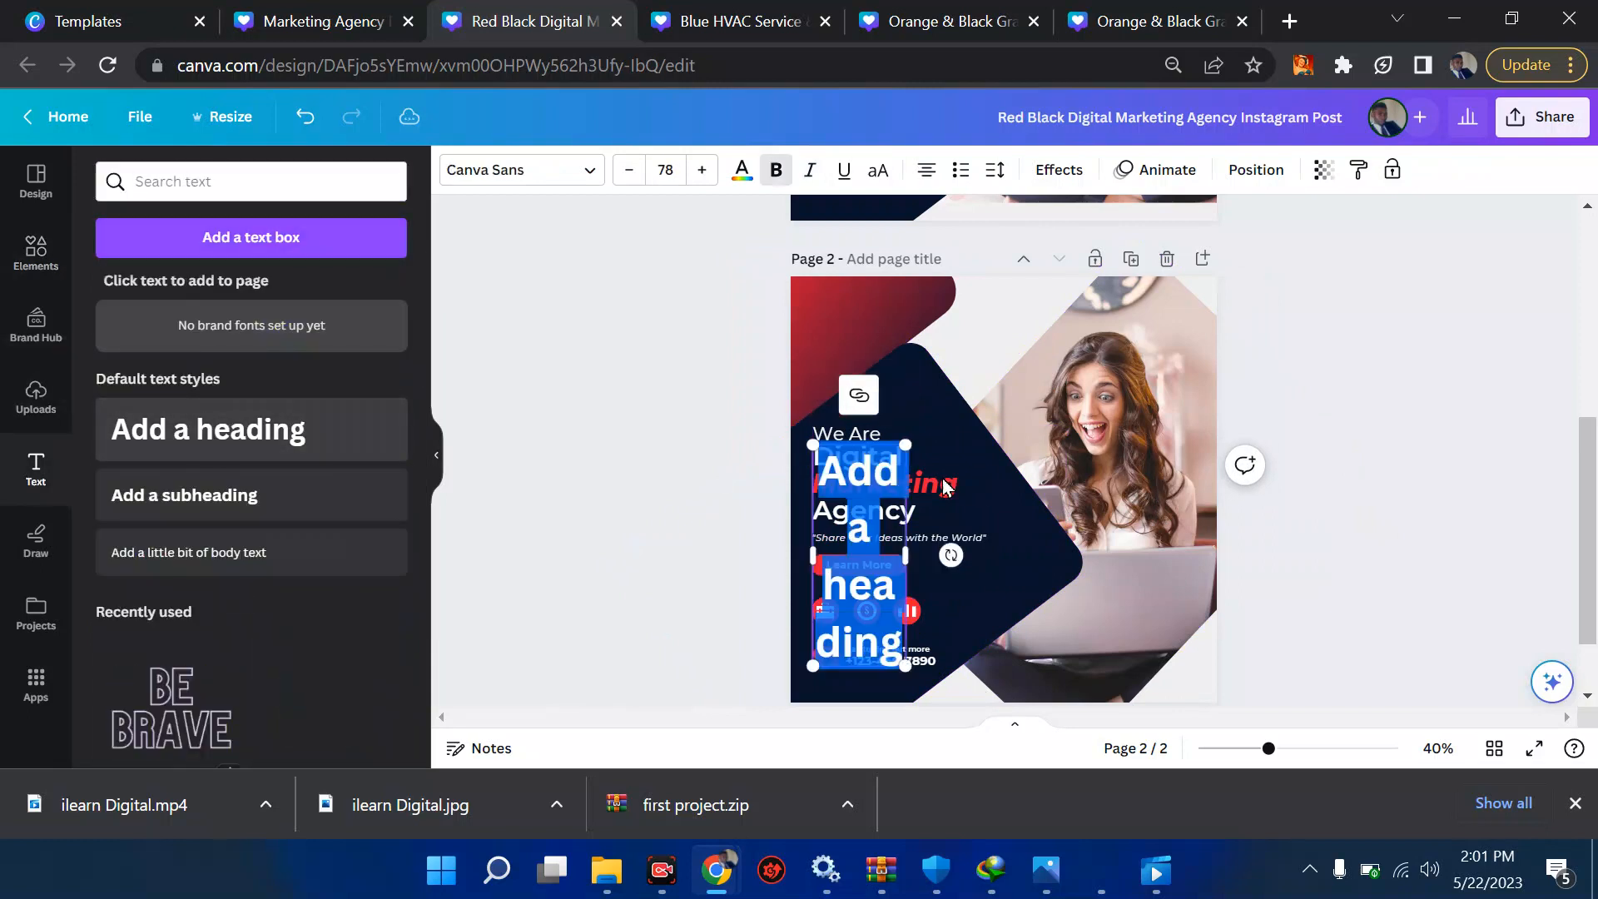
pyautogui.moveTo(913, 555); pyautogui.dragTo(1219, 507)
# - Replace the new heading's placeholder text with "ilearn digital"
pyautogui.click(1083, 484)
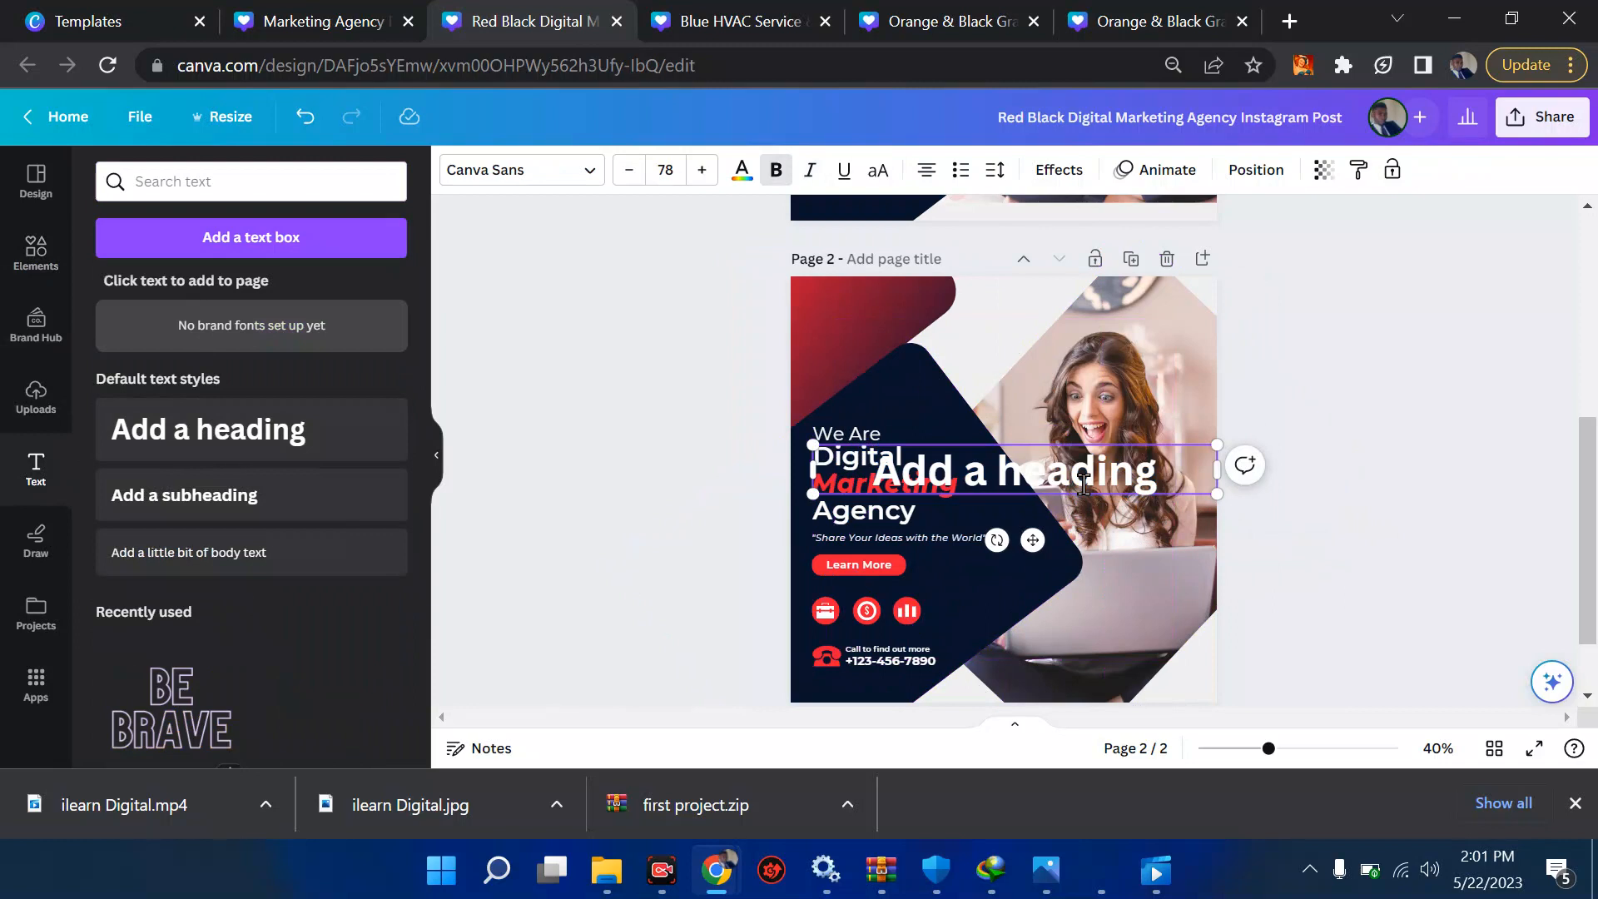
pyautogui.hotkey('ctrl', 'a')
pyautogui.write('ilearn ')
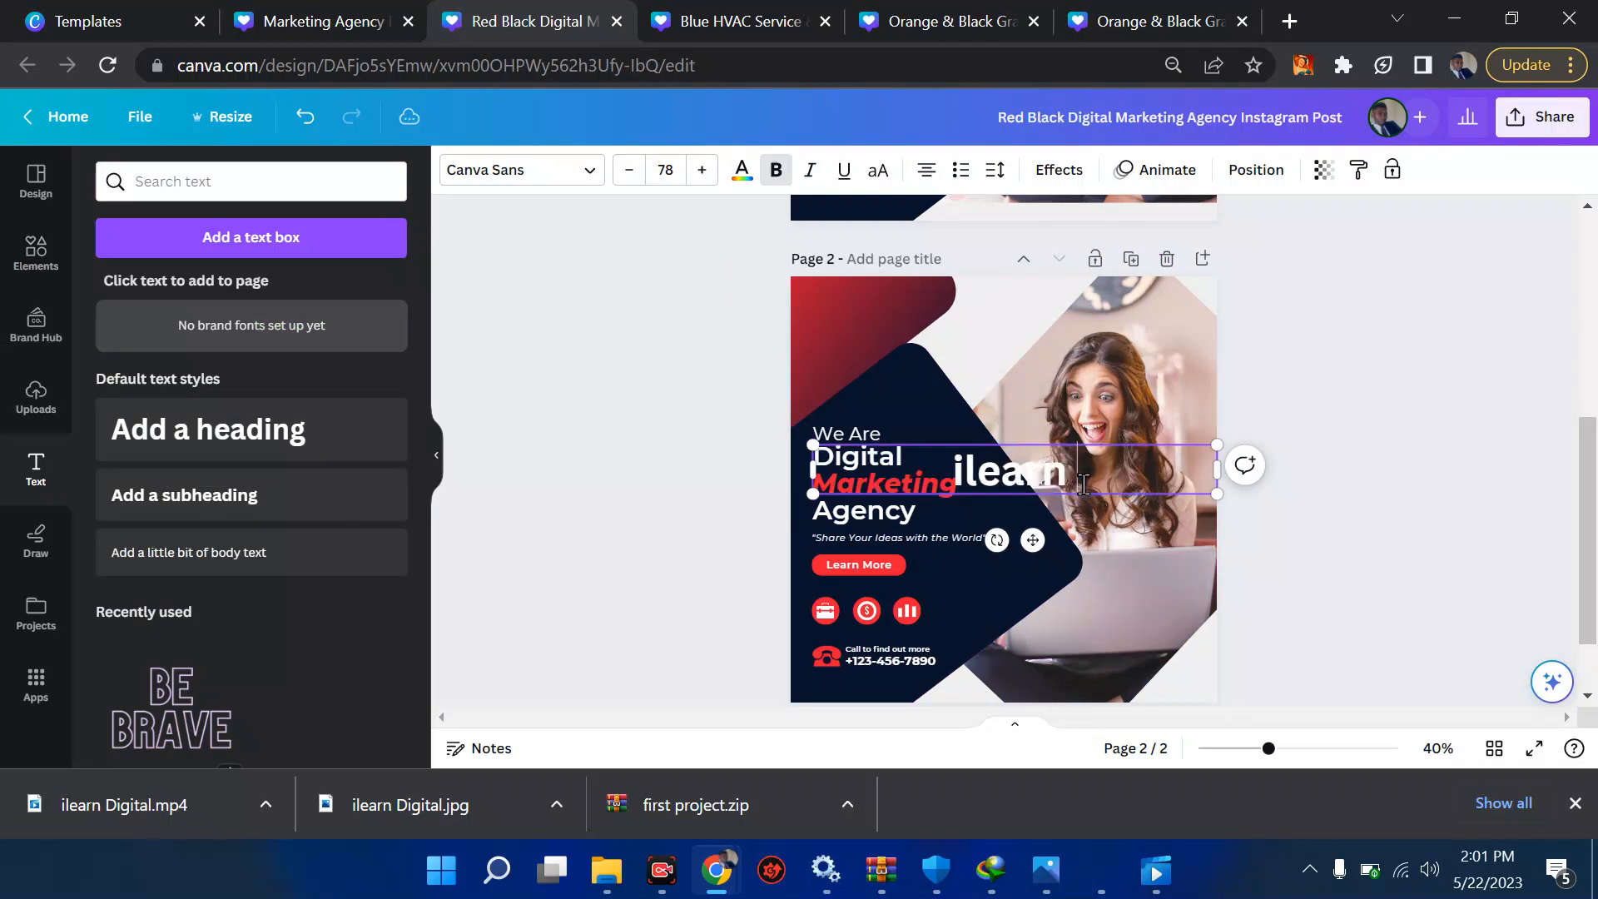
pyautogui.write('digital')
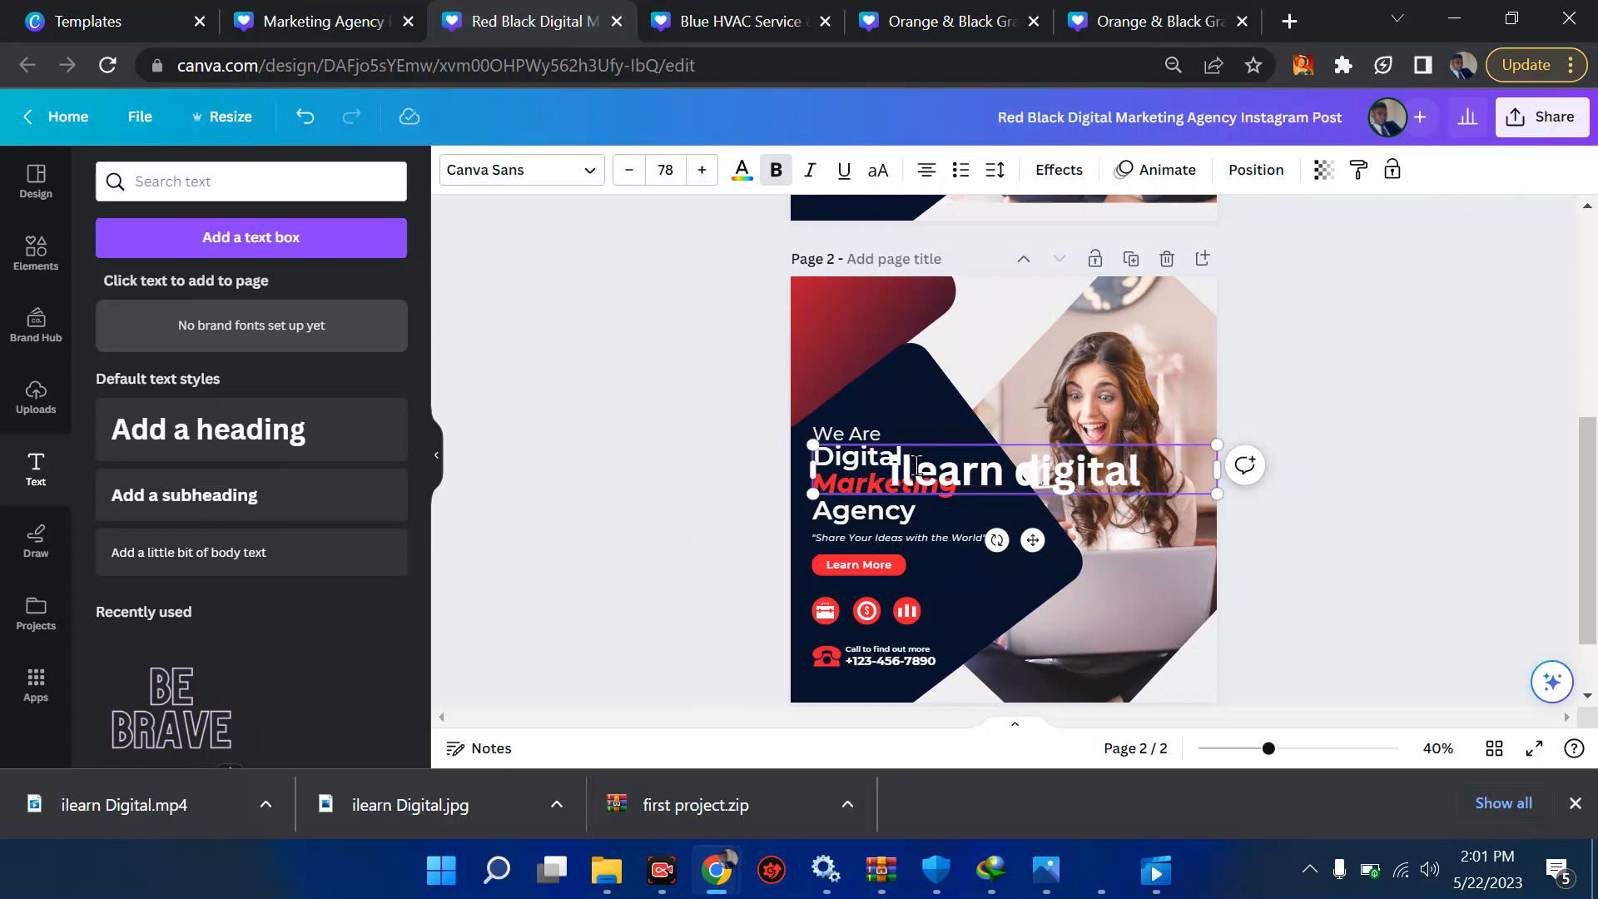
pyautogui.hotkey('ctrl', 'a')
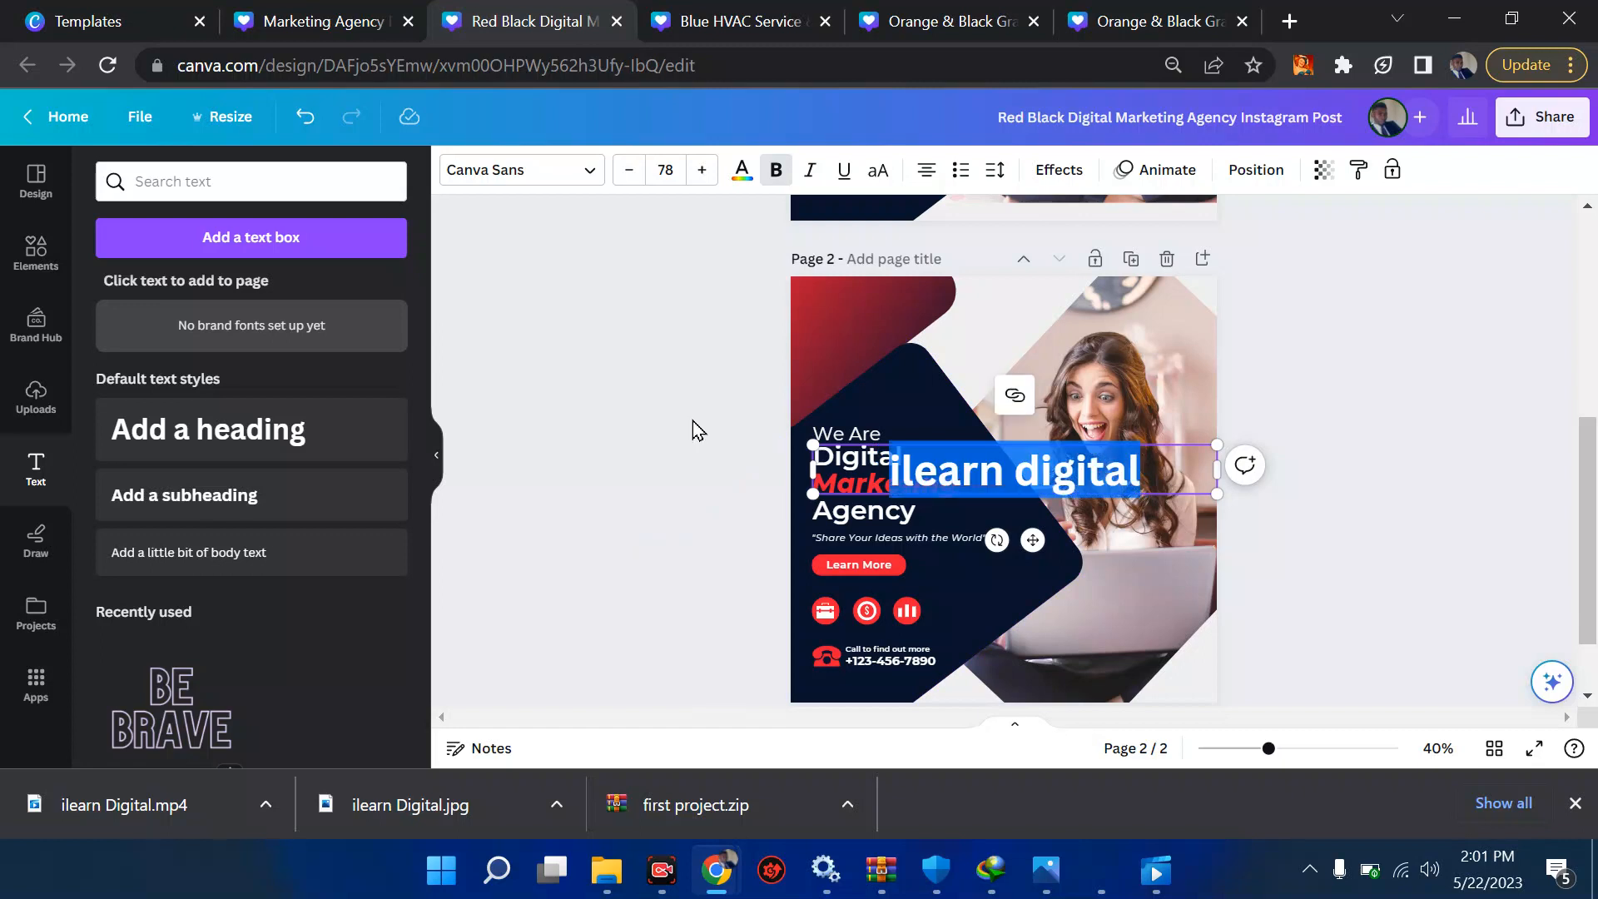
pyautogui.click(659, 428)
# - Color the "ilearn digital" heading with the document's red
pyautogui.click(899, 454)
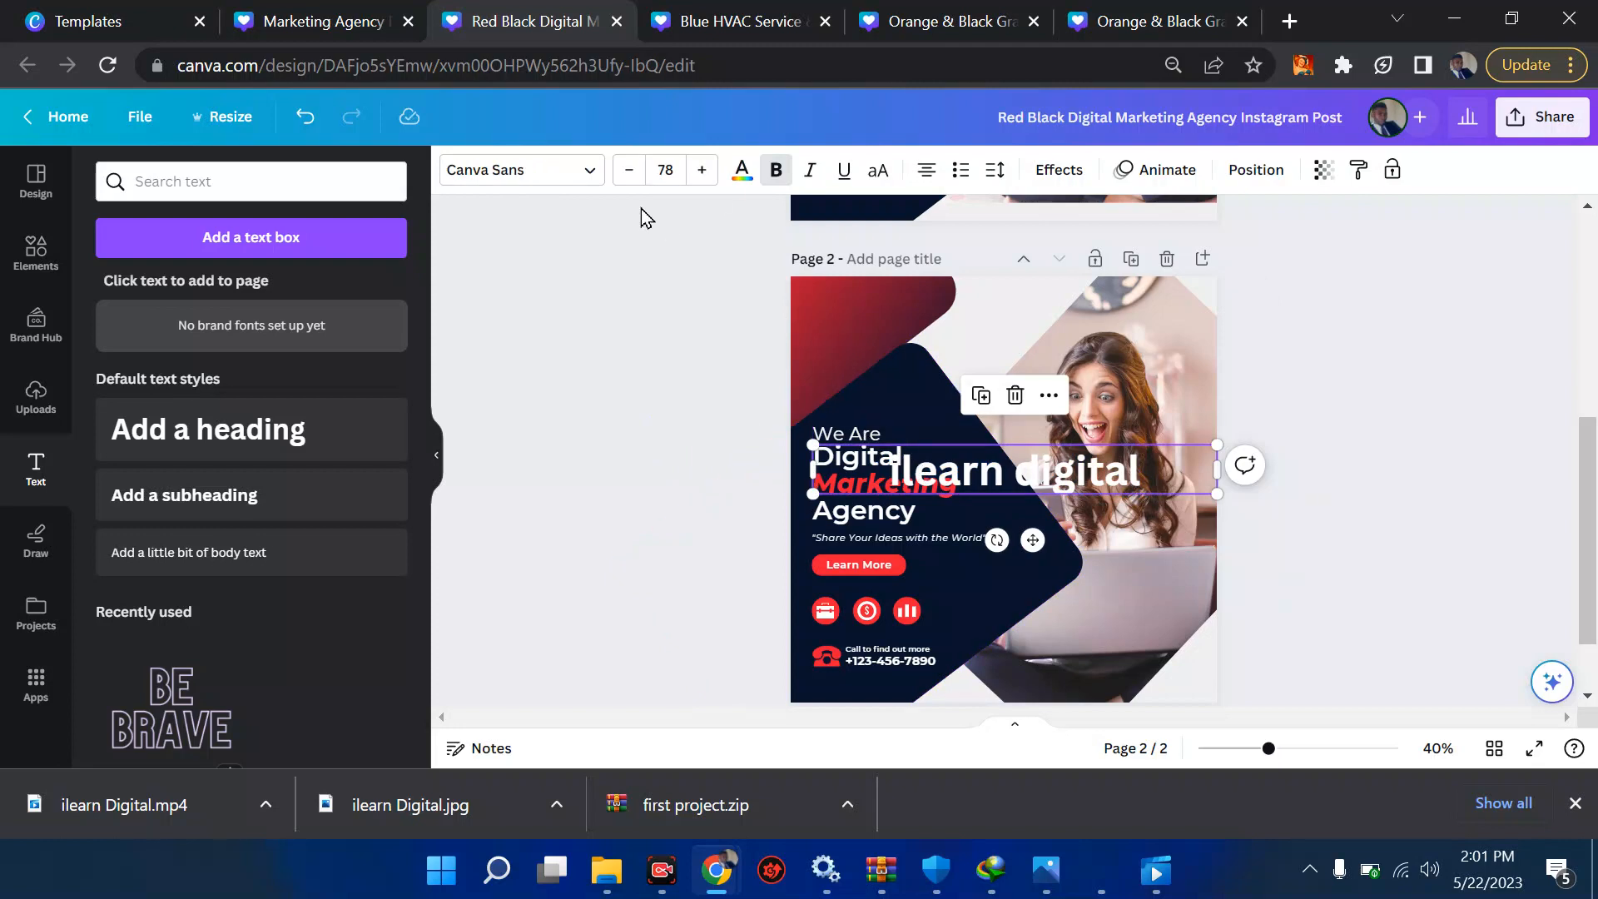
pyautogui.click(742, 170)
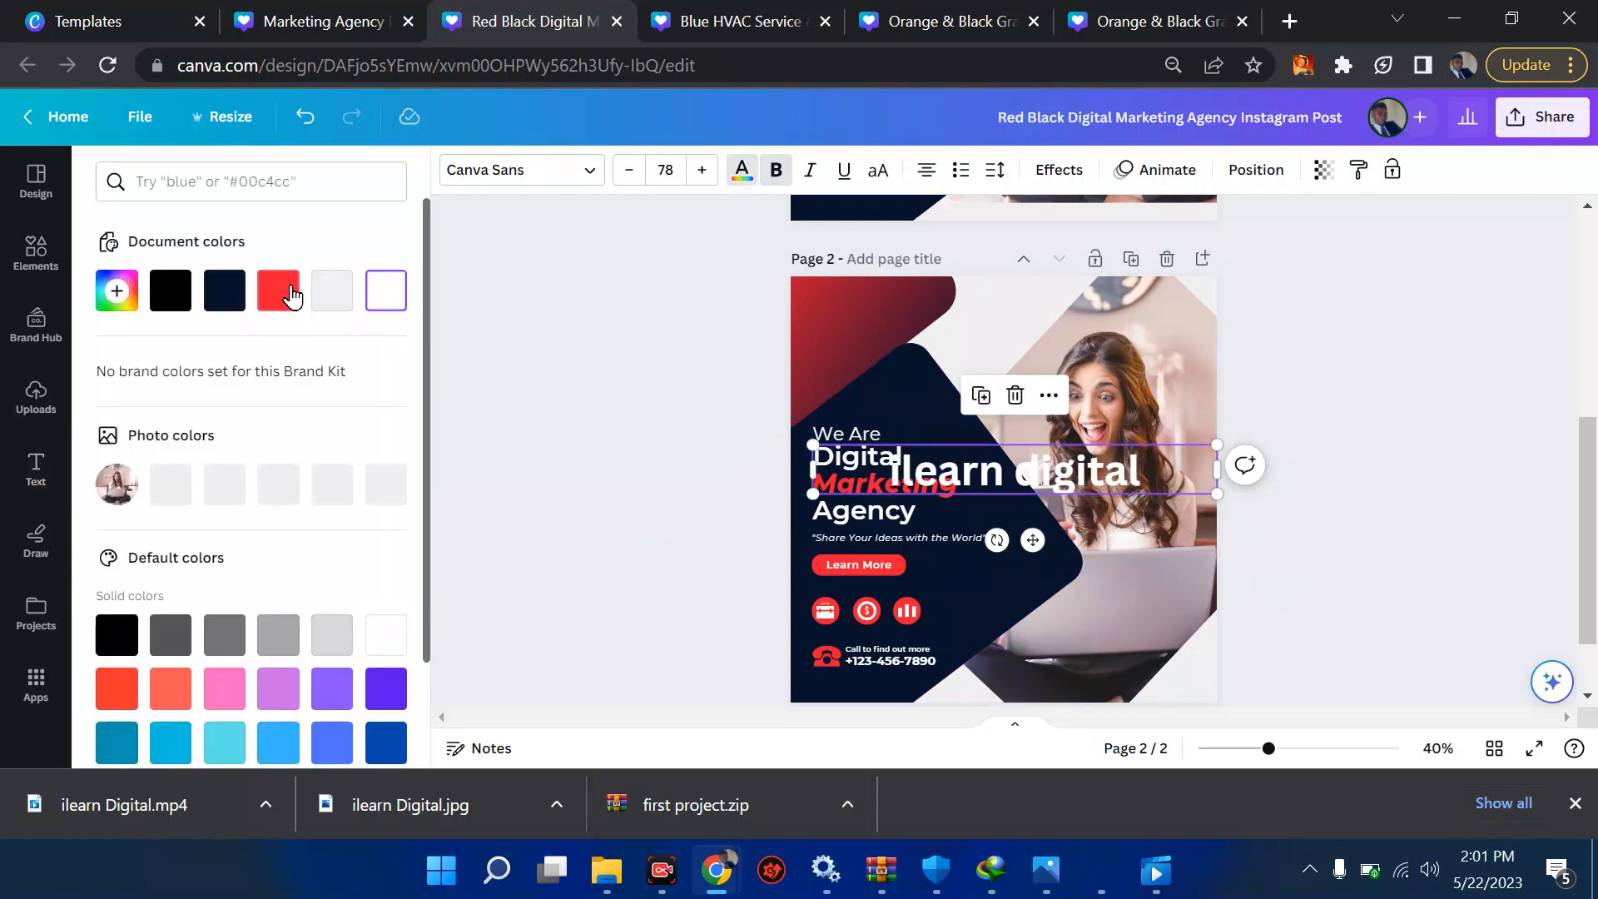
pyautogui.click(289, 293)
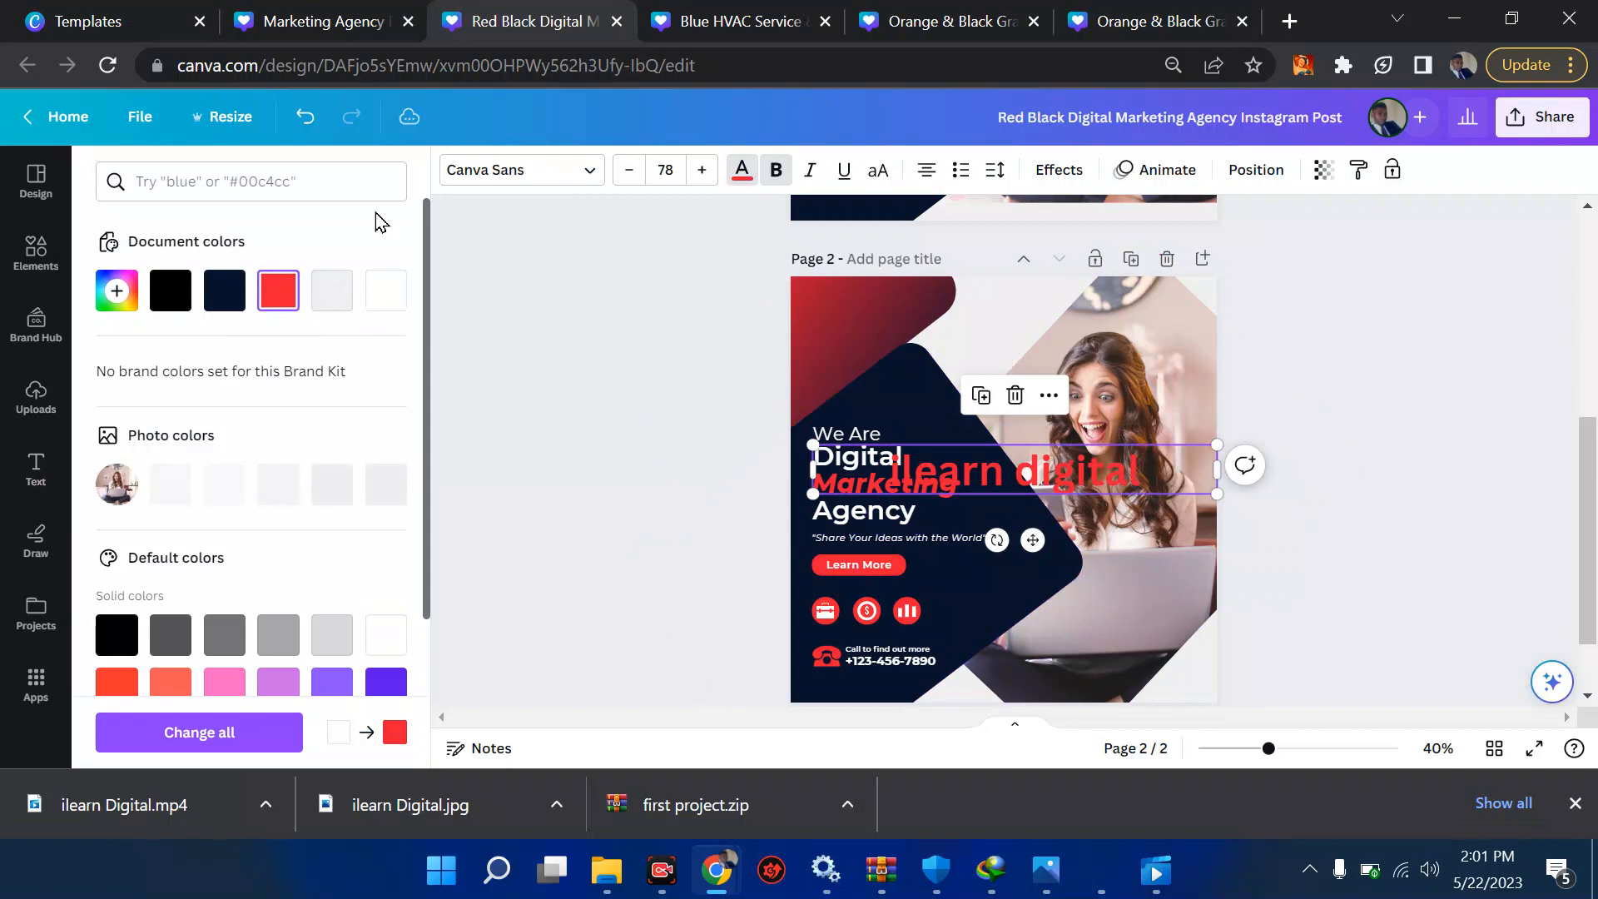
# - Change the font of the "ilearn digital" heading to Advetime from the popular fonts
pyautogui.click(591, 175)
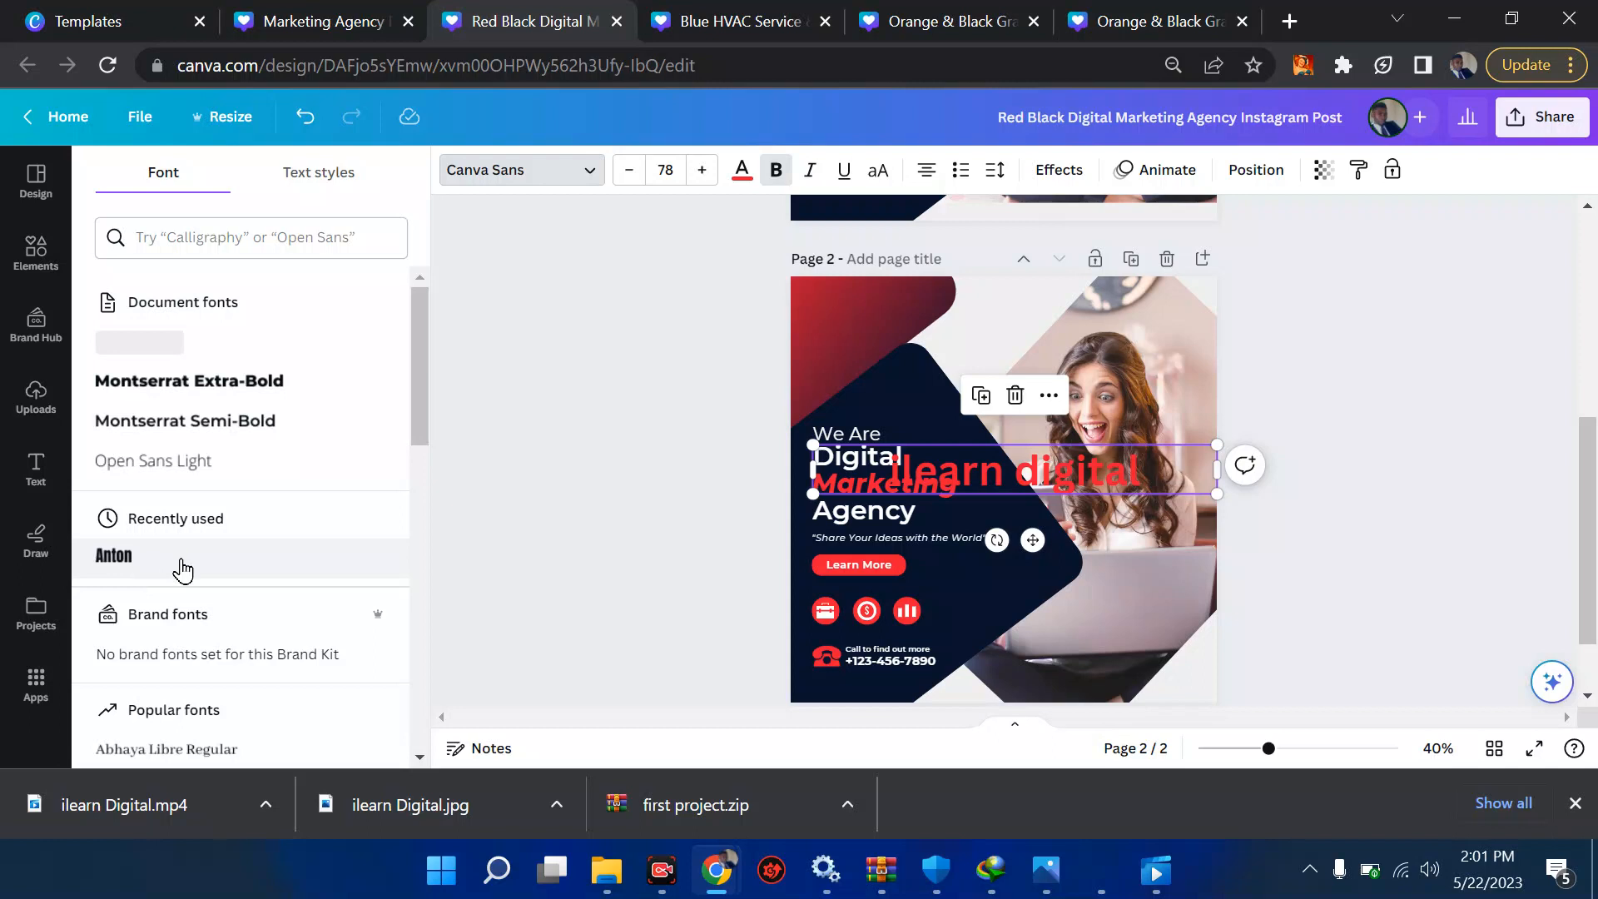
pyautogui.moveTo(417, 440); pyautogui.dragTo(421, 497)
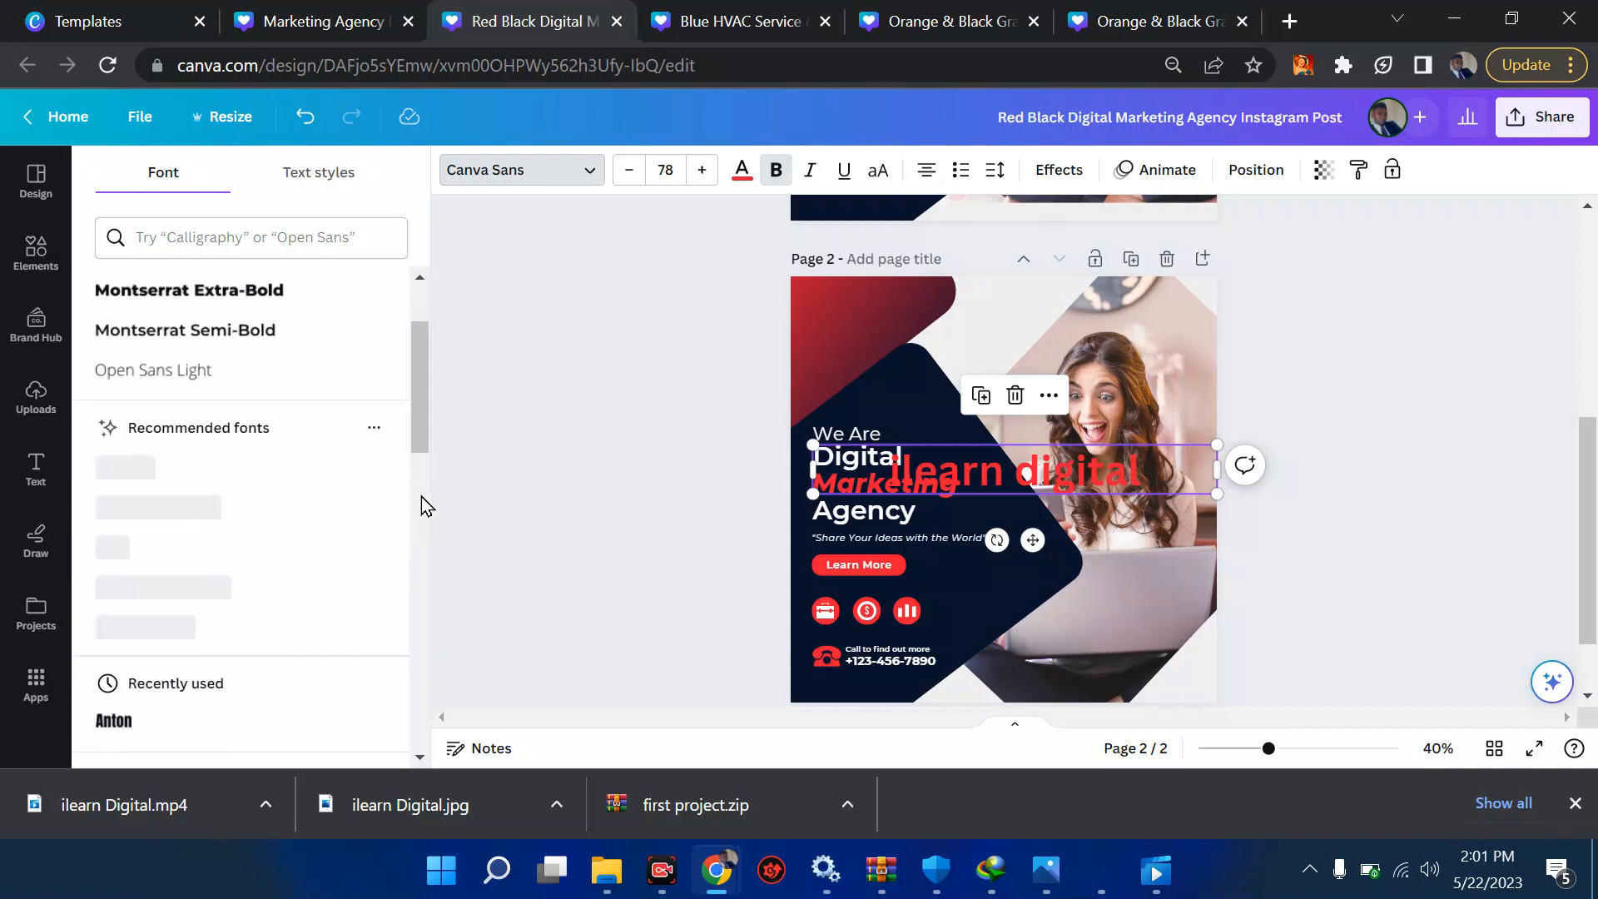
pyautogui.moveTo(421, 439); pyautogui.dragTo(406, 549)
pyautogui.scroll(-3, 406, 547)
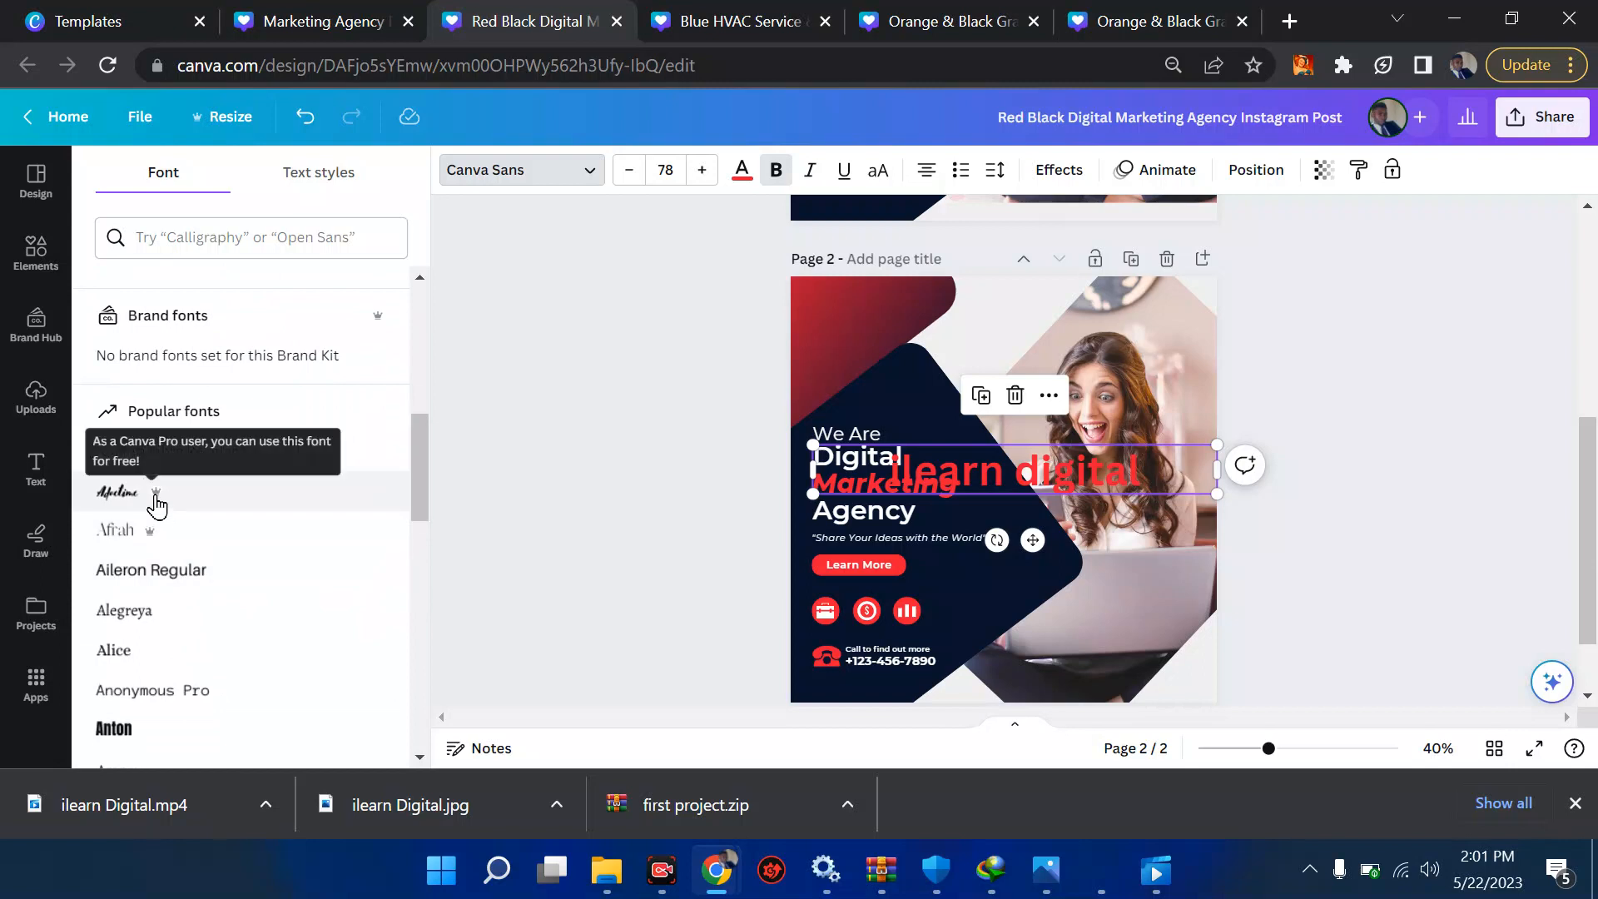
pyautogui.click(147, 503)
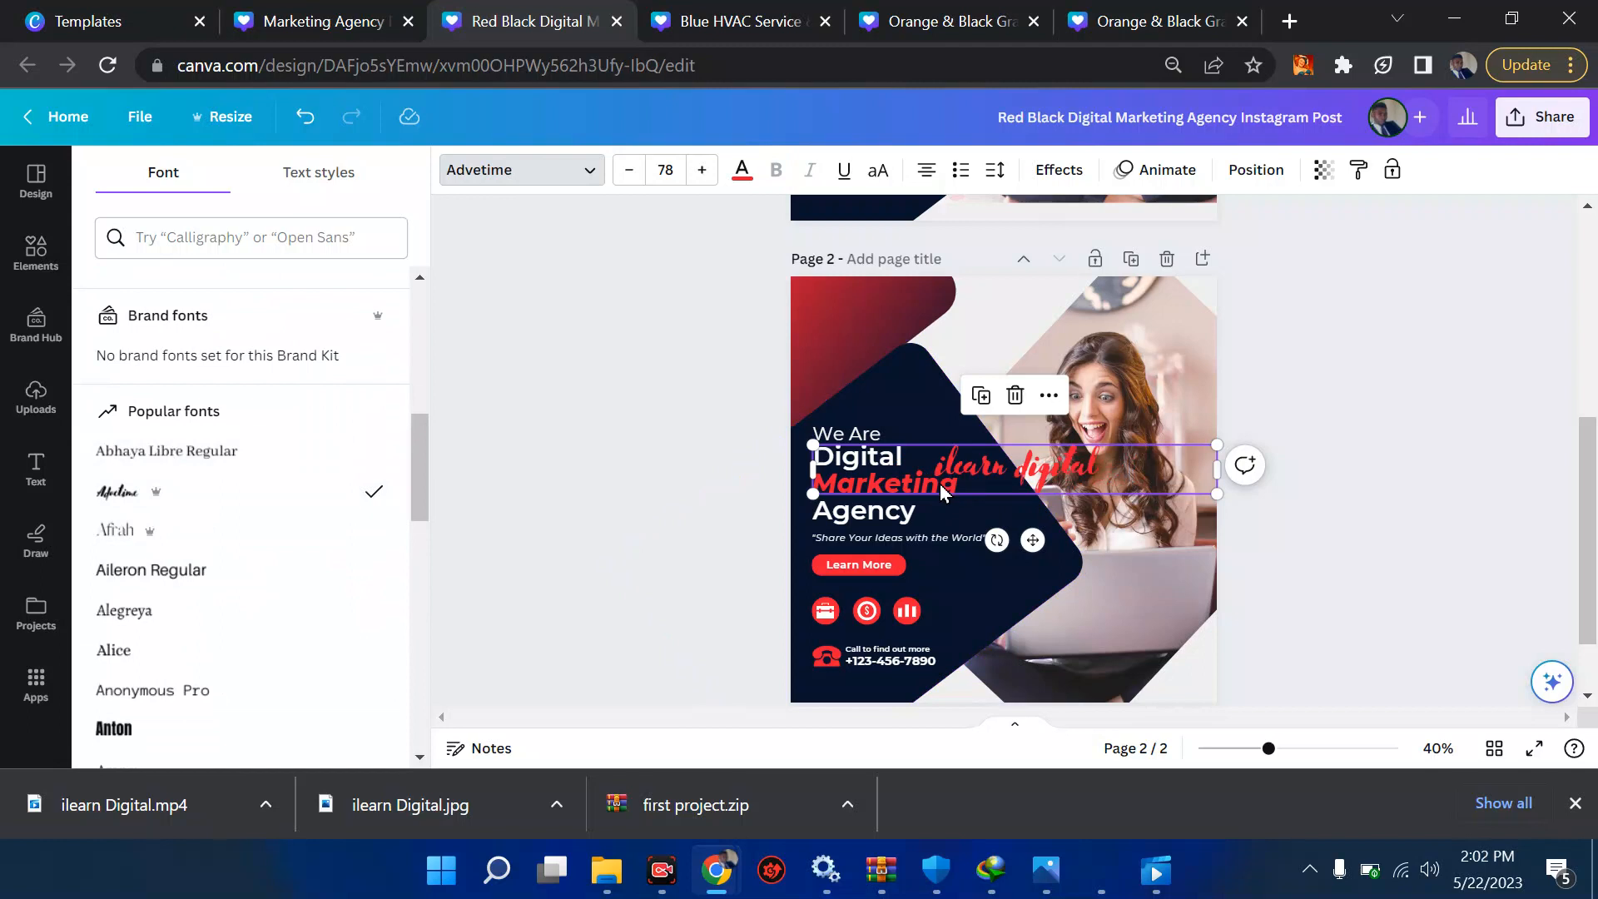
# - Delete the "ilearn digital" heading from page 2, and check the alternative text of the round dollar icon
pyautogui.click(1016, 396)
pyautogui.click(907, 612)
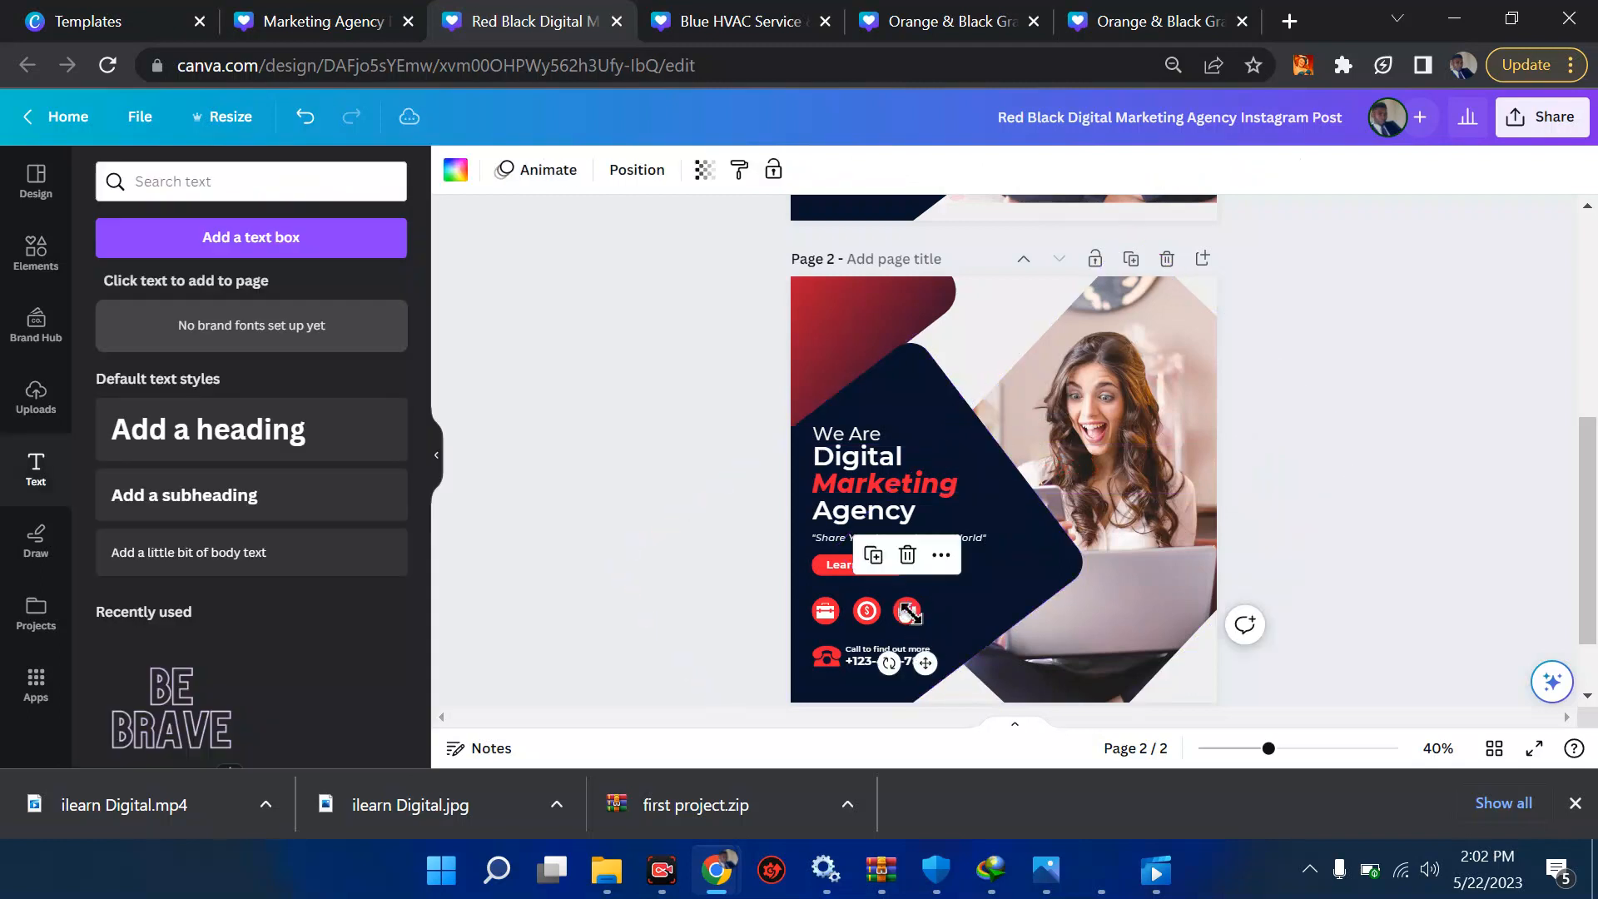
pyautogui.click(865, 613)
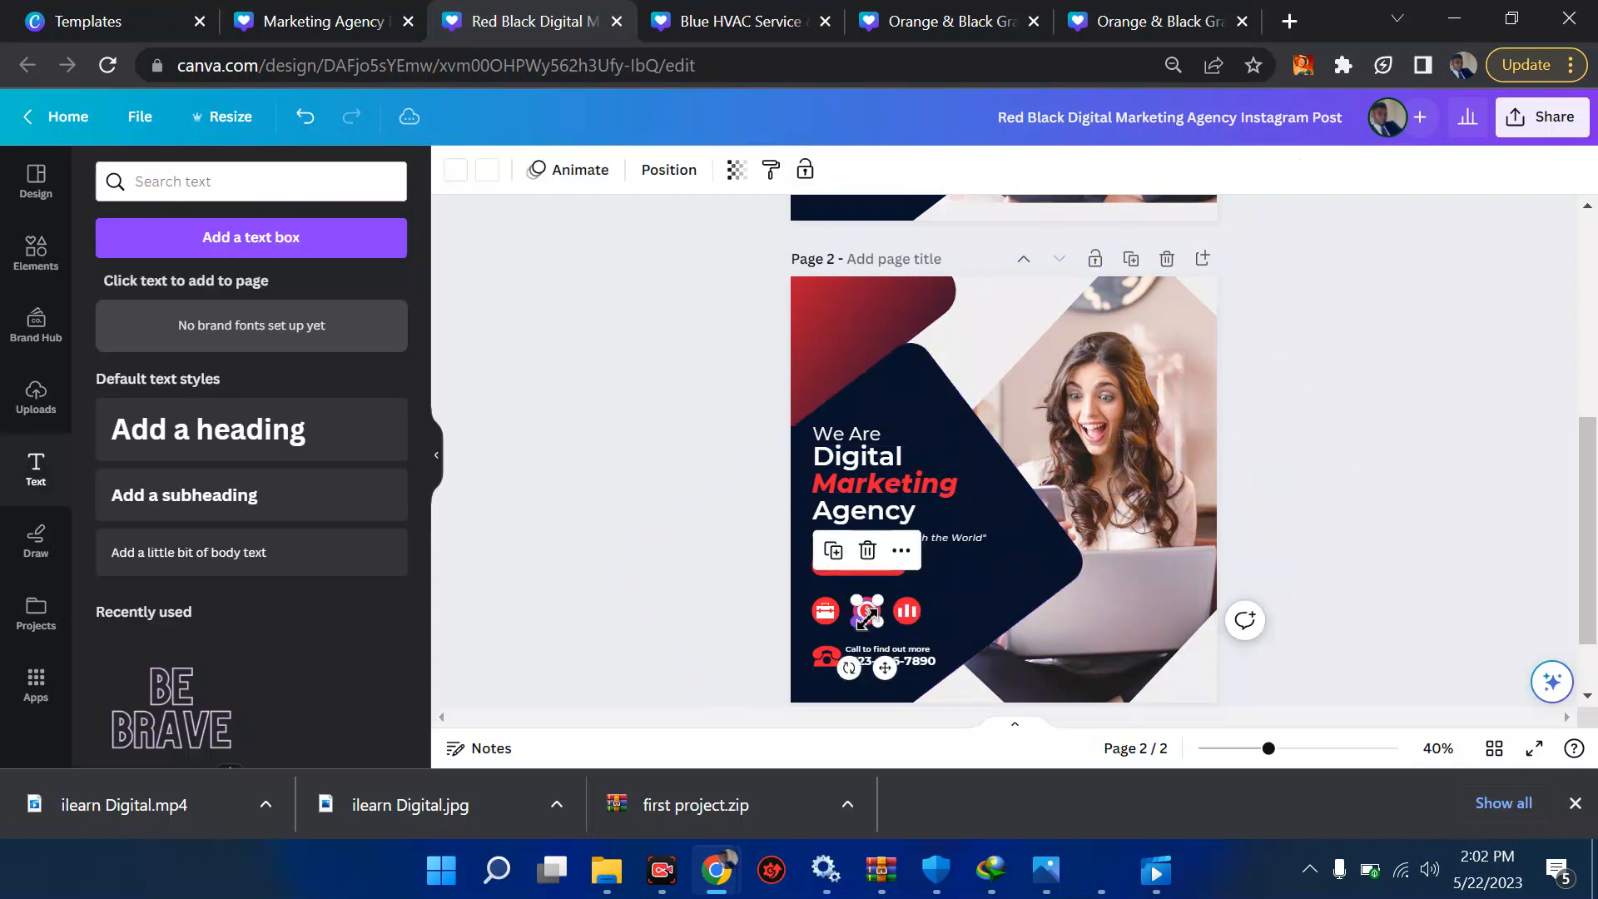
pyautogui.rightClick(864, 617)
pyautogui.click(956, 734)
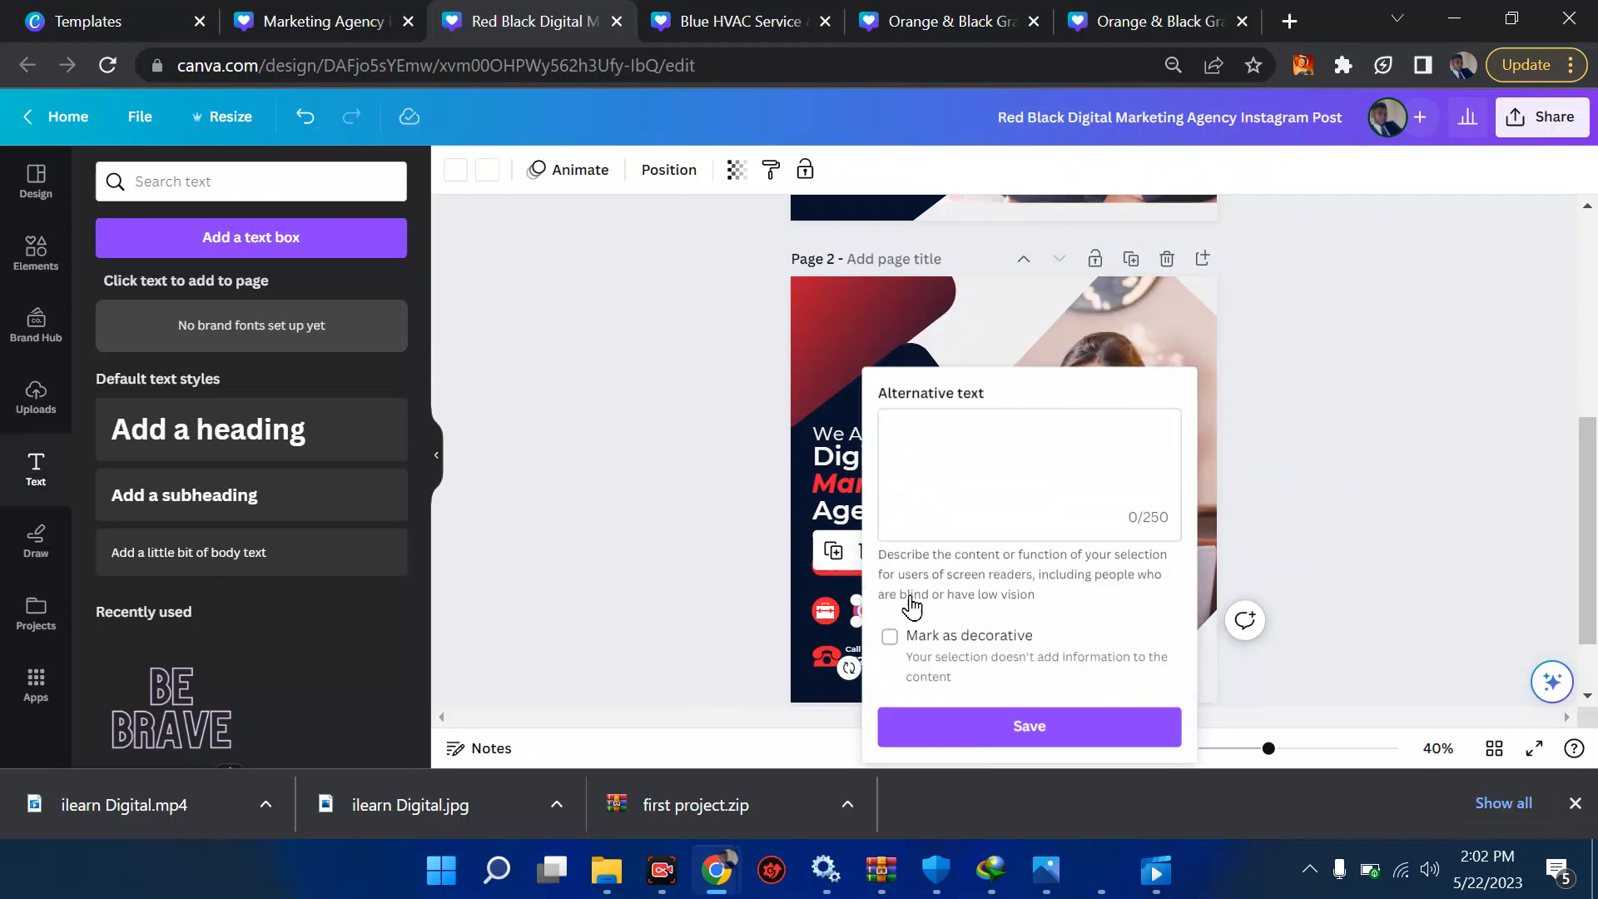
pyautogui.click(677, 544)
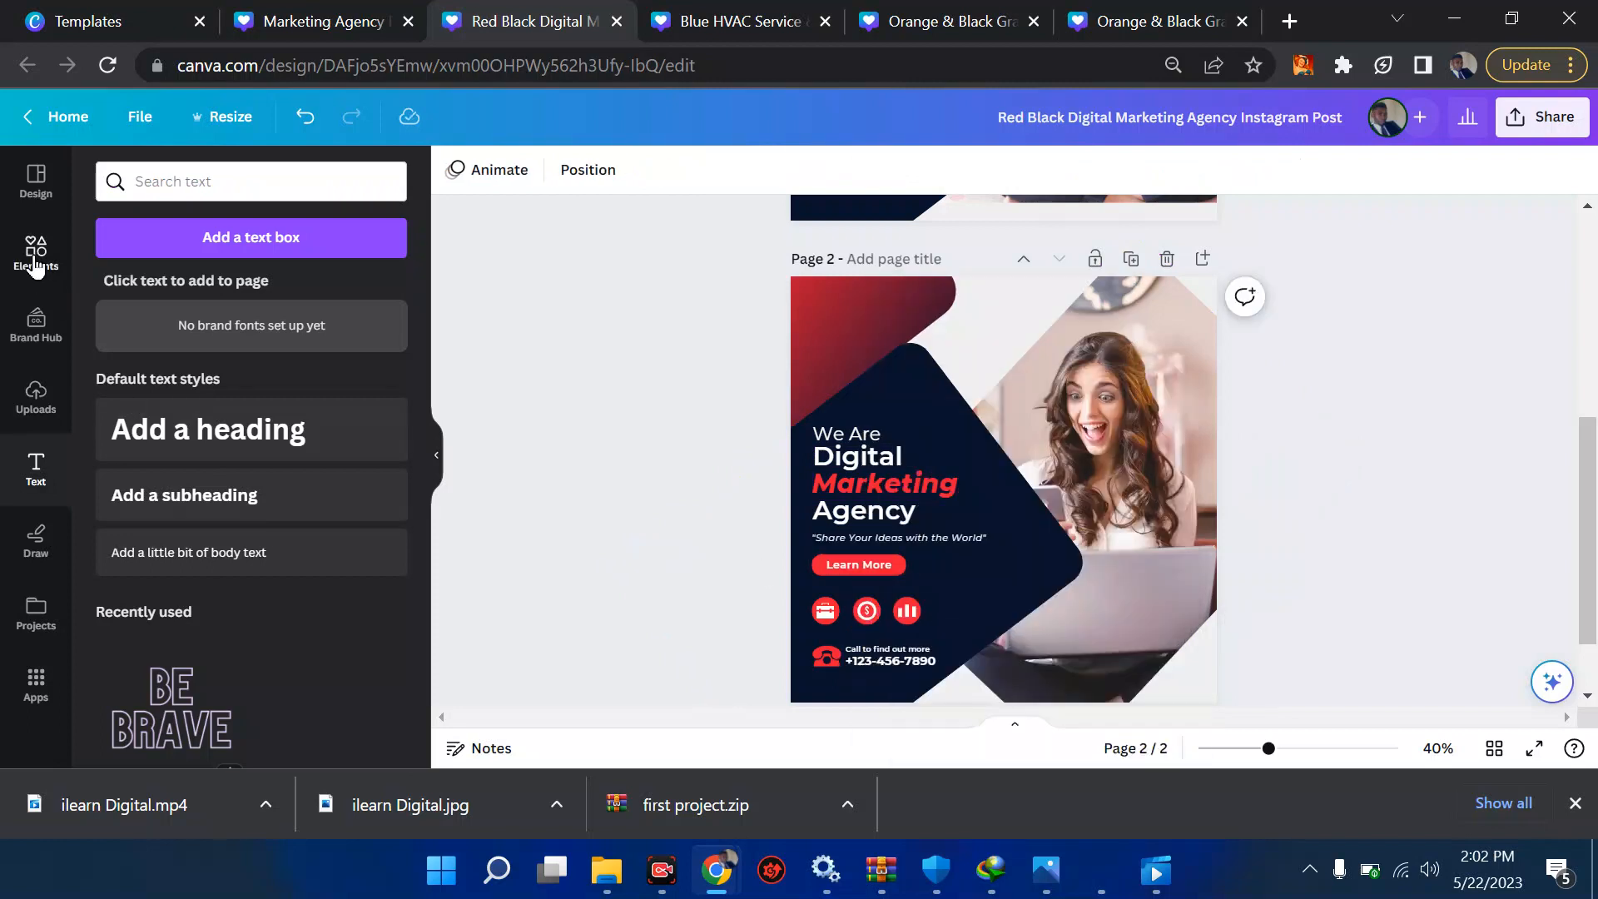
# - Enter "chart" as the element search term in place of "rectangle"
pyautogui.click(35, 265)
pyautogui.click(224, 183)
pyautogui.write('rectangle')
pyautogui.press('Return')
pyautogui.click(225, 191)
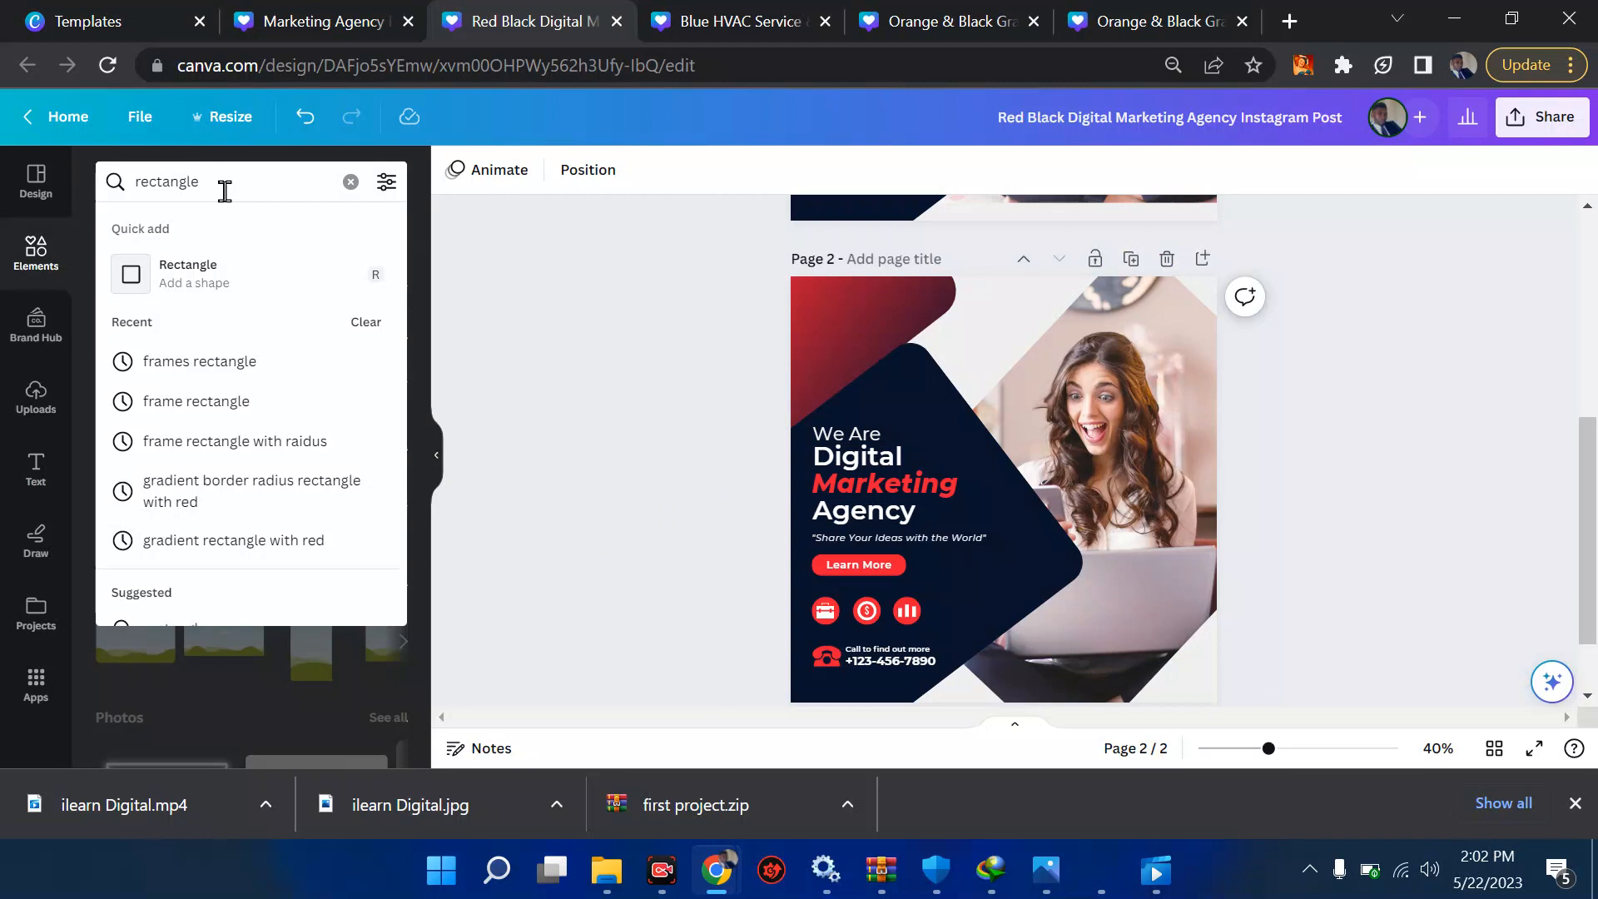
pyautogui.hotkey('ctrl', 'a')
pyautogui.write('chart')
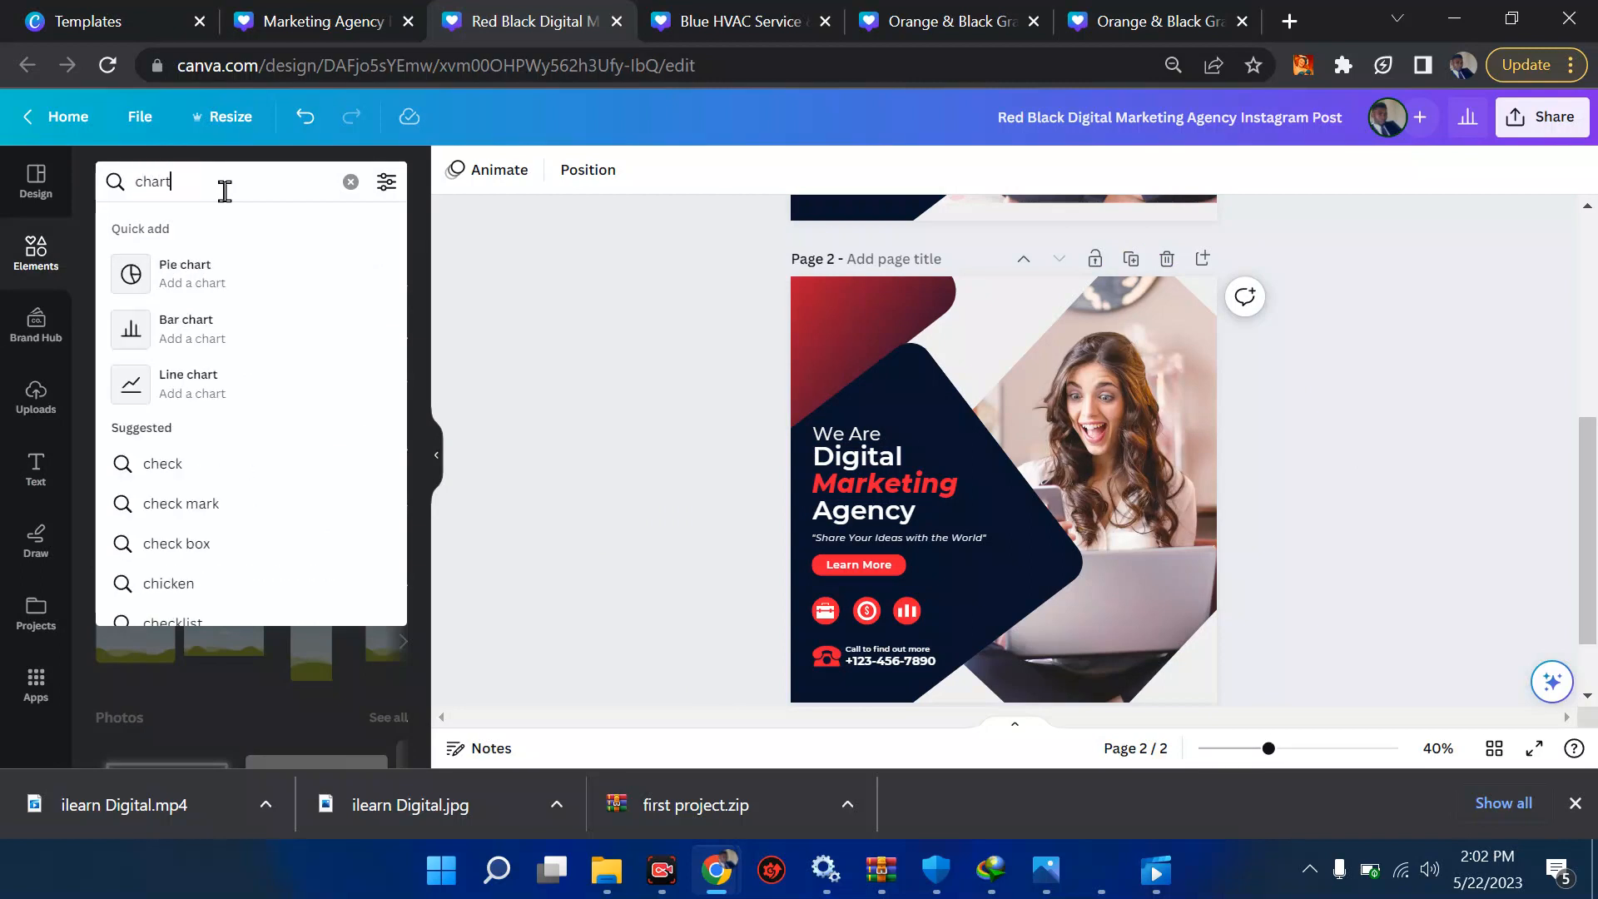
pyautogui.click(585, 441)
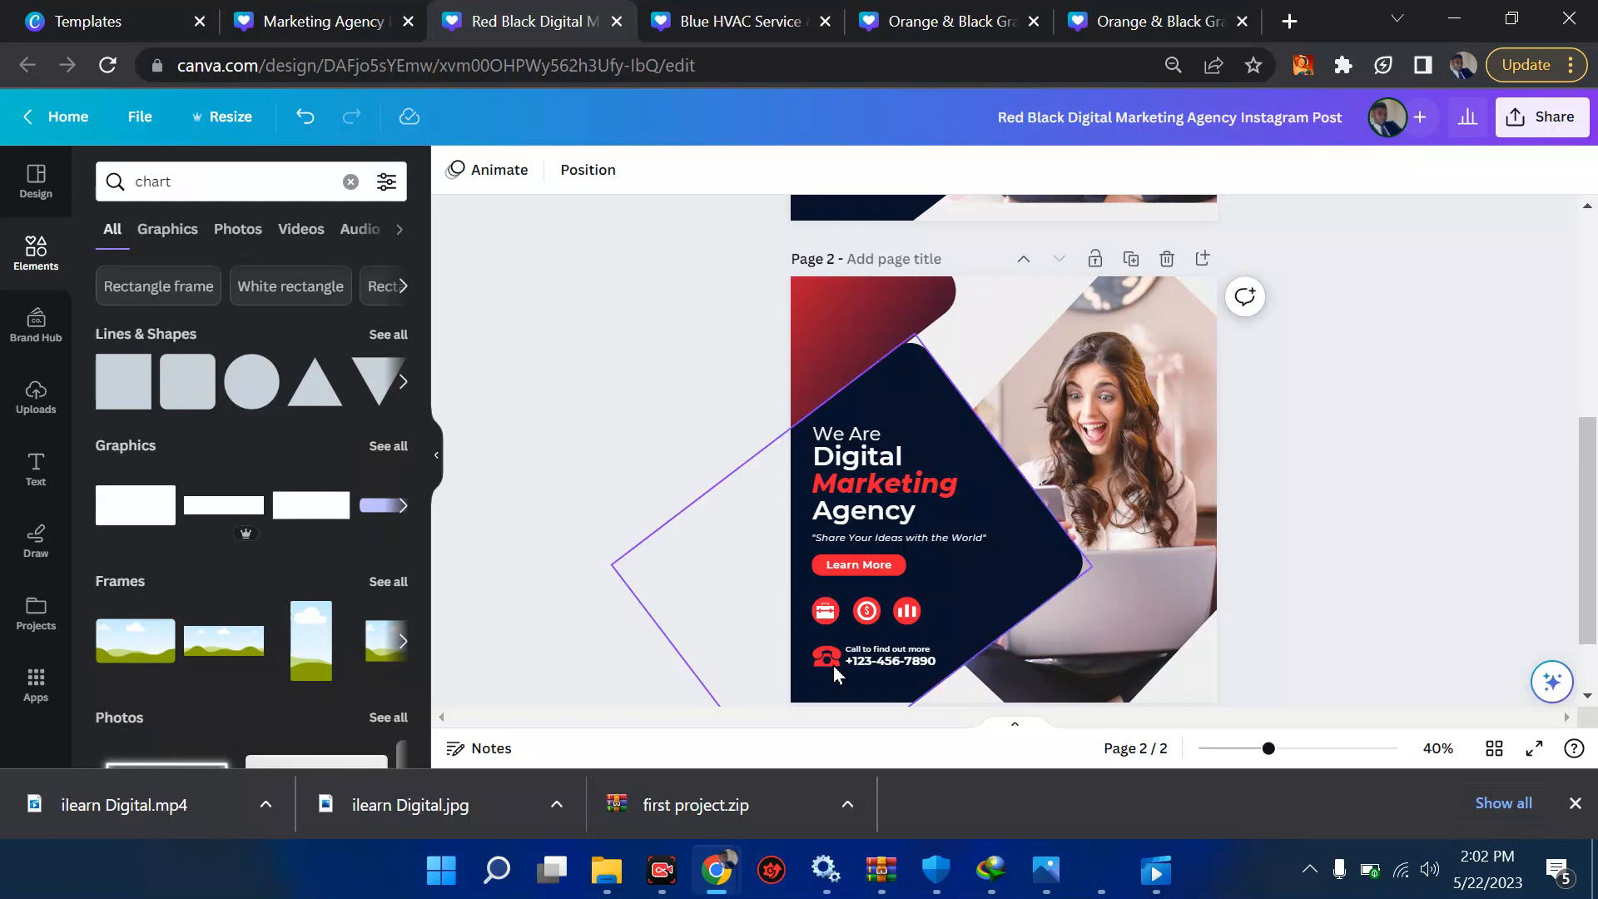
# - Apply the Splice text effect to the word "Digital" on page 1 after trying the Shadow effect
pyautogui.scroll(2, 1046, 496)
pyautogui.scroll(5, 1047, 496)
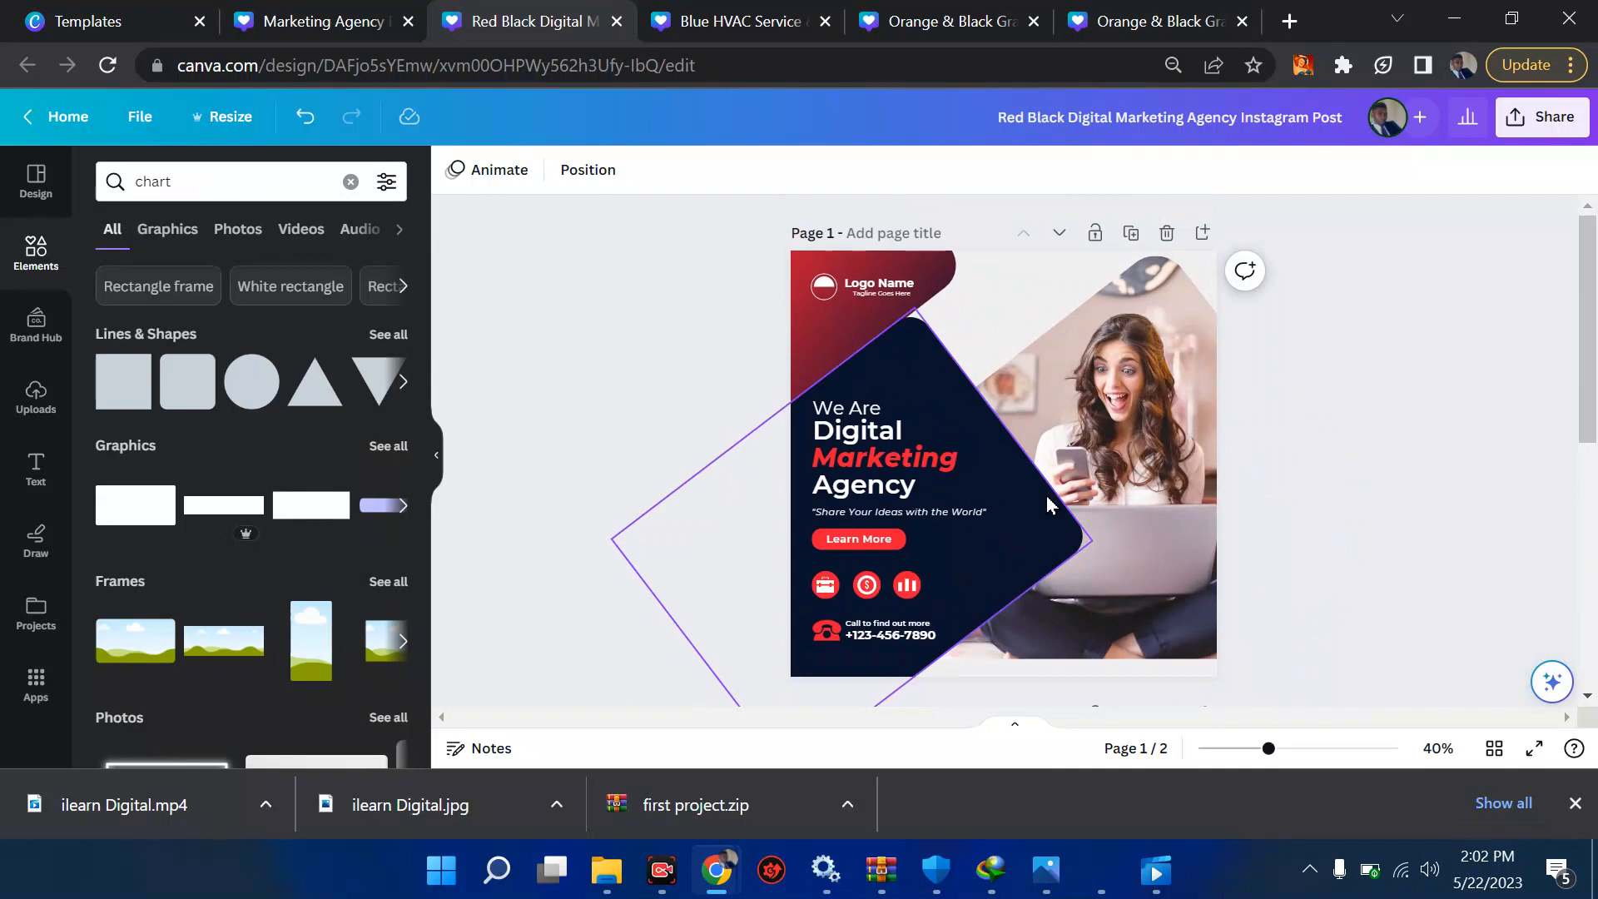
pyautogui.click(878, 282)
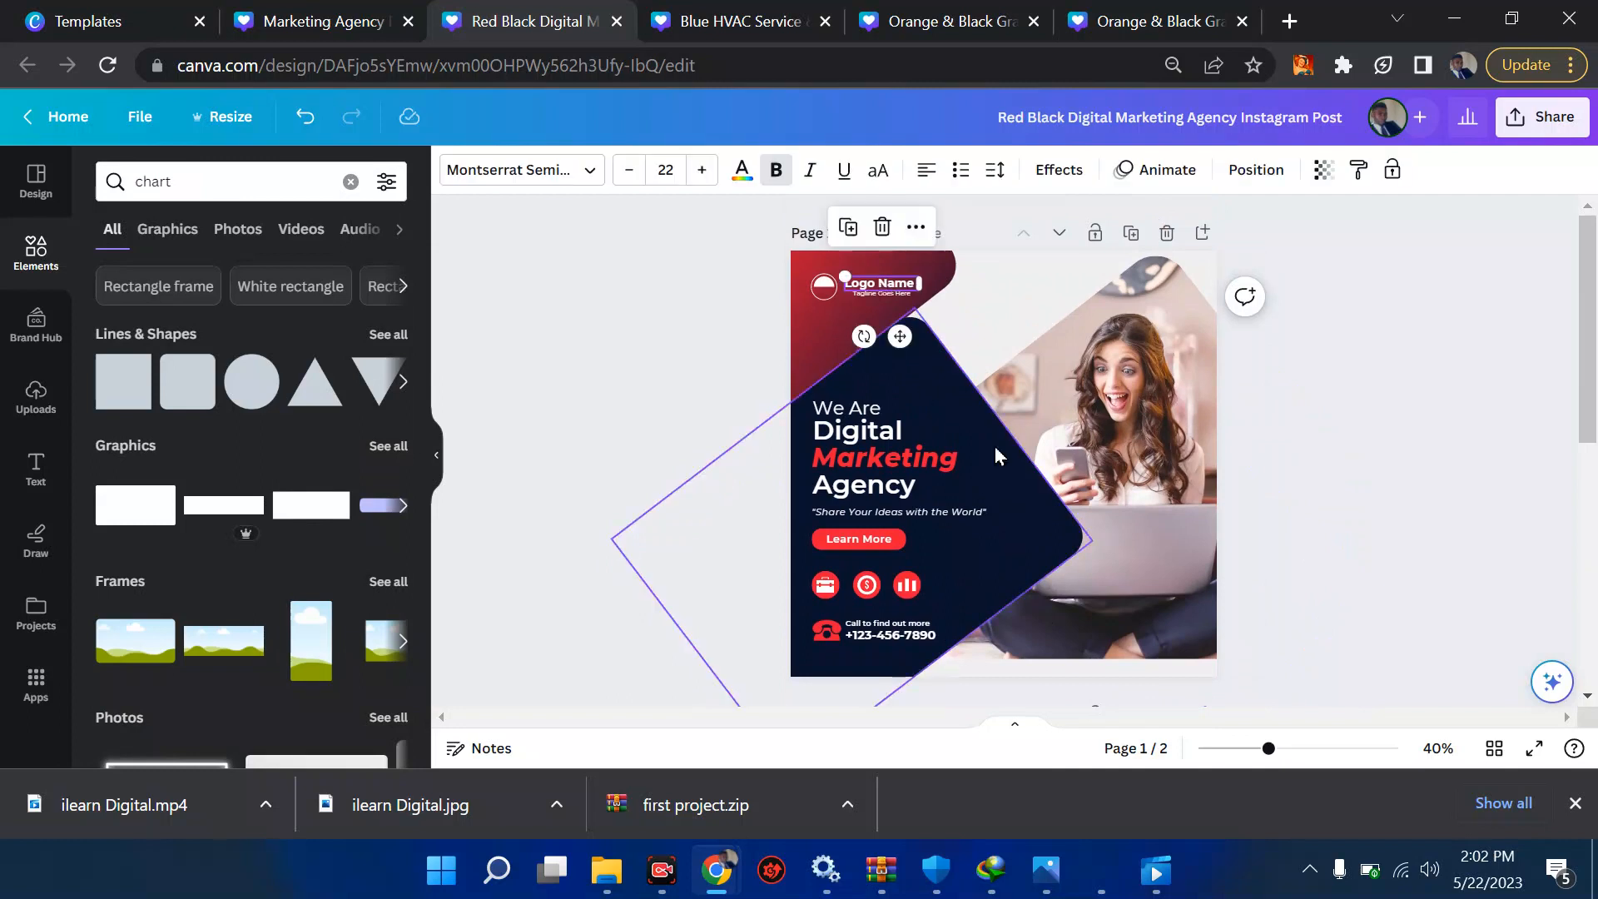
pyautogui.click(853, 432)
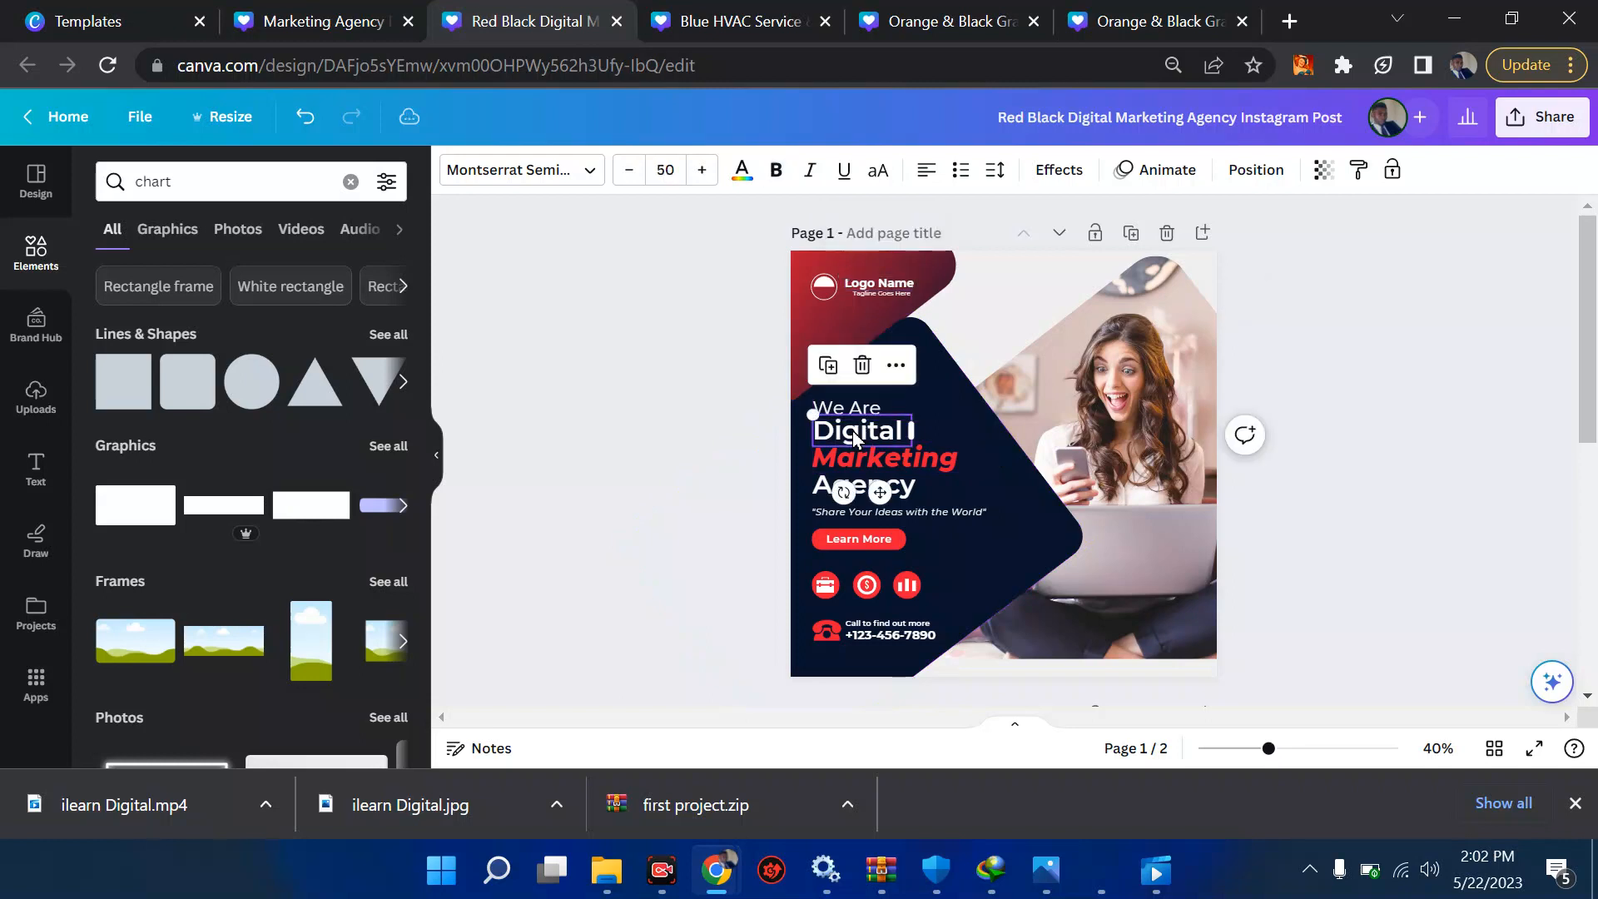
pyautogui.click(1068, 178)
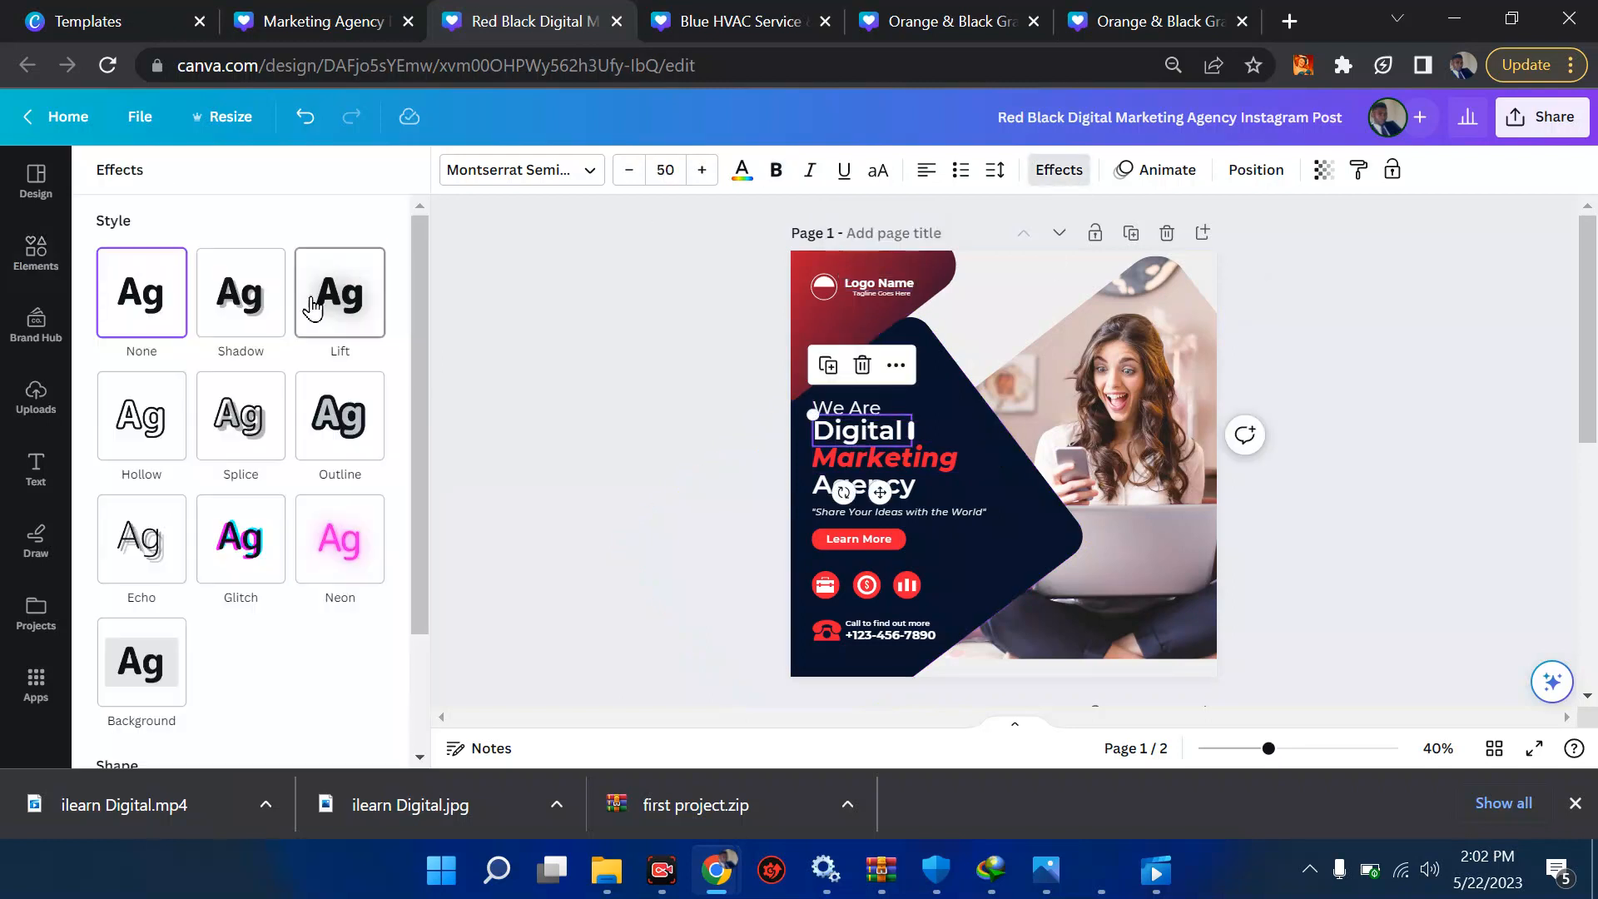
pyautogui.click(243, 303)
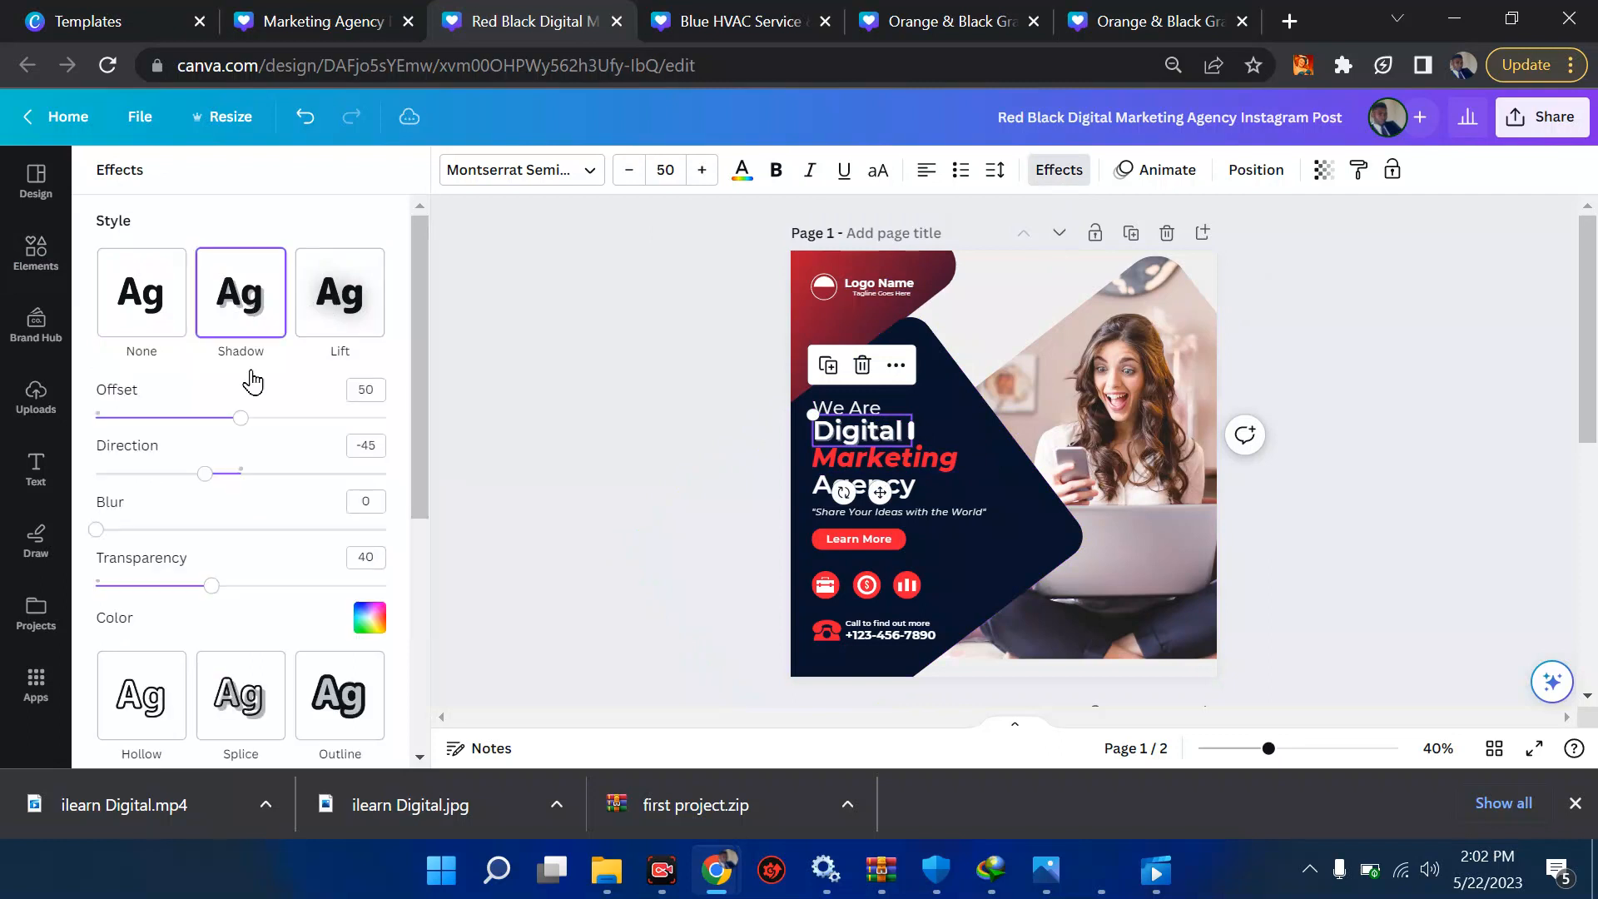
pyautogui.click(242, 703)
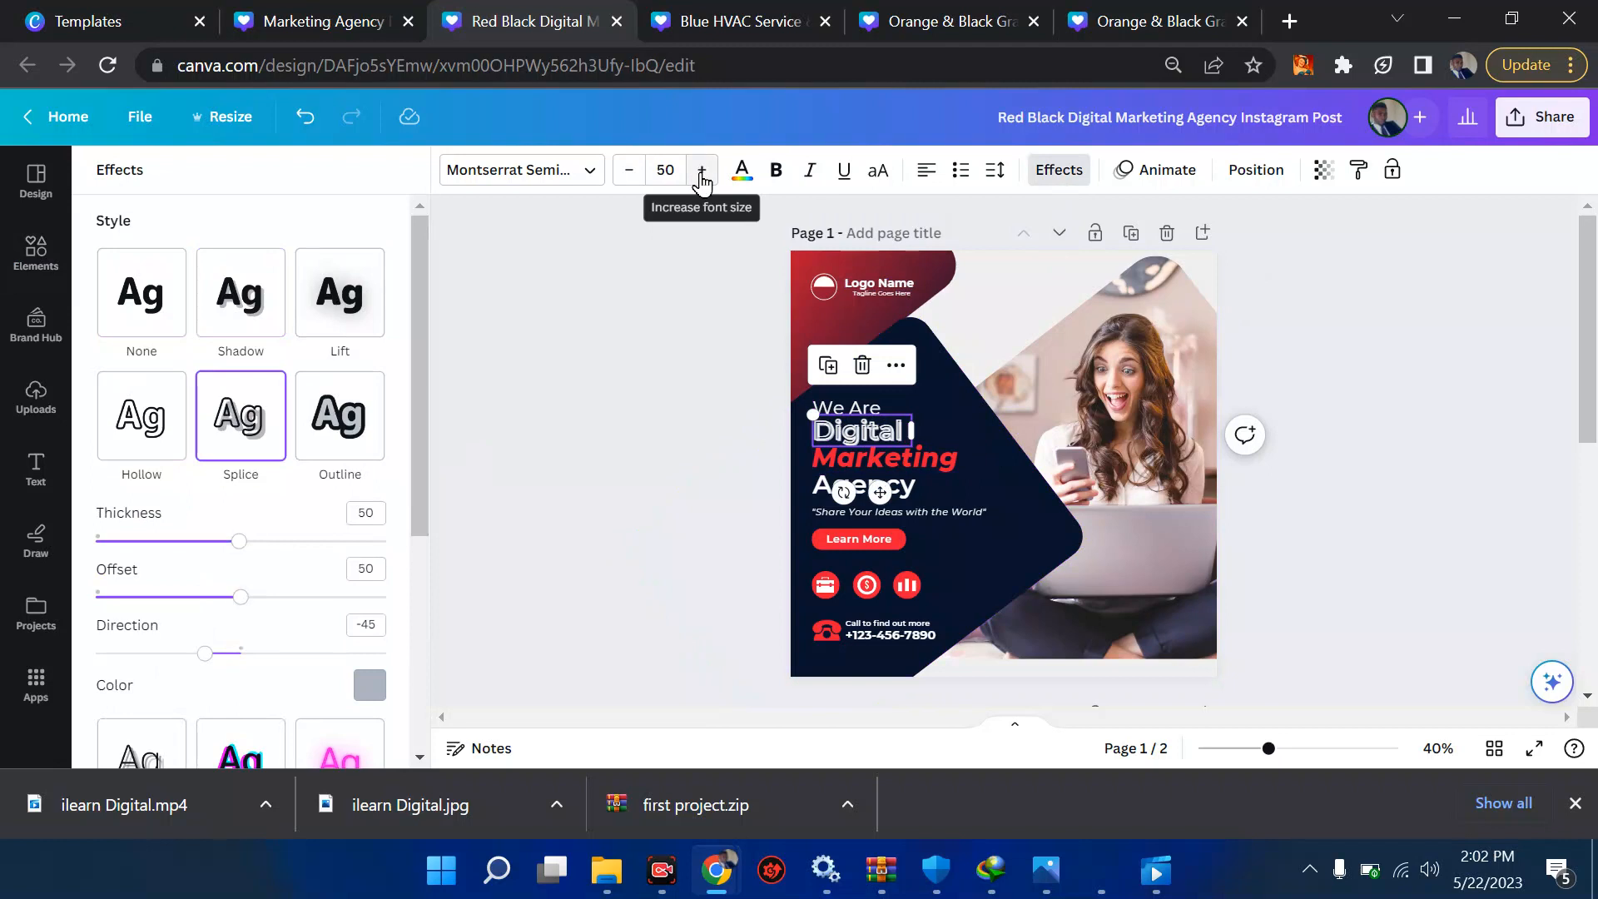
# - Increase the font size of the word "Digital" on page 1 to 55
pyautogui.click(701, 172)
pyautogui.click(701, 172)
pyautogui.click(701, 172)
pyautogui.click(702, 172)
pyautogui.click(702, 172)
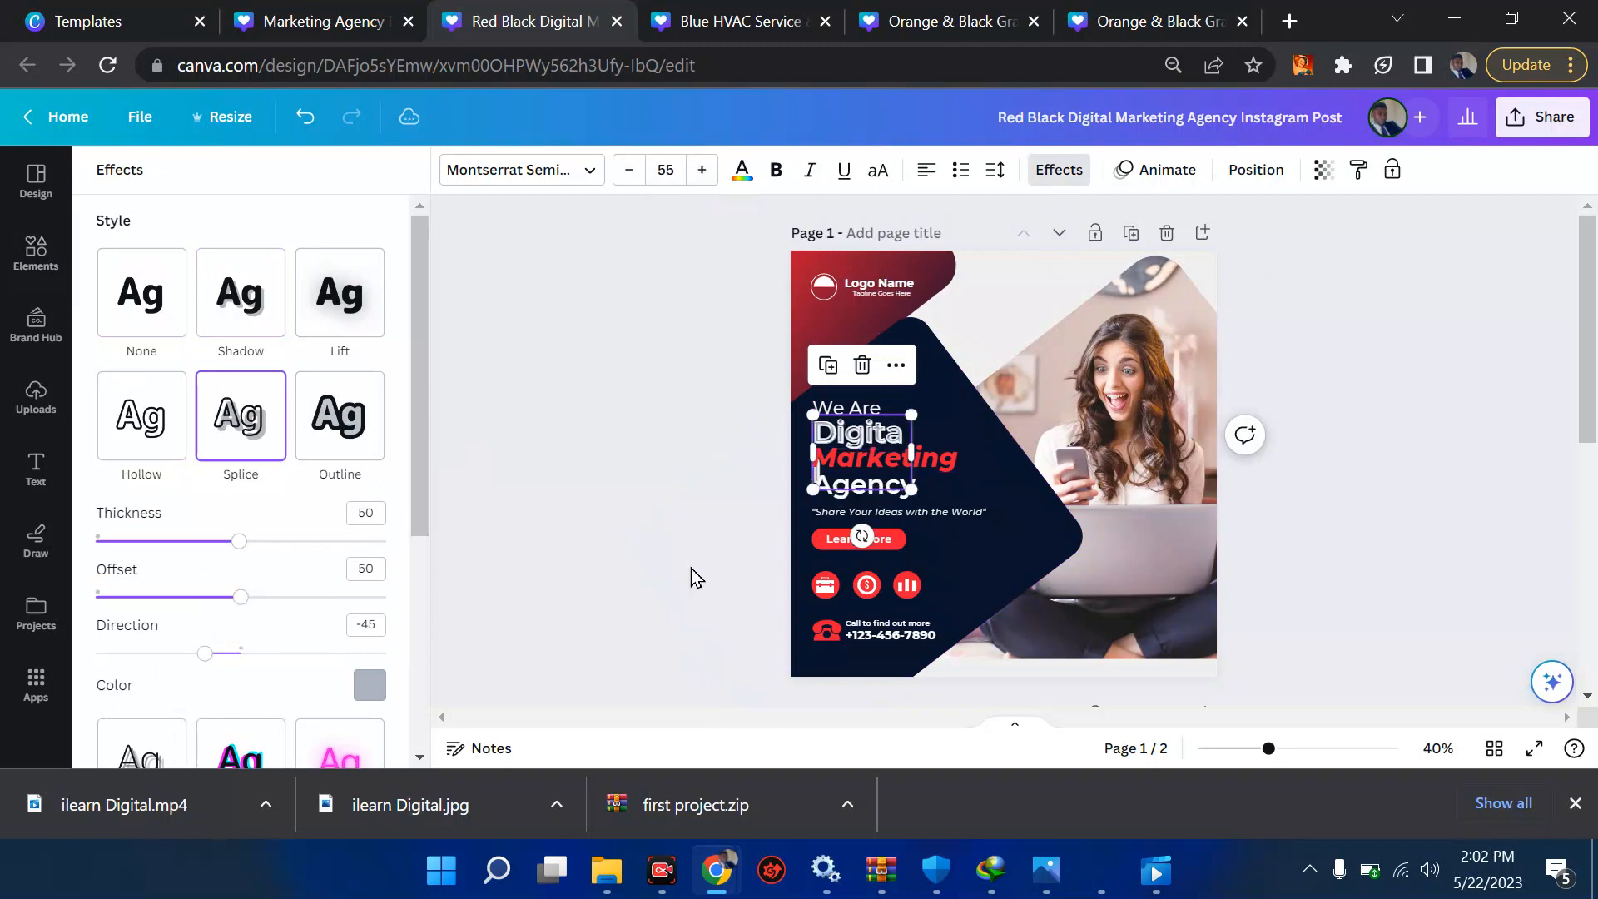
# - Undo the last three font size increases on the word "Digital"
pyautogui.hotkey('ctrl', 'z')
pyautogui.hotkey('ctrl', 'z')
pyautogui.hotkey('ctrl', 'z')
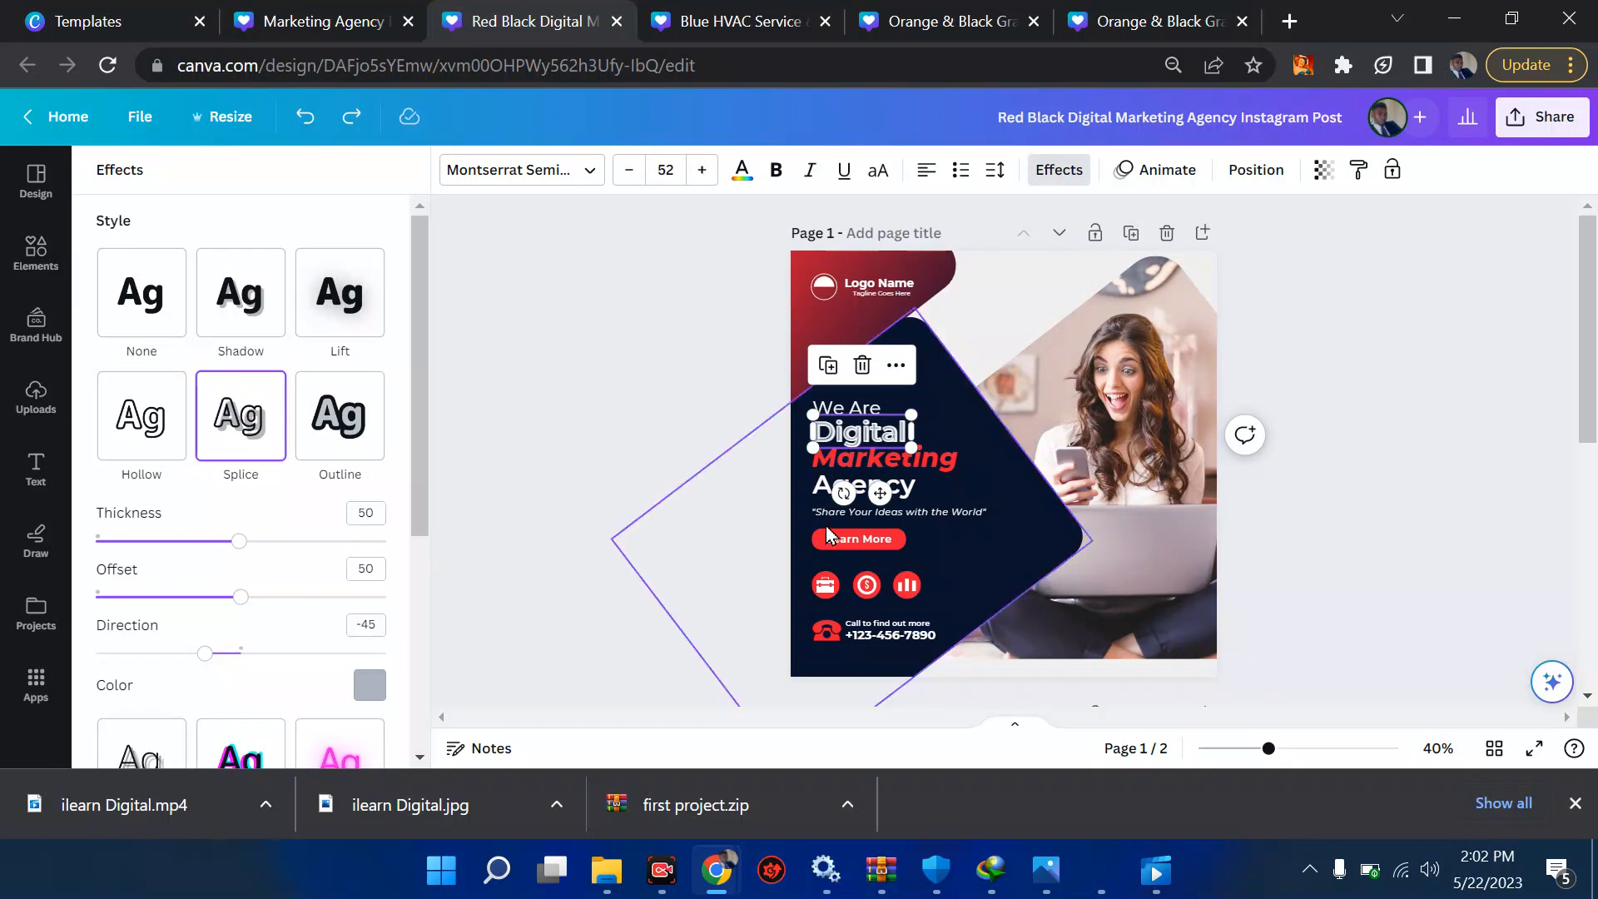
# - Switch to the Blue HVAC Service design and check the alternative text of its slanted blue gradient background
pyautogui.click(722, 25)
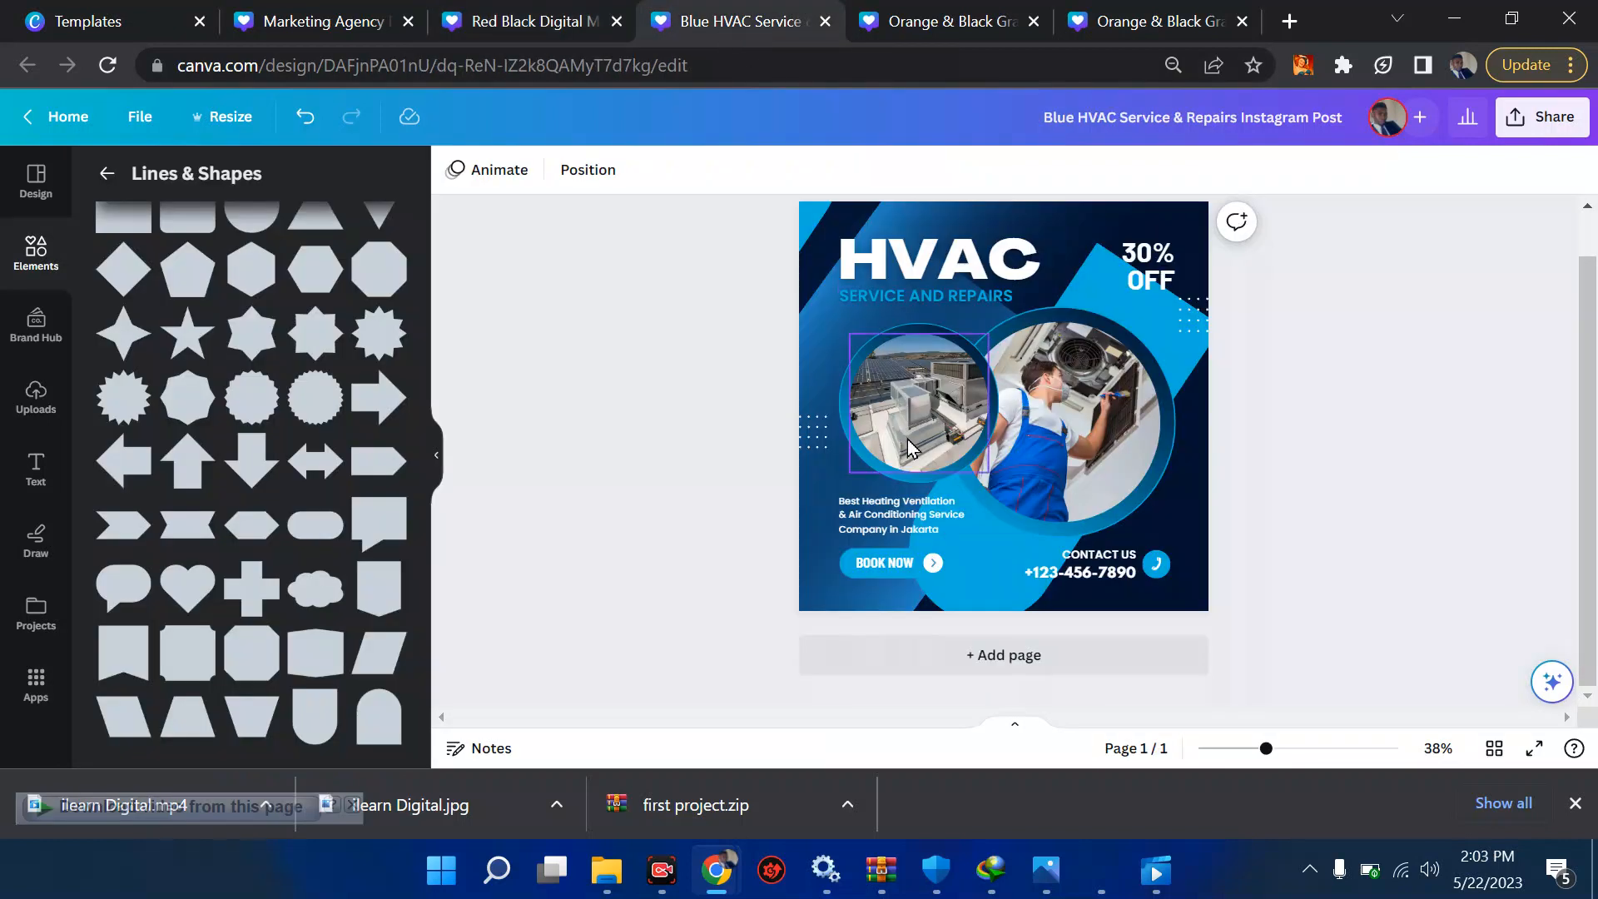
pyautogui.click(825, 323)
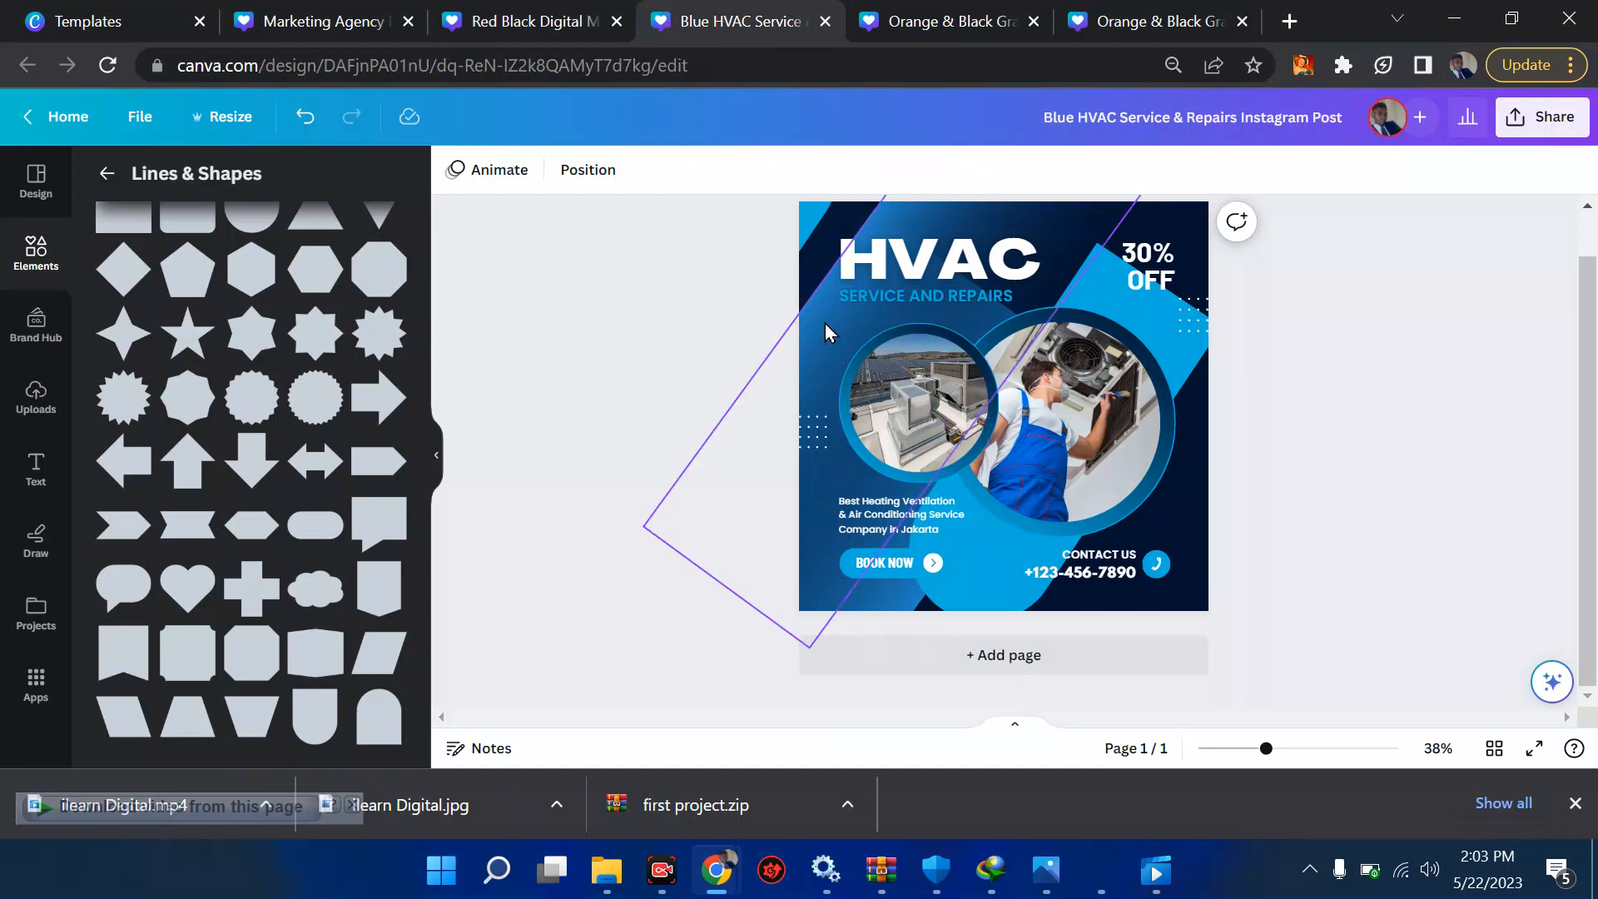
pyautogui.rightClick(826, 323)
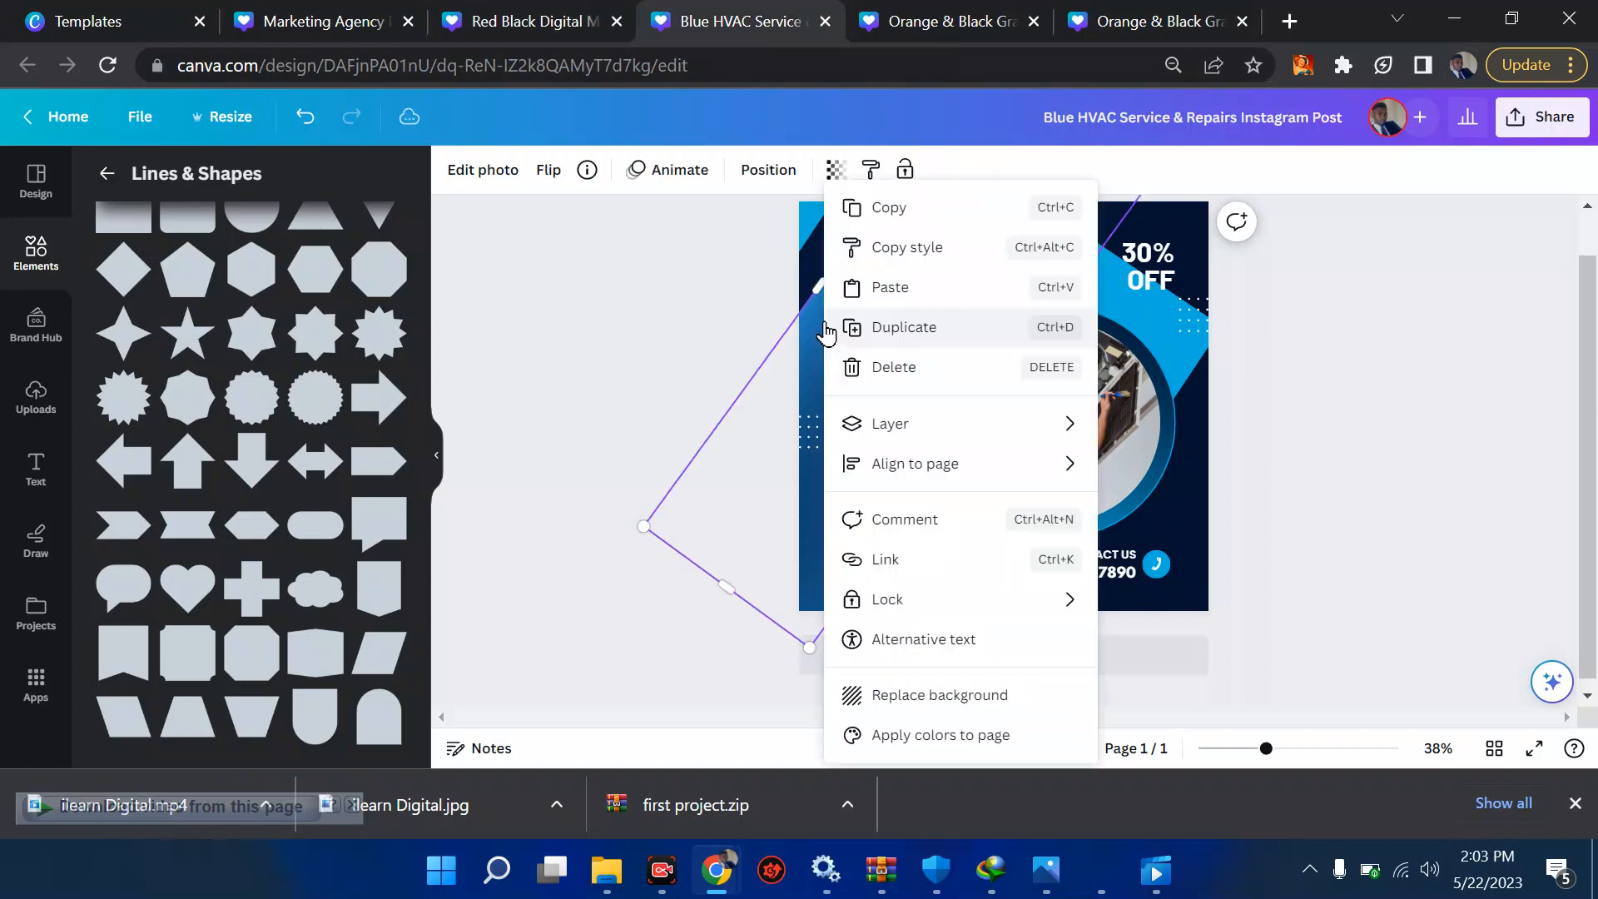
pyautogui.click(924, 646)
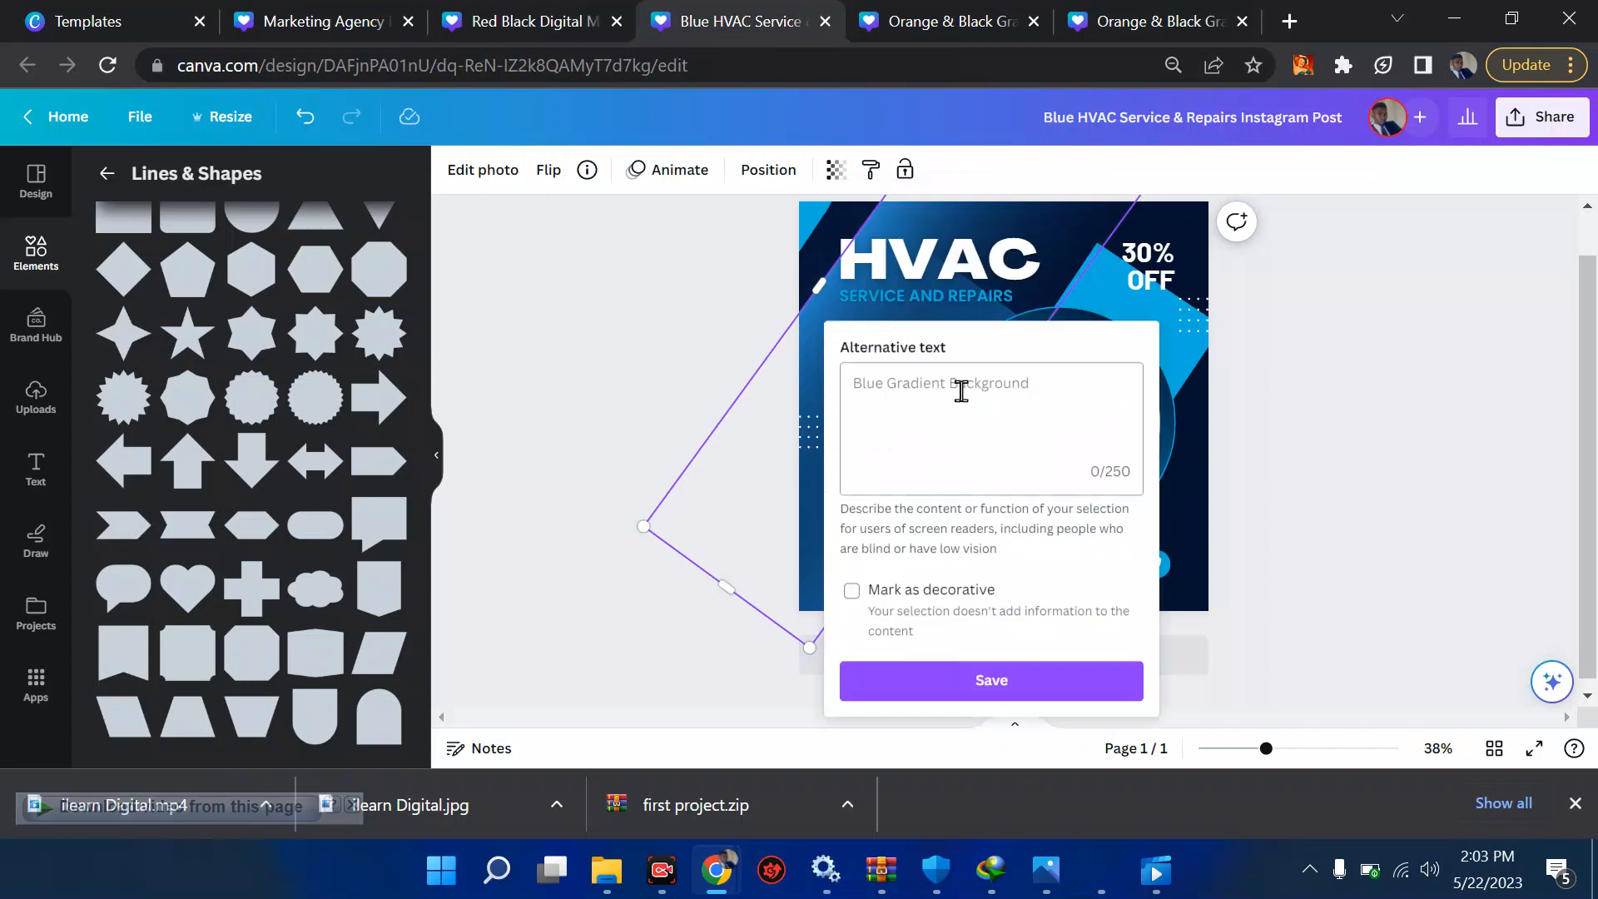
pyautogui.click(720, 341)
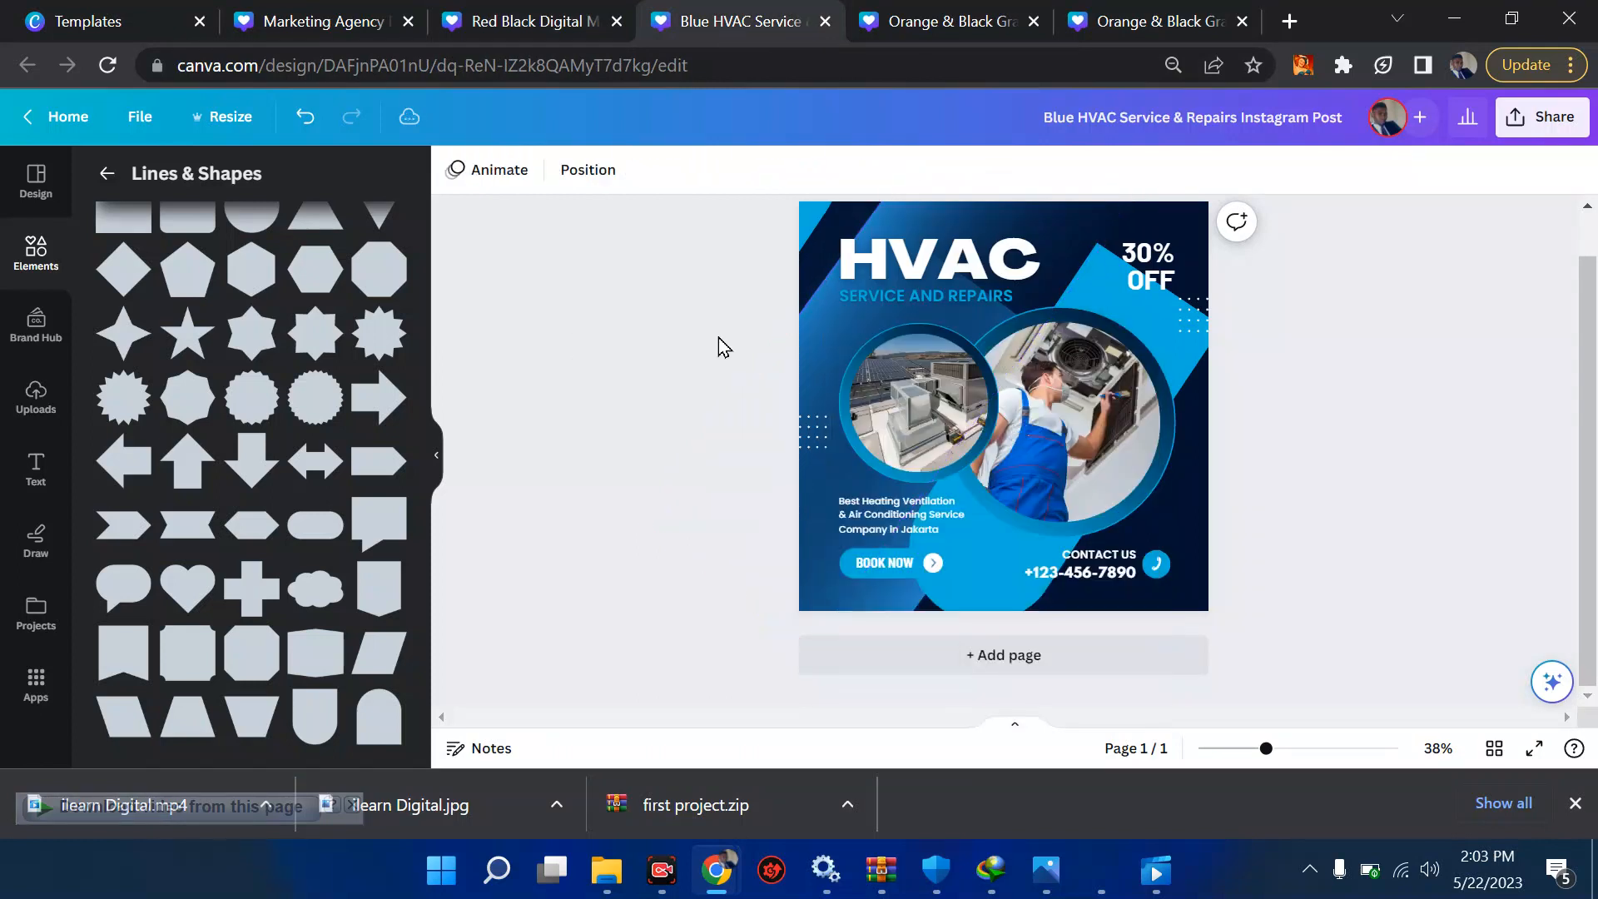
# - Shift the slanted blue gradient image slightly up and left, and search the elements for "blue gradient background"
pyautogui.click(837, 324)
pyautogui.moveTo(820, 313); pyautogui.dragTo(800, 283)
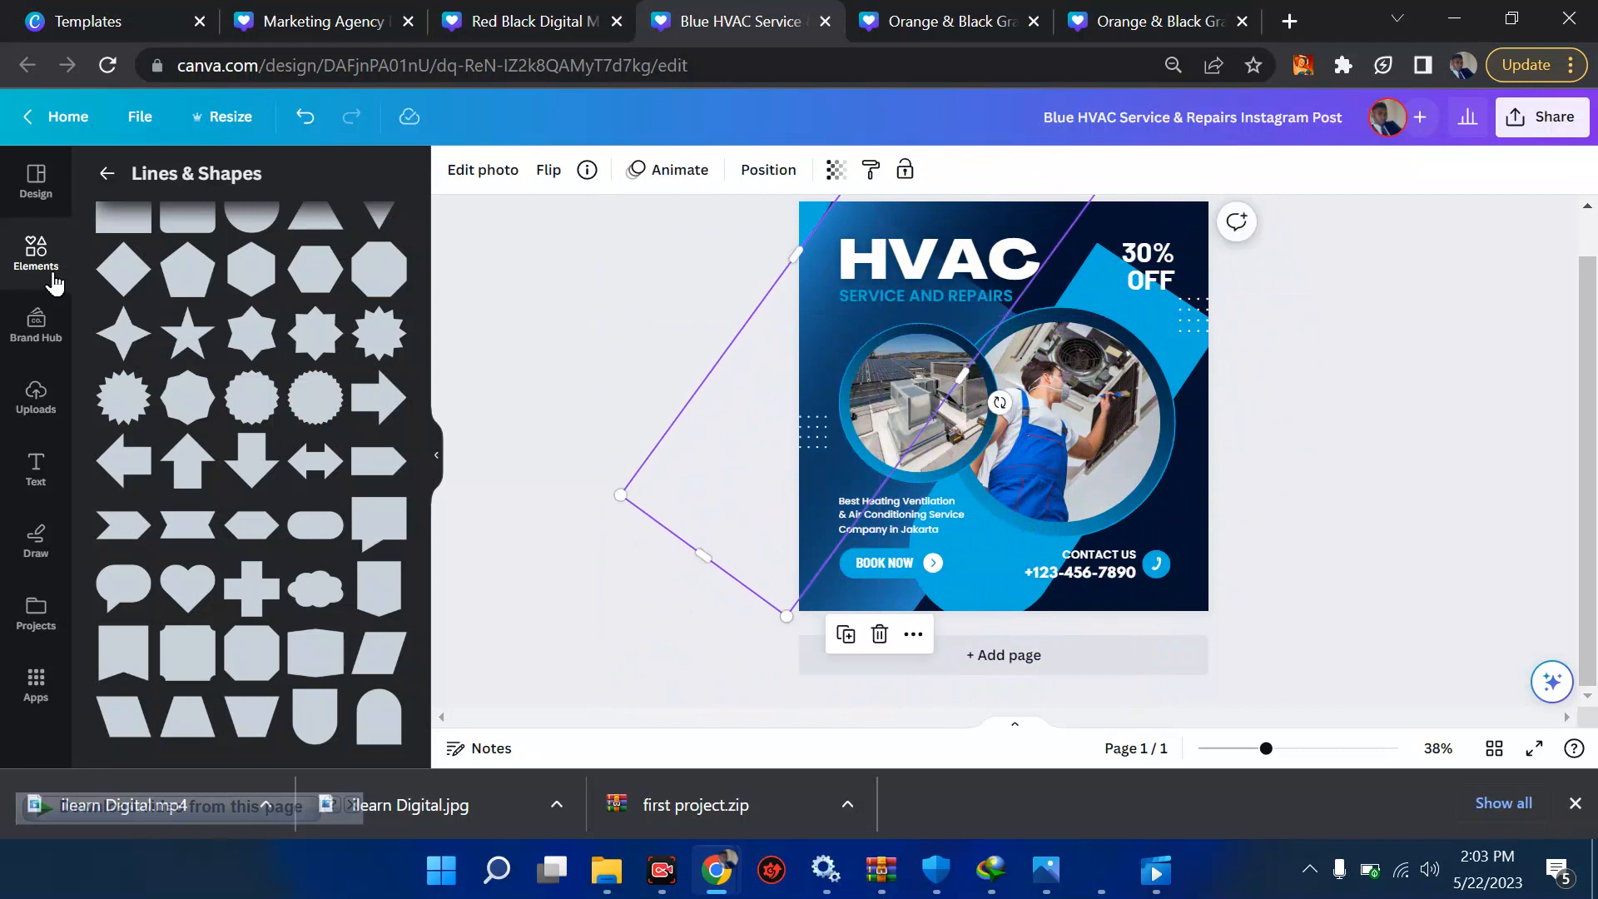
pyautogui.click(33, 264)
pyautogui.click(191, 181)
pyautogui.write('blue gradient backgrou')
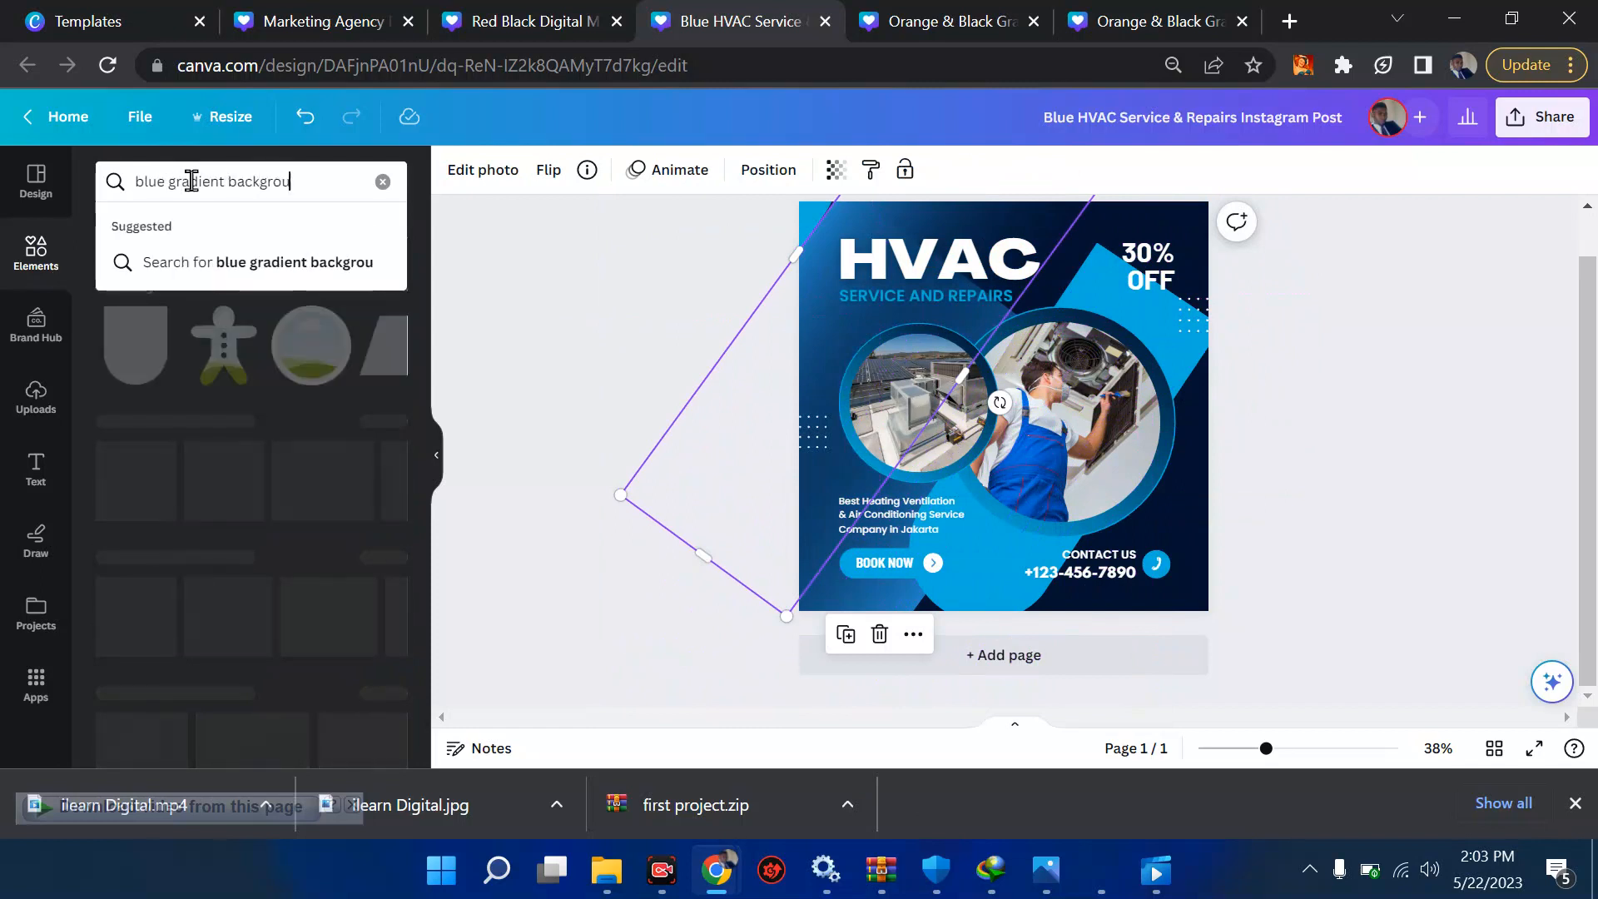
pyautogui.write('nd')
pyautogui.press('Return')
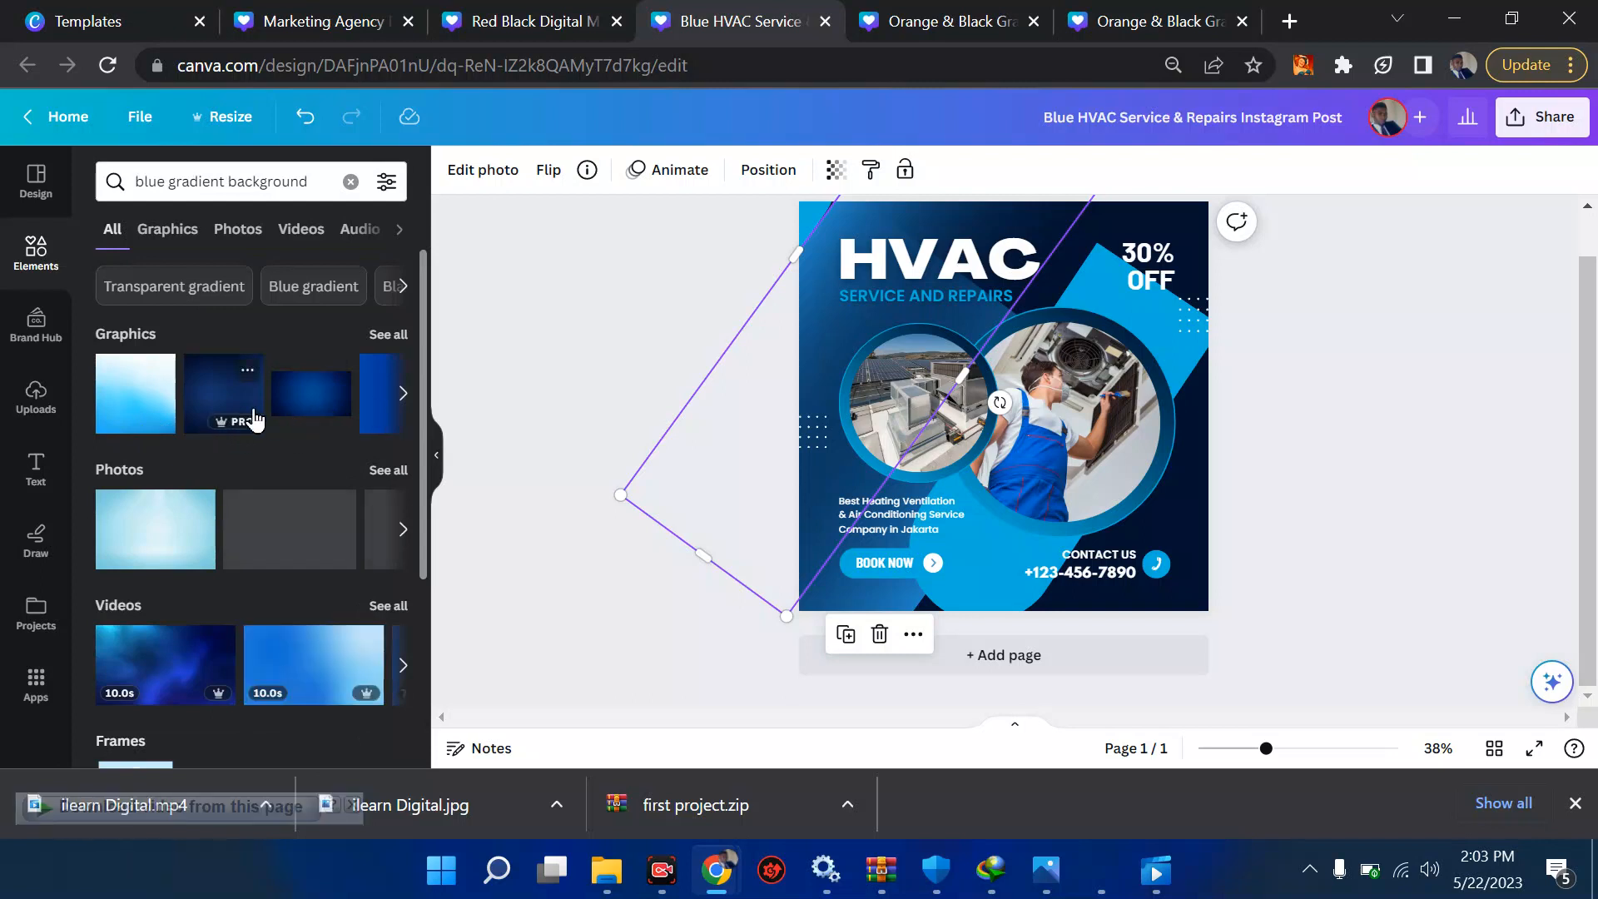
# - Search the elements for "rectangle"
pyautogui.click(243, 175)
pyautogui.hotkey('ctrl', 'a')
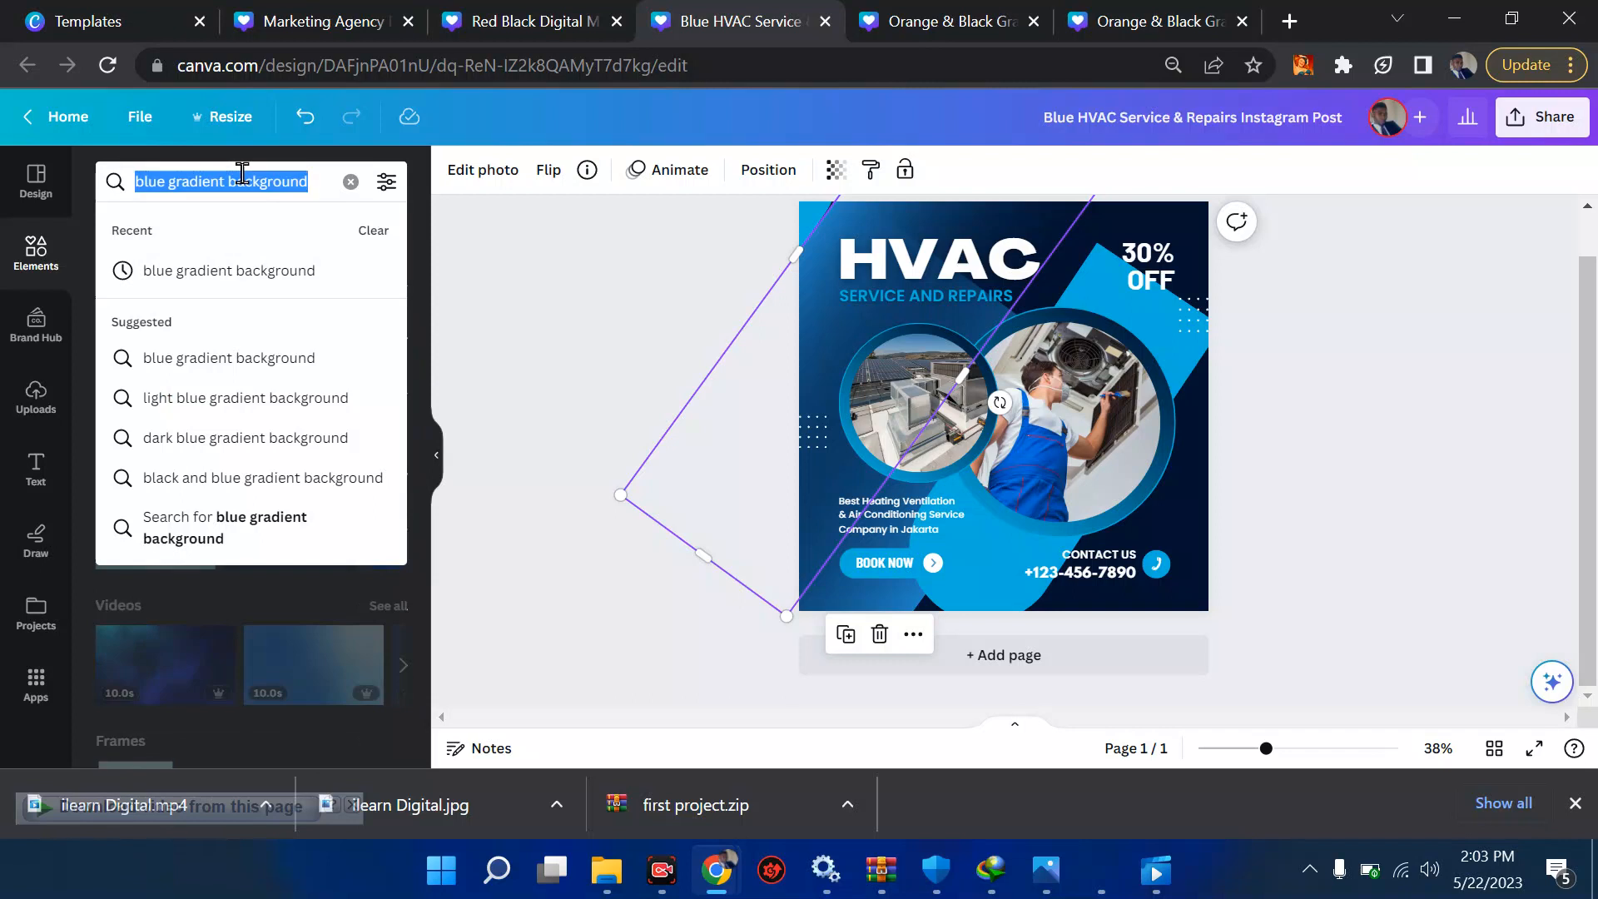
pyautogui.write('red')
pyautogui.write('tangle')
pyautogui.press('Return')
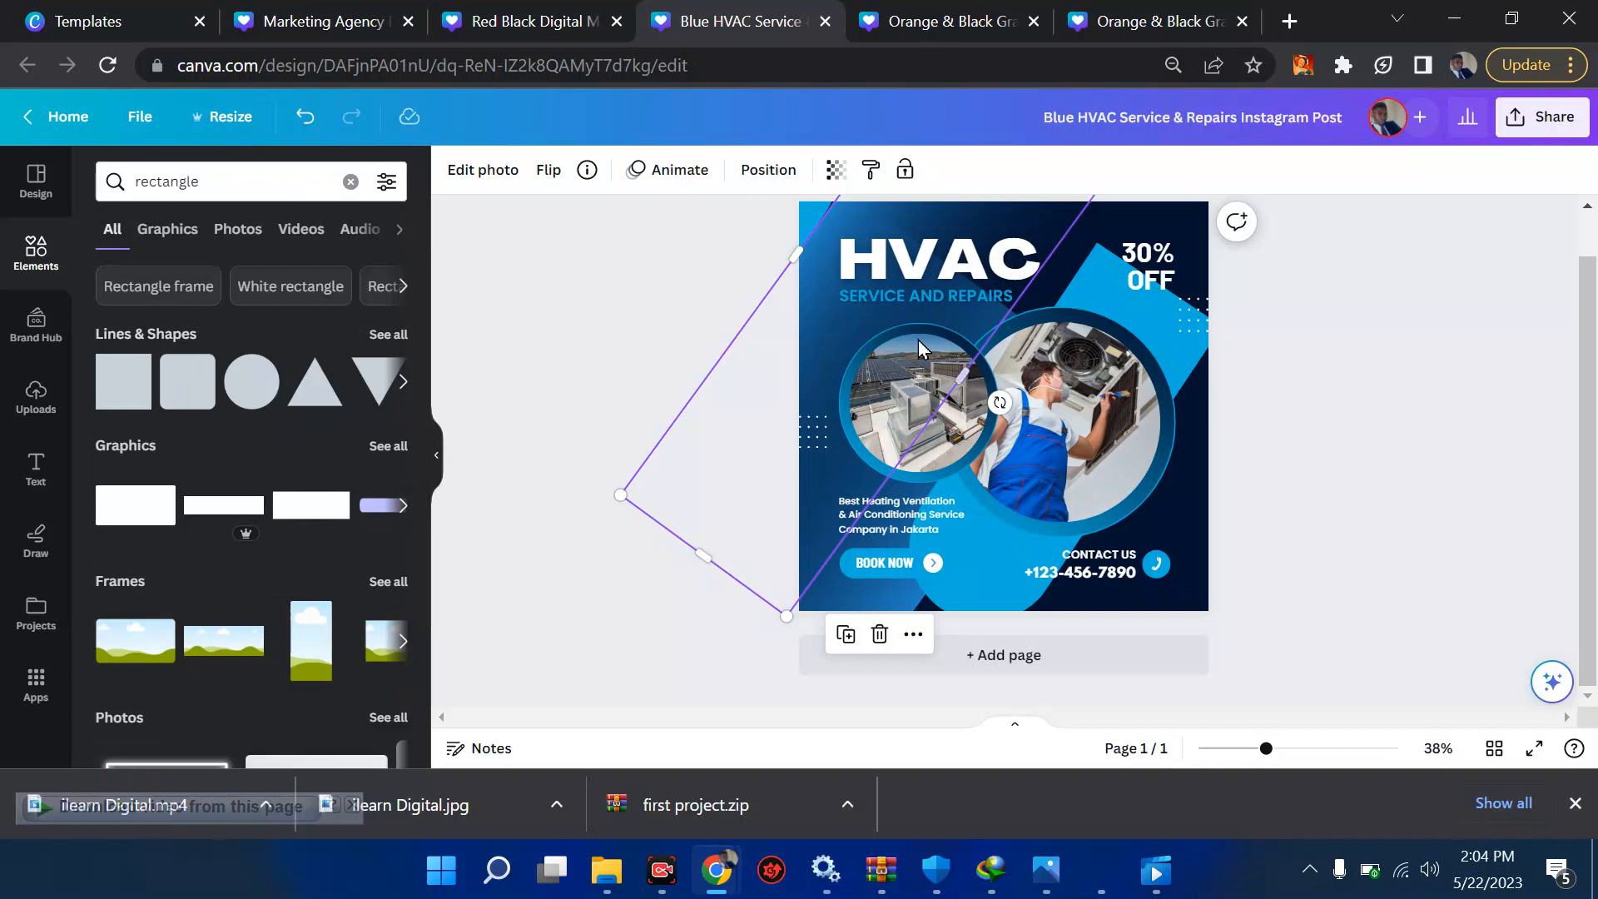
# - Move the slanted blue gradient image further down and left, and add a plain square shape to the page
pyautogui.moveTo(902, 367); pyautogui.dragTo(750, 362)
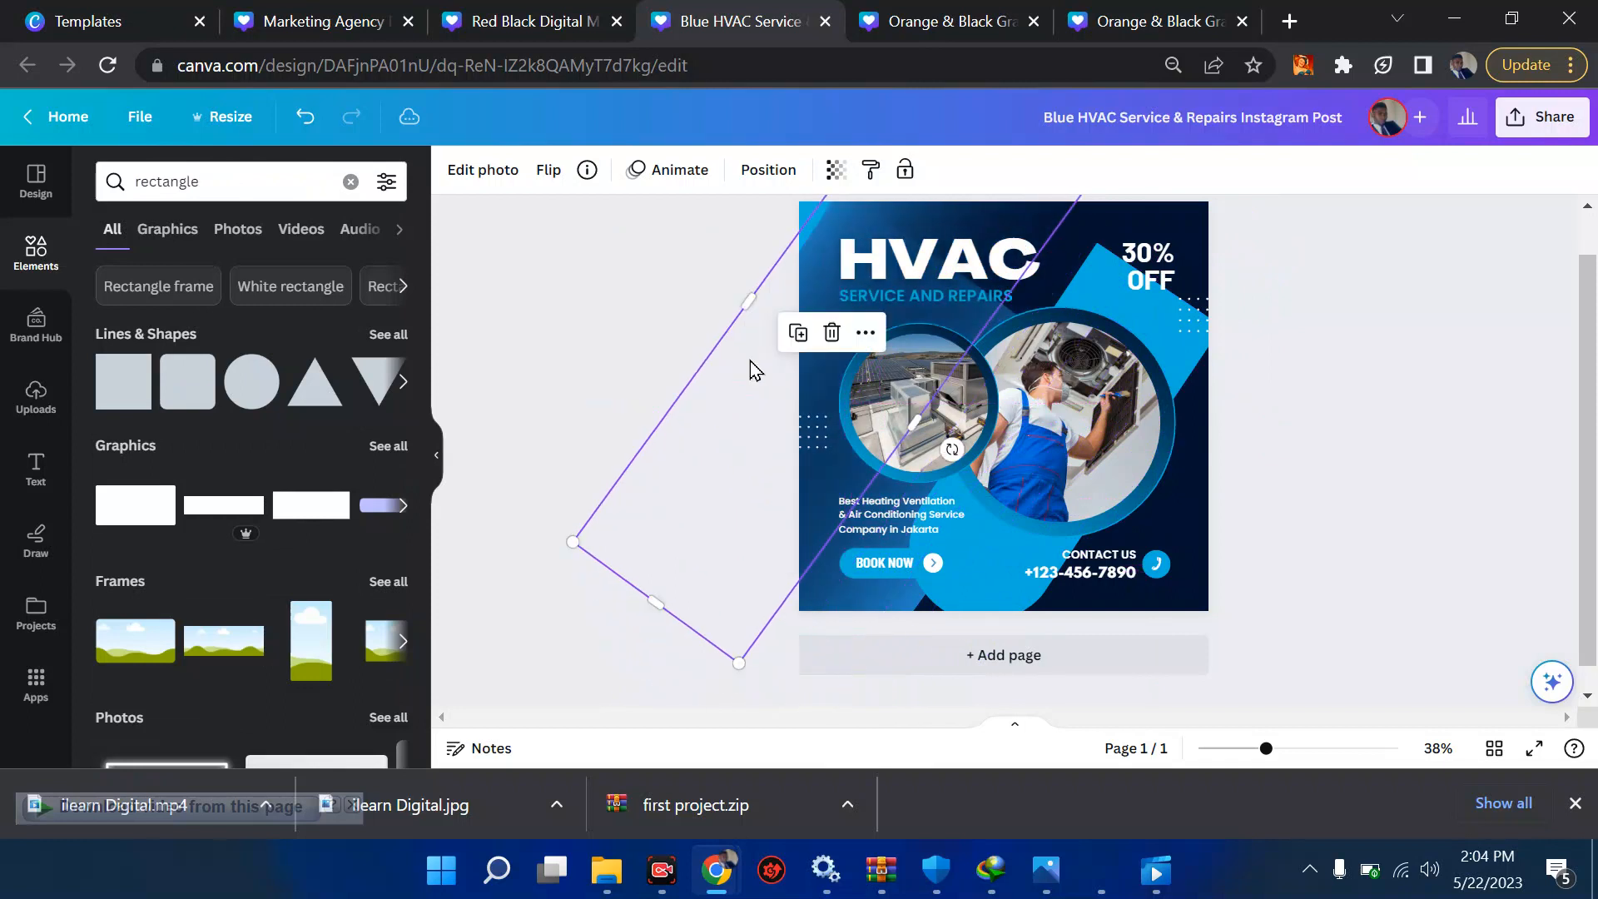
pyautogui.click(109, 394)
pyautogui.click(109, 403)
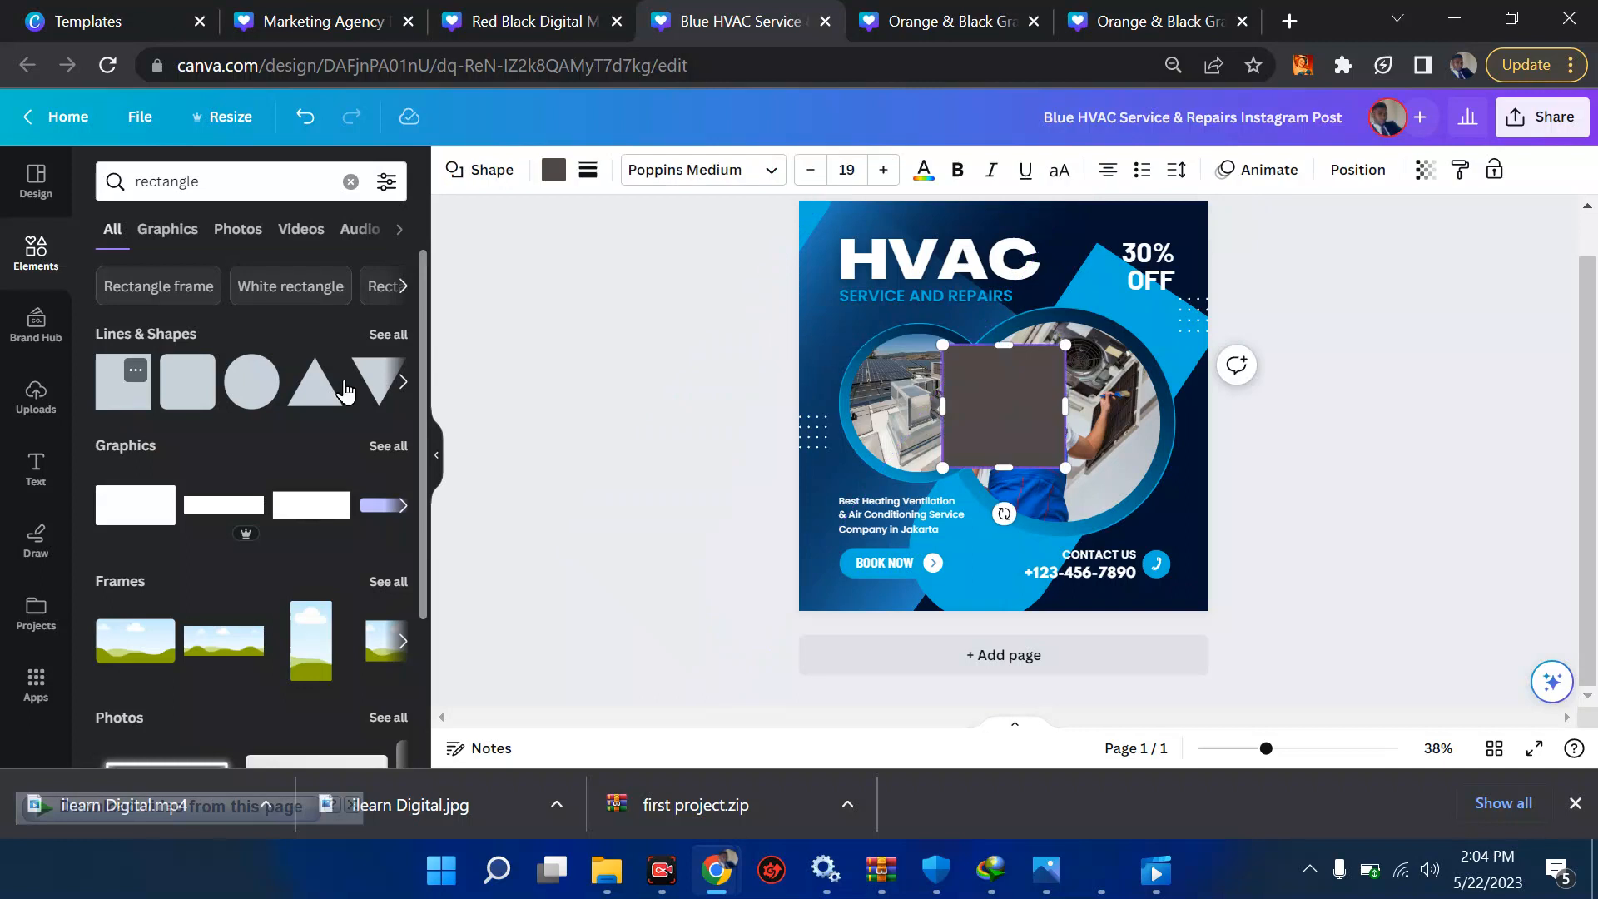
# - Rotate, stretch and move the gray square into a large slanted rectangle covering the post's left side, parallel to the blue gradient image
pyautogui.moveTo(1004, 516); pyautogui.dragTo(892, 522)
pyautogui.moveTo(1053, 373); pyautogui.dragTo(1145, 228)
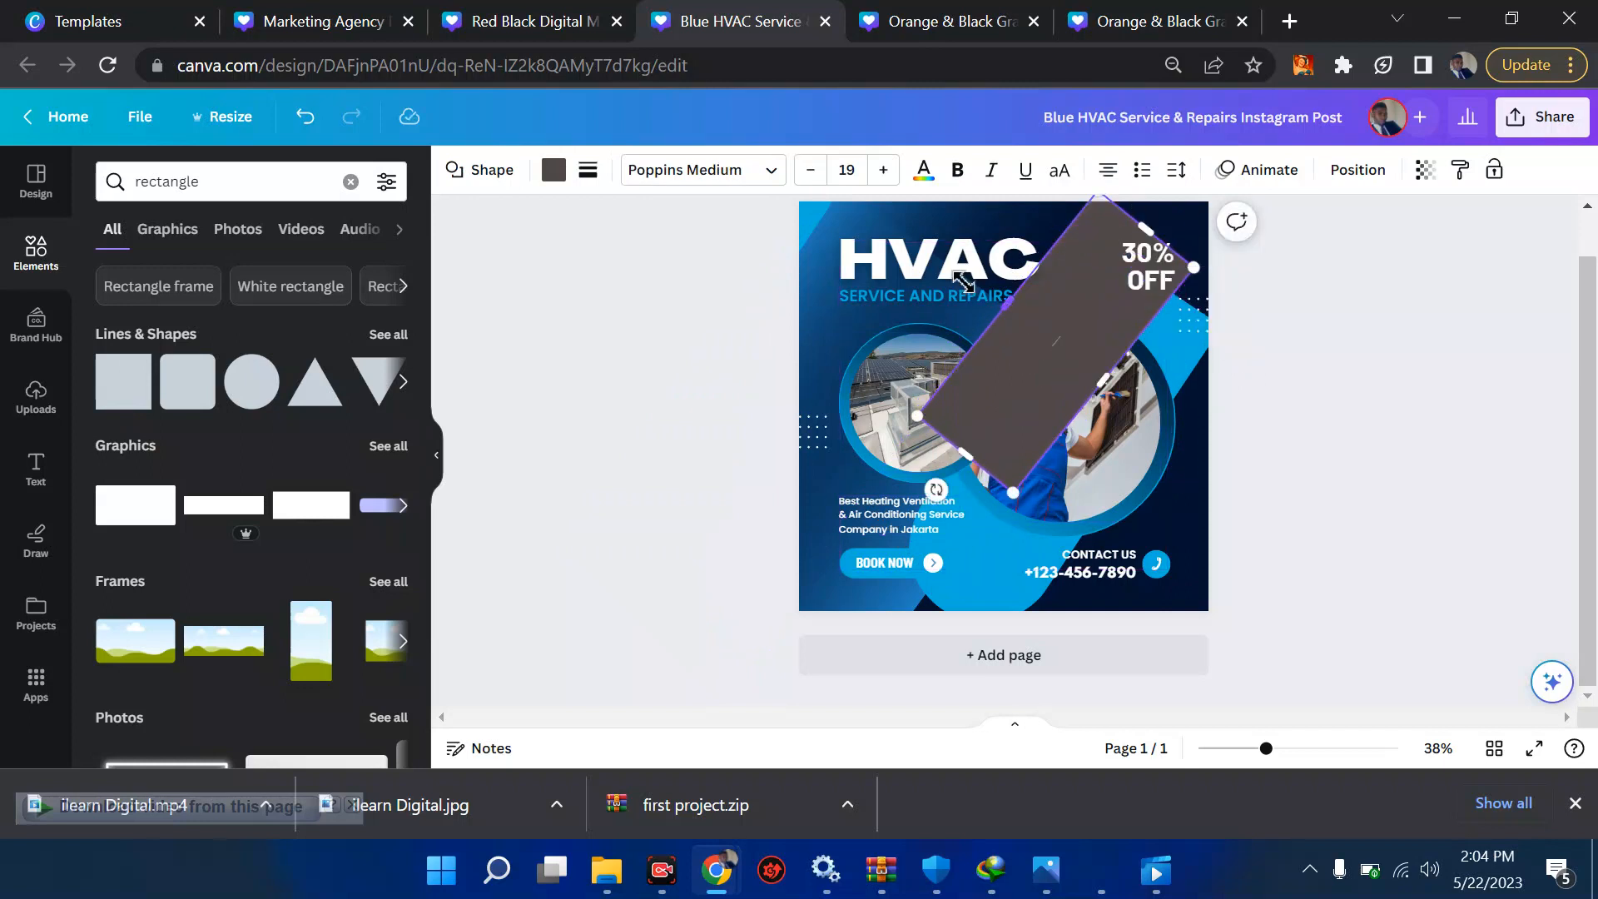
pyautogui.moveTo(1012, 315); pyautogui.dragTo(935, 275)
pyautogui.moveTo(932, 427); pyautogui.dragTo(773, 518)
pyautogui.moveTo(880, 439); pyautogui.dragTo(771, 407)
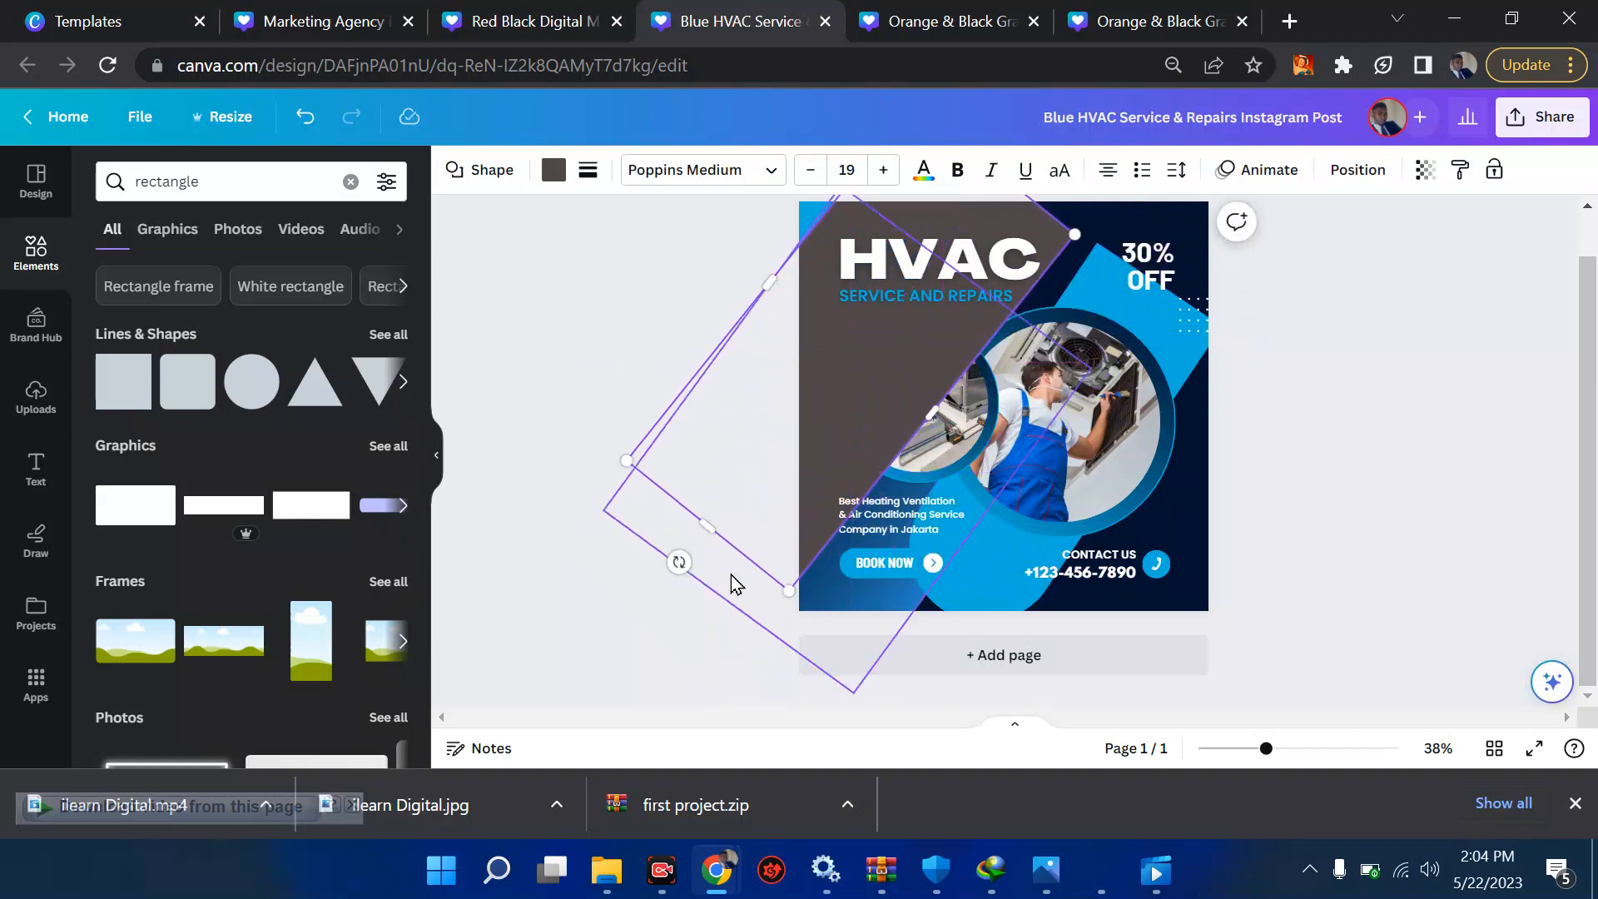
pyautogui.moveTo(679, 561); pyautogui.dragTo(687, 566)
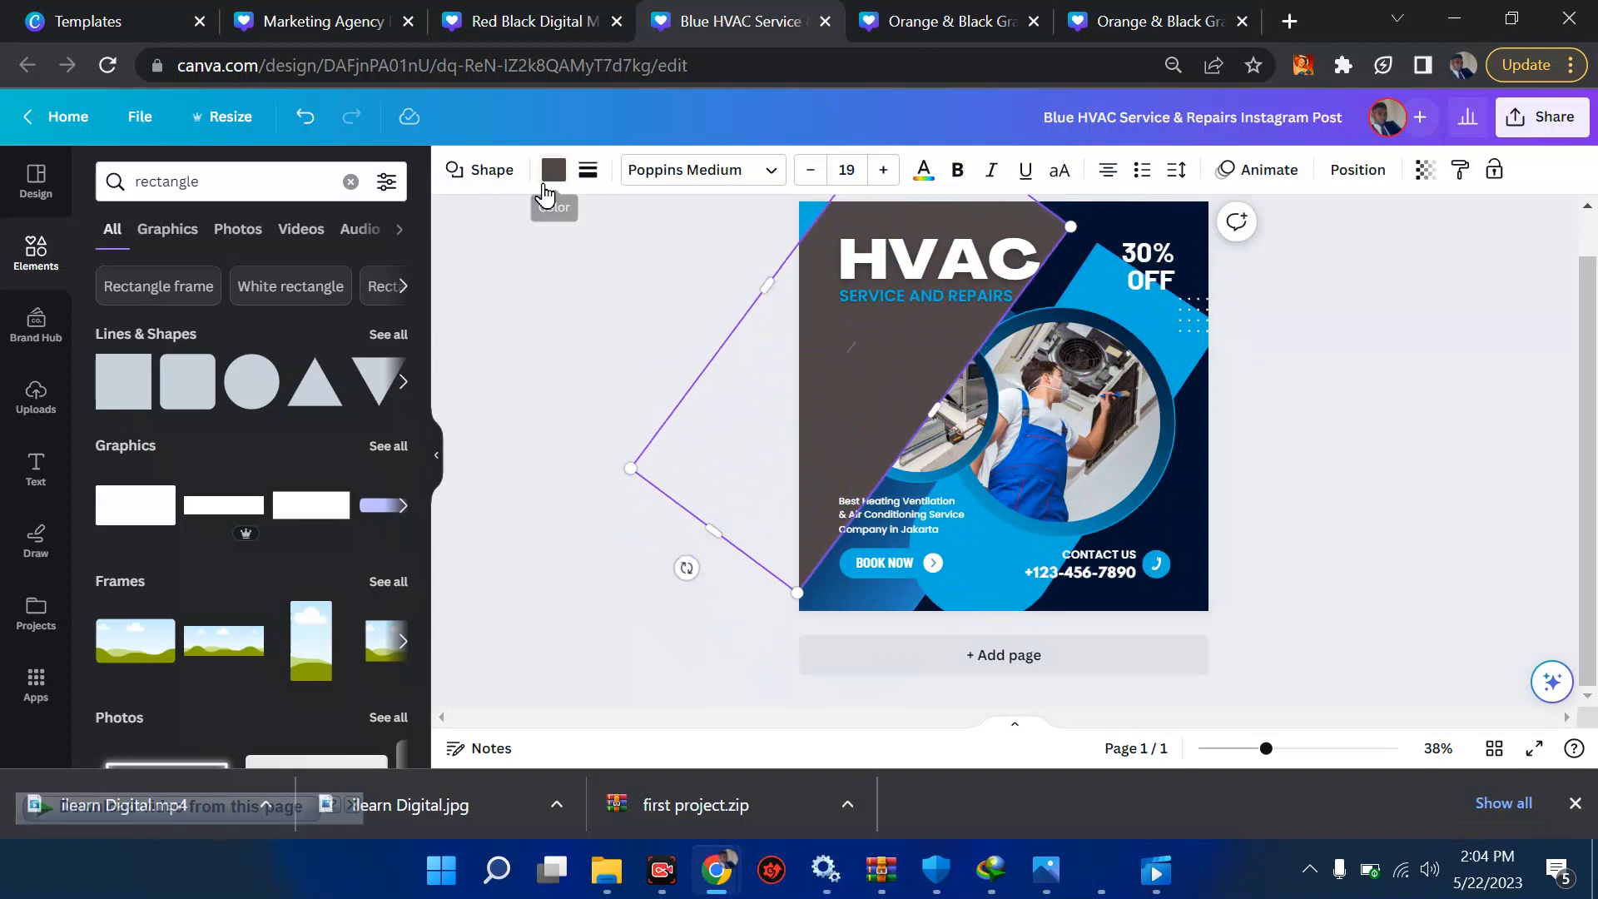
# - Fill the large slanted rectangle with the black-to-blue linear gradient
pyautogui.click(552, 172)
pyautogui.scroll(-6, 166, 566)
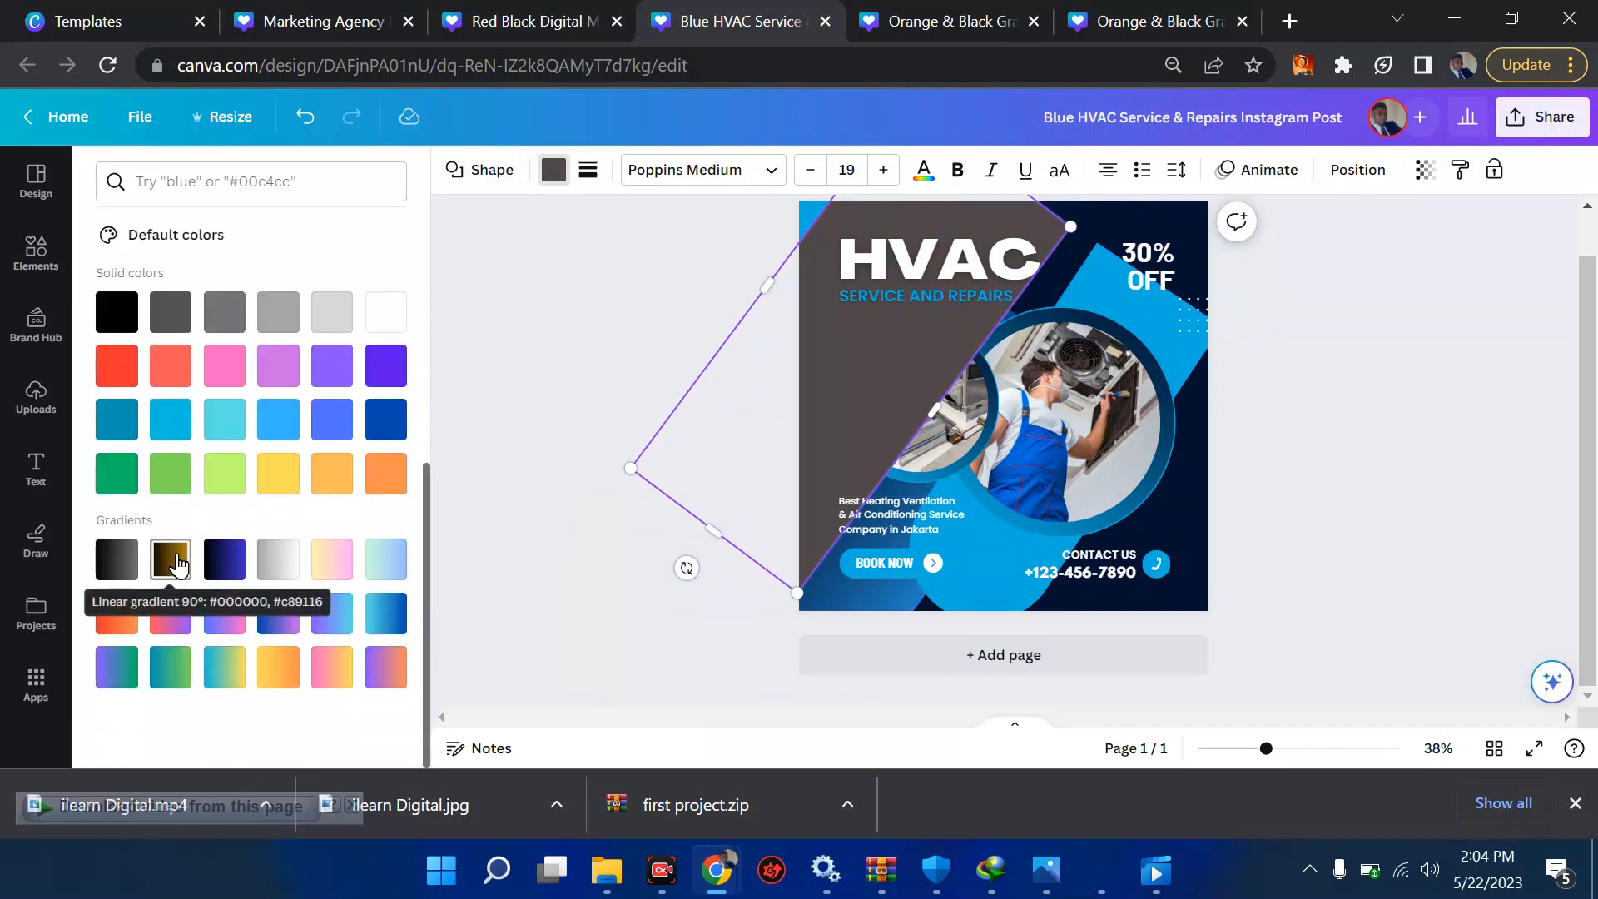
pyautogui.click(230, 571)
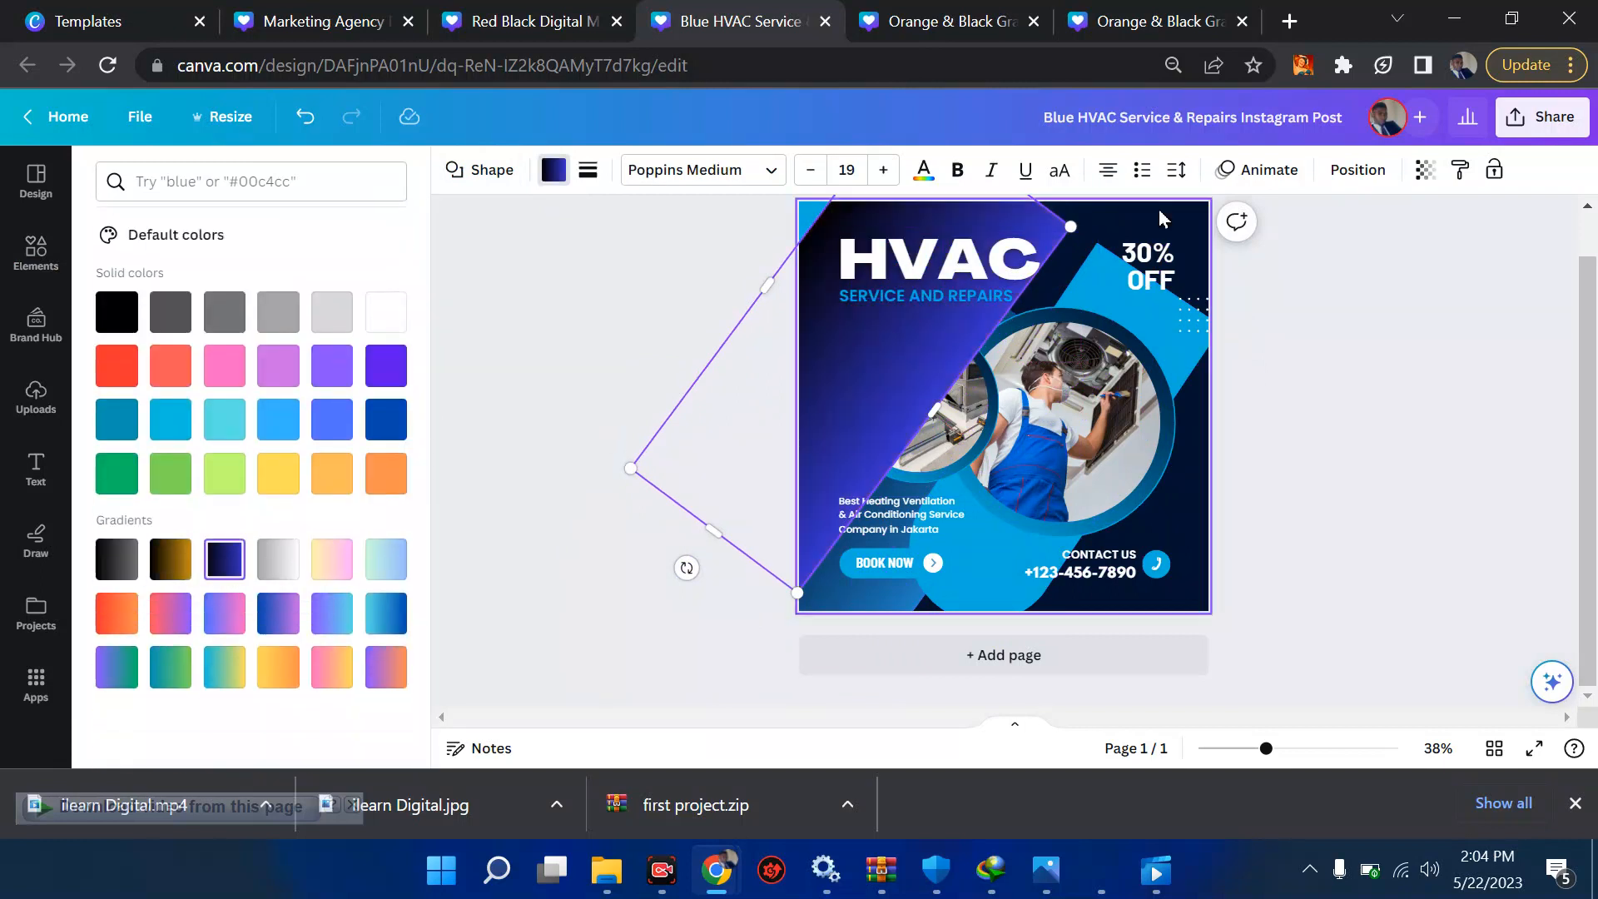
# - Lower the slanted gradient rectangle's opacity and adjust its placement over the post's background
pyautogui.click(1425, 171)
pyautogui.moveTo(1348, 250); pyautogui.dragTo(1258, 261)
pyautogui.moveTo(845, 325); pyautogui.dragTo(918, 436)
pyautogui.moveTo(999, 500); pyautogui.dragTo(998, 494)
pyautogui.press('Escape')
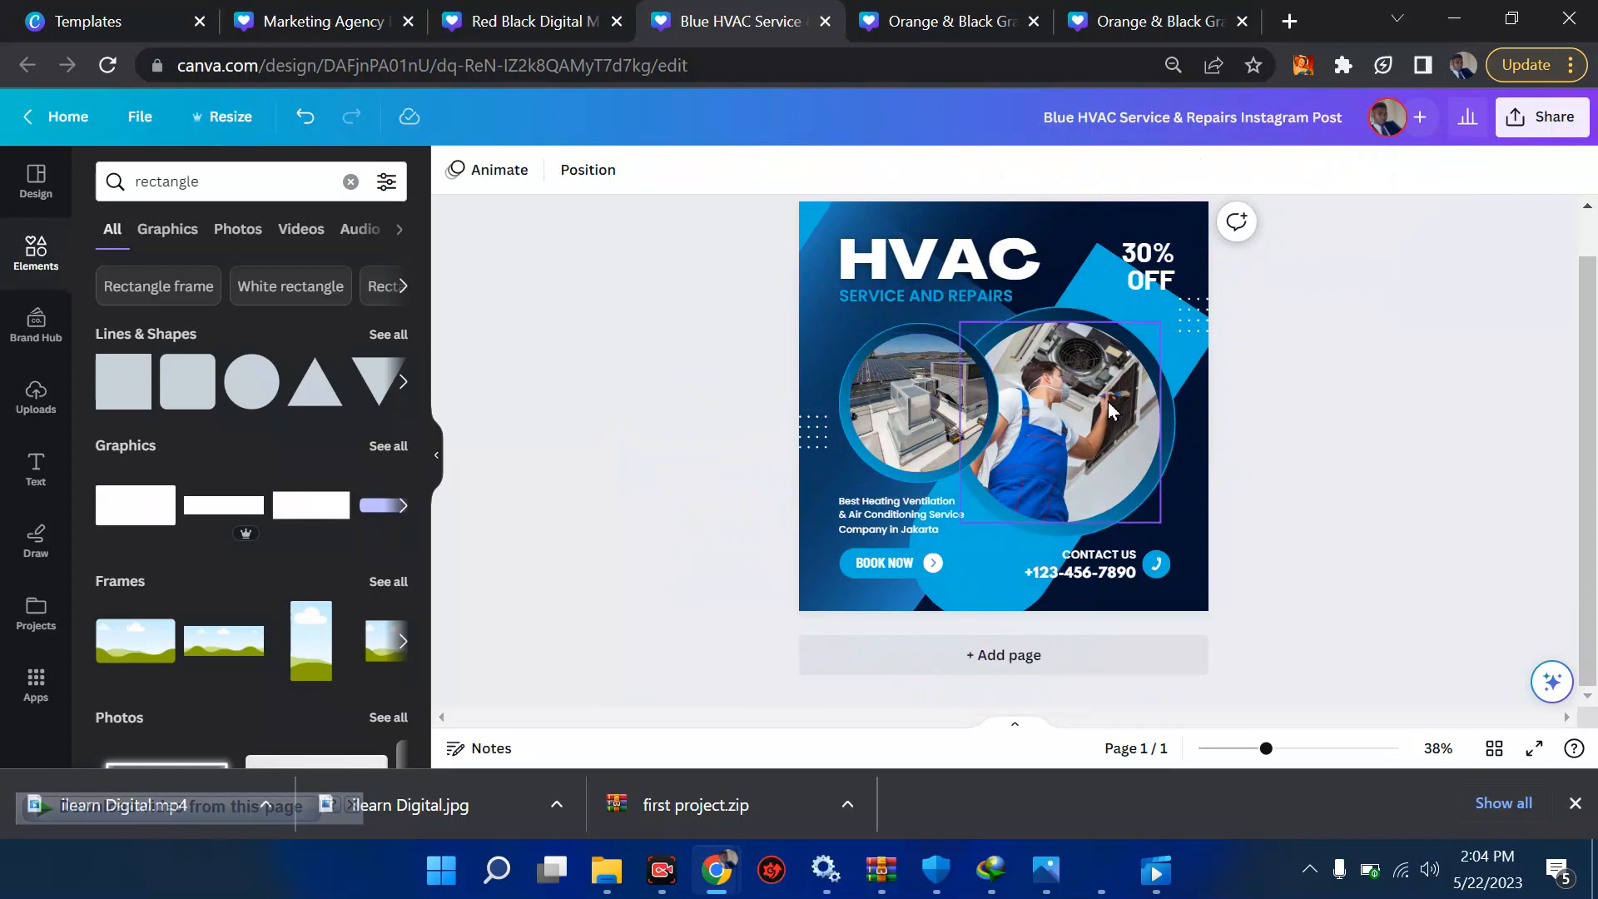
# - Detach the technician photo from the larger circular frame and move it down and left, partly off the page
pyautogui.click(1115, 375)
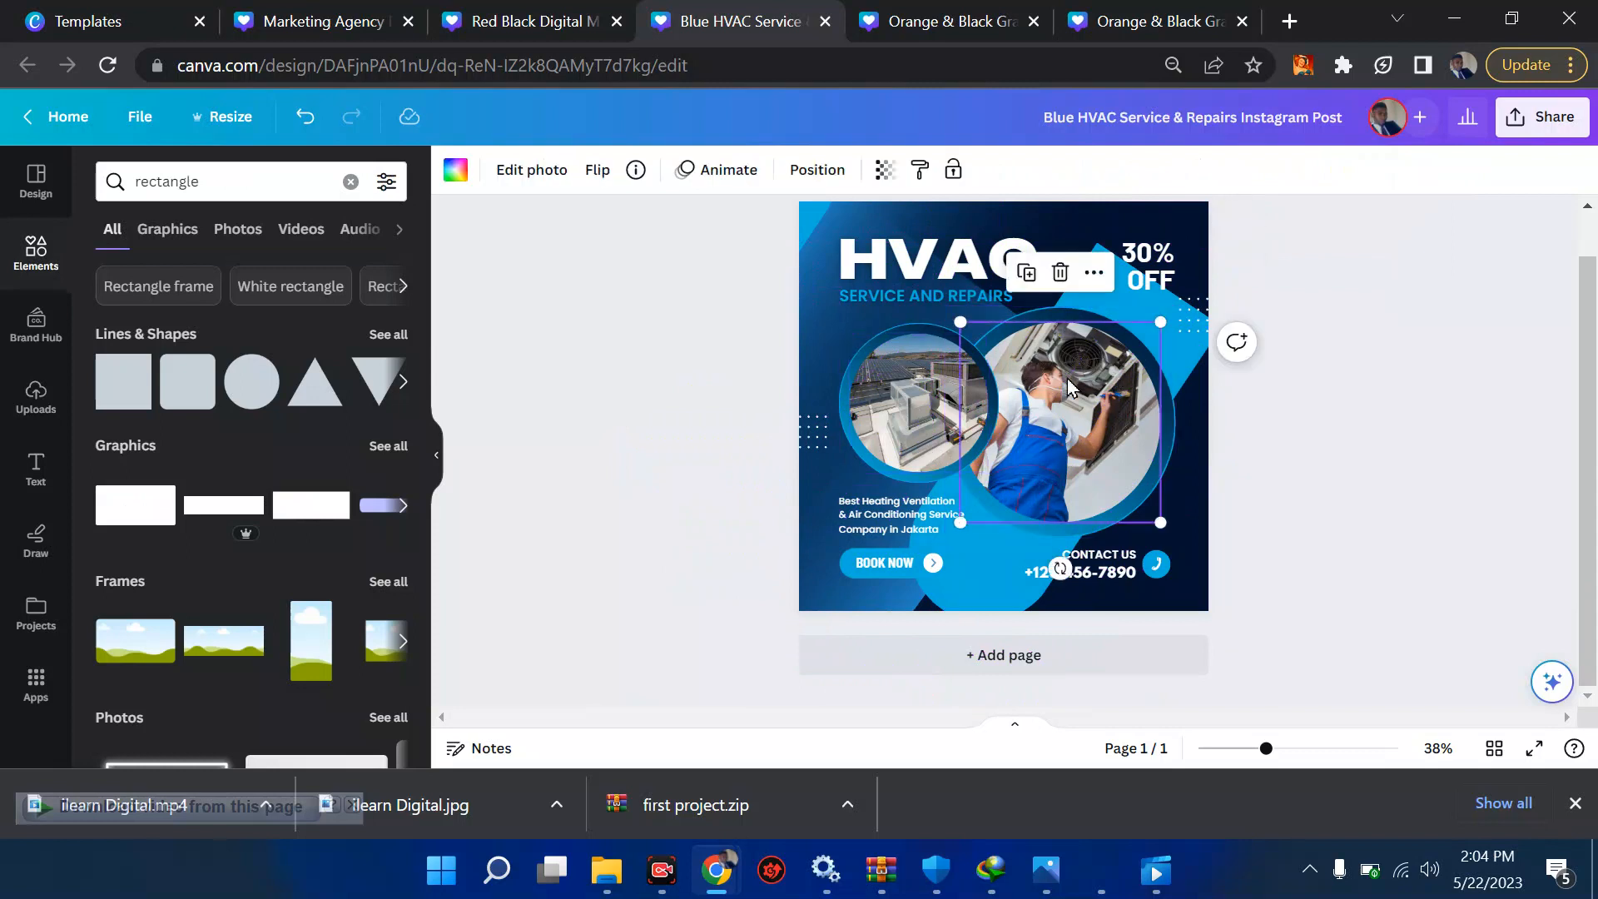
pyautogui.click(1174, 457)
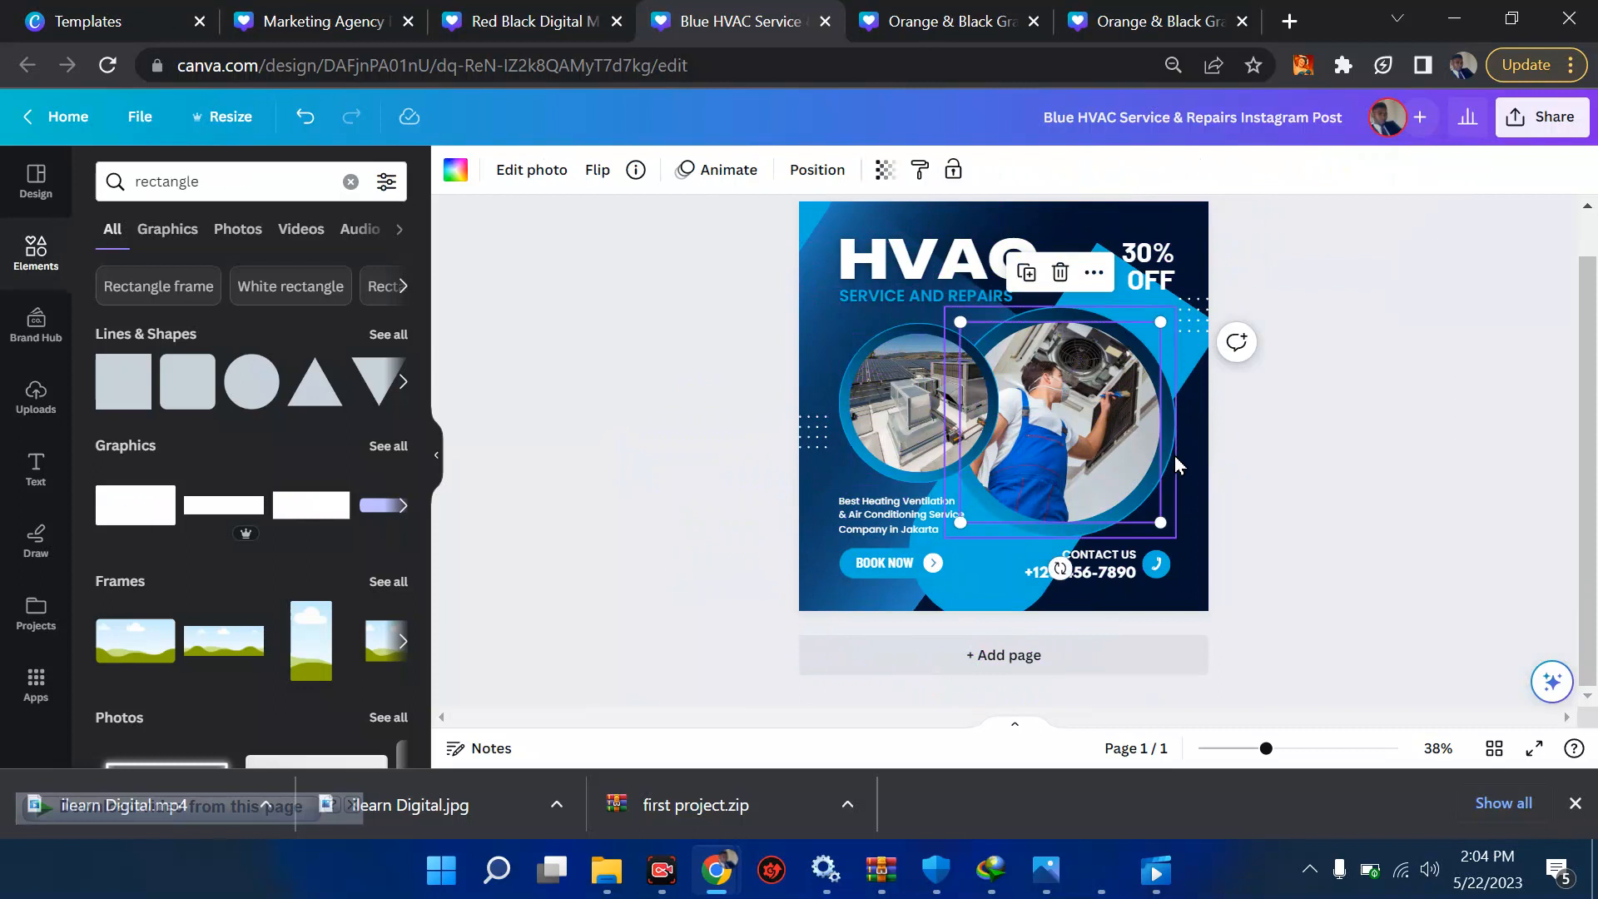
pyautogui.rightClick(1085, 422)
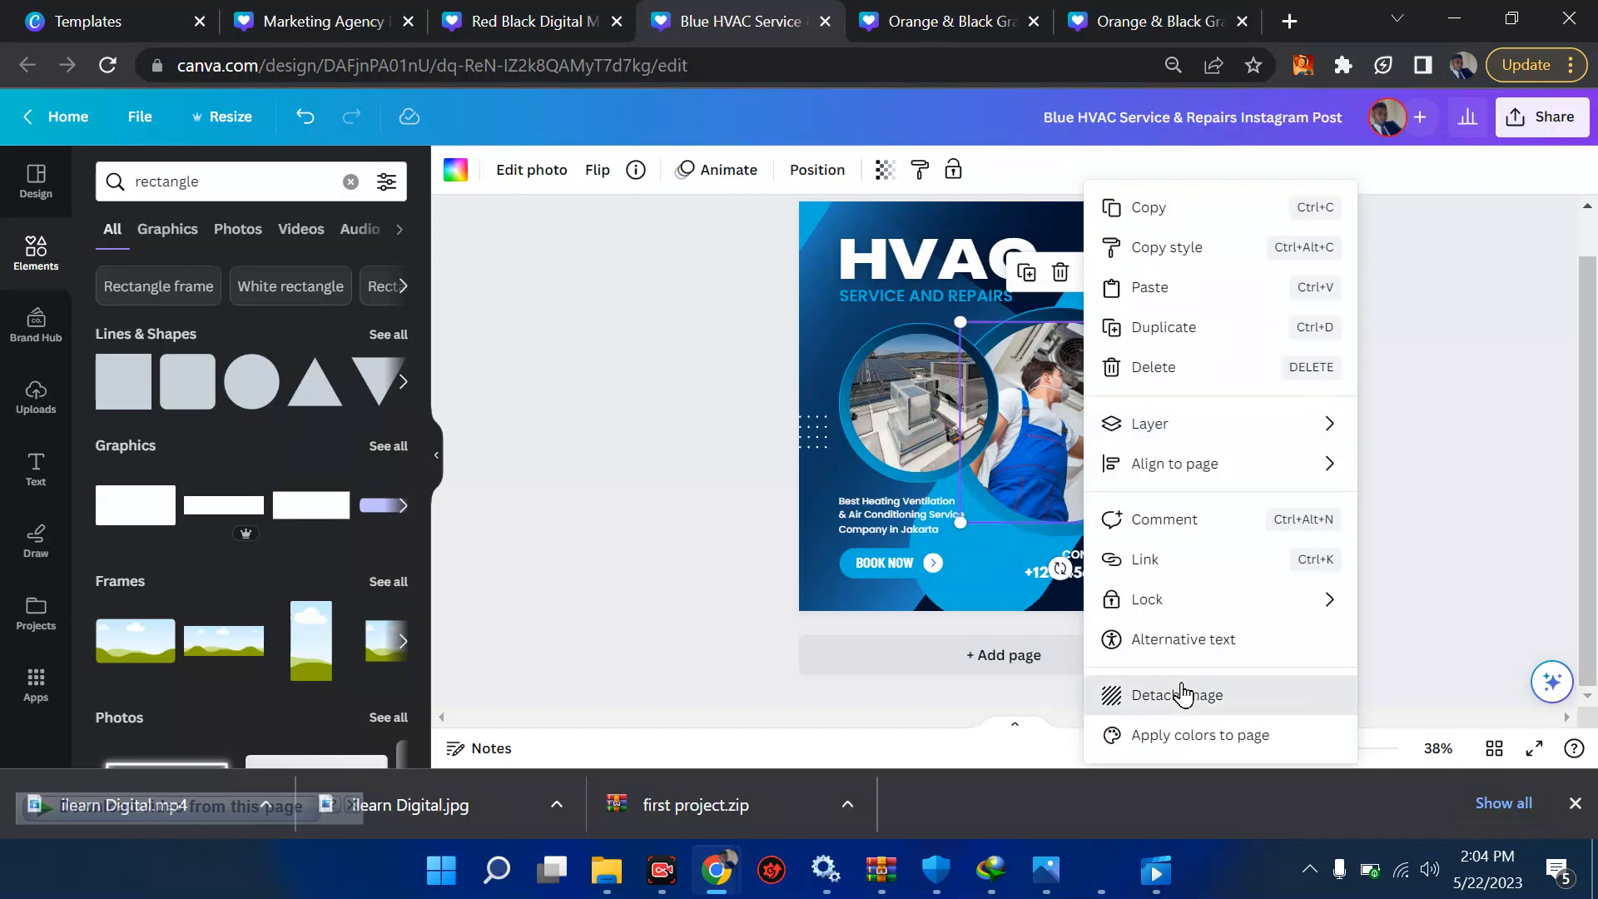
pyautogui.click(1183, 692)
pyautogui.moveTo(1011, 451); pyautogui.dragTo(759, 589)
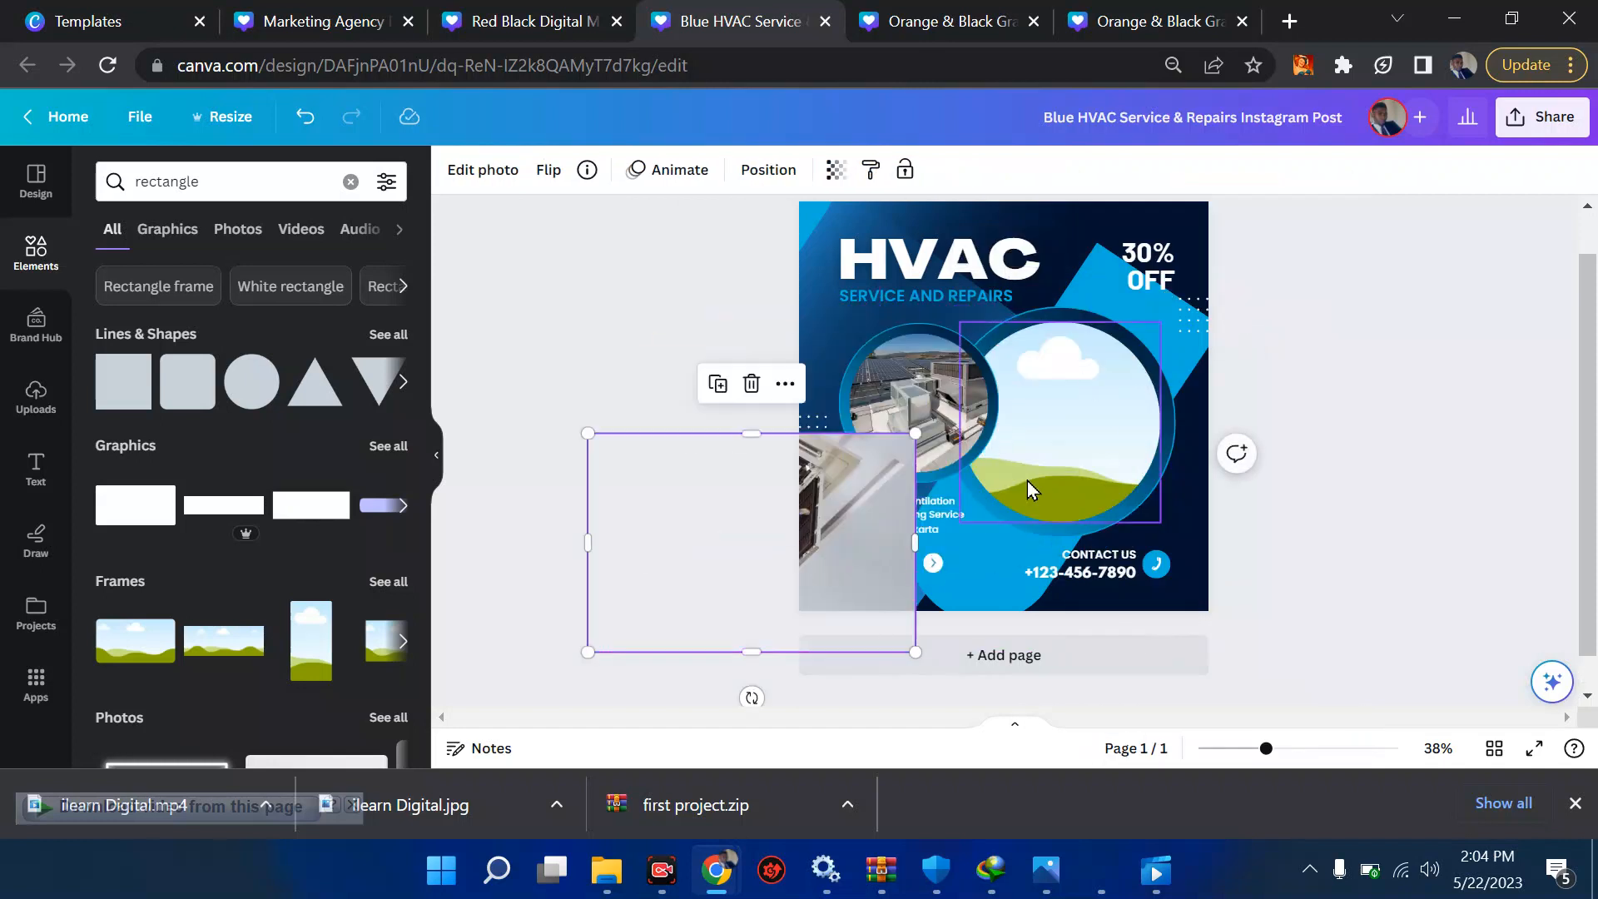
# - Replace the element search with "frame" and show all matching frames
pyautogui.click(223, 183)
pyautogui.press('BackSpace')
pyautogui.press('BackSpace')
pyautogui.press('BackSpace')
pyautogui.press('BackSpace')
pyautogui.press('BackSpace')
pyautogui.press('BackSpace')
pyautogui.press('BackSpace')
pyautogui.press('BackSpace')
pyautogui.press('BackSpace')
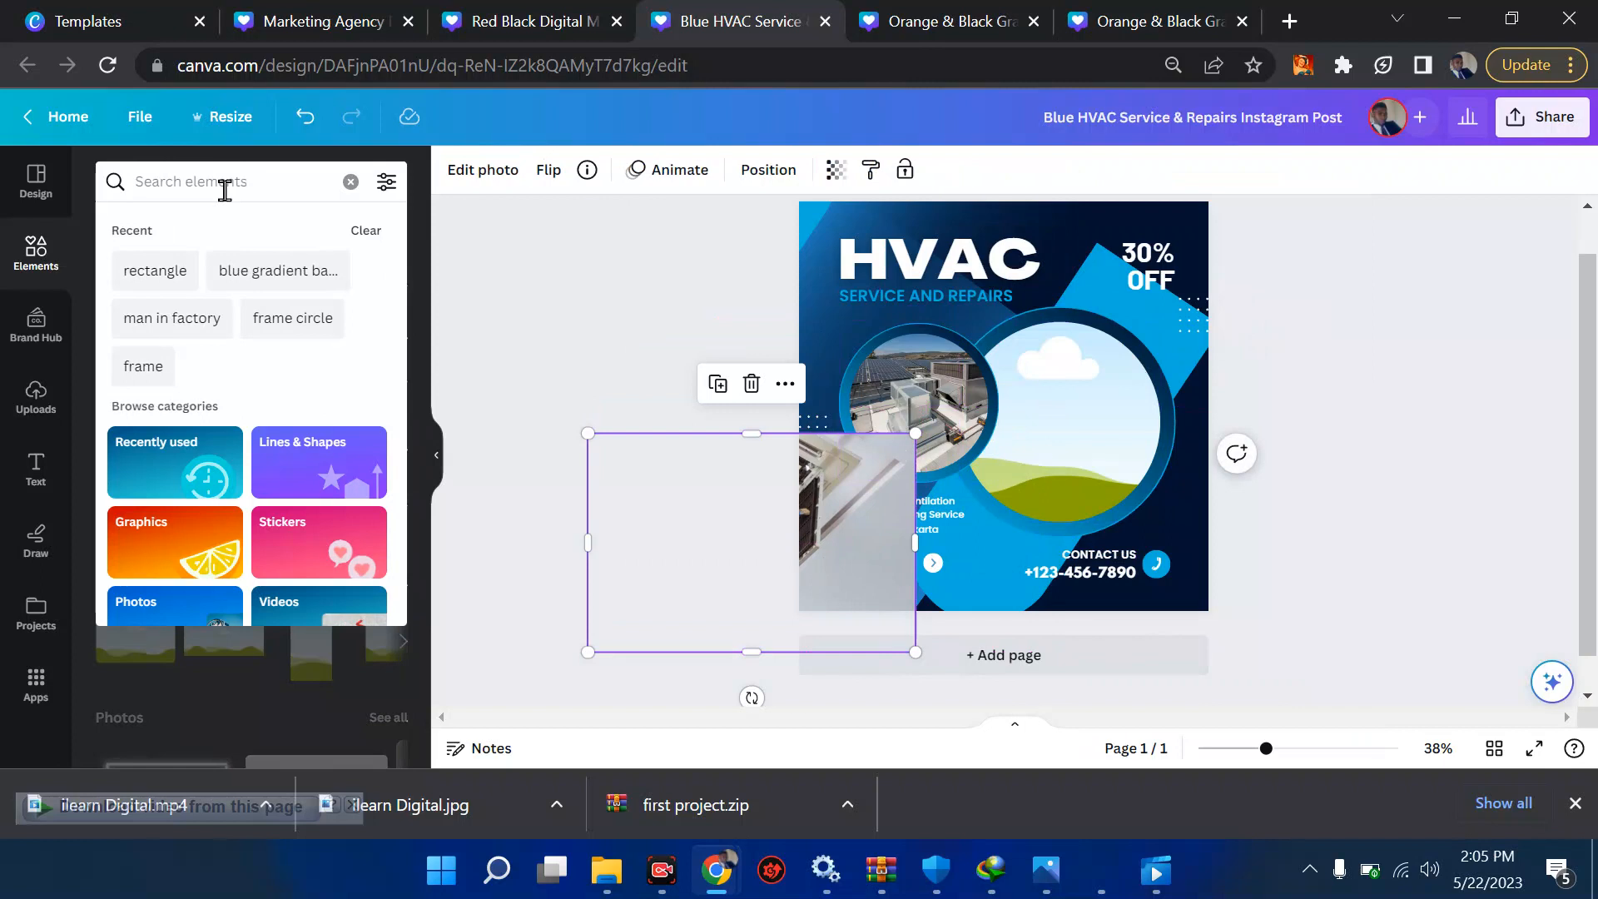
pyautogui.click(150, 368)
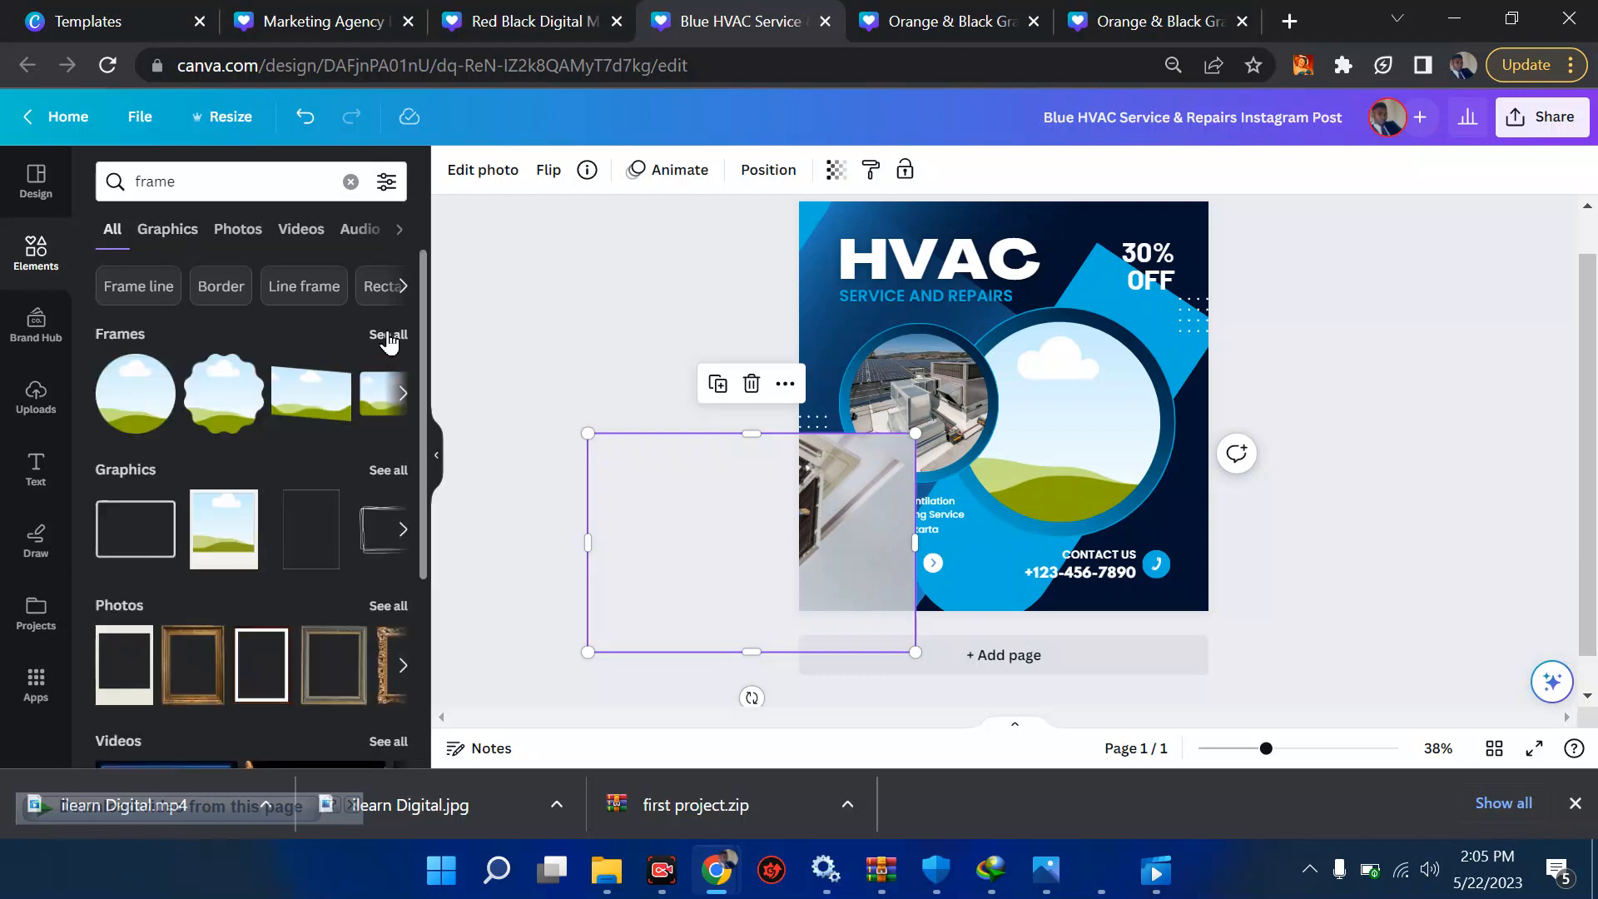
pyautogui.click(388, 336)
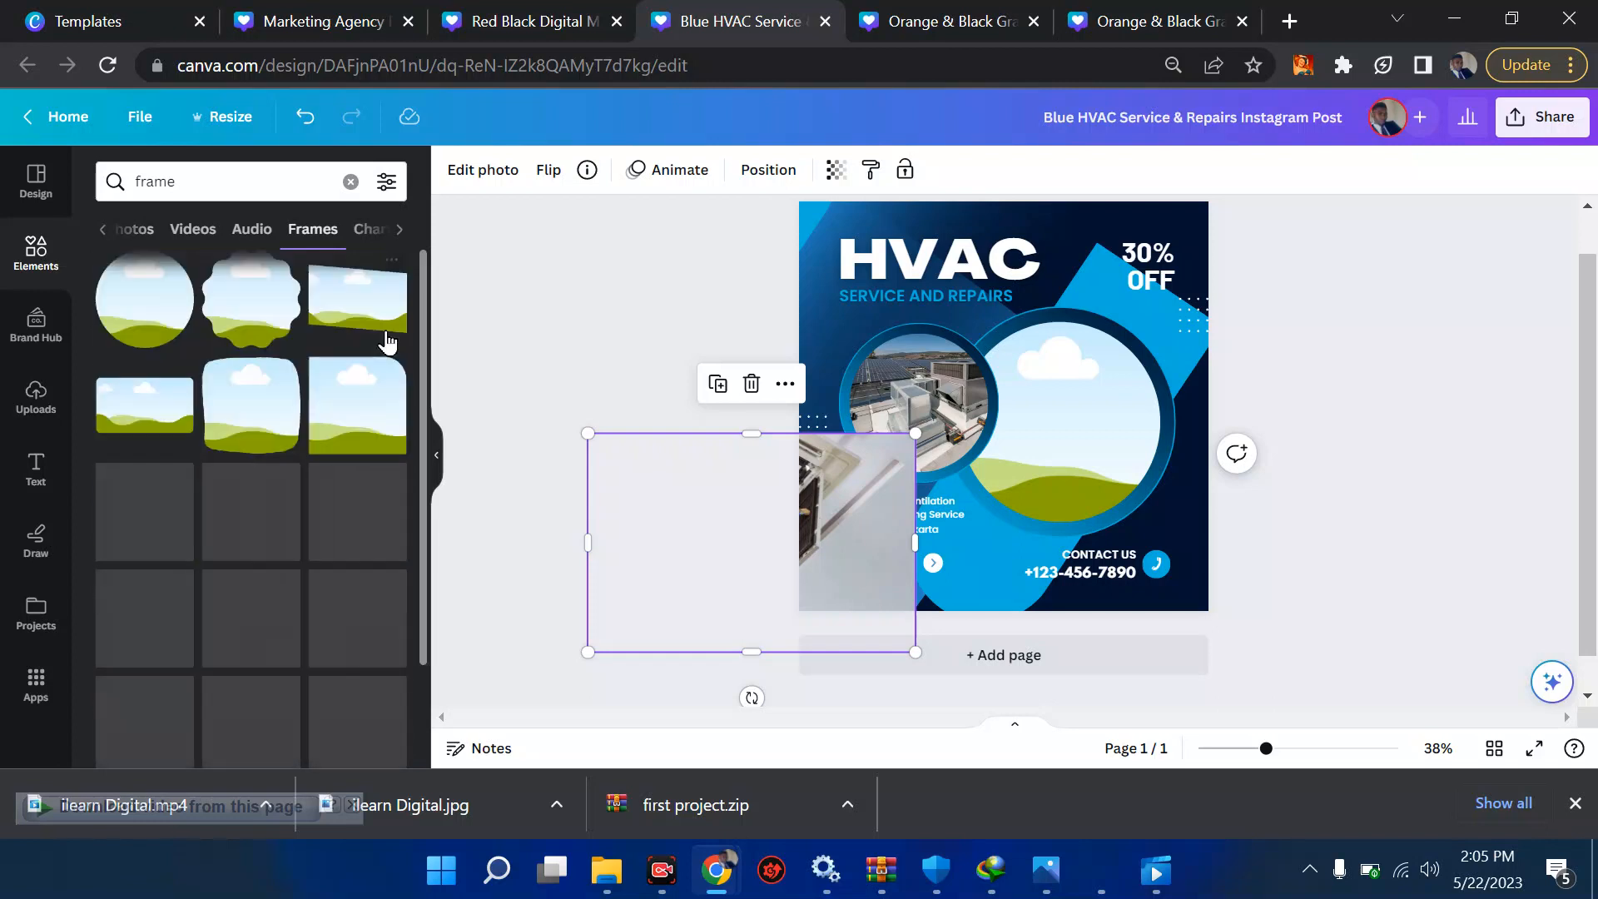
# - Add the circular frame with a thick ring border, fill it with the detached technician photo, and position it overlapping both circles
pyautogui.scroll(-5, 322, 427)
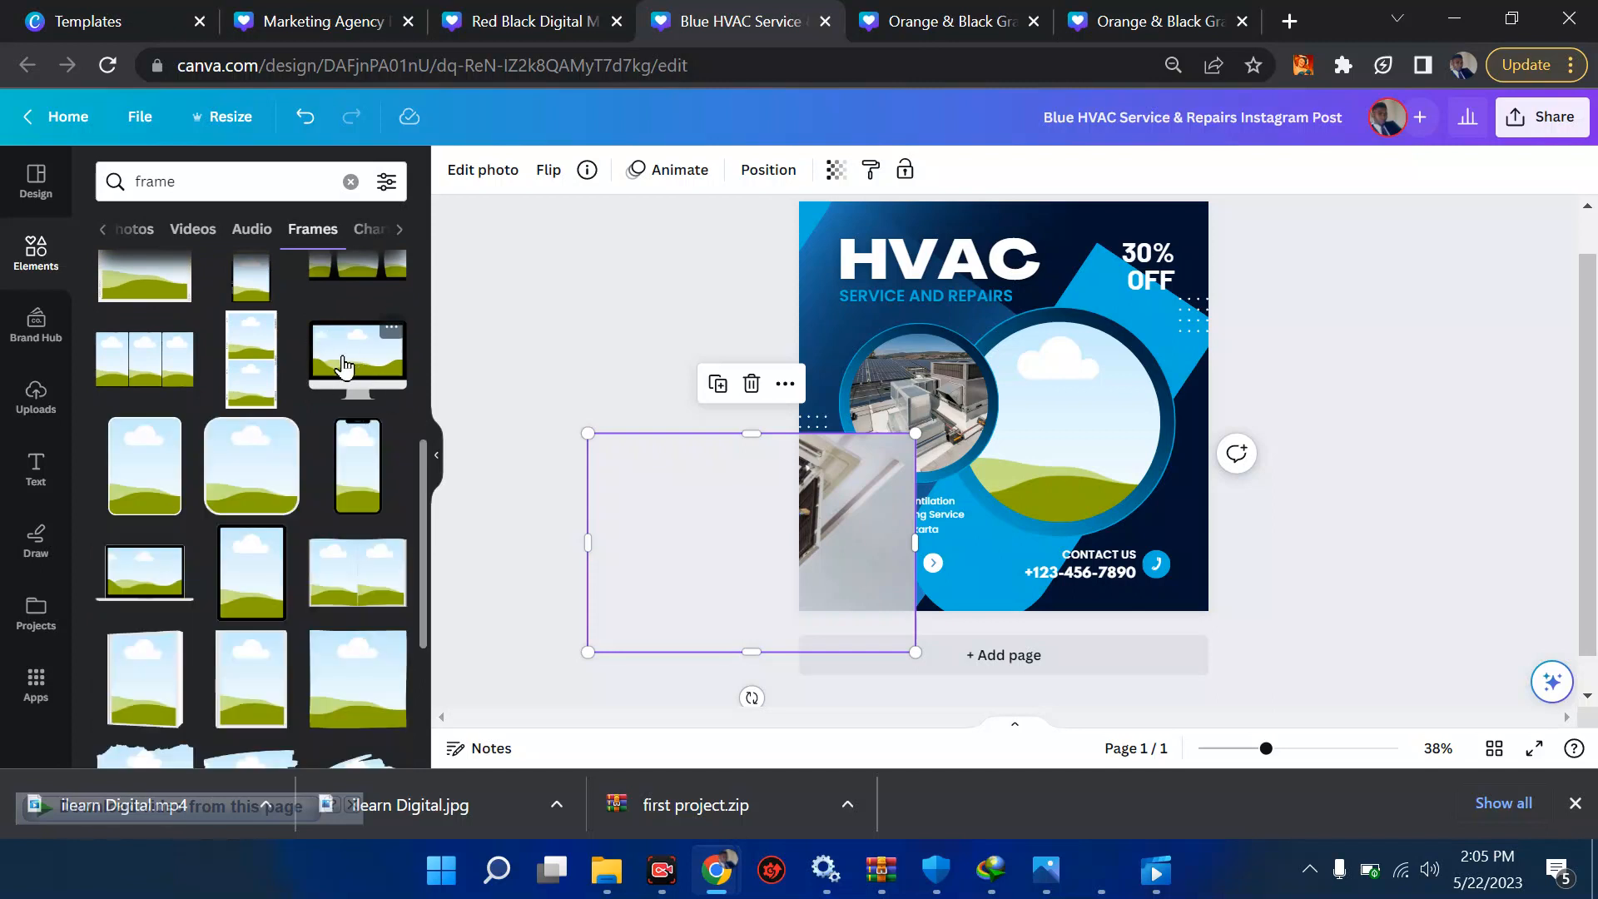
pyautogui.scroll(-3, 180, 493)
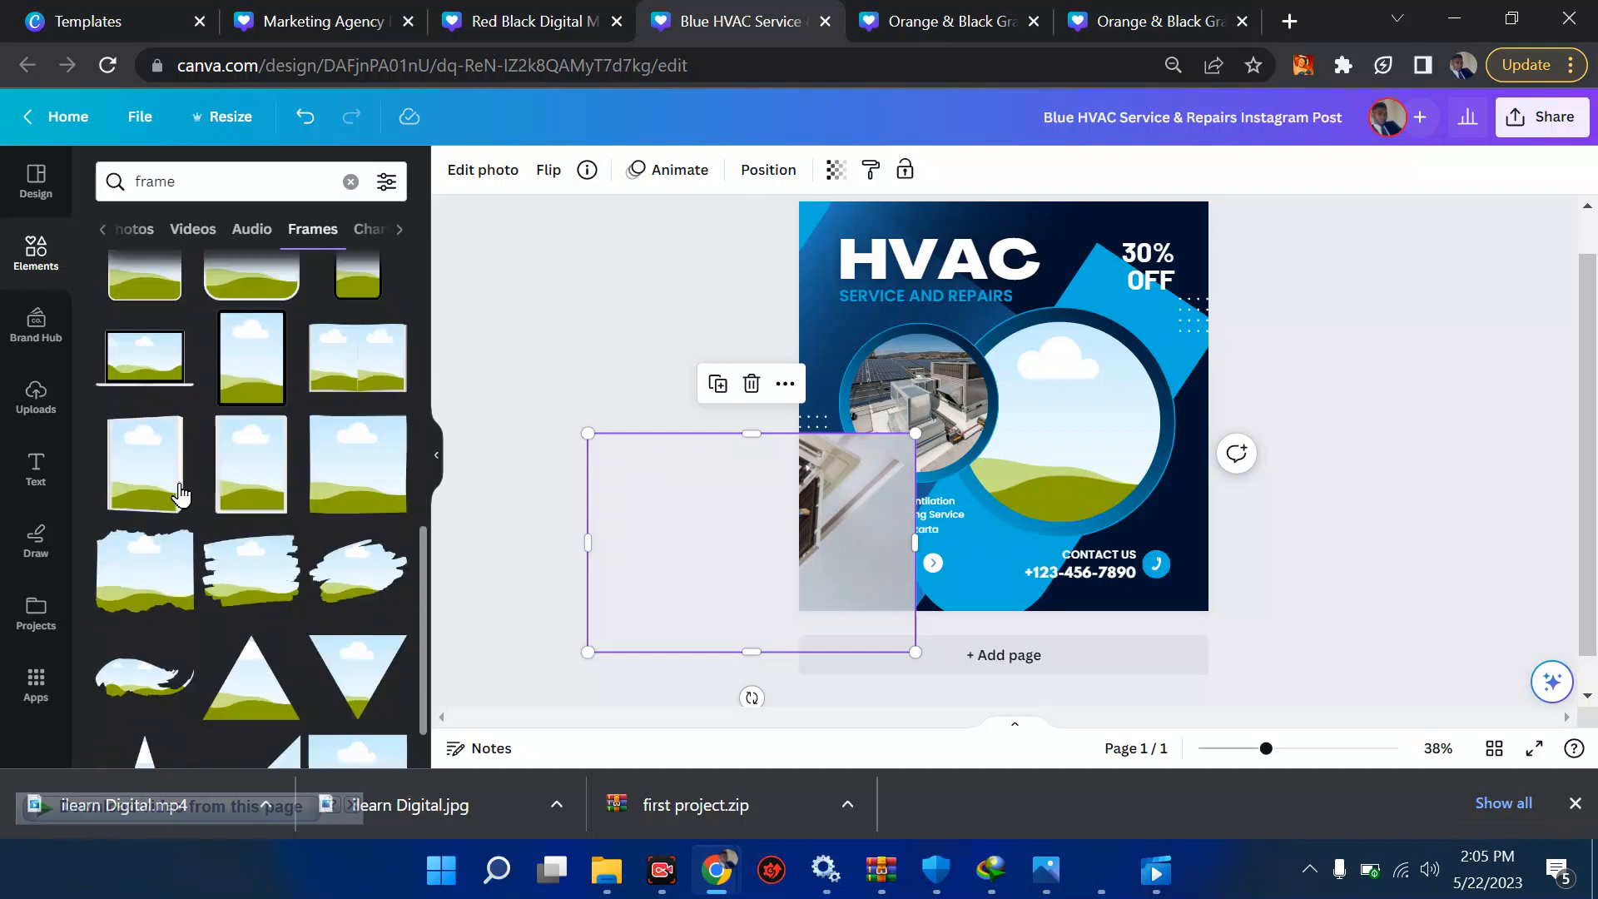
pyautogui.scroll(-5, 180, 494)
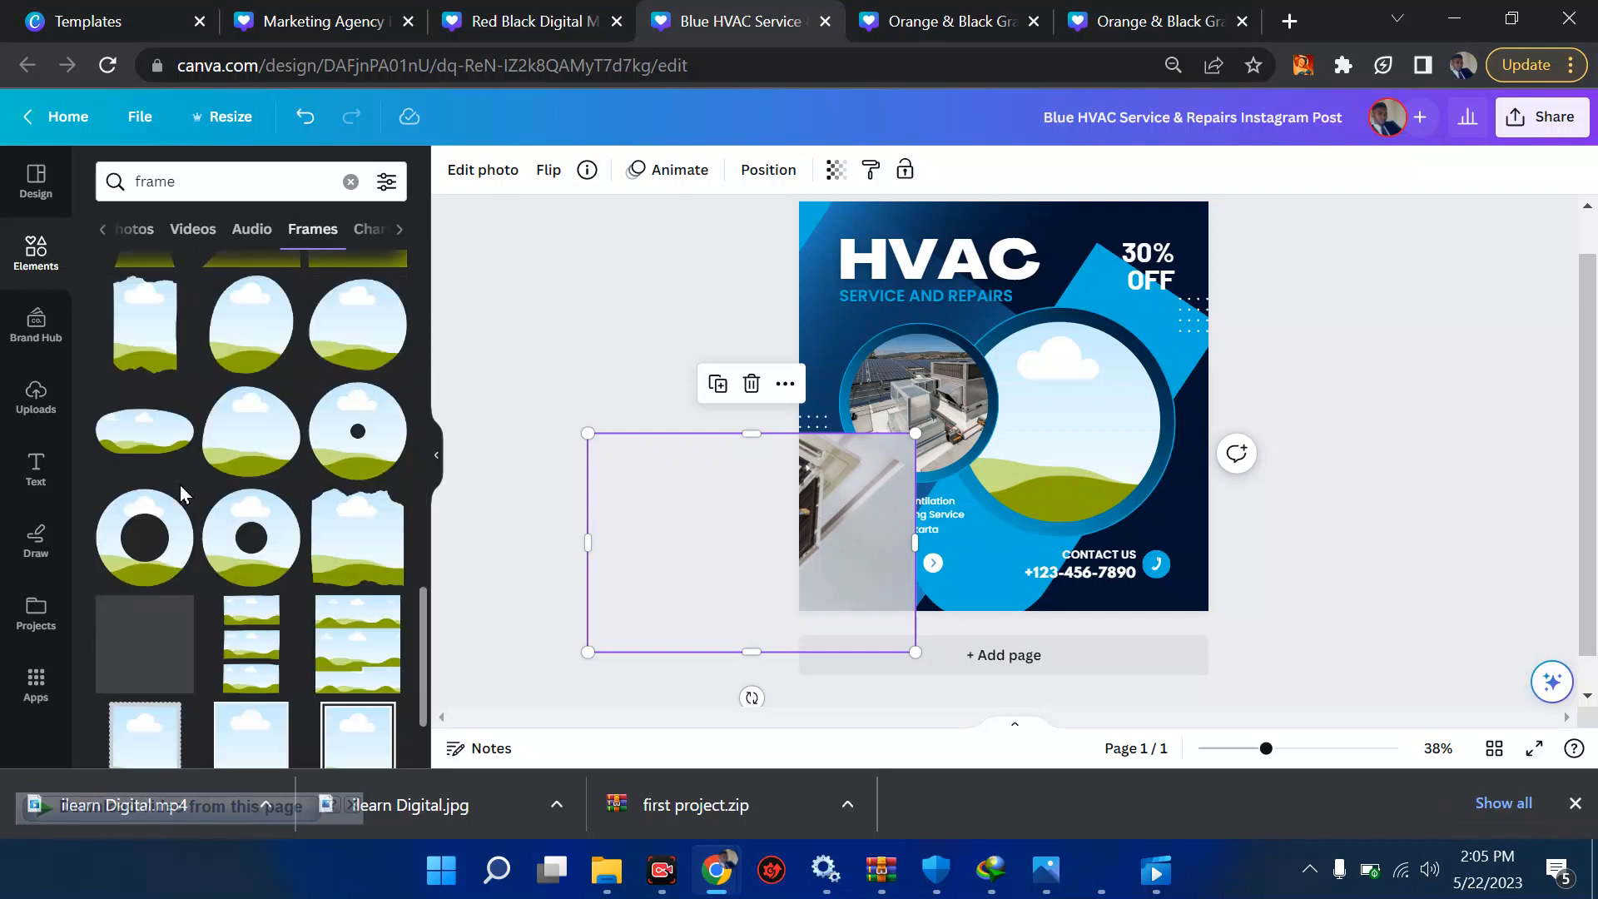
pyautogui.scroll(4, 314, 457)
pyautogui.scroll(-8, 314, 457)
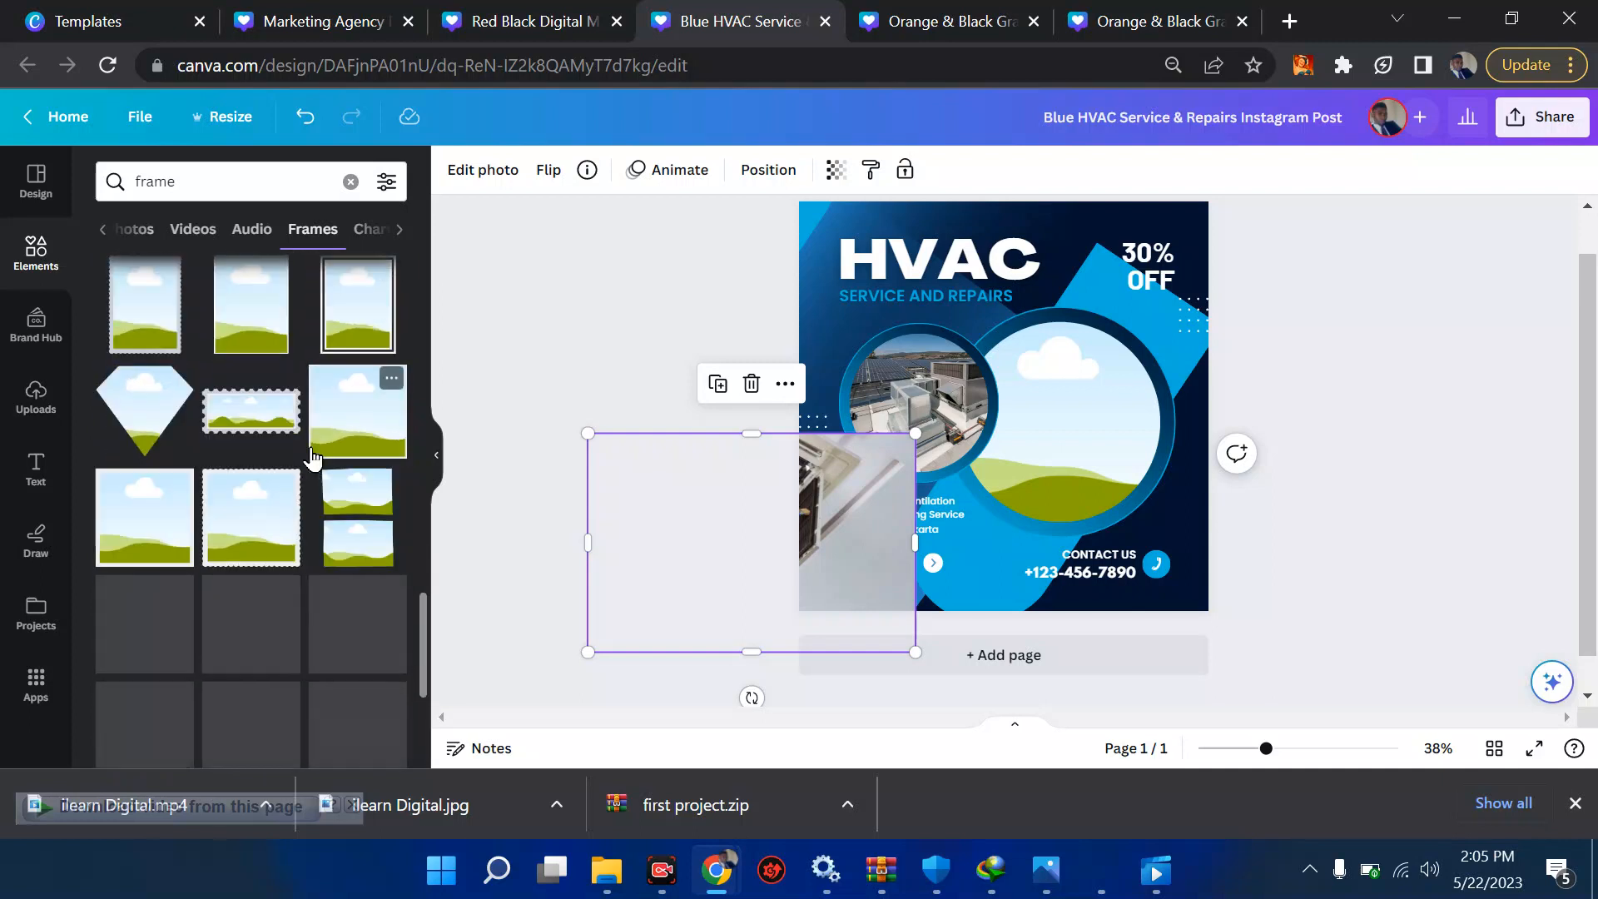
pyautogui.scroll(-2, 313, 456)
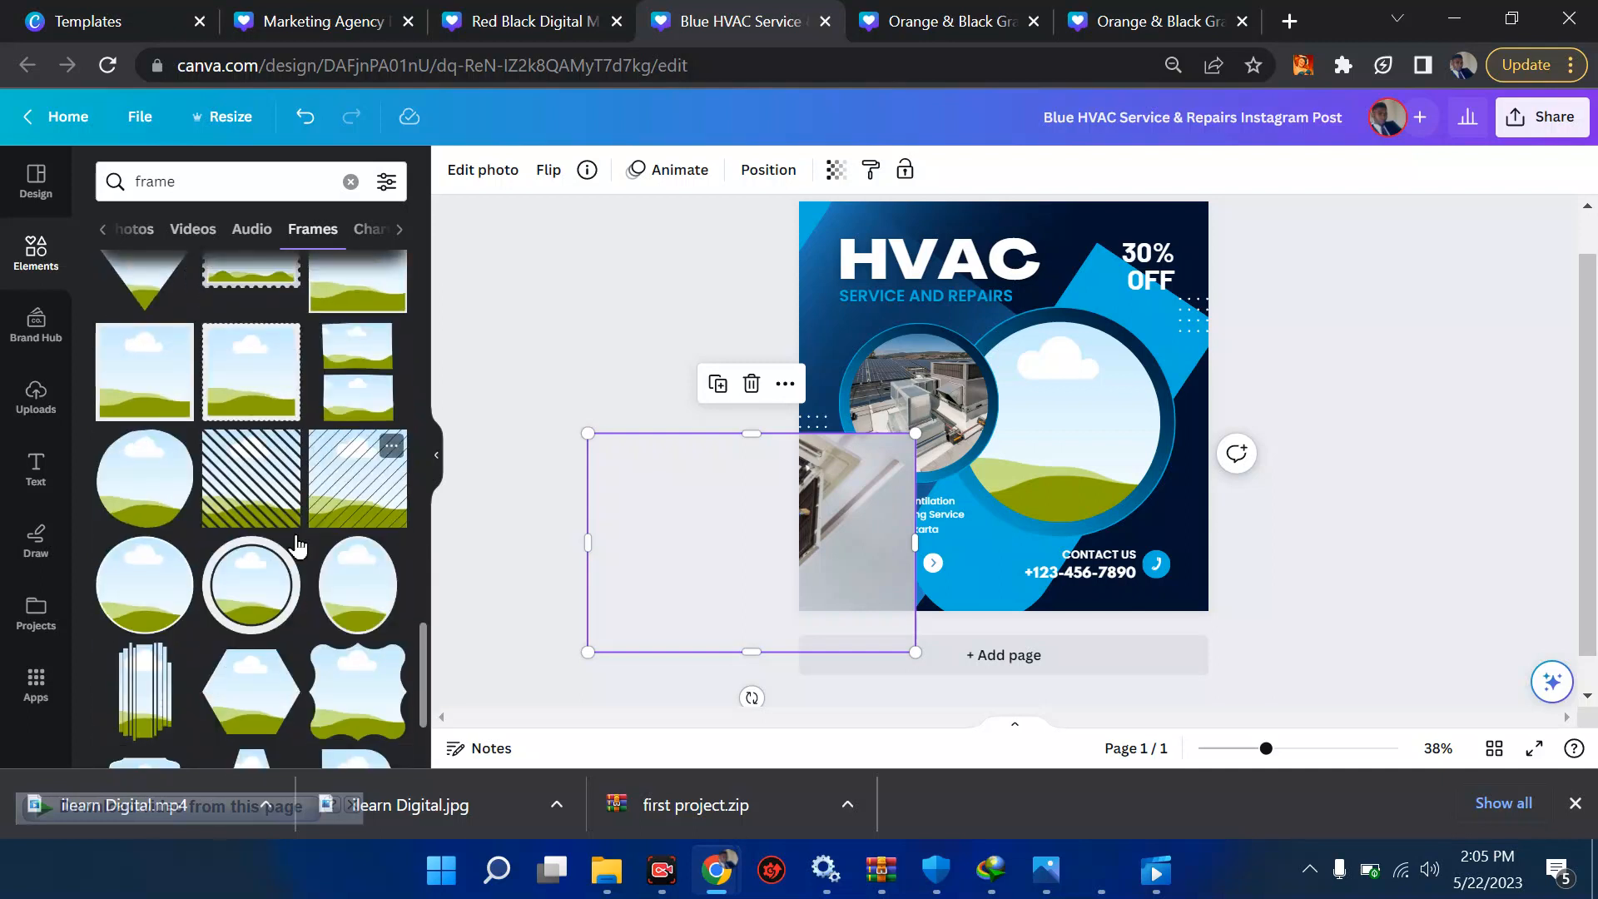
pyautogui.scroll(-2, 257, 603)
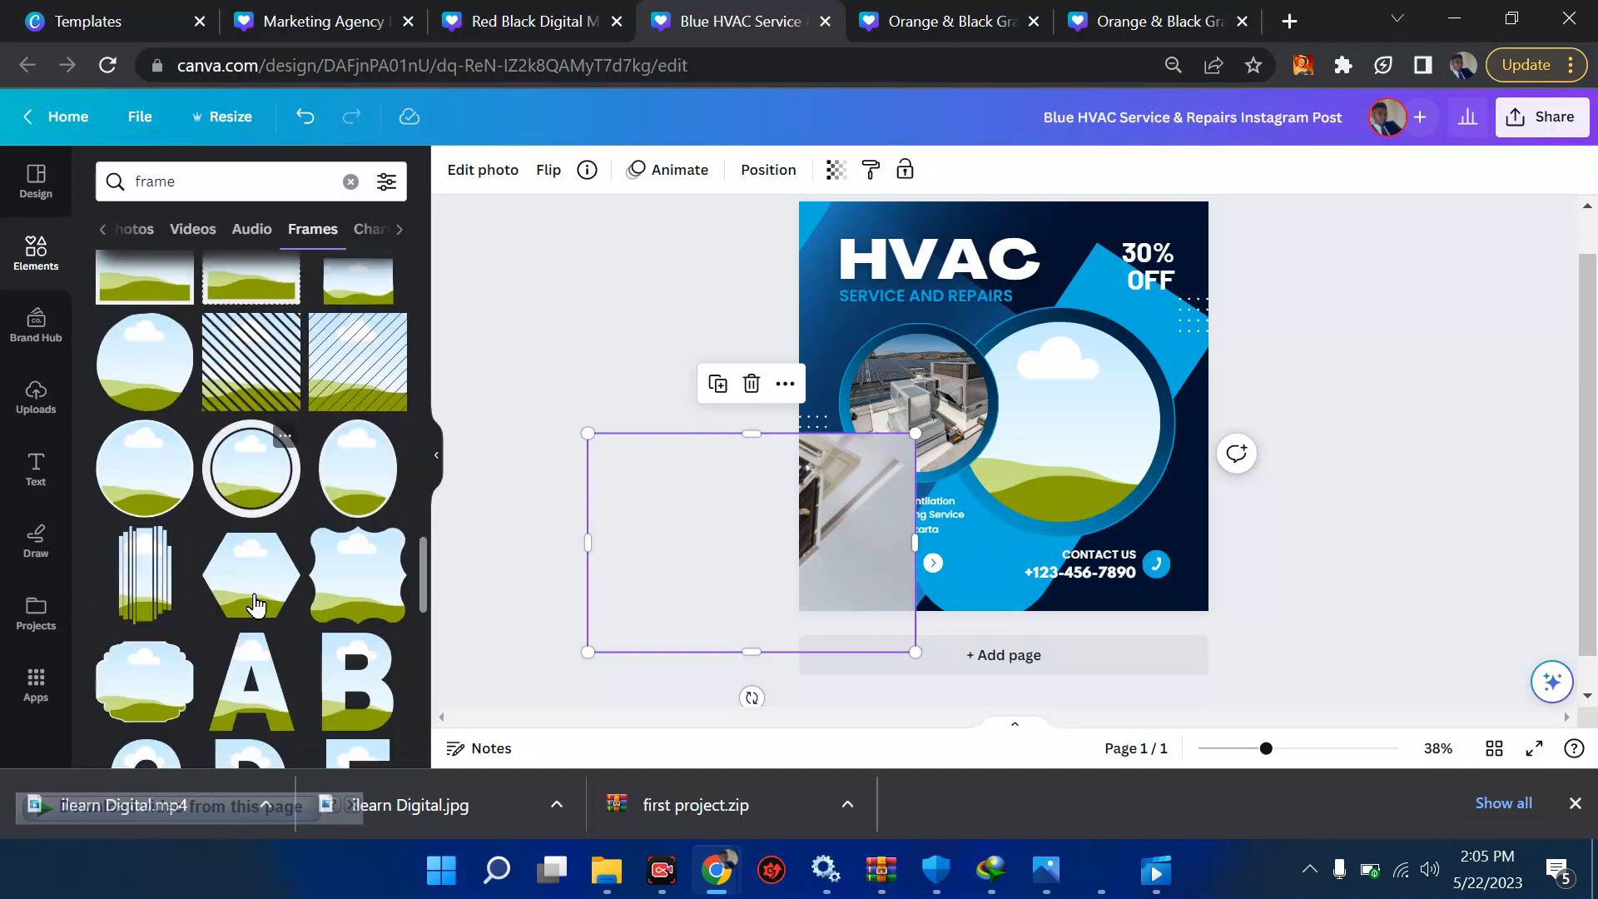
pyautogui.click(252, 466)
pyautogui.moveTo(893, 446); pyautogui.dragTo(1061, 388)
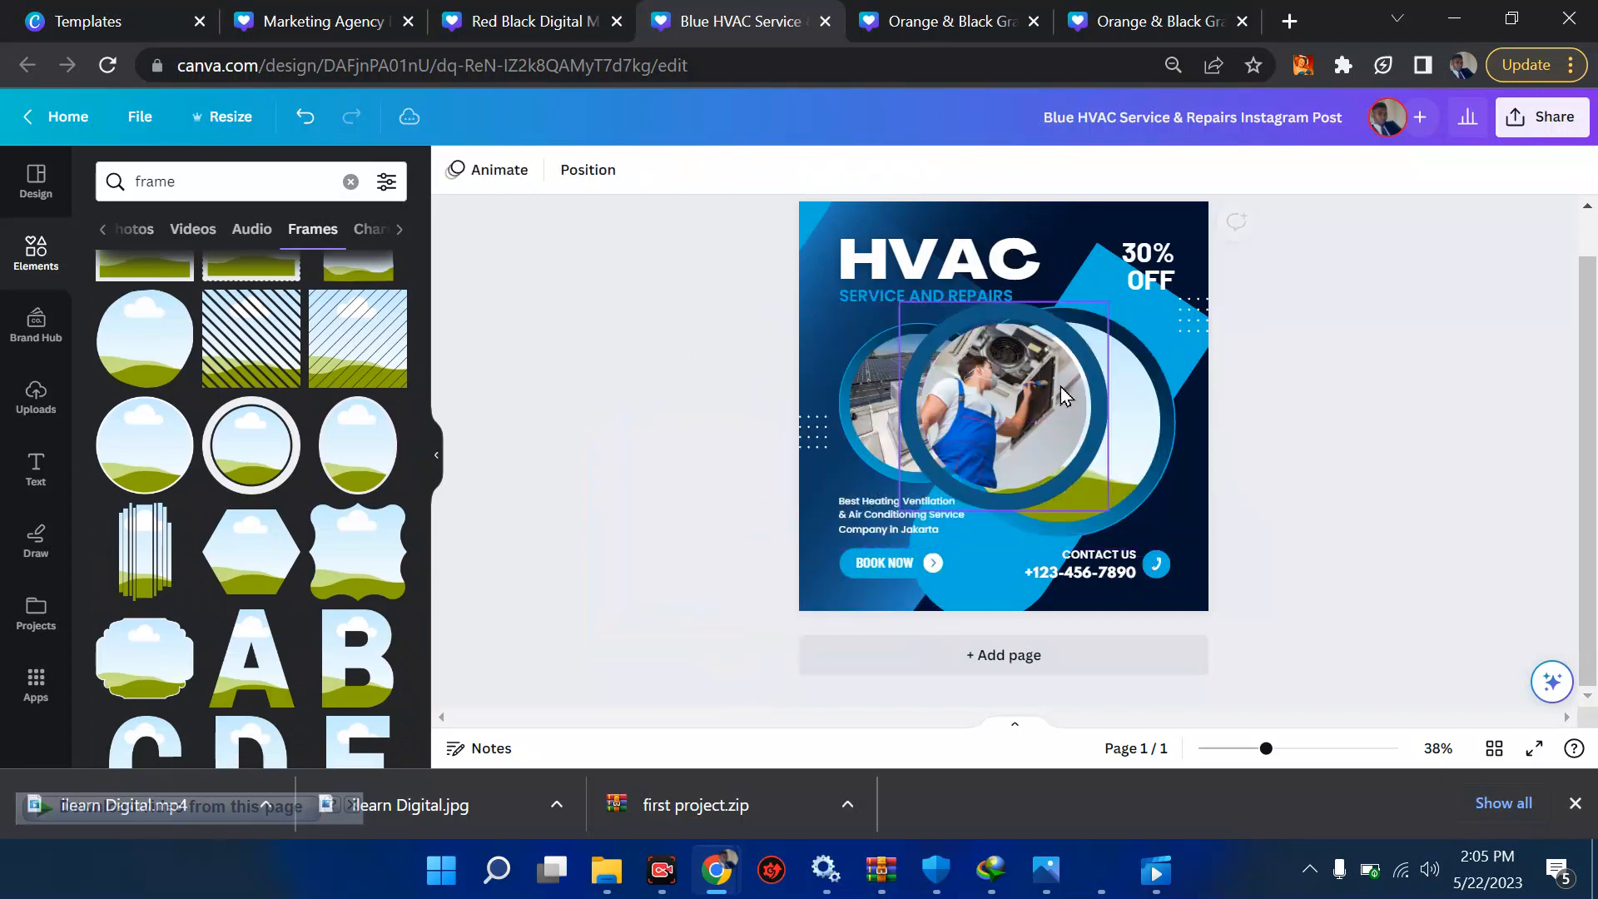
pyautogui.moveTo(1046, 326)
pyautogui.mouseDown()
pyautogui.moveTo(1120, 426)
pyautogui.moveTo(1034, 344)
pyautogui.moveTo(1054, 339)
pyautogui.mouseUp()
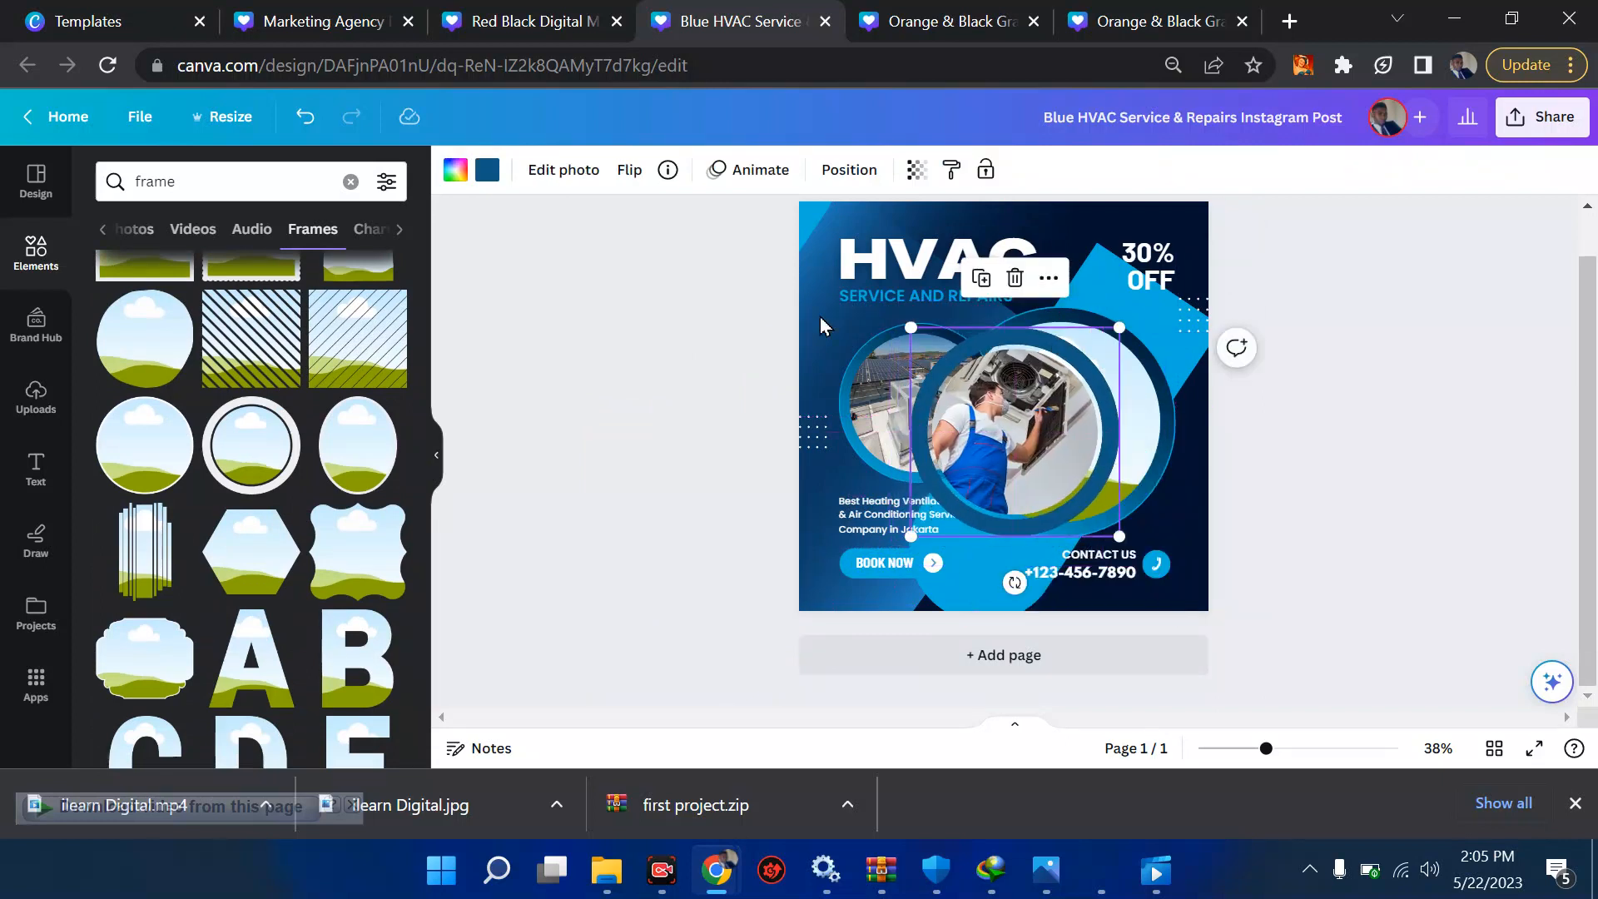
# - Try bright blue and gray as the new frame's ring color, and undo both color changes
pyautogui.click(487, 170)
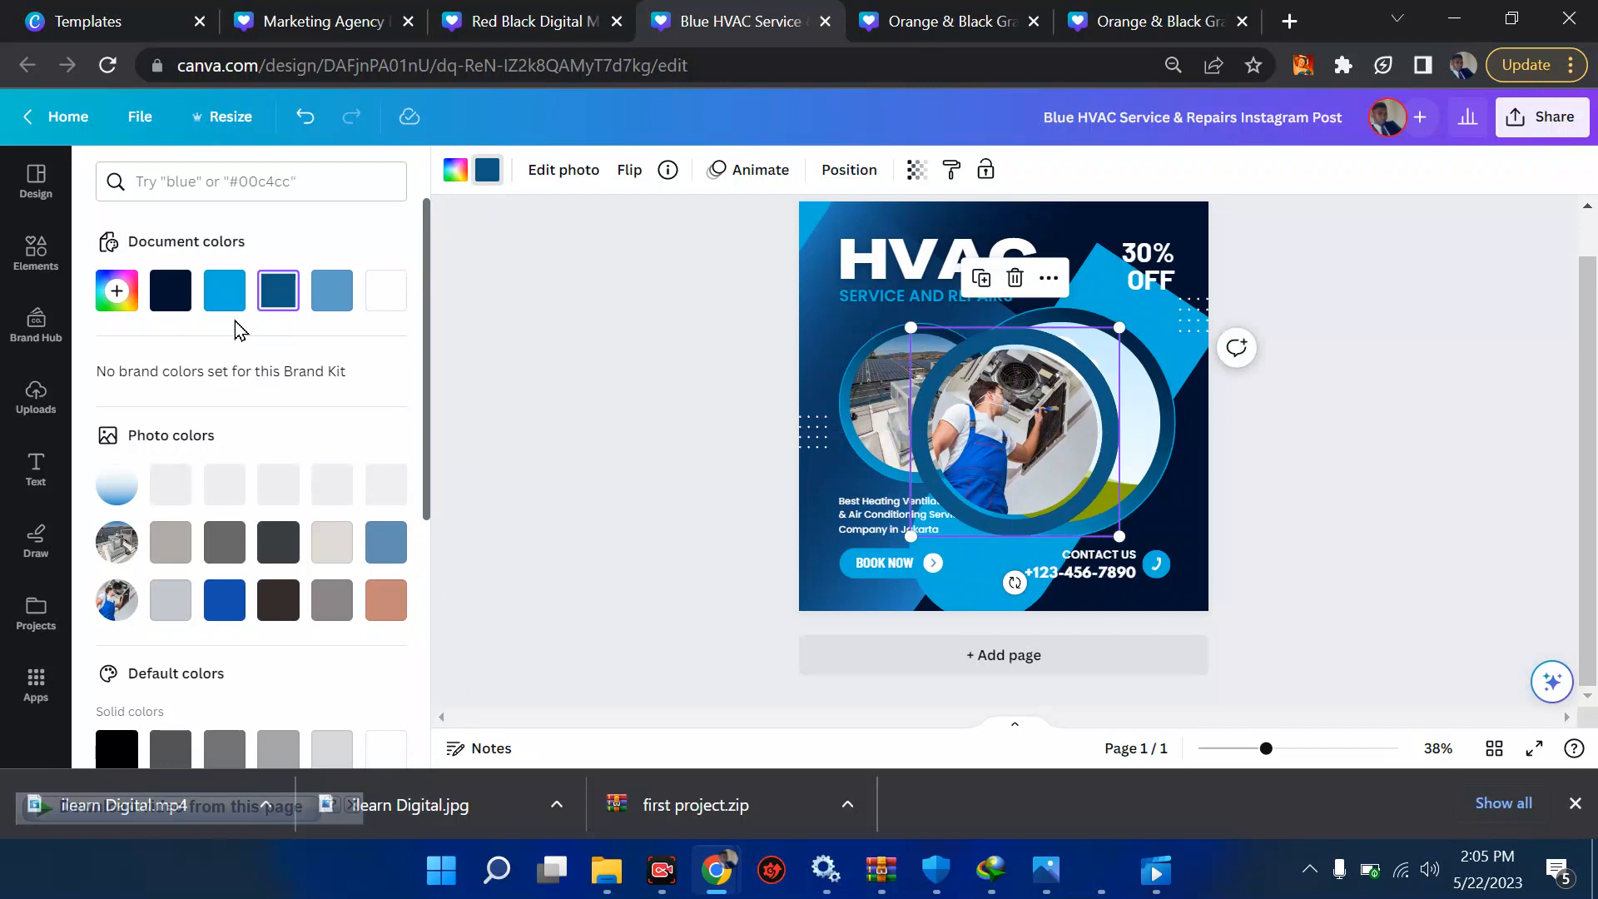
pyautogui.click(224, 292)
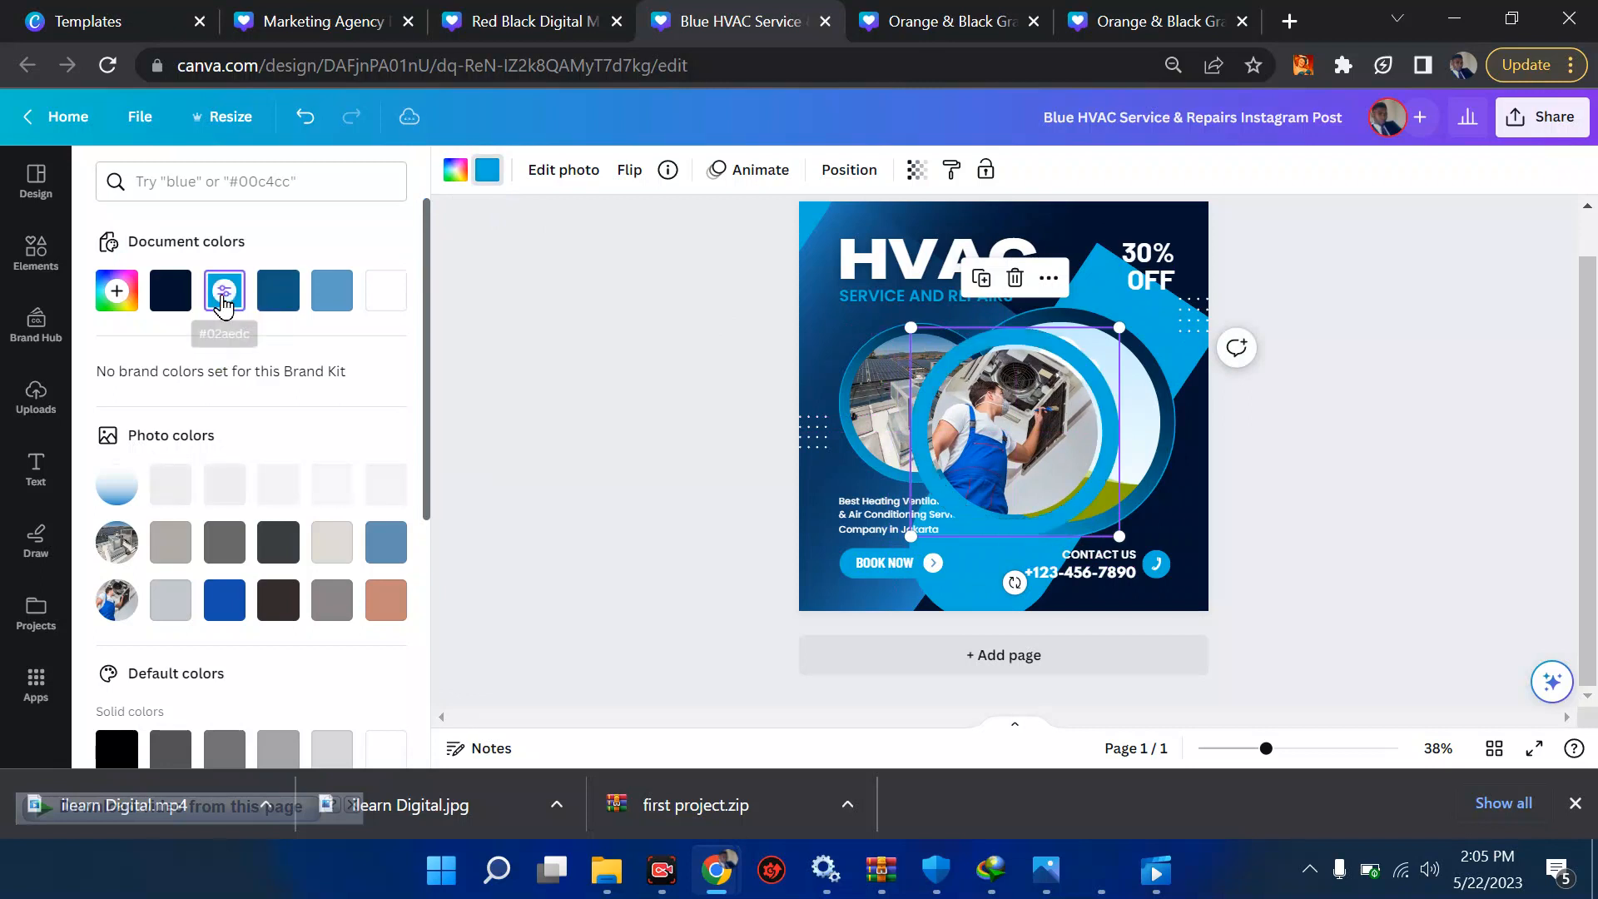
pyautogui.click(226, 545)
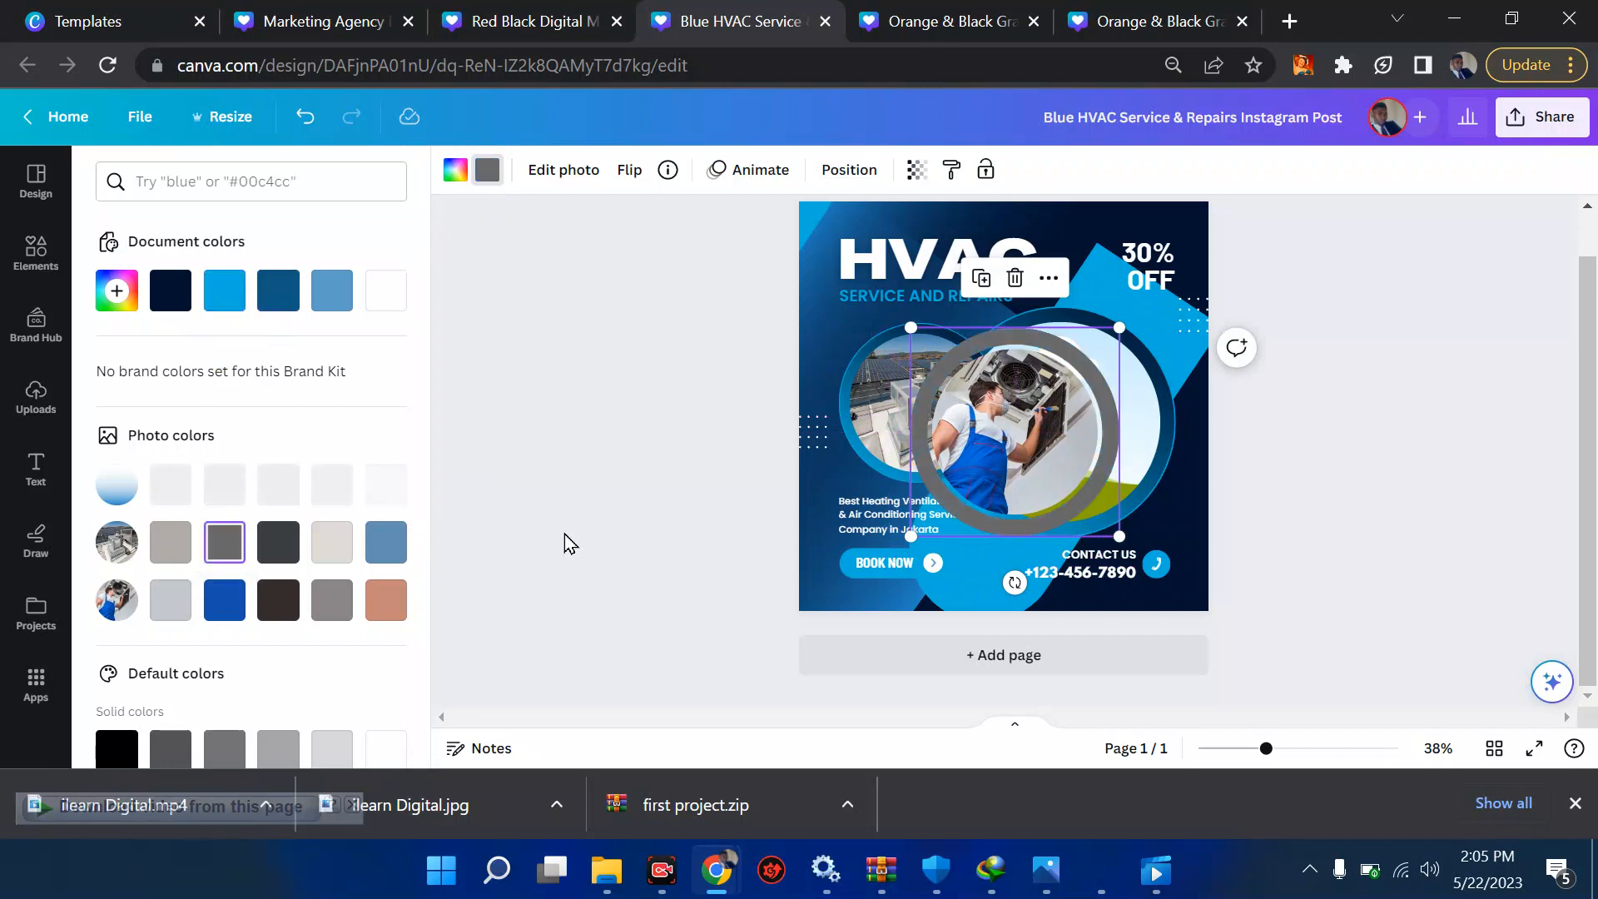
pyautogui.hotkey('ctrl', 'z')
pyautogui.hotkey('ctrl', 'z')
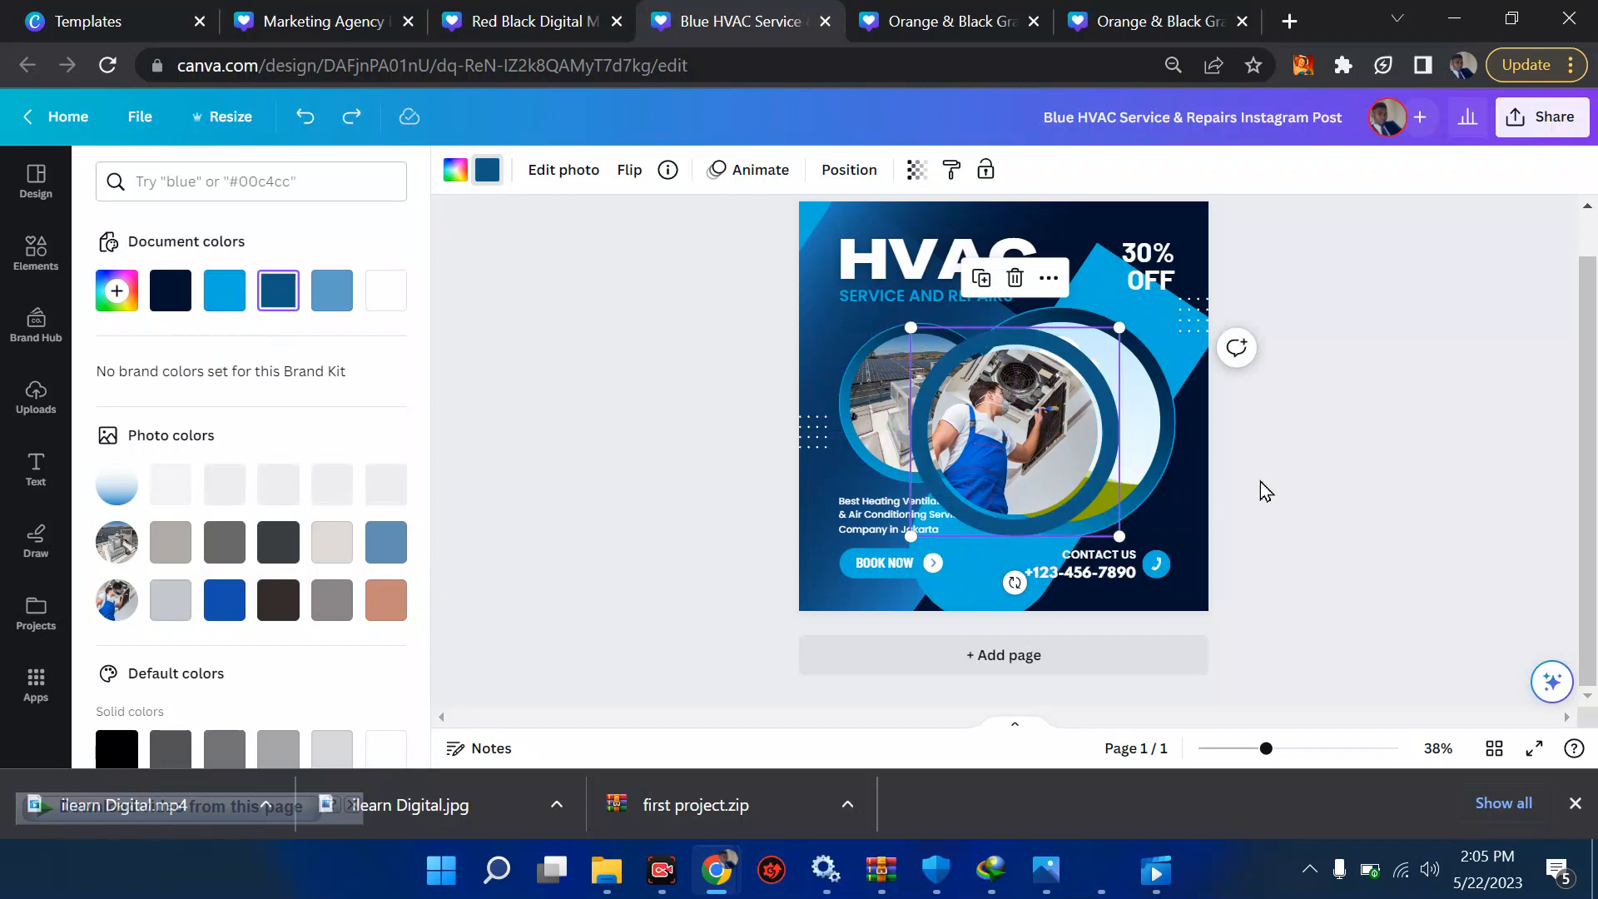
pyautogui.click(1268, 482)
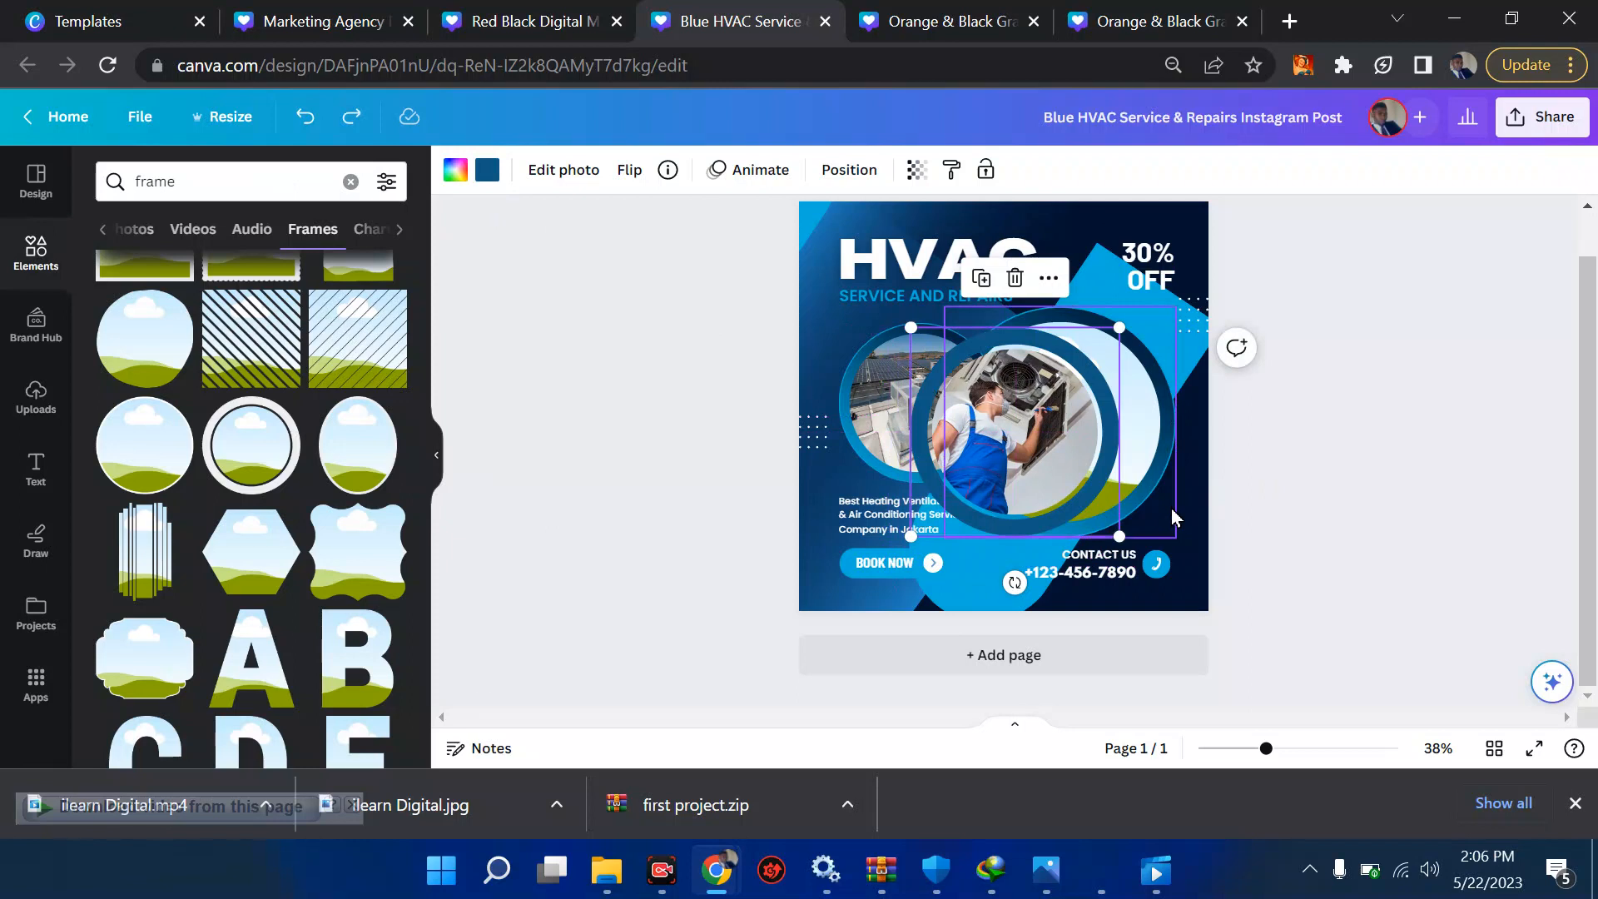
# - Switch to the Orange & Black Graphic Design Agency post and select its upper dark hexagon
pyautogui.click(943, 12)
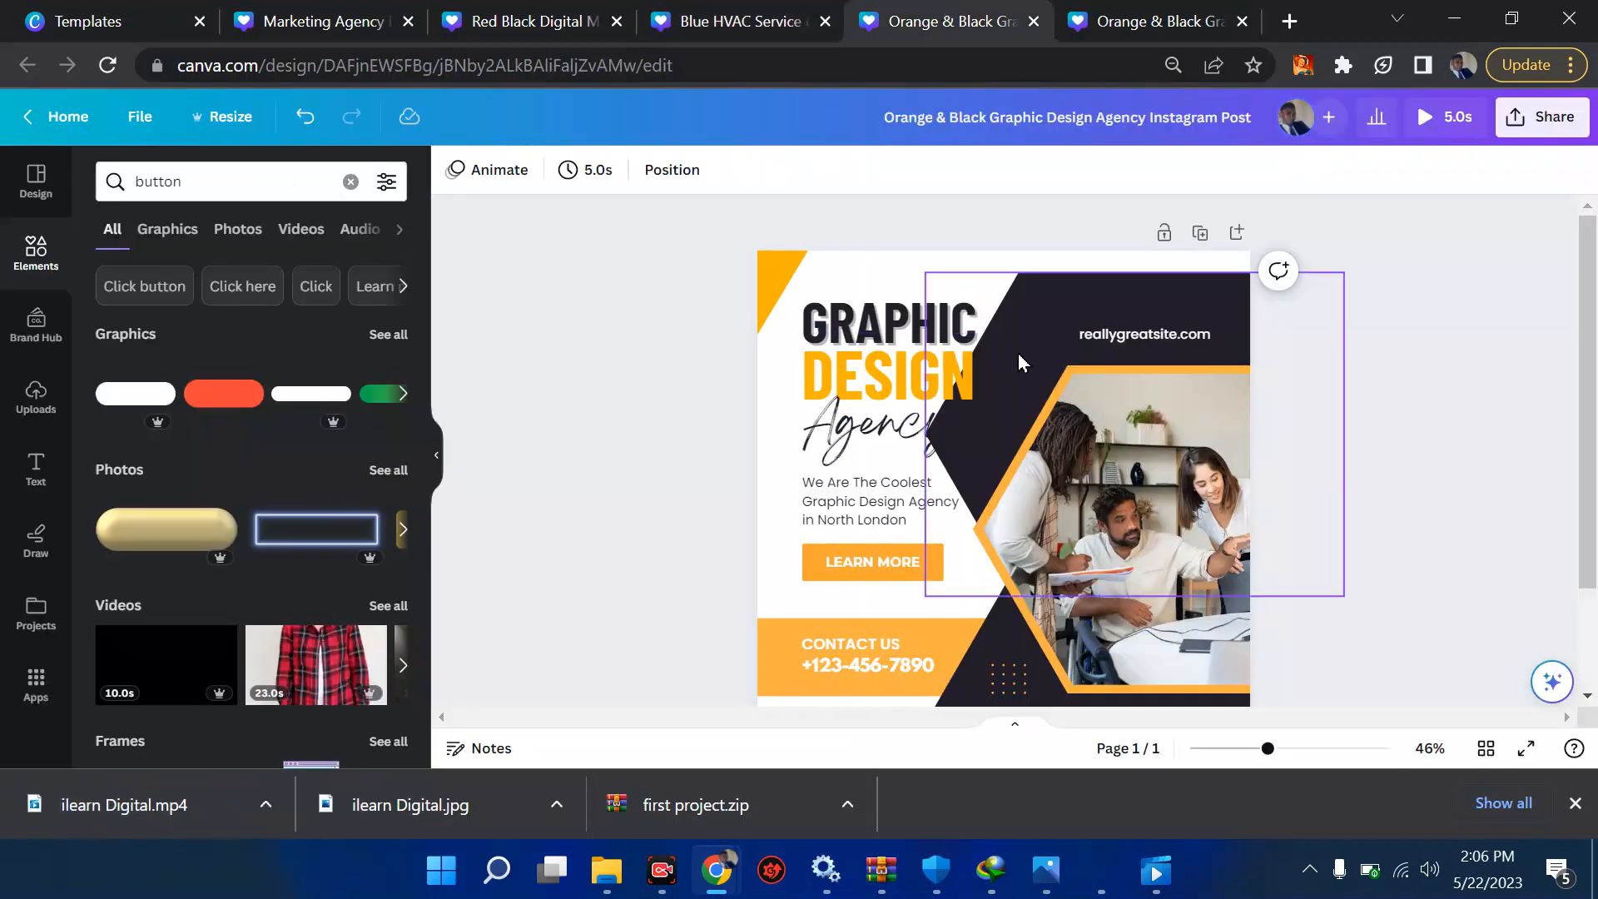
pyautogui.click(1020, 360)
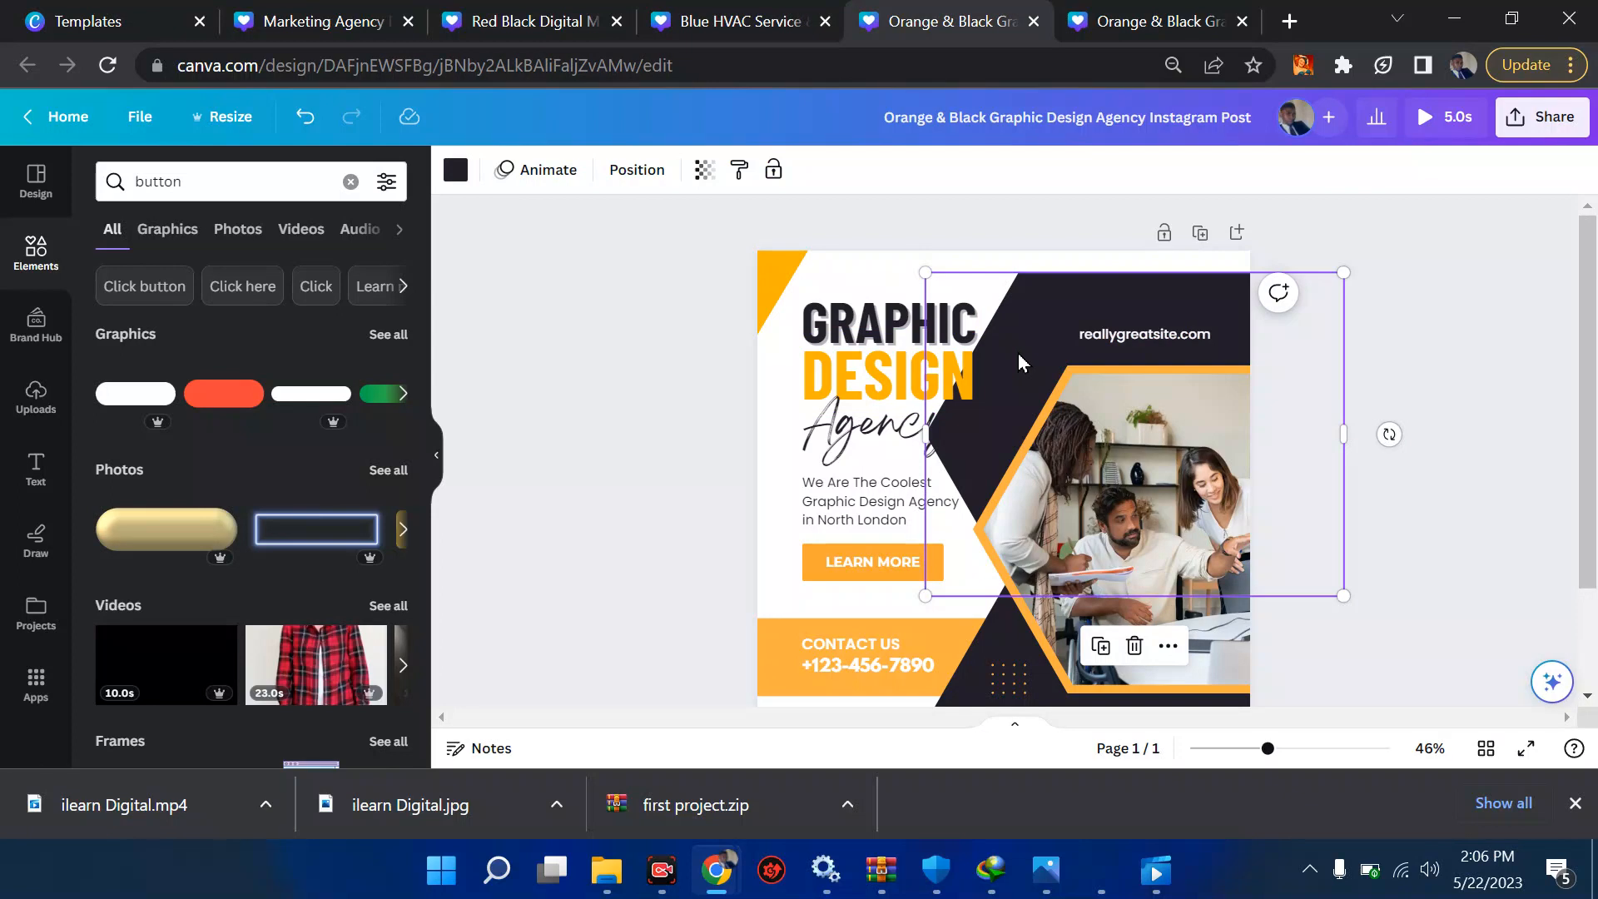
# - Pull the layout apart by moving the yellow corner hexagon inward and the dark hexagon and framed photo up and left
pyautogui.moveTo(782, 284); pyautogui.dragTo(930, 460)
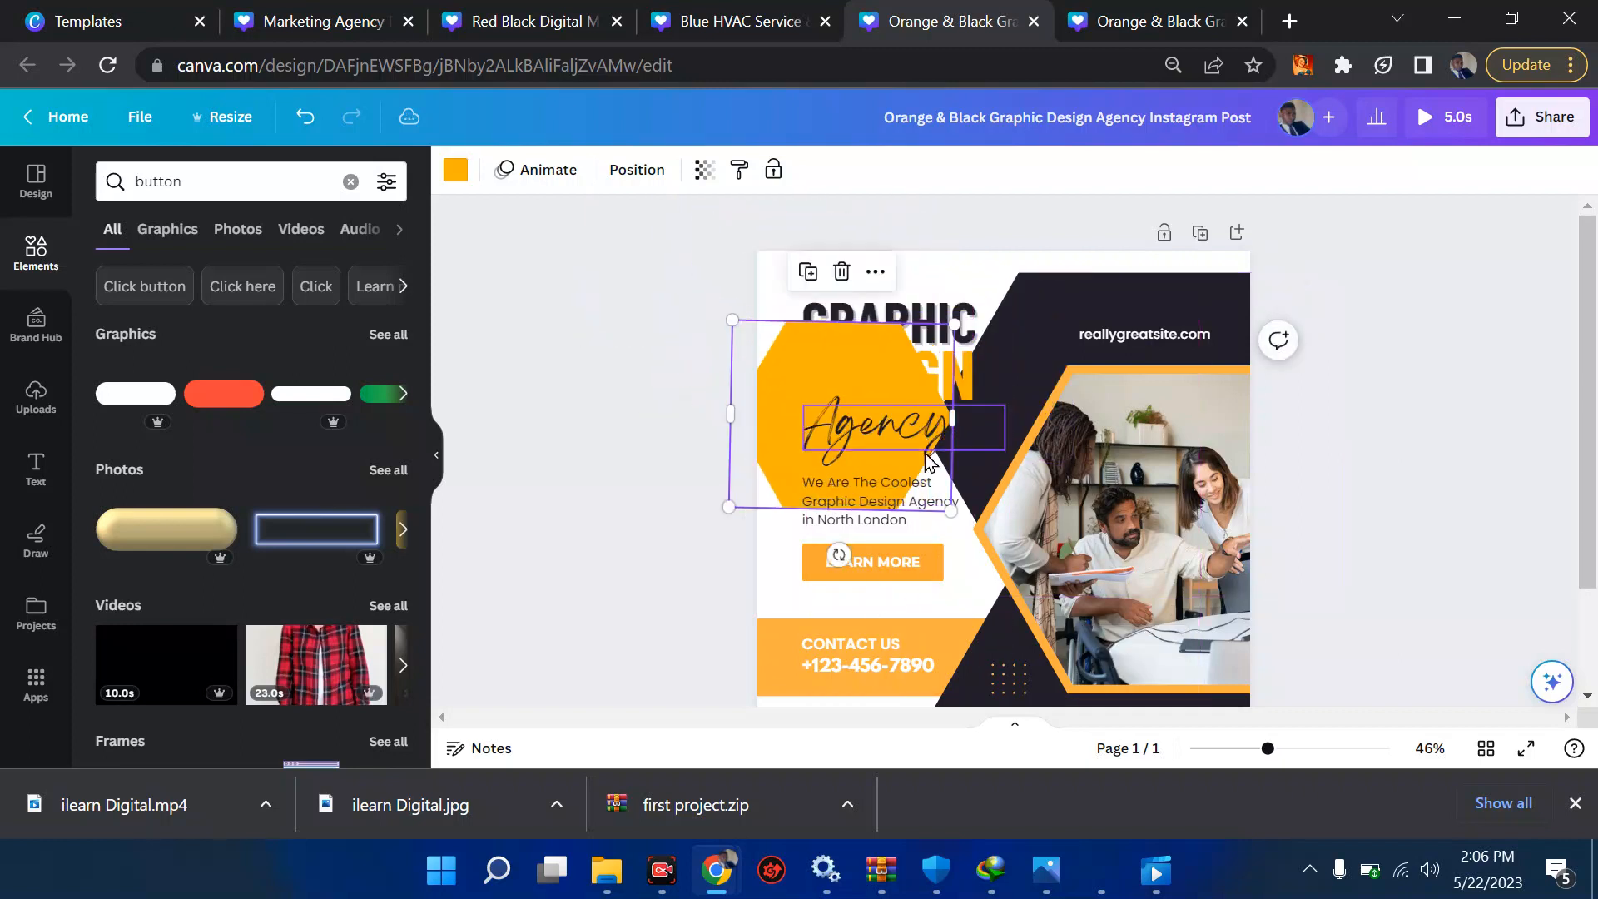
pyautogui.click(1048, 347)
pyautogui.moveTo(1049, 346); pyautogui.dragTo(858, 300)
pyautogui.moveTo(1143, 397); pyautogui.dragTo(957, 319)
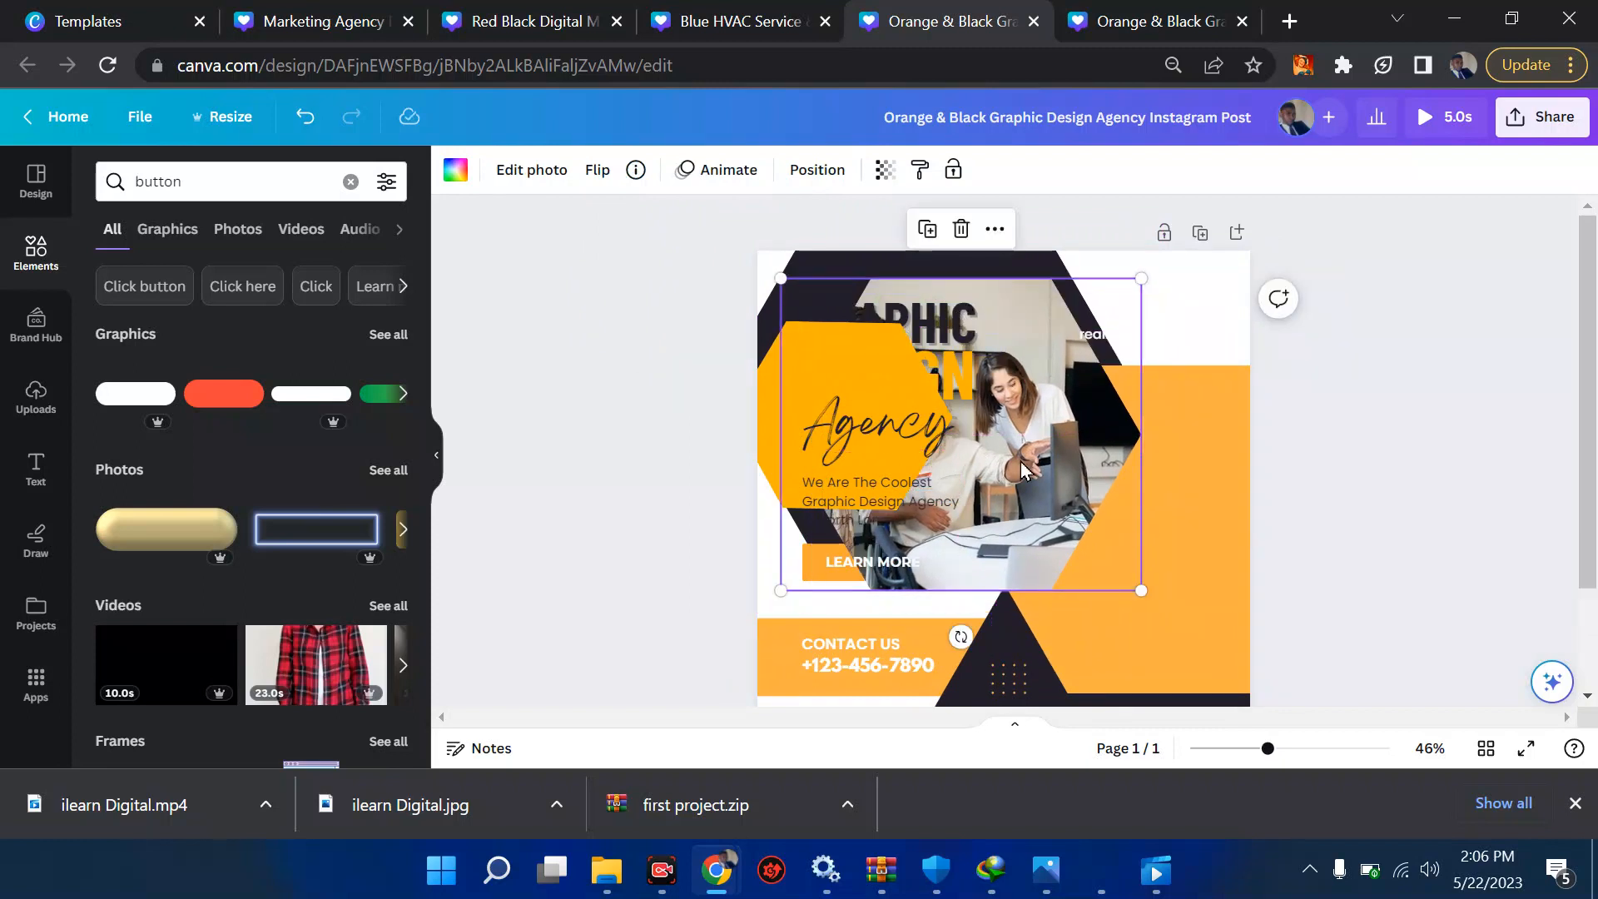
# - Detach the team photo from its hexagon frame and reposition it over the frame
pyautogui.rightClick(1047, 478)
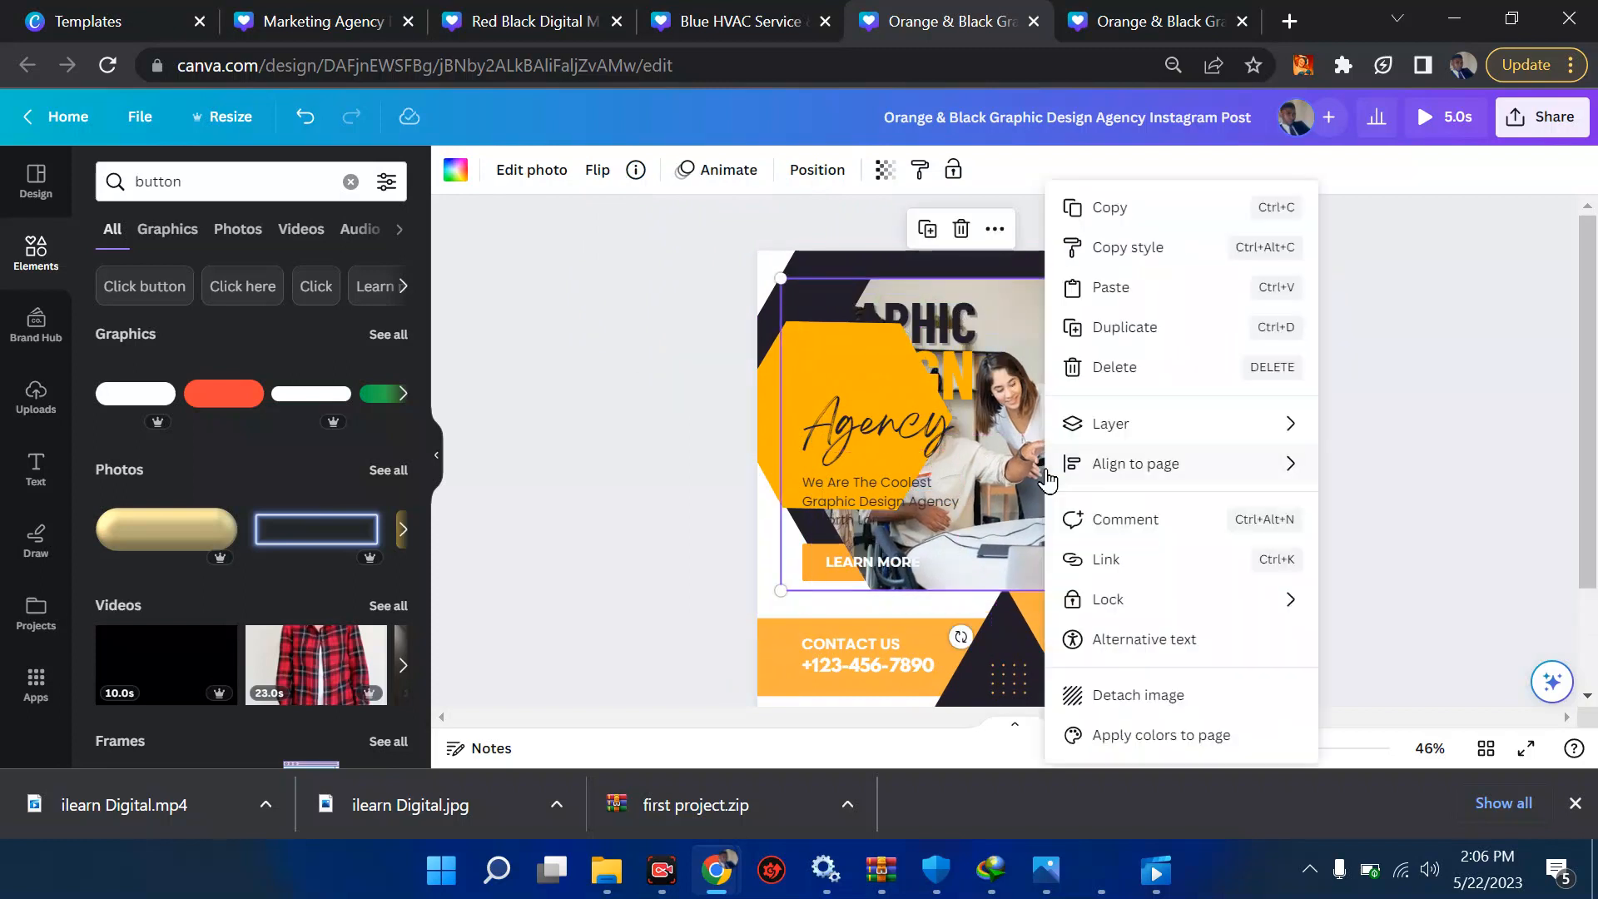
pyautogui.click(1112, 693)
pyautogui.moveTo(1029, 468); pyautogui.dragTo(1050, 391)
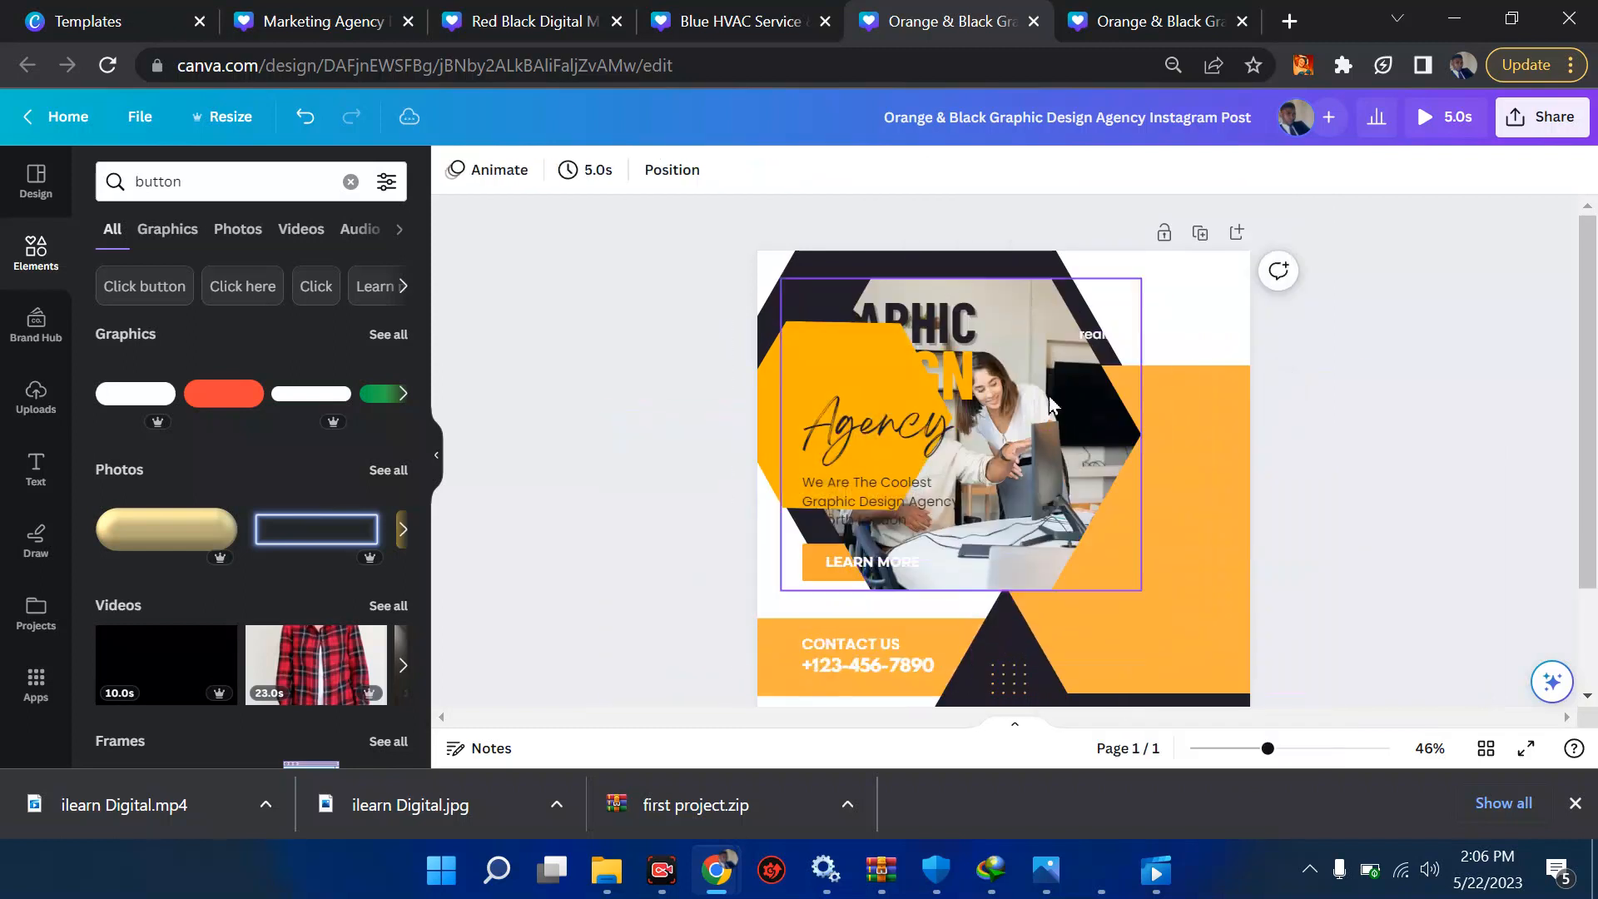
# - Move the large orange hexagon and the lower dark hexagon up and left over the post
pyautogui.click(1160, 489)
pyautogui.moveTo(1160, 489); pyautogui.dragTo(1060, 350)
pyautogui.moveTo(1121, 647); pyautogui.dragTo(1038, 328)
# - Undo all the hexagon and photo moves to restore the graphic design agency post's original layout
pyautogui.hotkey('ctrl', 'z')
pyautogui.hotkey('ctrl', 'z')
pyautogui.hotkey('ctrl', 'z')
pyautogui.hotkey('ctrl', 'z')
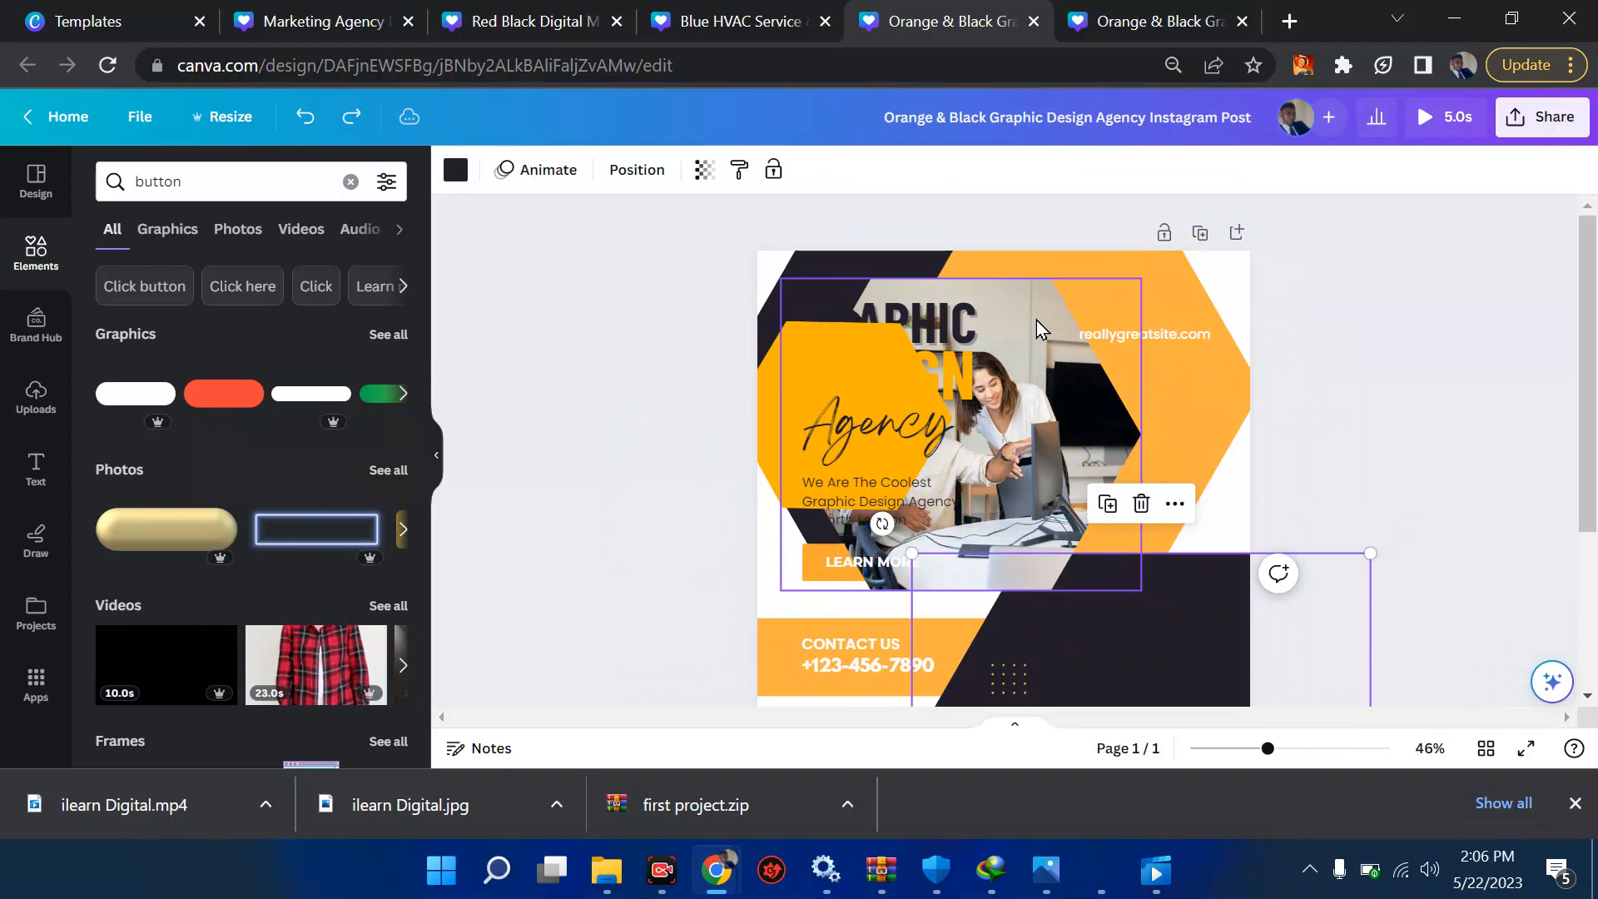
pyautogui.hotkey('ctrl', 'z')
pyautogui.hotkey('ctrl', 'z')
pyautogui.hotkey('ctrl', 'z')
pyautogui.hotkey('ctrl', 'z')
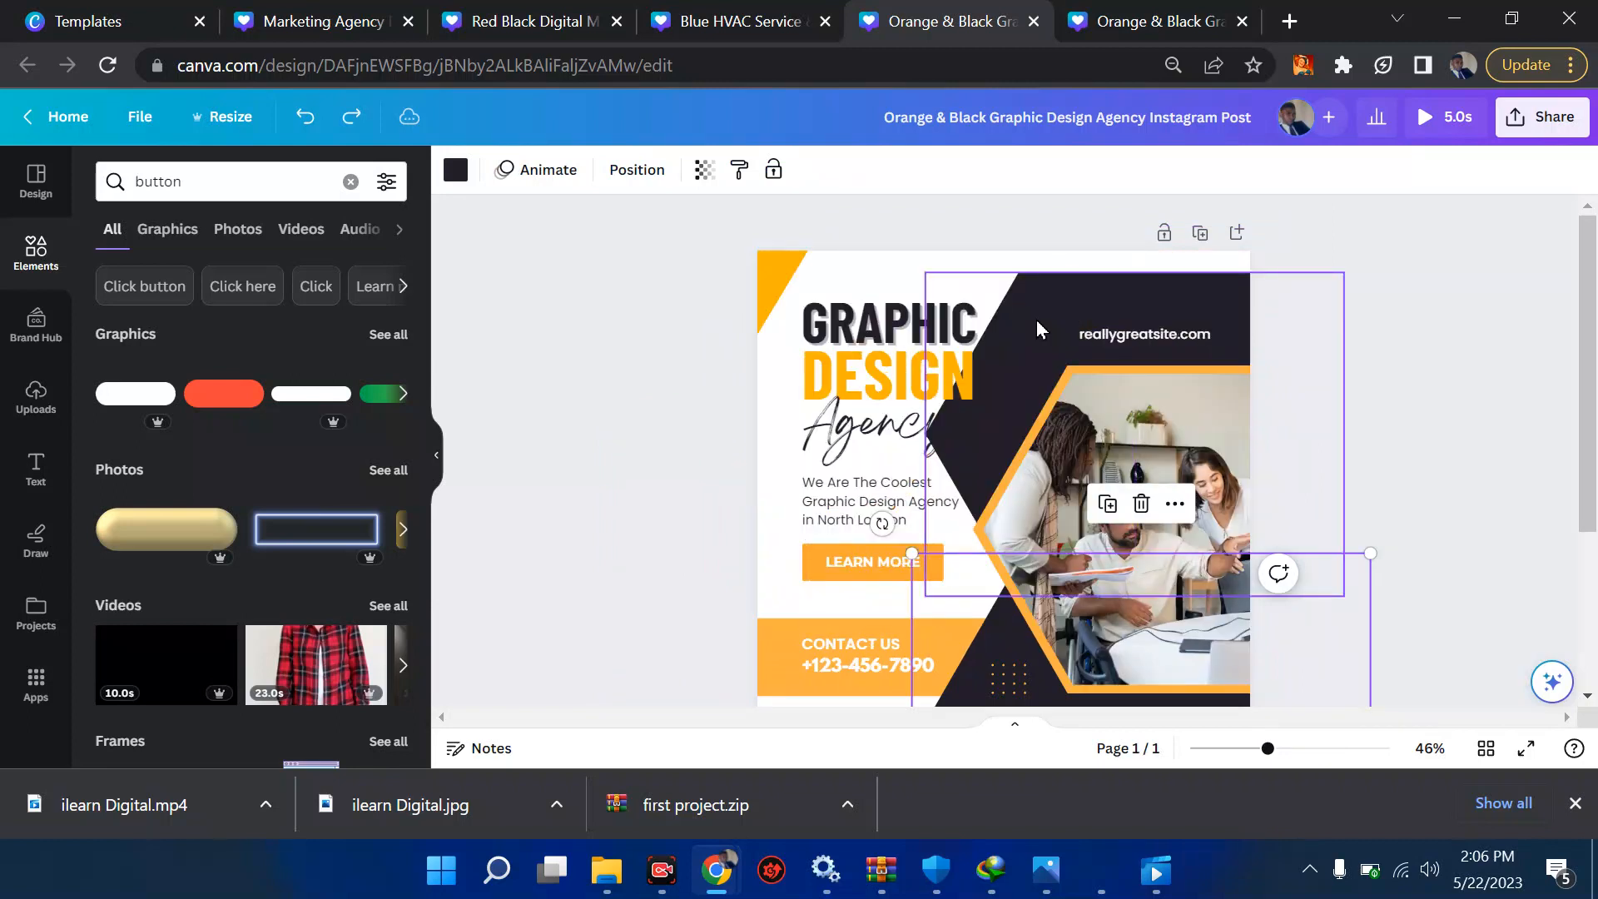
# - Check the alternative text of the small orange dot-grid graphic and close it without changes
pyautogui.click(1019, 689)
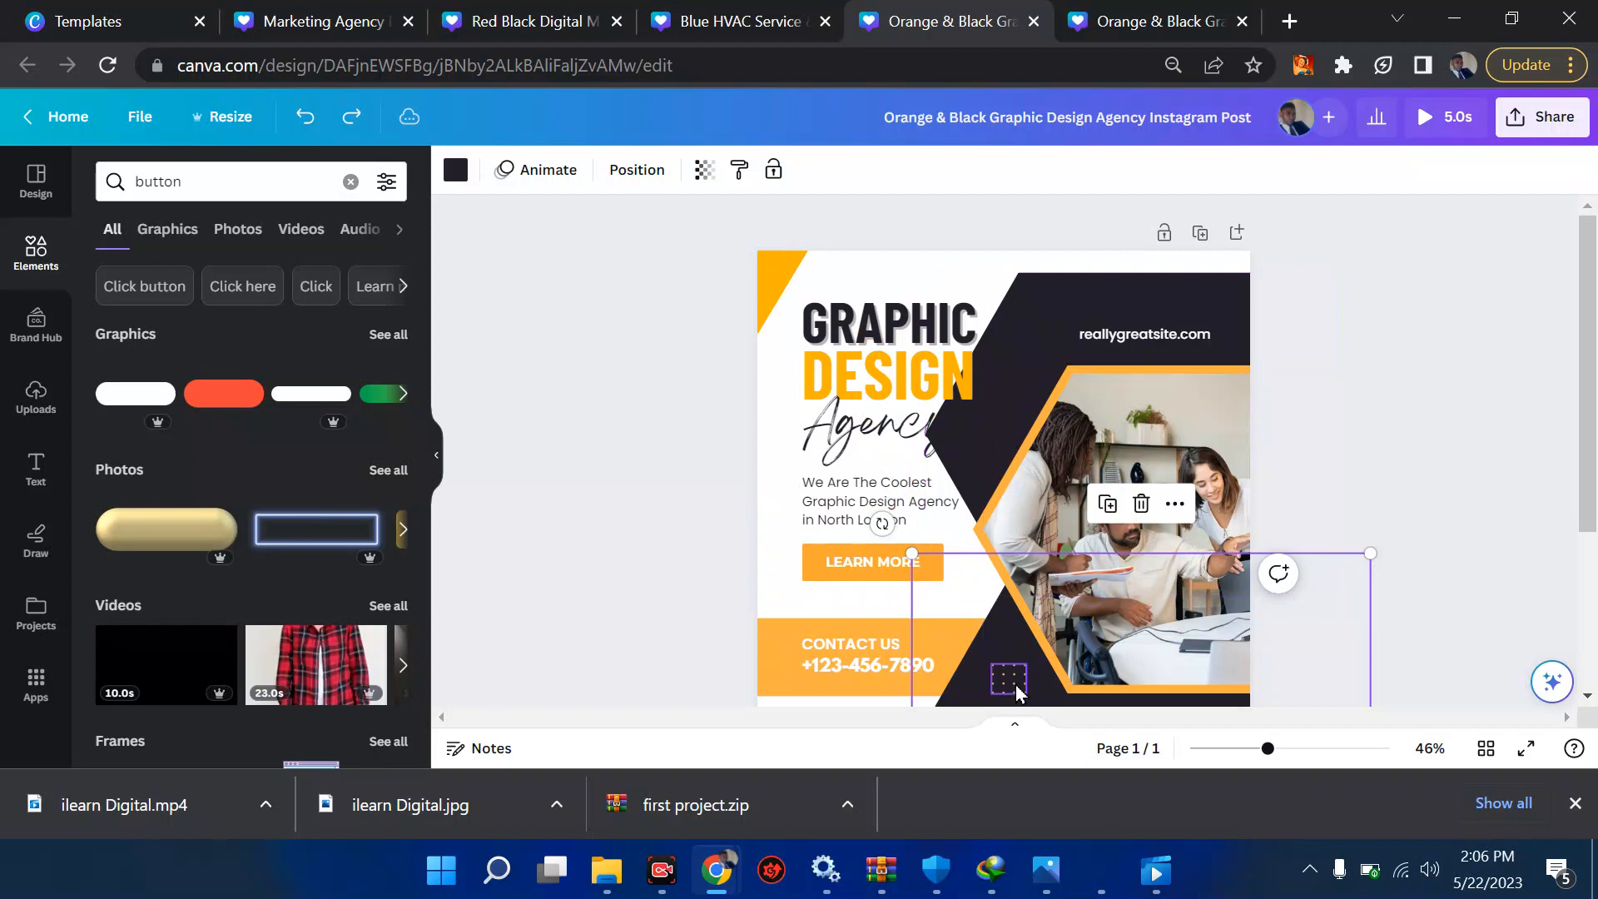
pyautogui.rightClick(1019, 689)
pyautogui.click(1086, 734)
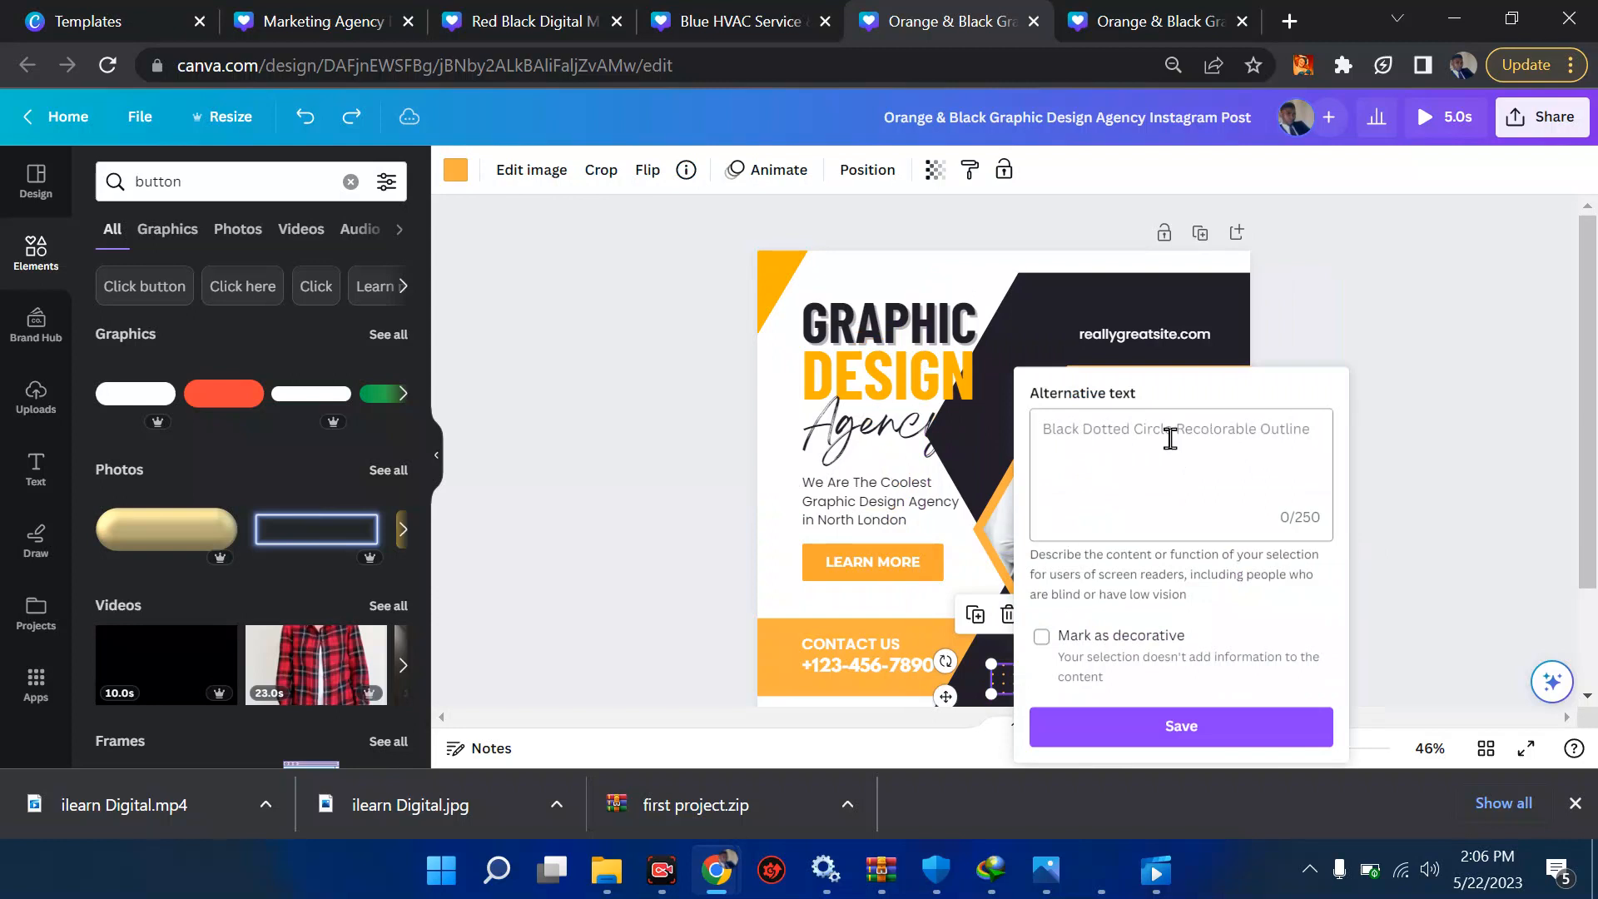
pyautogui.click(1369, 319)
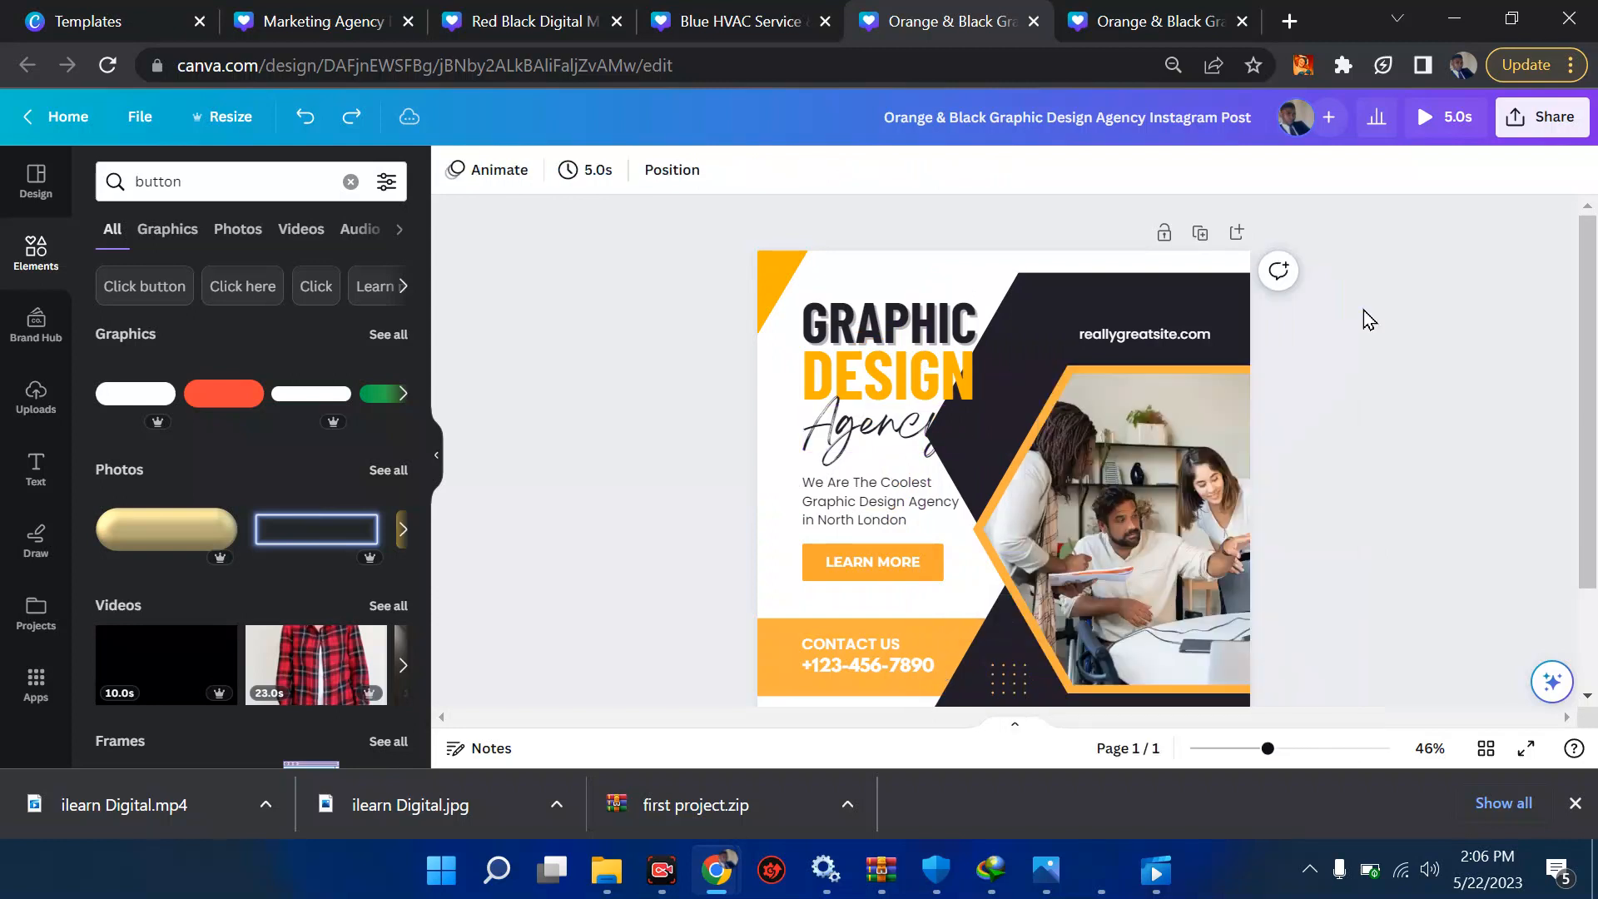
pyautogui.scroll(-2, 1370, 325)
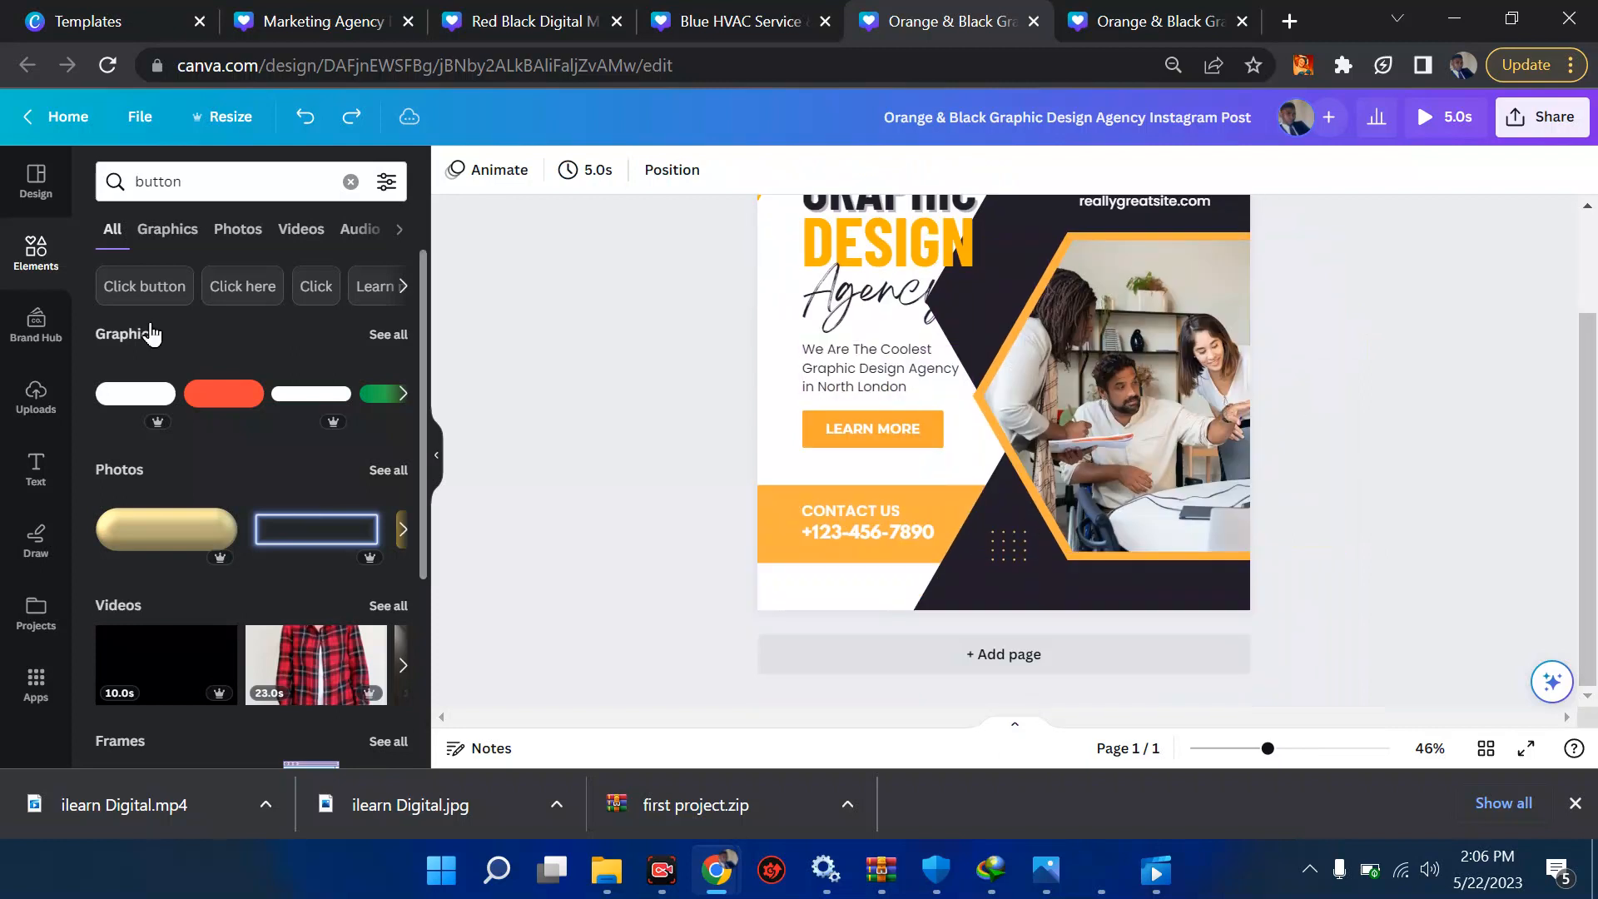
# - Add a second page to the graphic design agency post and fill its background with the first orange document color
pyautogui.click(890, 665)
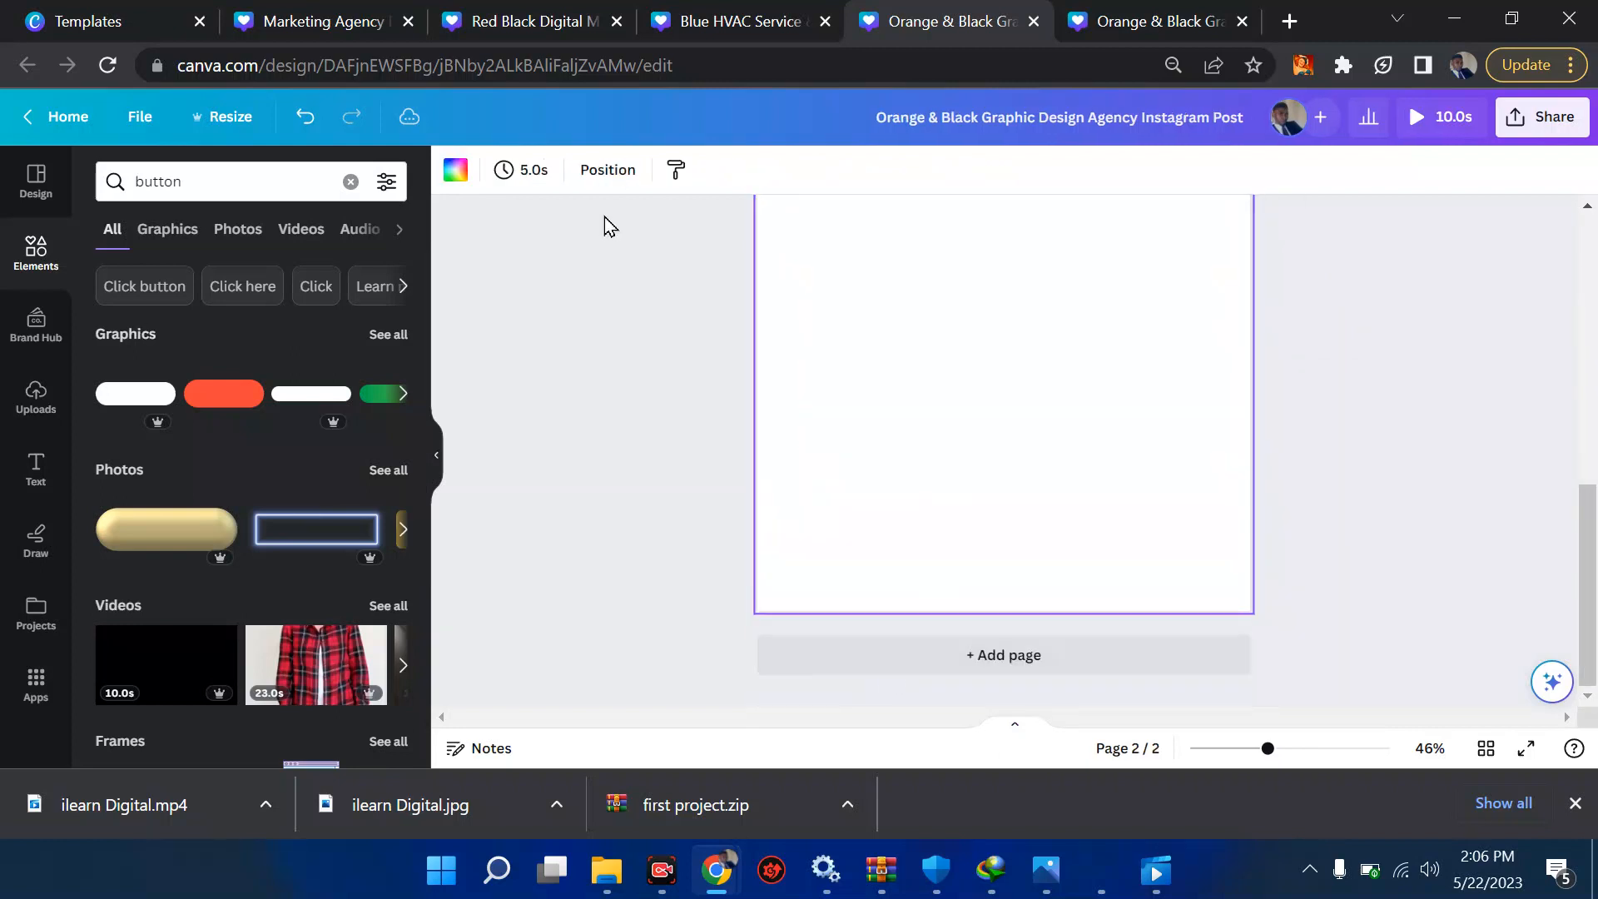
pyautogui.click(457, 177)
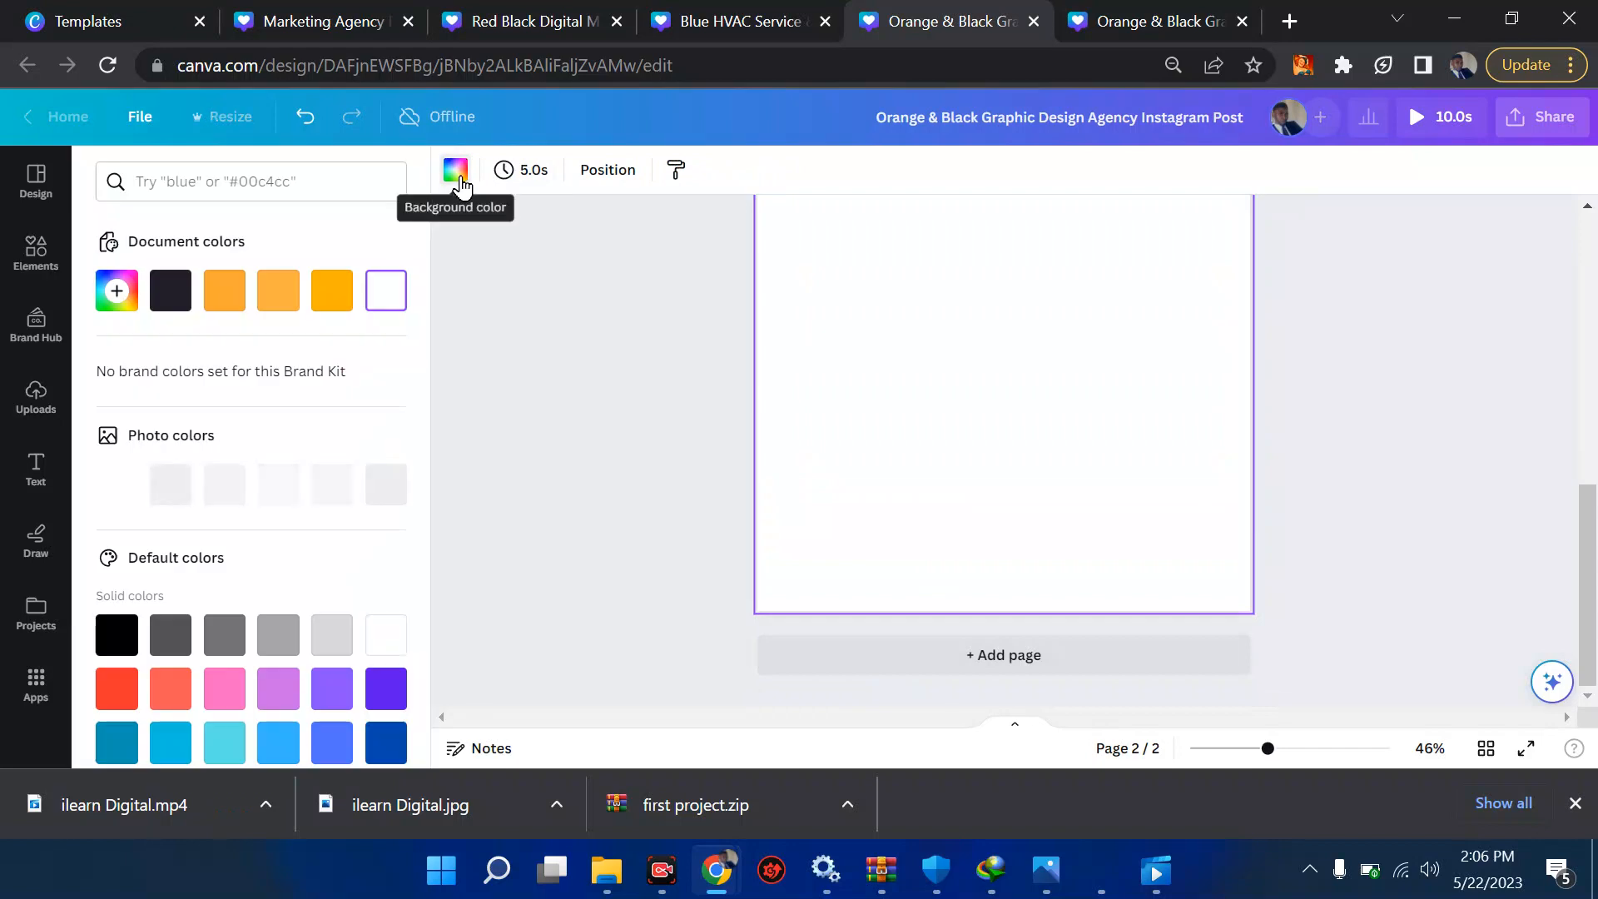
pyautogui.click(388, 689)
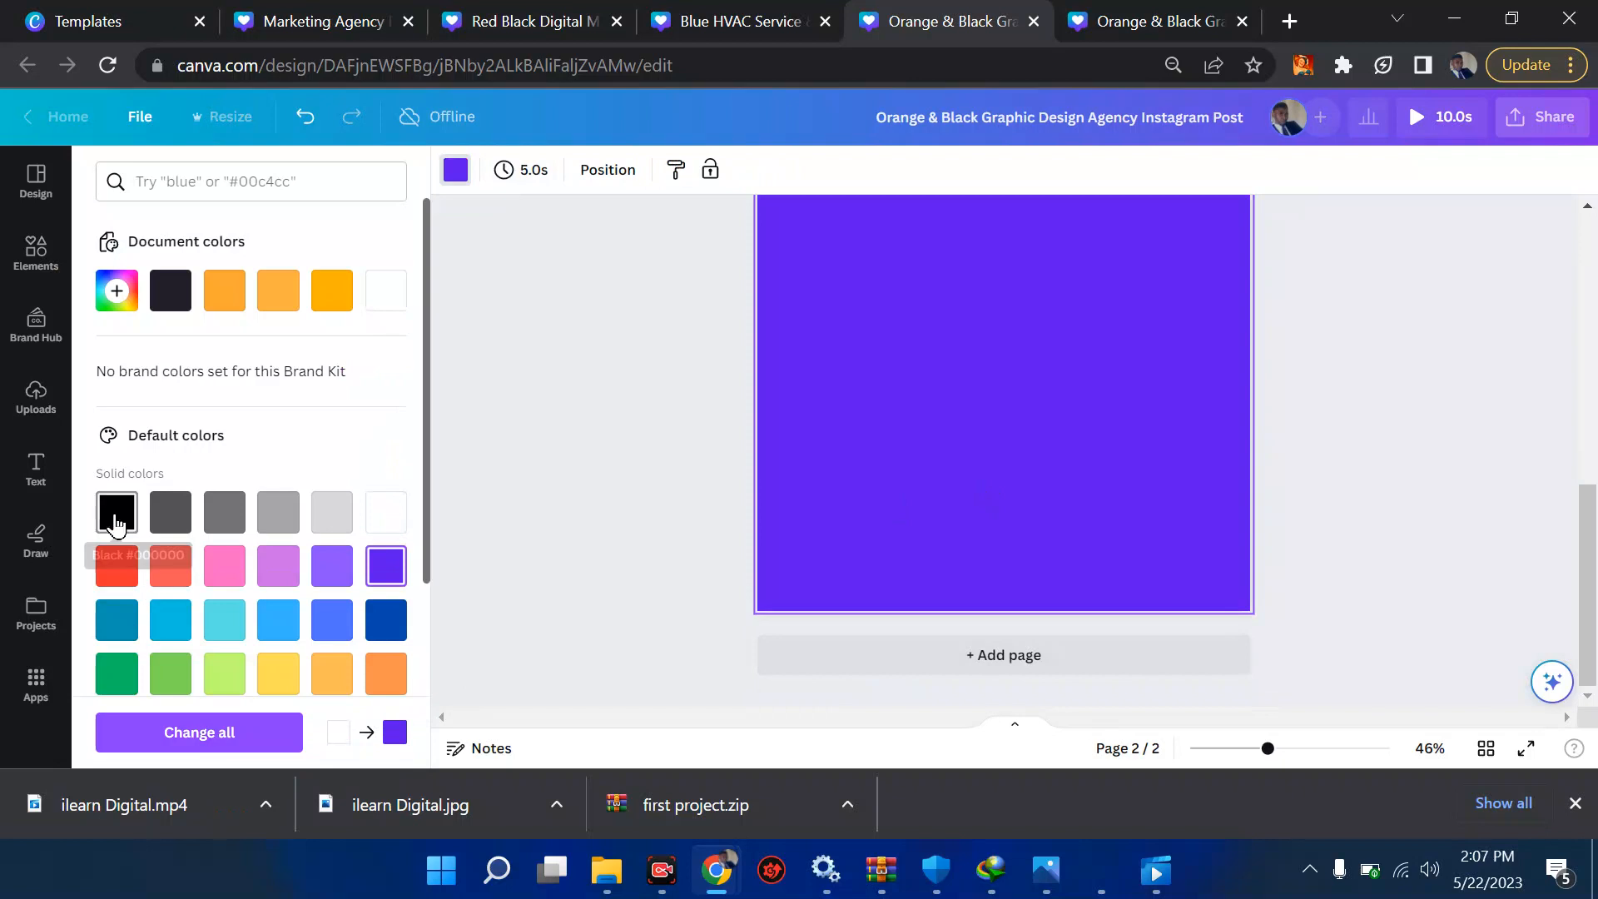
pyautogui.click(223, 293)
pyautogui.scroll(8, 481, 371)
pyautogui.scroll(-5, 481, 371)
pyautogui.scroll(-3, 481, 371)
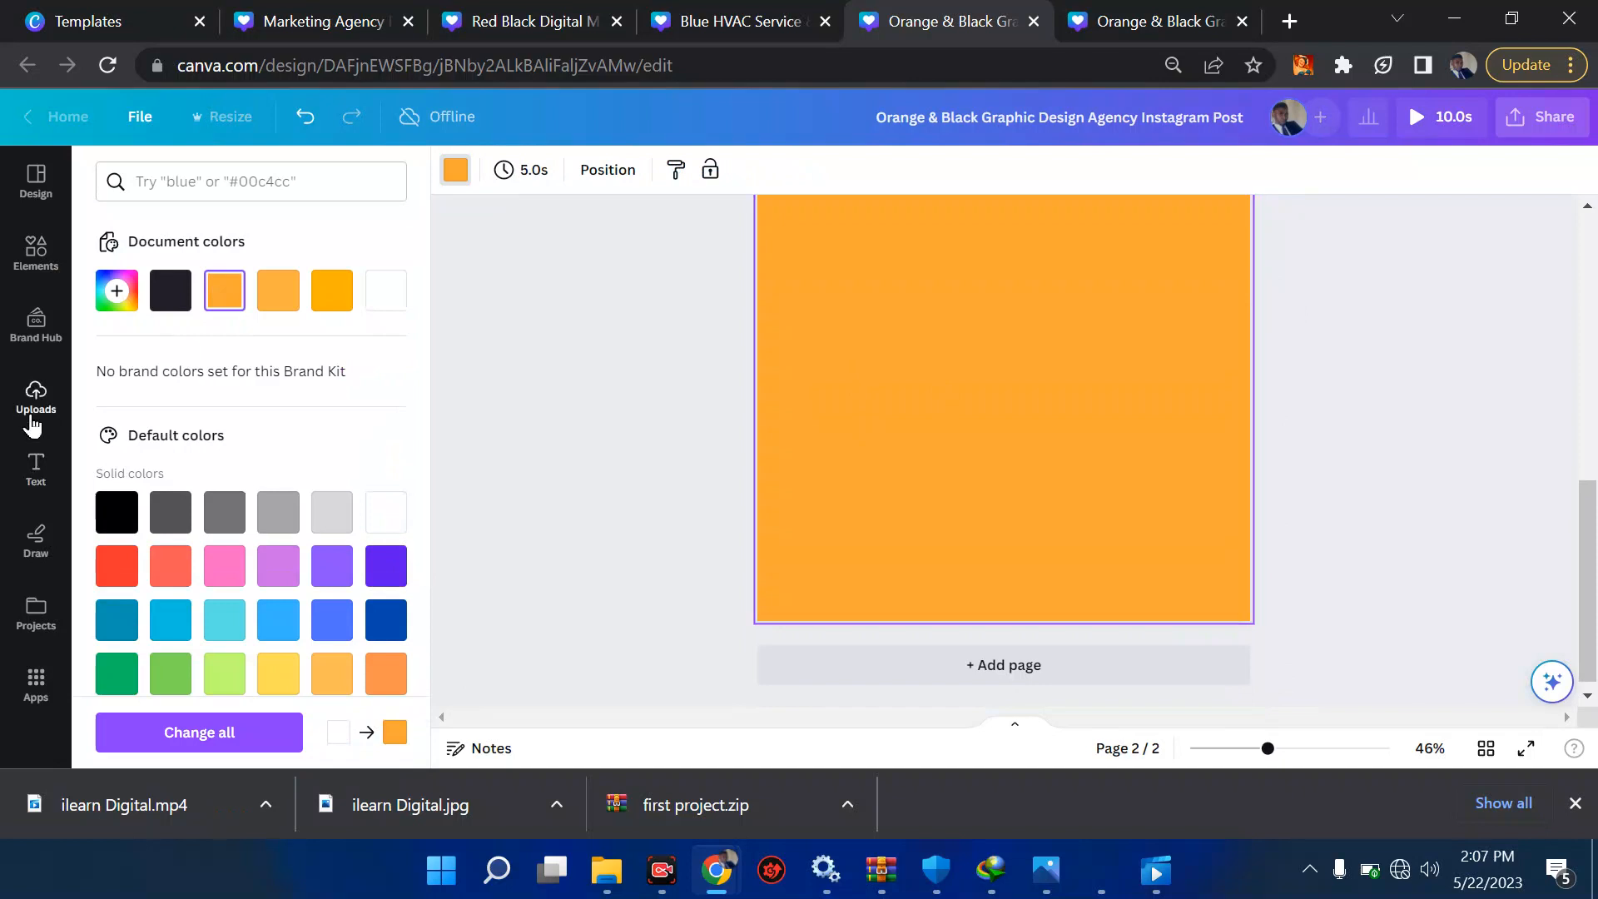
pyautogui.scroll(-2, 328, 549)
pyautogui.scroll(2, 329, 542)
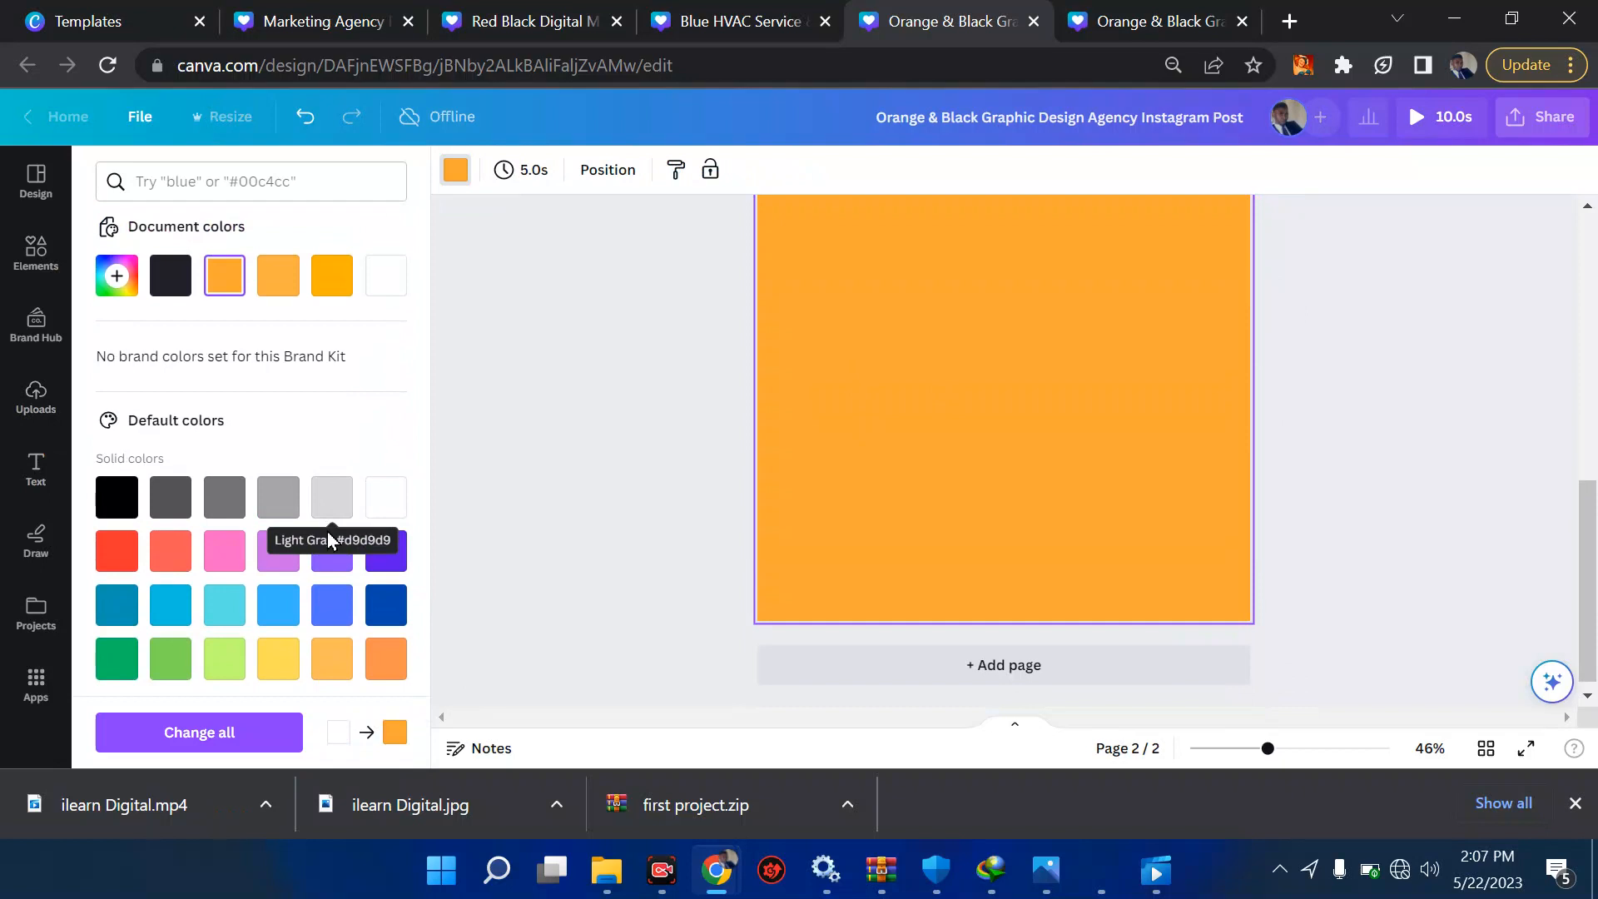
pyautogui.scroll(1, 238, 491)
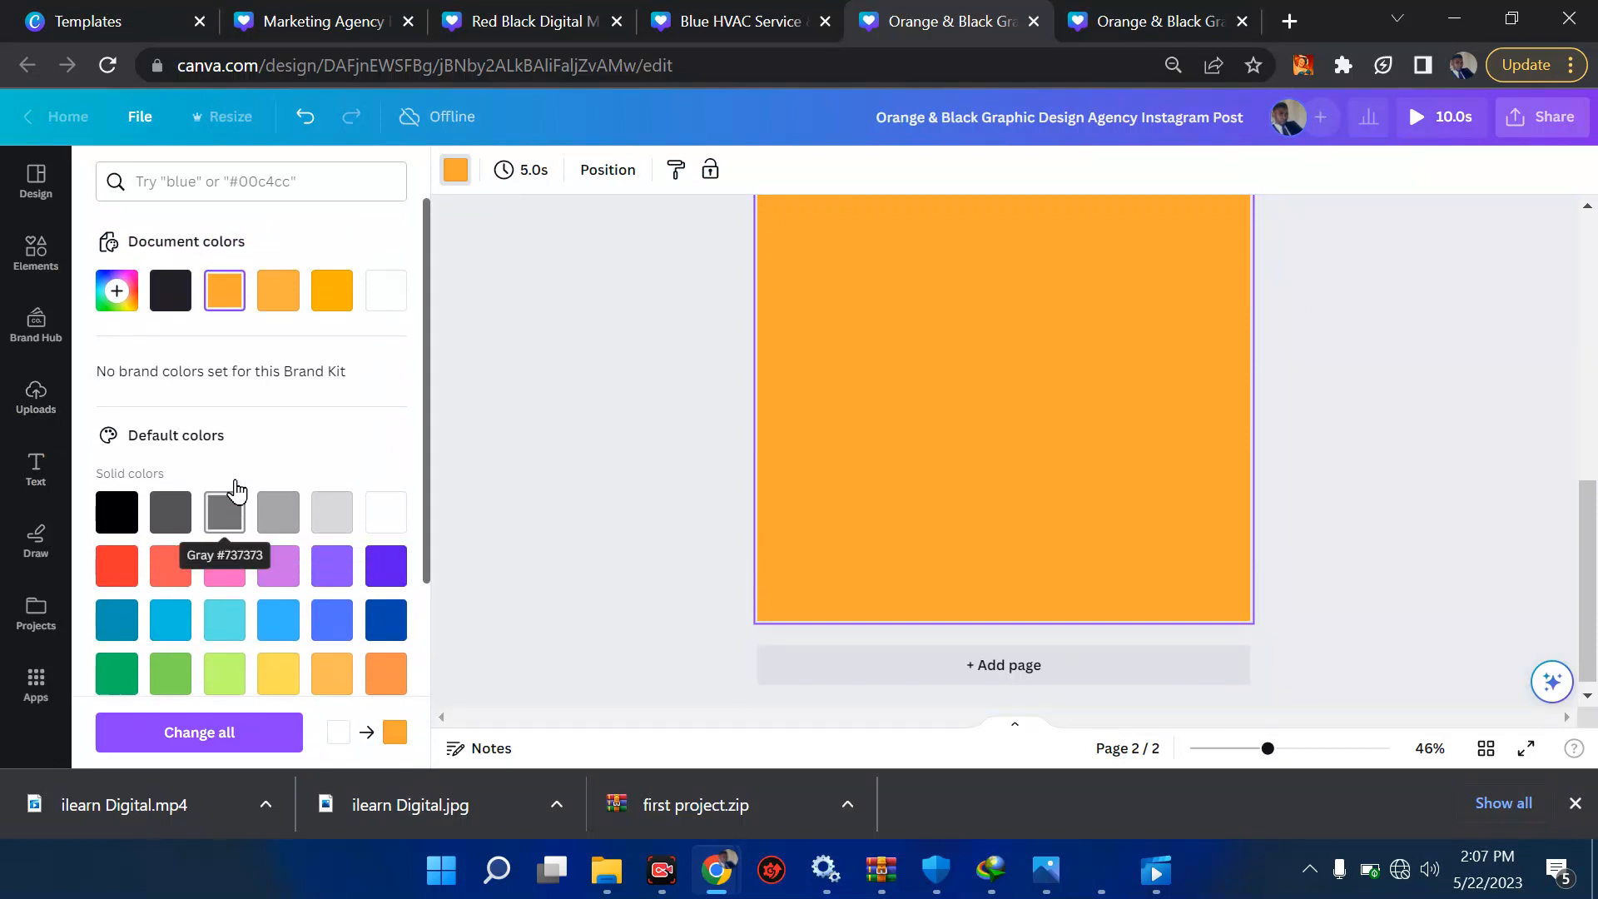
# - Place the uploaded portrait of the bearded man on page 2 and enlarge it to cover the whole page
pyautogui.click(26, 410)
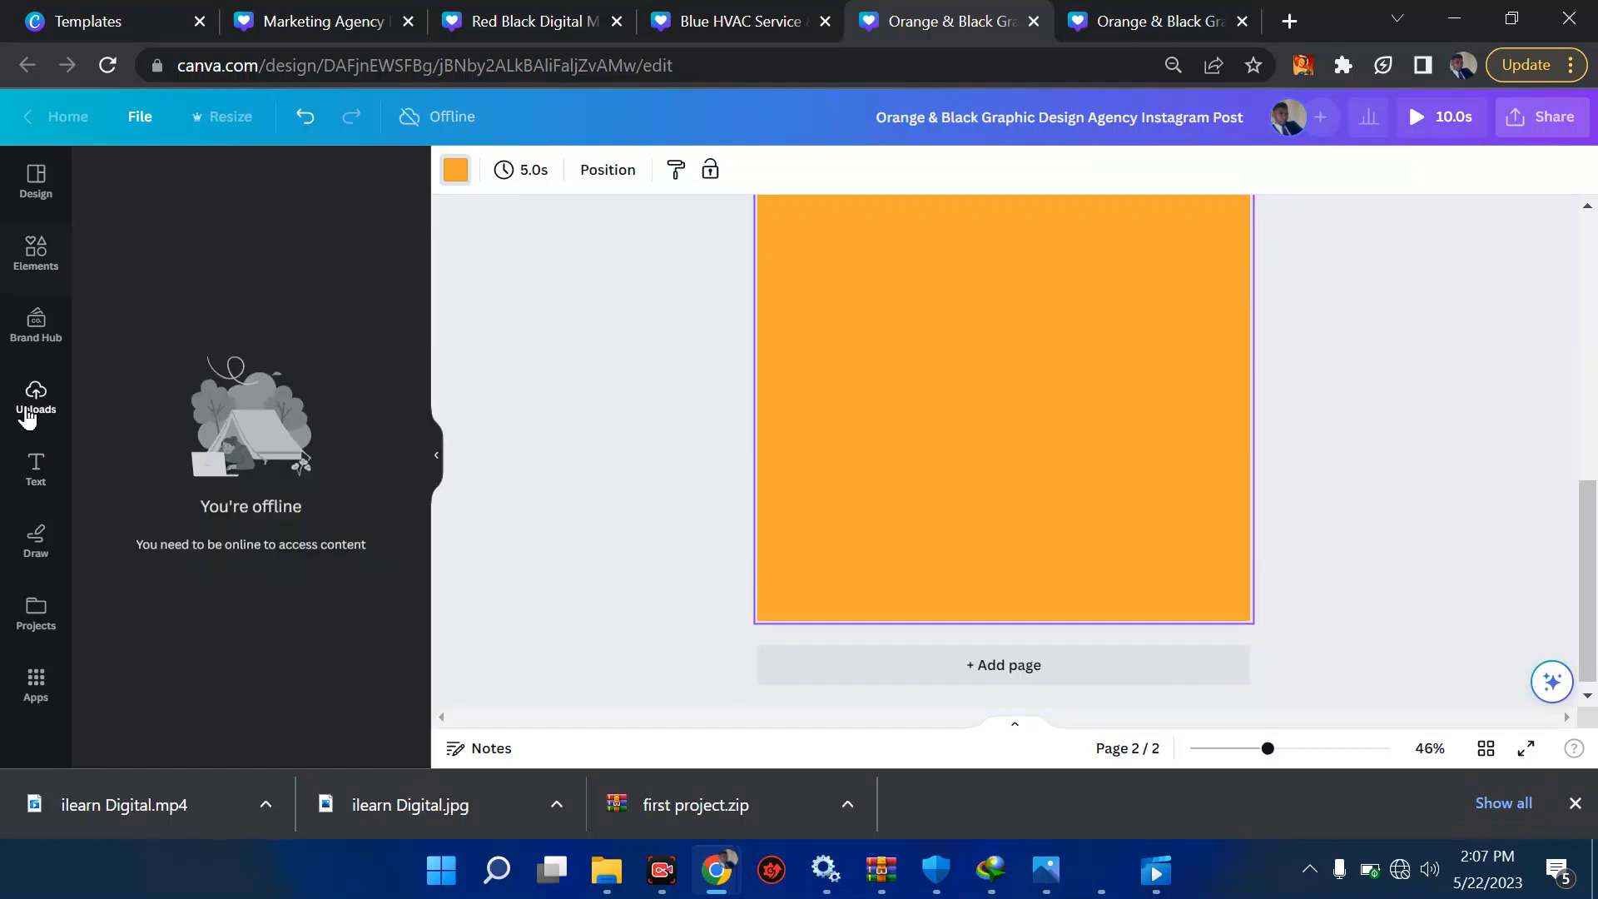
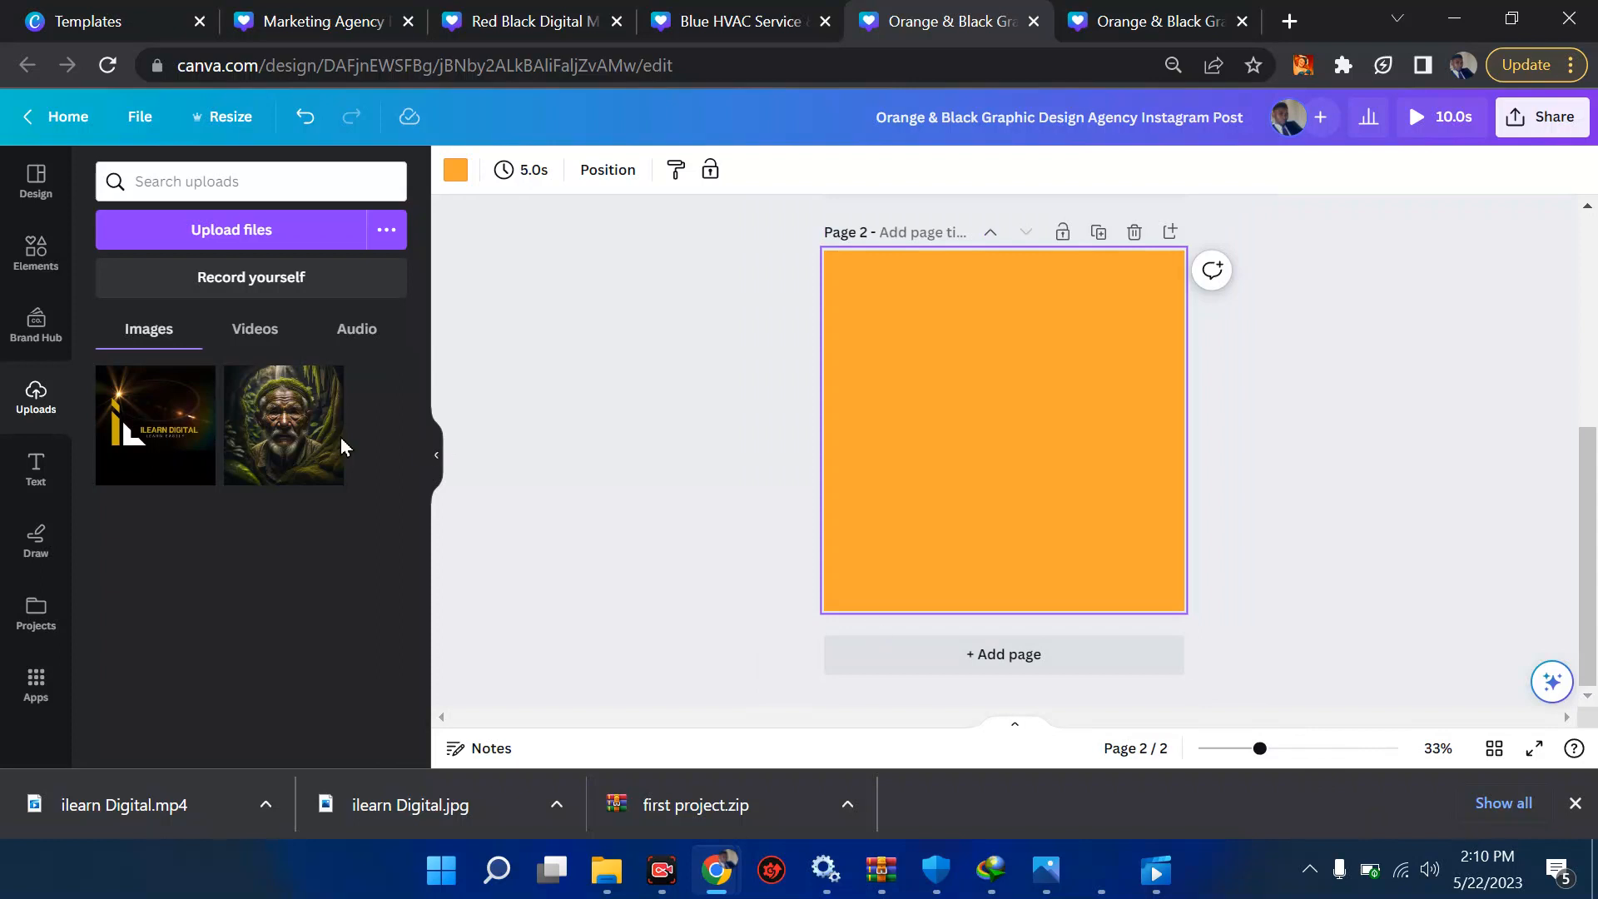
pyautogui.click(304, 428)
pyautogui.moveTo(894, 320); pyautogui.dragTo(792, 218)
pyautogui.moveTo(1123, 546); pyautogui.dragTo(1266, 691)
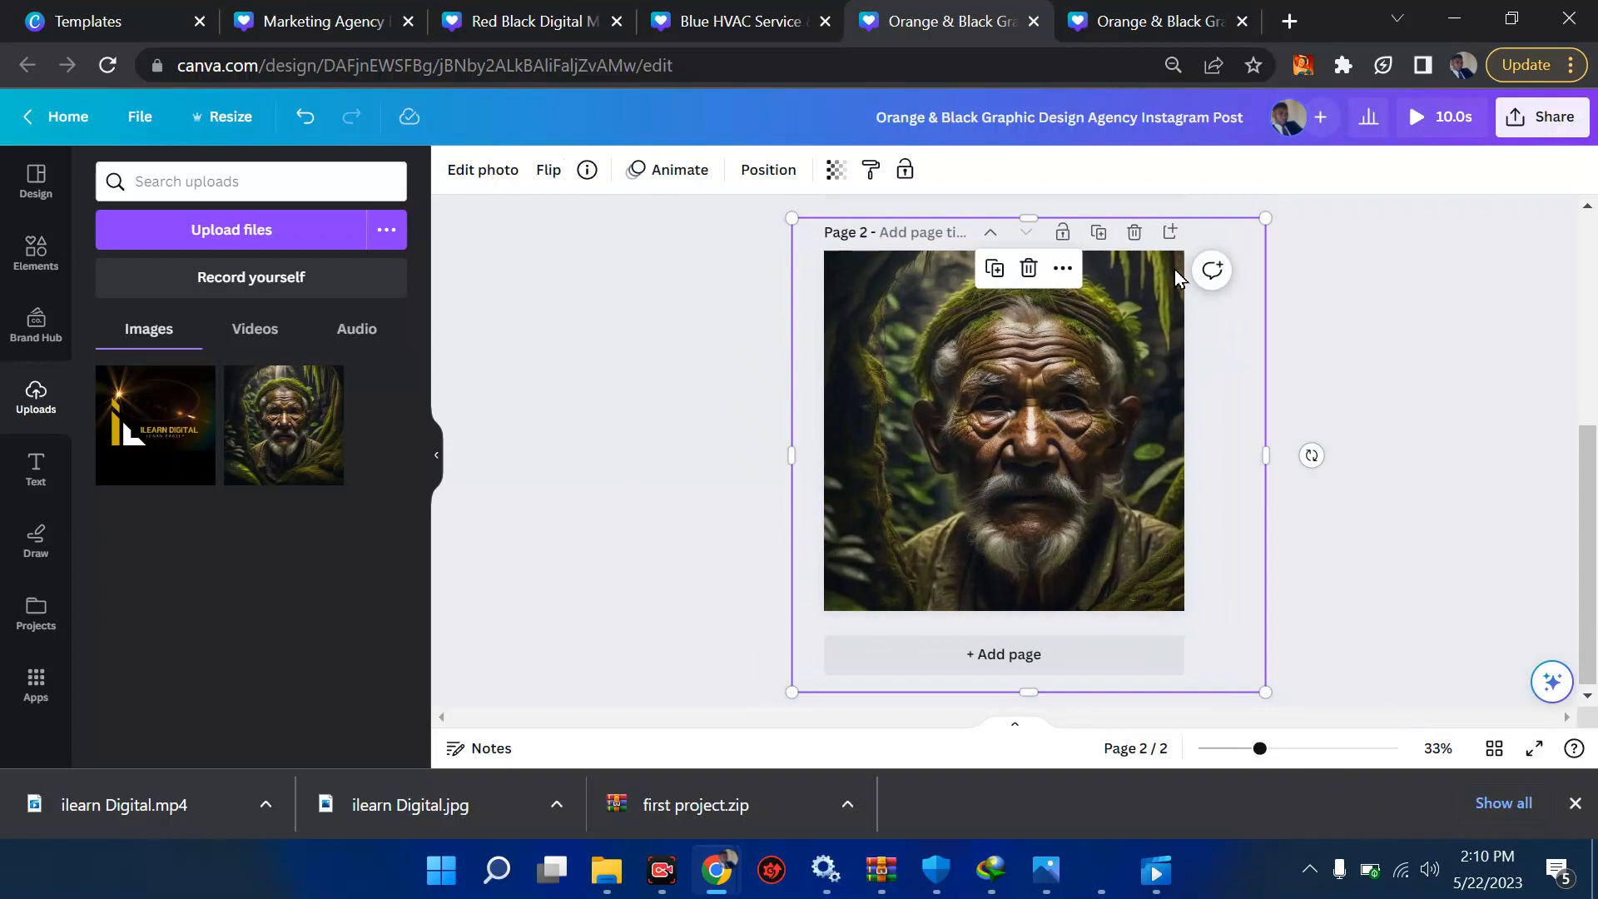
# - Lower the portrait photo's transparency until it is only a faint texture over the orange background
pyautogui.click(835, 169)
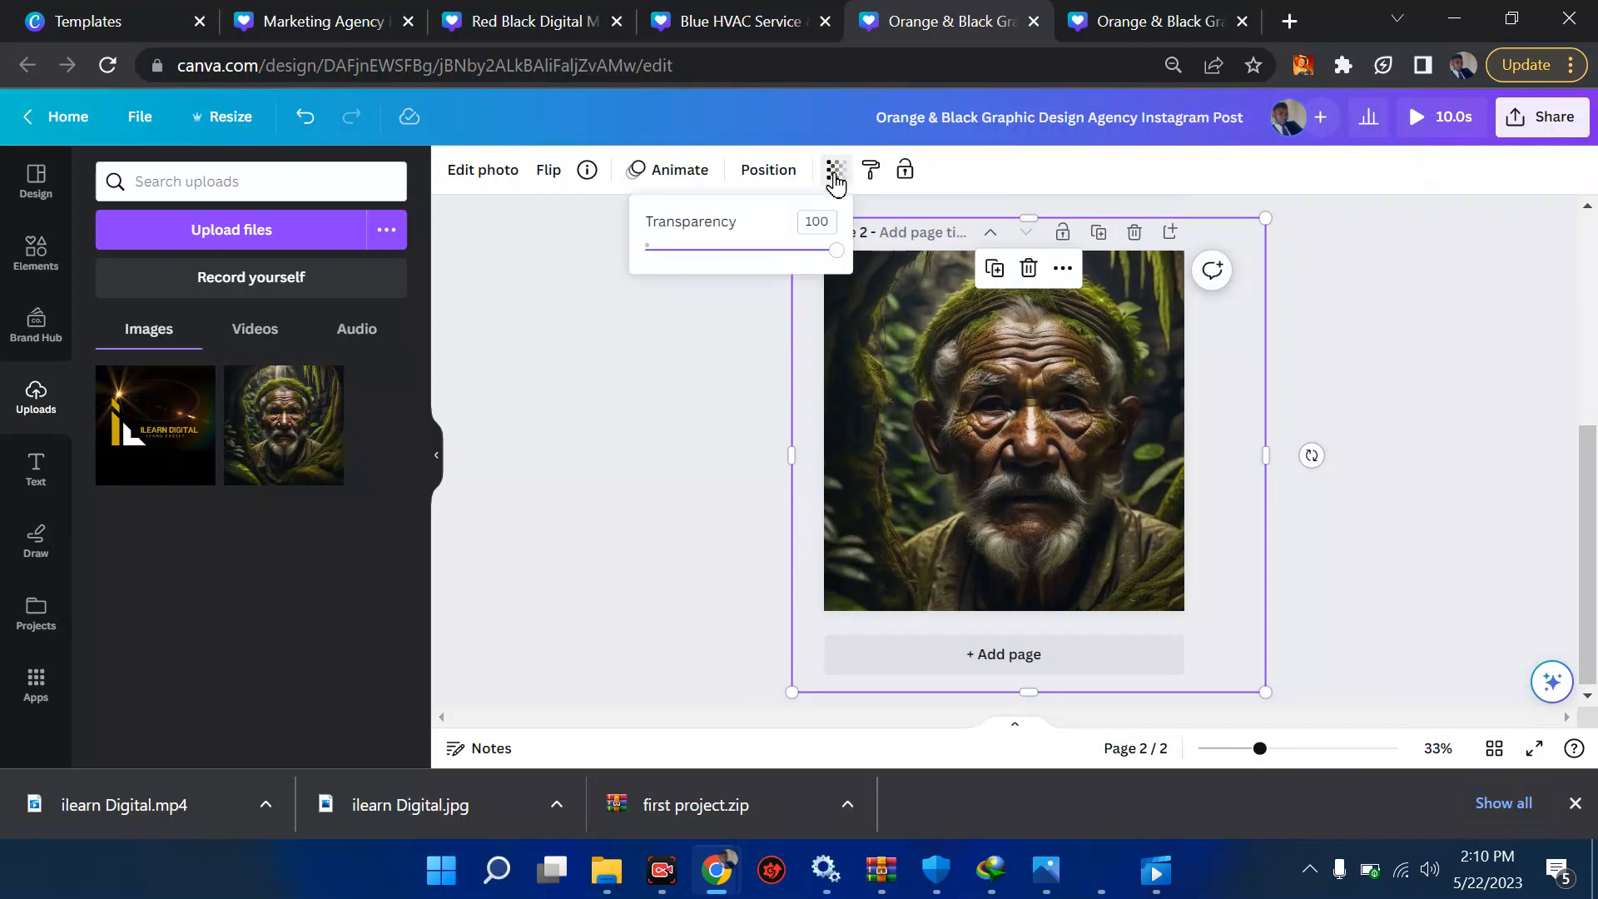
pyautogui.moveTo(828, 254); pyautogui.dragTo(656, 259)
pyautogui.click(617, 465)
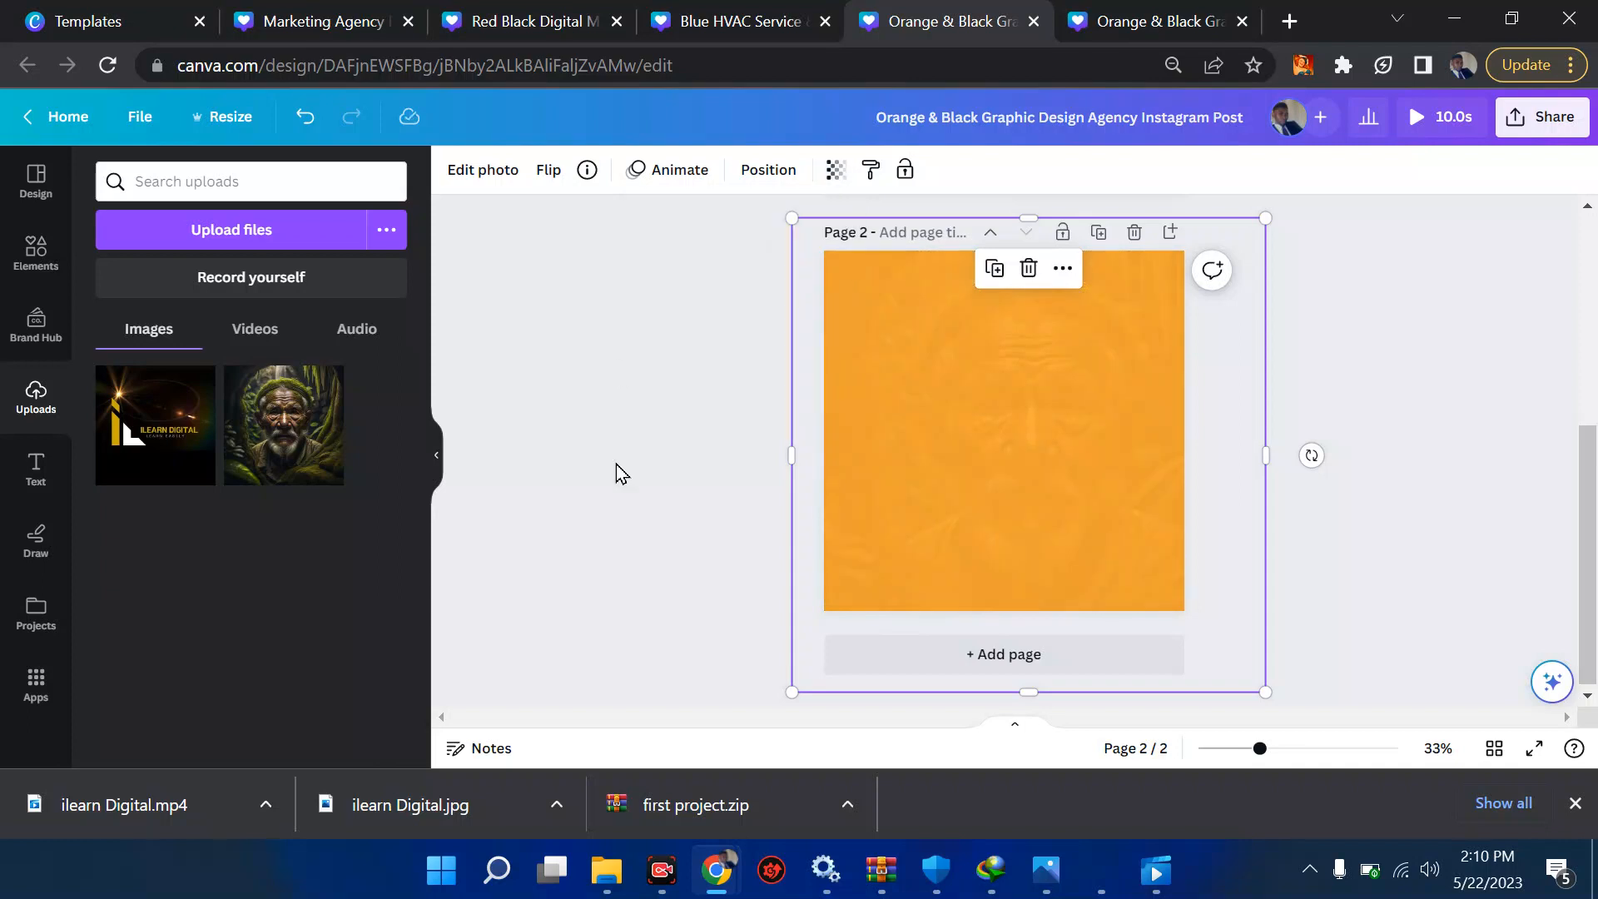
# - Lock the faded portrait's position, switch it to a full lock, and try to move it on the page
pyautogui.click(904, 169)
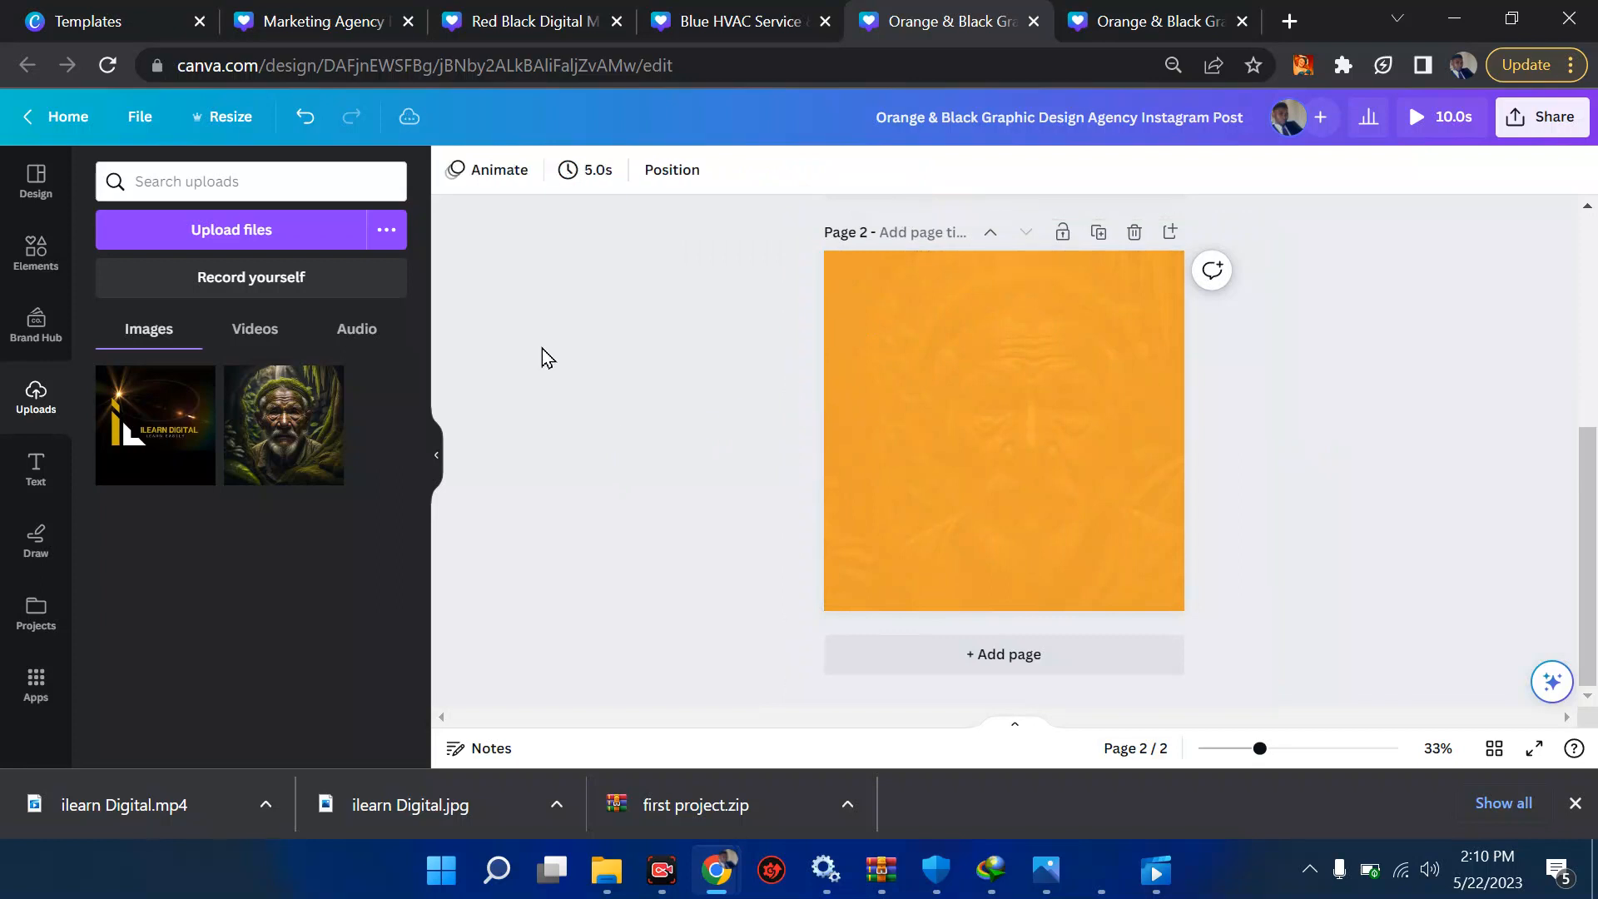
pyautogui.click(885, 414)
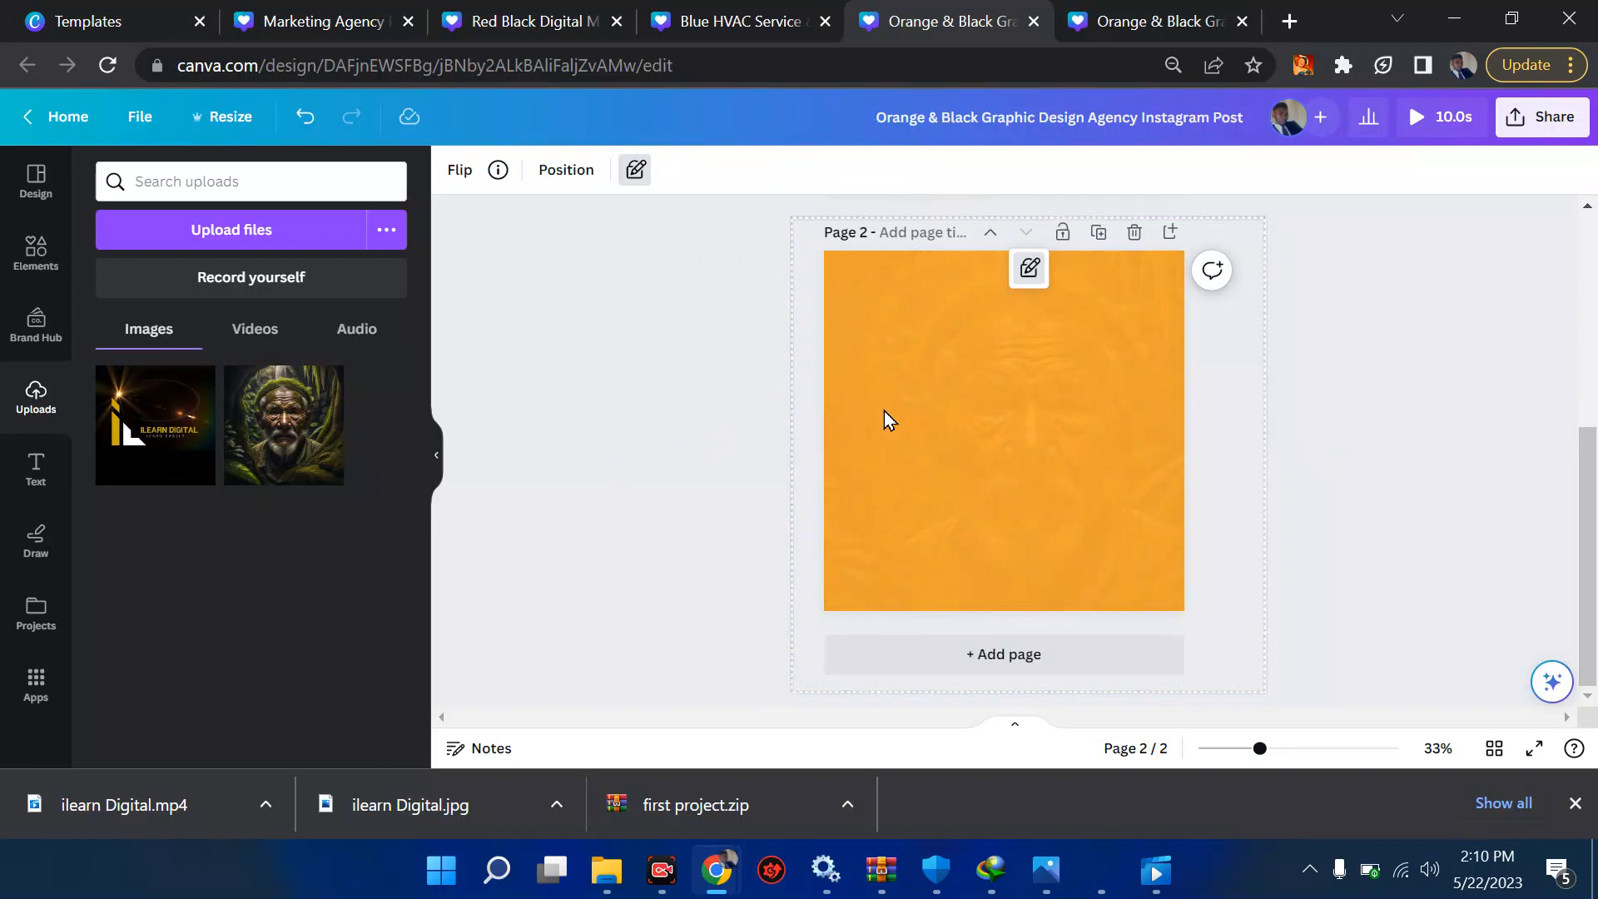
pyautogui.click(1032, 277)
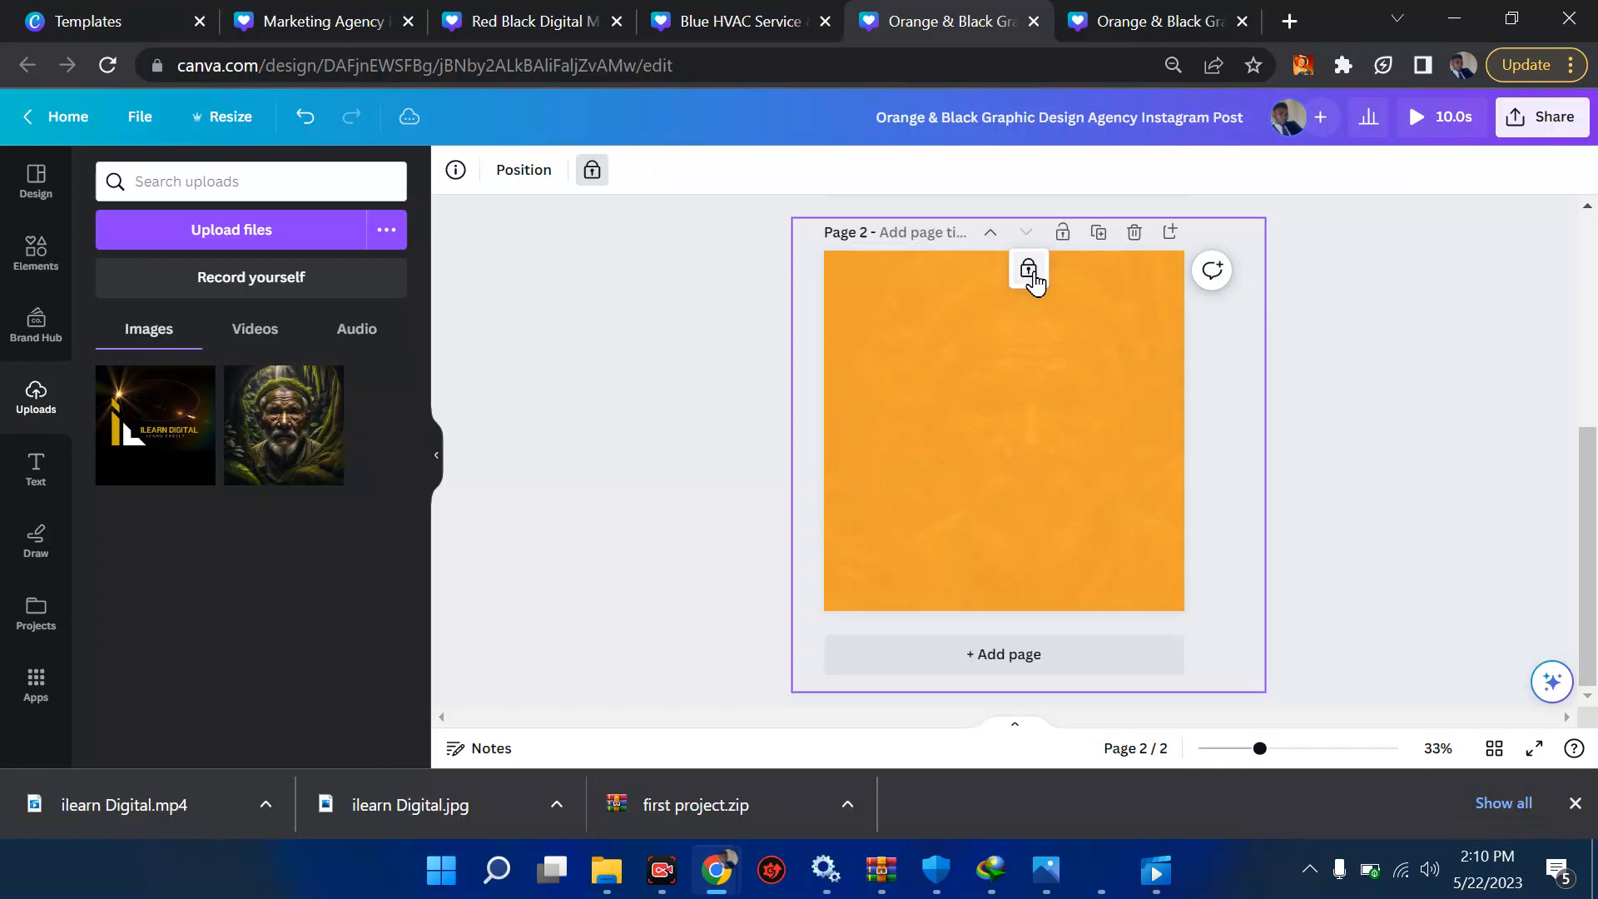
pyautogui.moveTo(1077, 526); pyautogui.dragTo(990, 508)
pyautogui.click(834, 303)
pyautogui.moveTo(829, 303); pyautogui.dragTo(933, 401)
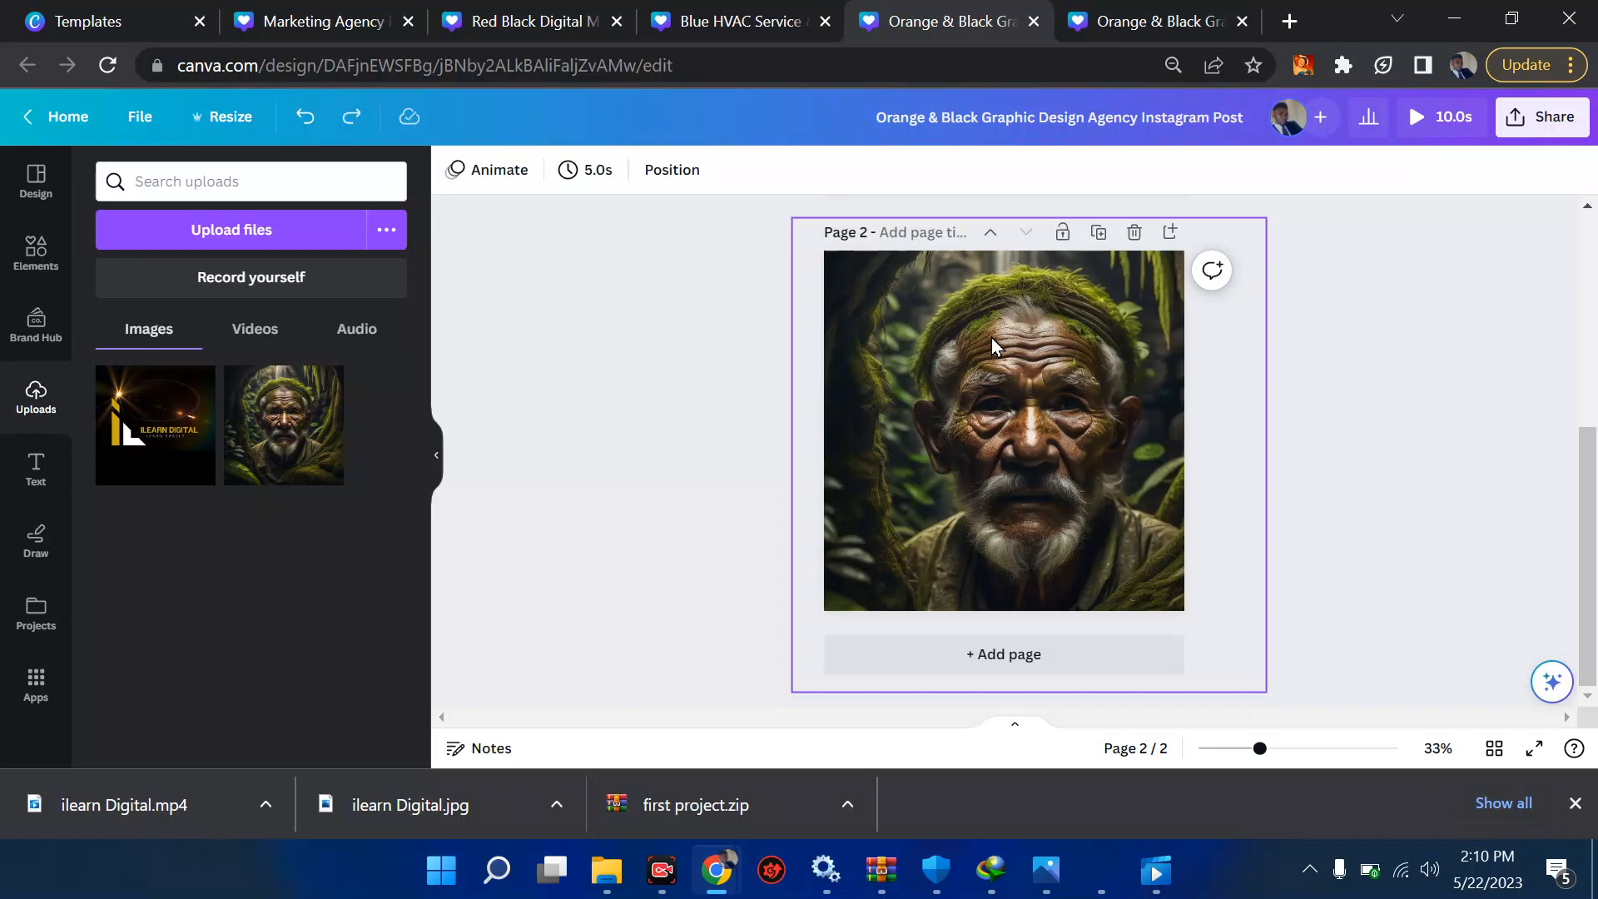
# - In the Blue HVAC Service post, delete the technician photo and its circular frame, and undo both deletions
pyautogui.click(733, 21)
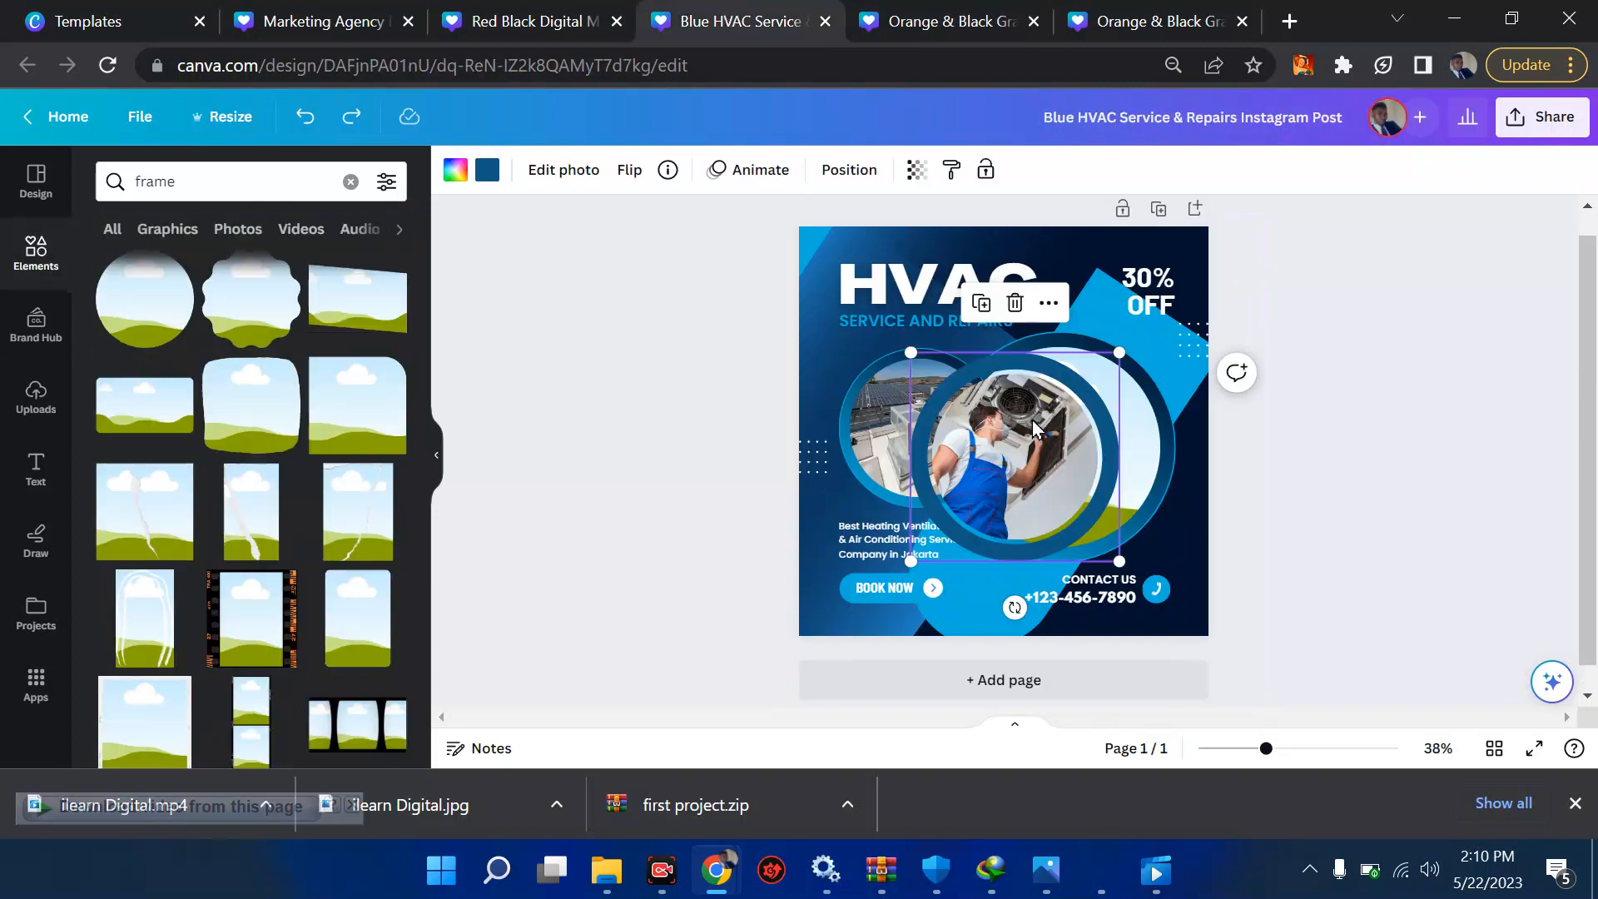
pyautogui.press('Delete')
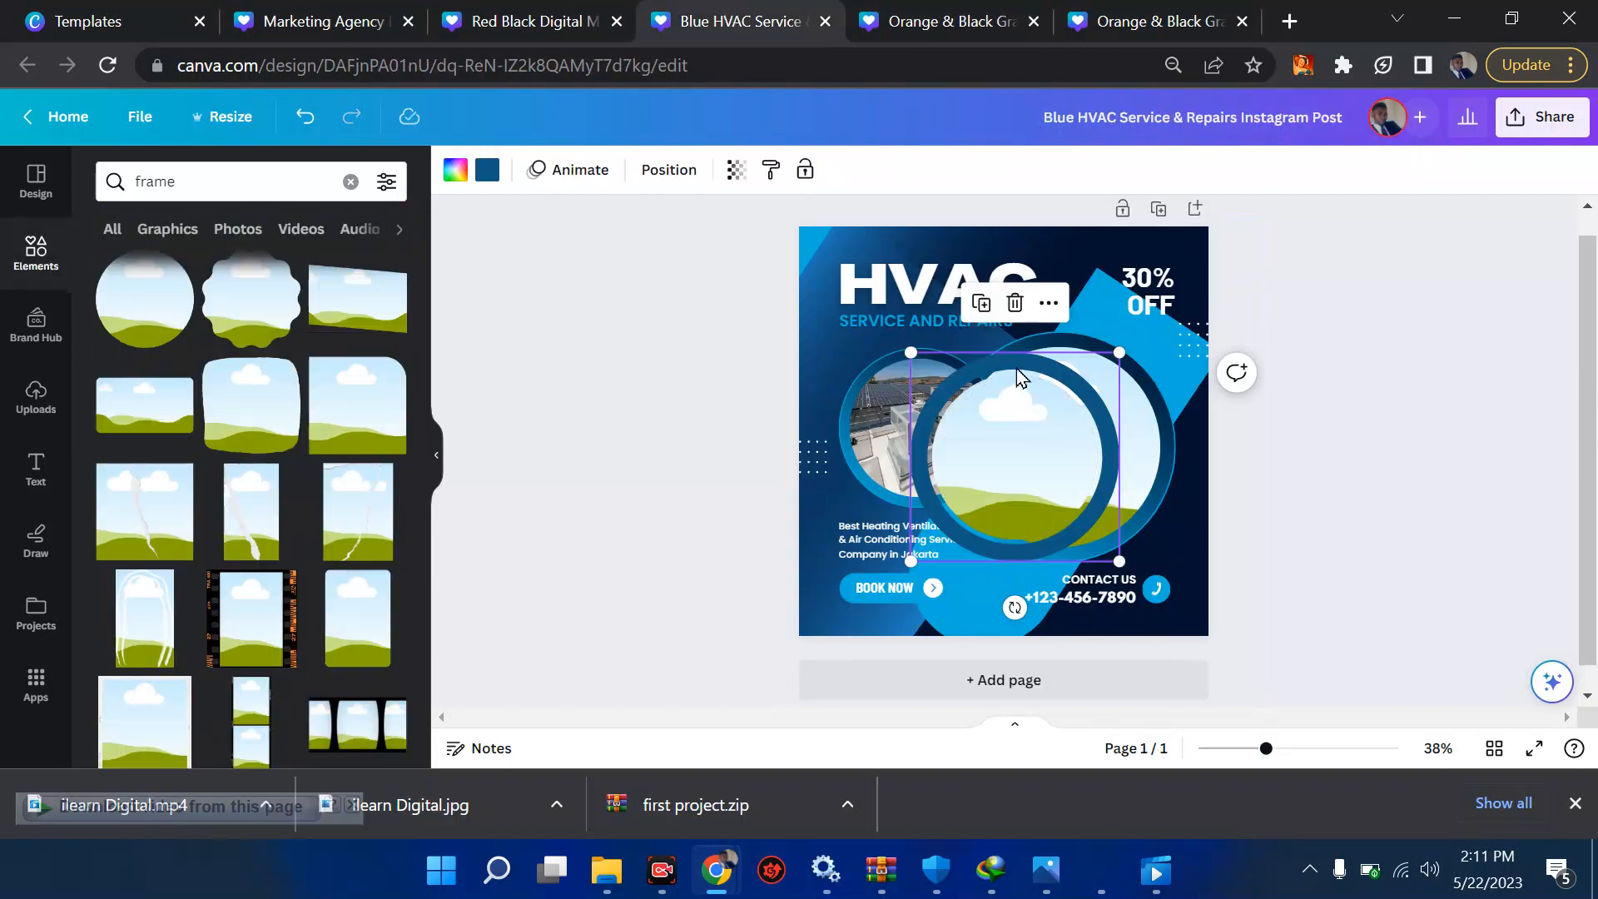
pyautogui.press('Delete')
pyautogui.click(1075, 361)
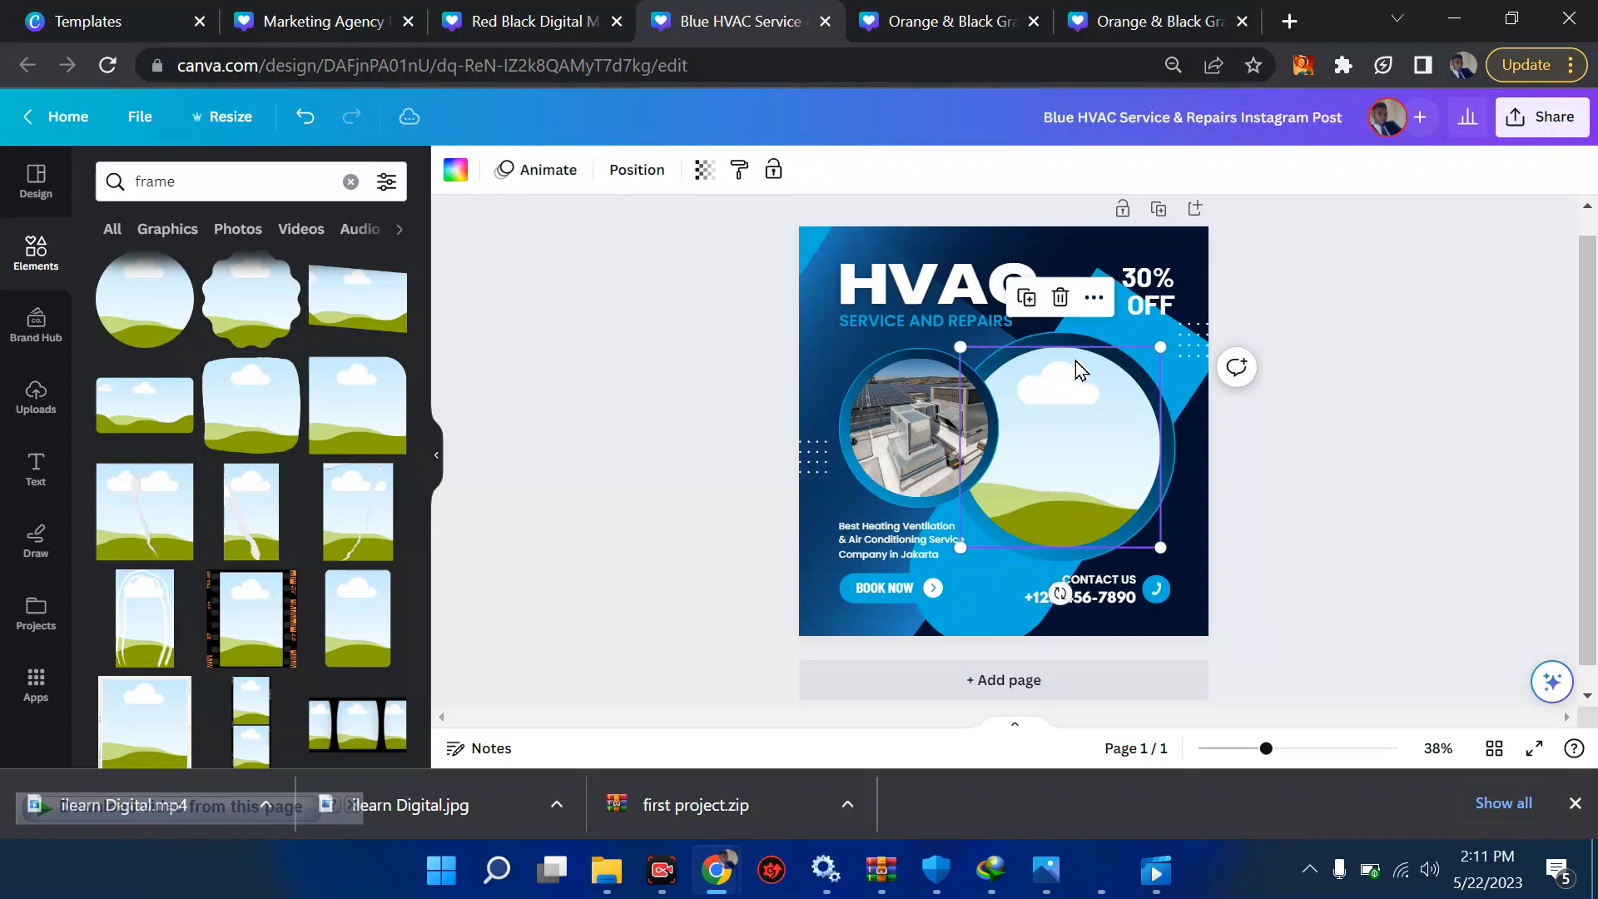
pyautogui.hotkey('ctrl', 'z')
pyautogui.hotkey('ctrl', 'z')
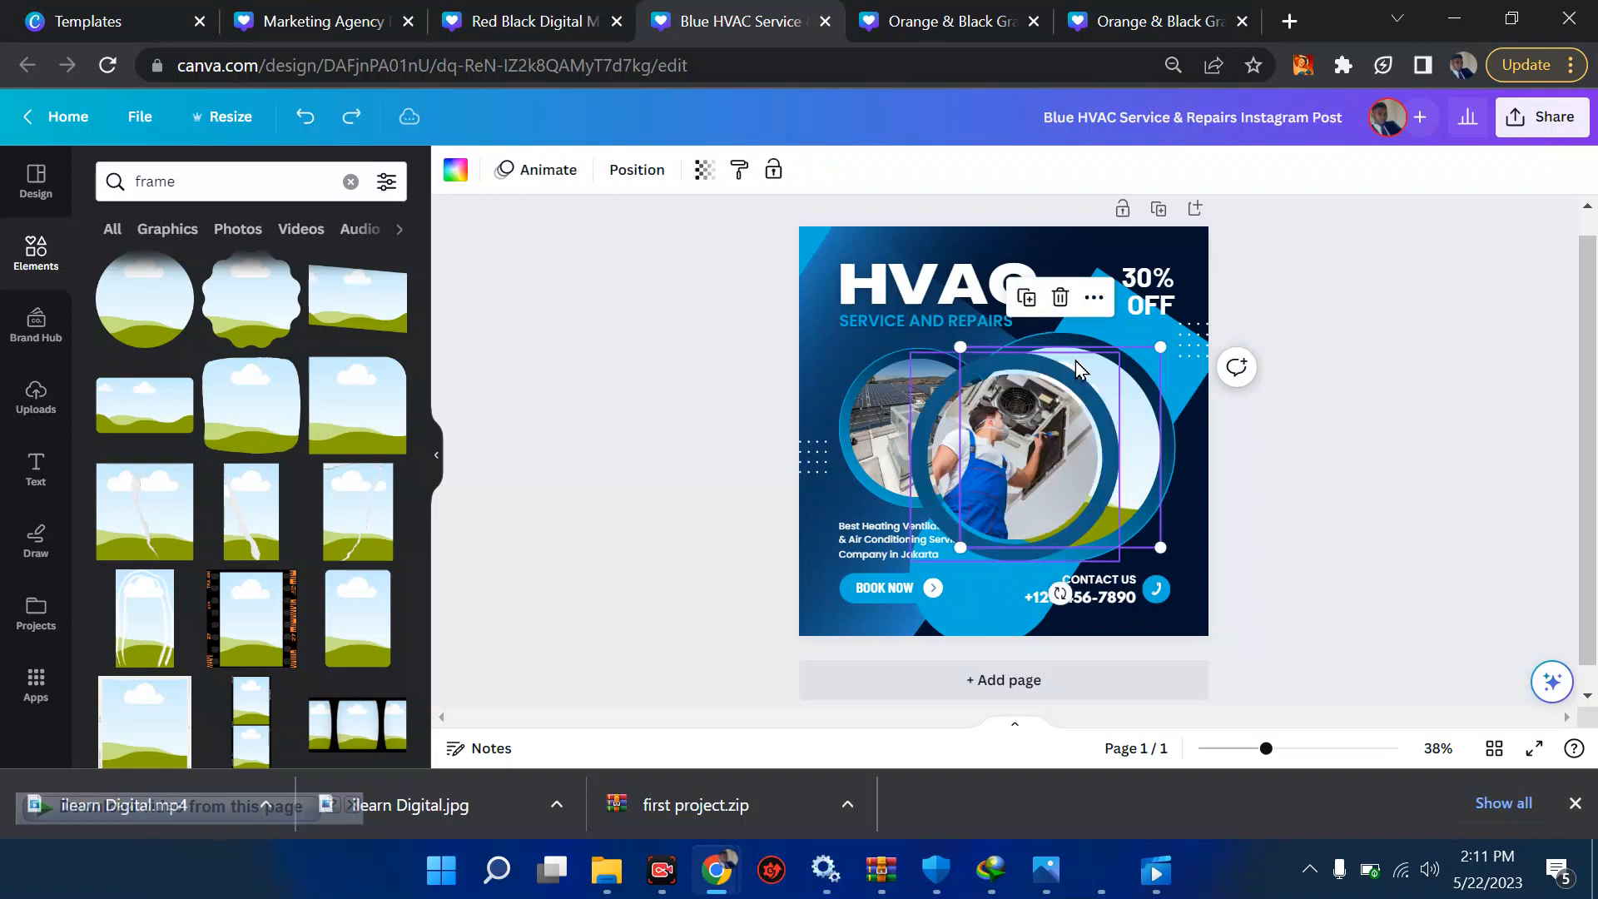
# - Remove the empty circular frame behind the technician photo and move the framed photo into the large blue ring
pyautogui.moveTo(1075, 366); pyautogui.dragTo(906, 482)
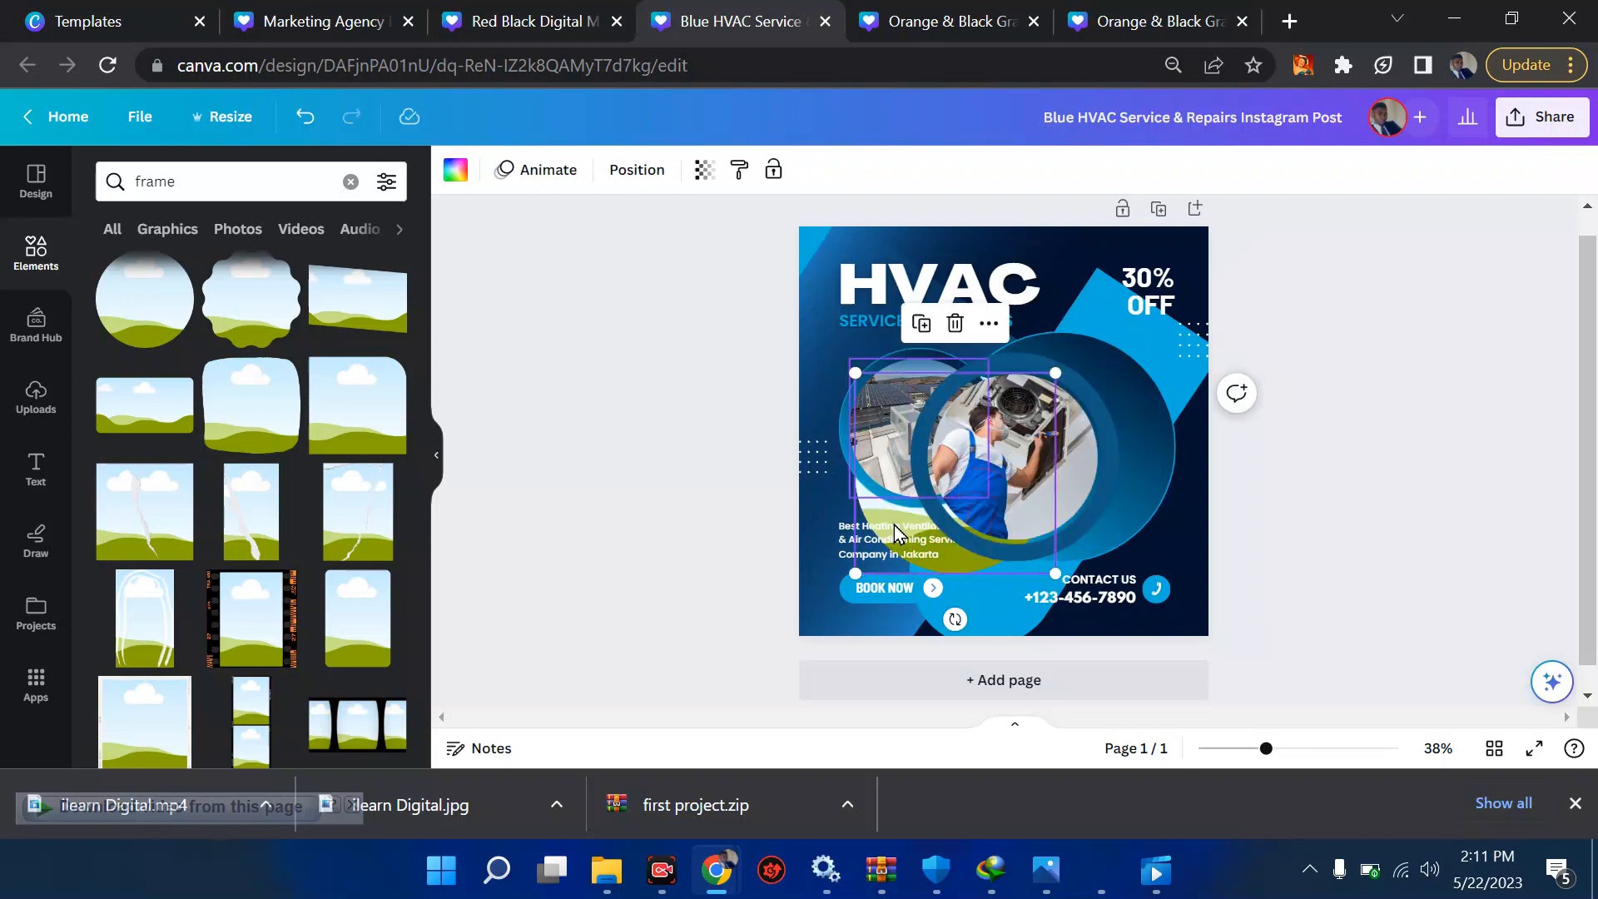
pyautogui.moveTo(922, 551); pyautogui.dragTo(1061, 624)
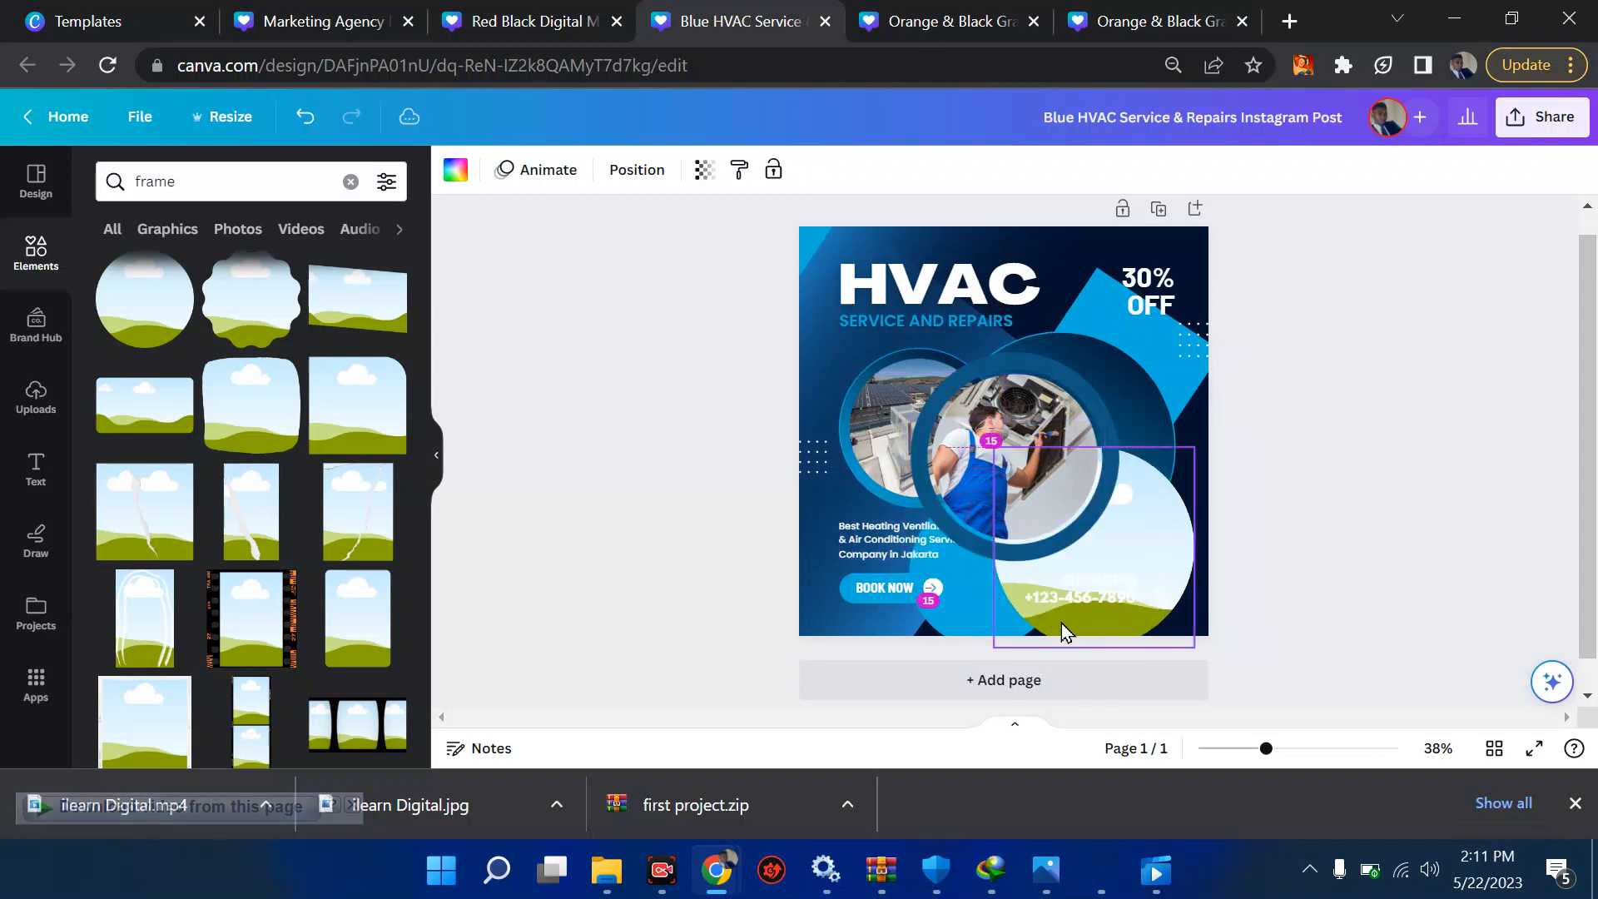
pyautogui.press('Delete')
pyautogui.moveTo(1037, 528); pyautogui.dragTo(1077, 517)
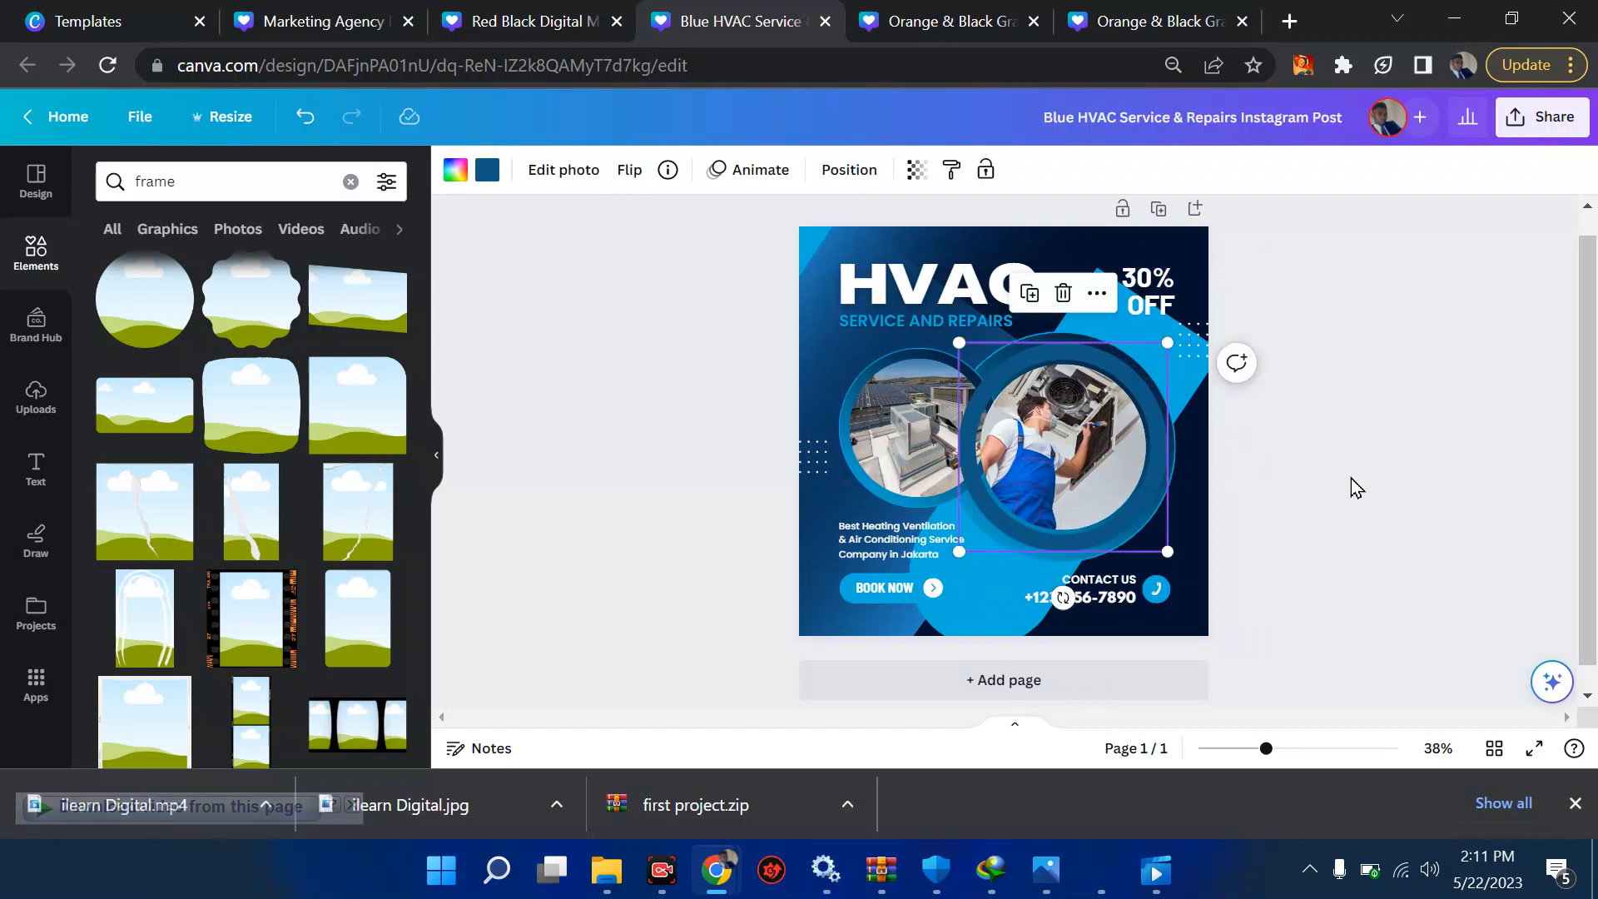
pyautogui.click(1382, 465)
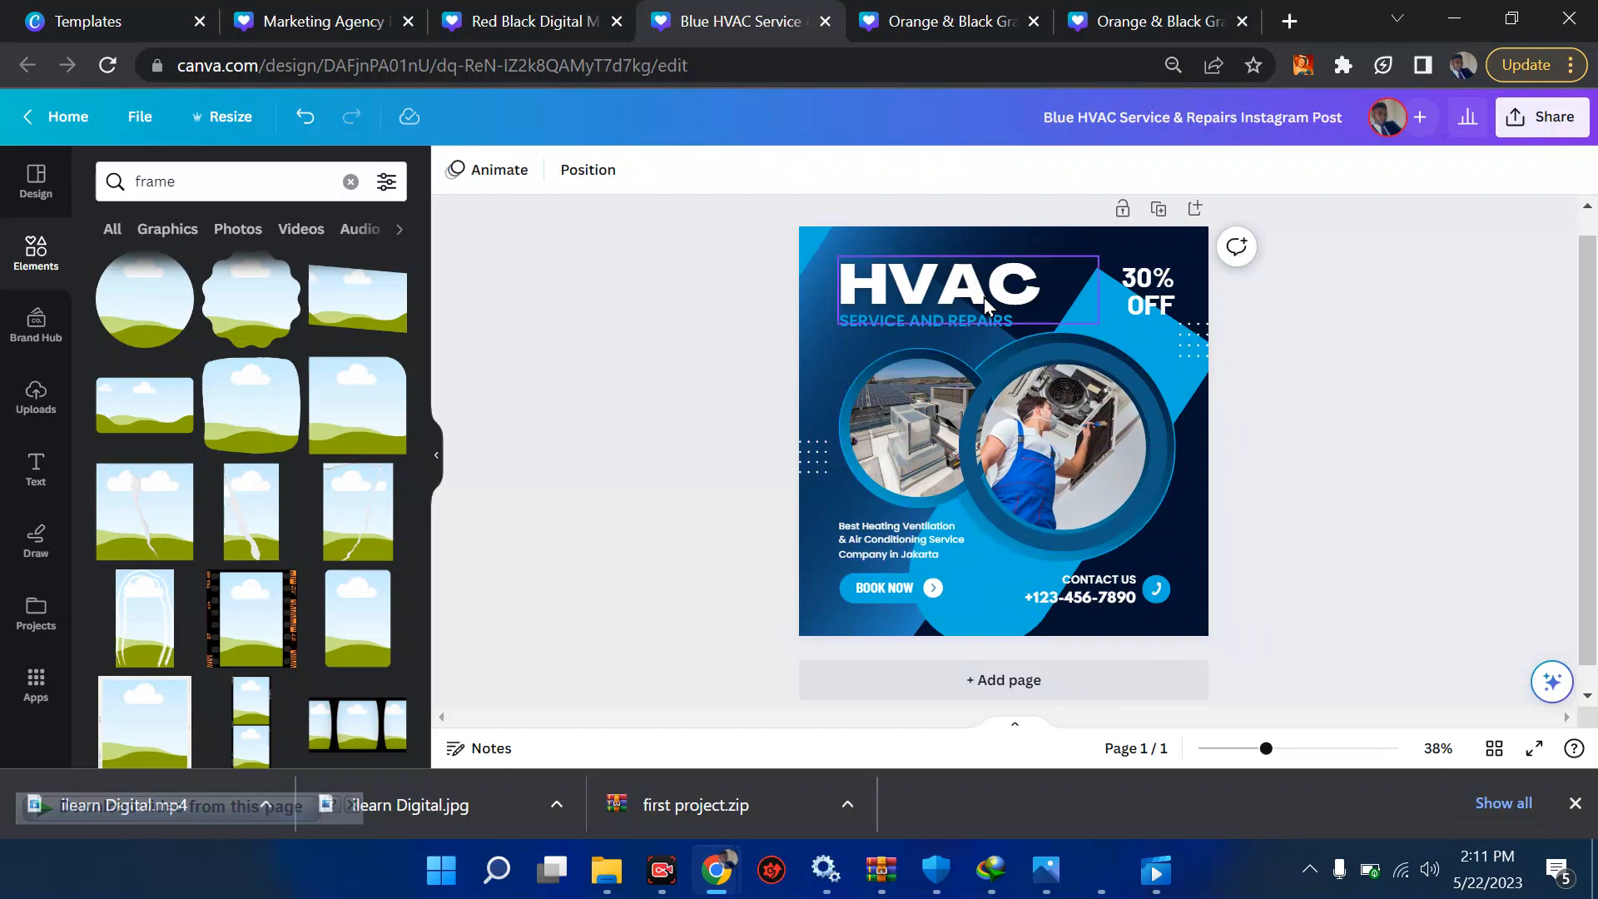
# - Apply the Outline text effect to the HVAC heading with a thickness of 31
pyautogui.click(952, 251)
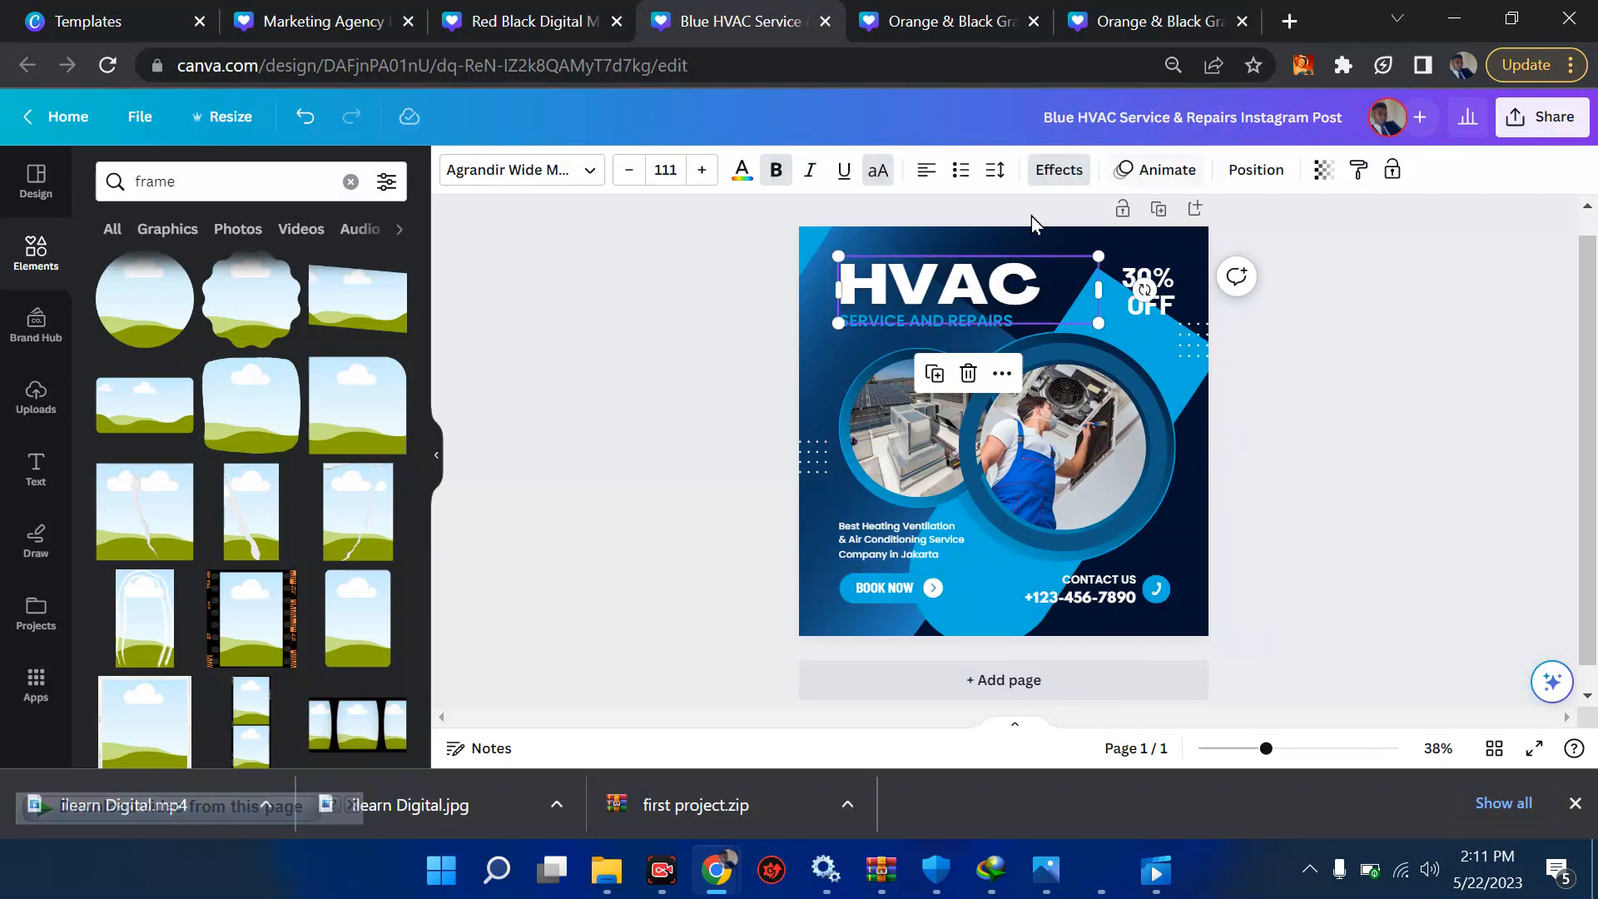
pyautogui.click(1059, 171)
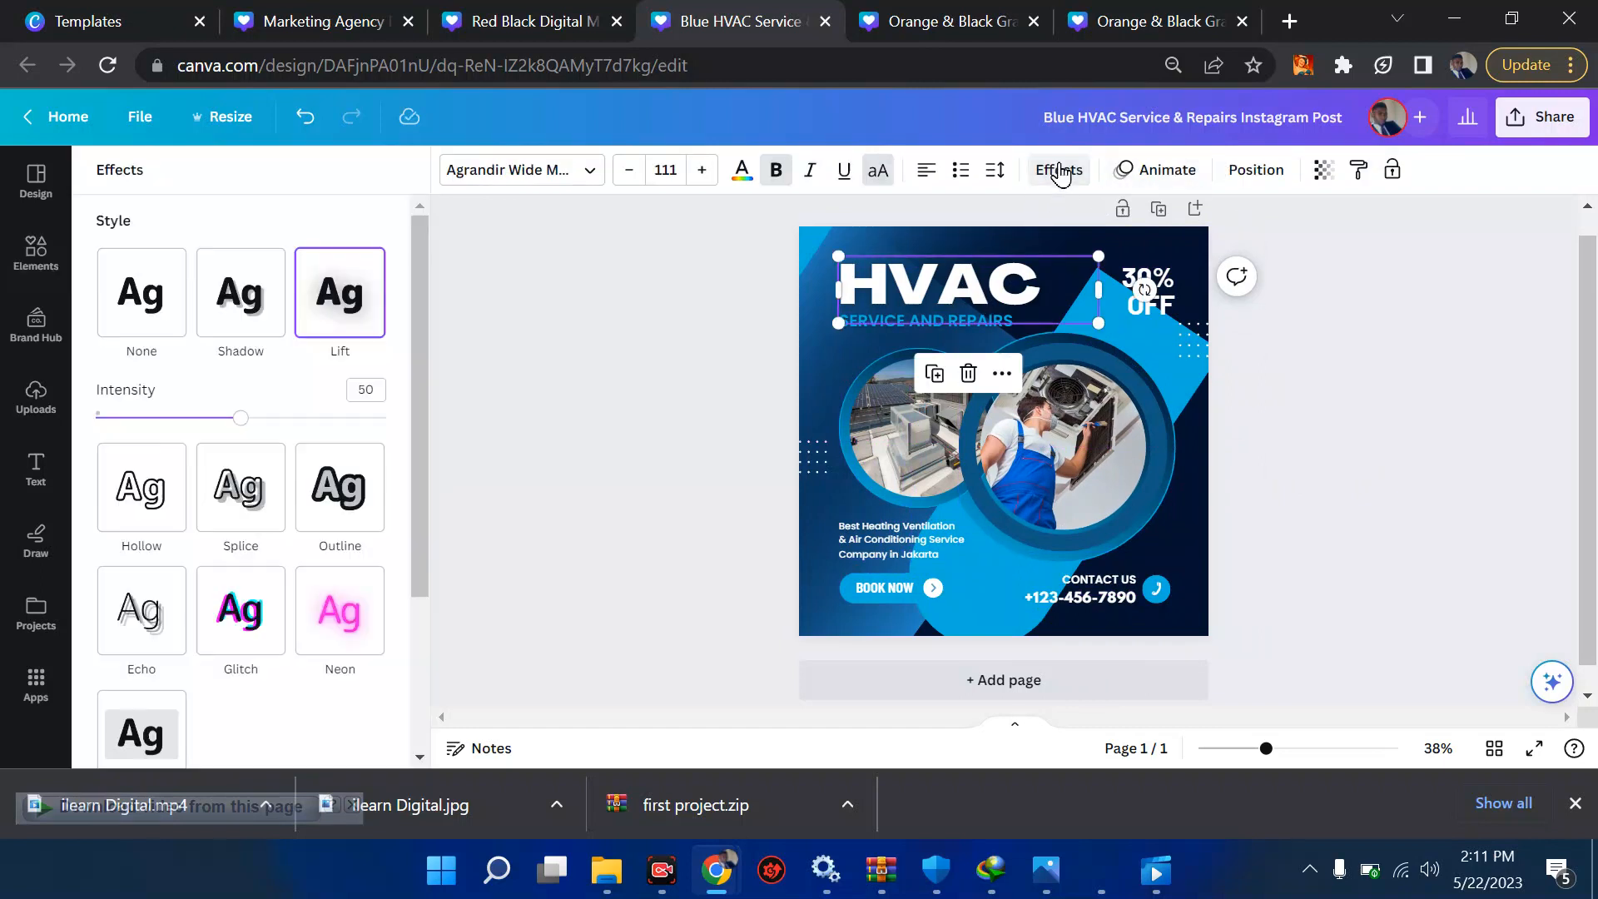
pyautogui.click(251, 491)
pyautogui.click(328, 444)
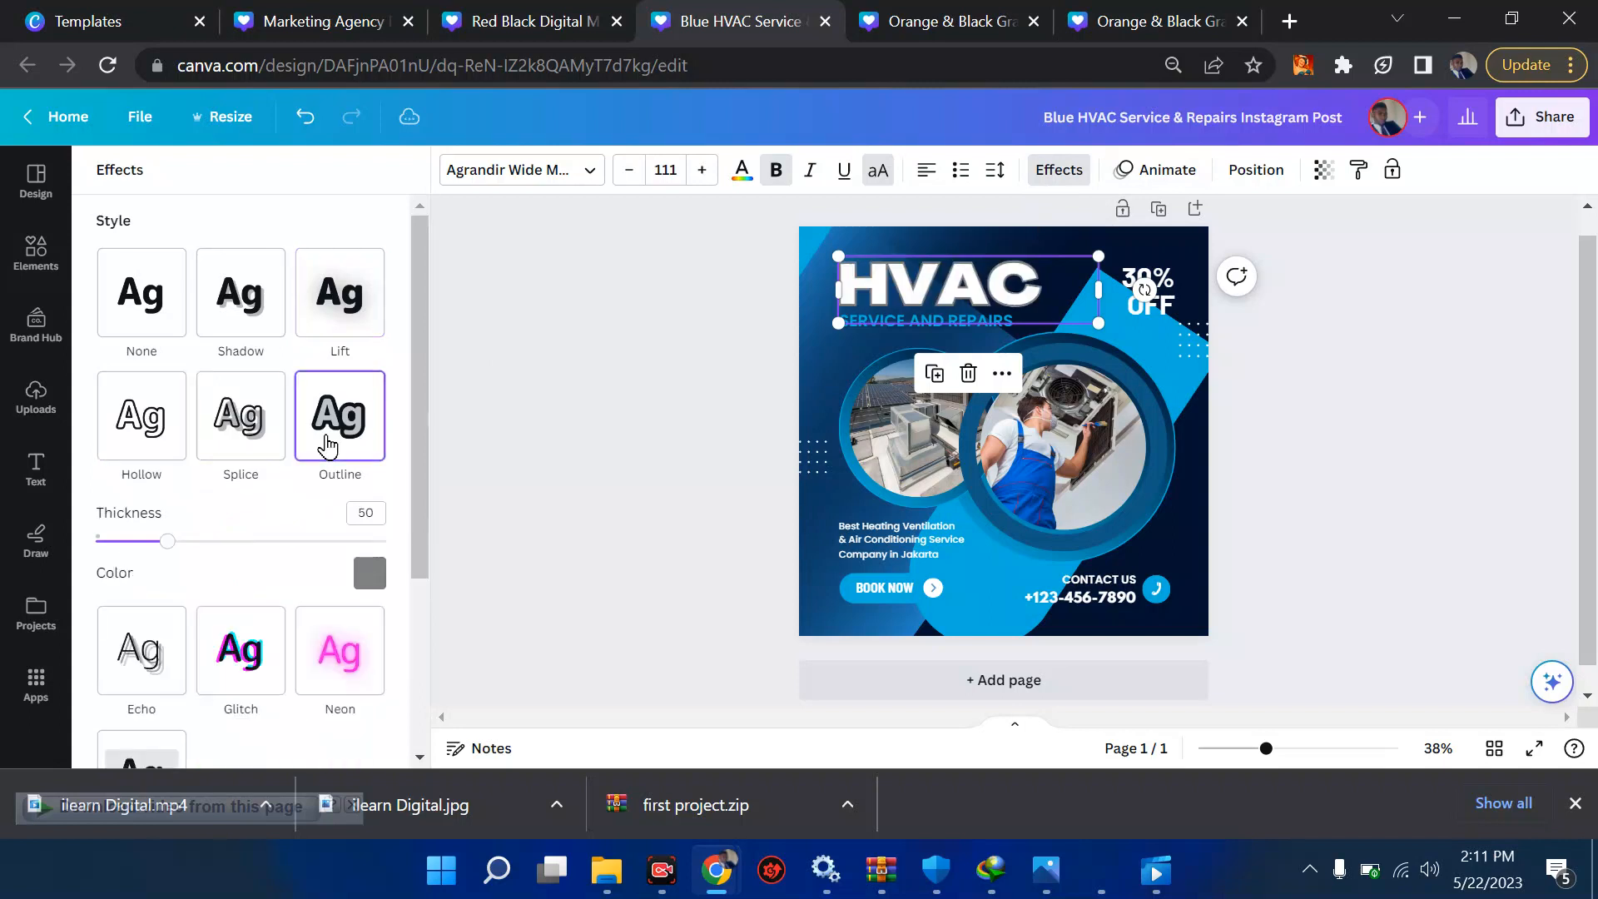
pyautogui.moveTo(167, 542)
pyautogui.mouseDown()
pyautogui.moveTo(260, 545)
pyautogui.moveTo(142, 547)
pyautogui.mouseUp()
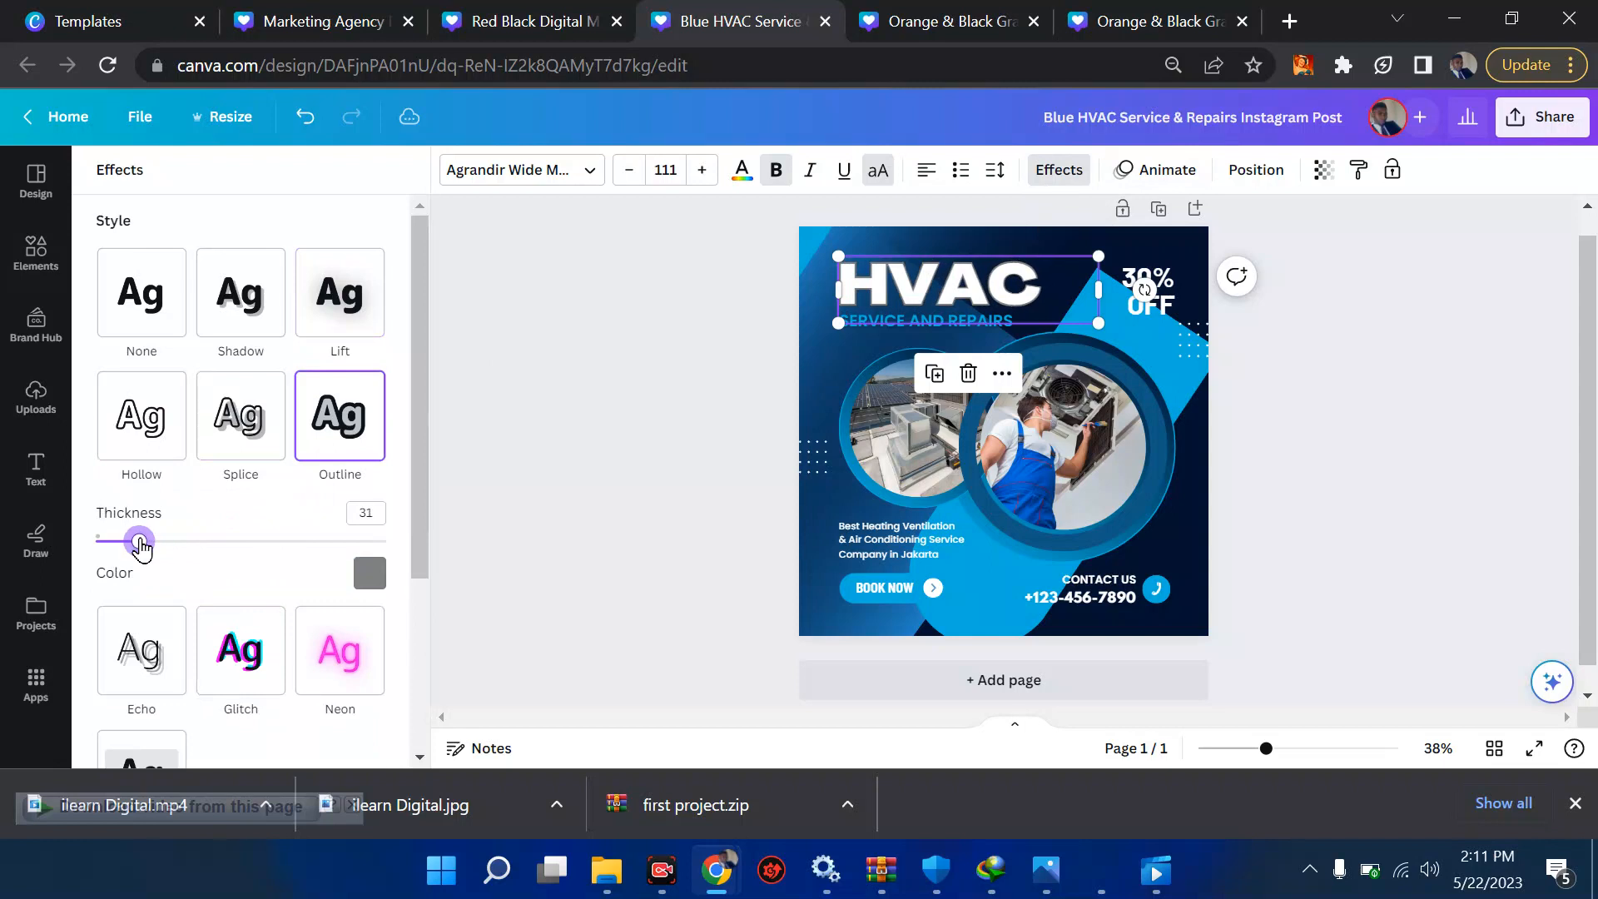
# - Animate the HVAC heading with Pan and the SERVICE AND REPAIRS subtitle with Bounce, both on enter
pyautogui.click(1161, 171)
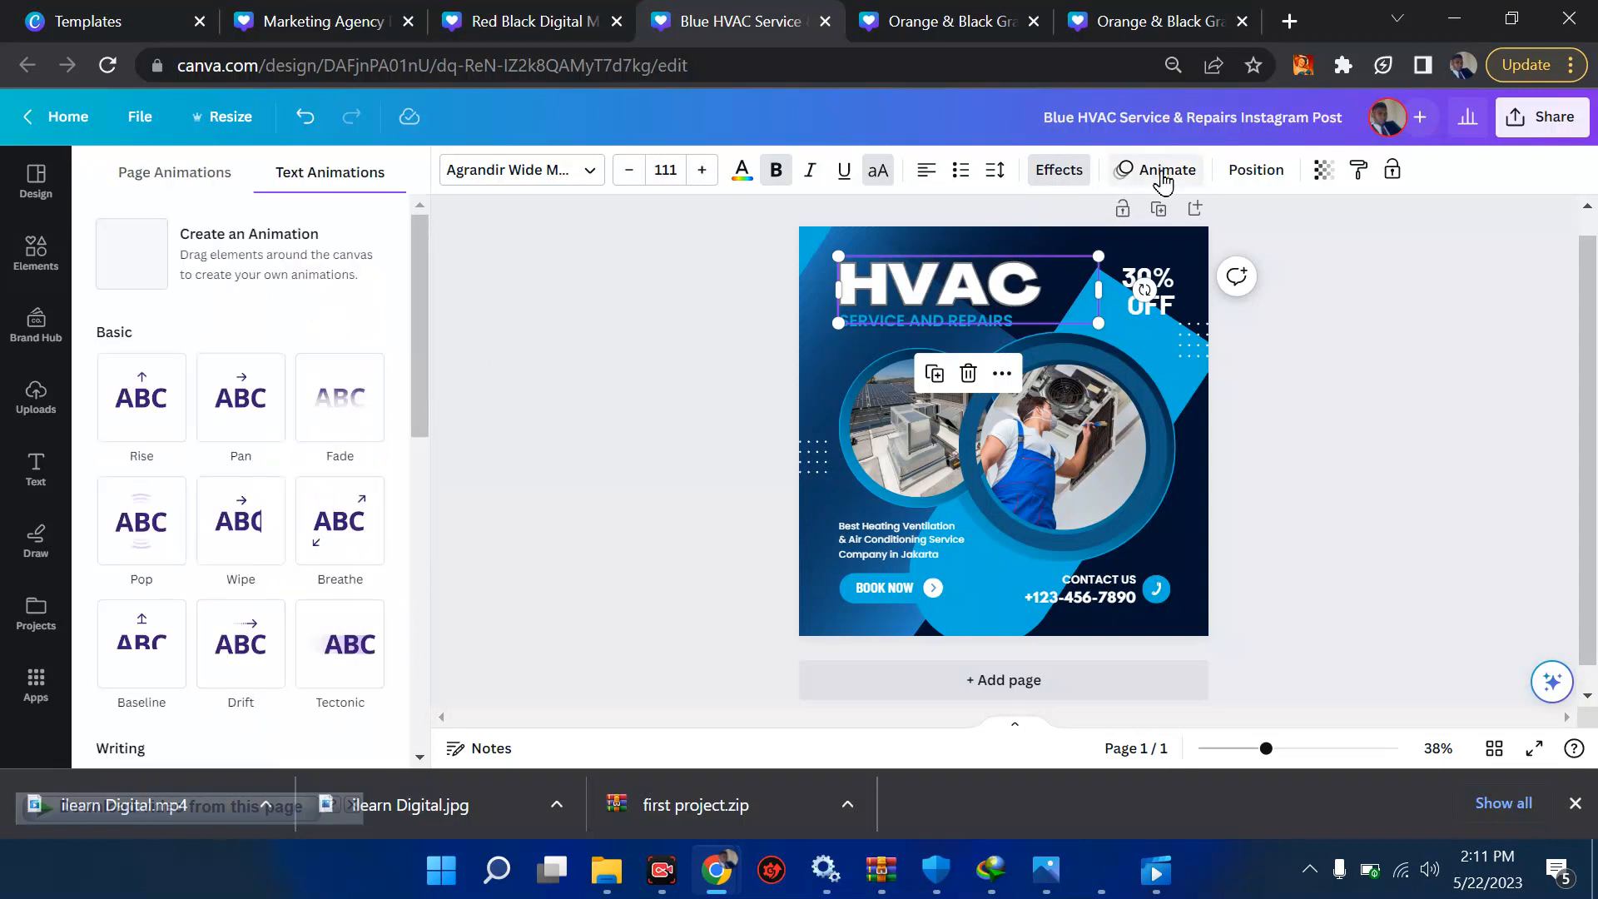
pyautogui.click(238, 398)
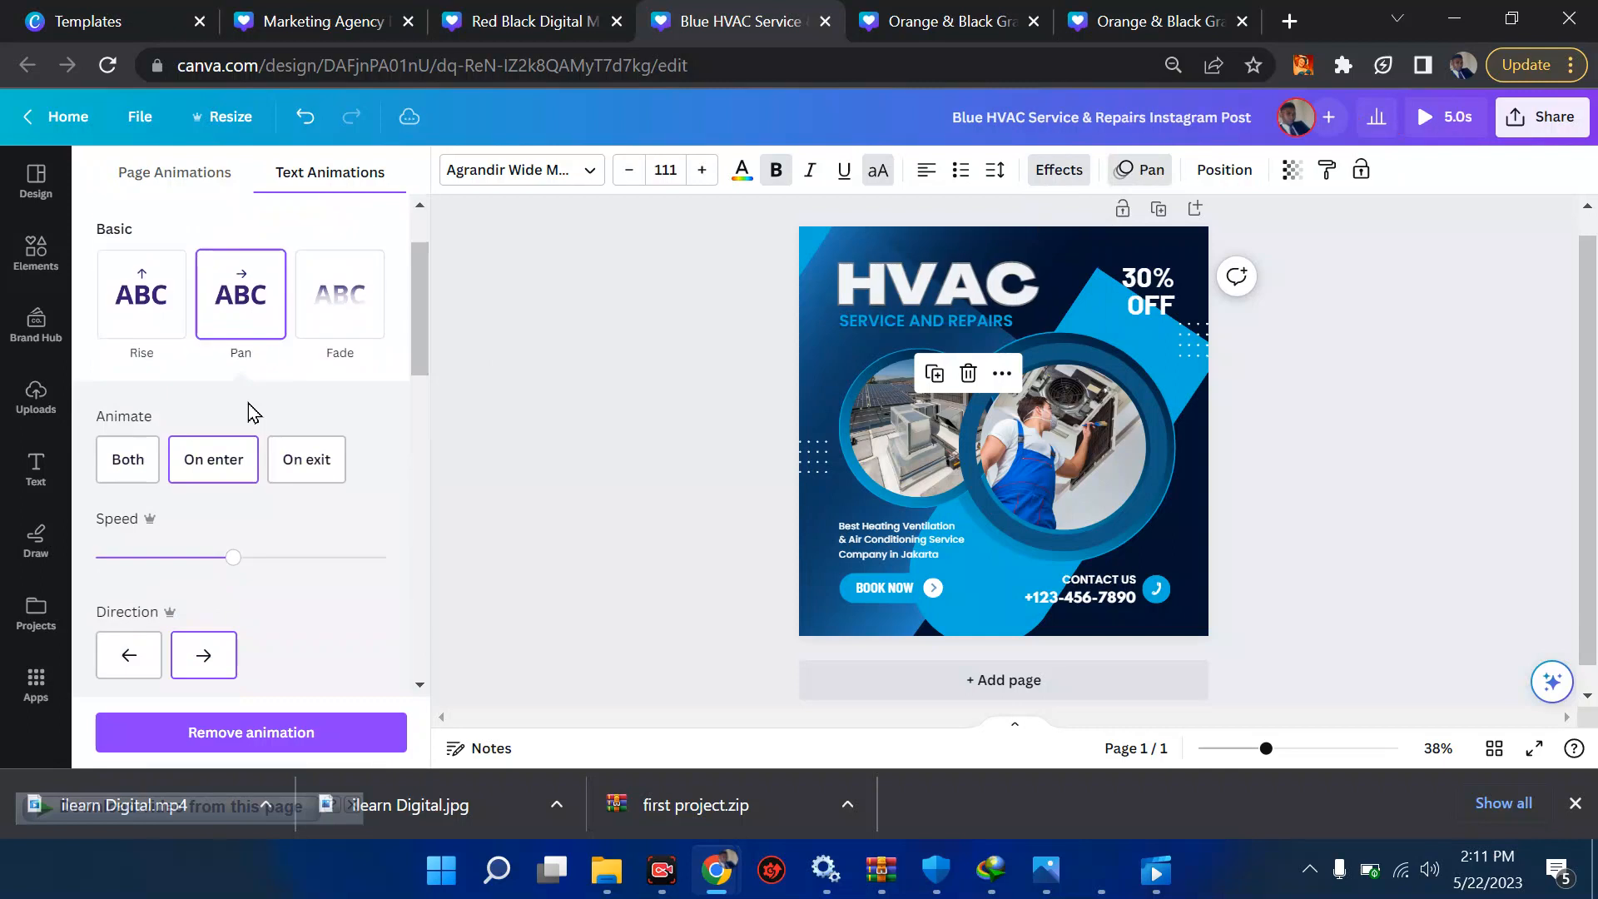
pyautogui.click(951, 323)
pyautogui.click(355, 417)
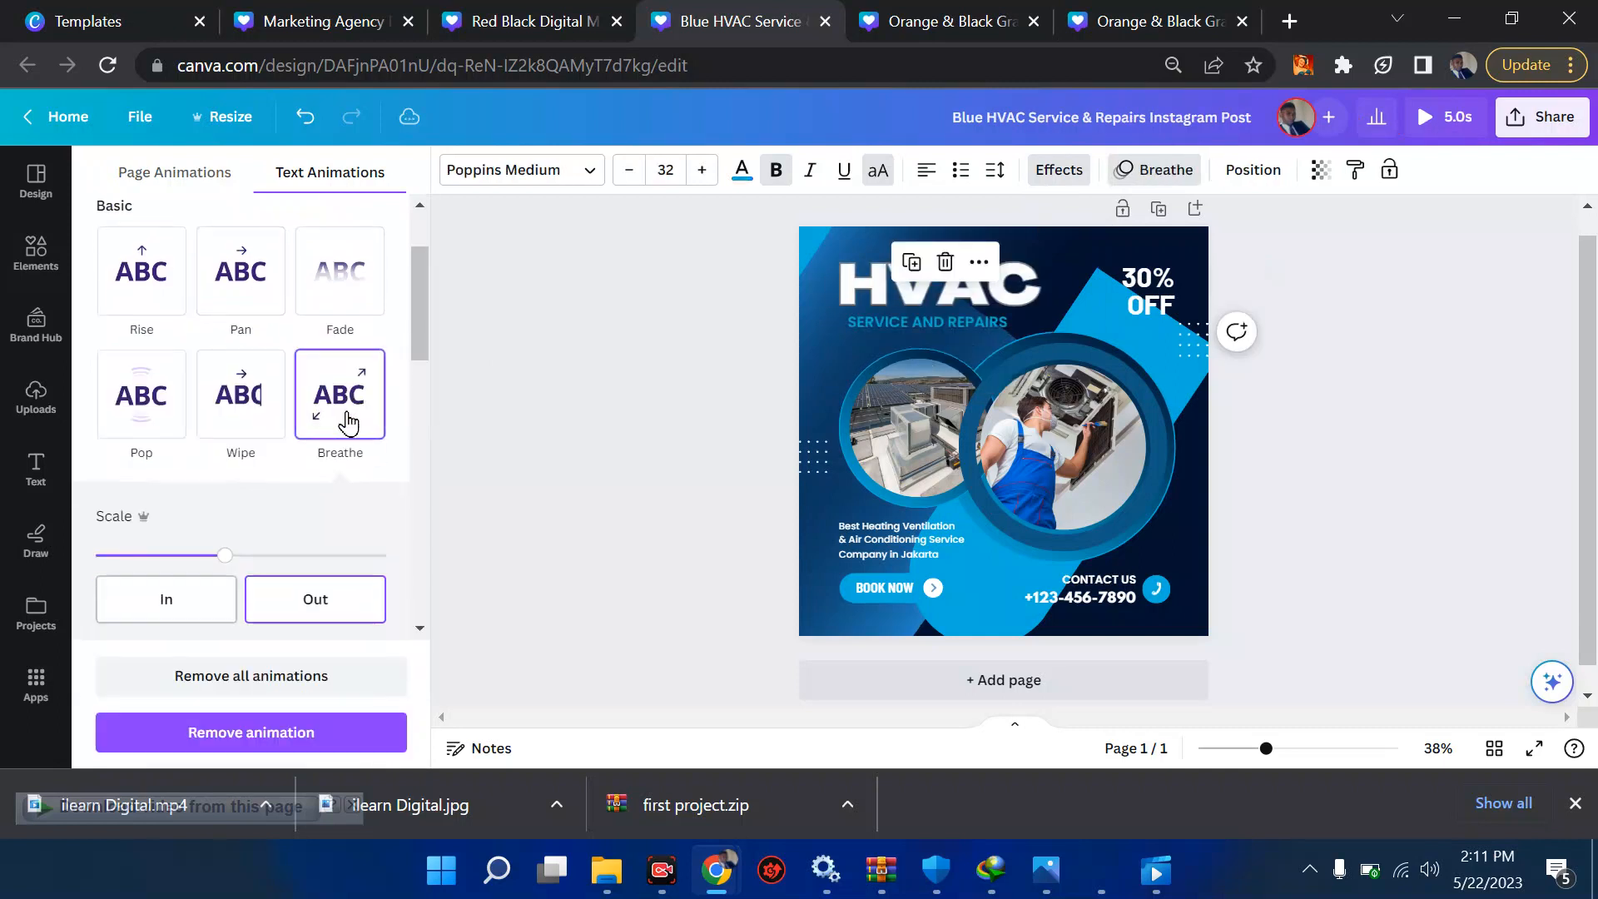
pyautogui.scroll(-4, 217, 628)
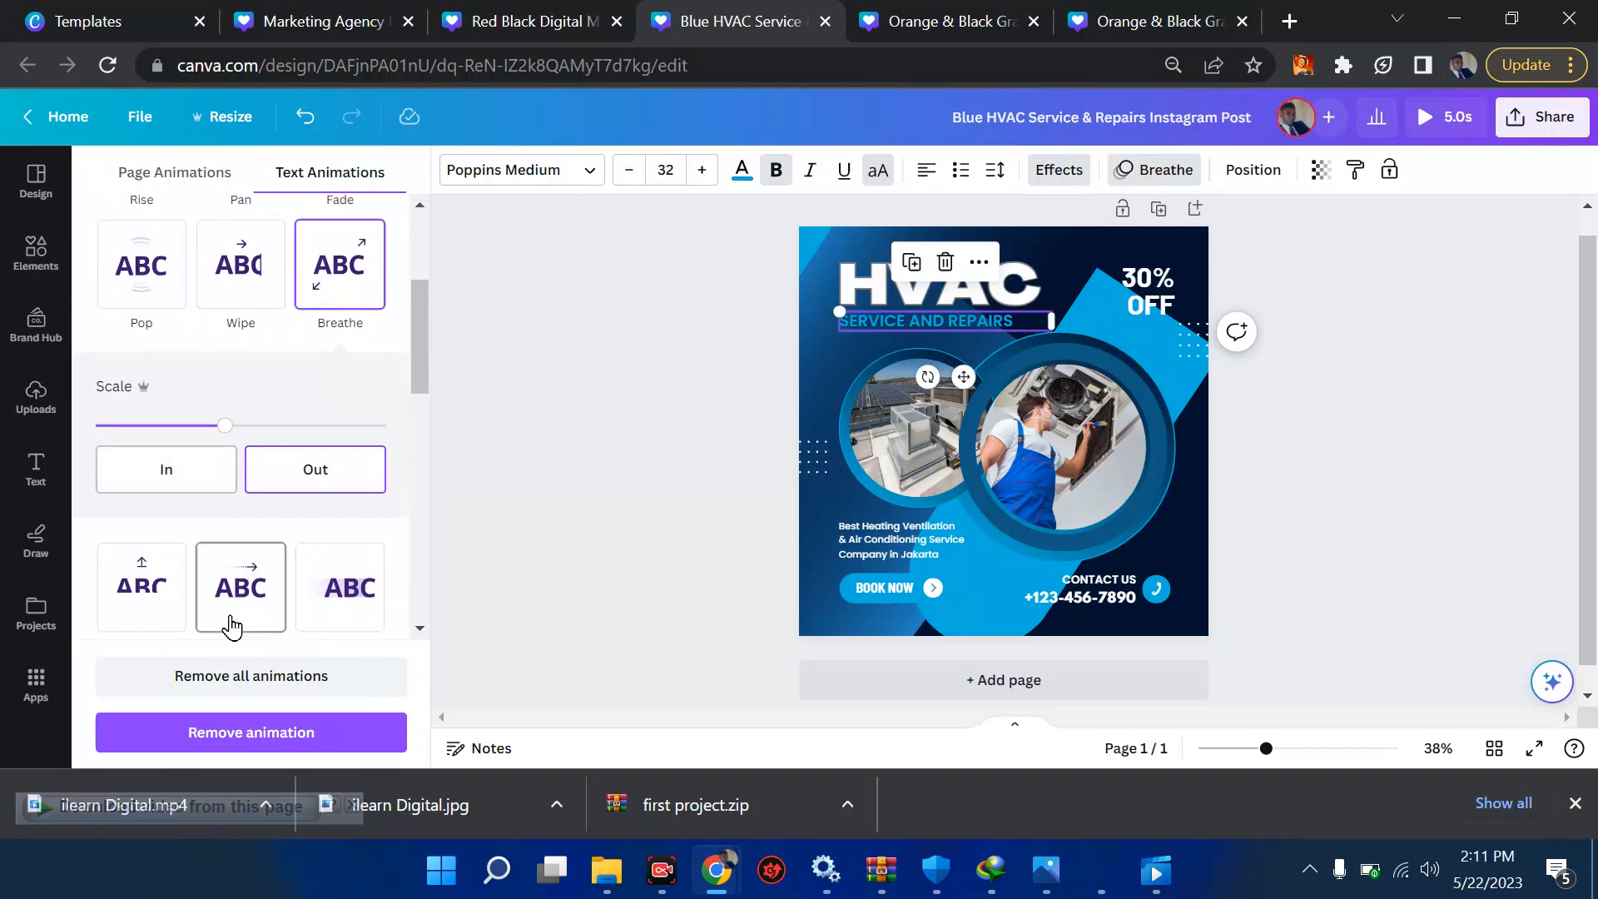
pyautogui.scroll(-8, 230, 623)
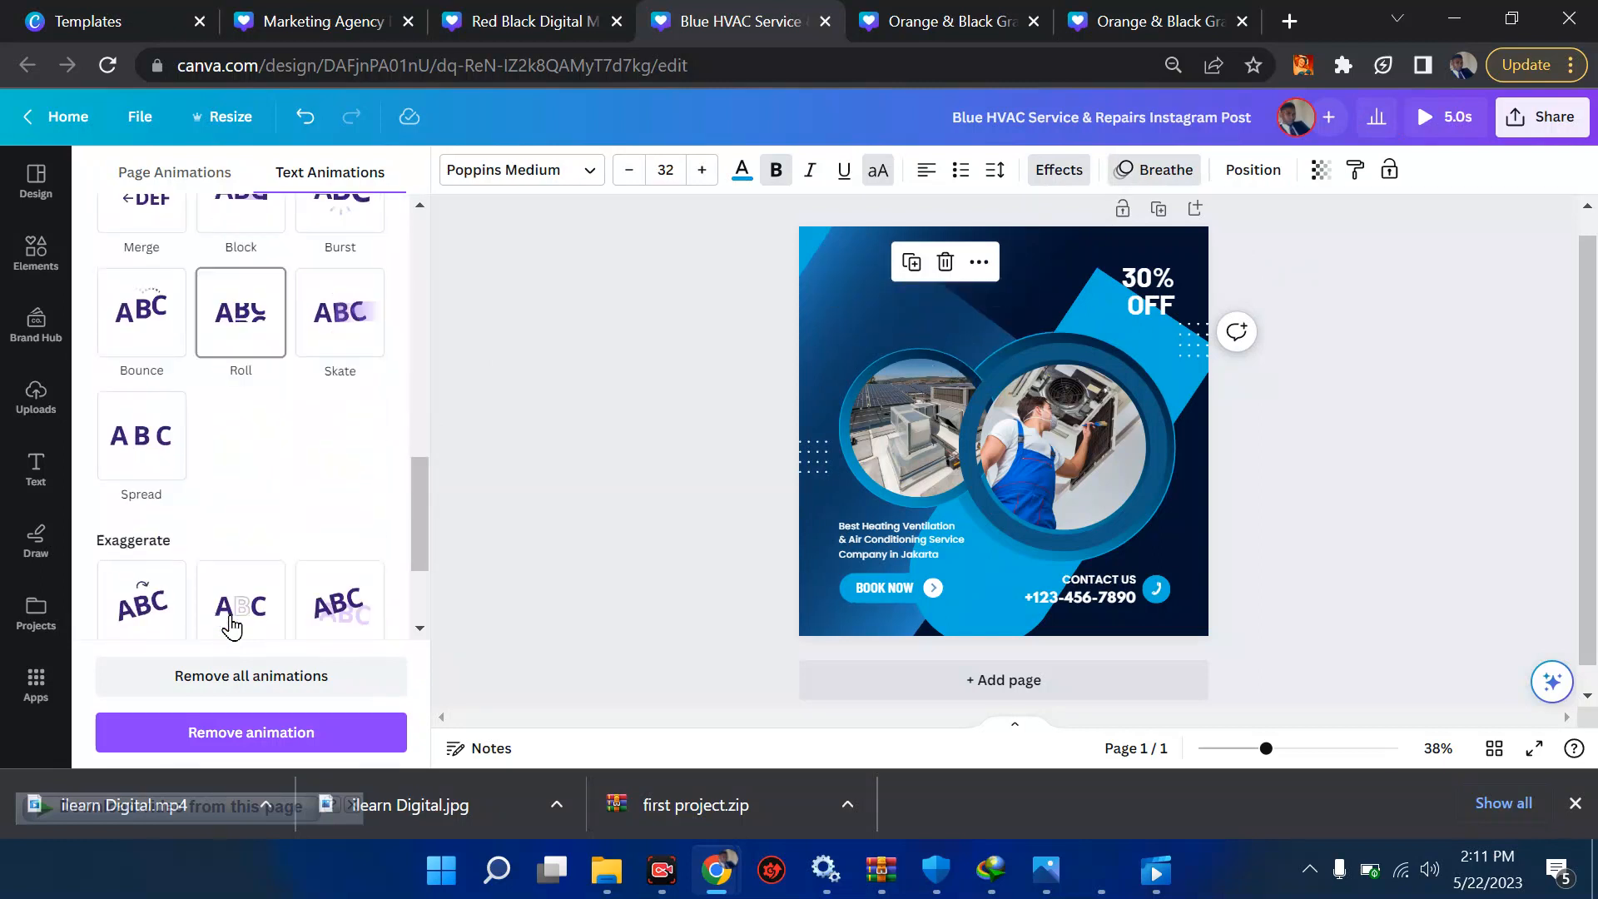
pyautogui.click(133, 283)
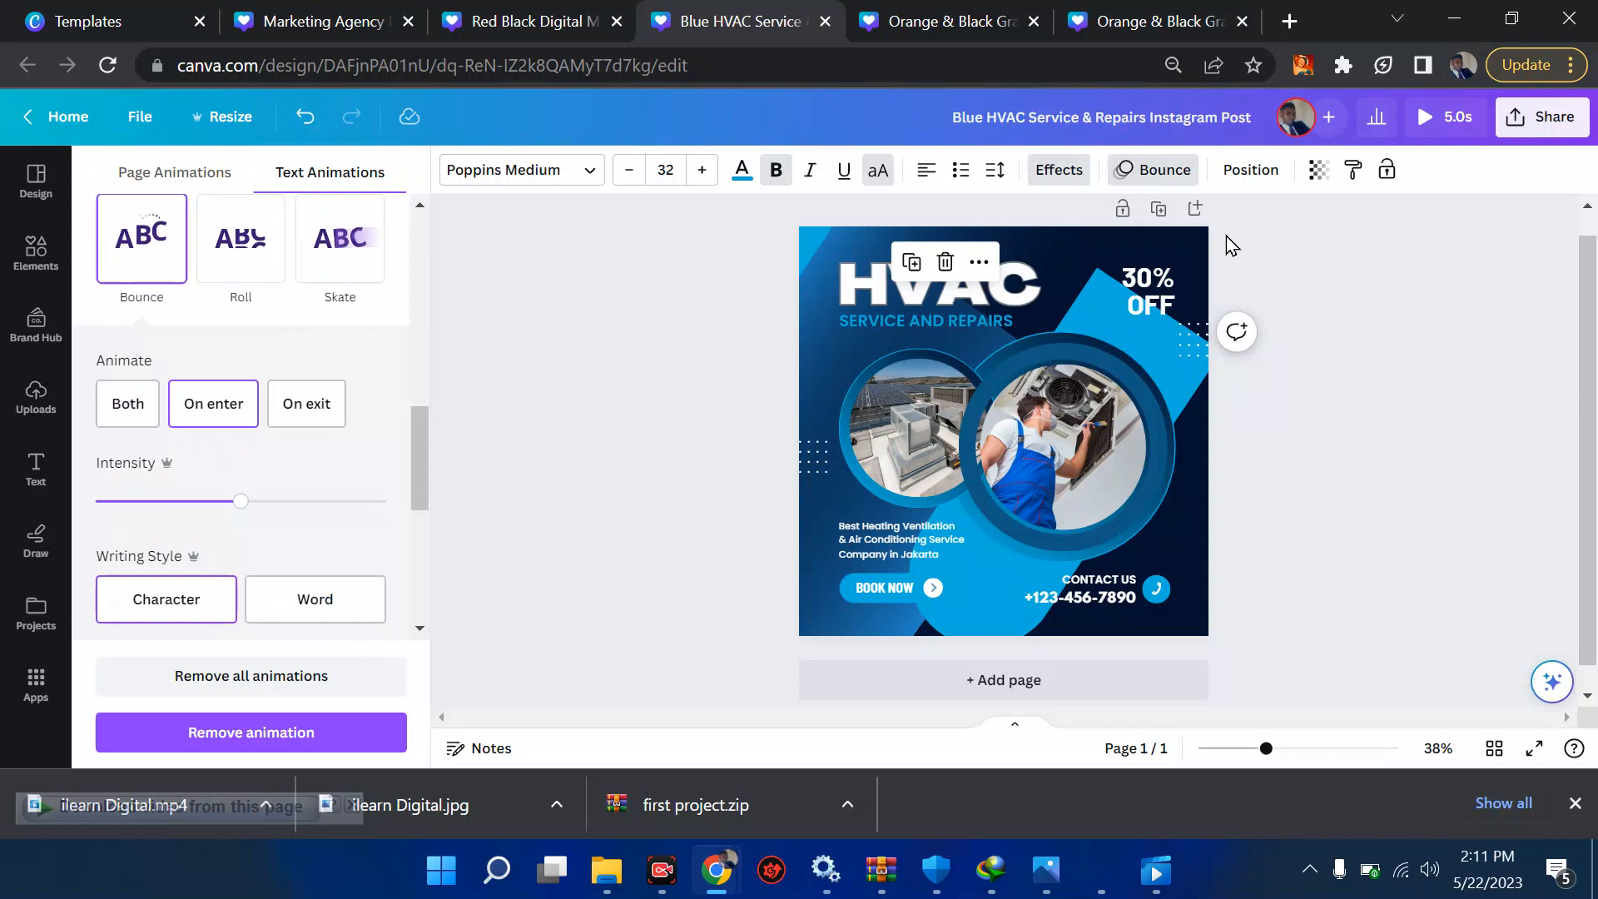
# - Animate the 30% OFF text with Wipe on enter
pyautogui.click(1142, 285)
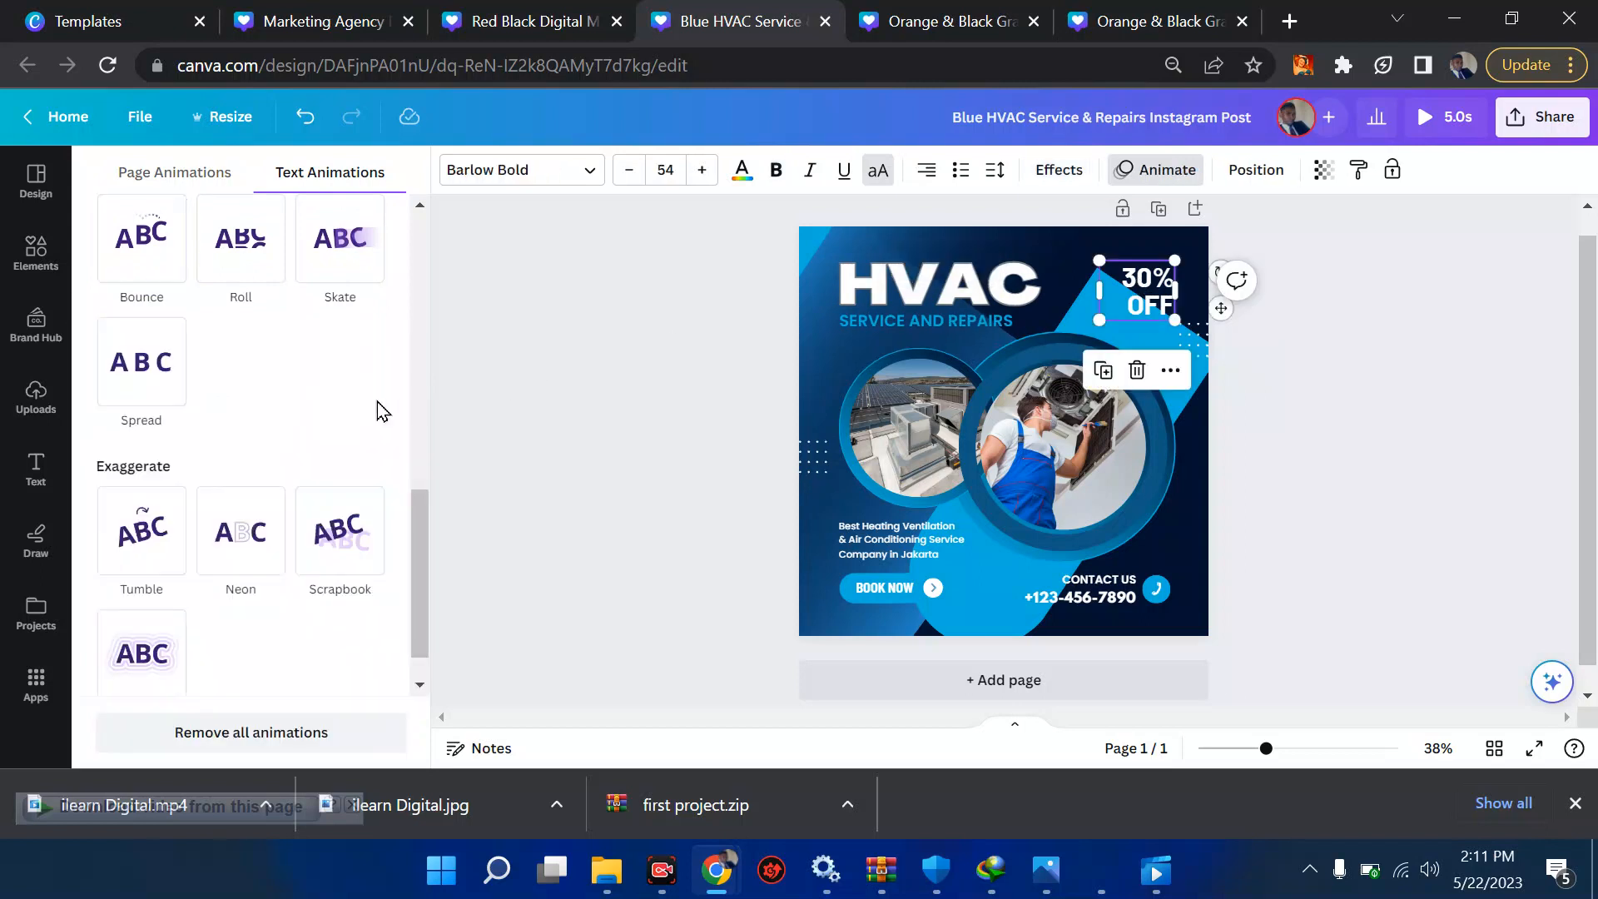
pyautogui.scroll(3, 248, 424)
pyautogui.scroll(3, 248, 425)
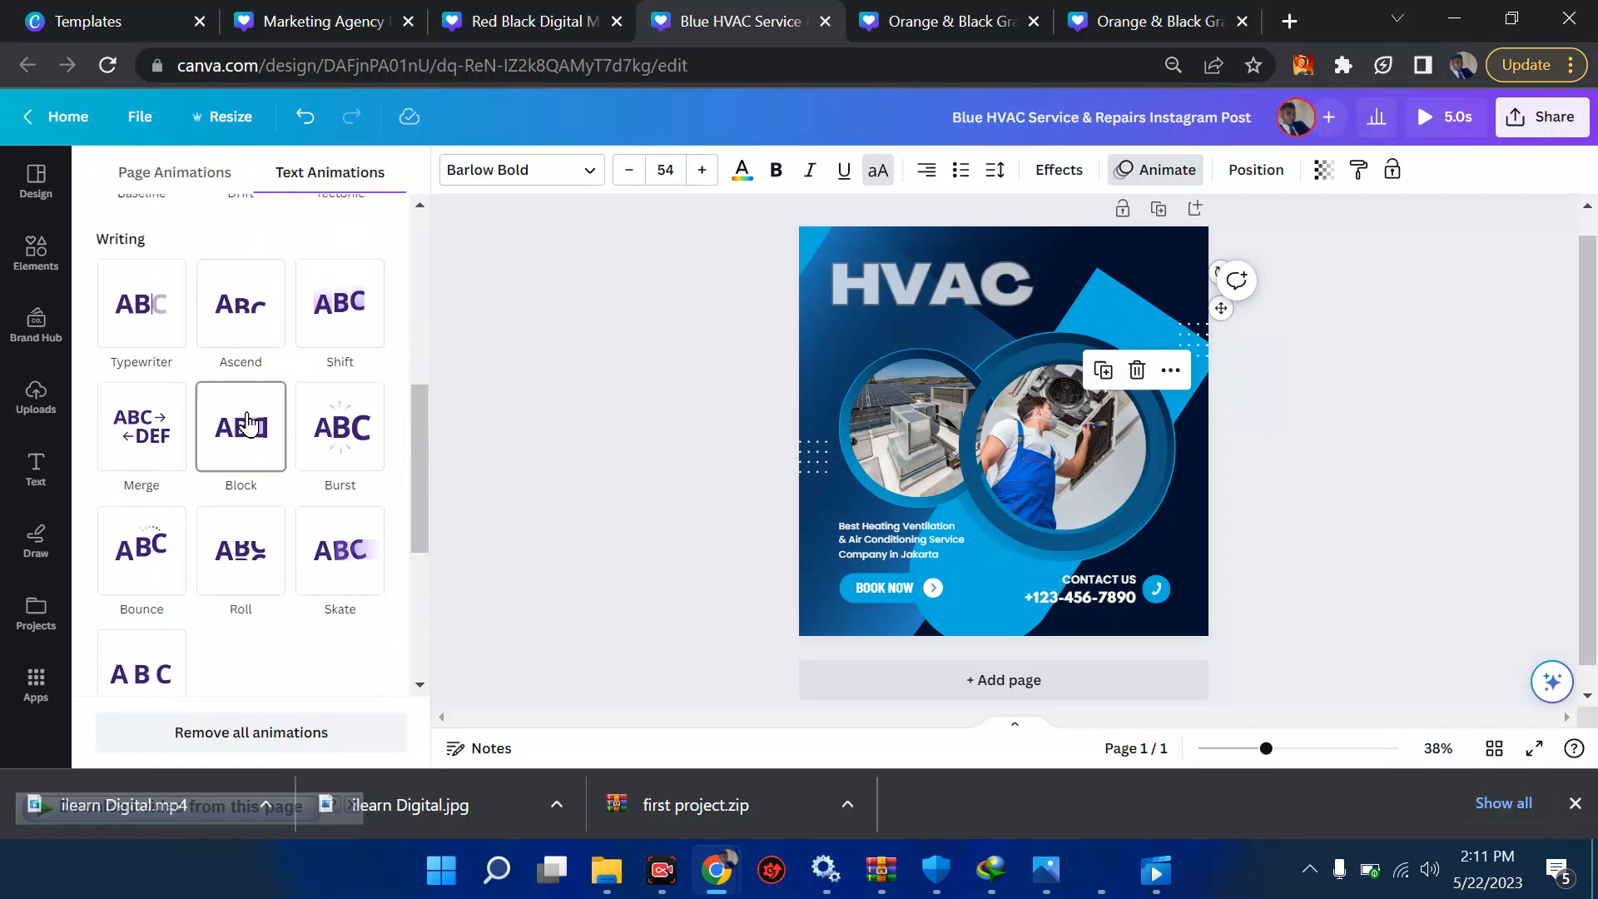
pyautogui.scroll(3, 248, 425)
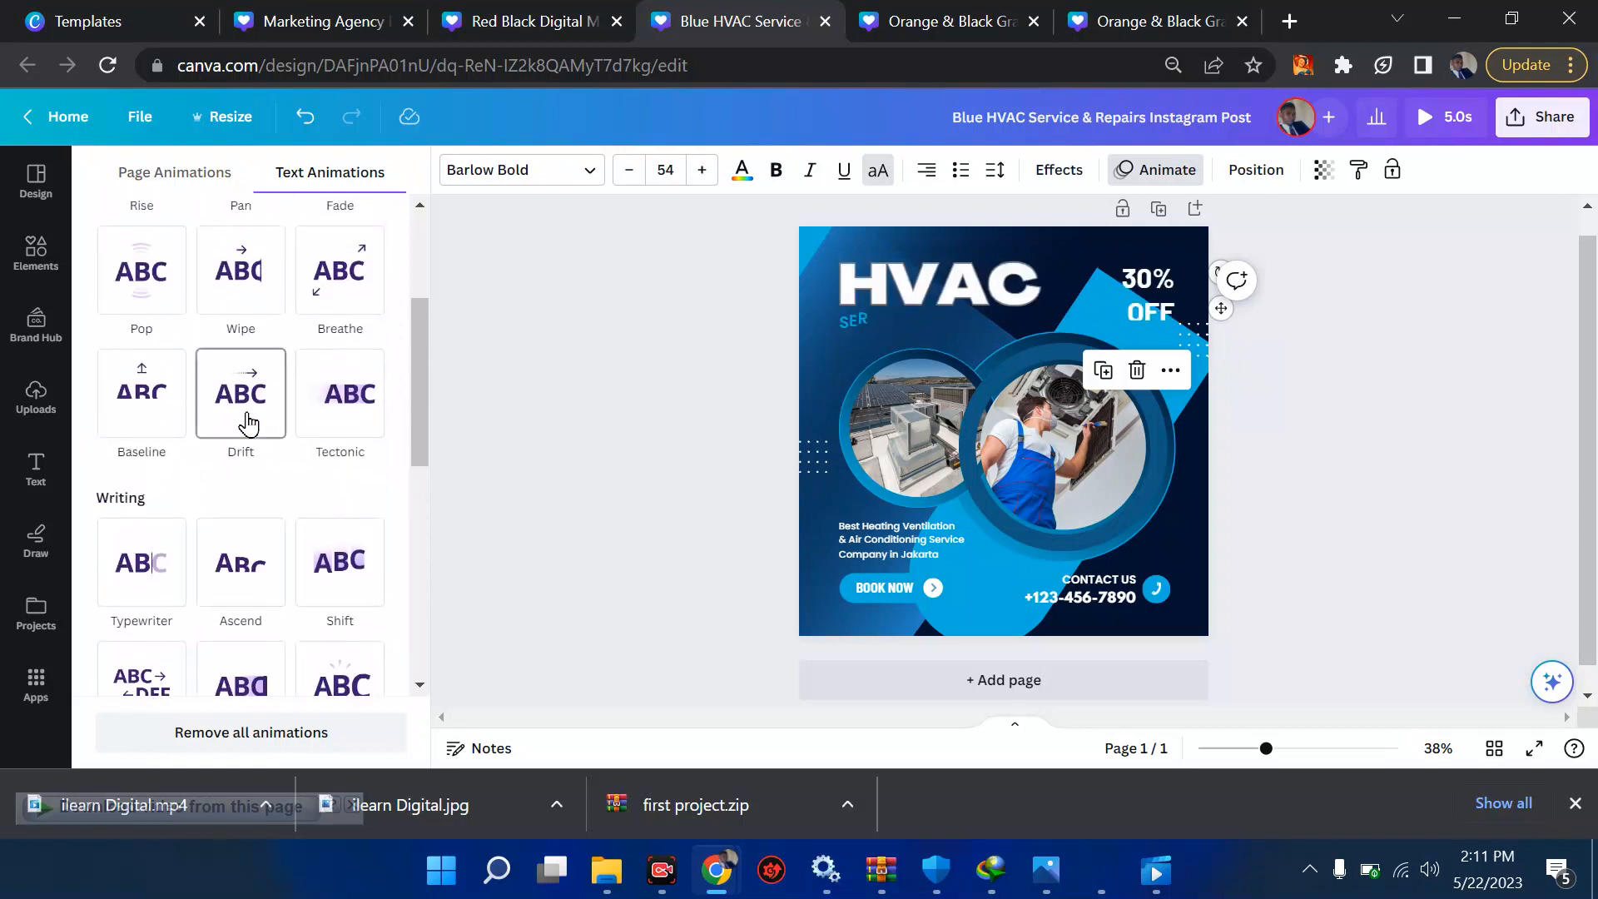
pyautogui.click(243, 286)
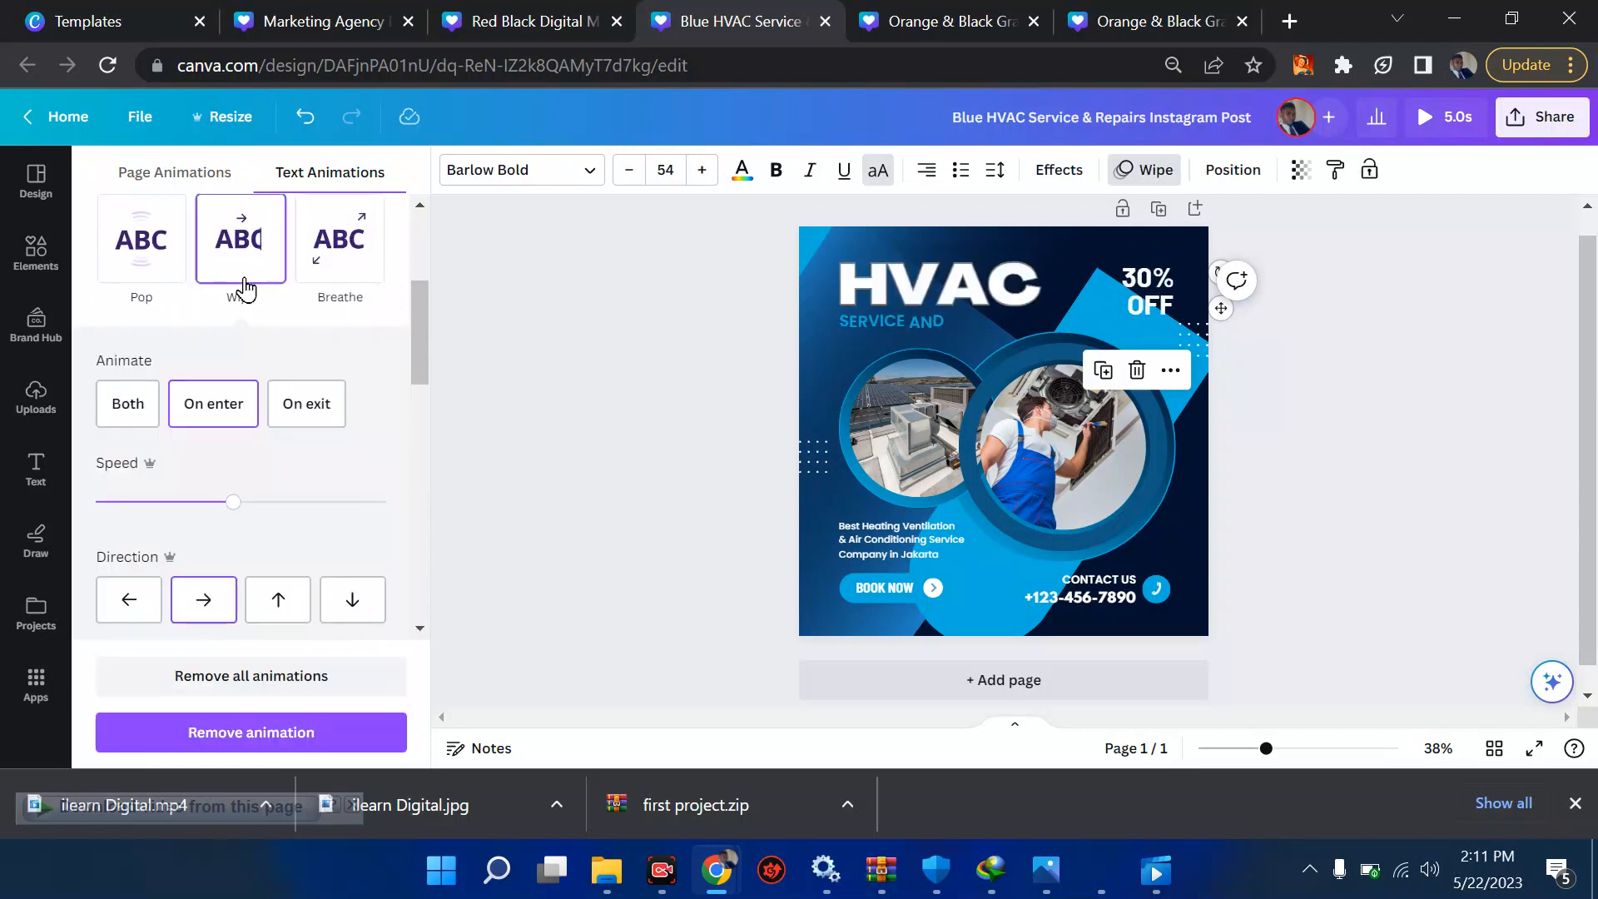
# - Apply the Scrapbook animation on enter to the technician photo in the large blue ring
pyautogui.click(1039, 425)
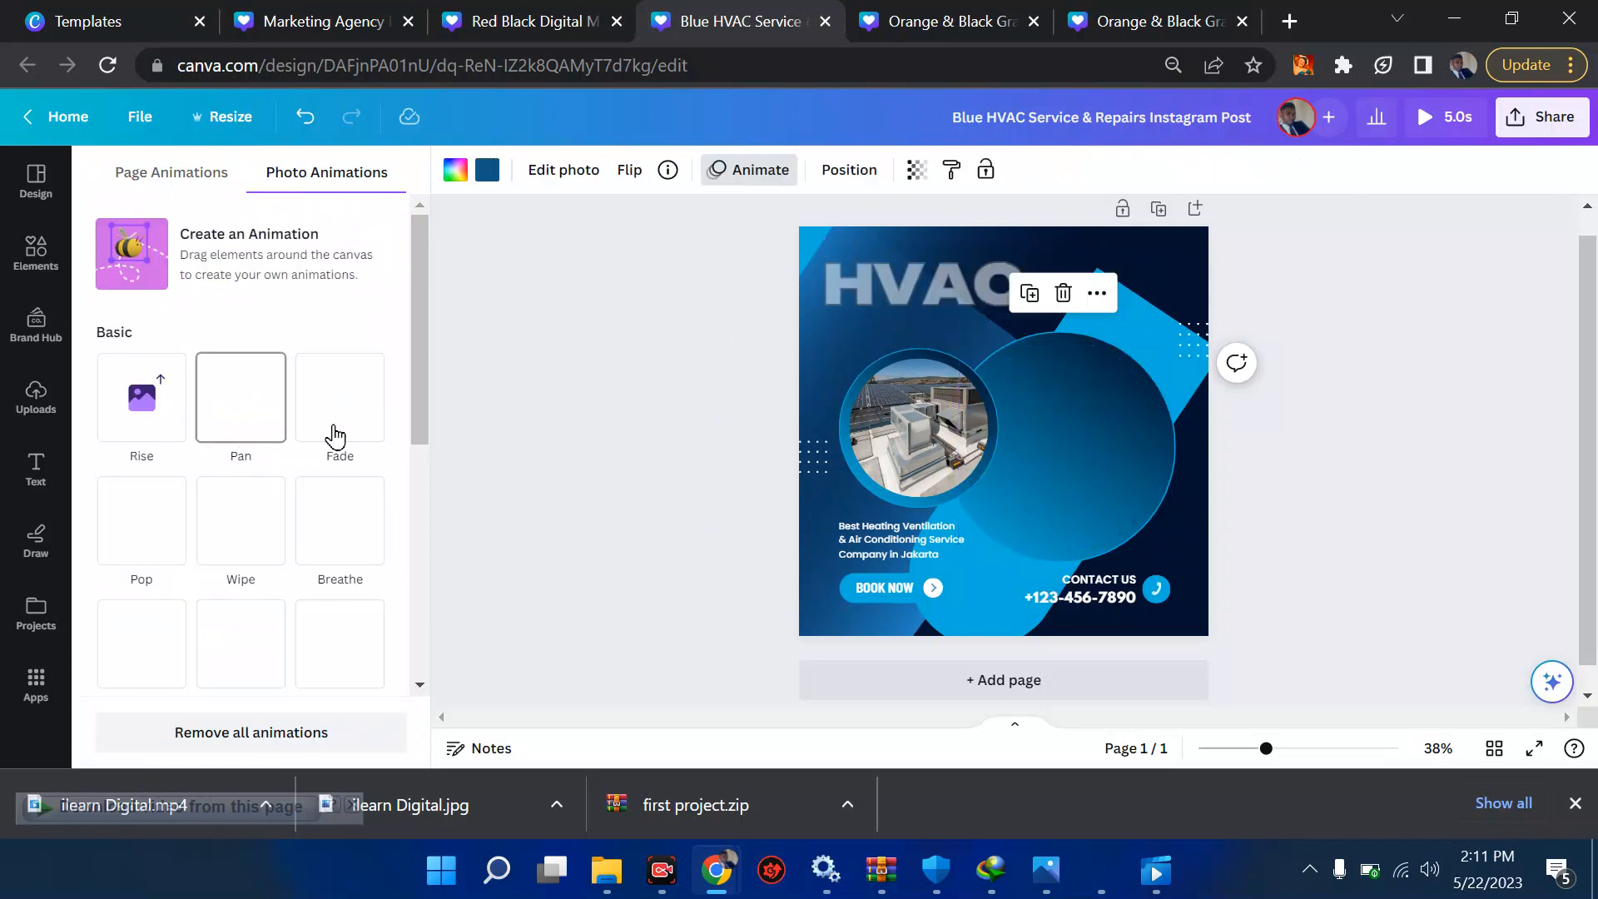
pyautogui.moveTo(416, 382); pyautogui.dragTo(412, 539)
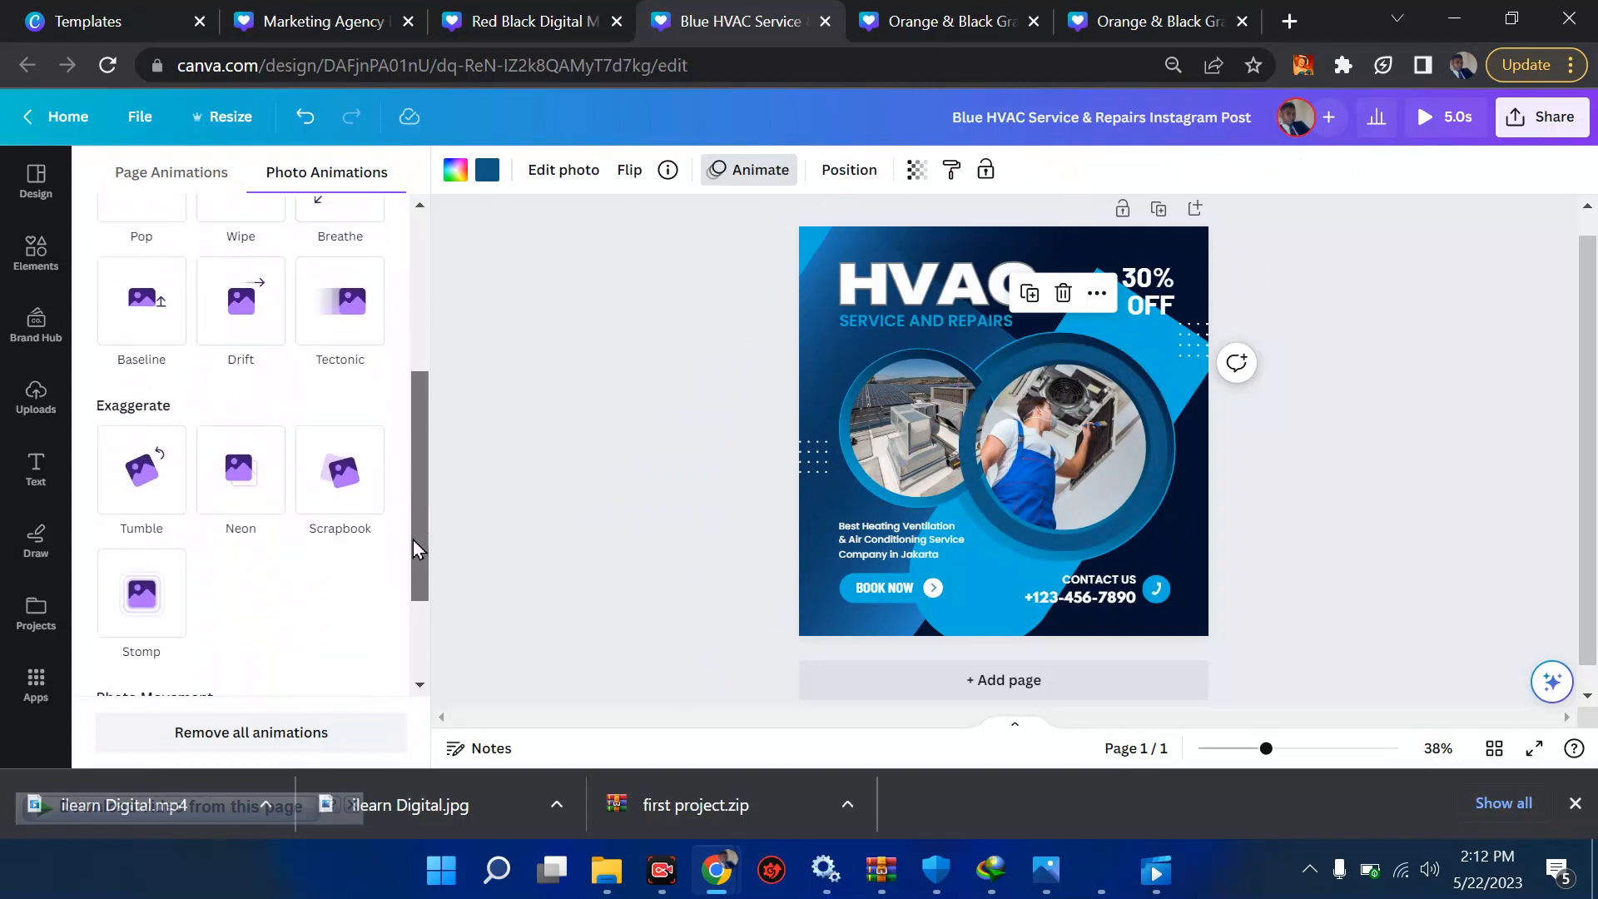
pyautogui.click(348, 499)
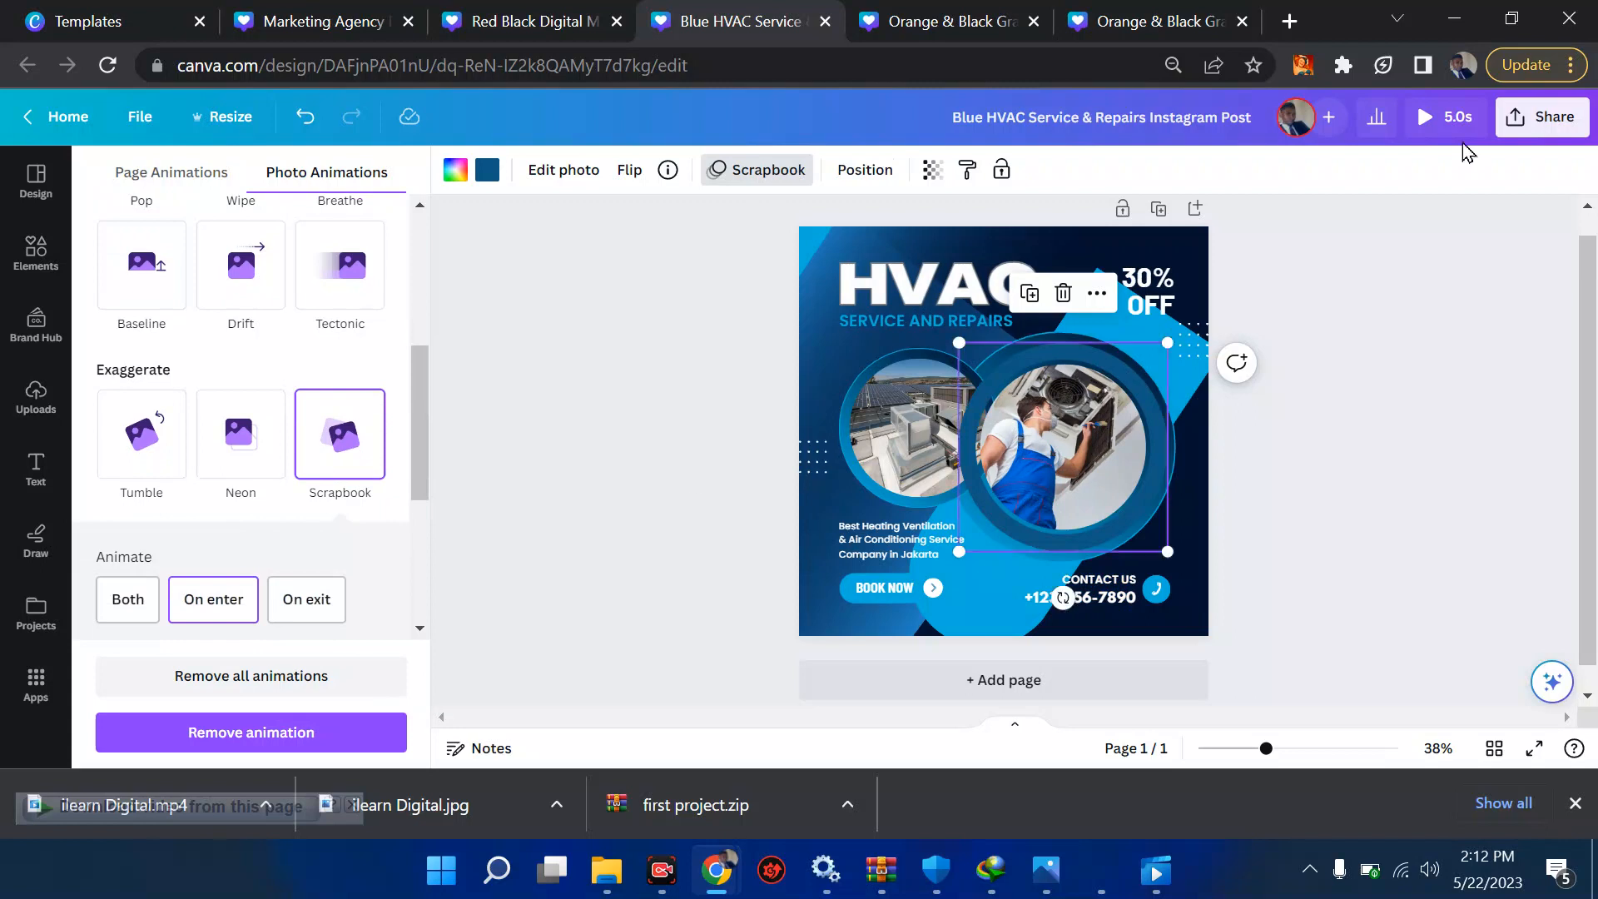
# - Open the HVAC post's download options with MP4 Video as file type and review the other available file types
pyautogui.click(1546, 118)
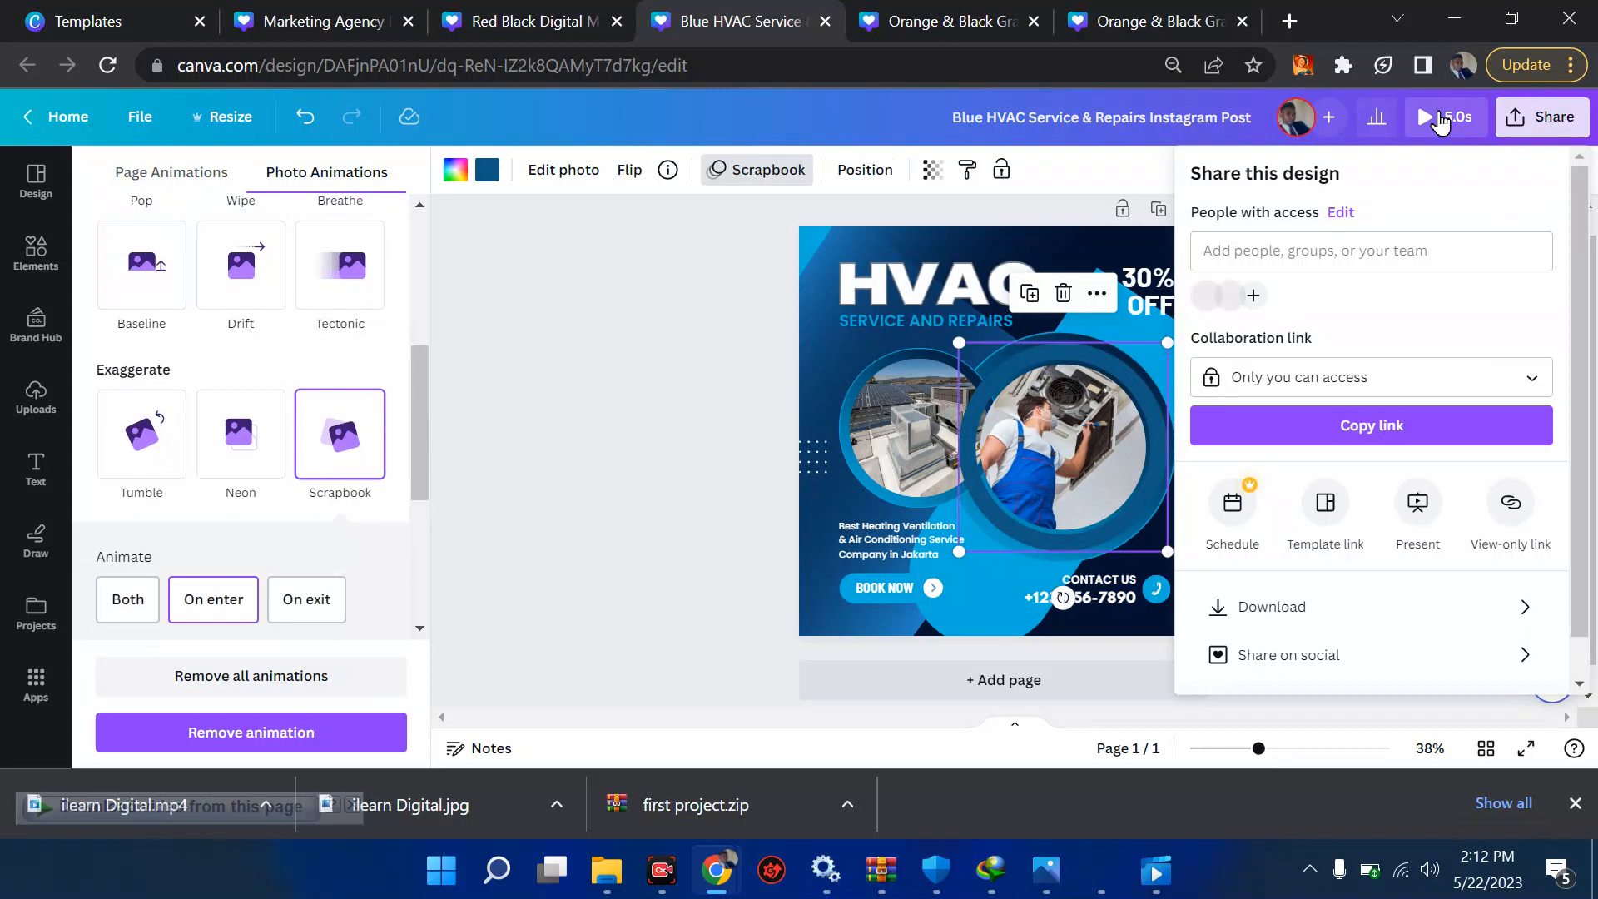
pyautogui.click(1300, 618)
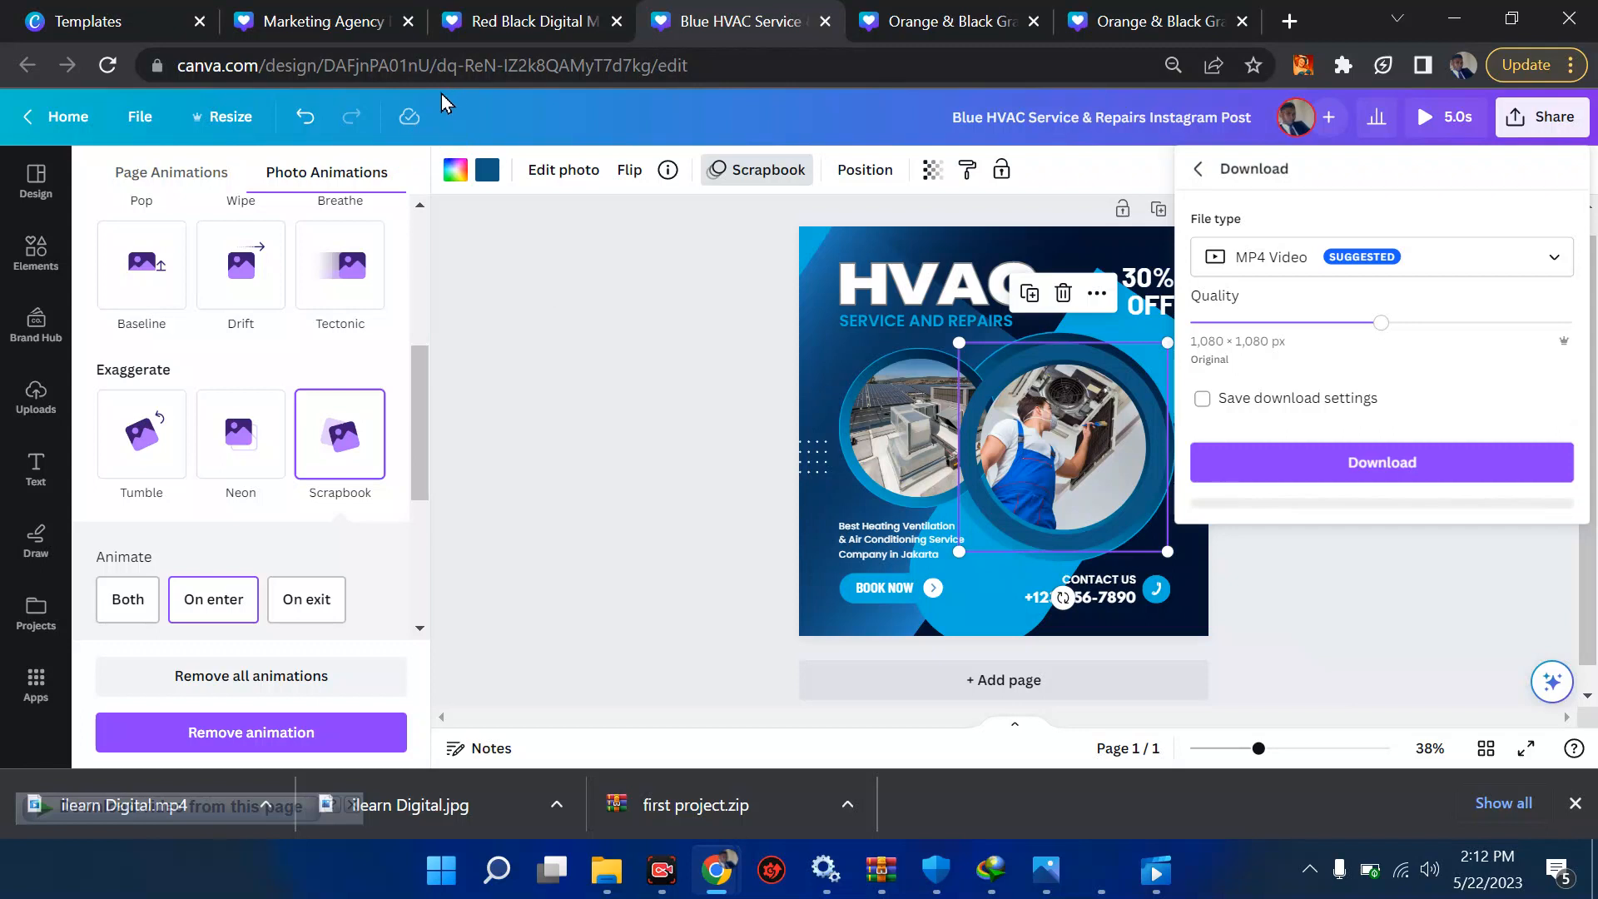
pyautogui.click(1343, 469)
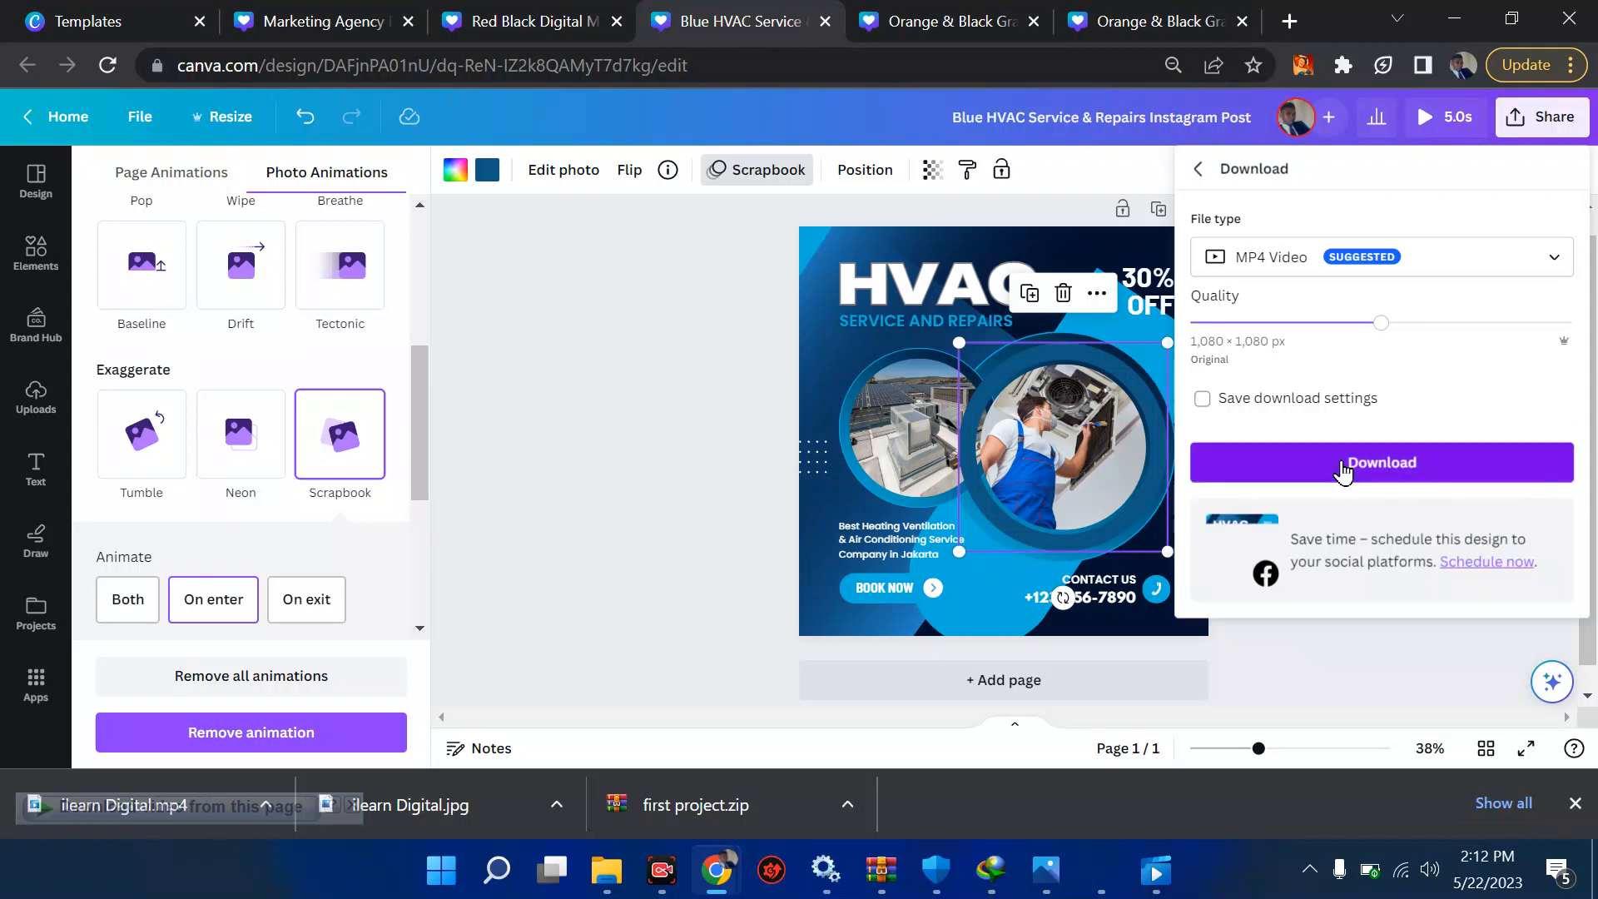
pyautogui.click(1425, 268)
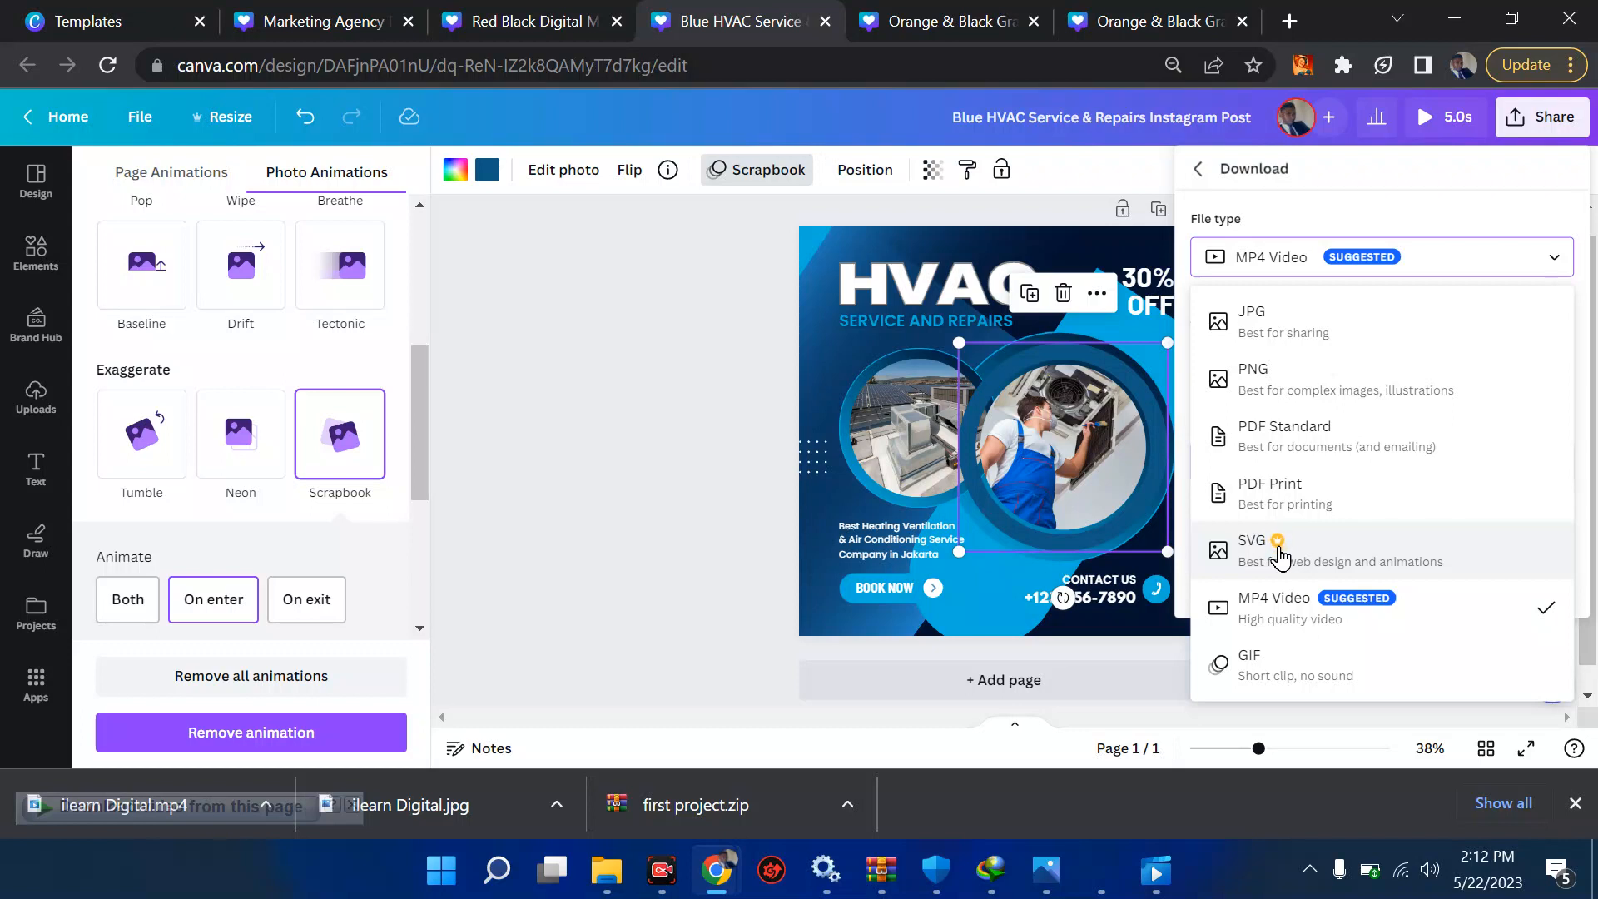
# - Return to the templates page, close the Marketing Agency template preview and browse the Design spotlight categories
pyautogui.click(69, 15)
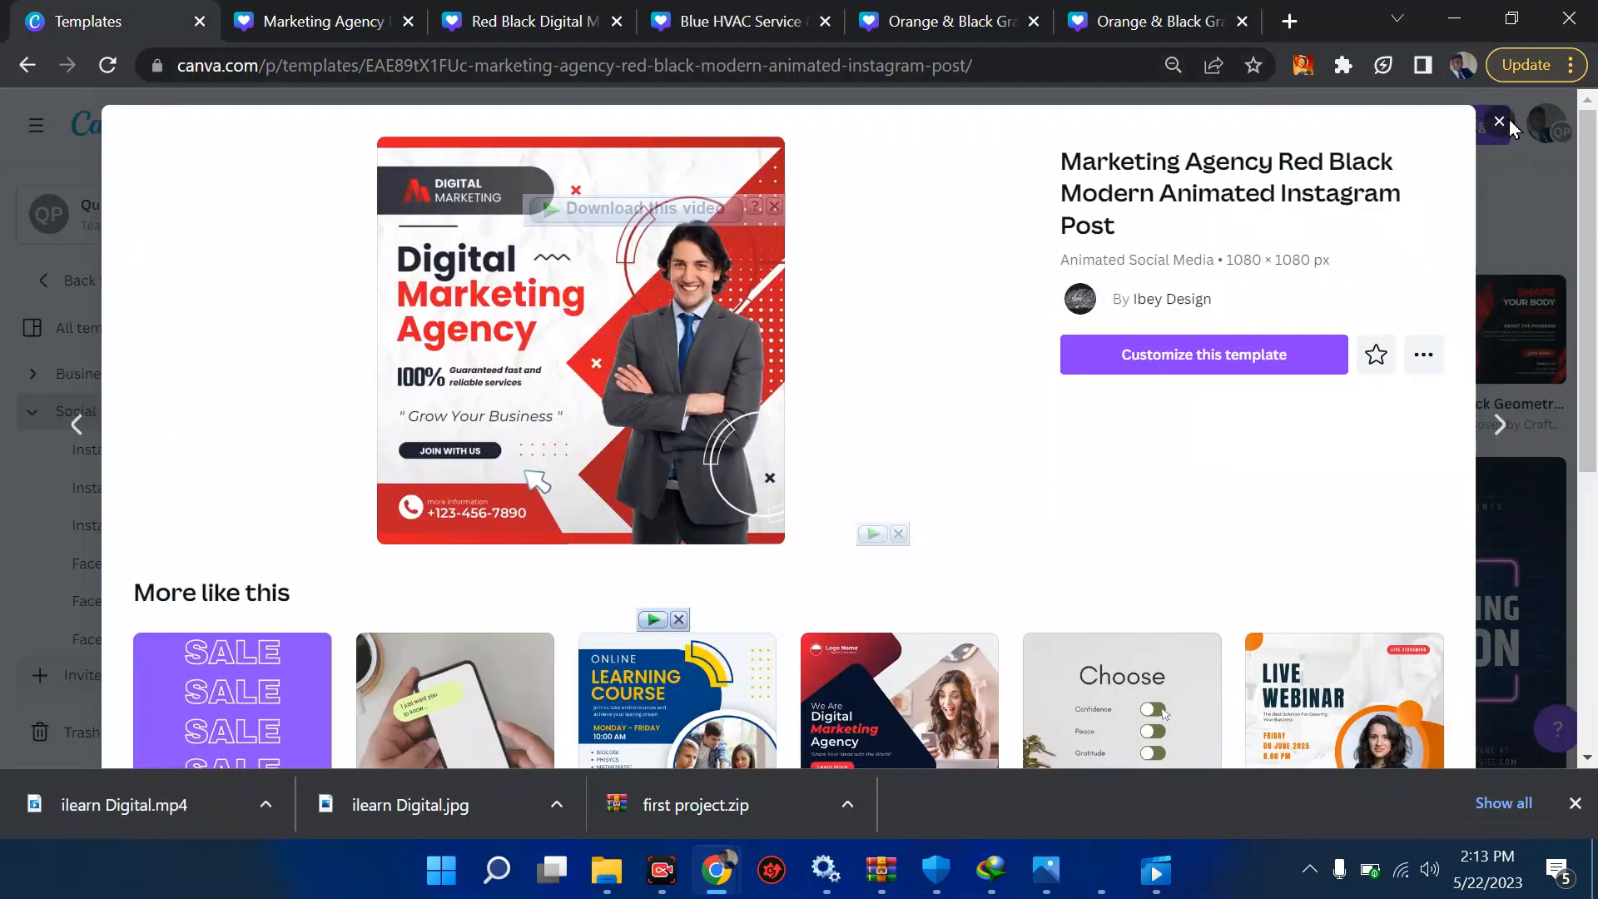
pyautogui.click(1499, 121)
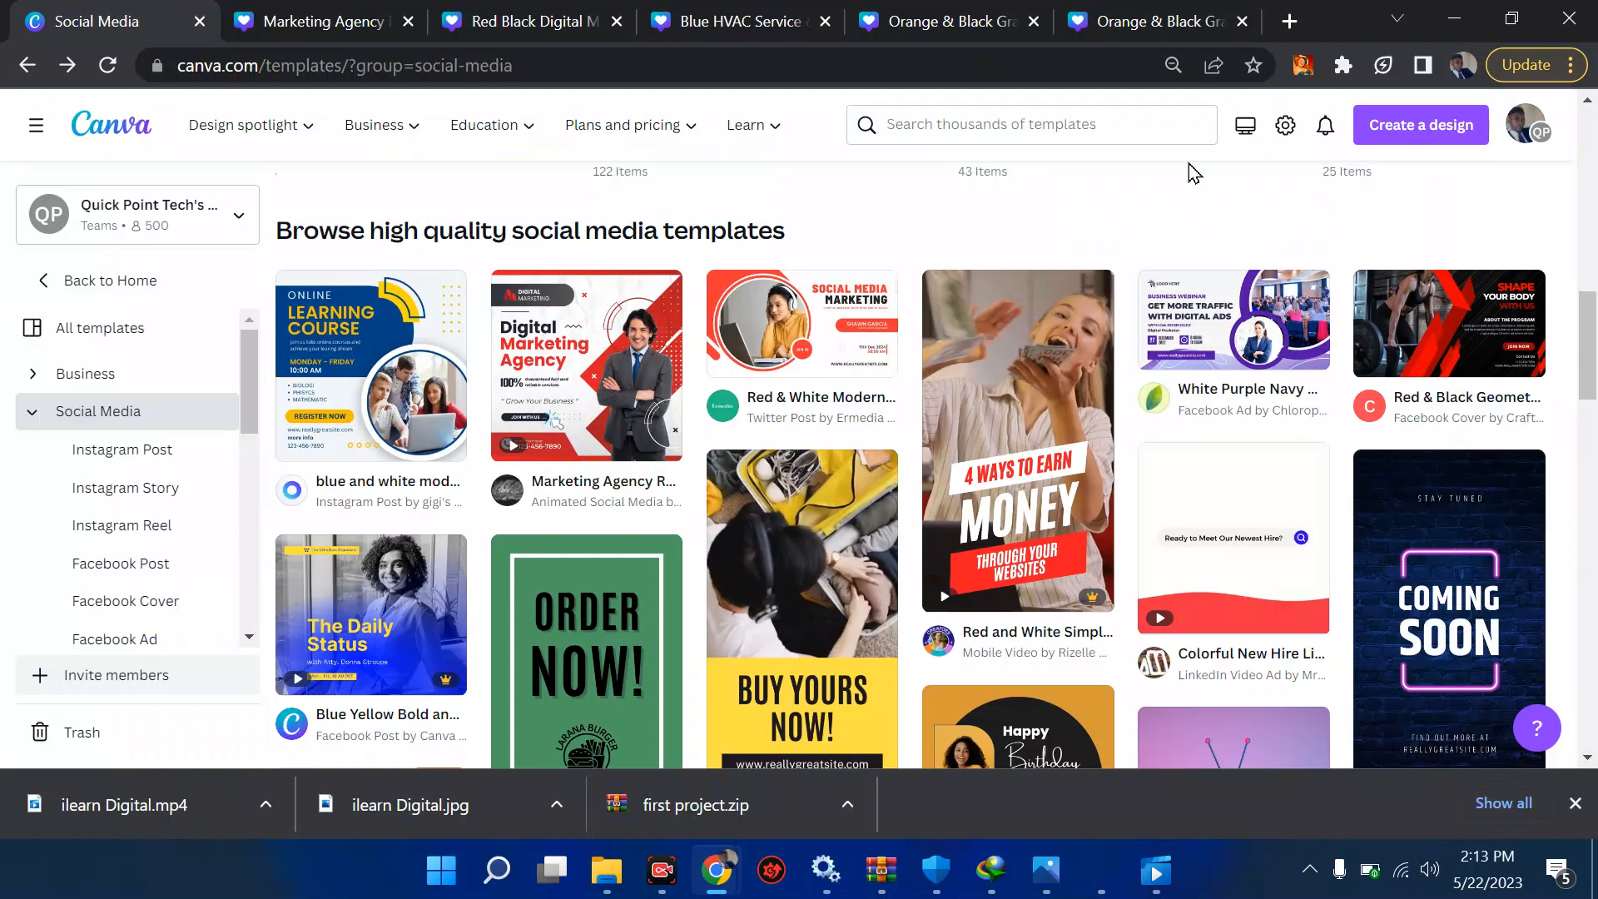
pyautogui.click(267, 147)
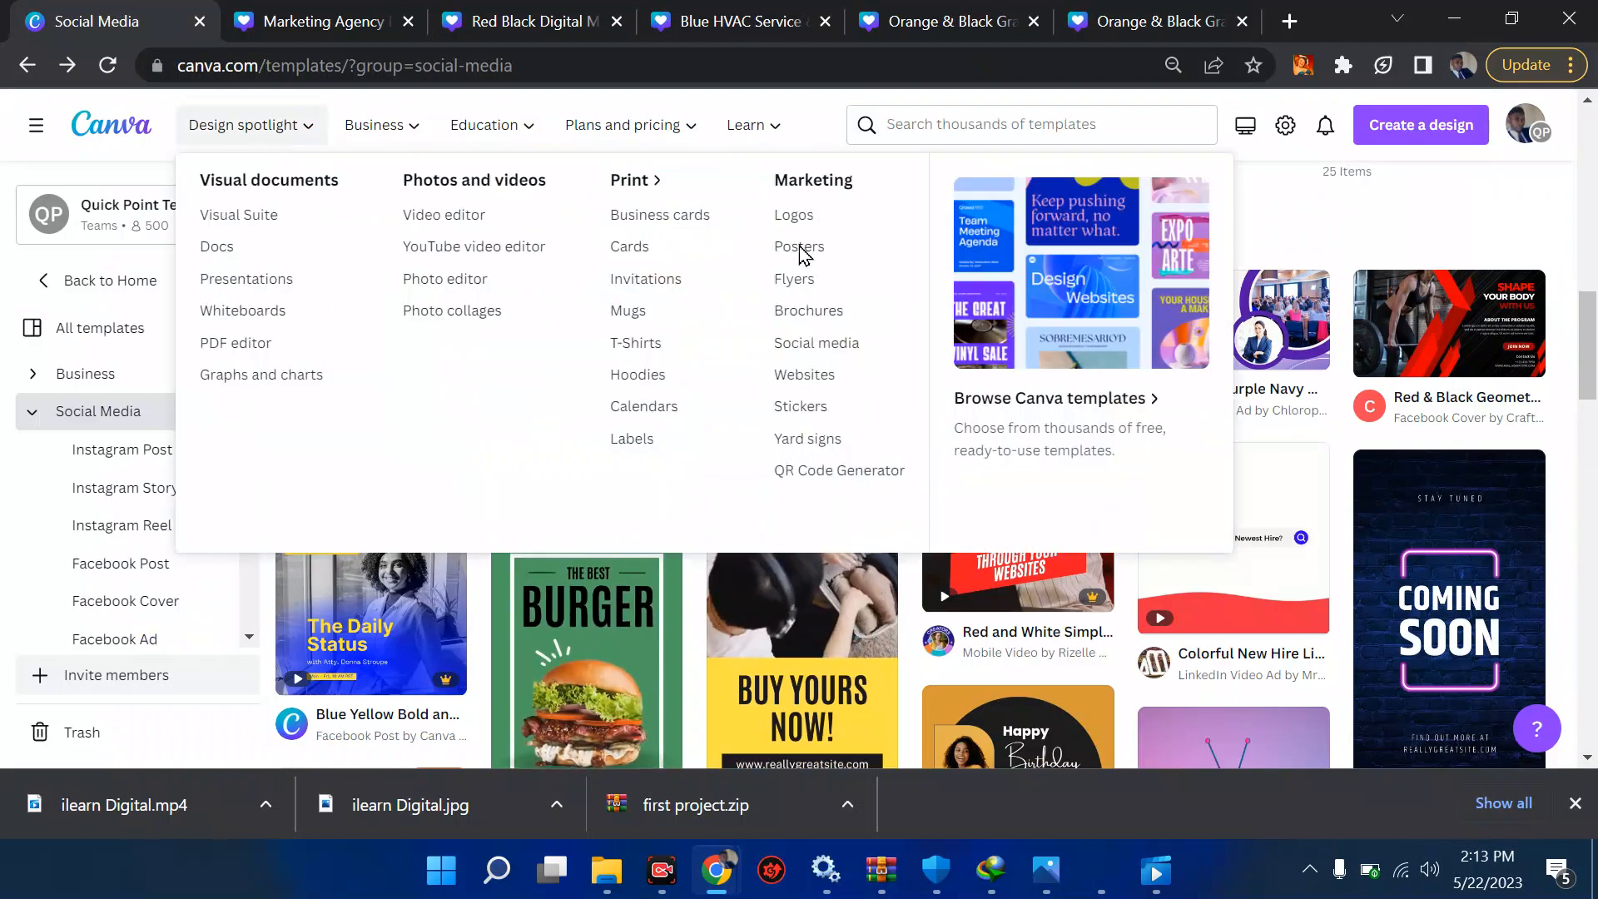